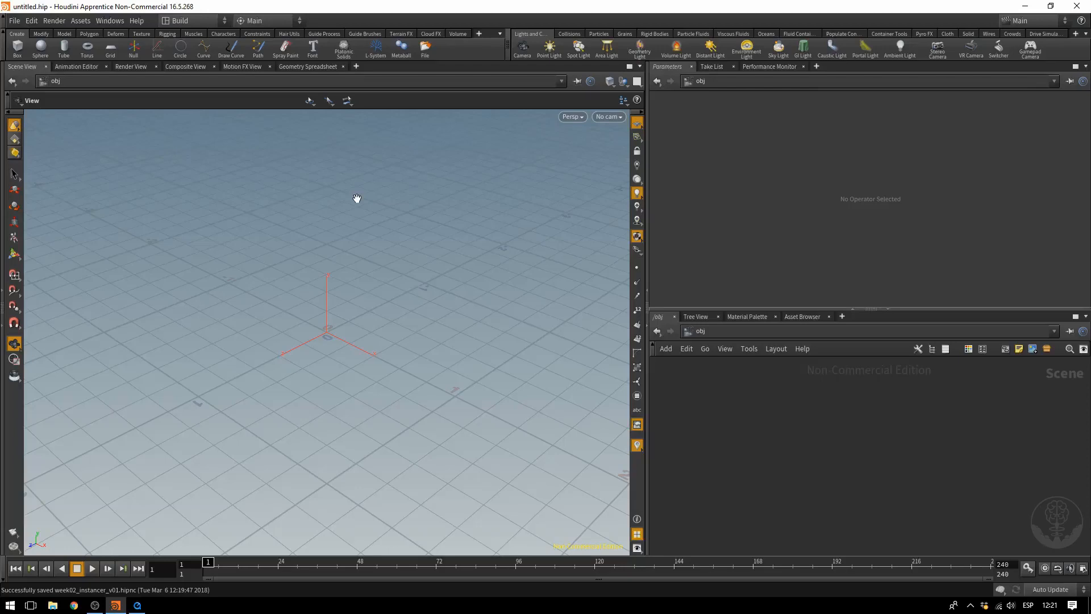
Step: Save the scene in the Week2 project folder as week02_instancer_EN_v01.hipnc
click(15, 21)
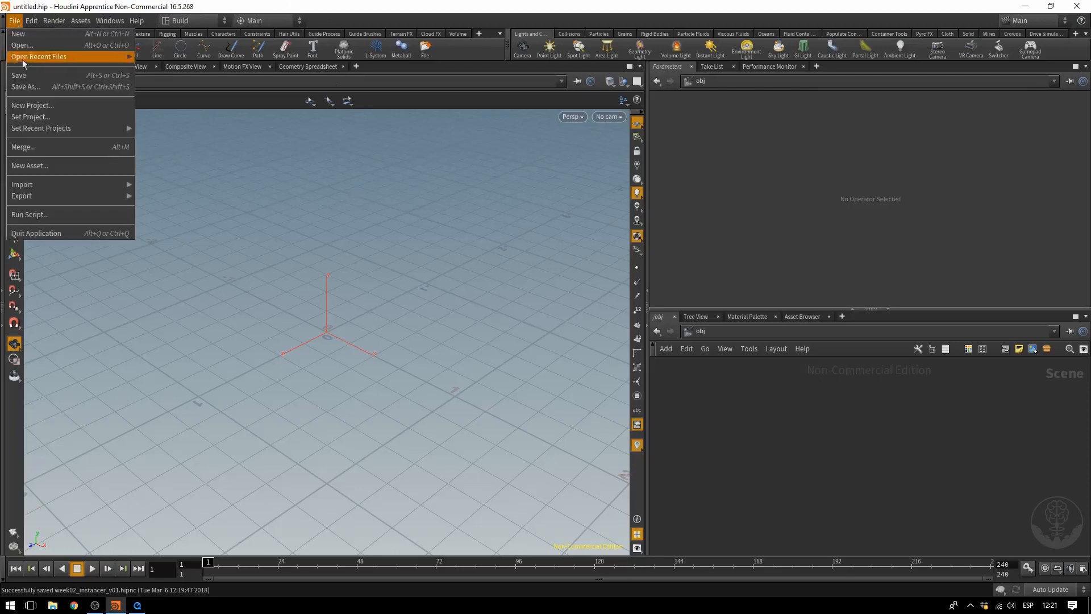
click(33, 87)
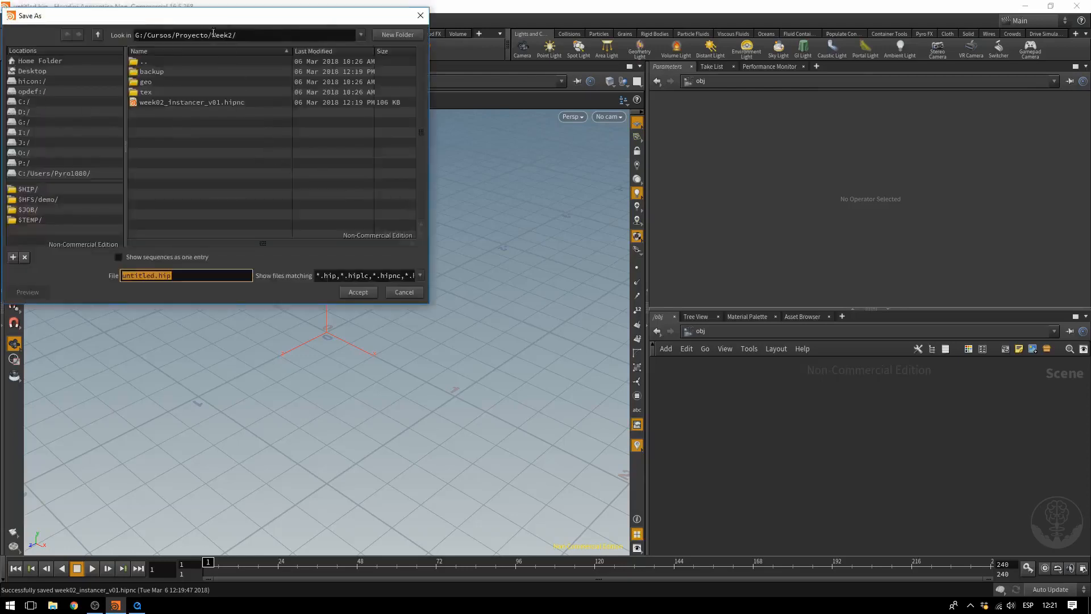
click(403, 150)
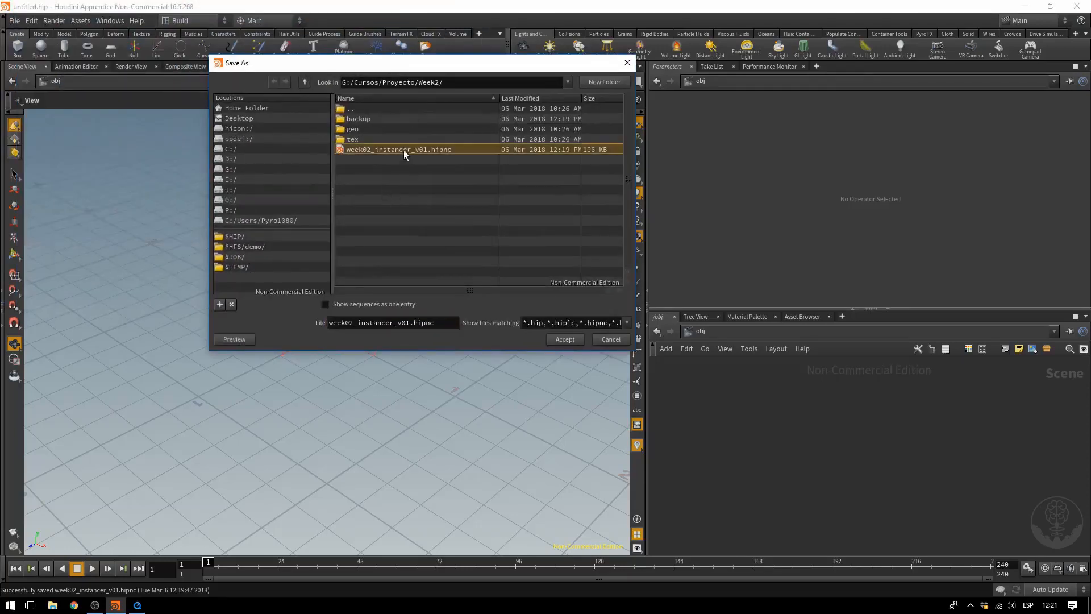
click(395, 323)
text(_EN)
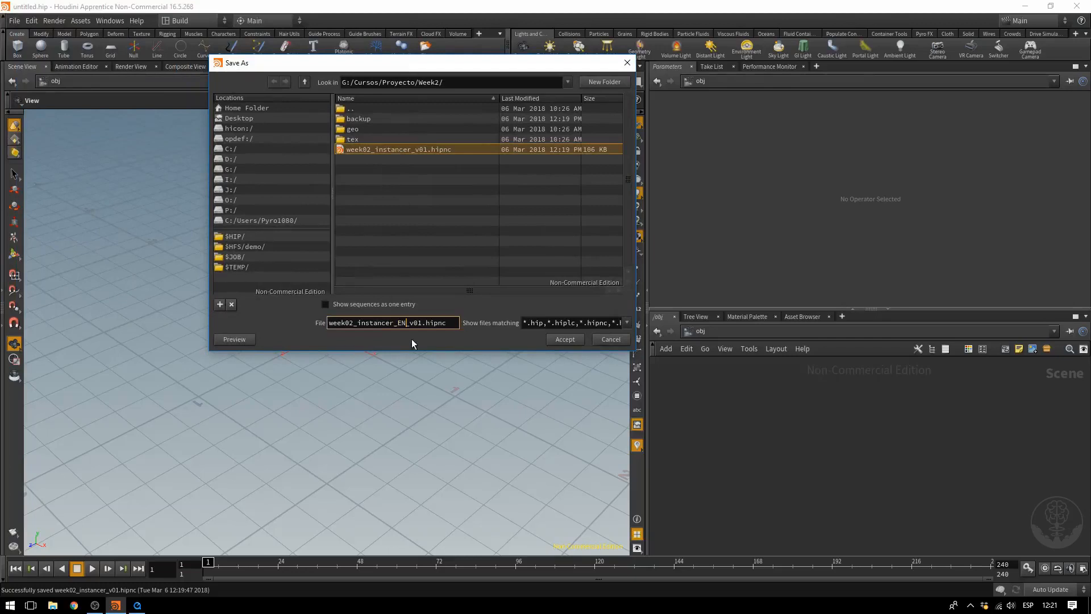
key(Return)
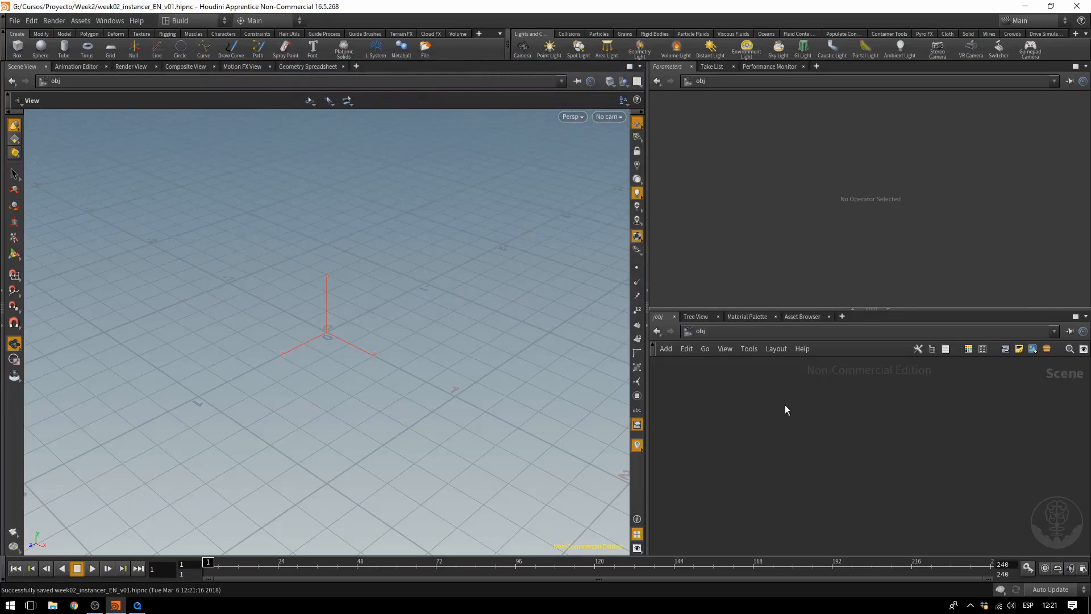
Step: Add a Geometry object to the scene and rename it Can
key(Tab)
text(geo)
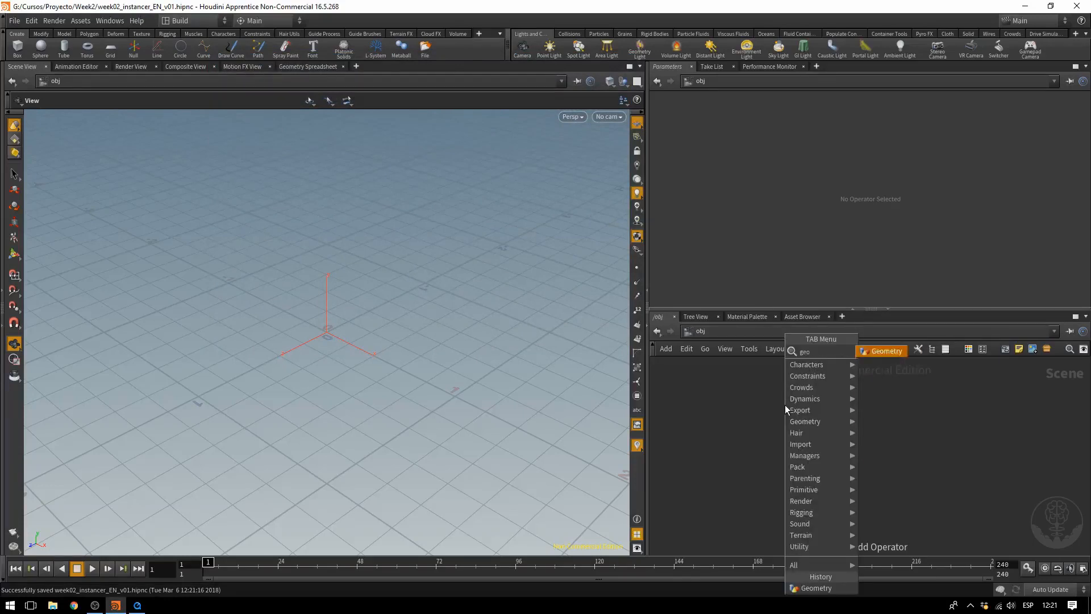
key(Return)
click(785, 405)
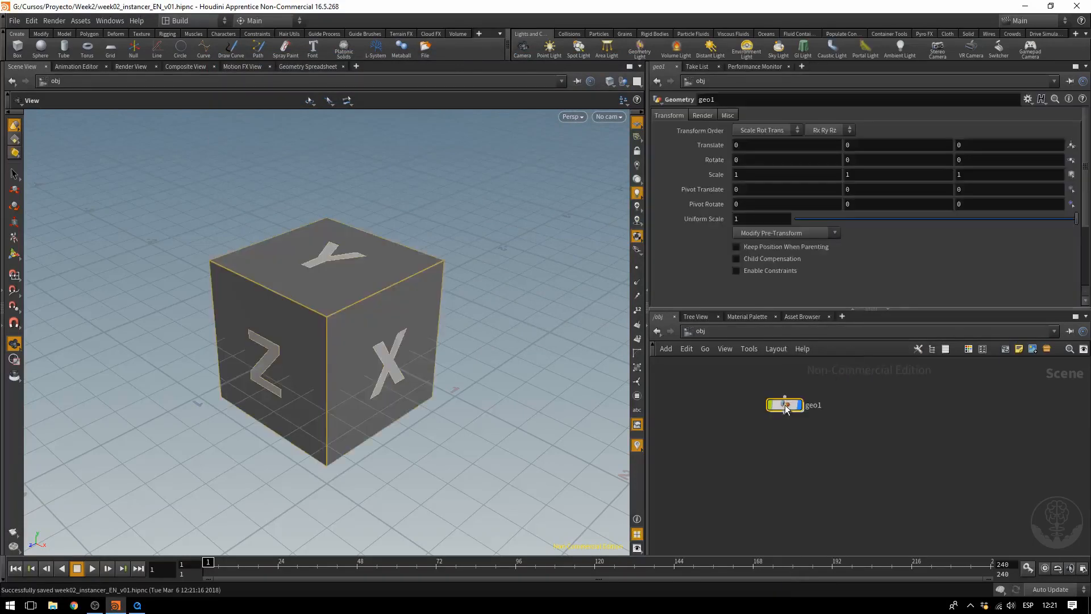
double_click(814, 406)
text(c)
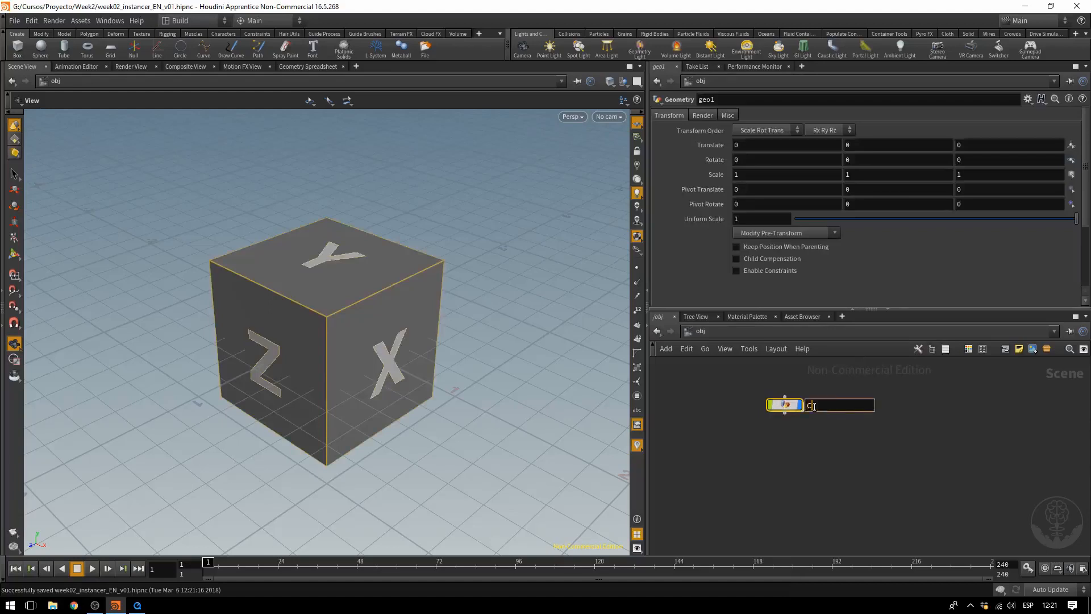
text(an)
key(Return)
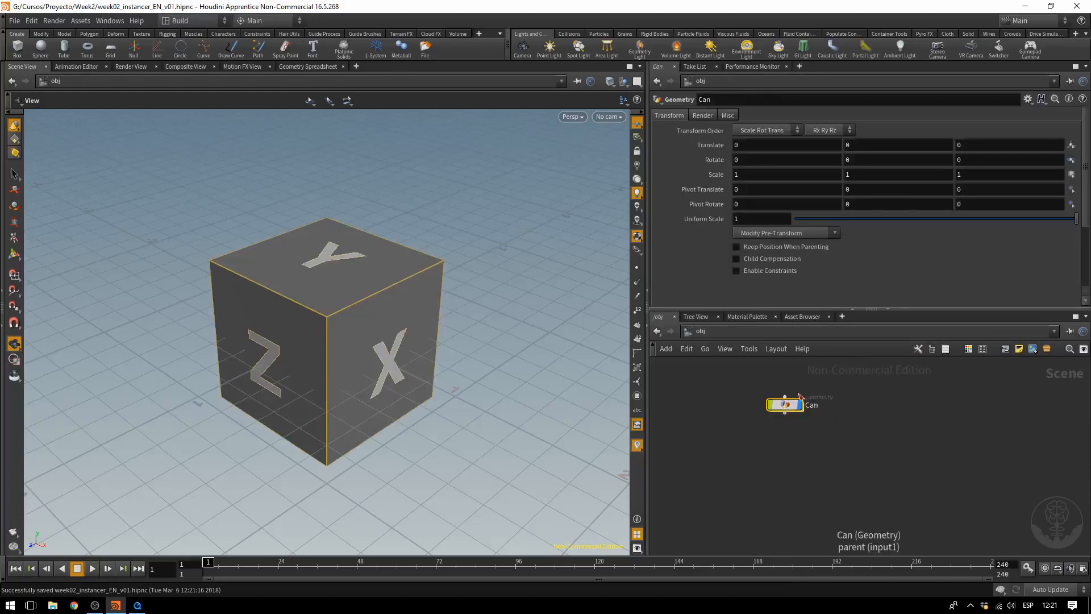
Step: Go inside the Can object and load $HIP/geo/CanModel.OBJ into its file node
double_click(794, 405)
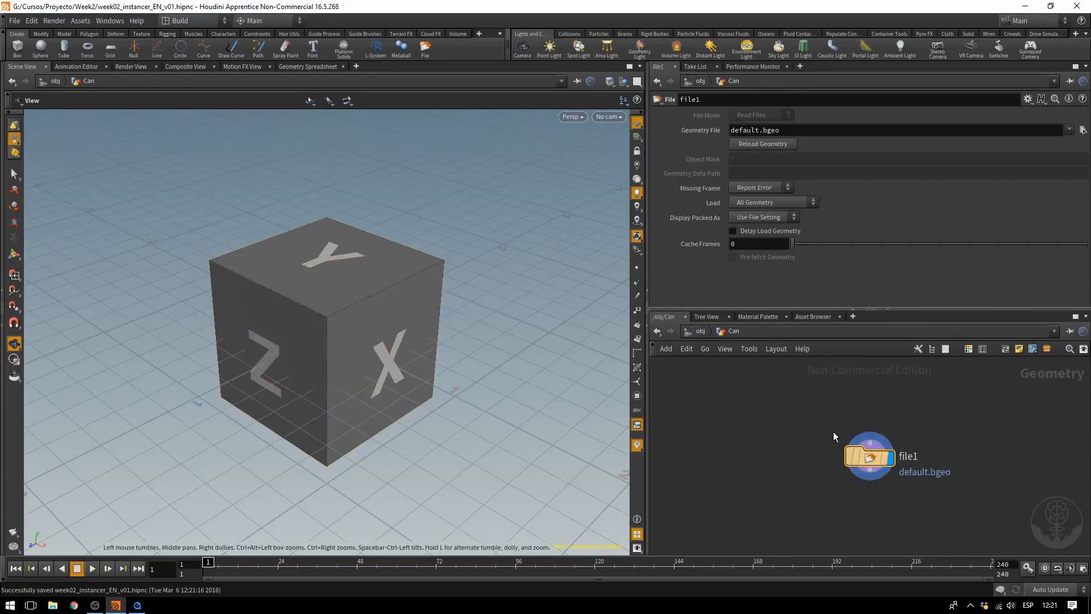
drag(863, 457, 783, 398)
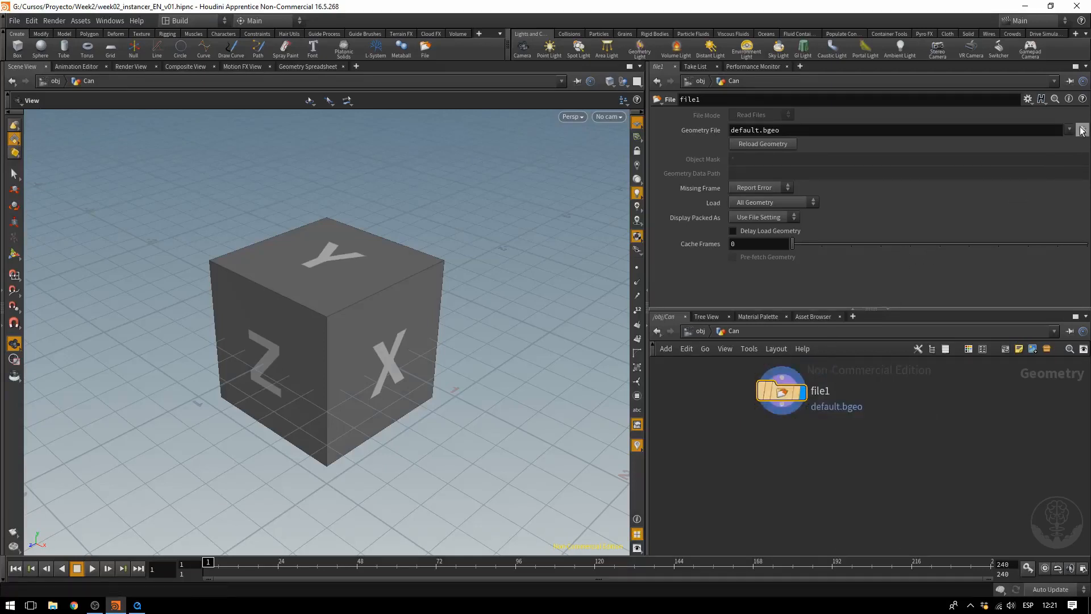
click(1083, 130)
click(367, 263)
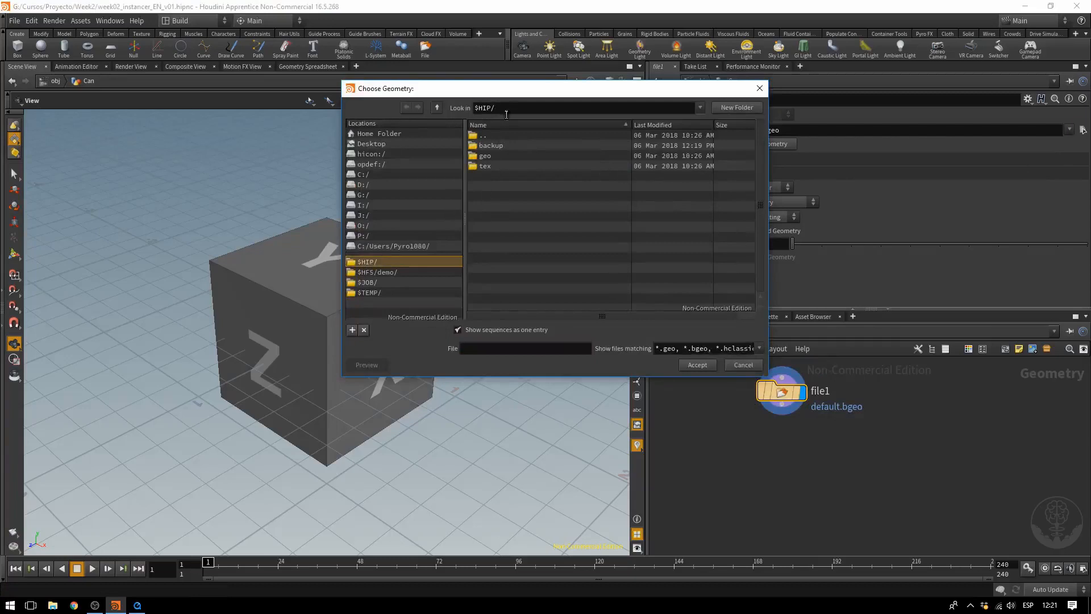
double_click(490, 156)
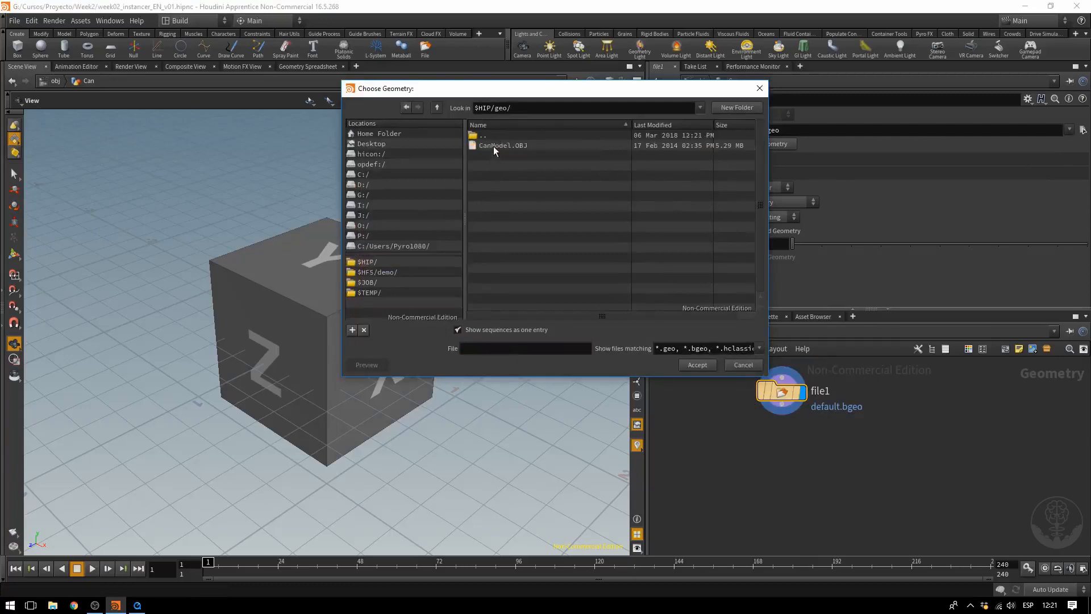
click(493, 145)
click(700, 367)
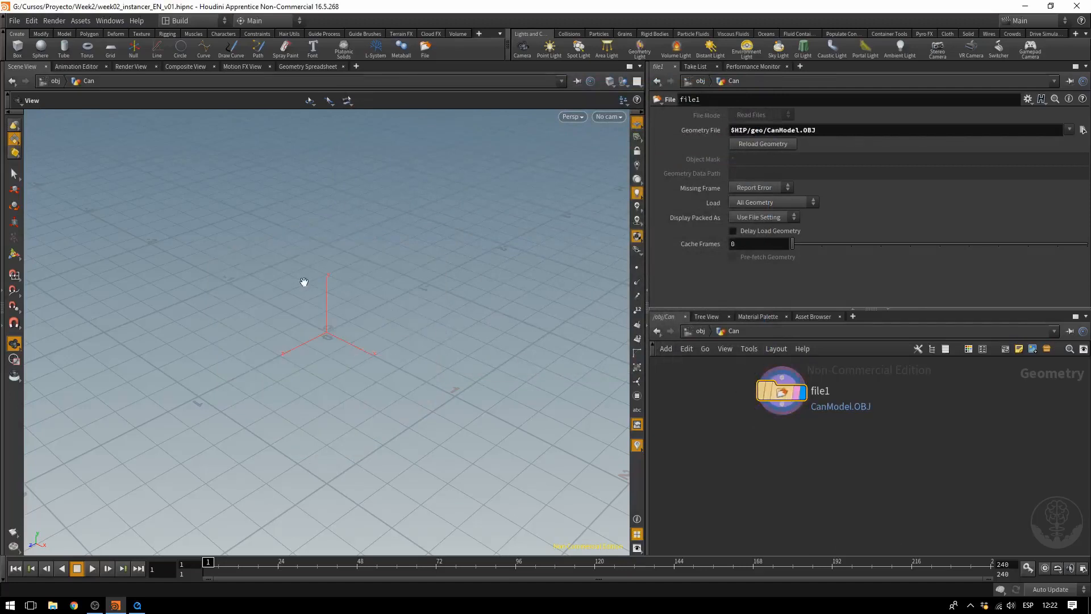
Step: Frame and inspect the imported model, and check the file node's geometry info for its primitive groups
key(space+g)
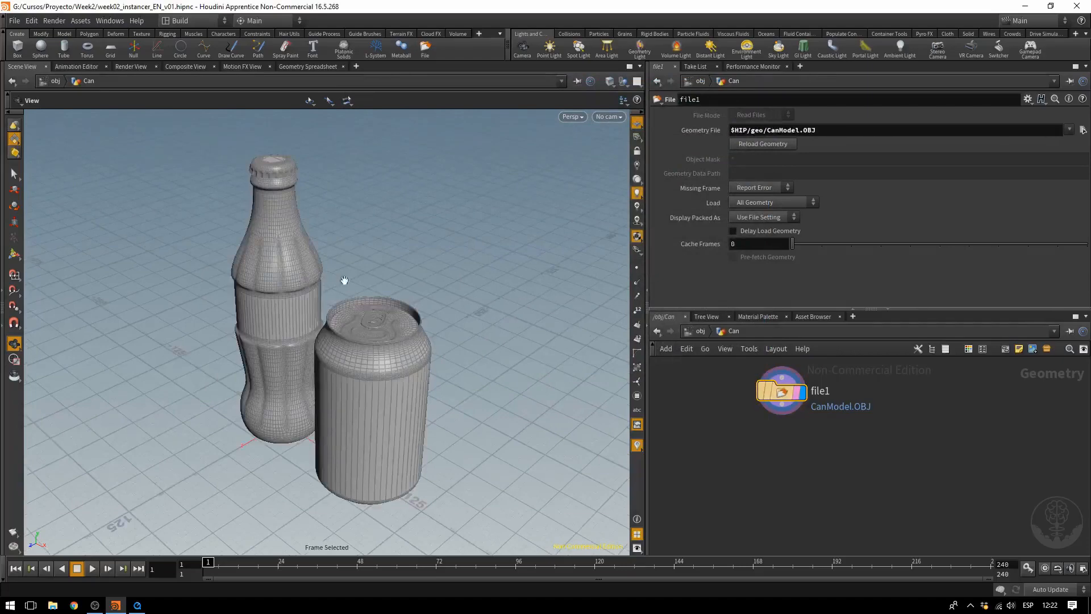
drag(412, 277, 457, 280)
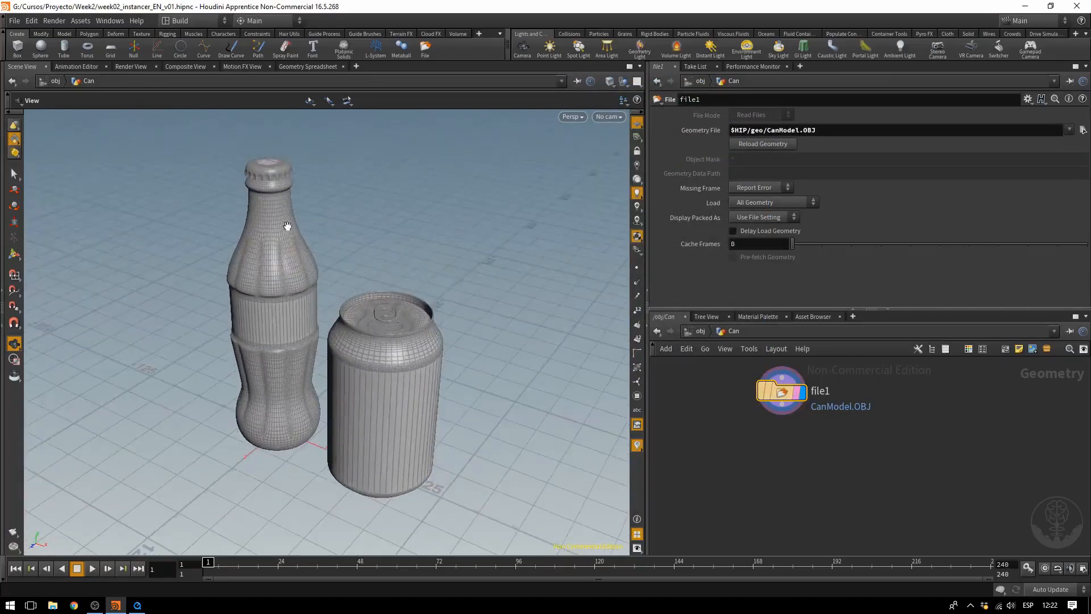
mouse_move(349, 334)
mouse_down()
mouse_move(380, 319)
mouse_move(368, 326)
mouse_up()
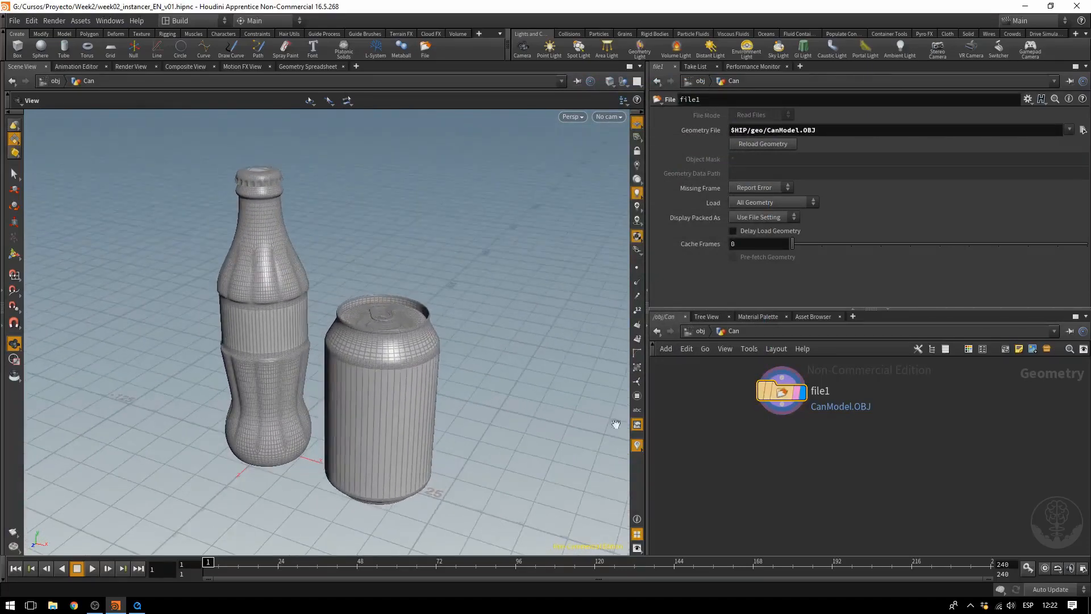
click(782, 414)
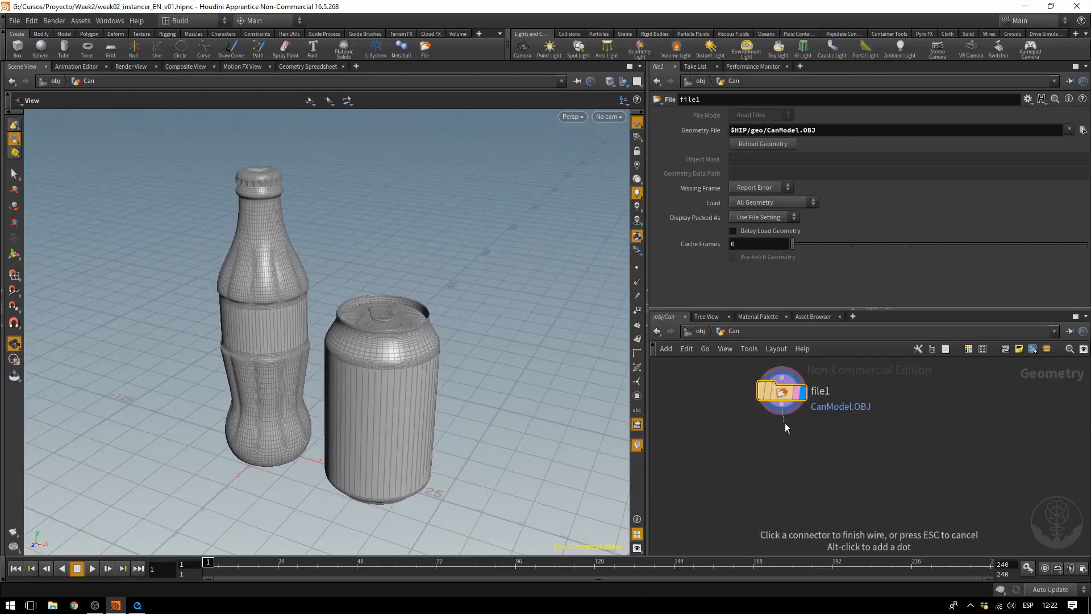
key(Escape)
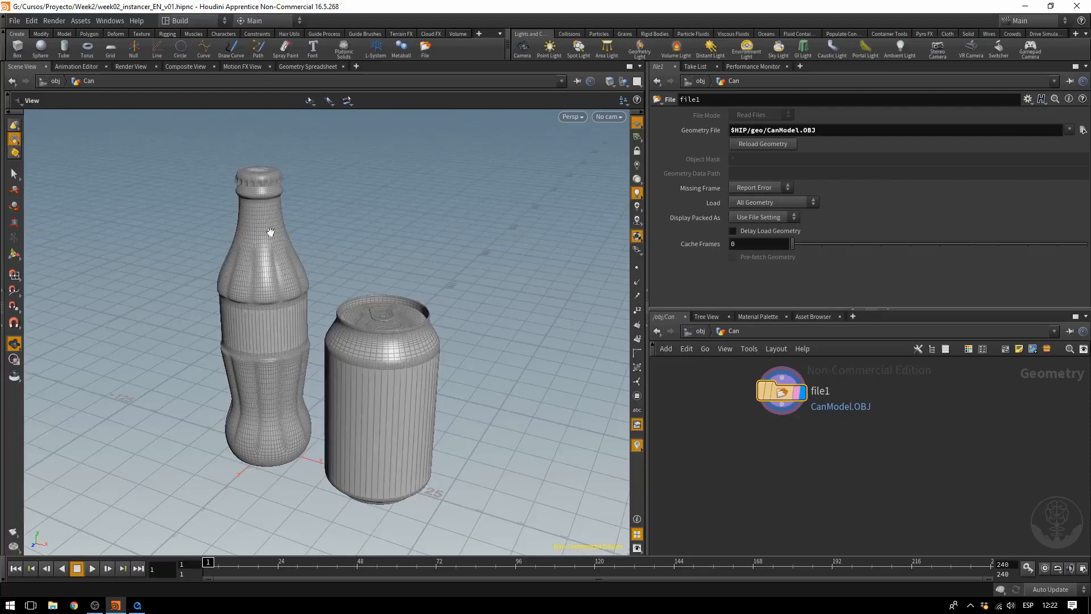
mouse_move(774, 391)
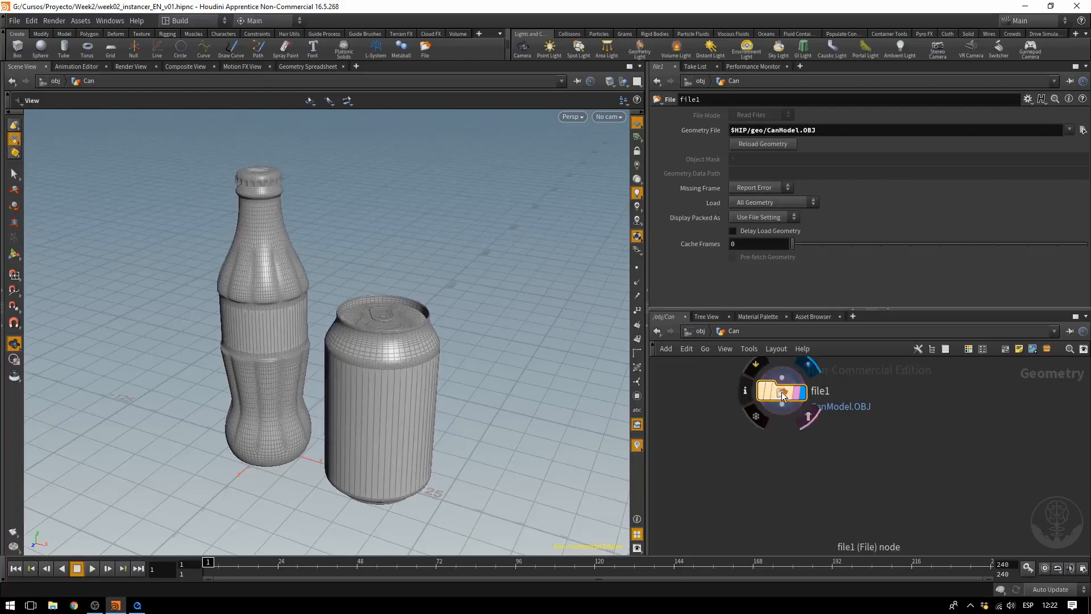
middle_click(783, 396)
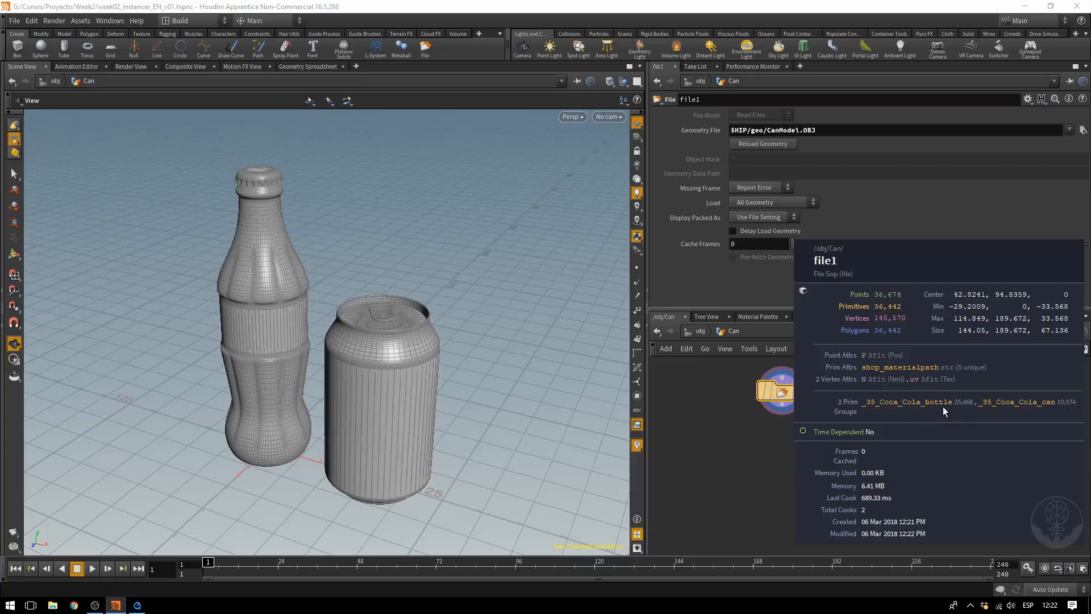
Step: Add a Delete node wired to the output of the file node
click(781, 405)
key(Tab)
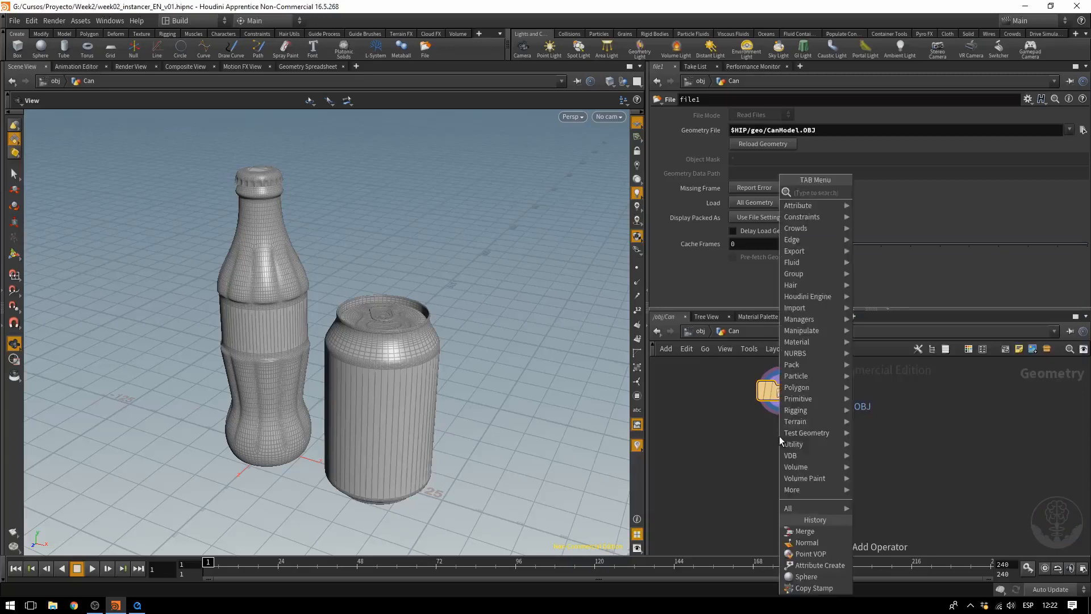
text(delete)
key(Return)
key(Return)
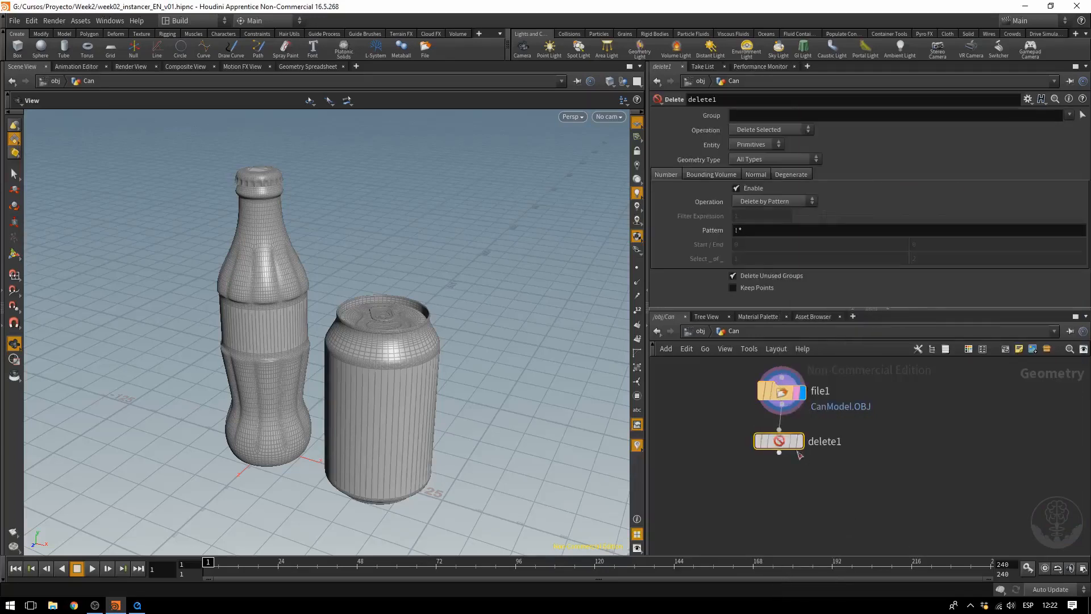
Step: Rename the Delete node DeleteBottle and make it the displayed node
double_click(830, 442)
text(Dele)
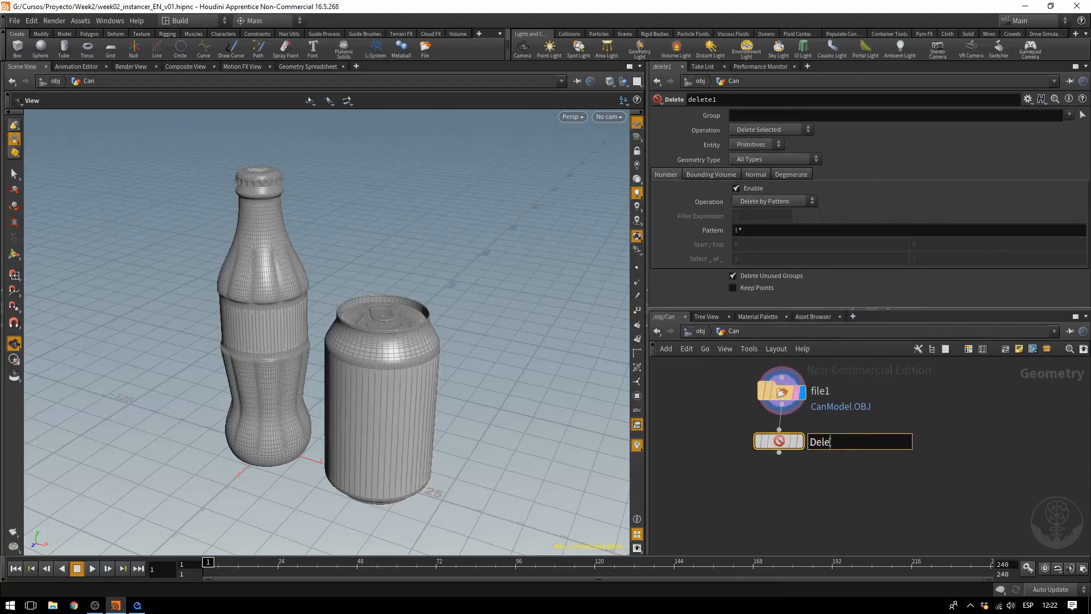
text(teBottle)
key(Return)
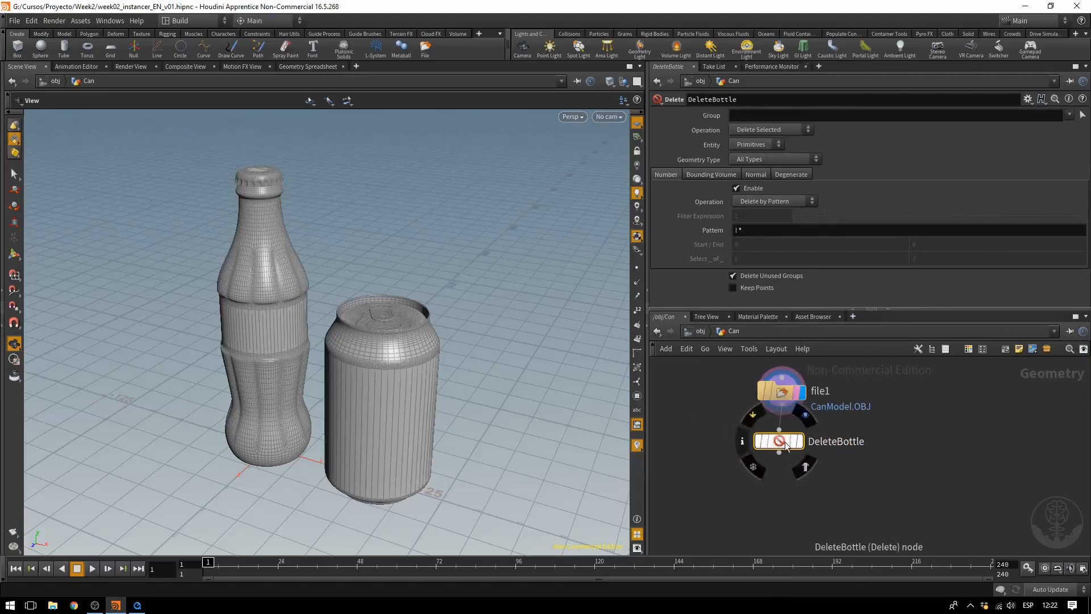
click(800, 448)
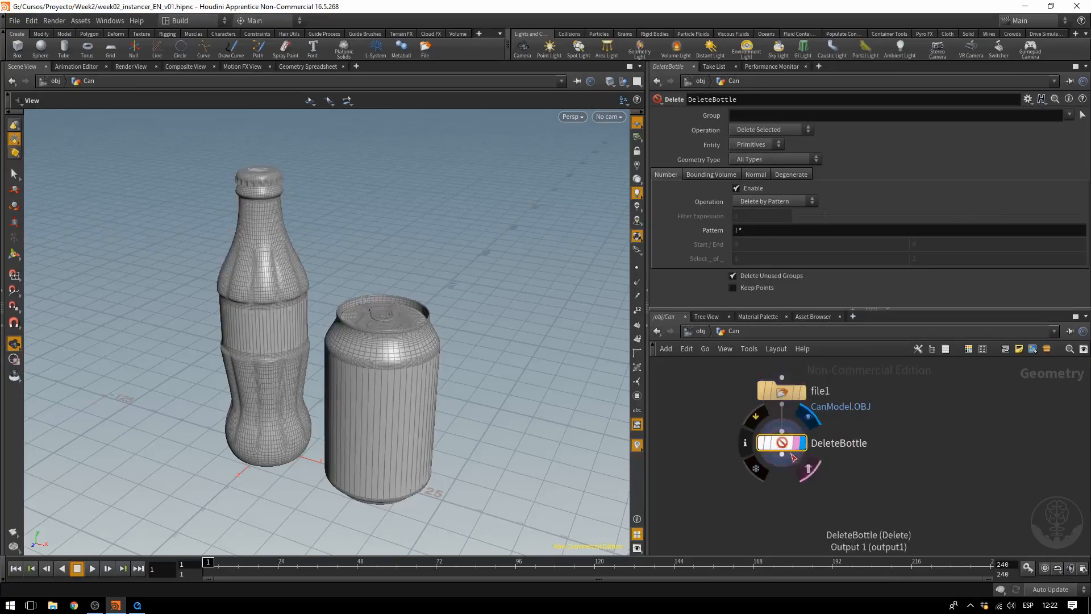
Step: Keep DeleteBottle on Delete Selected with Primitives as the entity, and set its group to _35_Coca_Cola_bottle
click(759, 129)
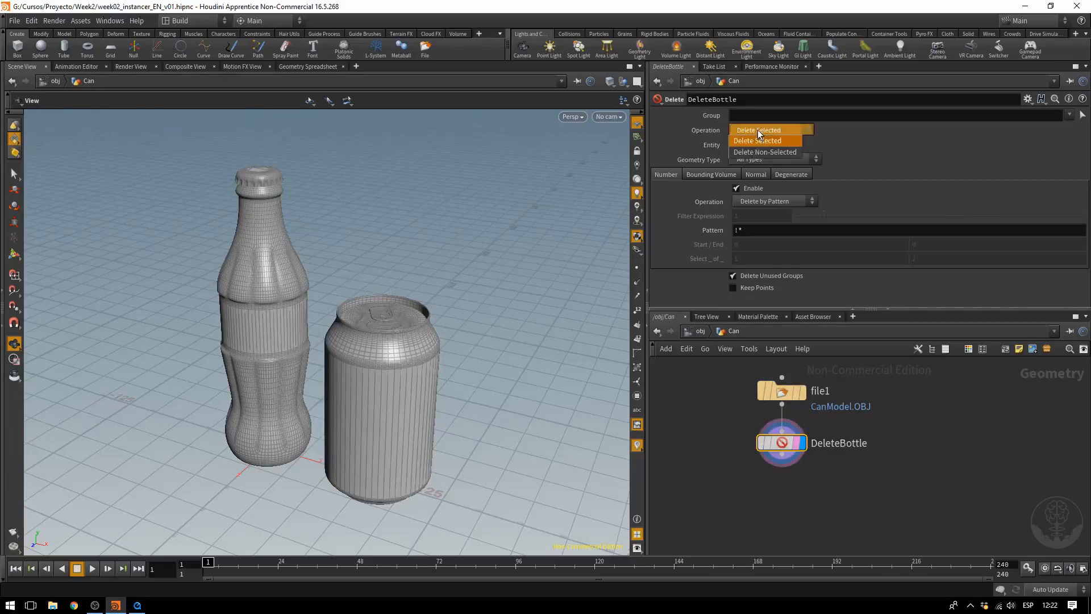
click(758, 129)
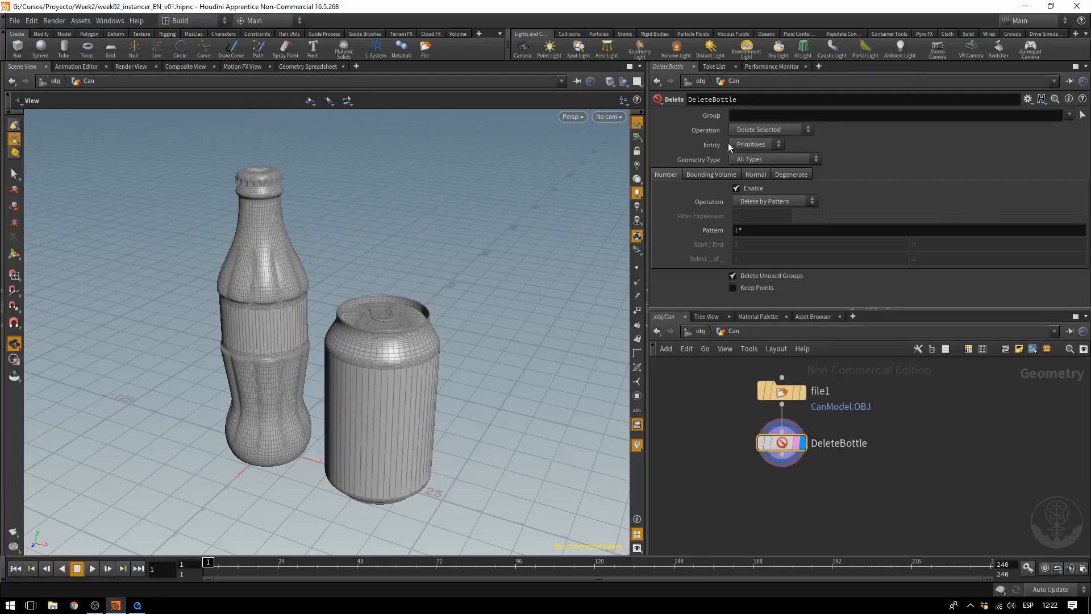
click(748, 145)
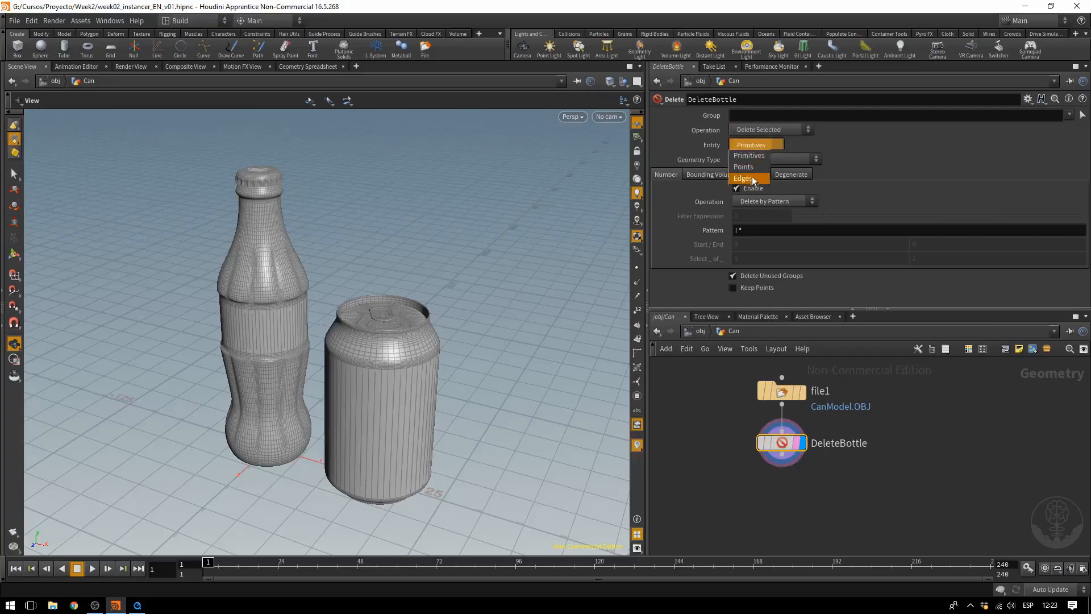
click(754, 156)
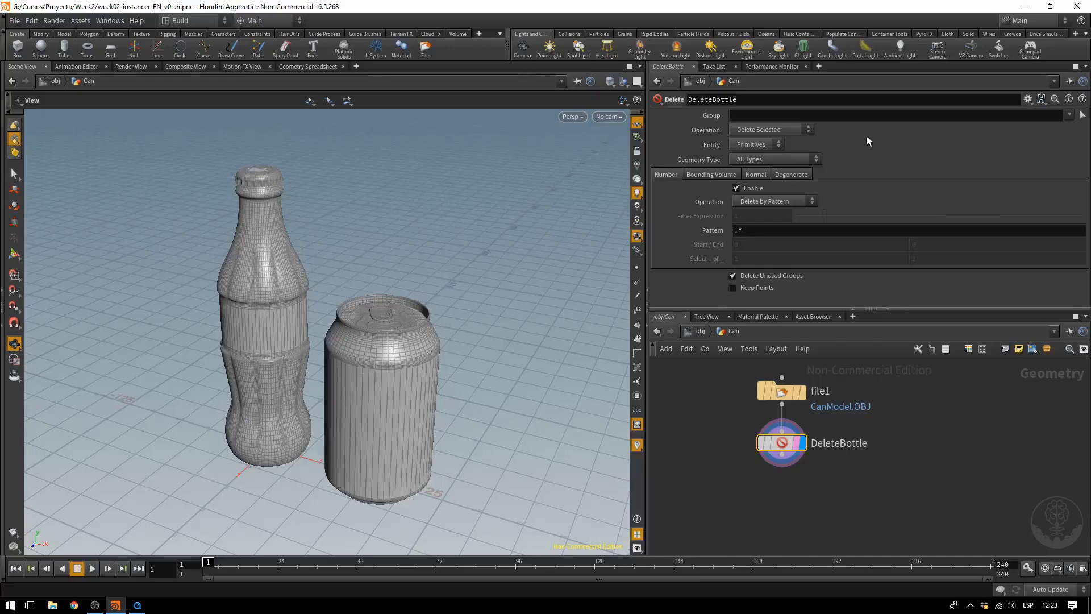
click(936, 116)
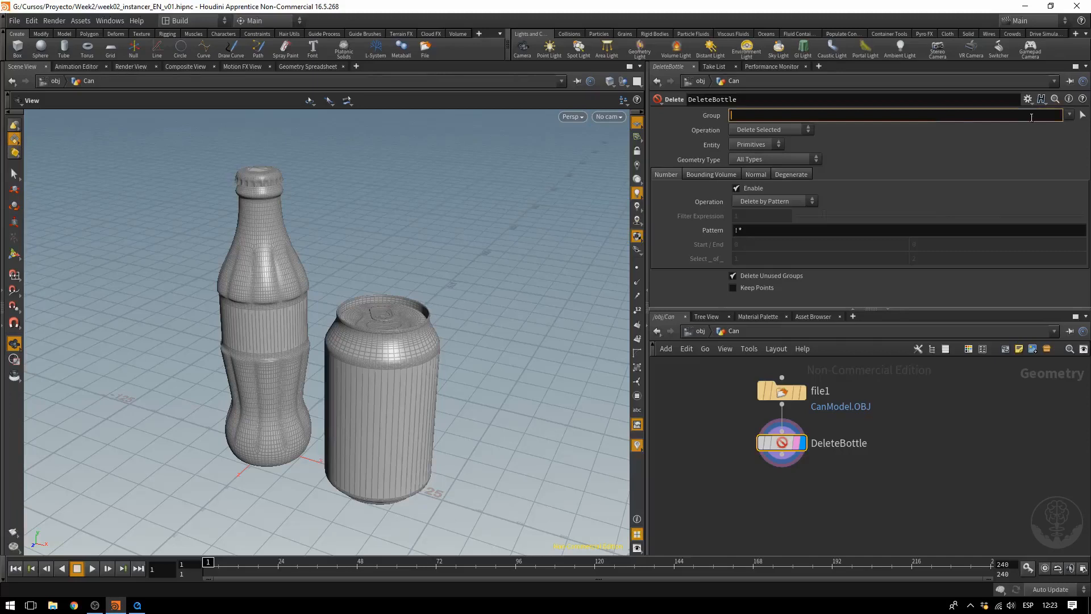
click(1069, 115)
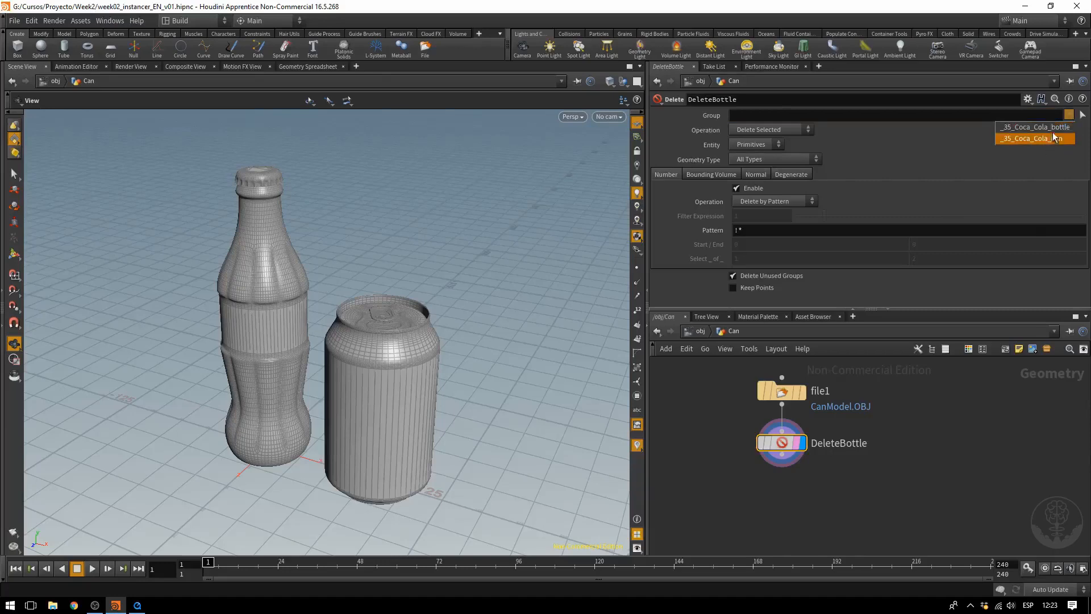
click(1052, 131)
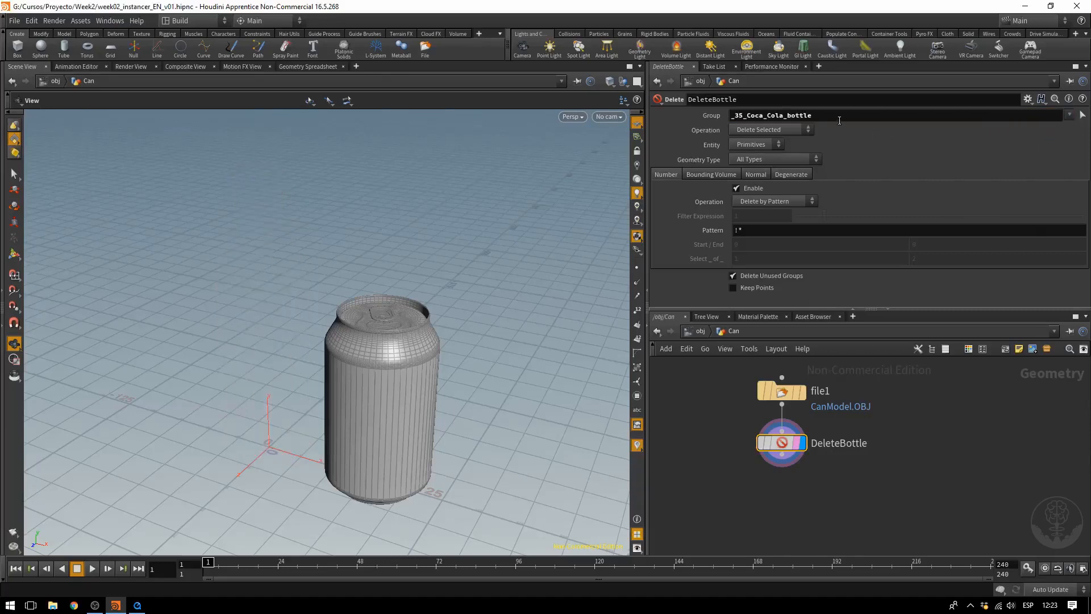
drag(838, 117, 684, 125)
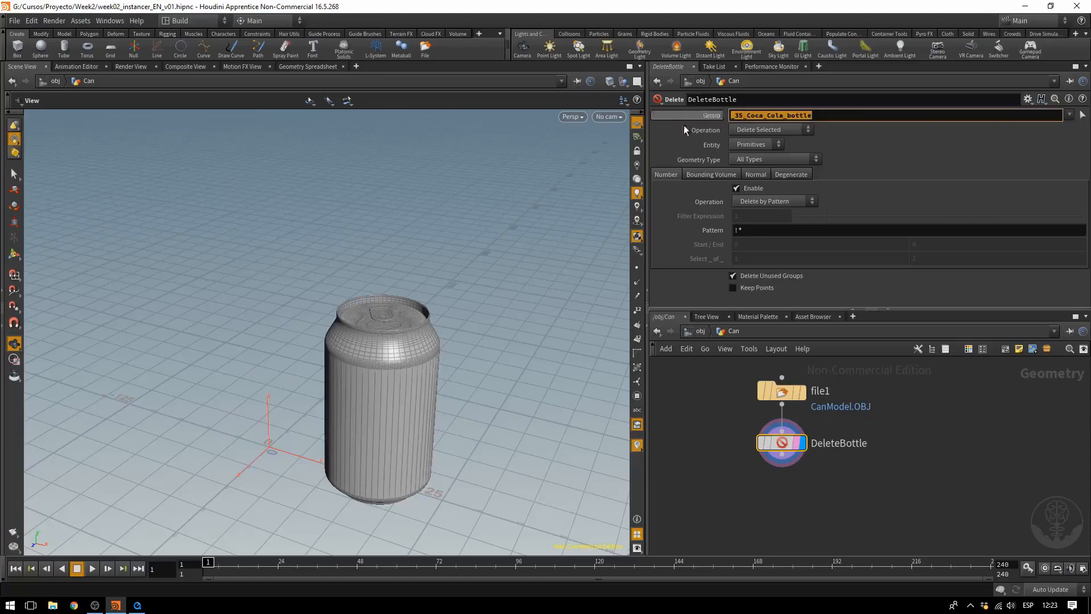
Step: Add a Transform node wired to the output of DeleteBottle and make it the displayed node
click(782, 455)
key(Tab)
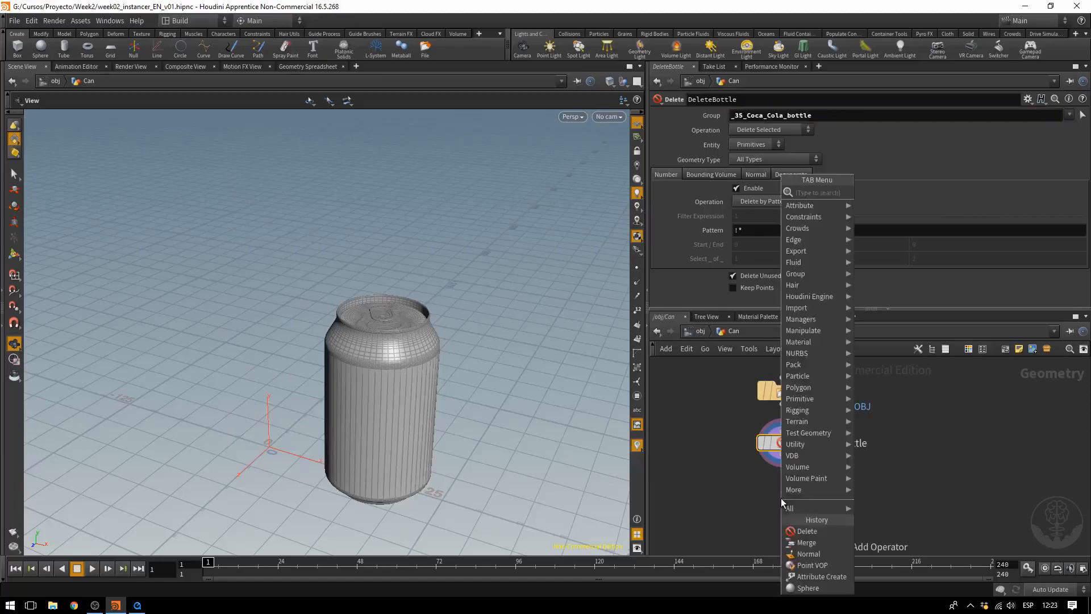
text(tran)
key(Return)
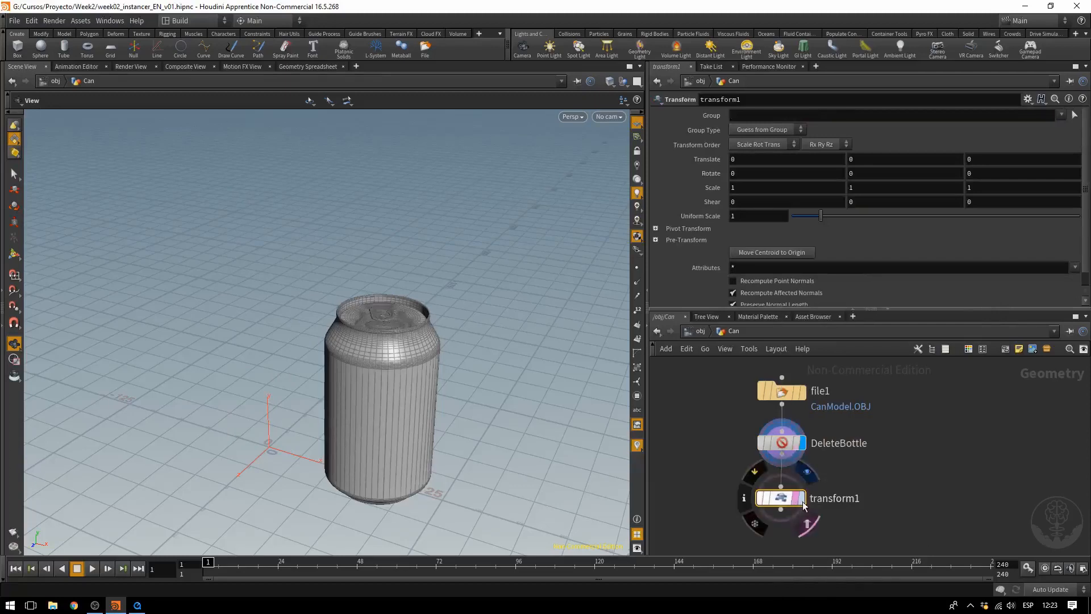
click(800, 499)
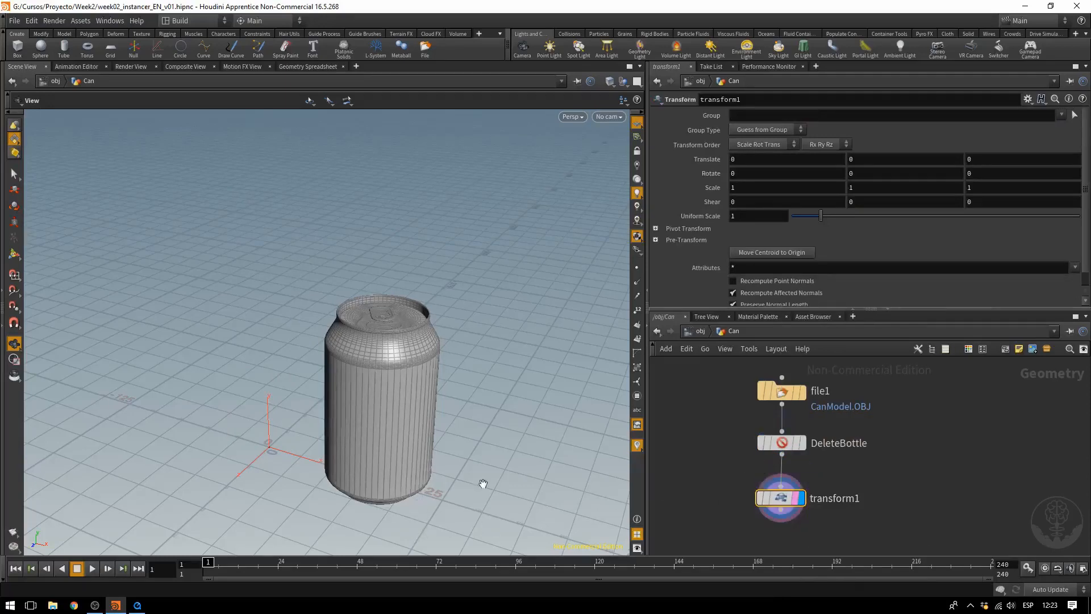
Step: Move the can's centroid to the origin with the Transform node
middle_drag(466, 449, 411, 347)
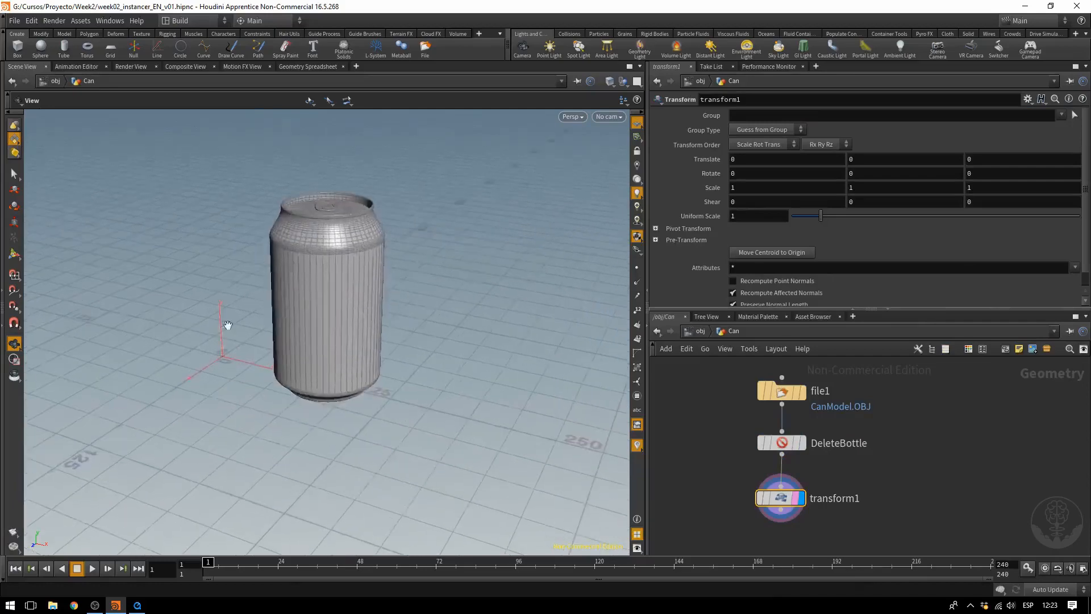
right_drag(227, 326, 470, 399)
middle_drag(470, 400, 409, 376)
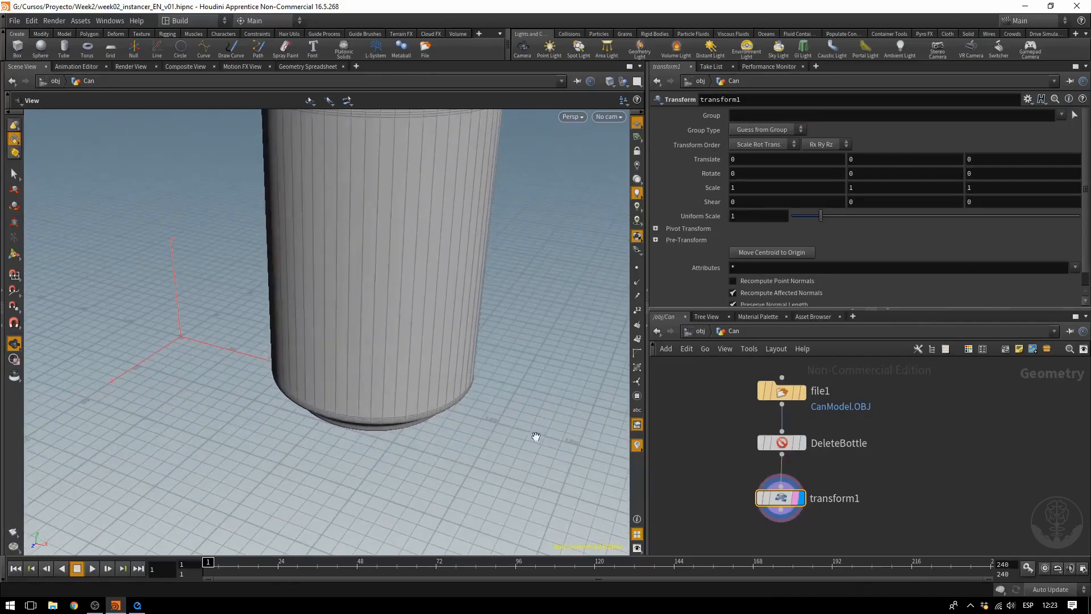
drag(370, 377, 374, 399)
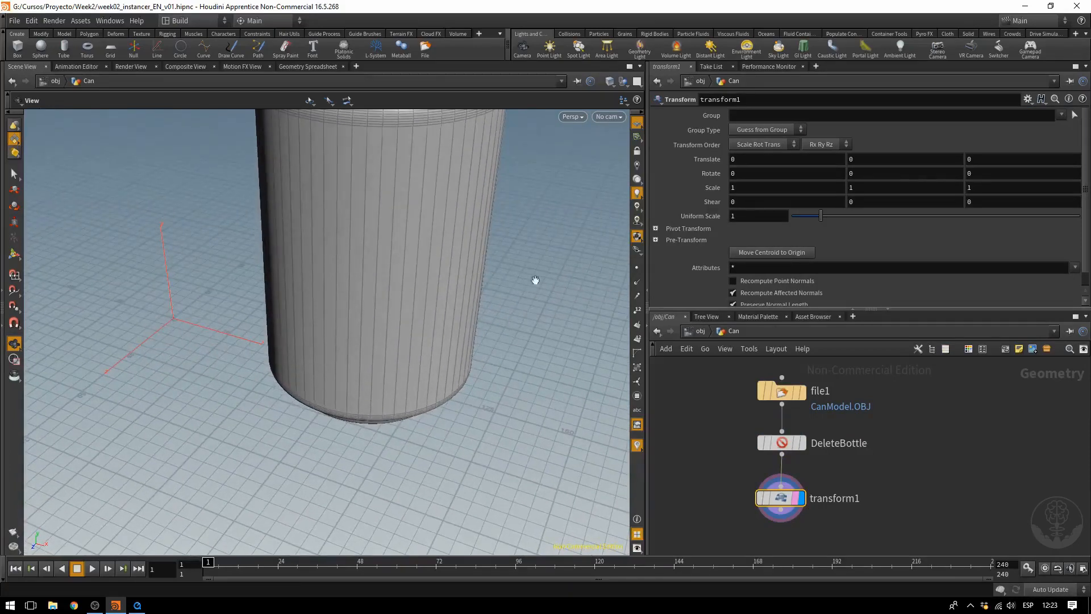
click(772, 253)
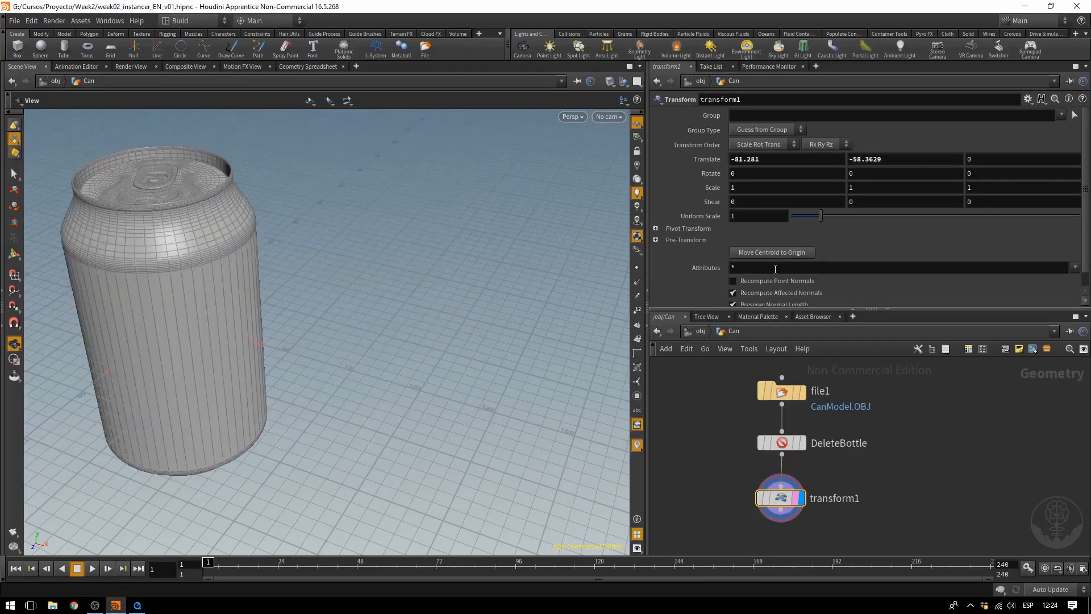
Step: Set the Transform node's uniform scale to 0.025
click(758, 216)
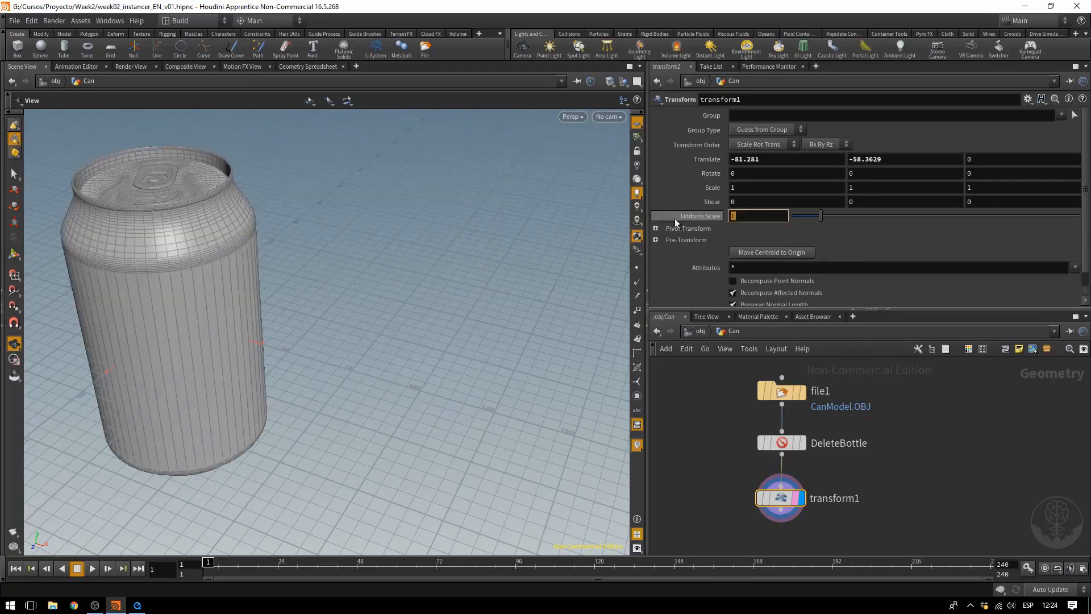
text(0.021)
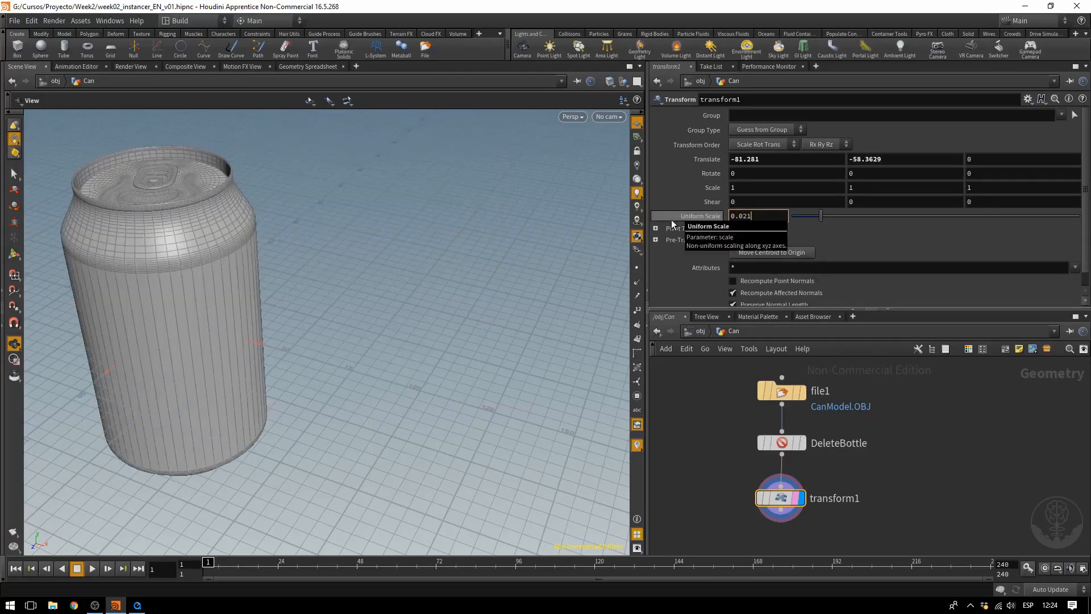
key(BackSpace)
text(5)
key(Return)
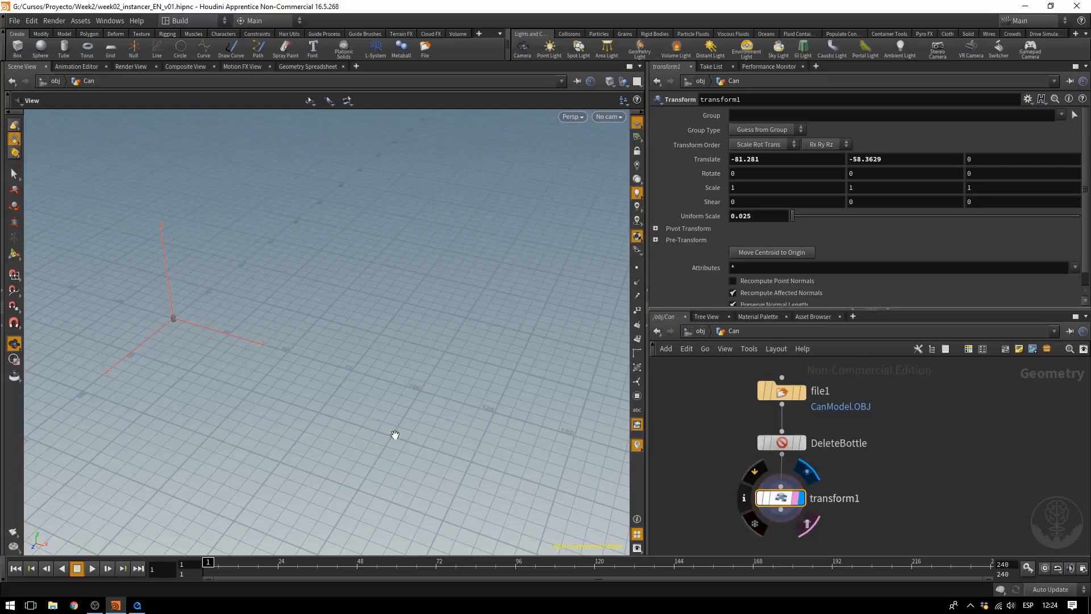
Step: Frame the scaled can and raise its Y translation to -56.9629 so its base sits on the grid
key(f)
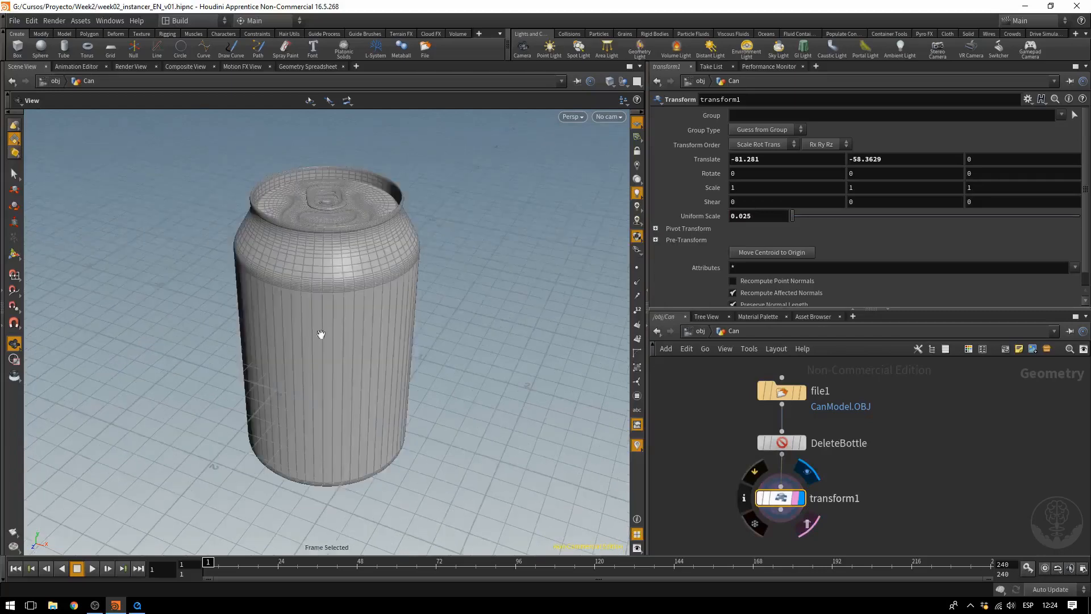
drag(445, 335, 421, 267)
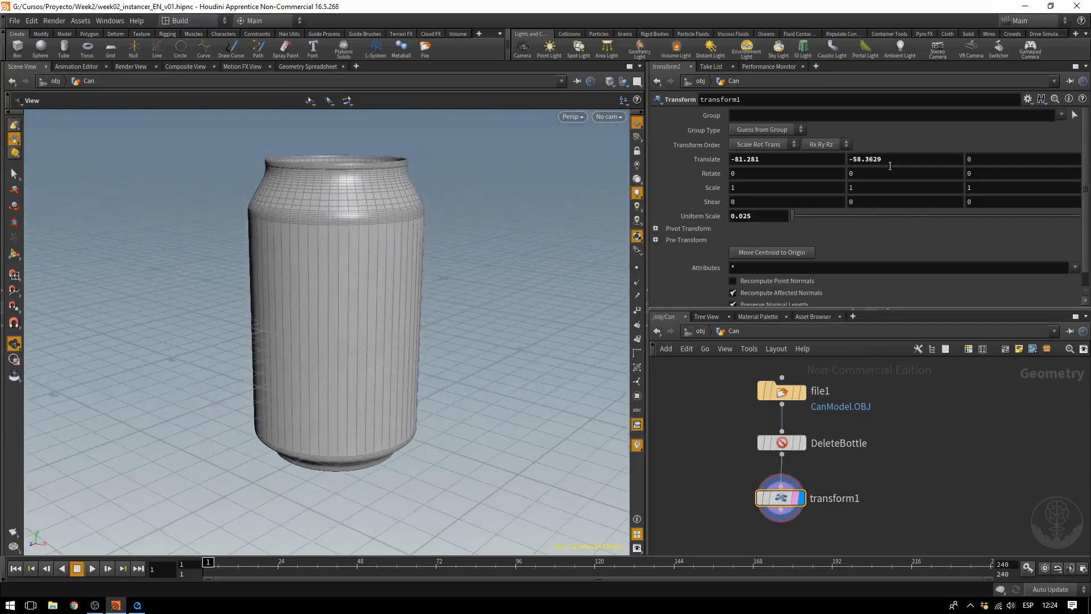
middle_drag(891, 166, 971, 161)
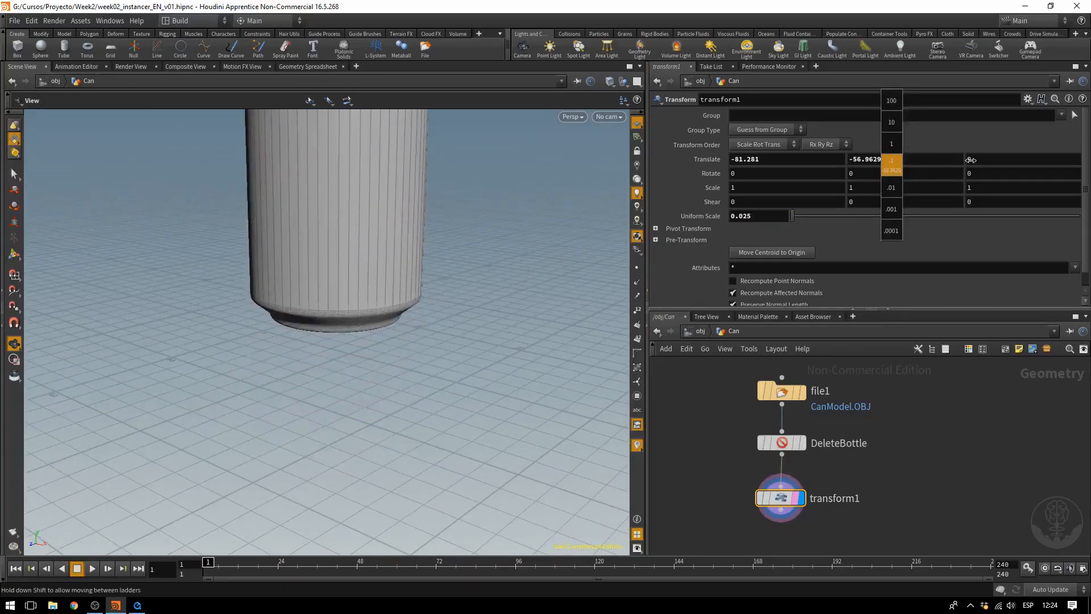
drag(317, 349, 284, 355)
Step: Rename the Transform node CanTransform and save the scene file
double_click(835, 499)
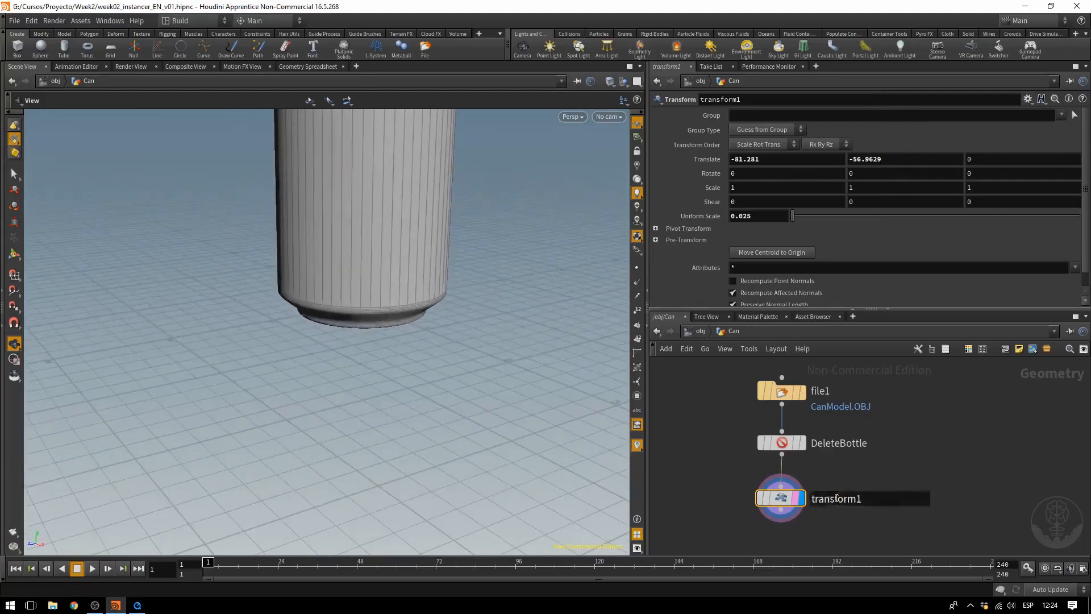
drag(813, 499, 841, 499)
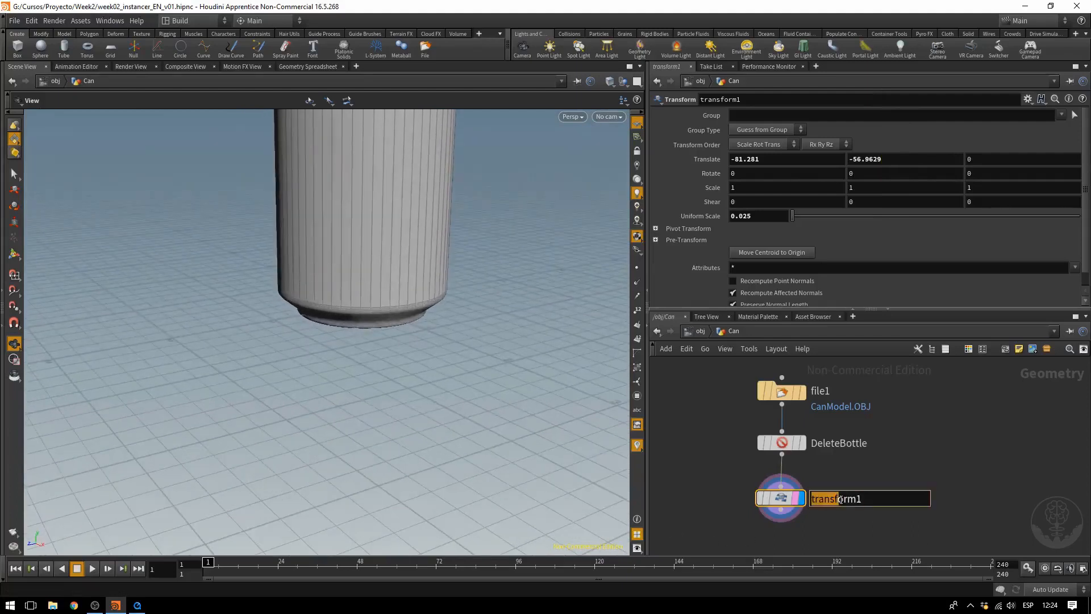
key(BackSpace)
key(Delete)
key(Delete)
key(Delete)
key(Delete)
text(CanTransform)
key(Return)
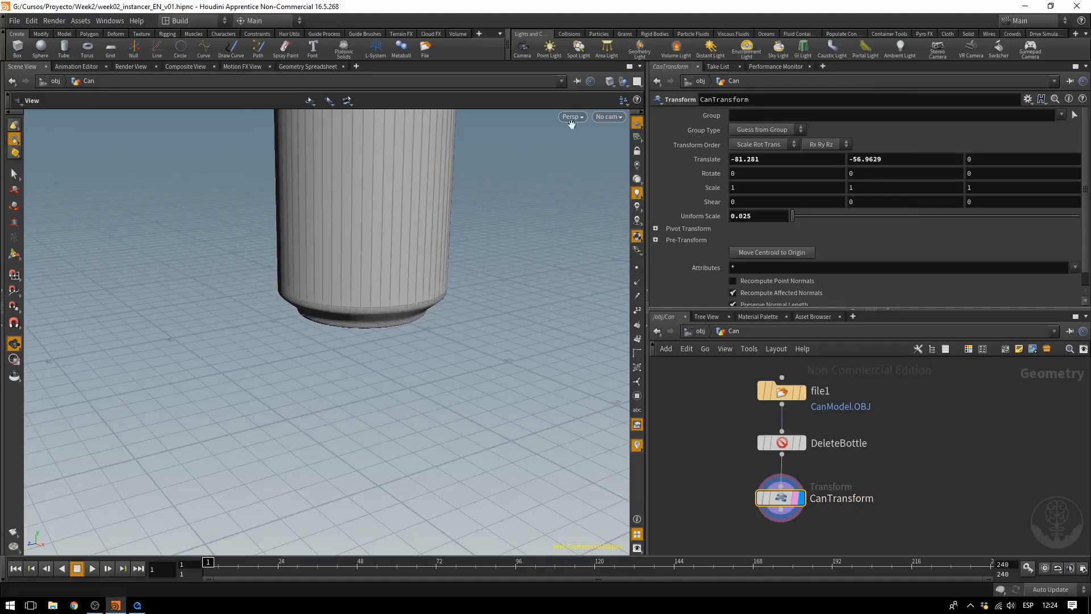
click(15, 21)
click(19, 75)
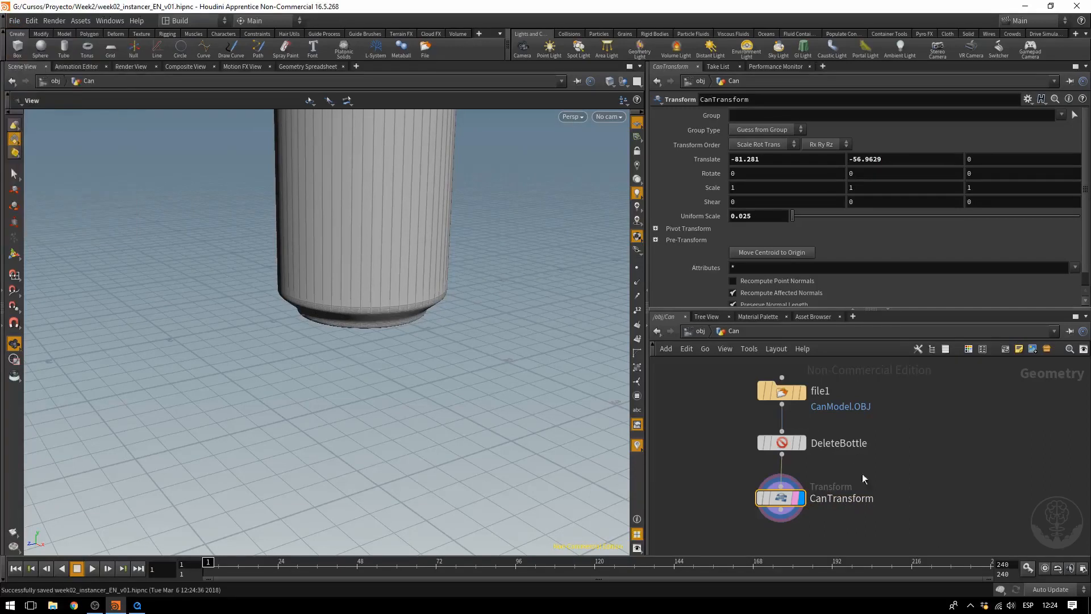
Step: Add a Convert node wired to the output of CanTransform and make it the displayed node
click(799, 460)
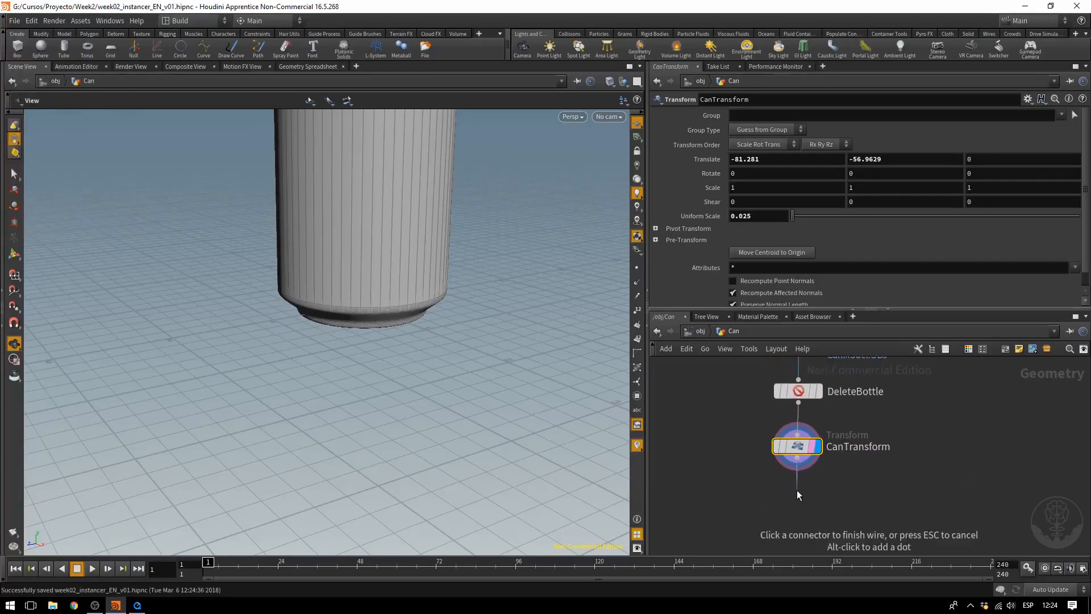
key(Tab)
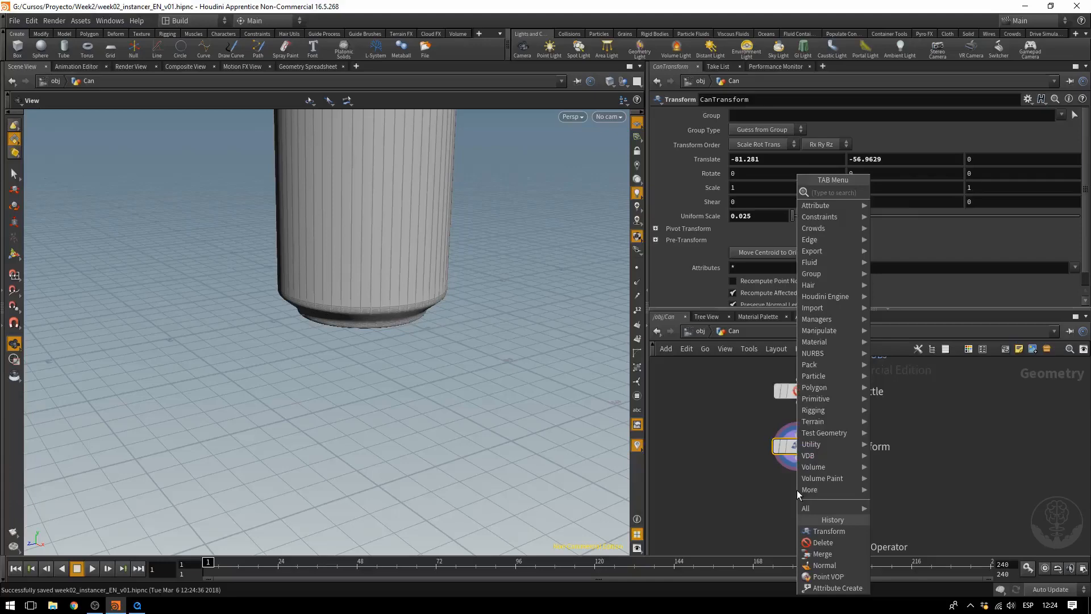
text(conv)
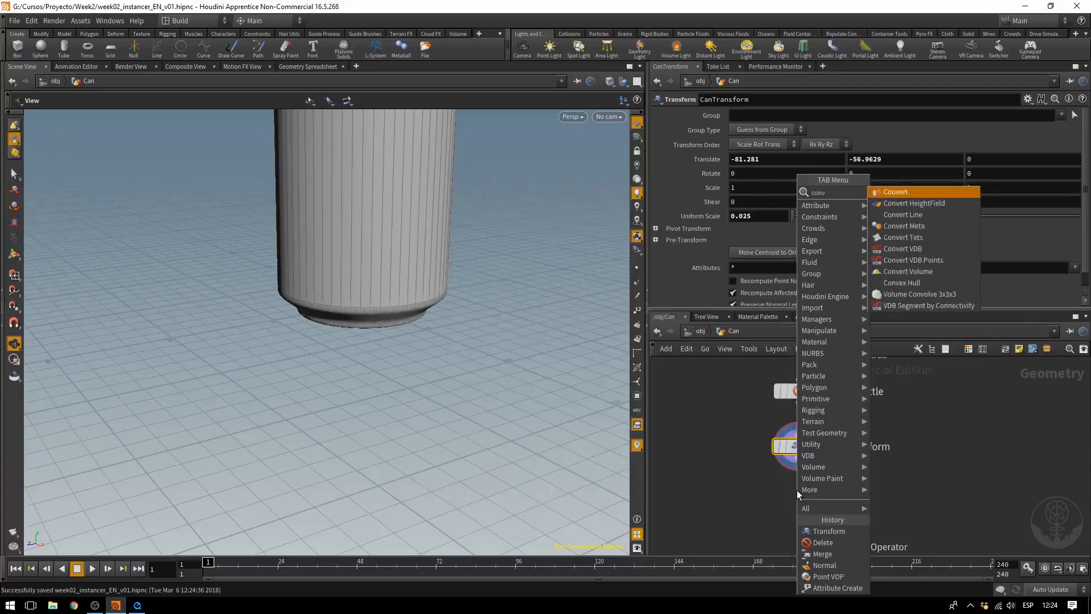
key(Return)
click(798, 494)
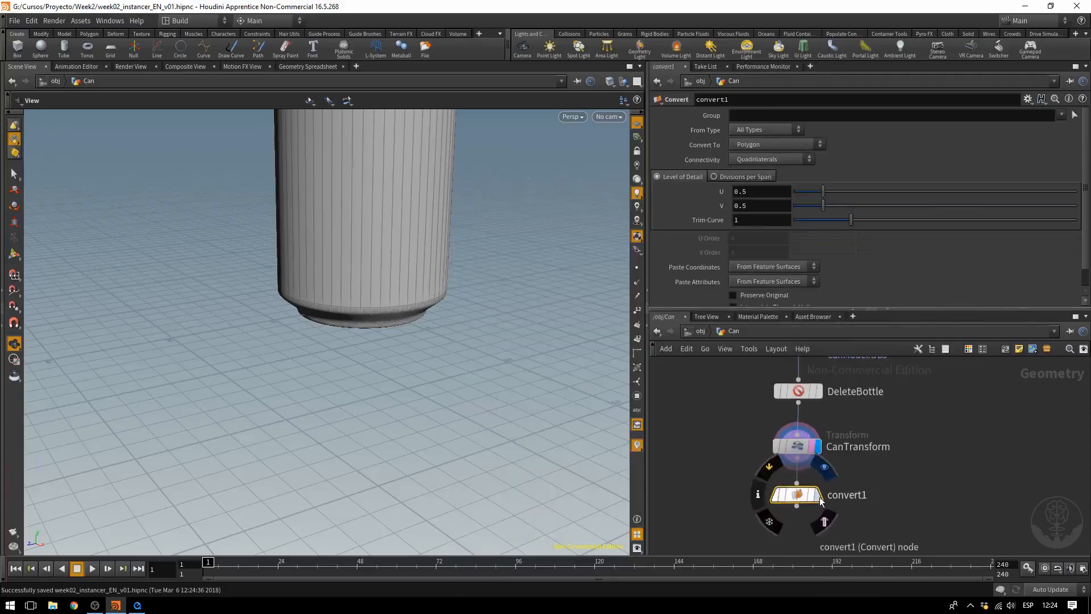
drag(810, 499, 802, 504)
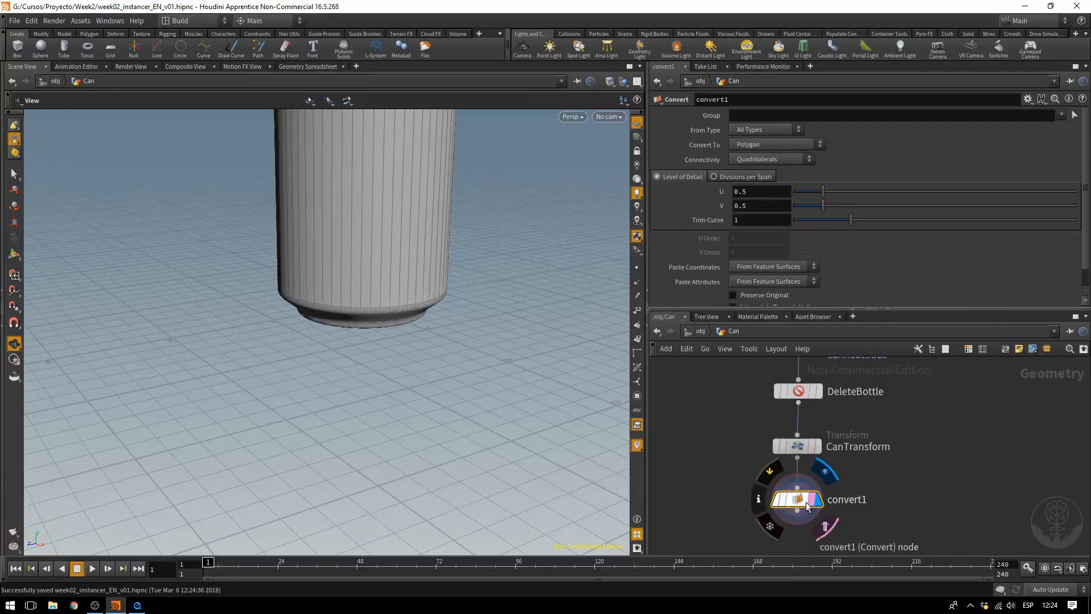
Step: Rename the Convert node ConvertPoly
double_click(836, 502)
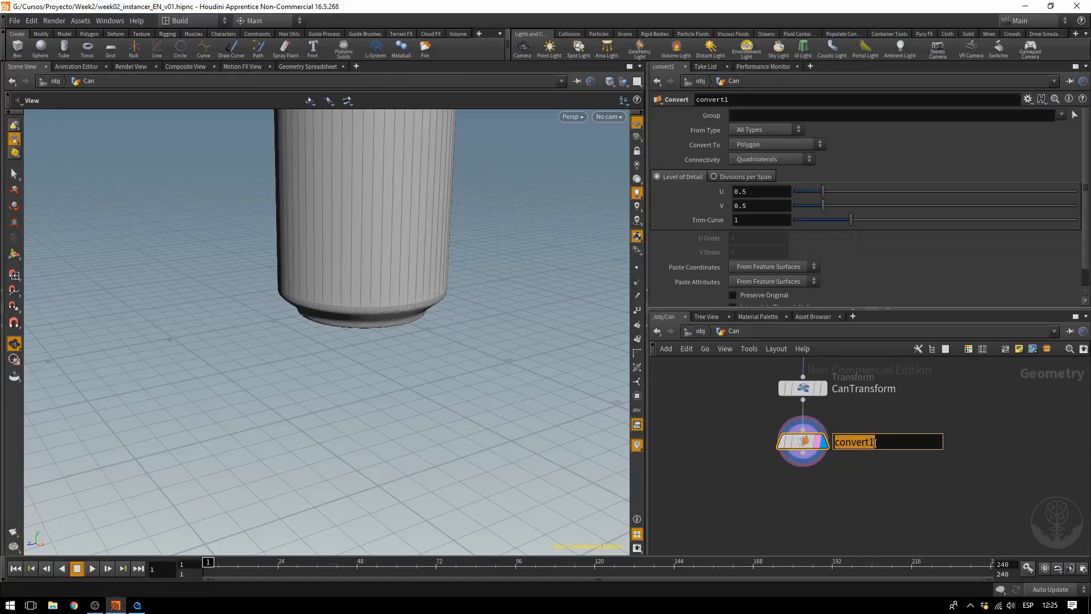
text(ConvertToly)
key(Return)
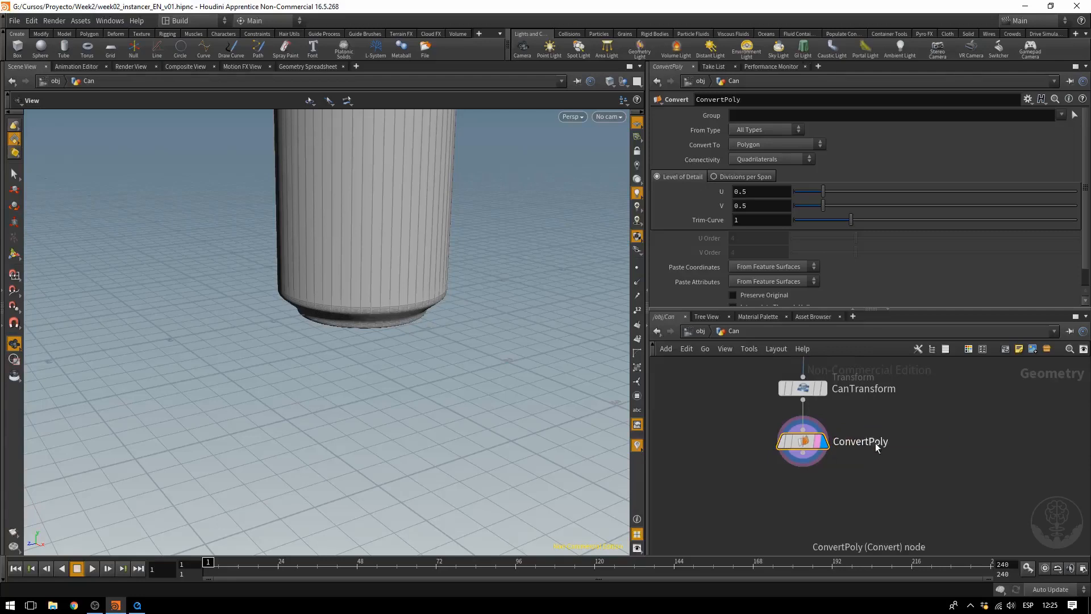
Step: Add a Normal node wired to the output of ConvertPoly and make it the displayed node
click(802, 454)
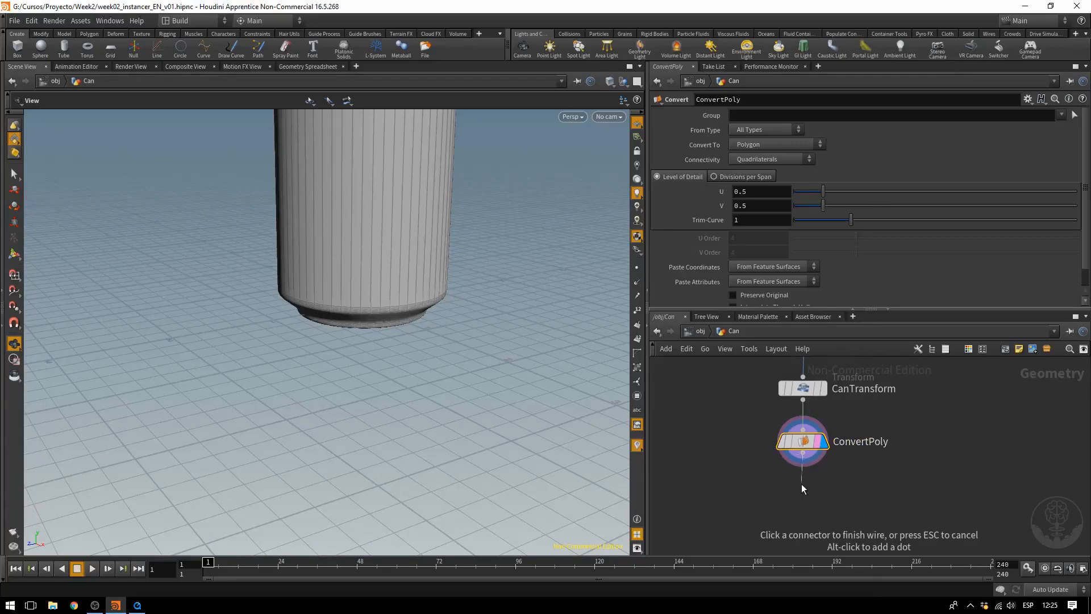
key(Tab)
text(normal)
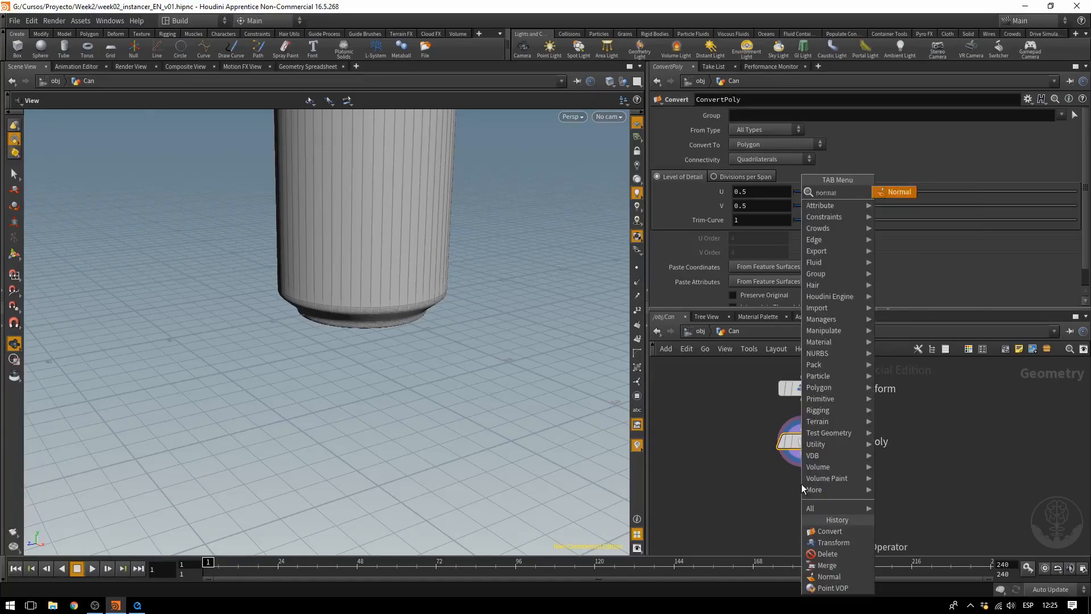
key(Return)
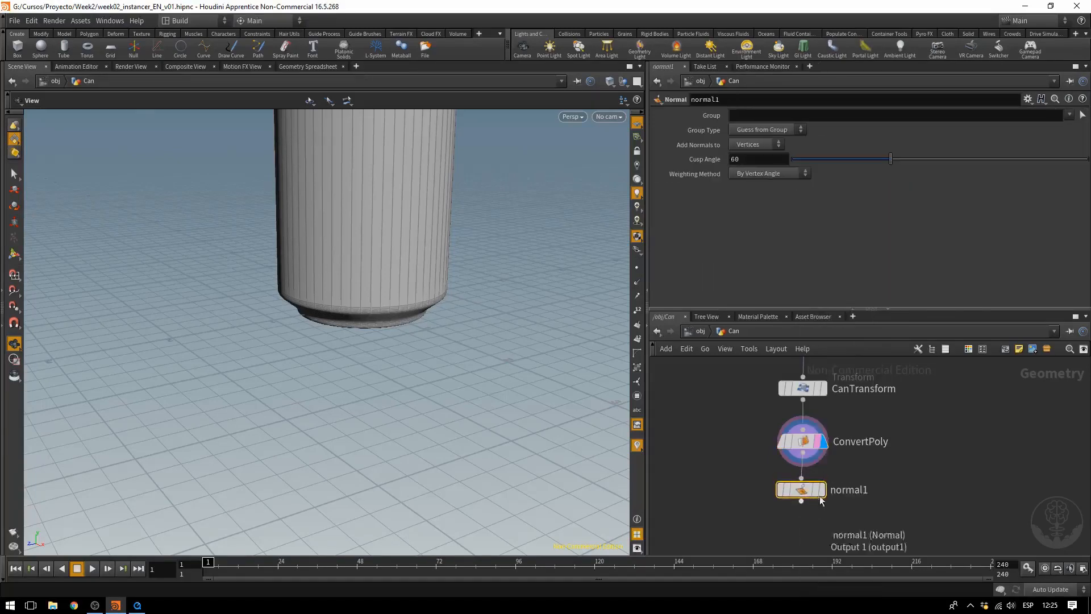
click(802, 490)
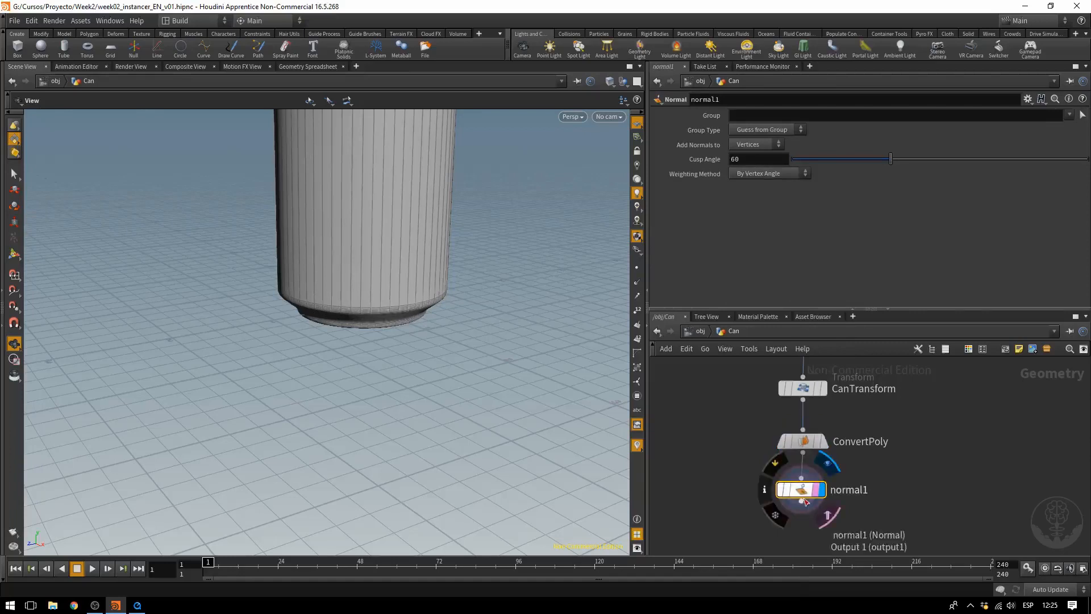
Step: Set the Normal node to add normals to Points and rename it SetNormal
click(742, 145)
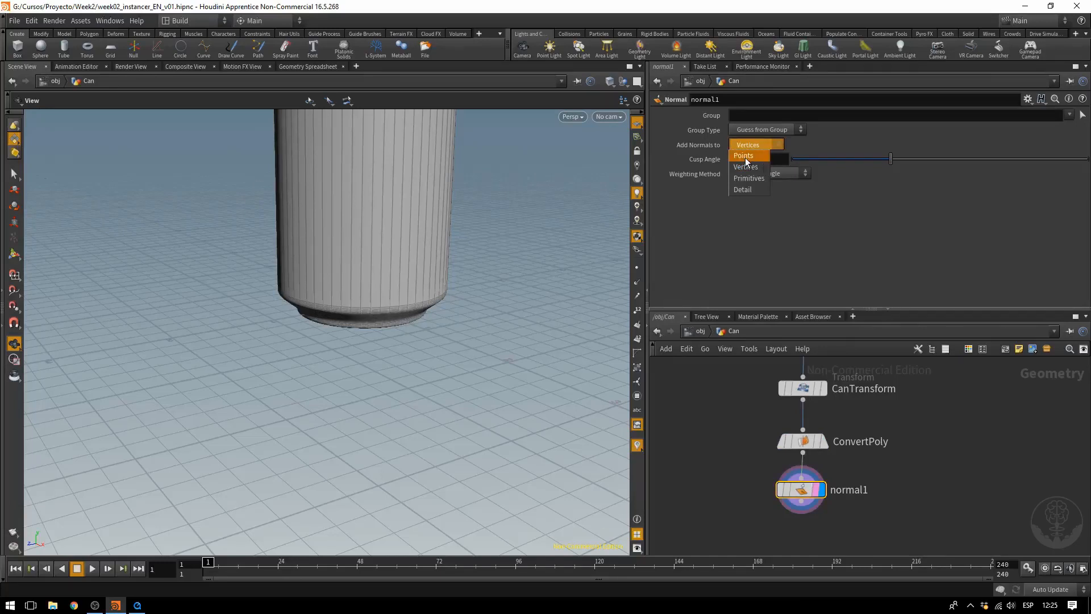
click(748, 161)
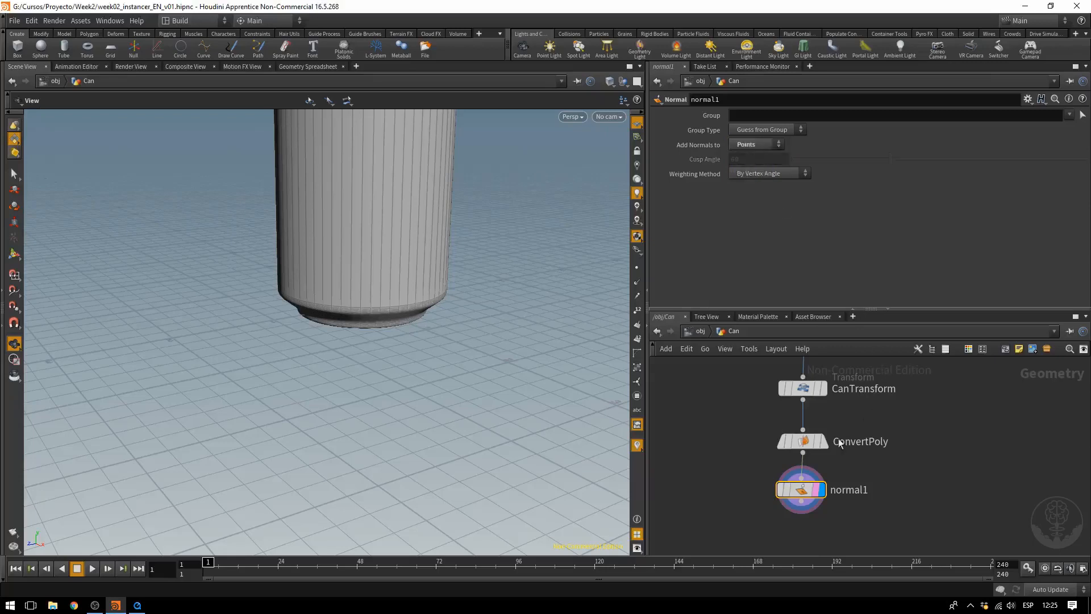
double_click(847, 490)
text(S)
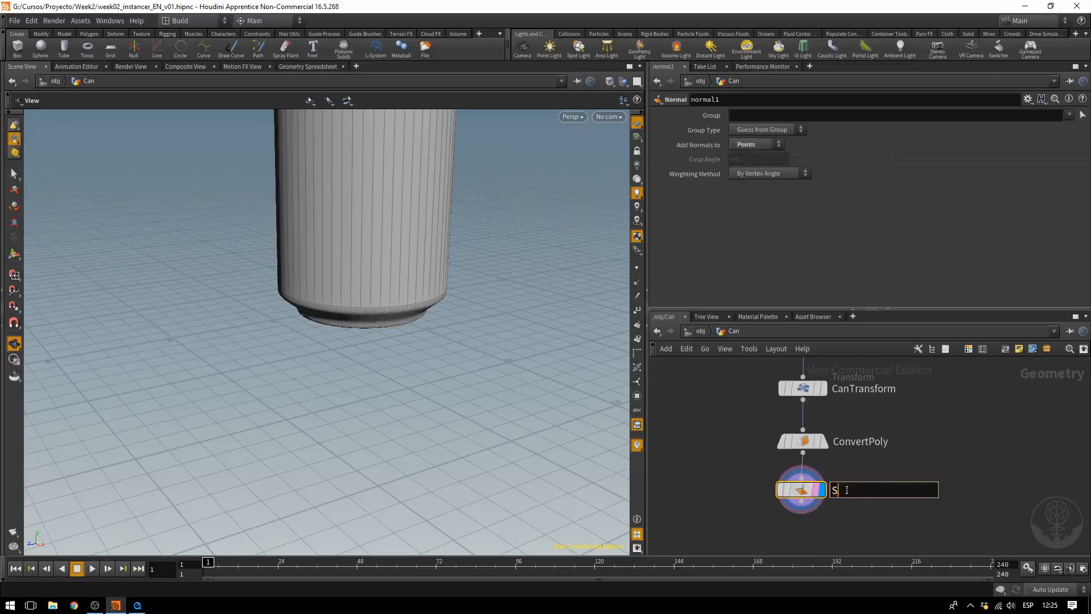
text(etNormal)
key(Return)
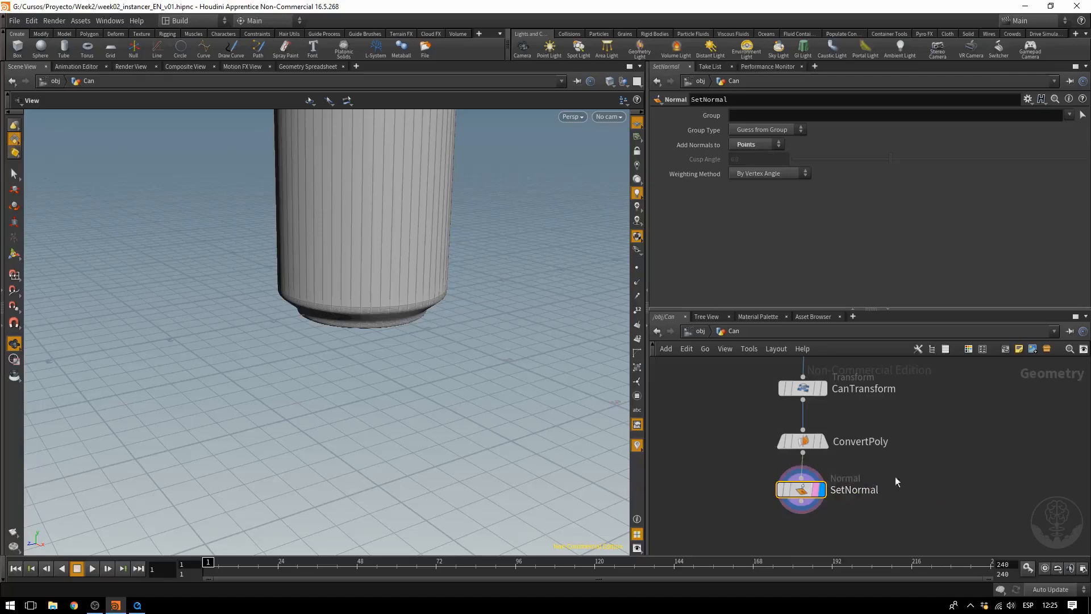
Step: Check the can's point normals by toggling their display on and off, and inspect the whole can
click(636, 296)
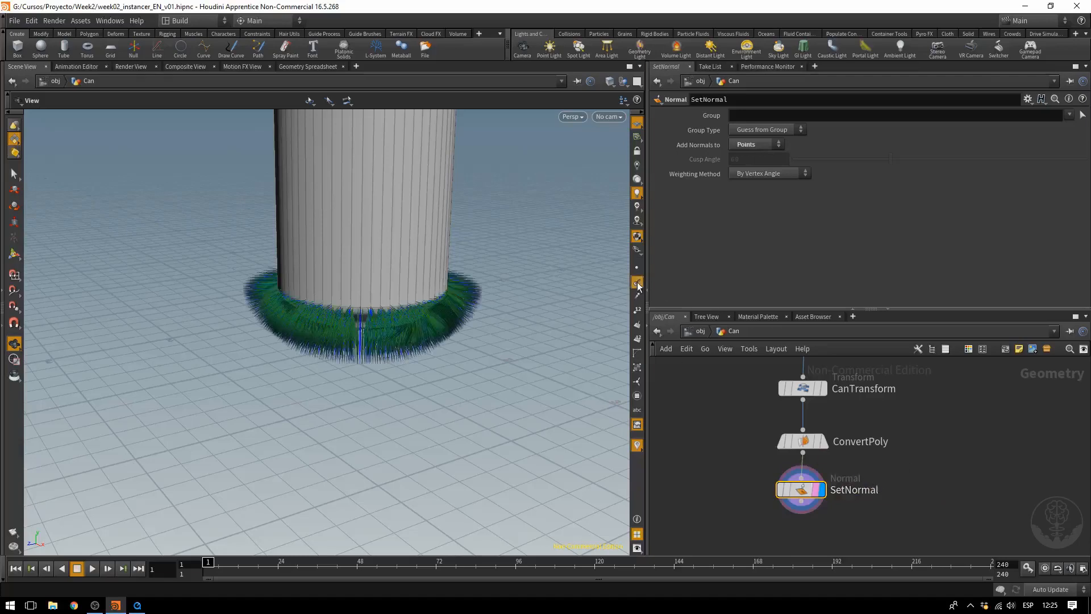
click(636, 297)
middle_drag(469, 239, 475, 341)
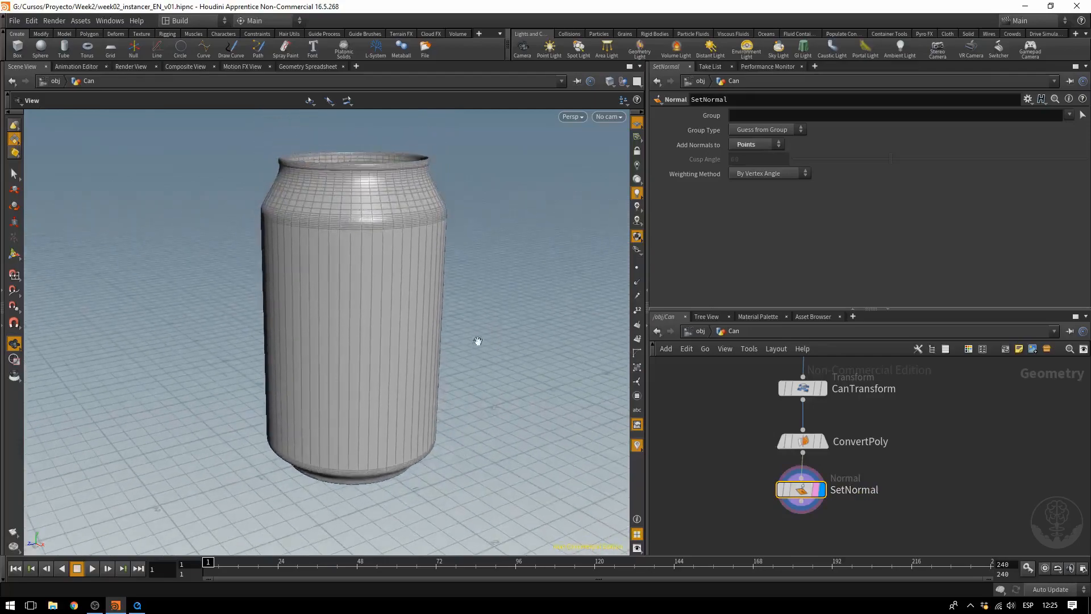
drag(475, 341, 358, 366)
middle_drag(915, 498, 965, 478)
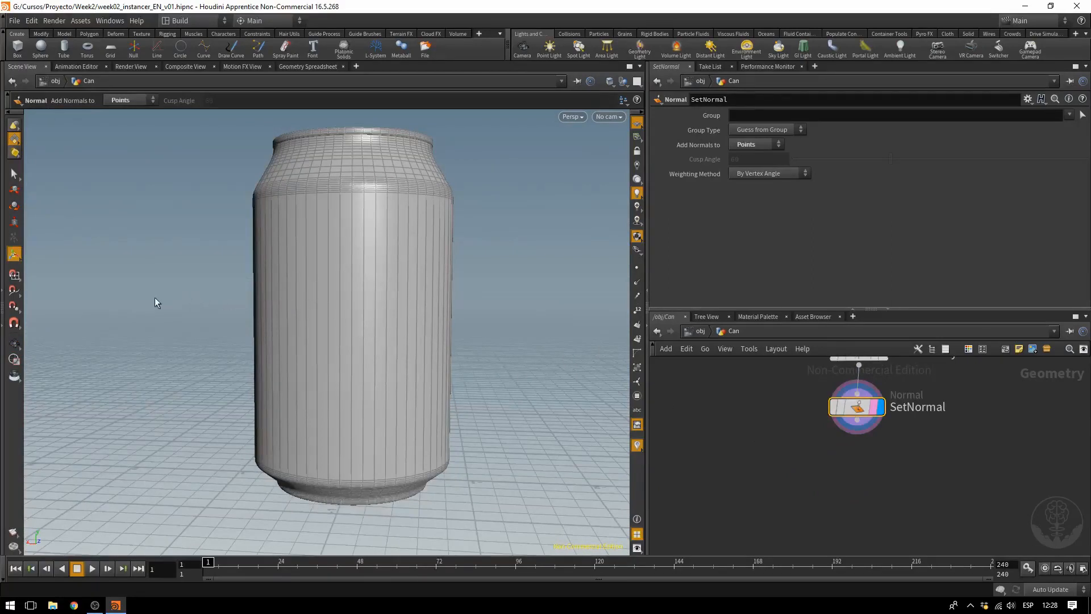
key(s)
drag(155, 306, 551, 322)
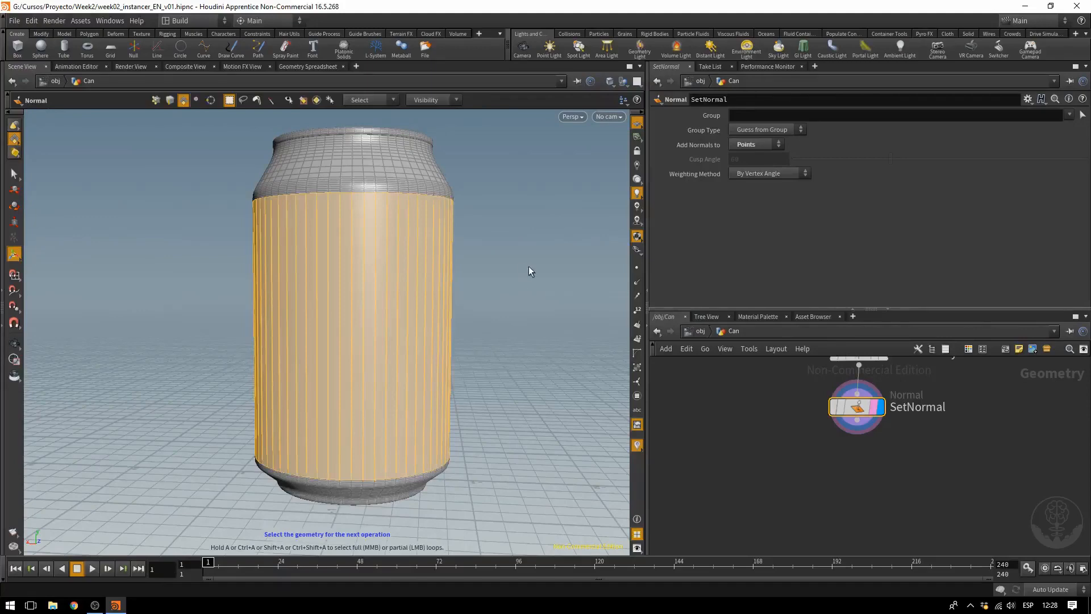
key(Escape)
drag(487, 239, 509, 292)
alt+middle_drag(509, 292, 506, 246)
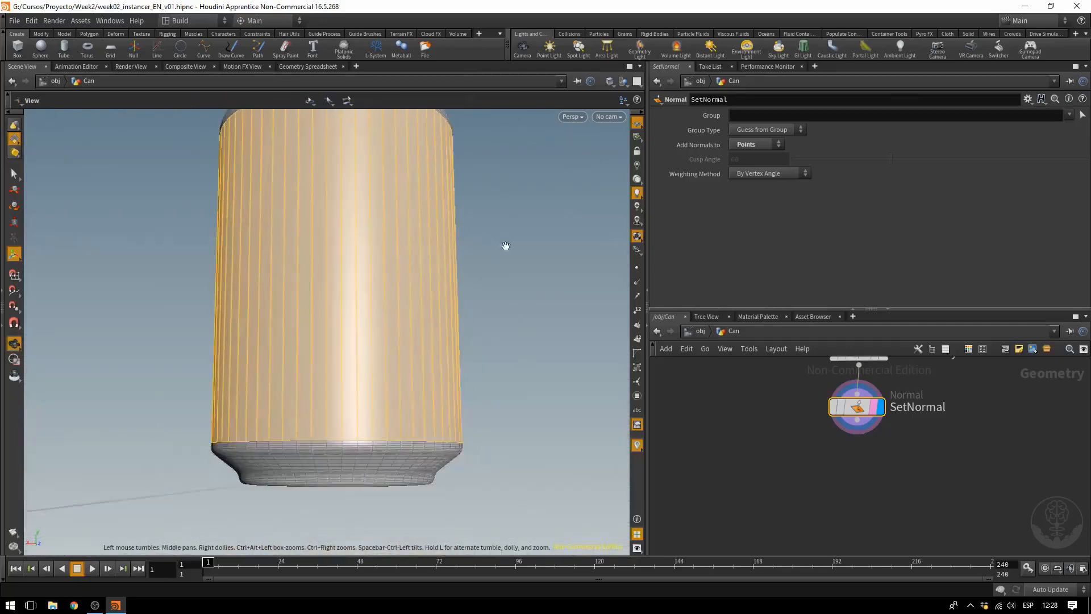
drag(506, 245, 486, 354)
alt+right_drag(541, 331, 457, 327)
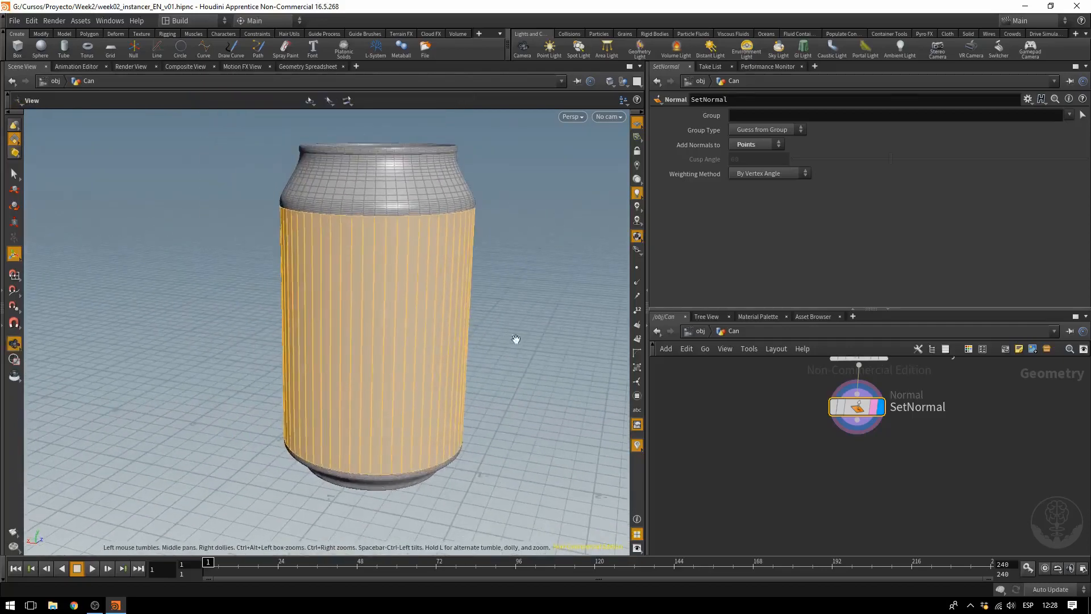
alt+drag(516, 339, 519, 324)
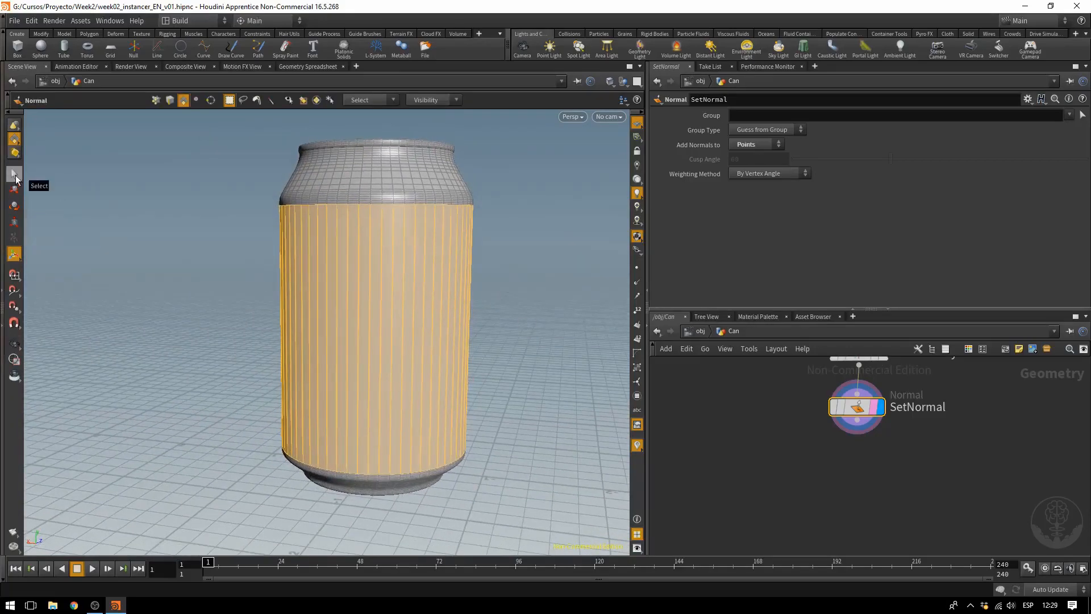
Step: Clear the current selection and use the Select tool to select the ring of tall side primitives around the can body
click(14, 178)
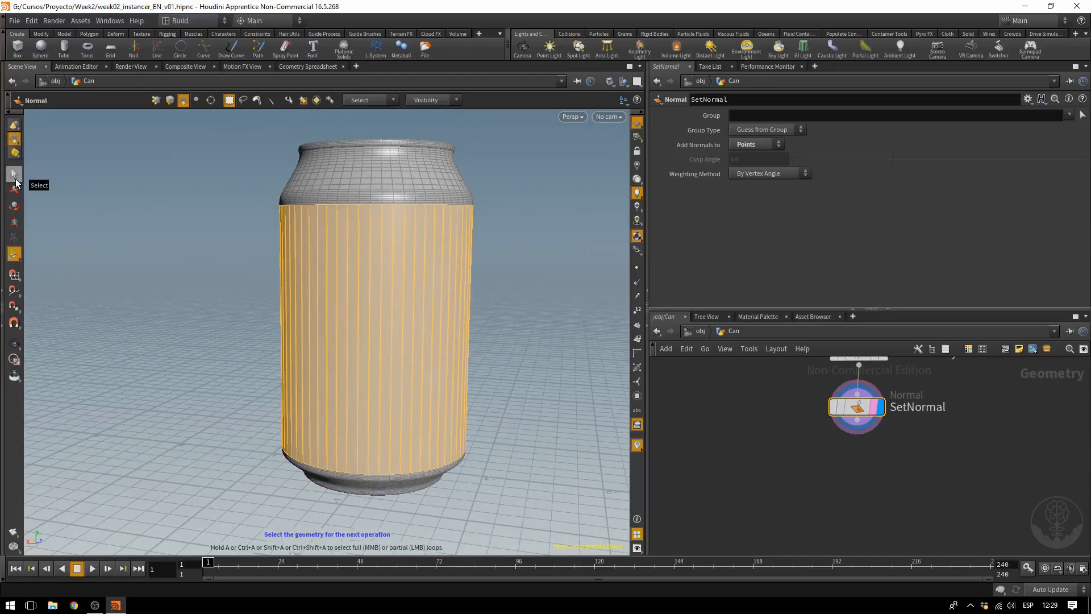
click(15, 178)
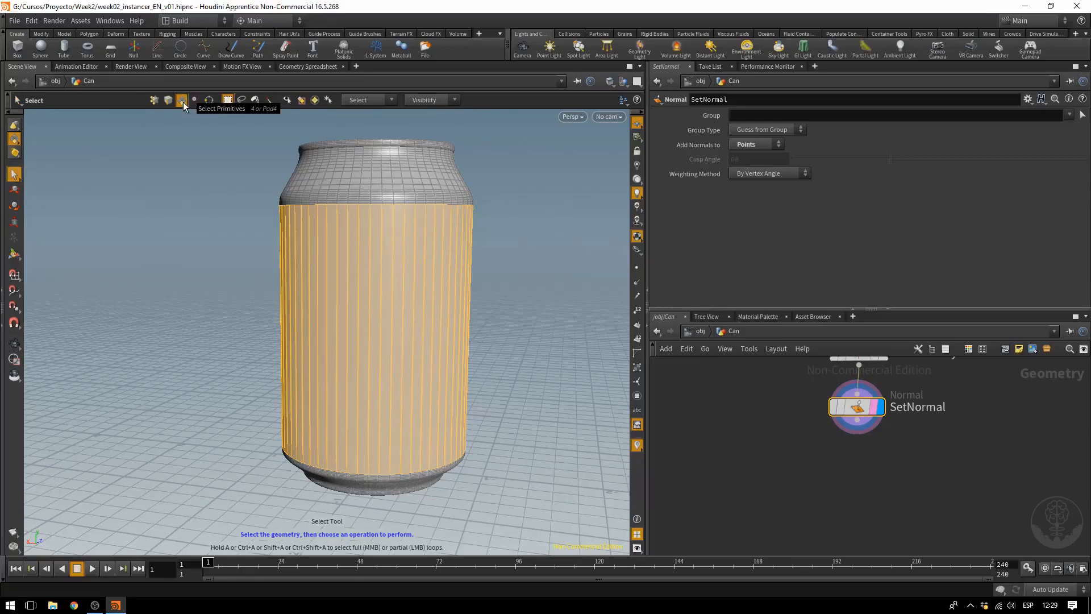
click(202, 282)
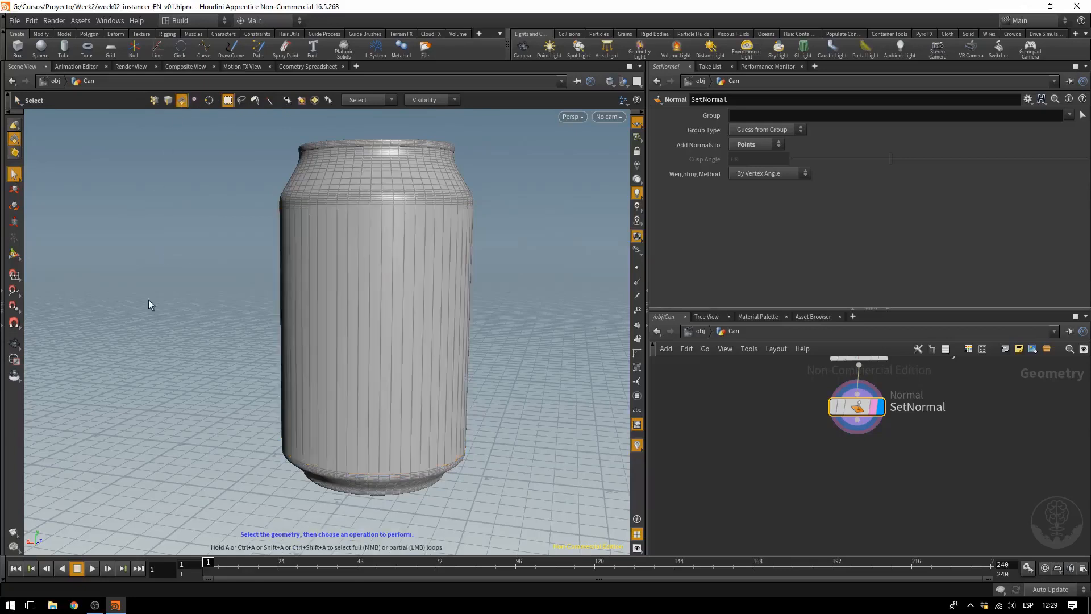
drag(149, 301, 522, 338)
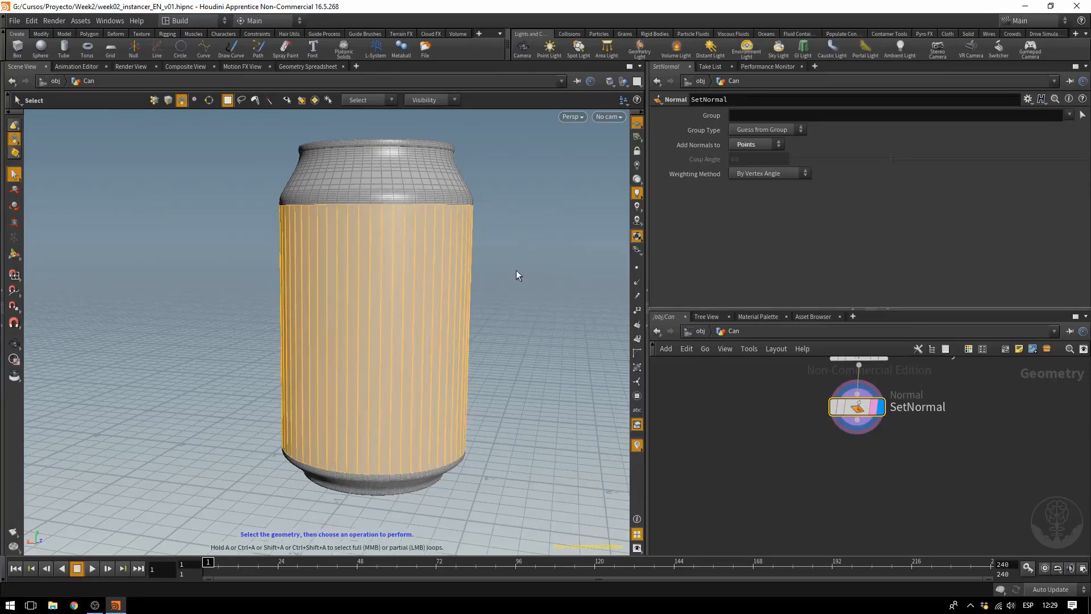
Step: Grow the primitive selection over the can's shoulder and lower curve until only the top rim and base remain unselected, and delete it
key(shift+g)
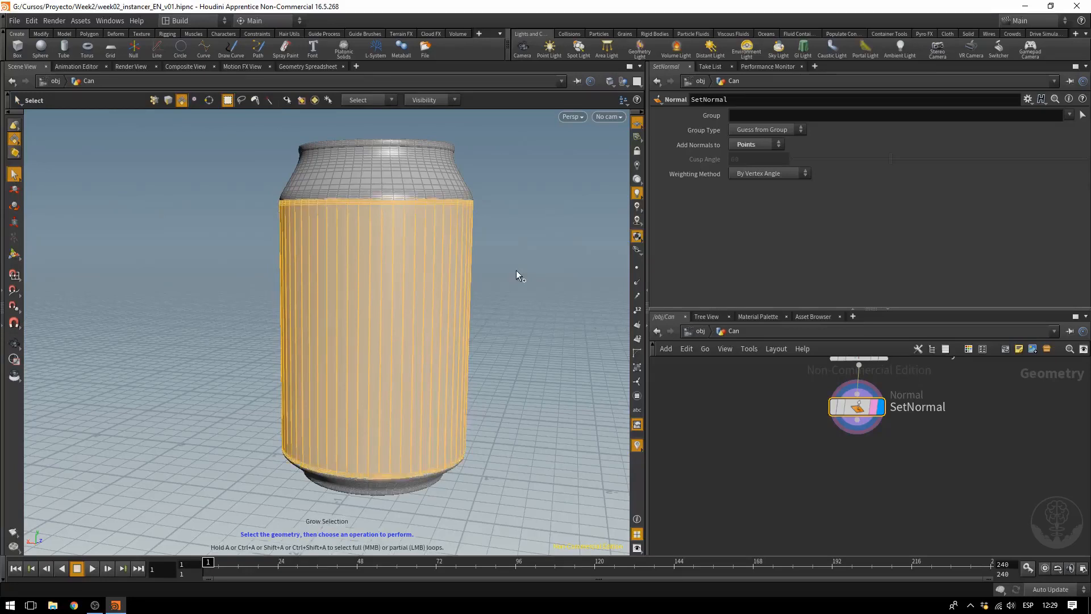
key(shift+g)
key(shift+g)
key(shift+g)
key(shift+g)
key(shift+g)
key(shift+g)
key(shift+g)
key(shift+g)
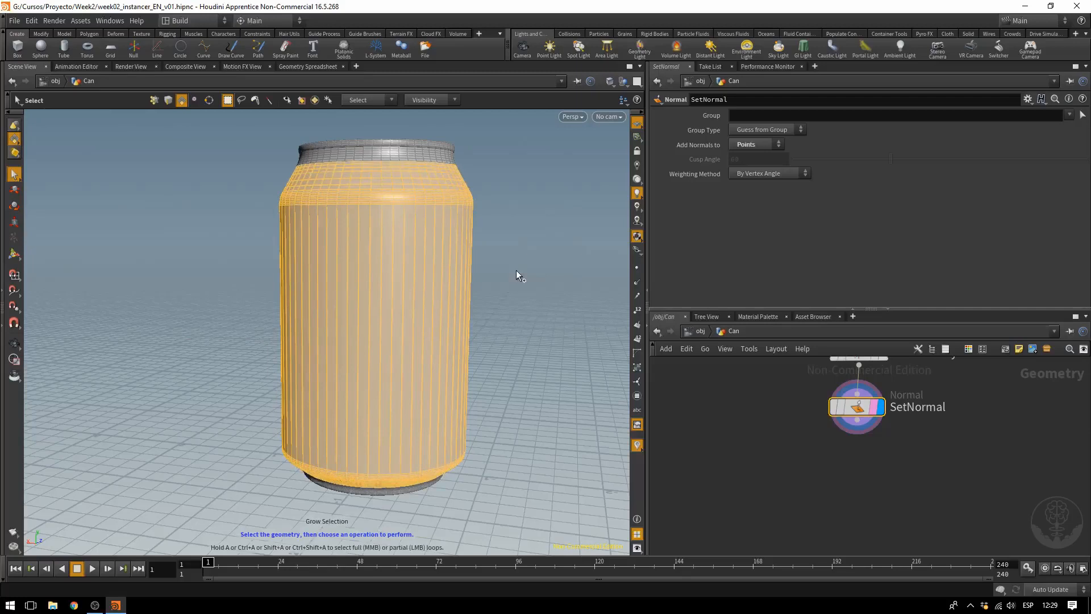
key(shift+g)
key(shift+g)
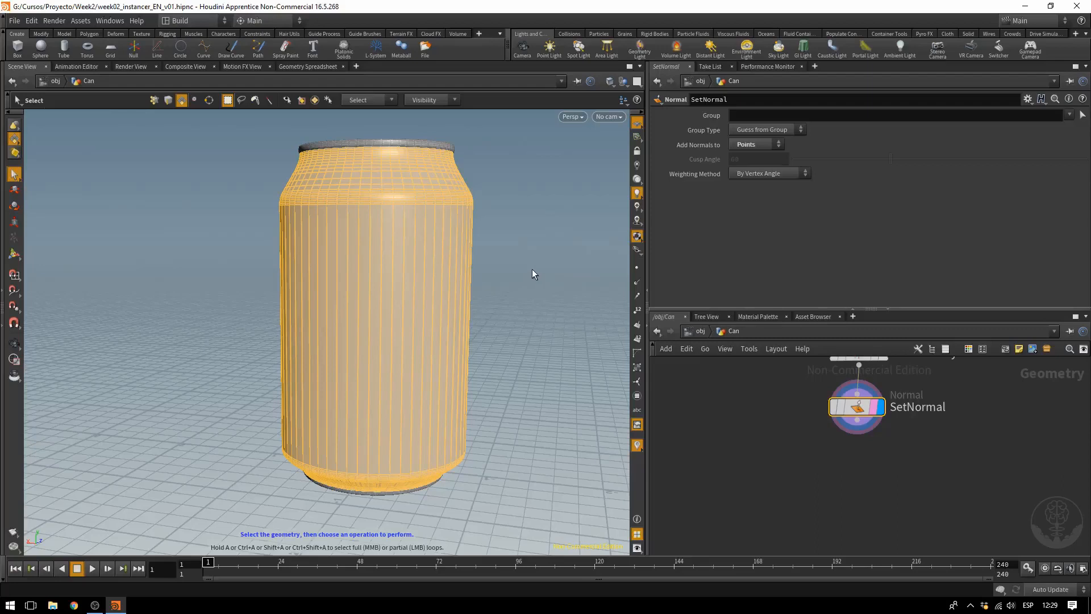
key(Delete)
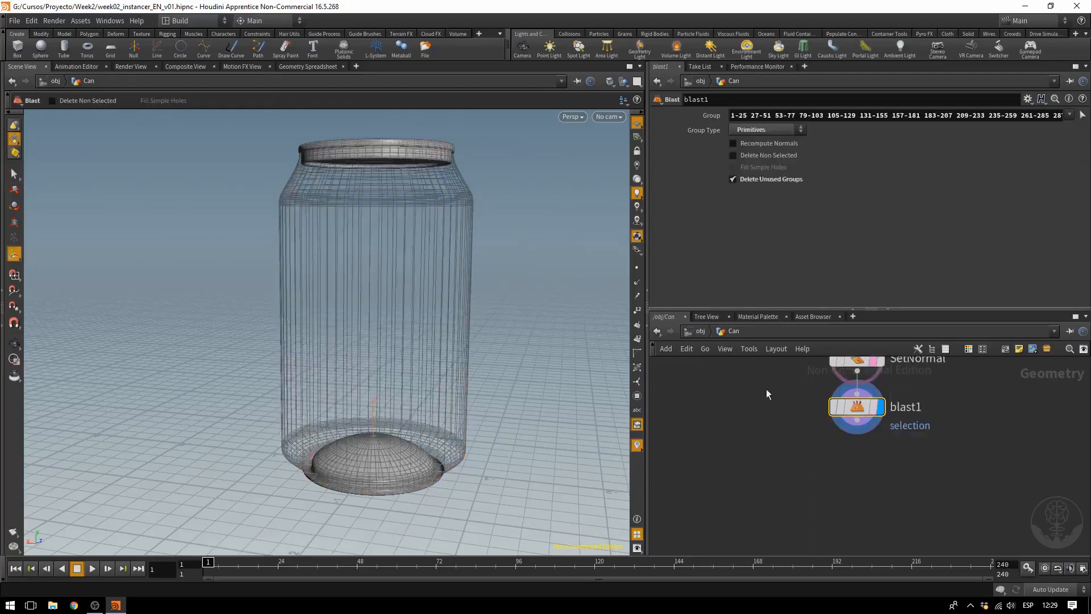
Step: Rename the new Blast node DeletePrimitives
middle_drag(868, 461, 863, 514)
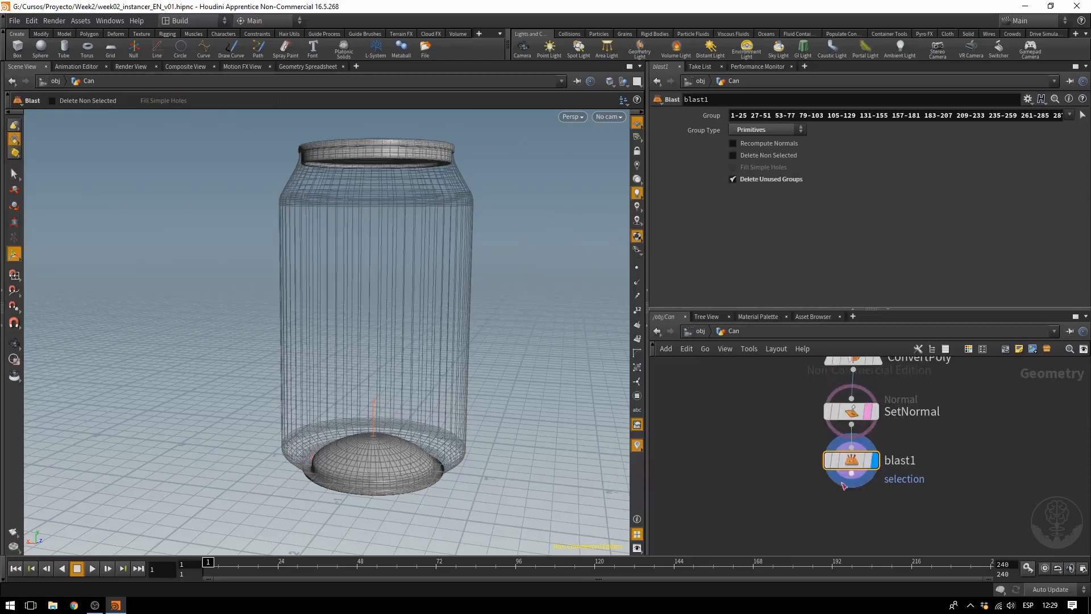
double_click(894, 462)
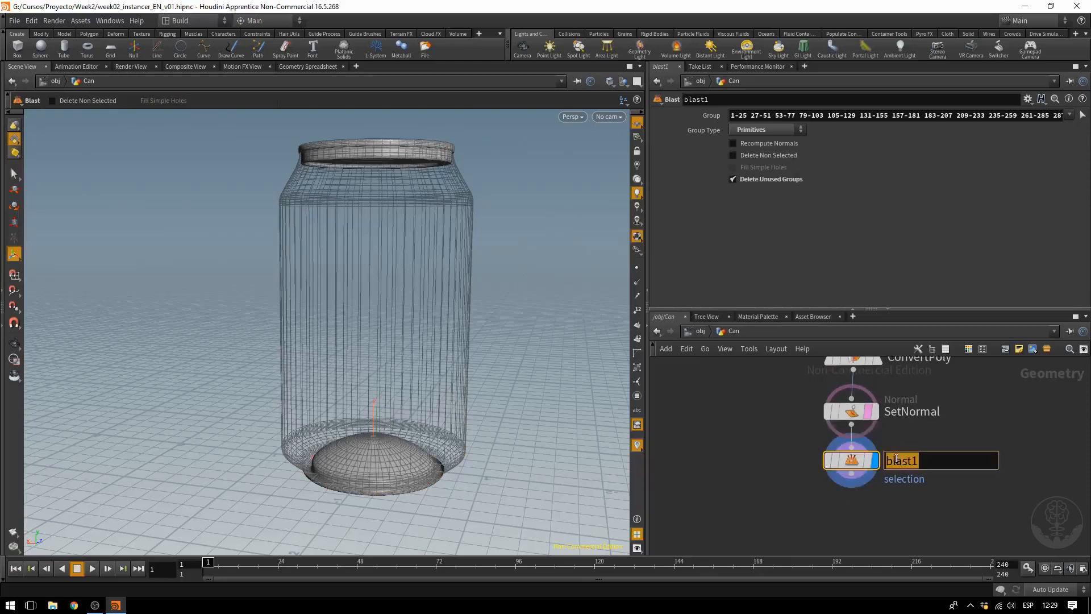
text(Delete)
key(BackSpace)
key(BackSpace)
key(BackSpace)
key(BackSpace)
key(BackSpace)
text(eleteFace)
key(BackSpace)
key(BackSpace)
key(BackSpace)
text(Primitives)
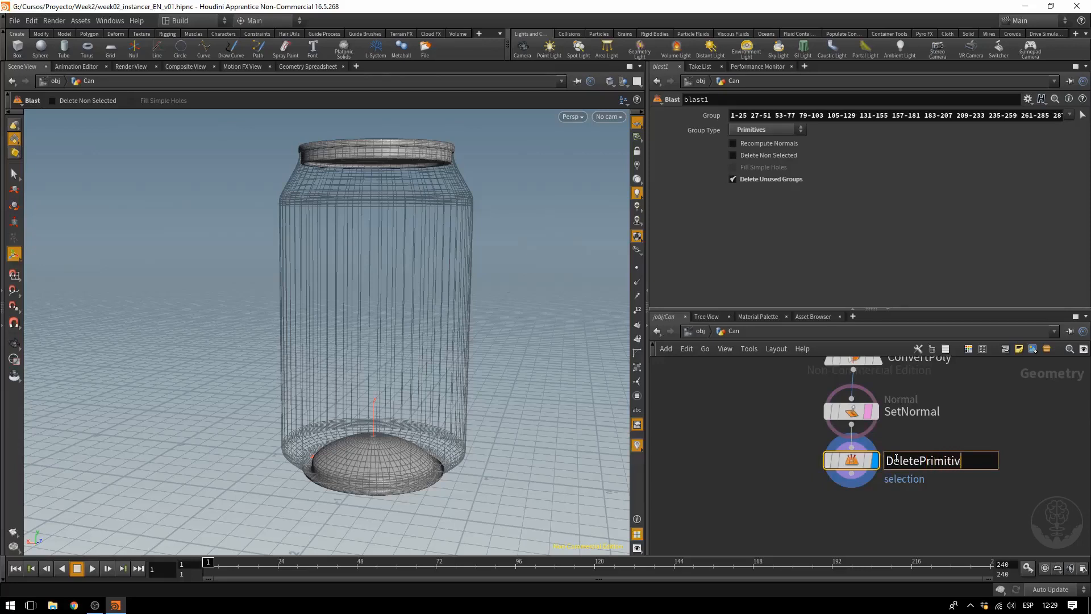
key(Return)
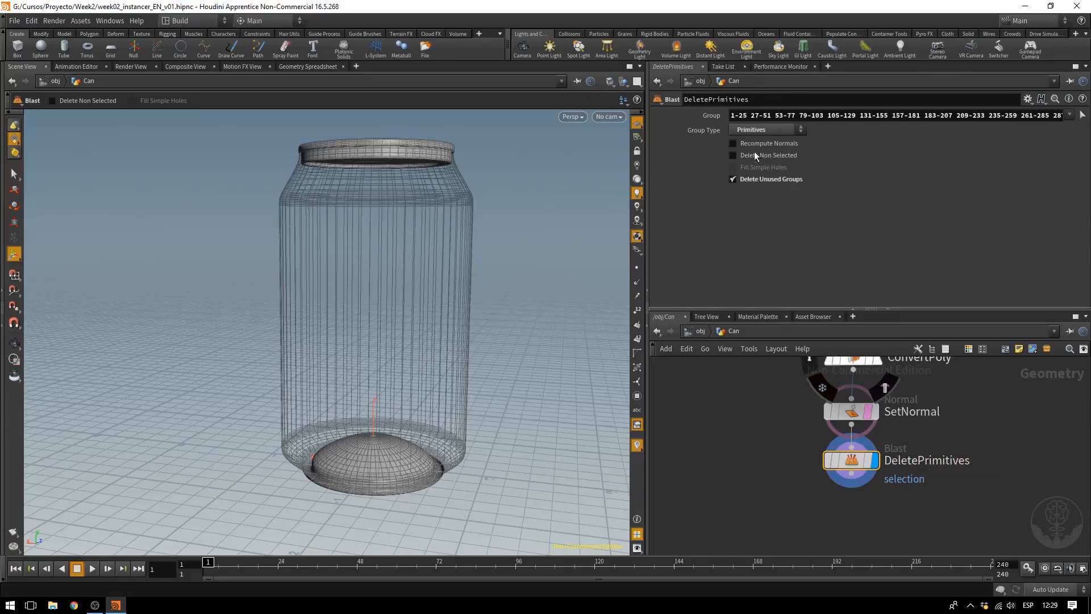
Step: Check the primitive group of DeletePrimitives and turn on Delete Non Selected
drag(750, 116, 1064, 115)
drag(750, 116, 697, 119)
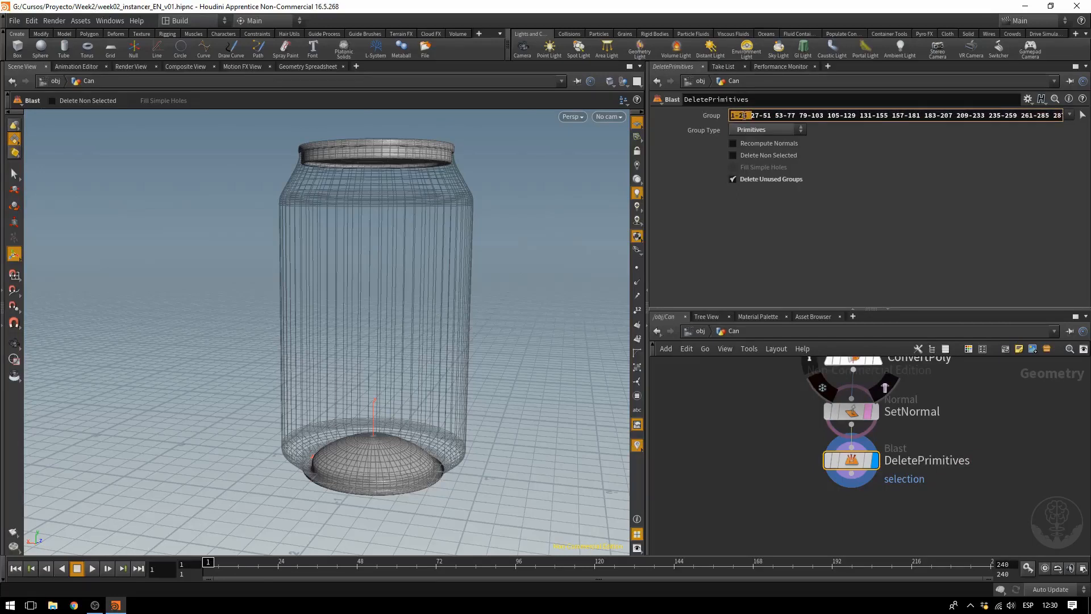
click(732, 157)
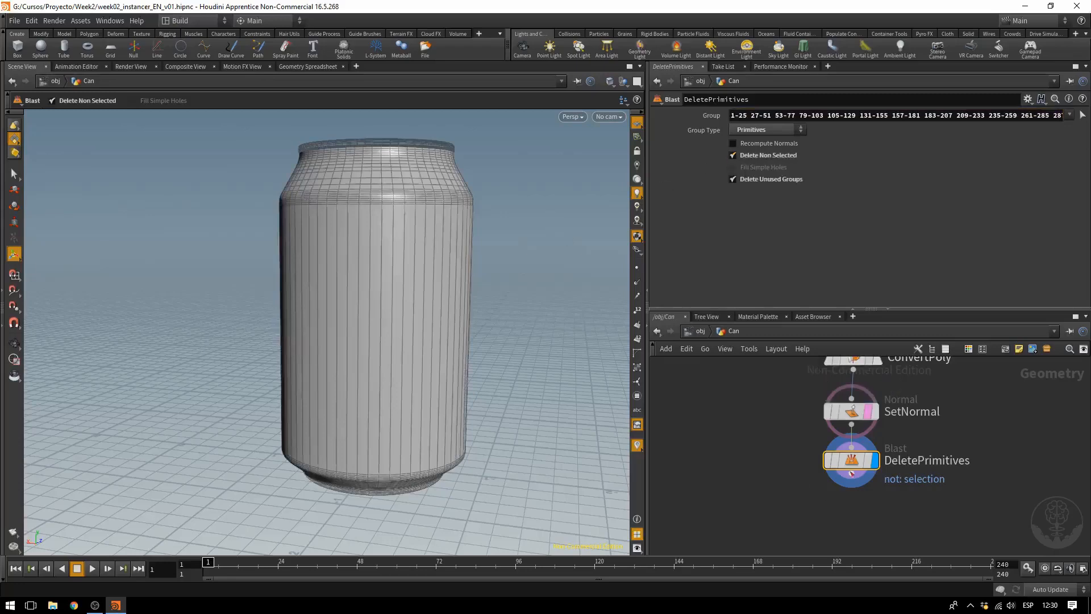
Step: Move DeletePrimitives aside as a branch of SetNormal, inspect the open can body and set the node as the render node
drag(852, 472, 719, 483)
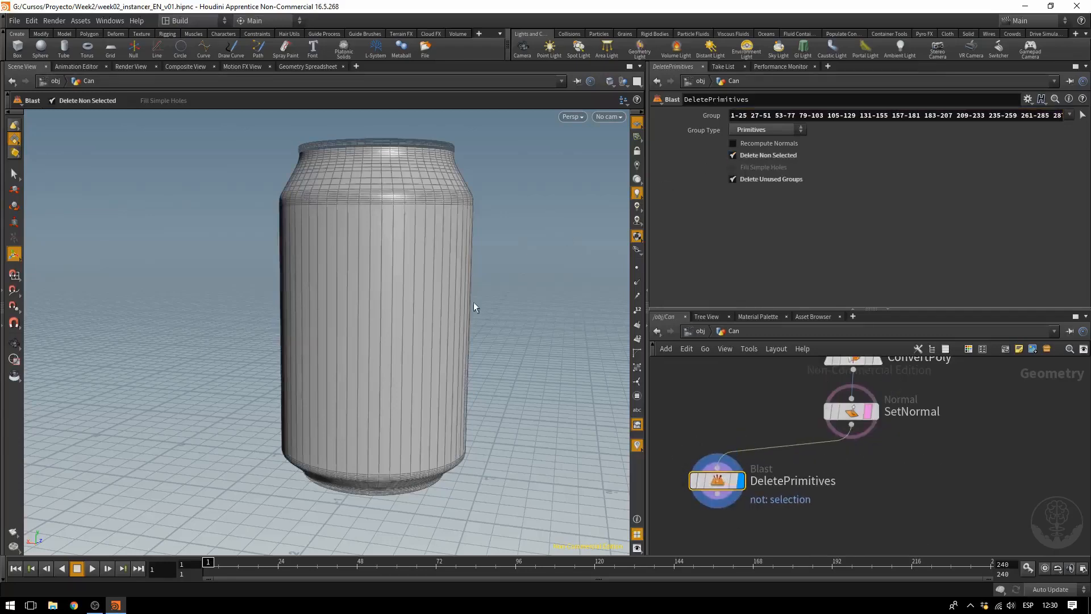
alt+drag(524, 243, 469, 289)
alt+middle_drag(491, 277, 409, 313)
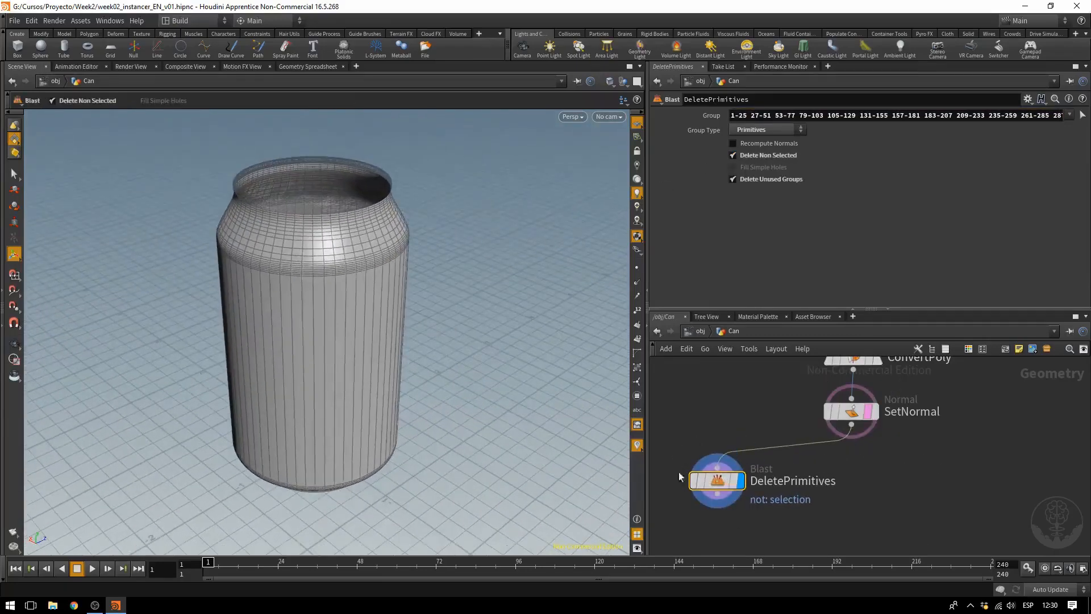
click(739, 481)
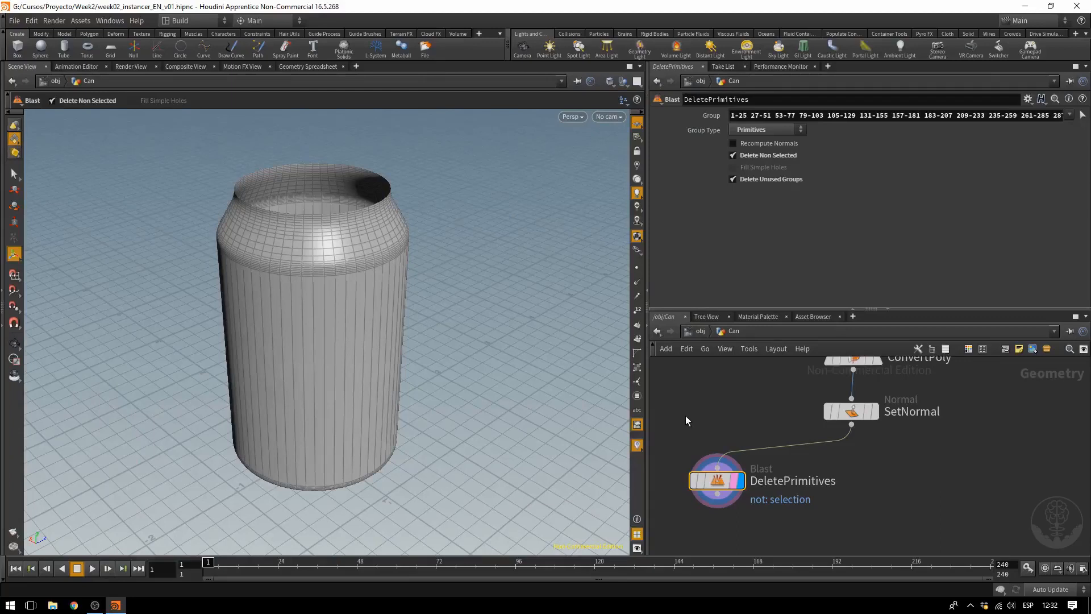
Step: Add a Scatter node wired to the output of DeletePrimitives and make it the displayed node
middle_drag(906, 516, 957, 455)
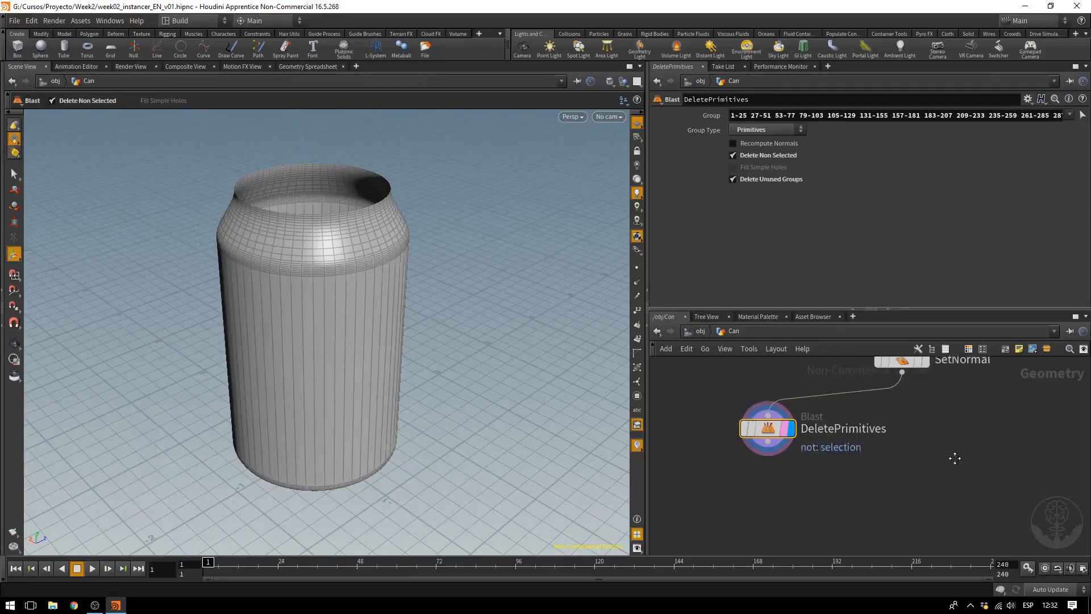
click(769, 441)
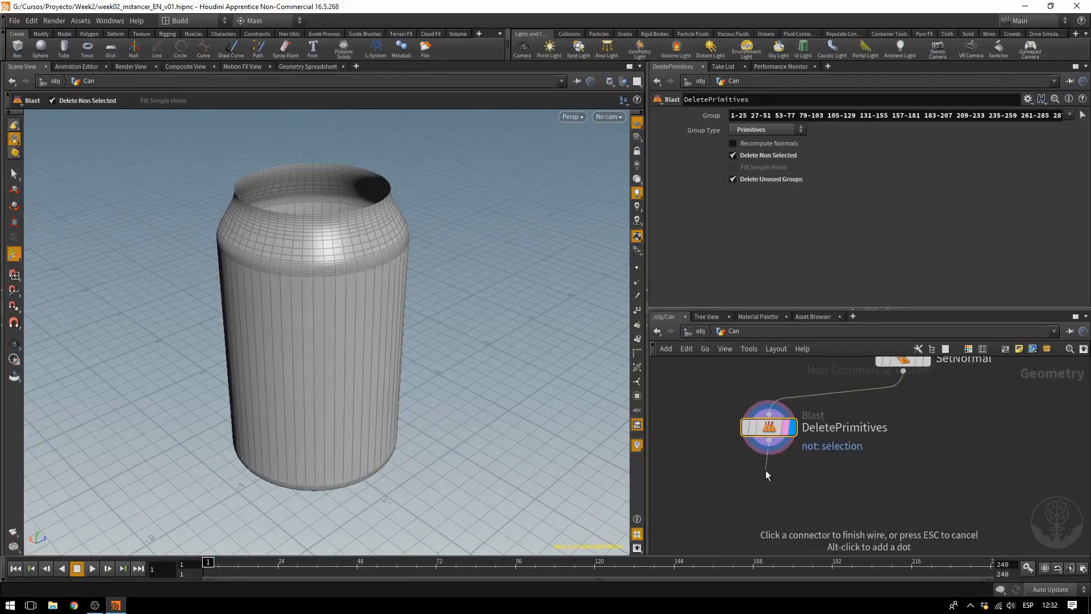
key(Tab)
text(sca)
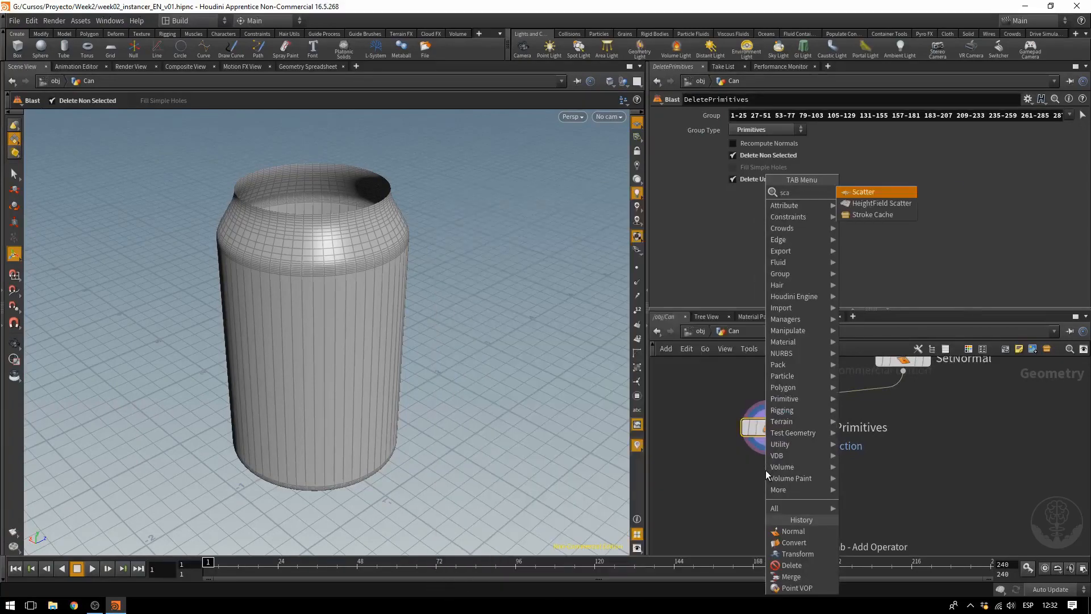
key(Return)
click(765, 470)
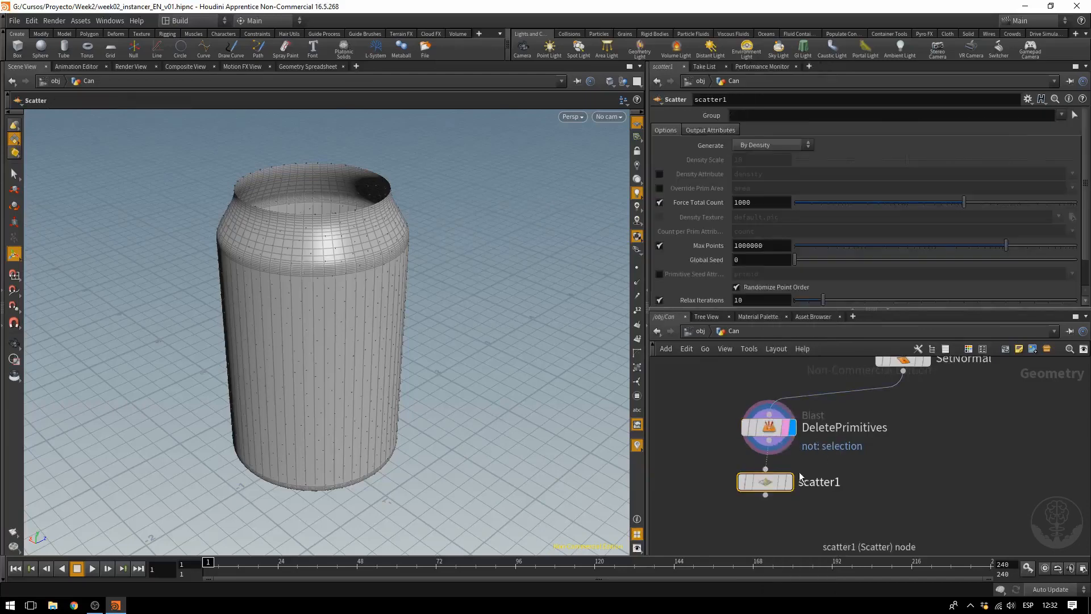
click(789, 482)
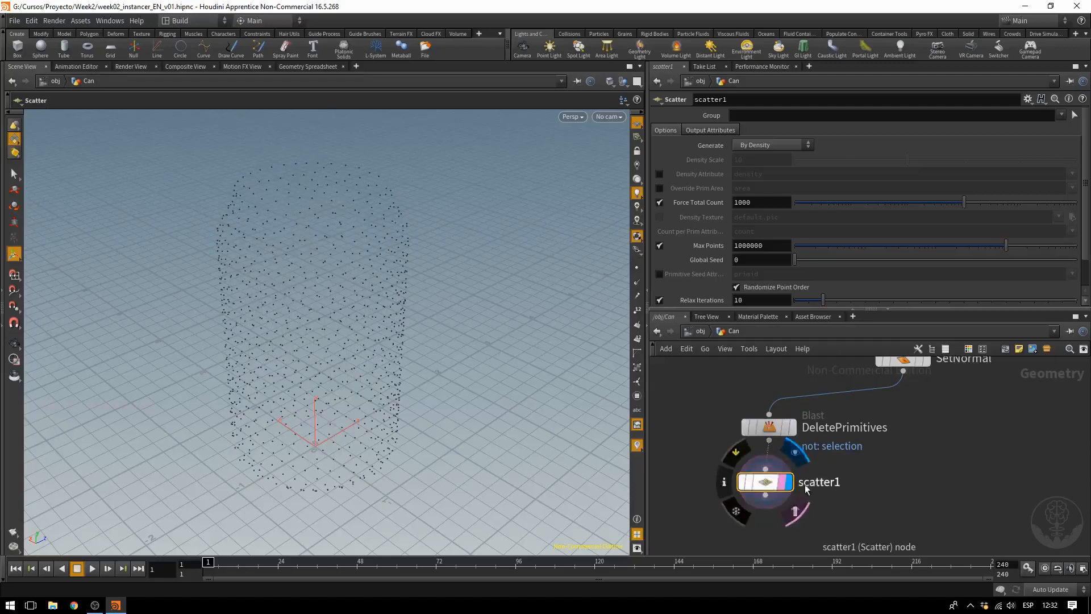
Step: Rename the Scatter node DropPlacement
double_click(835, 482)
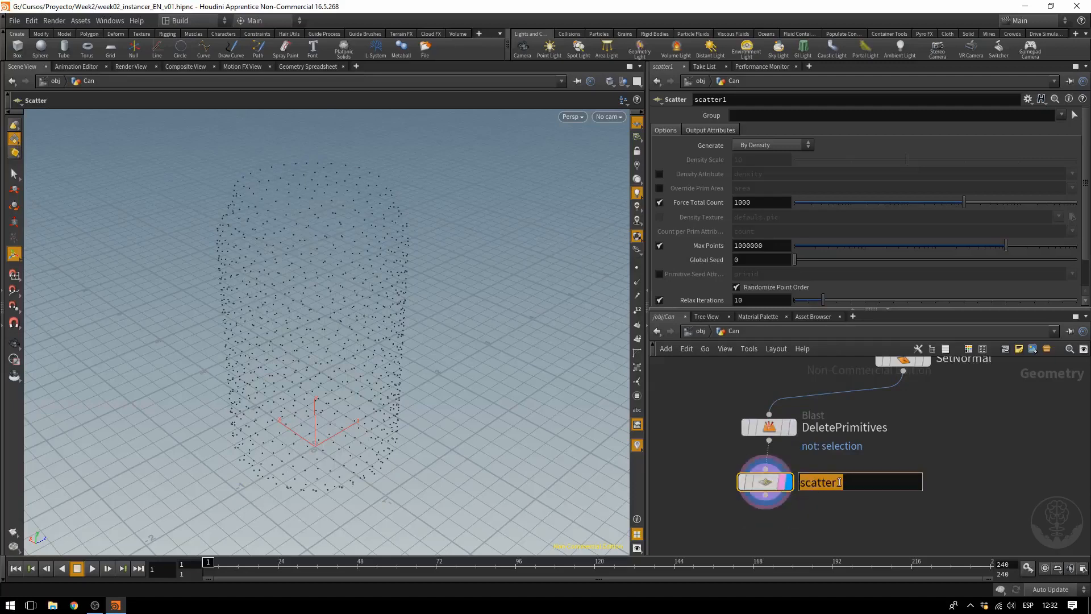
text(DropPlace)
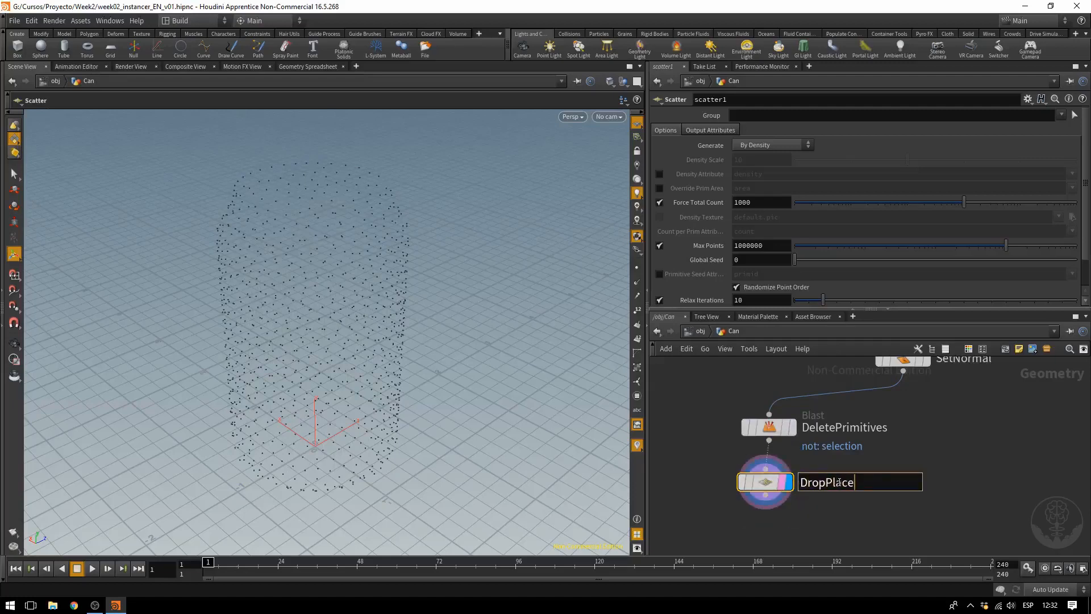
text(ment)
key(Return)
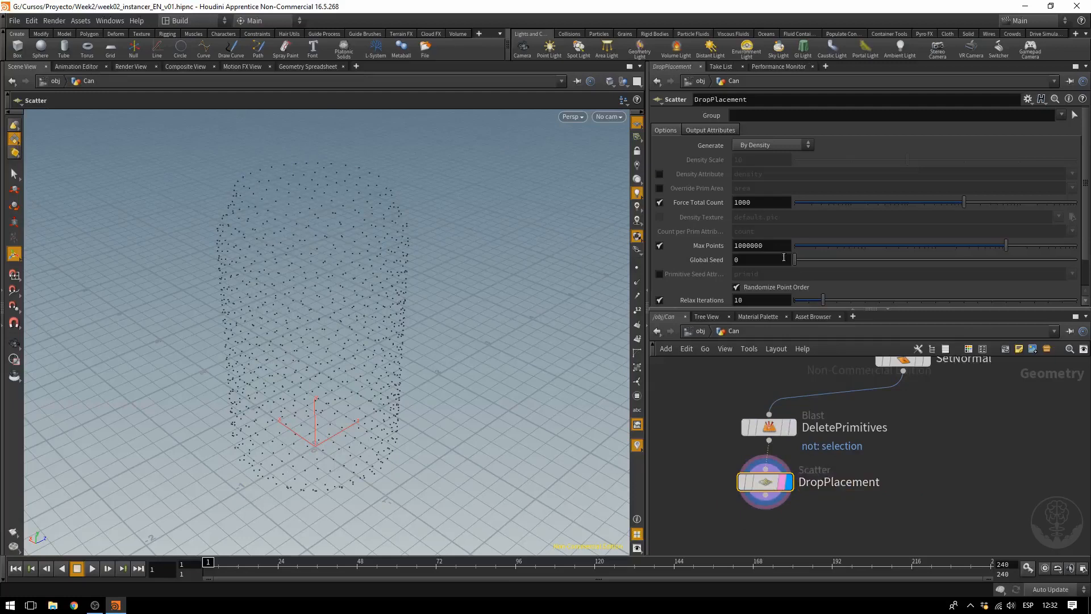
Step: Turn off Relax Iterations on DropPlacement and inspect the scattered points around the can
scroll(748, 267, down, 1)
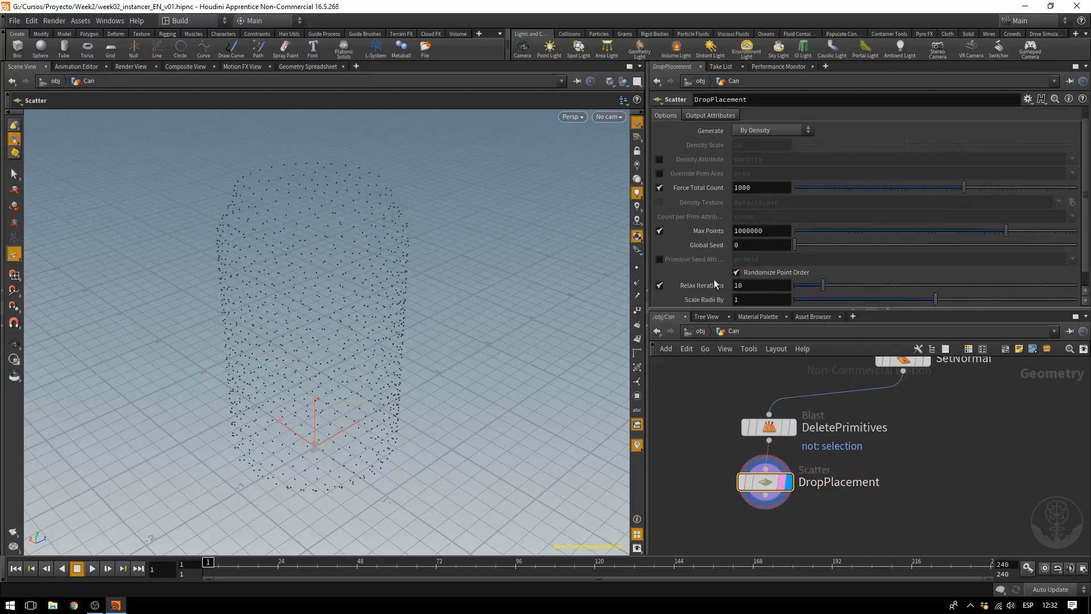
click(660, 286)
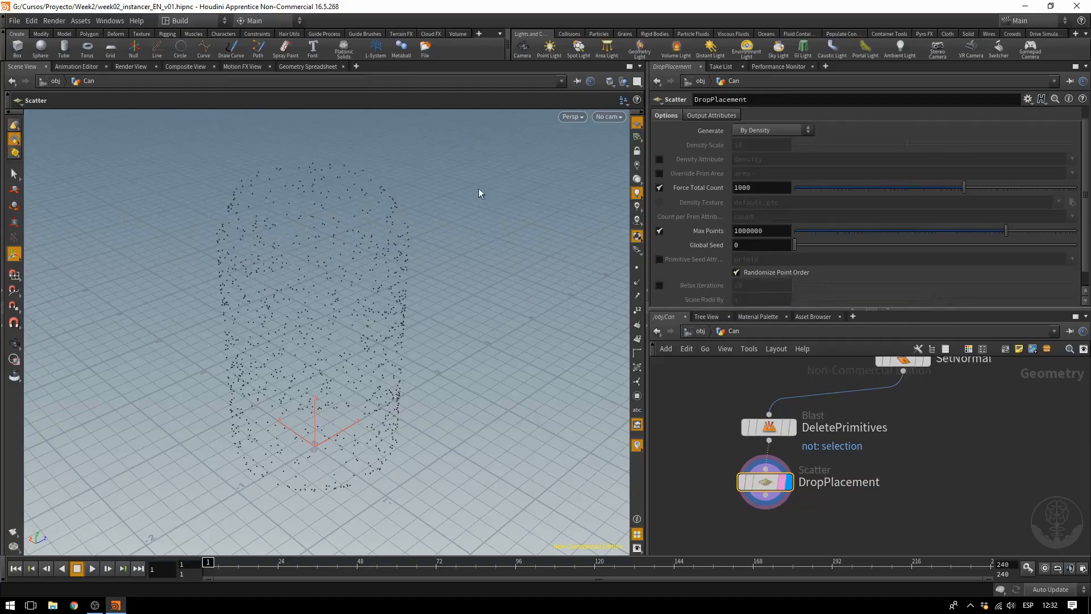
drag(479, 190, 424, 279)
drag(531, 305, 586, 375)
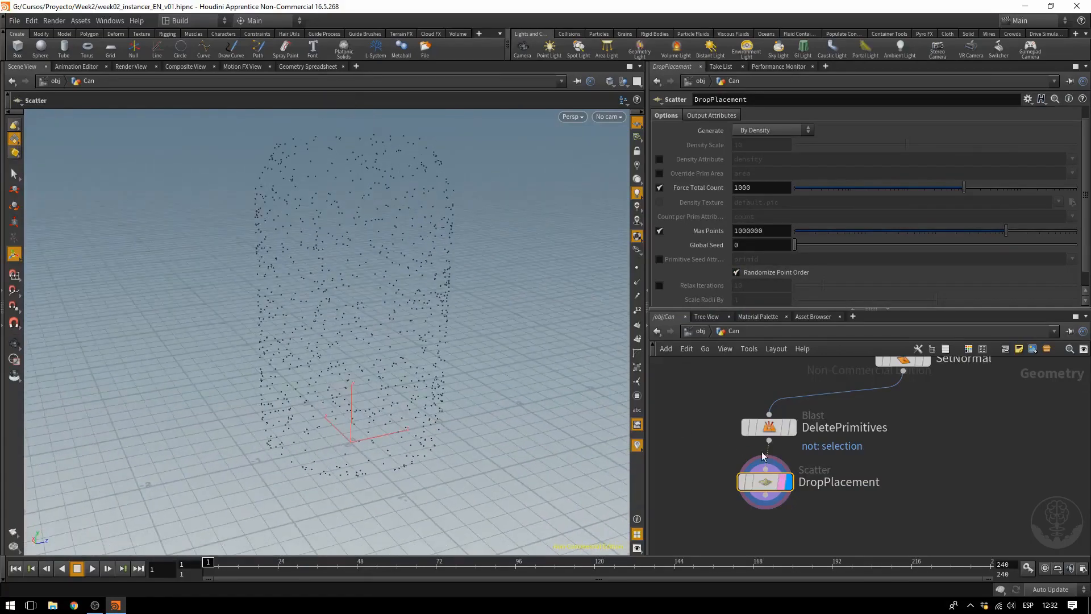
Step: Add a Copy Stamp node below DropPlacement in the network
key(f)
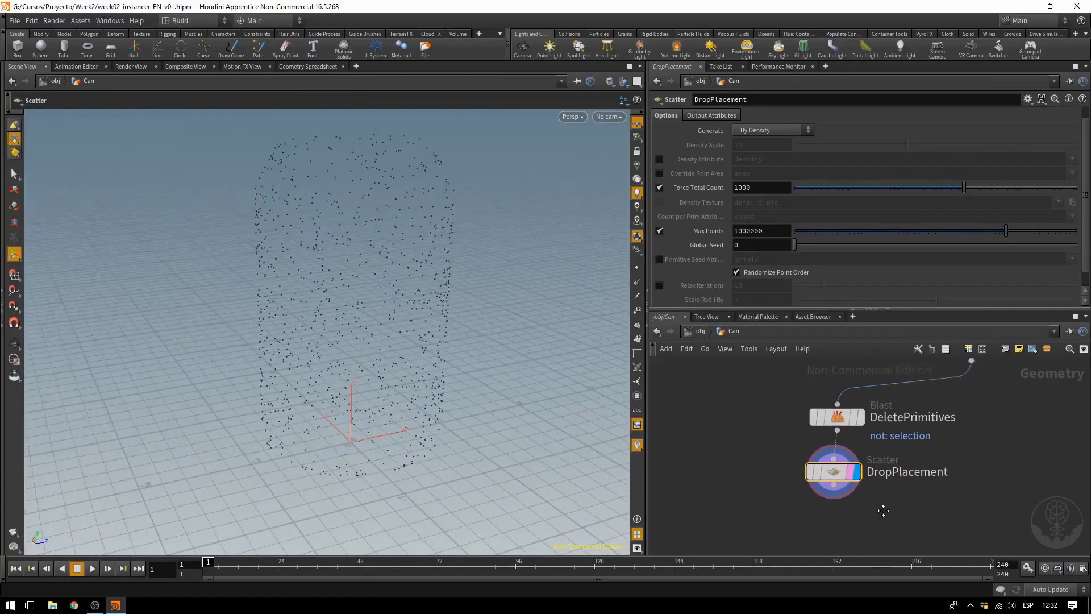
key(Tab)
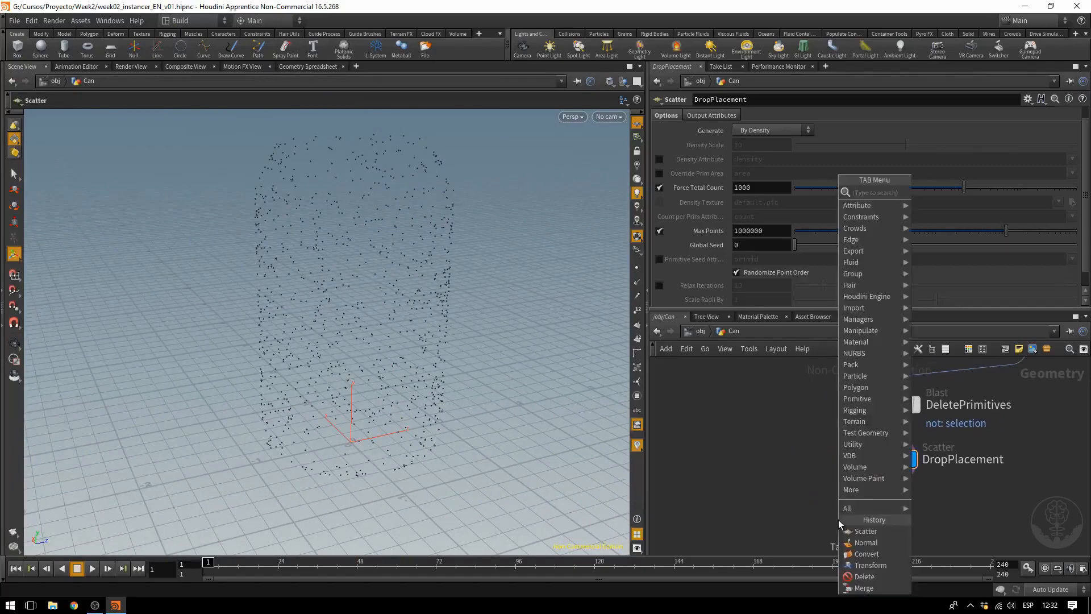
text(cop)
key(Down)
key(Down)
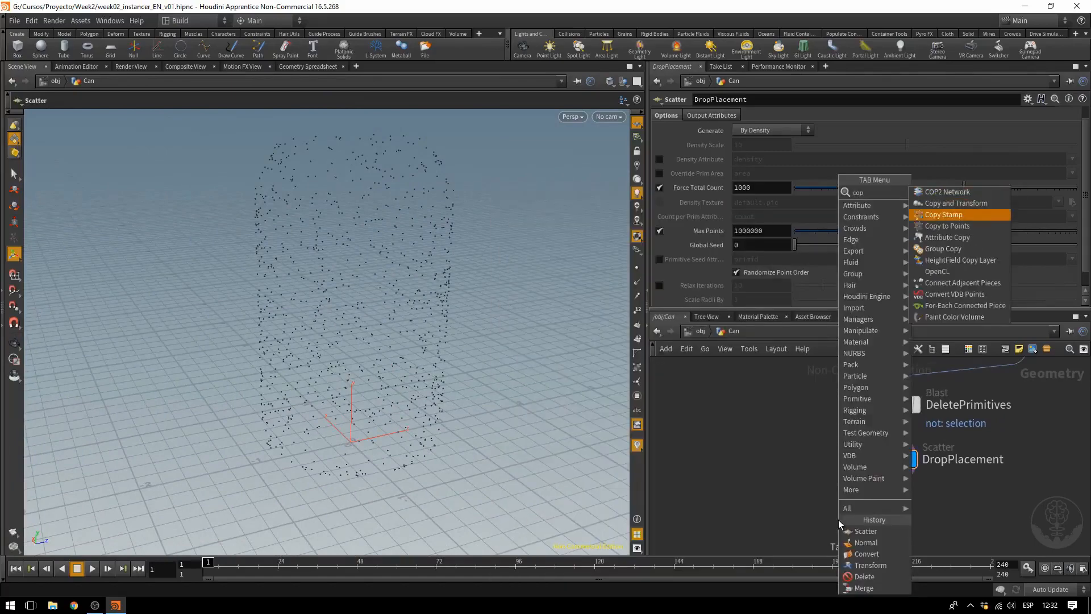
key(Return)
click(839, 521)
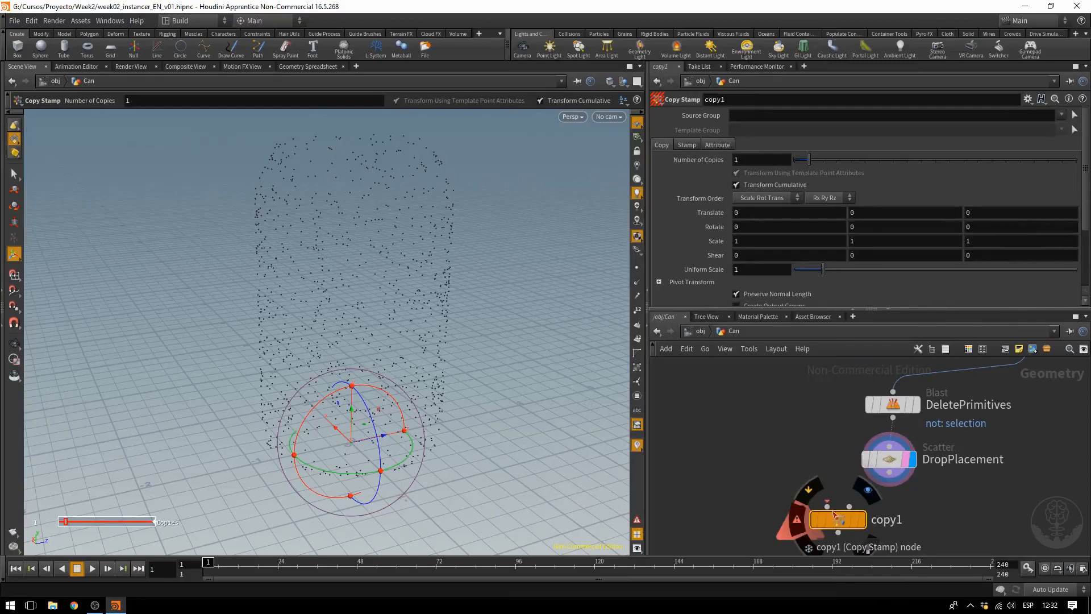
Step: Wire the output of DropPlacement into the second input of the Copy Stamp node as its template points
click(827, 506)
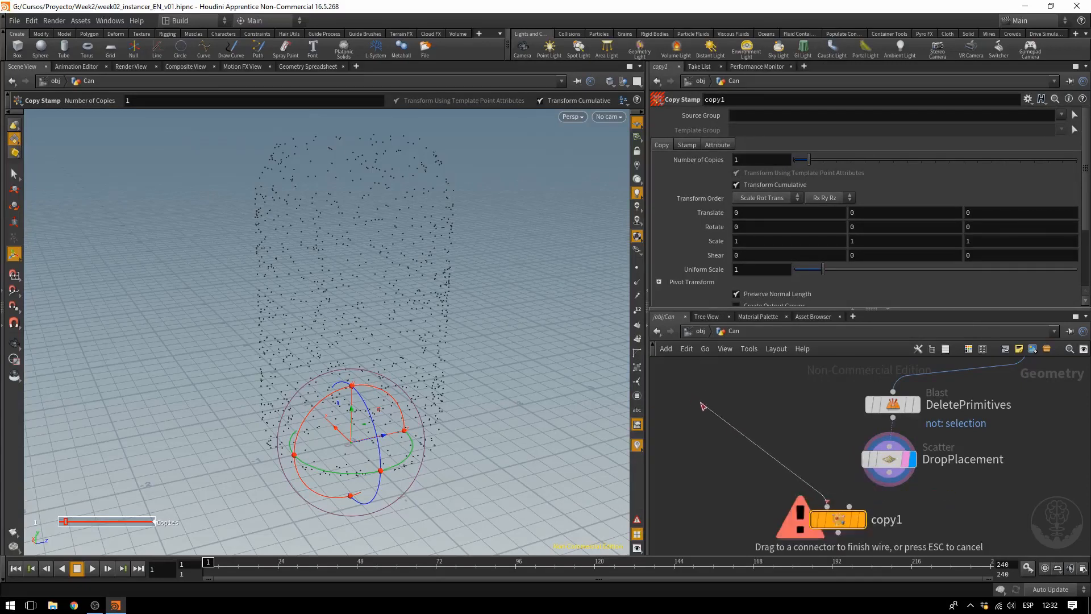
key(Escape)
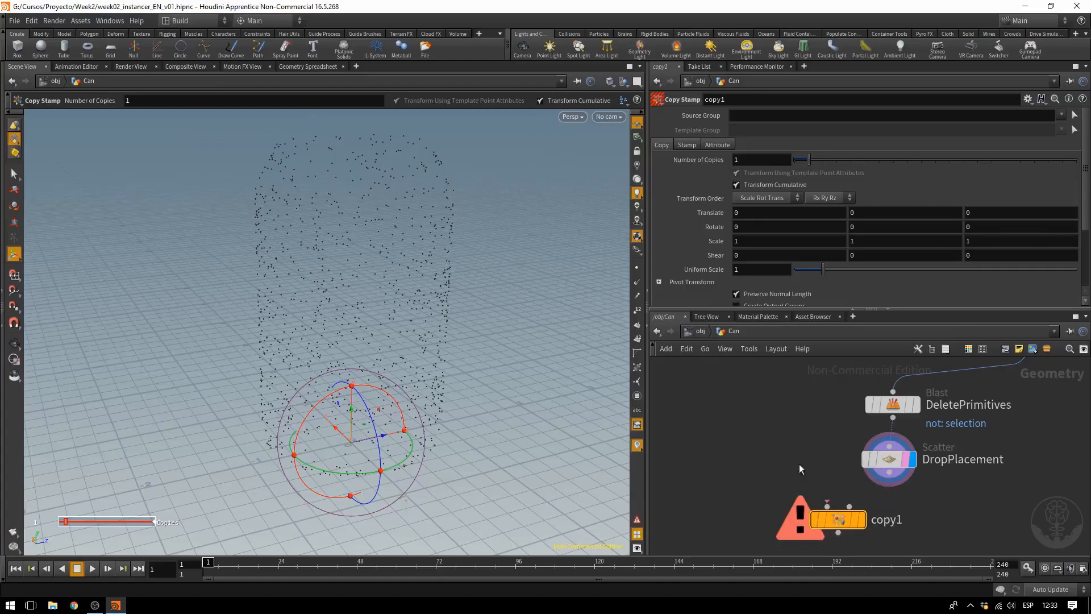
click(850, 506)
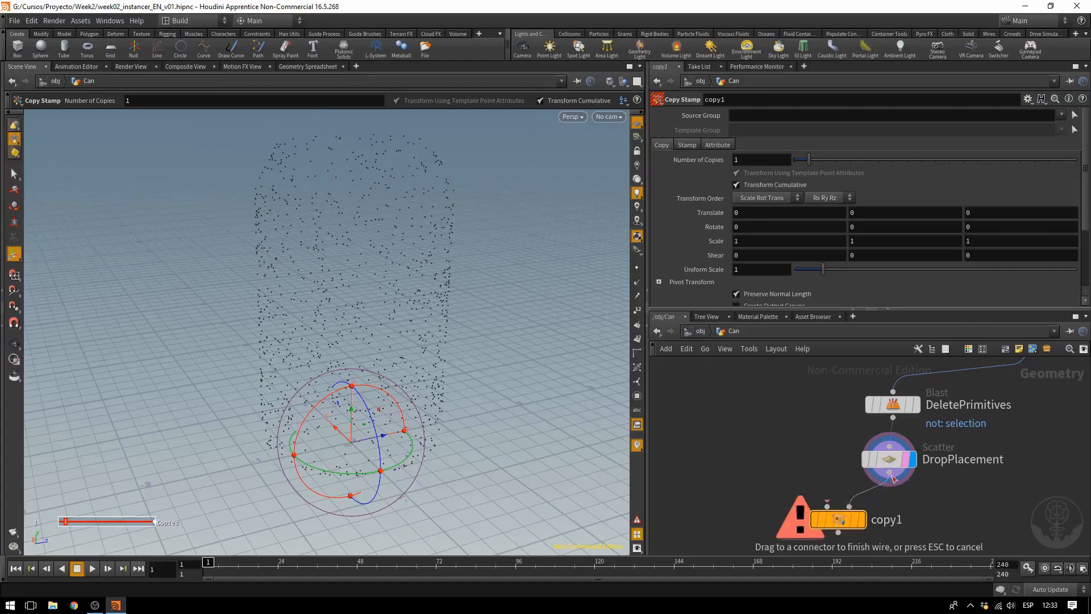
click(891, 476)
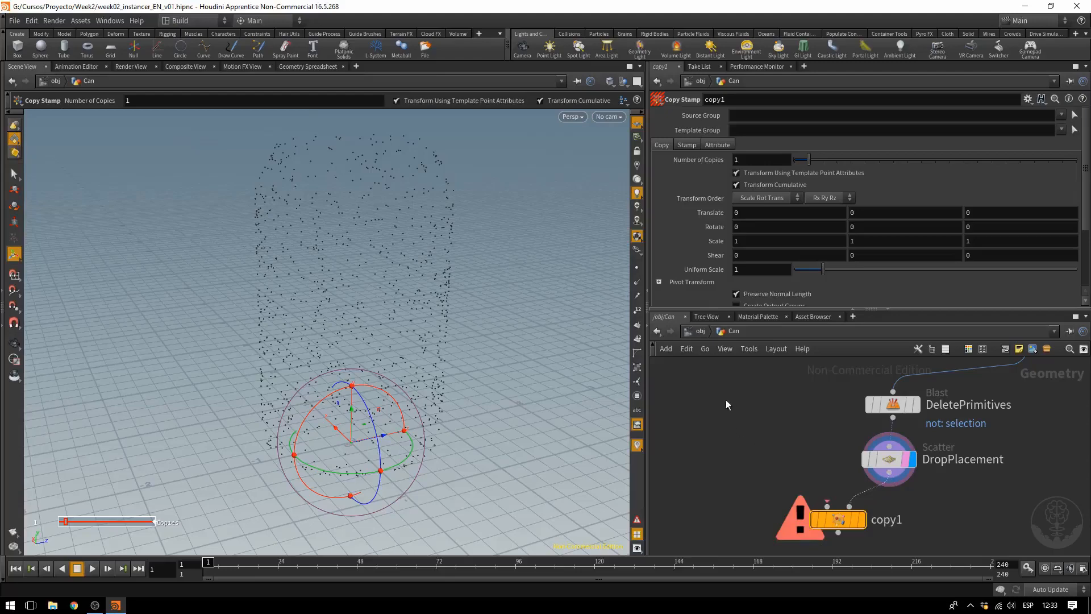
Step: Add a Sphere node, wire it into the first input of copy1 and make copy1 the displayed and render node
alt+middle_drag(733, 397, 757, 398)
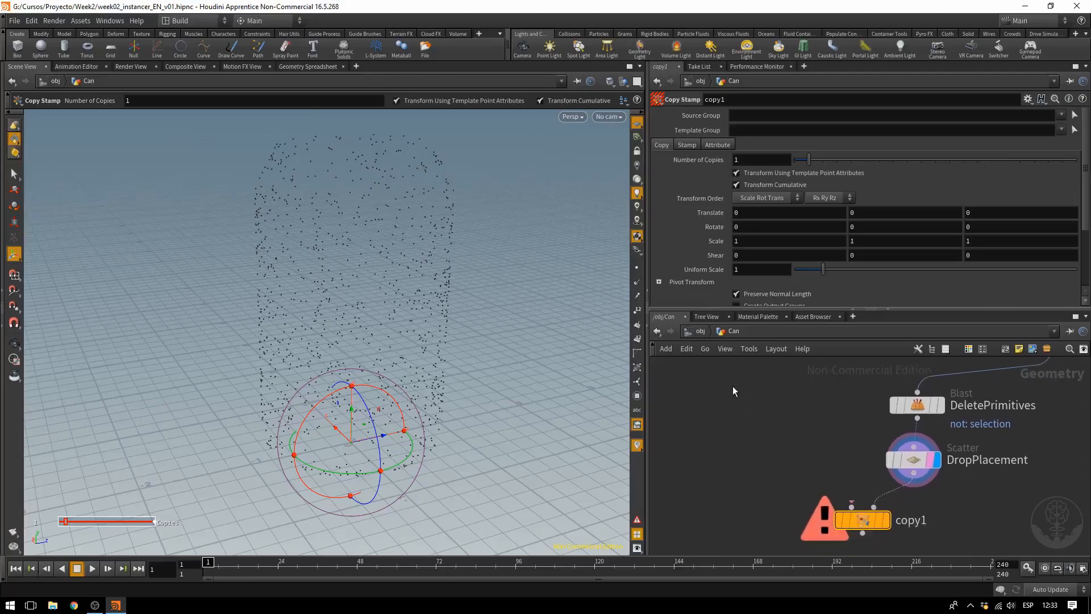
key(Tab)
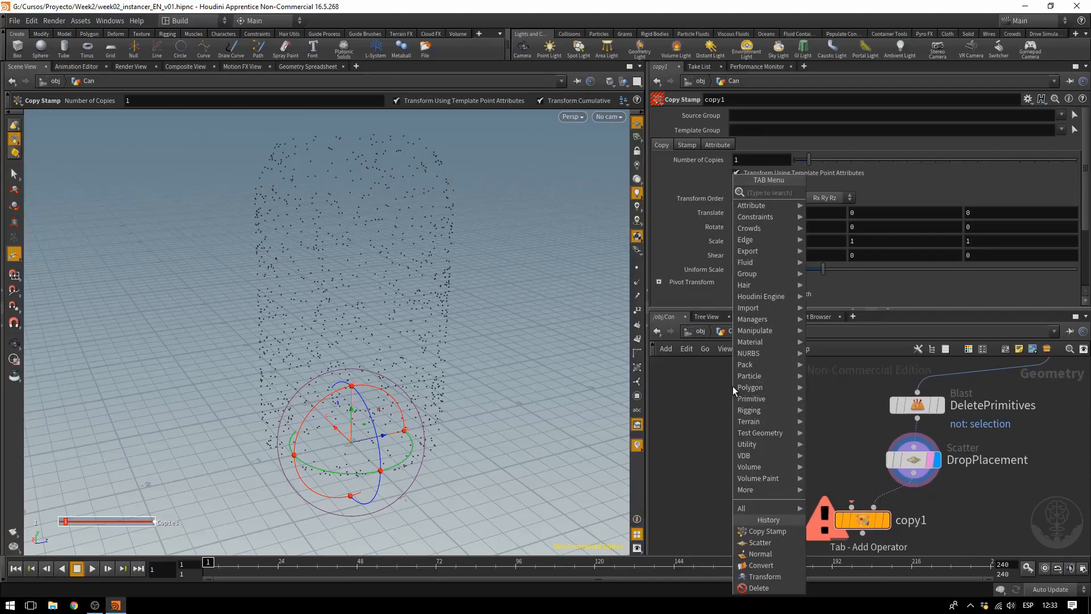
text(sphe)
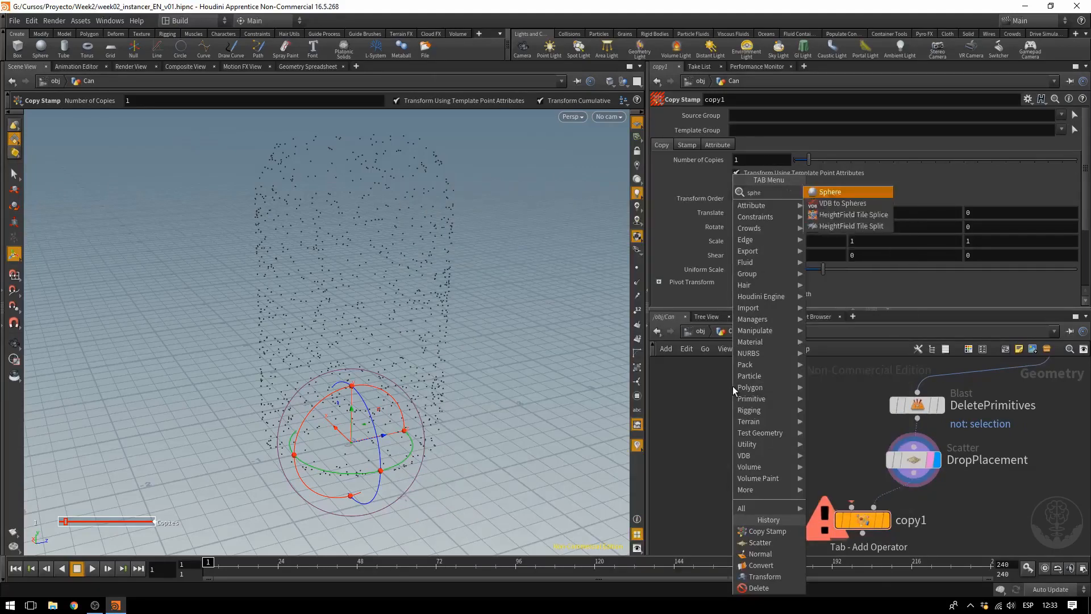
key(Return)
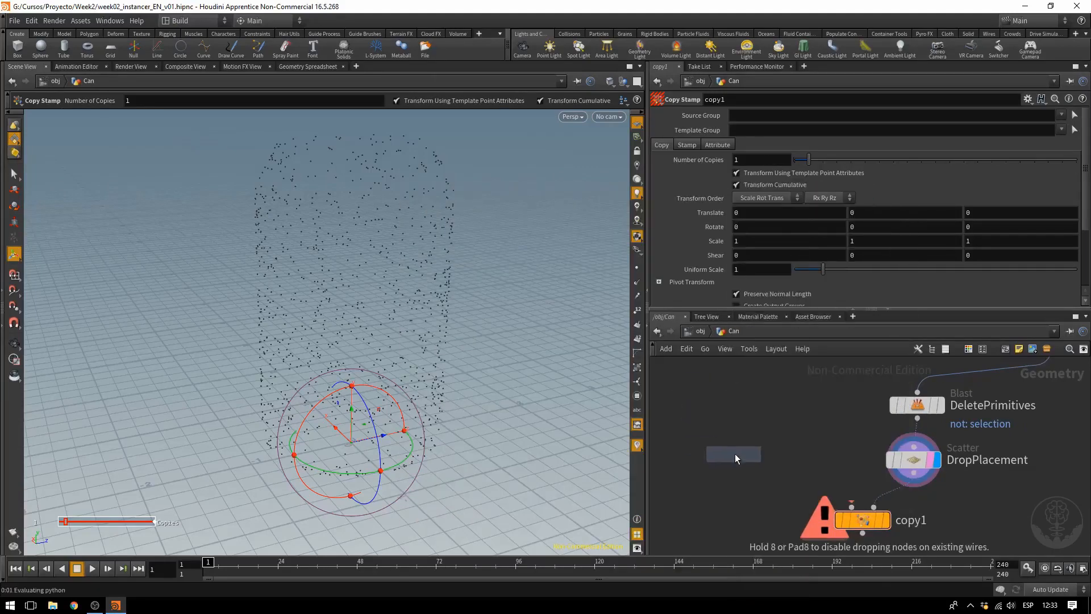
click(742, 442)
drag(743, 458, 852, 506)
click(868, 520)
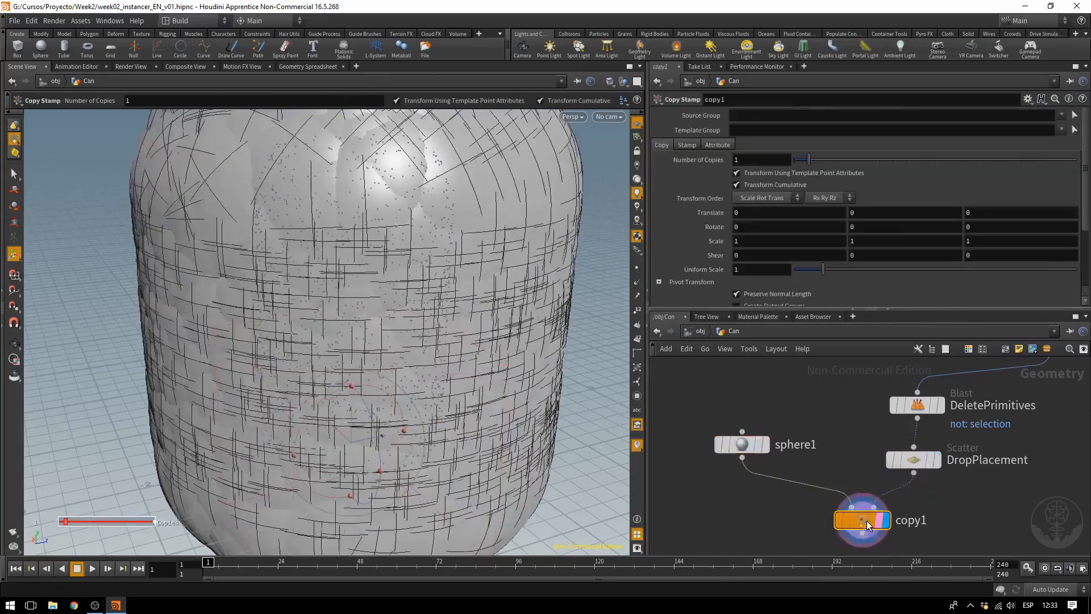
Step: Set the sphere's uniform scale to 0.04 and inspect the copied spheres around the can up close
click(742, 444)
drag(821, 178, 795, 186)
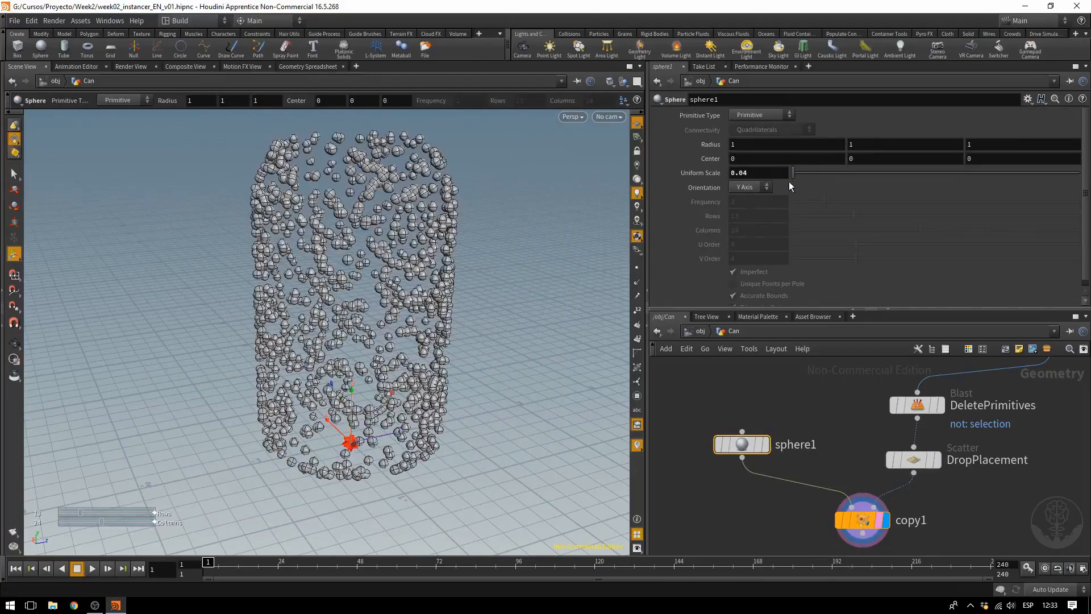
alt+drag(397, 310, 382, 297)
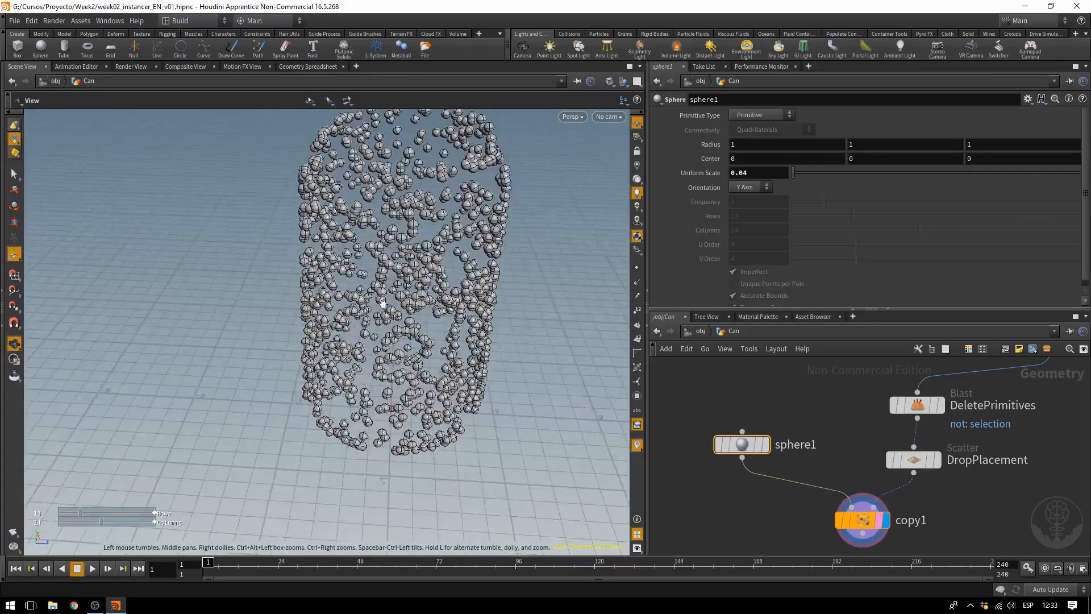
alt+right_drag(383, 297, 531, 441)
alt+drag(531, 441, 447, 295)
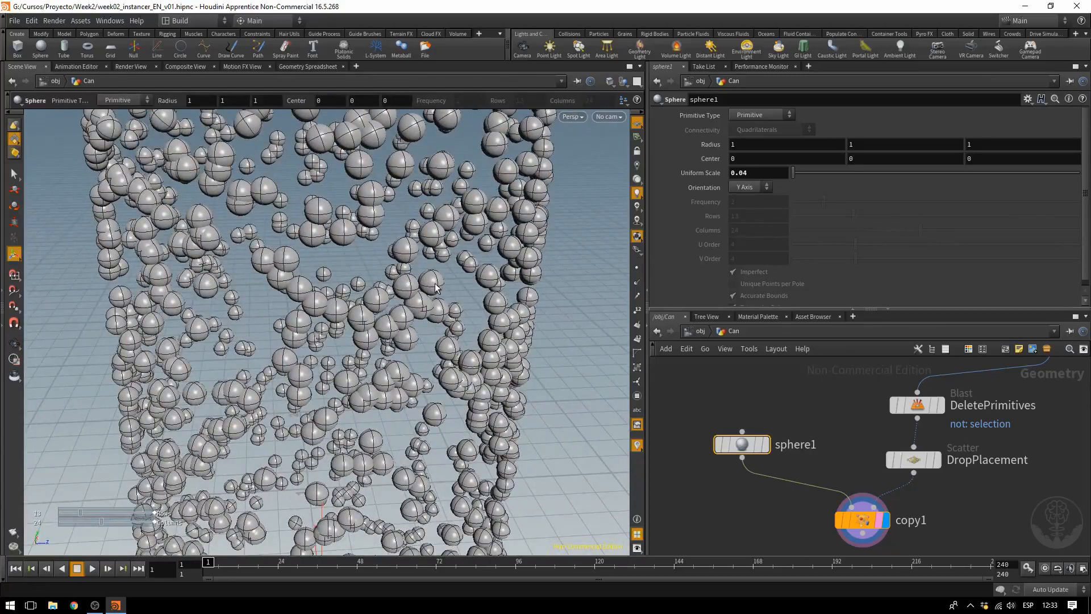
Step: Move copy1 further down in the network, away from its sphere1 and DropPlacement inputs
middle_drag(953, 519, 943, 466)
drag(855, 471, 847, 509)
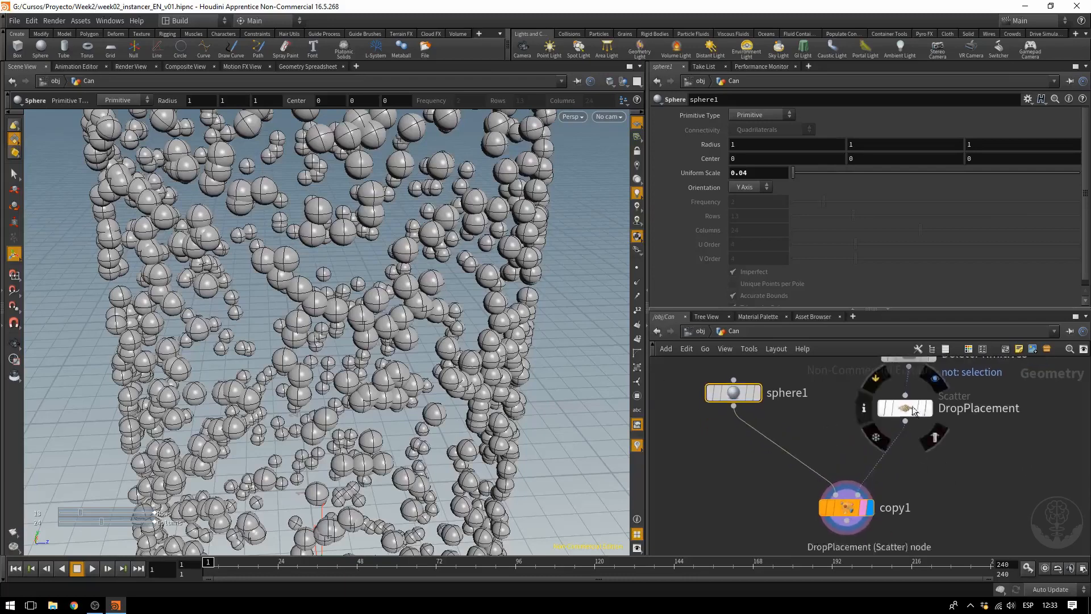
middle_drag(837, 393, 914, 427)
scroll(884, 446, down, 3)
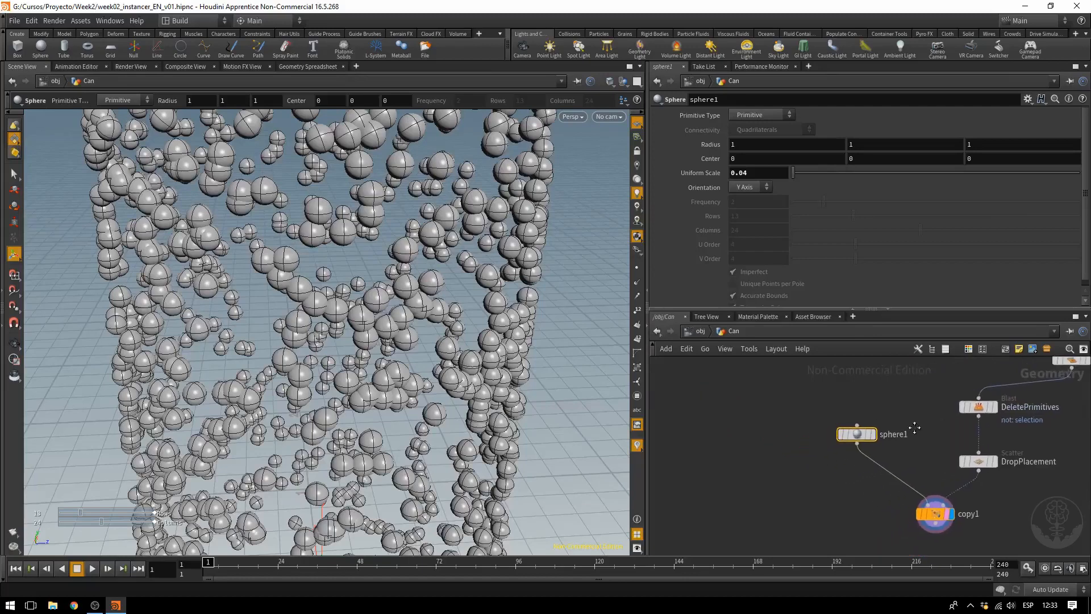
Step: Add a sticky note beside the sphere1 node with the text pscale
click(1018, 349)
drag(896, 361, 709, 406)
click(705, 433)
text(ffsfsd)
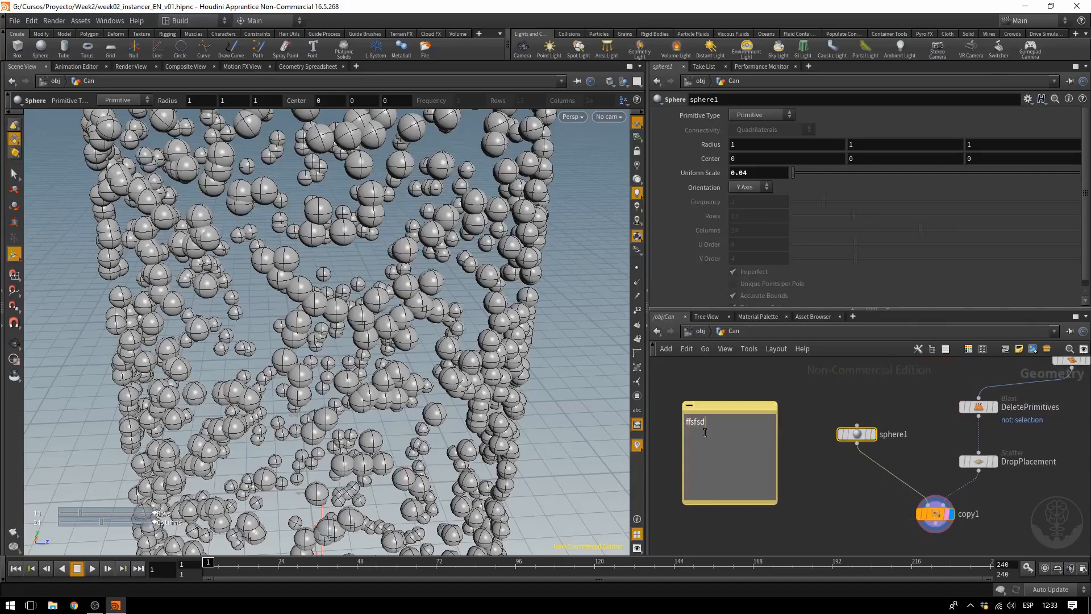
key(BackSpace)
key(BackSpace)
key(BackSpace)
key(BackSpace)
key(BackSpace)
key(BackSpace)
text(pscale)
key(shift+Left)
key(shift+Left)
key(shift+Left)
key(shift+Left)
key(shift+Left)
key(shift+Left)
Step: Move copy1 lower and insert an Attribute Create node on the wire between DropPlacement and copy1
middle_drag(1006, 524, 985, 486)
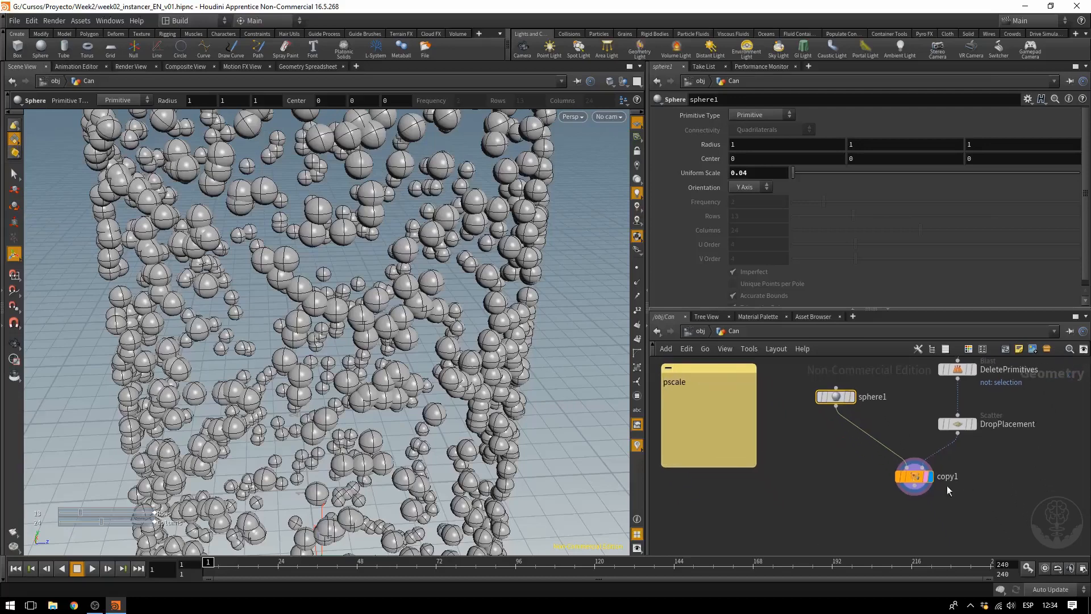
drag(913, 479, 911, 512)
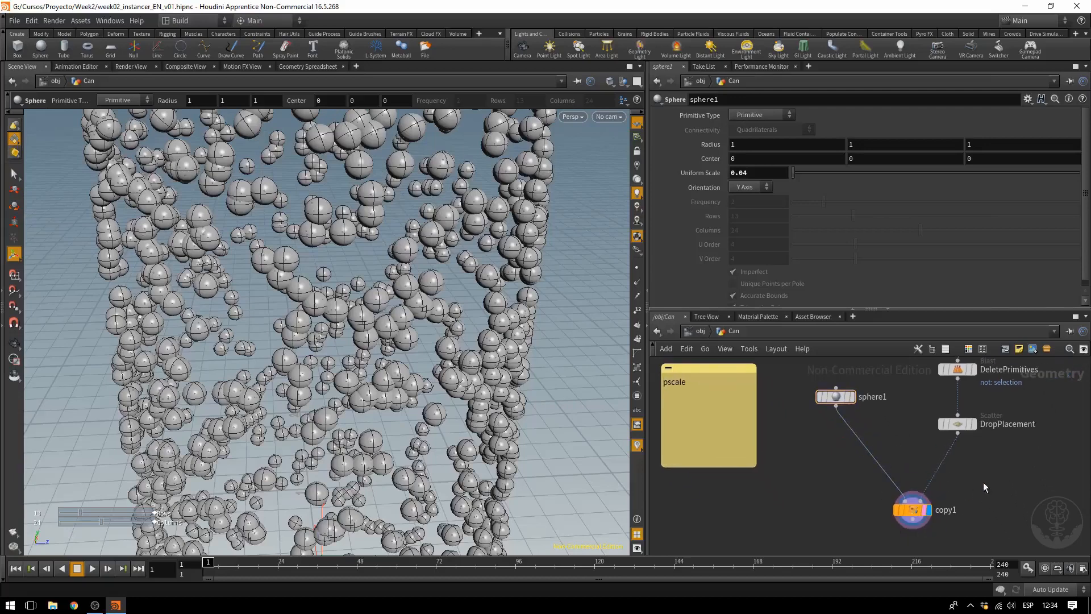
key(Tab)
text(create)
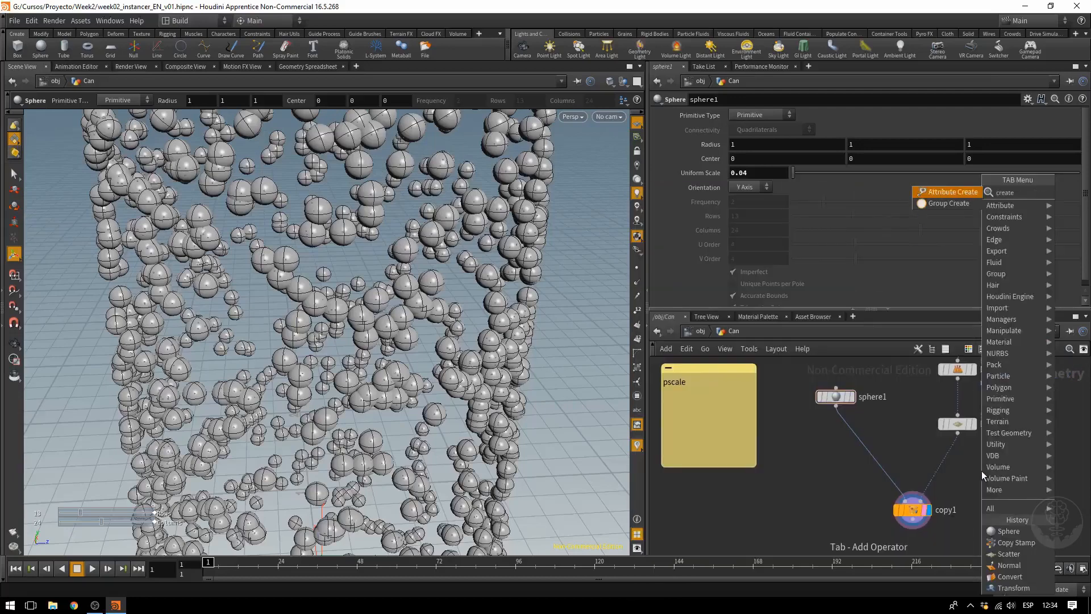
key(Return)
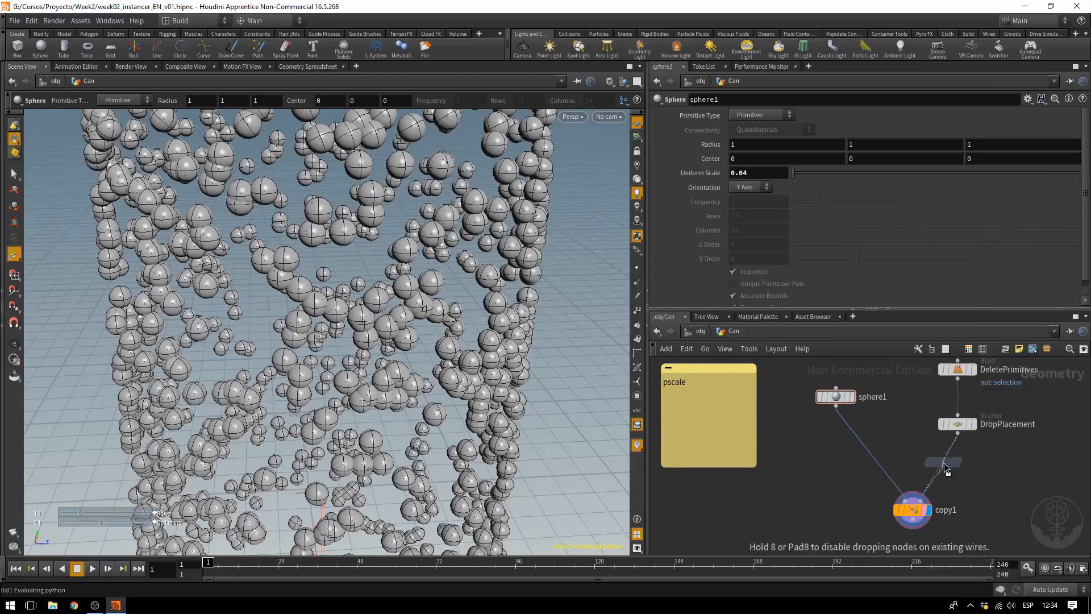
click(946, 469)
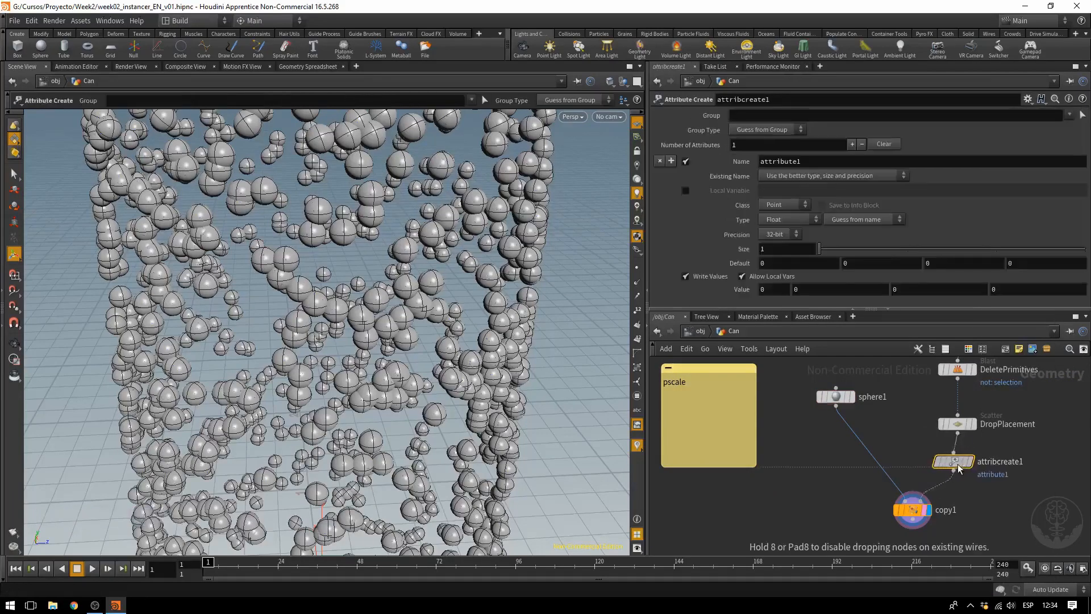
drag(958, 465, 962, 465)
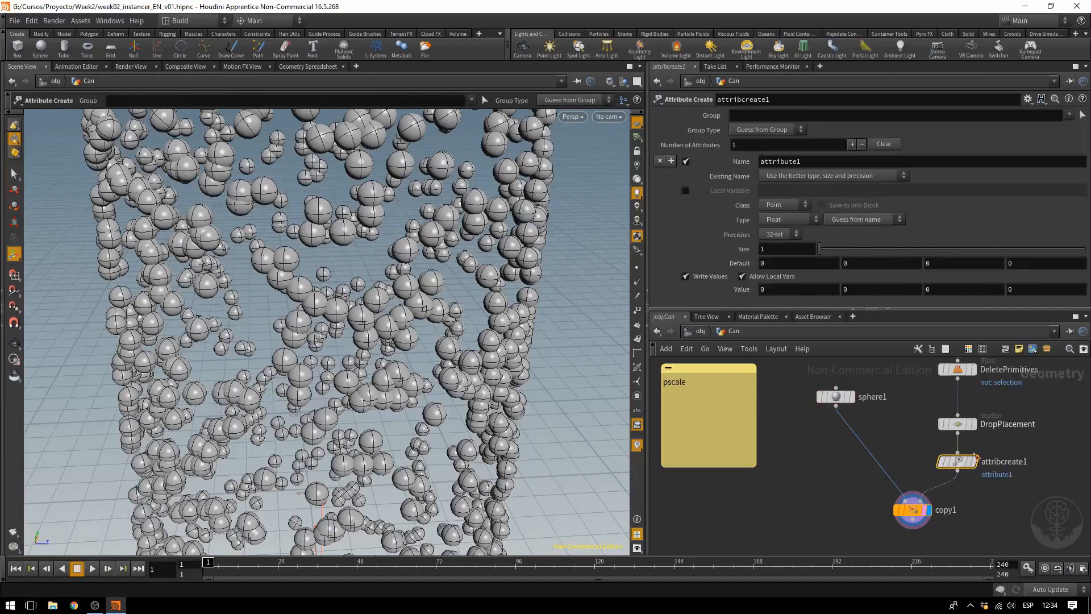
Step: Rename the Attribute Create node createPscale
mouse_move(962, 468)
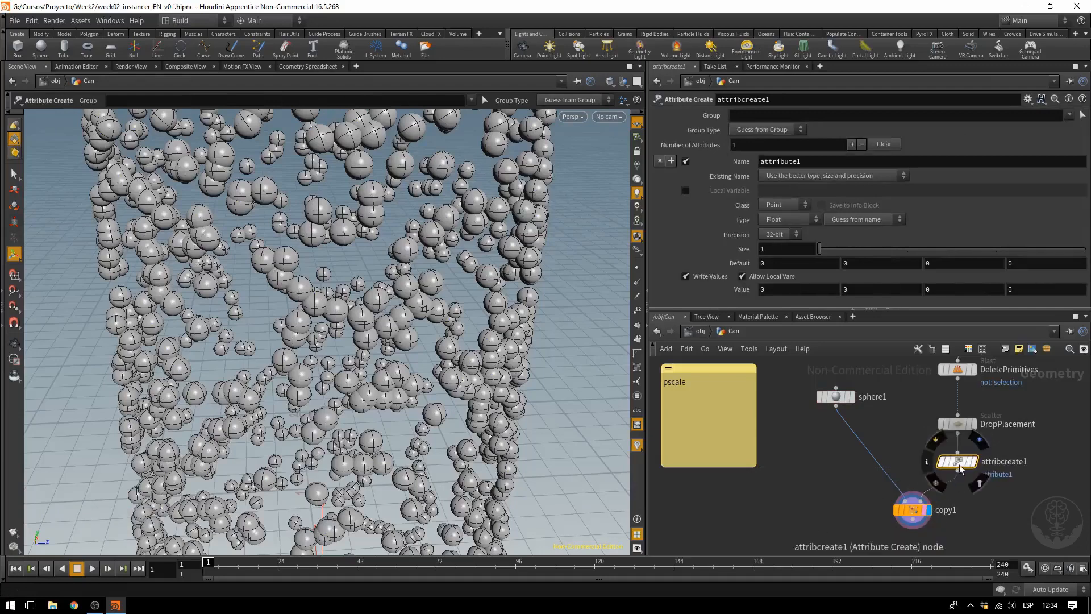
double_click(1014, 465)
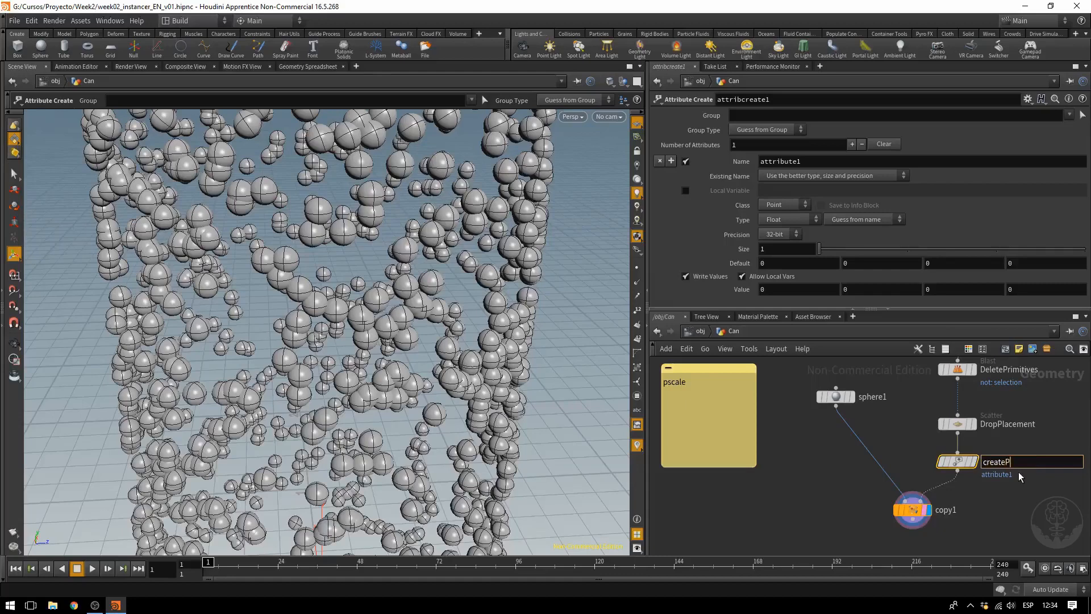
text(createPscale)
key(Return)
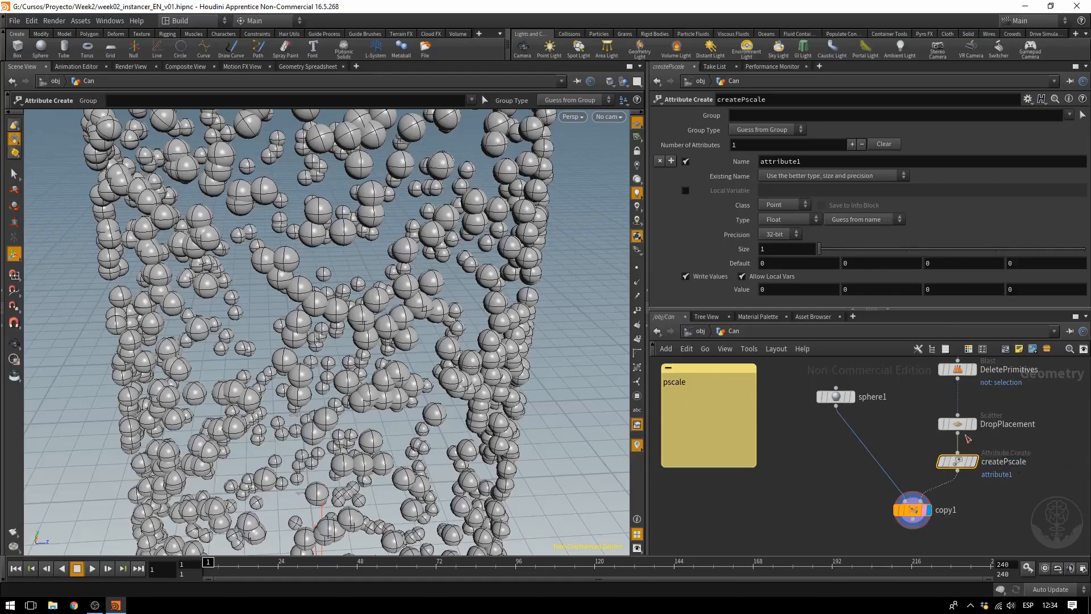
Step: Name the attribute of createPscale pscale
drag(819, 163, 752, 172)
text(pscale)
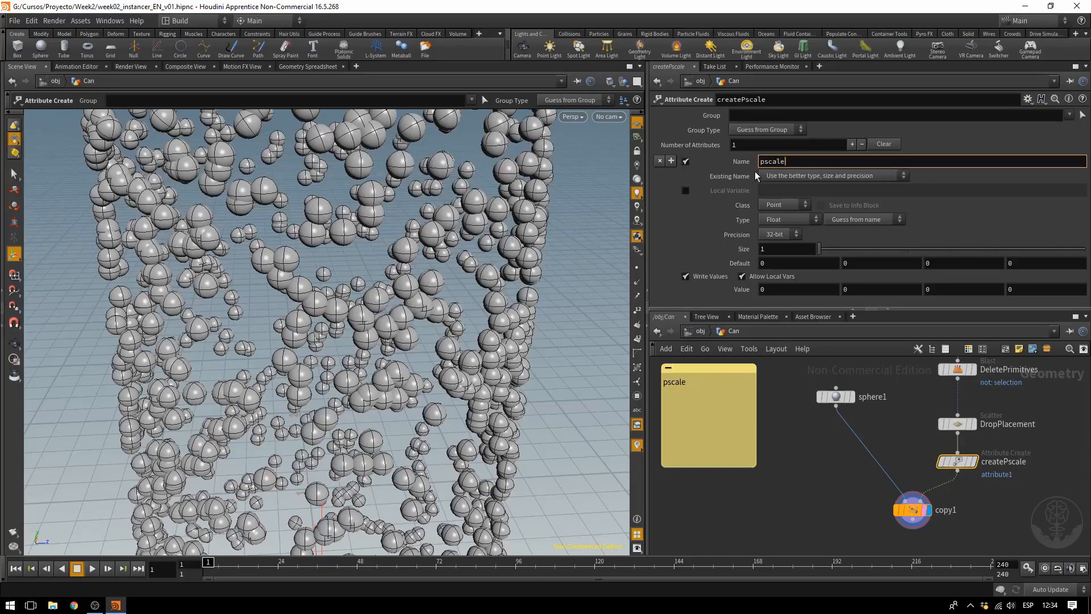
key(shift+Left)
key(shift+Left)
key(shift+Left)
key(shift+Left)
key(shift+Left)
key(shift+Left)
key(shift+Right)
key(shift+Right)
key(shift+Left)
key(shift+Left)
key(Right)
key(Right)
Step: Check the class and type choices of the pscale attribute, keeping Point and Float
click(775, 205)
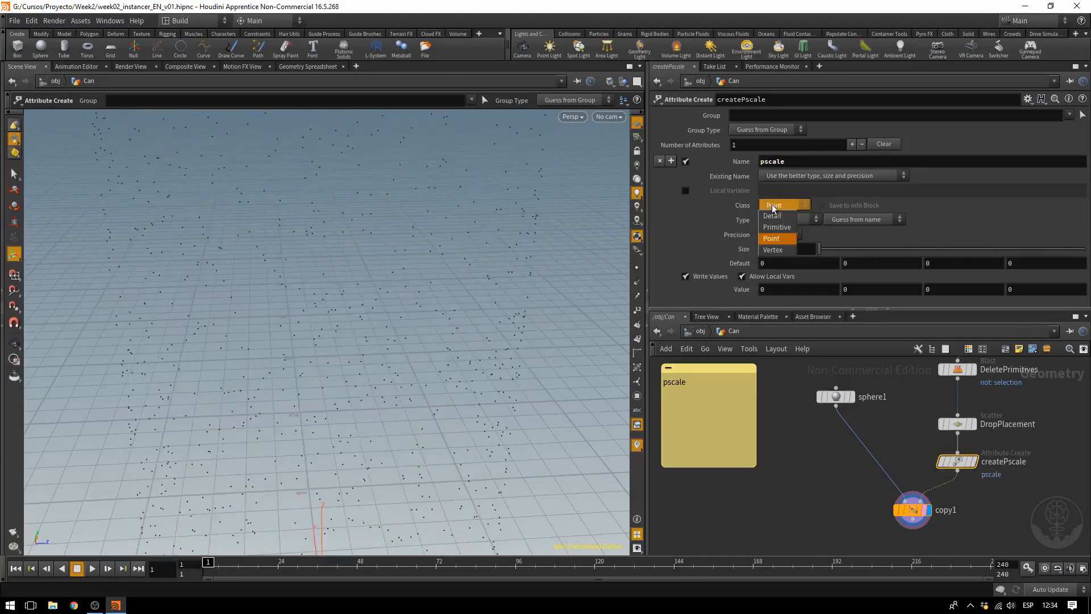
click(774, 209)
click(774, 220)
click(773, 222)
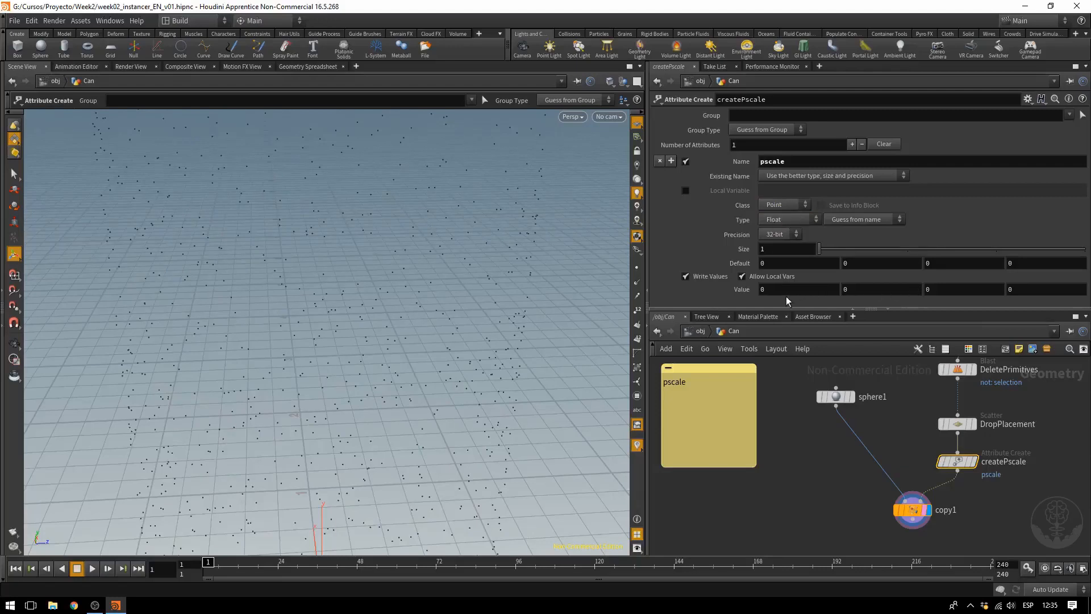
Step: Try a pscale value of 0.25 in the first component of createPscale
drag(726, 292, 720, 292)
text(0.25)
key(Return)
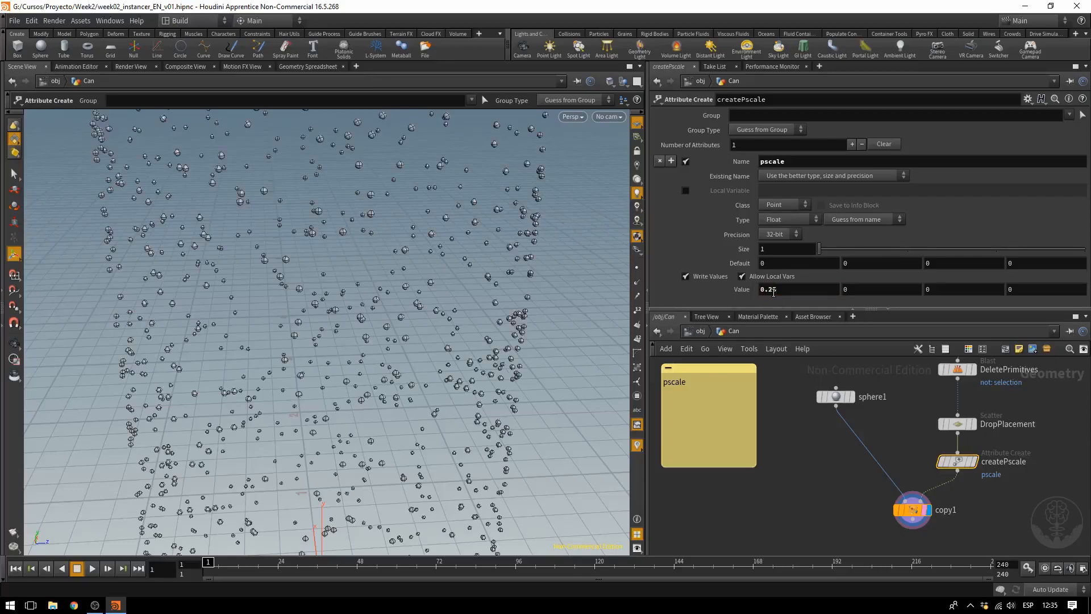
Step: Set the first value component of the pscale attribute to 0.75
click(774, 291)
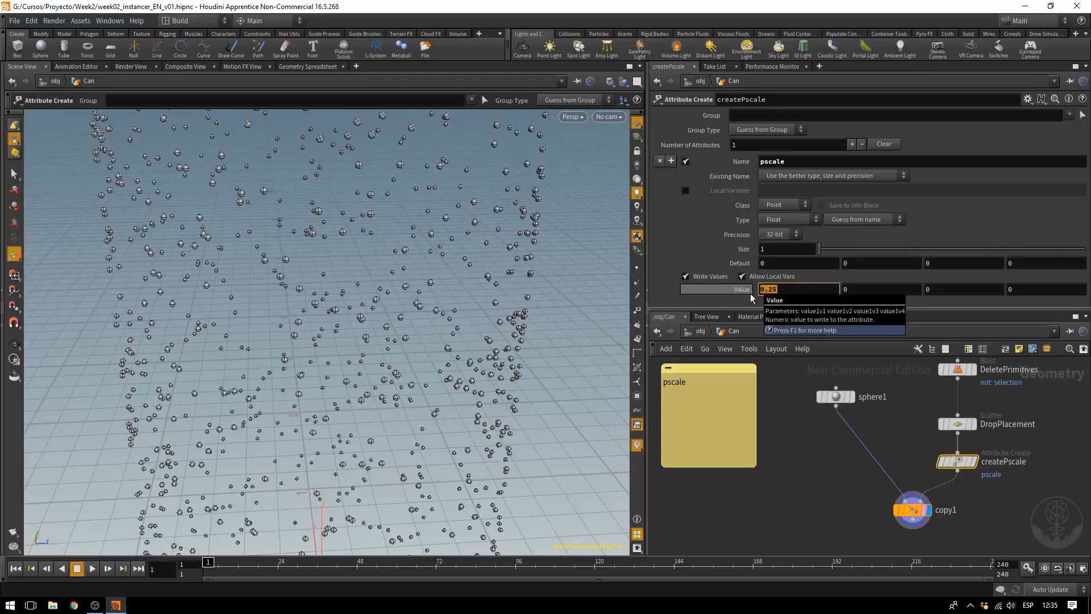
text(0.75)
key(Return)
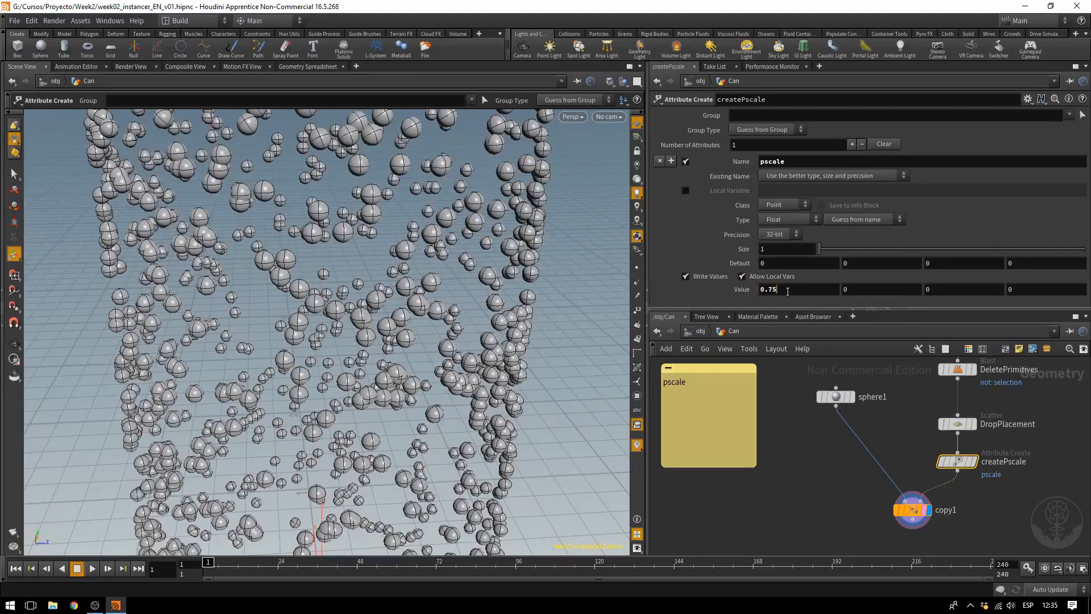
drag(788, 290, 725, 299)
Step: Extend the sticky note to read "pscale - drives scale of each point. $PT = point number"
click(719, 387)
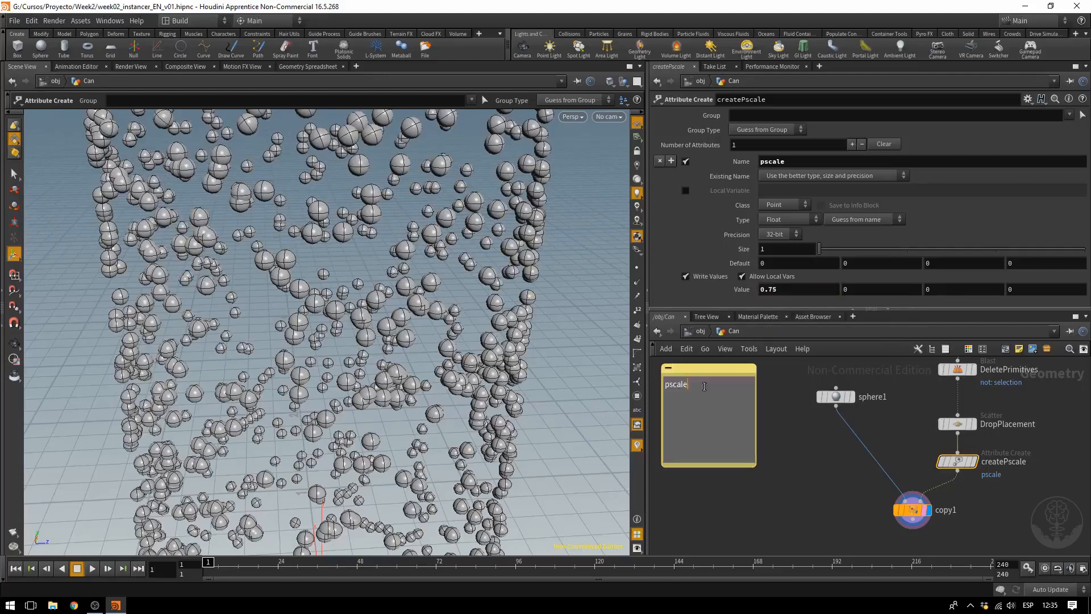
text($PT)
text( - drive)
text(s scl)
key(BackSpace)
text(ale of each point. $PT 0)
key(BackSpace)
text(= point number)
key(Return)
Step: Set the first value component of the pscale attribute to the expression rand($PT)
click(770, 290)
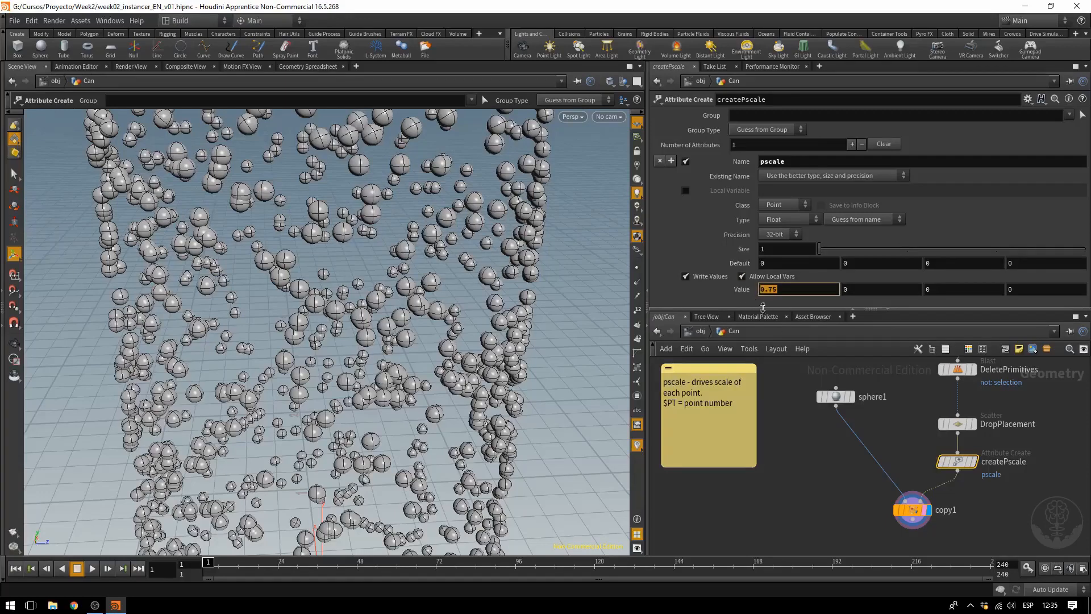
drag(676, 402, 671, 404)
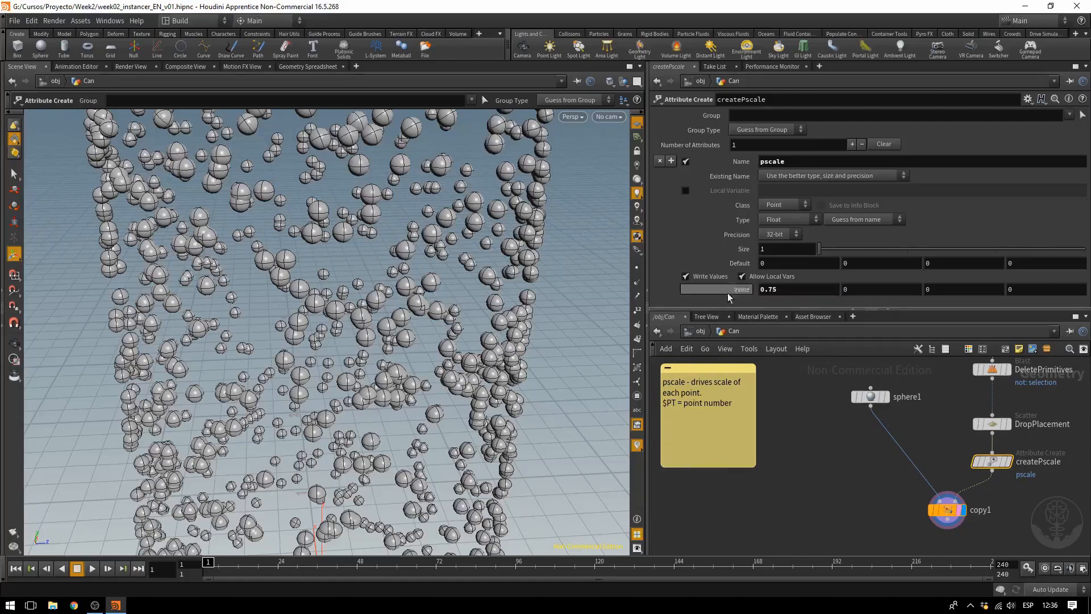
click(799, 289)
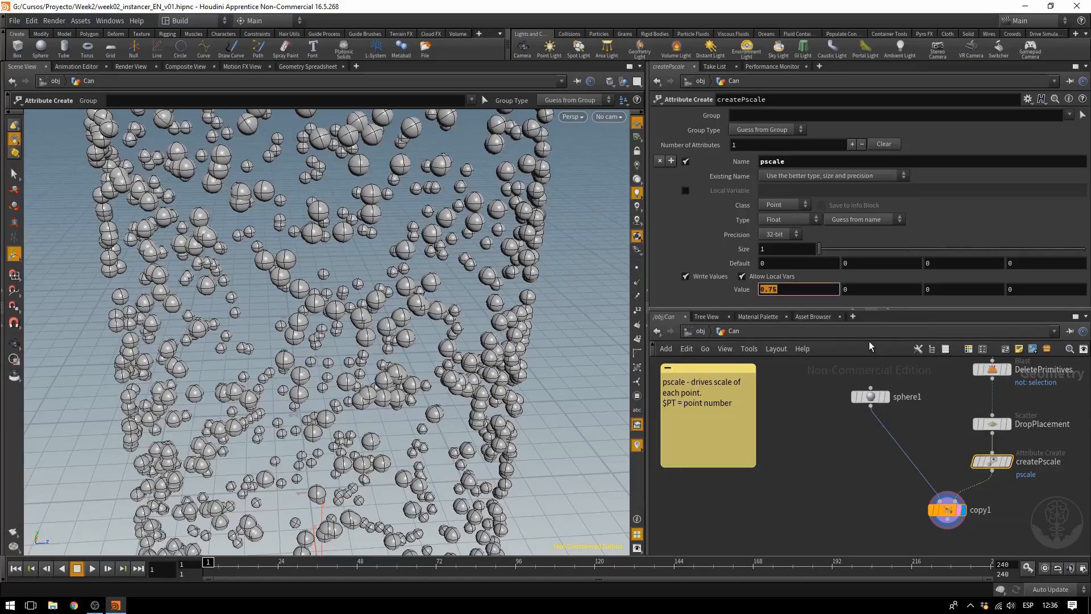
text(rand)
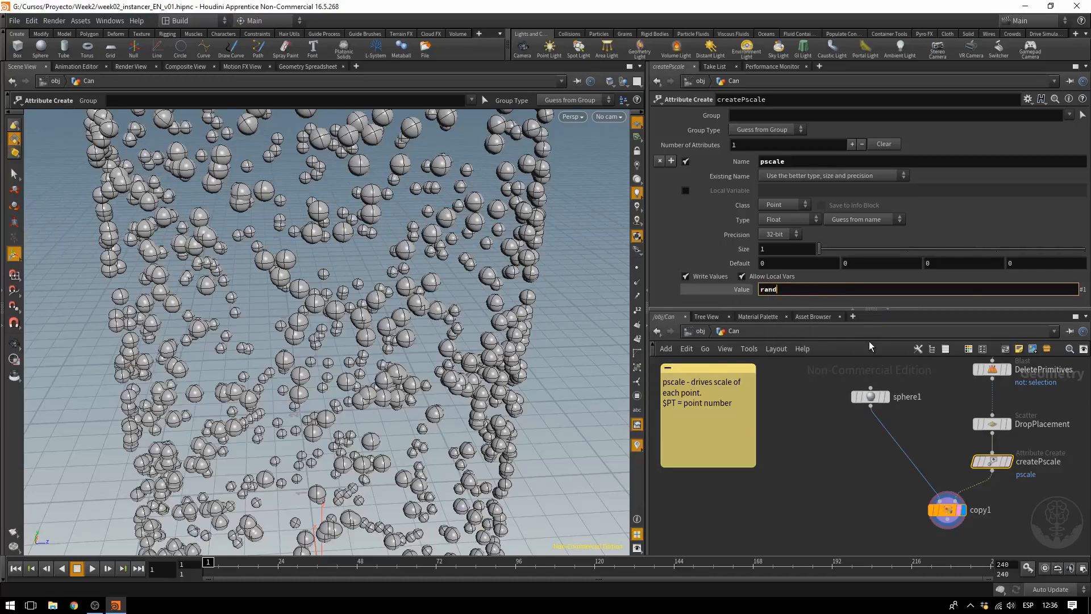
text(())
text($PT)
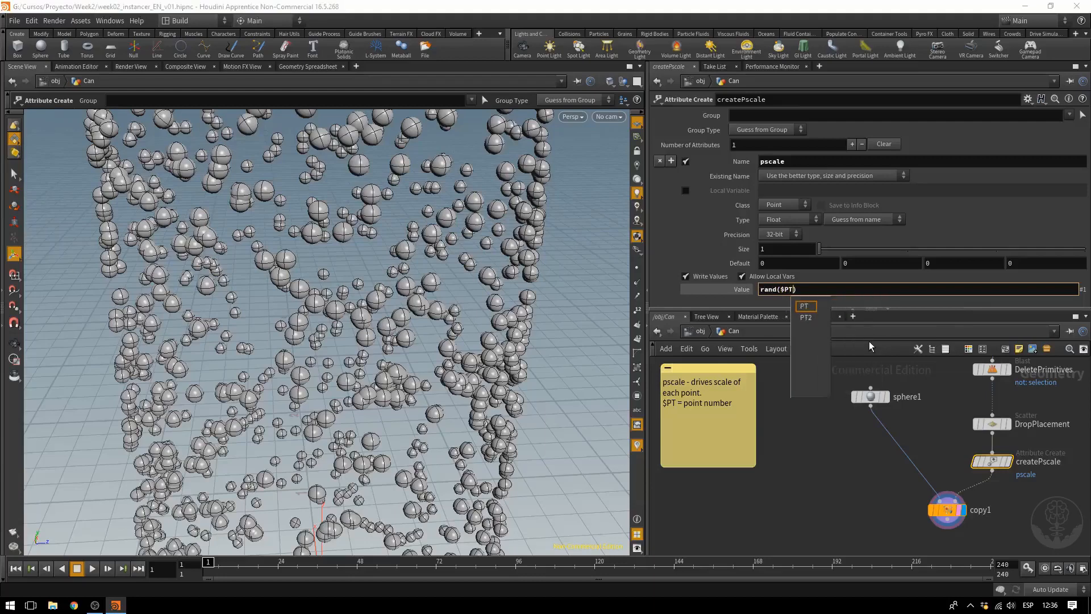
key(Escape)
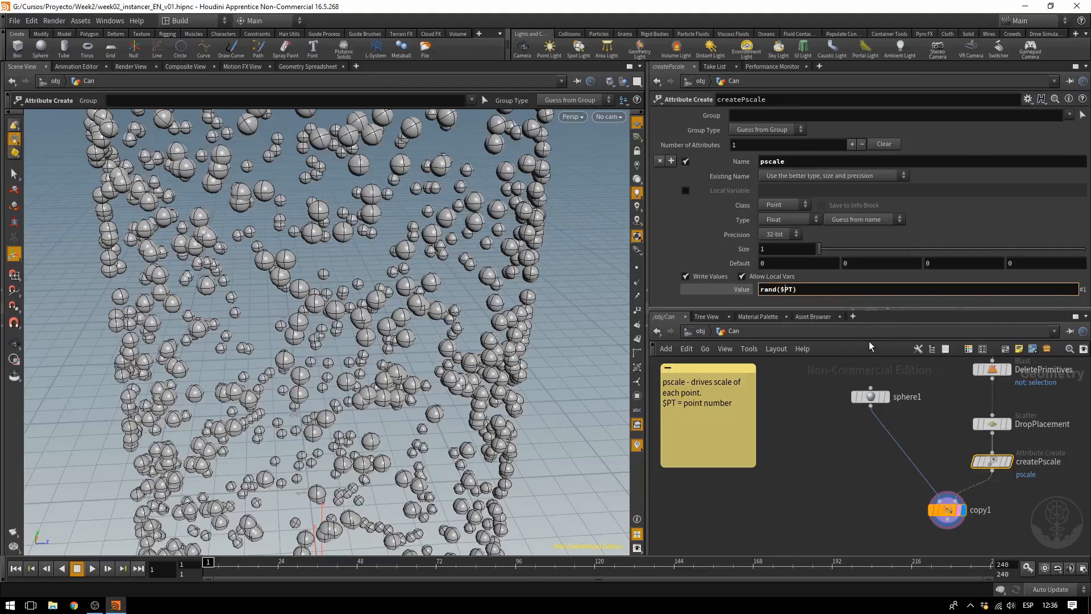
key(shift+Left)
key(shift+Left)
key(shift+Left)
key(Return)
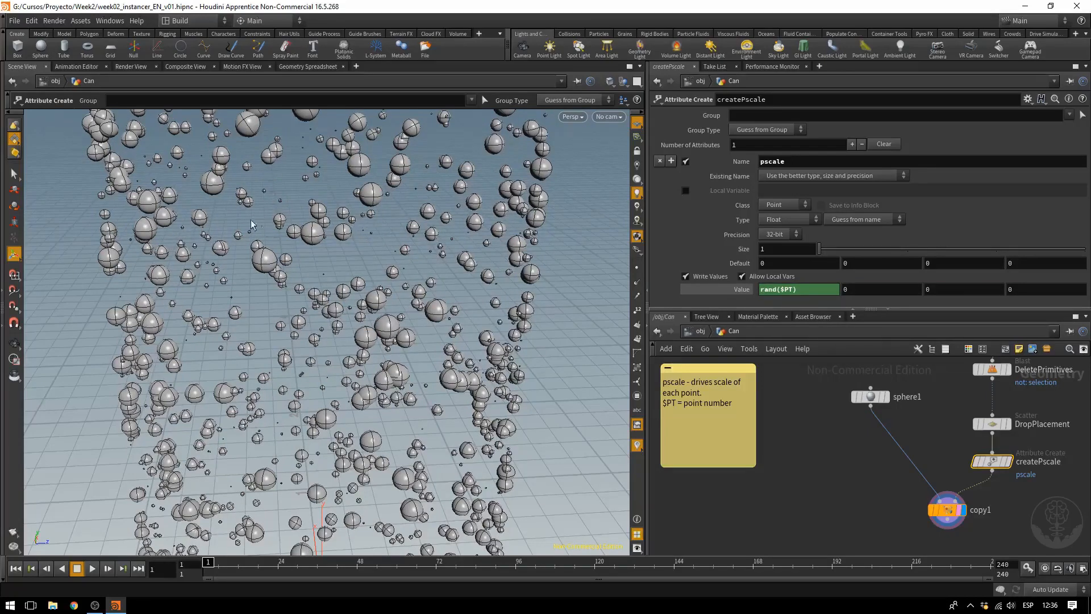
Step: Wrap the pscale expression in parentheses and multiply it by 0.25, as (rand($PT)) * 0.25
click(805, 289)
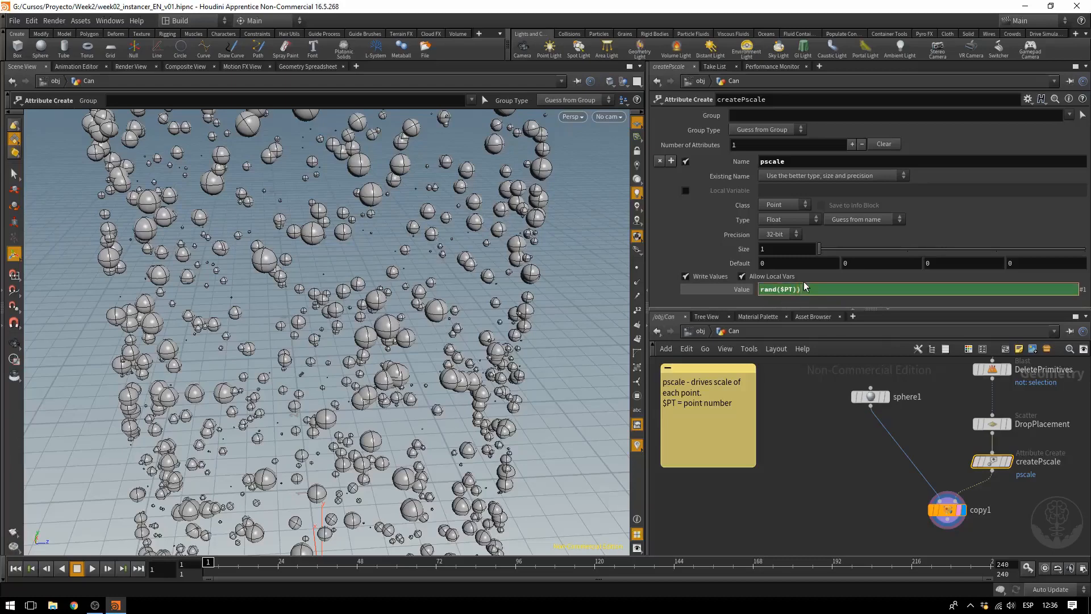
key(Home)
text(()
key(Return)
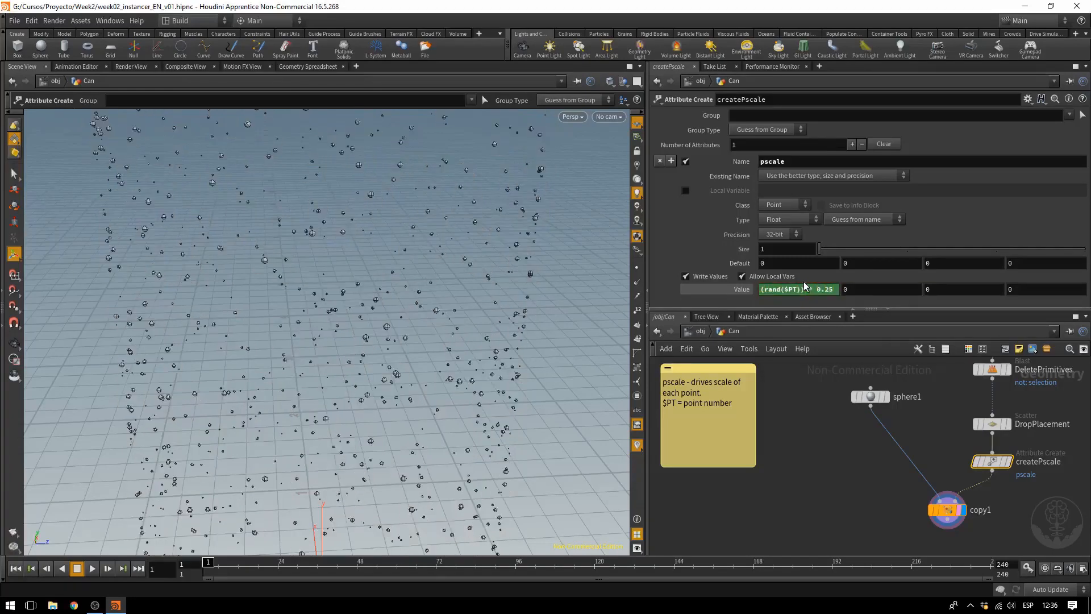
Step: Try multipliers of 2, 0.15 and 0.25 in the pscale expression to compare the drop sizes
click(828, 286)
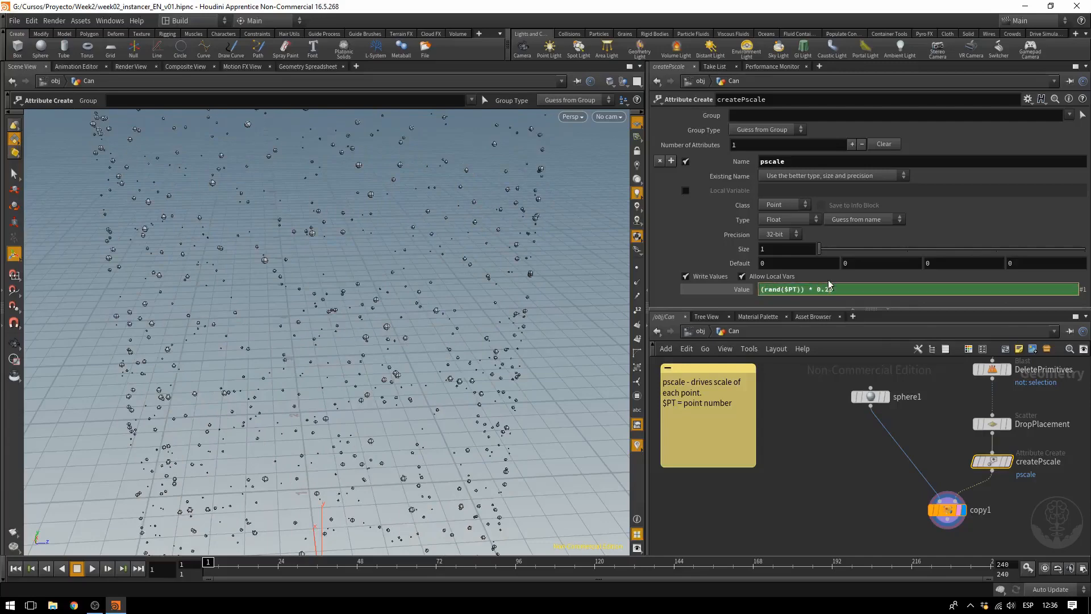
key(BackSpace)
key(BackSpace)
key(Return)
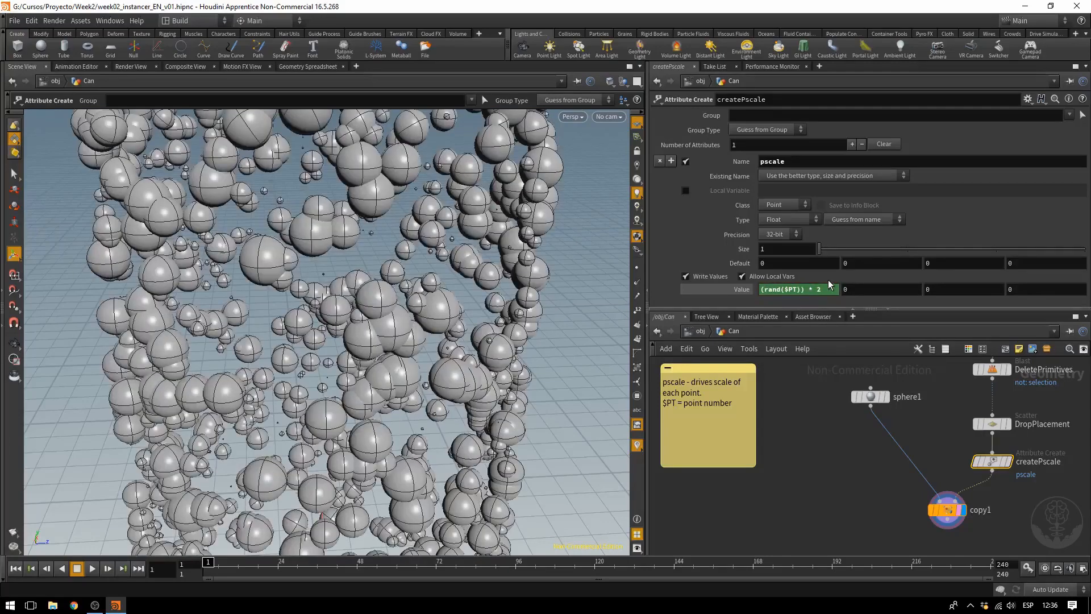
drag(817, 289, 870, 312)
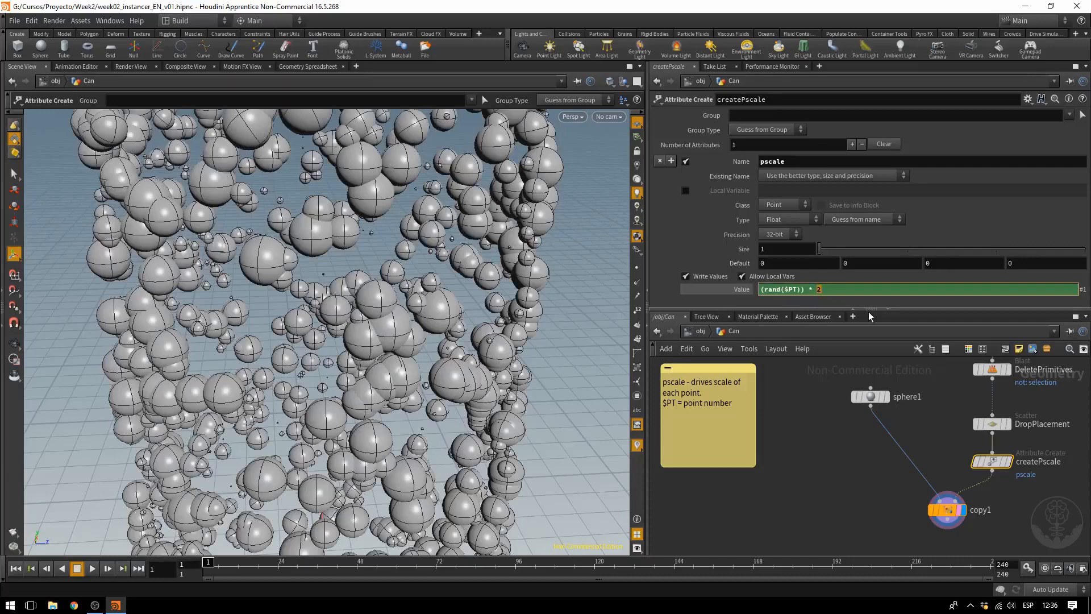
text(0.15)
key(Return)
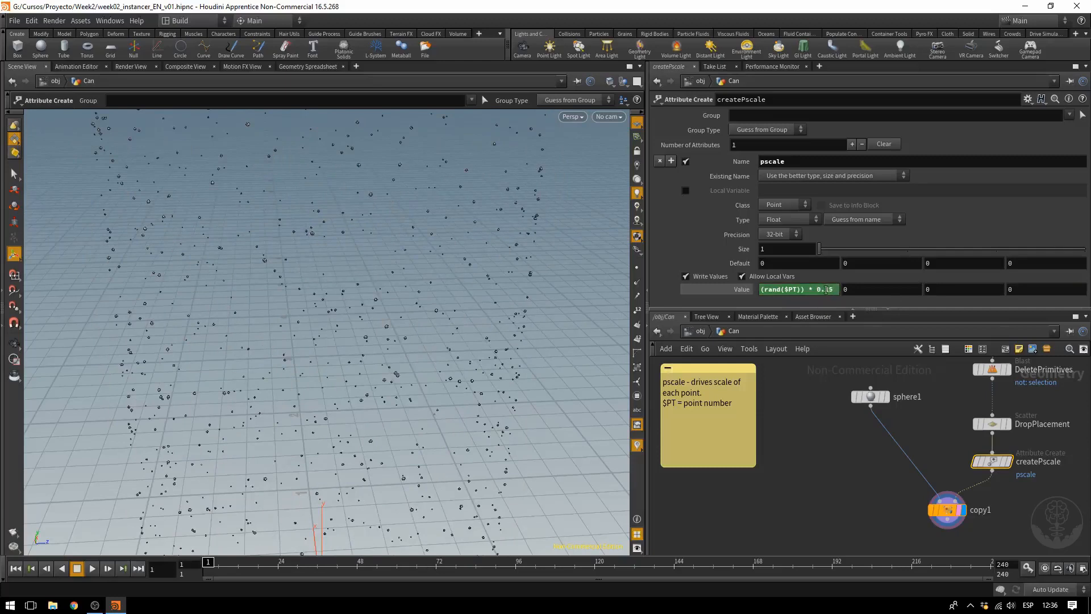
drag(825, 289, 840, 291)
text(25)
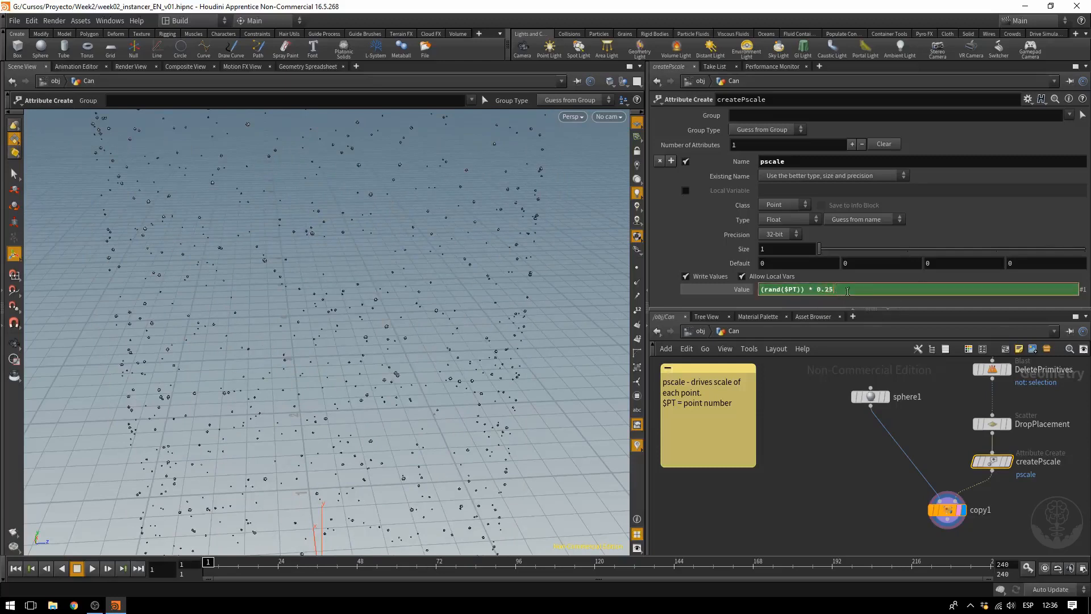
key(Return)
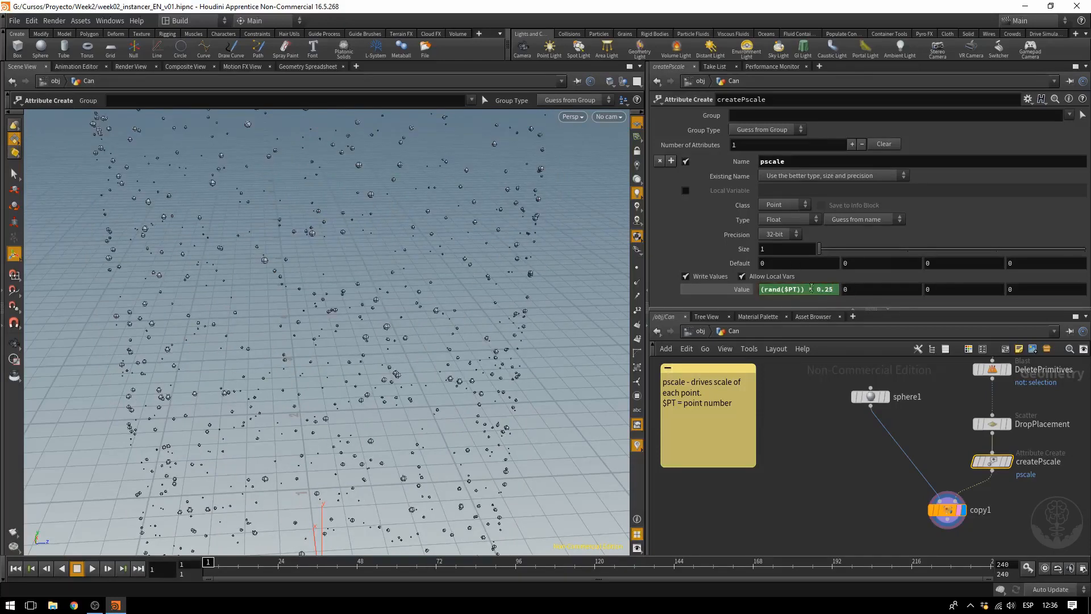
Step: Set the multiplier of the pscale expression to 1, as (rand($PT)) * 1
drag(814, 289, 839, 290)
text(1)
key(Return)
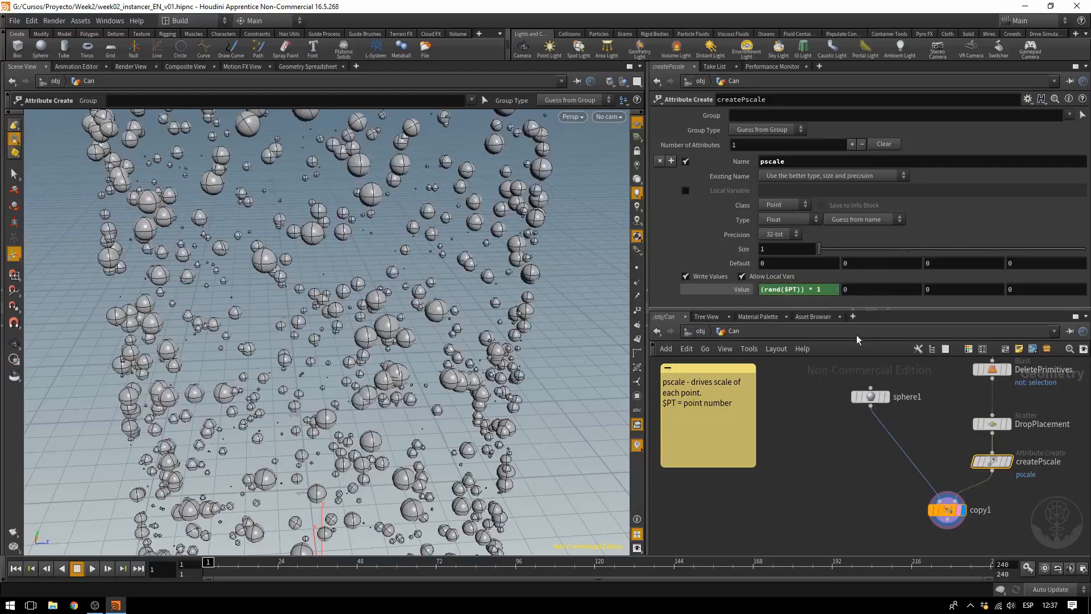
key(Escape)
alt+drag(407, 245, 325, 257)
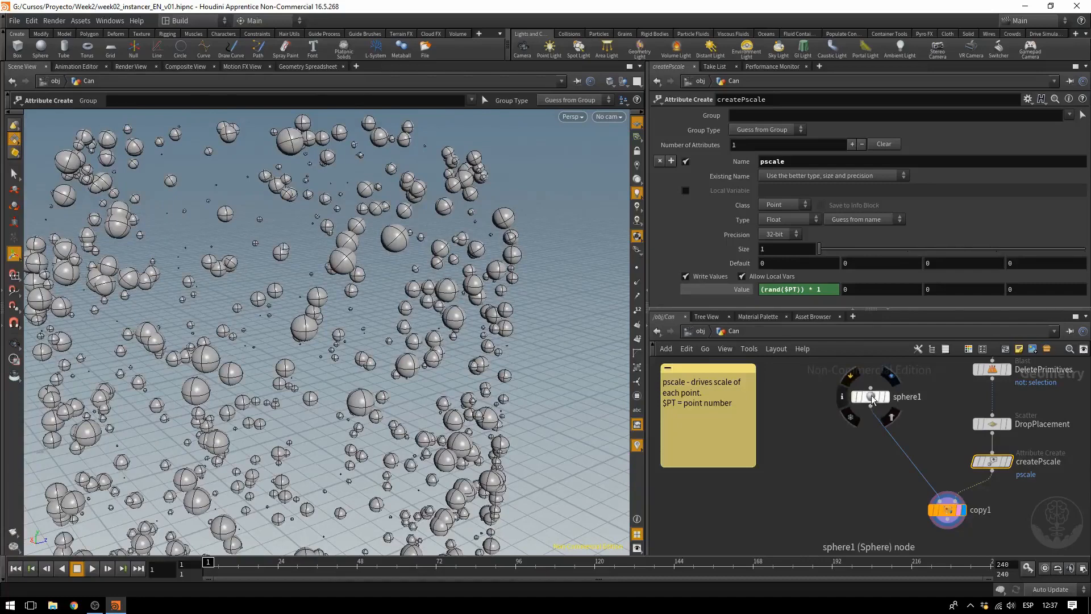
Step: Change the primitive type of sphere1 to Polygon and set its frequency to 5
click(873, 402)
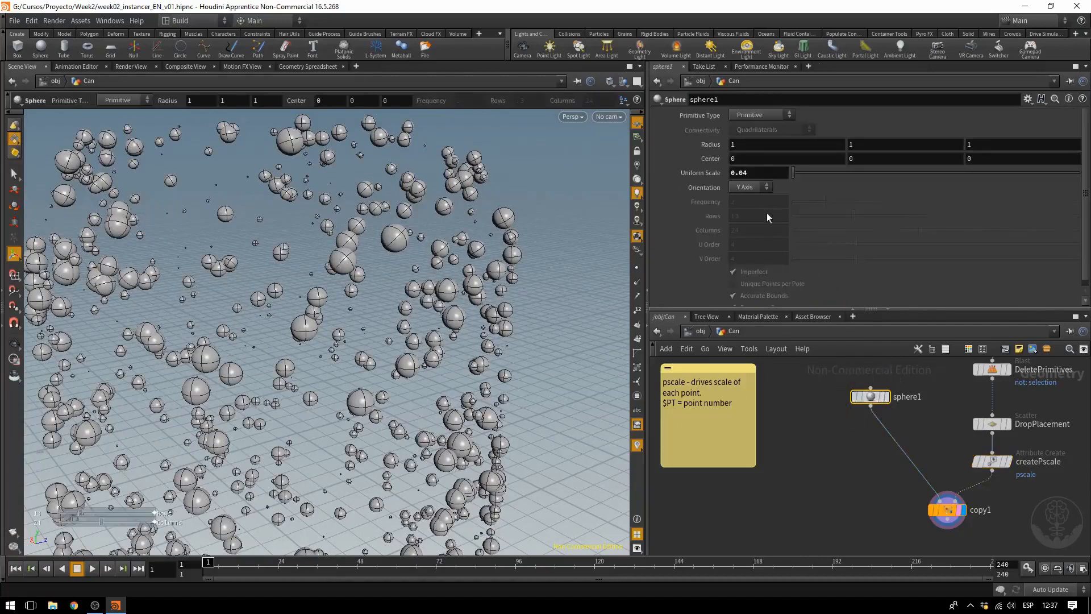
click(745, 114)
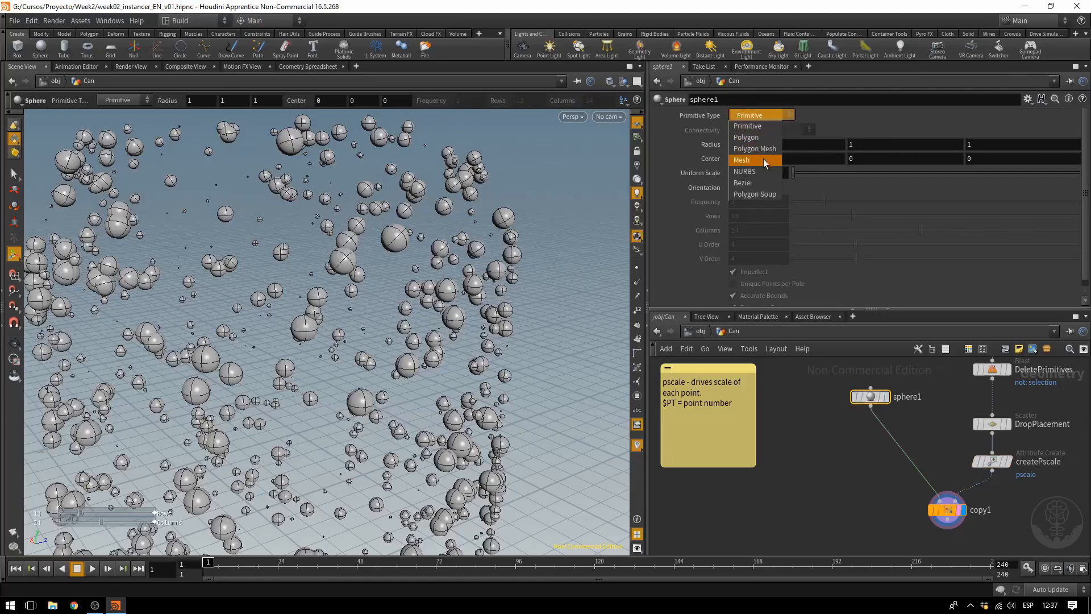
click(764, 137)
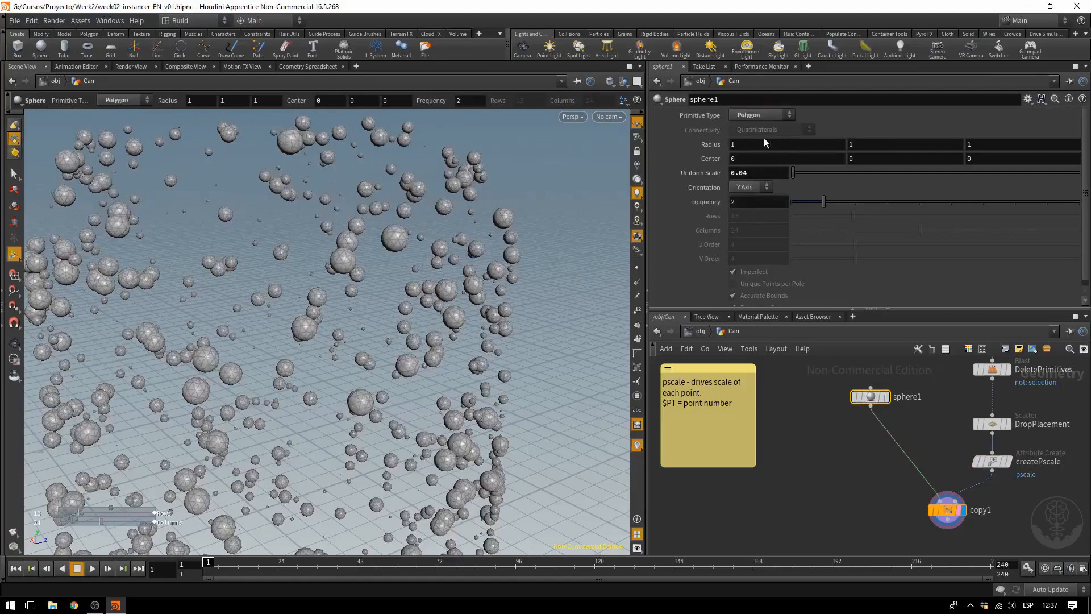
drag(843, 203, 924, 210)
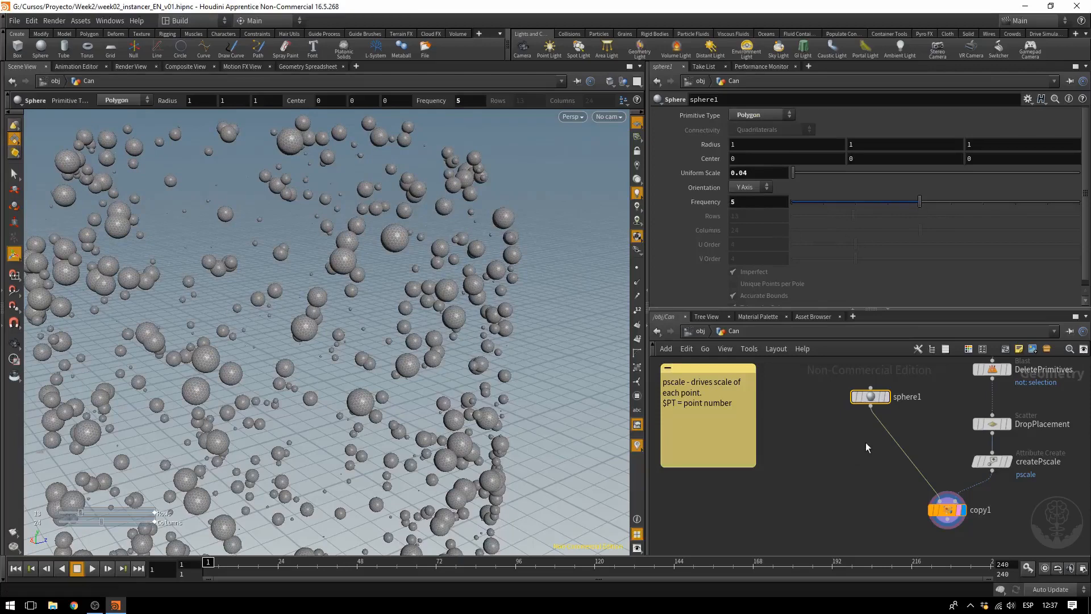
Step: Rename sphere1 to Drops and display that sphere on its own, framed in the viewport
double_click(907, 397)
text(Drops)
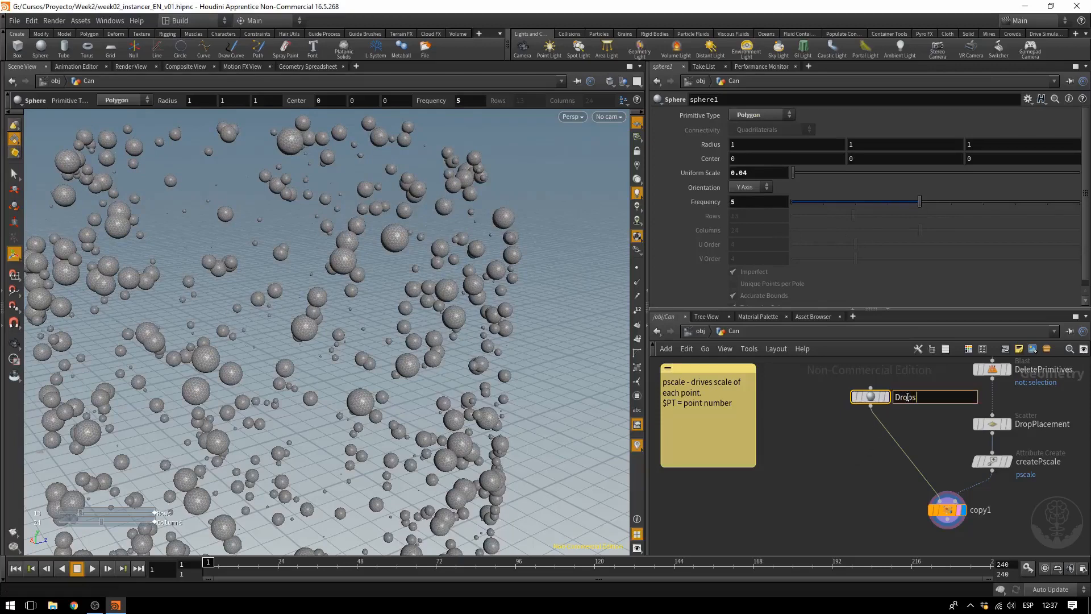
key(Return)
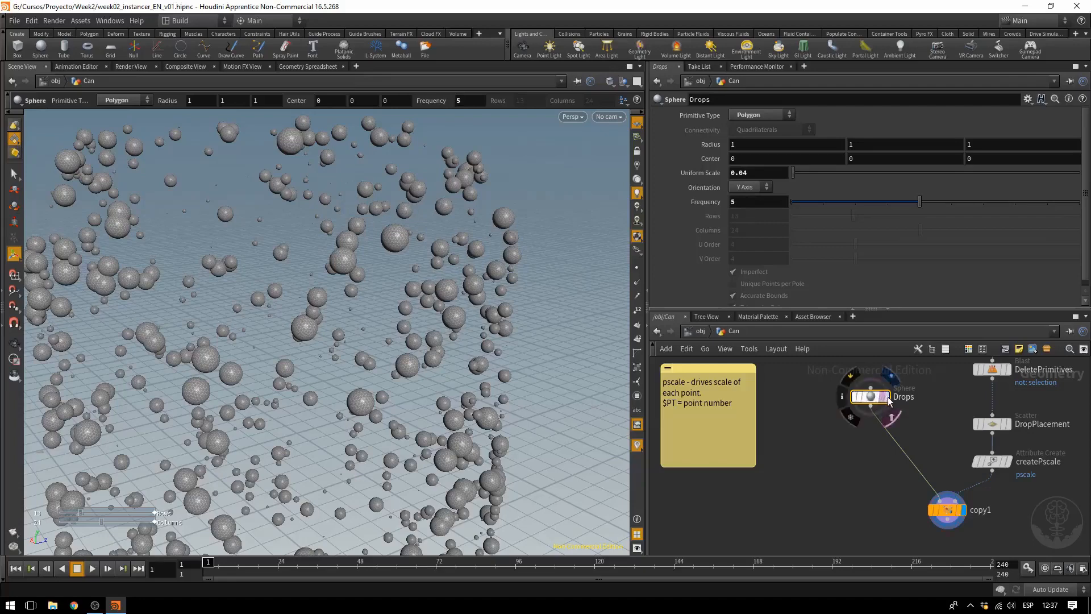
click(886, 397)
key(space+g)
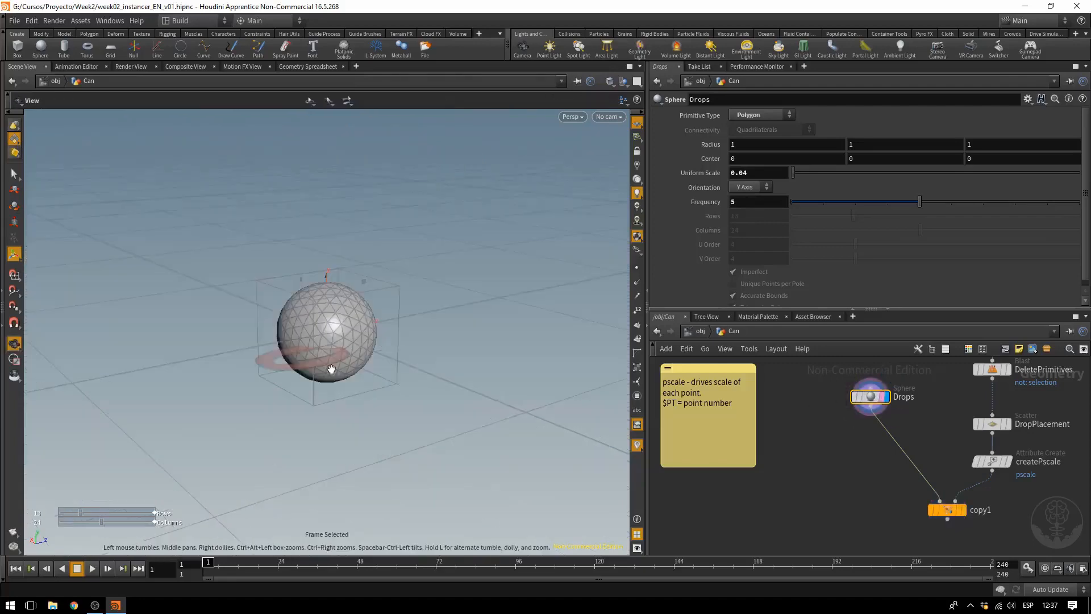
drag(446, 360, 420, 390)
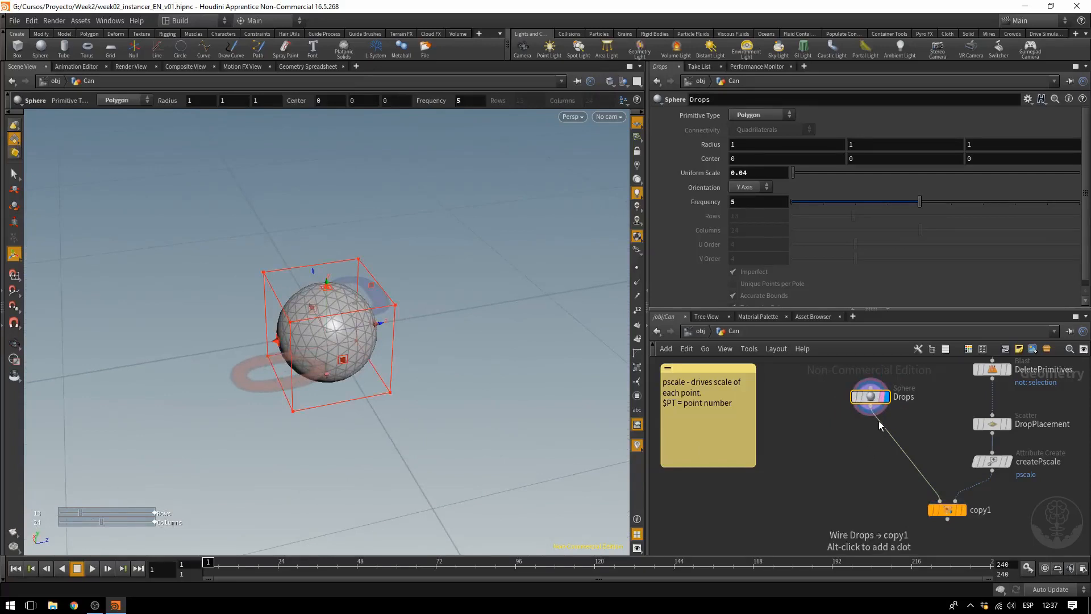
Step: Insert a Point VOP node on the connection between Drops and copy1
key(Tab)
text(p)
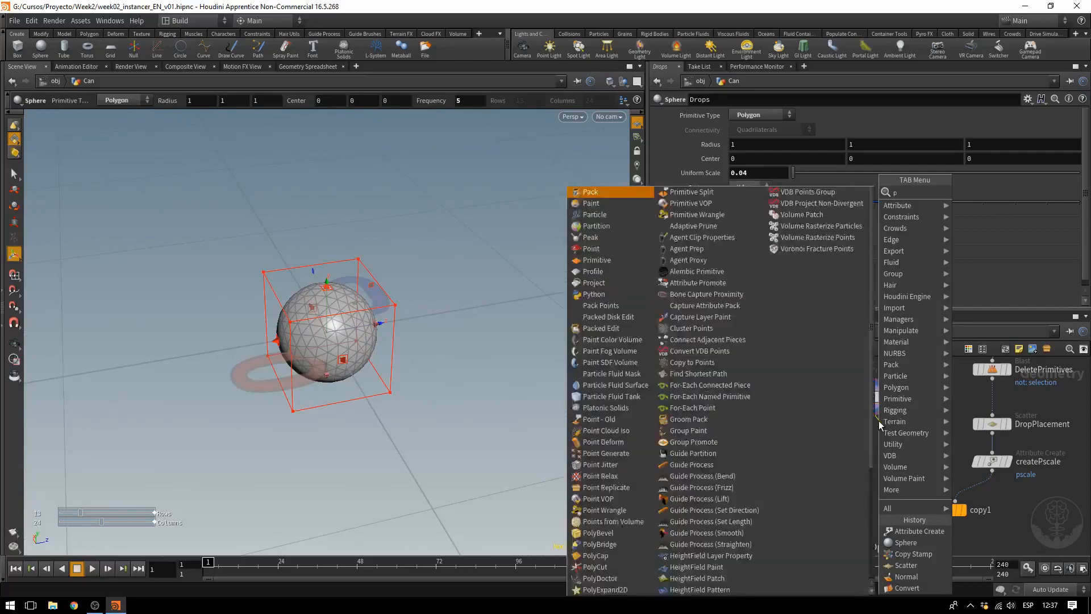
text(ointvop)
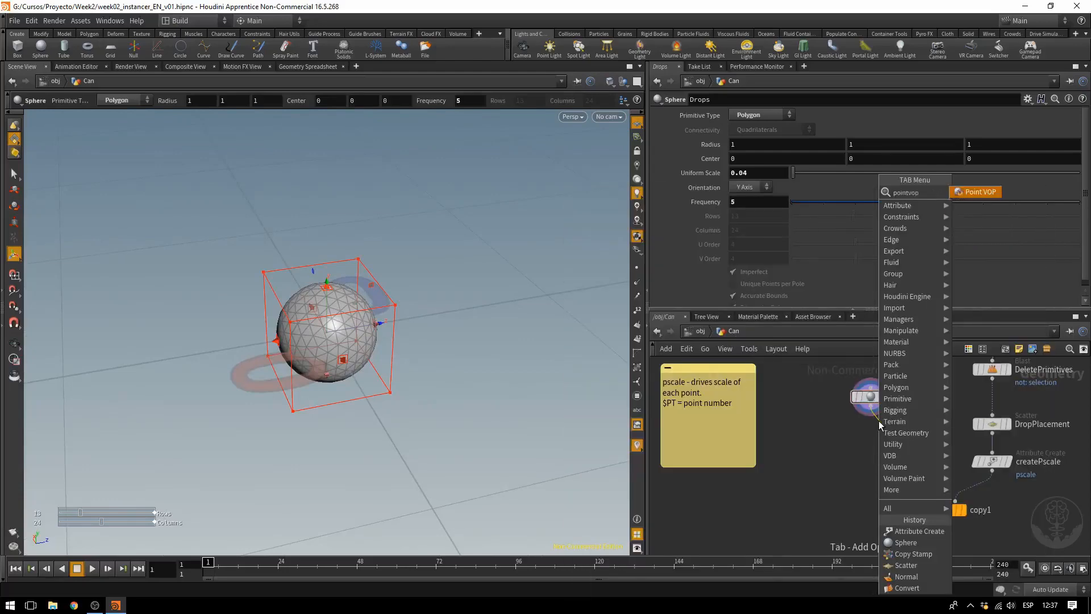
key(Return)
click(872, 425)
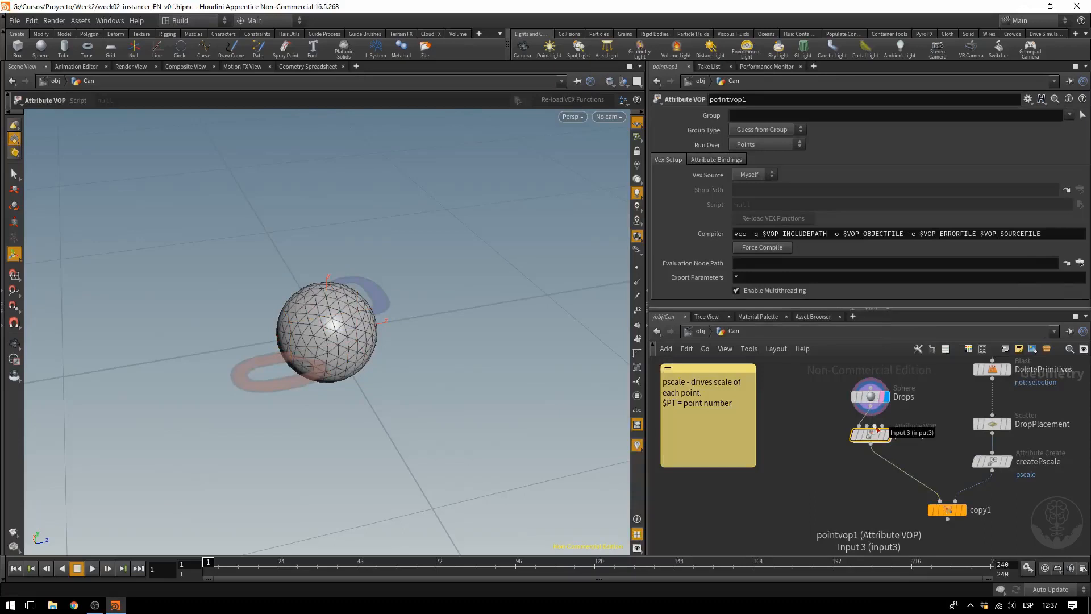
Step: Enter the pointvop1 network and spread the geometryvopglobal1 and geometryvopoutput1 nodes farther apart
double_click(869, 435)
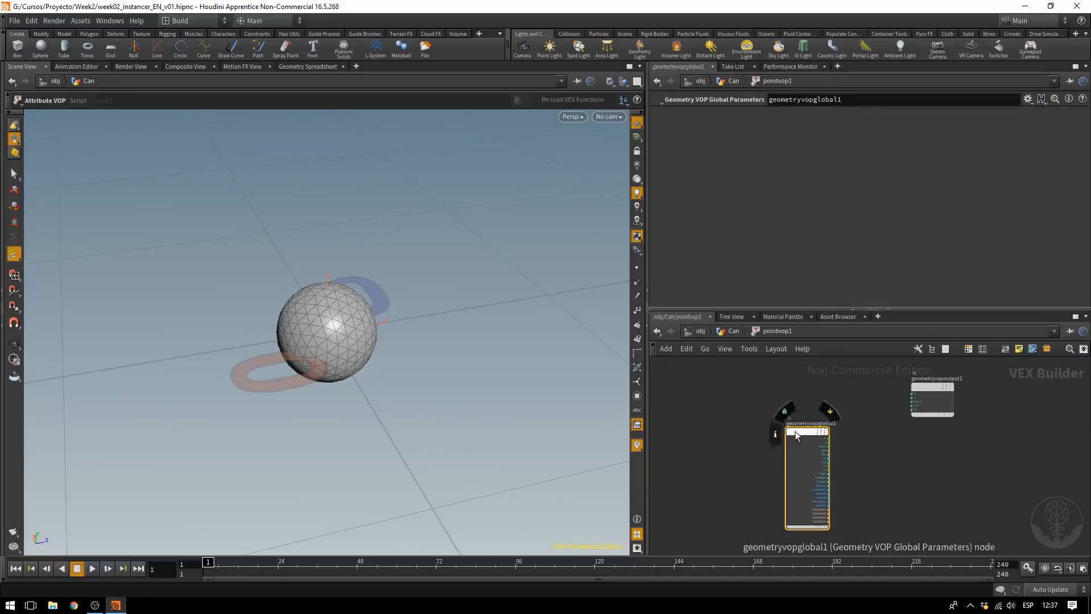
drag(795, 433, 719, 387)
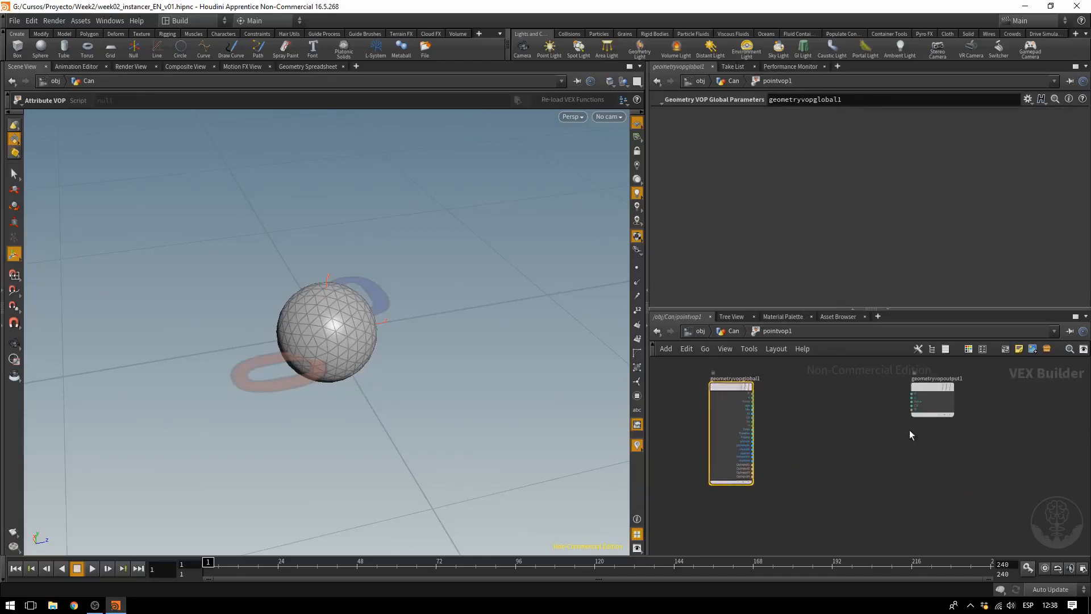
drag(924, 386, 934, 385)
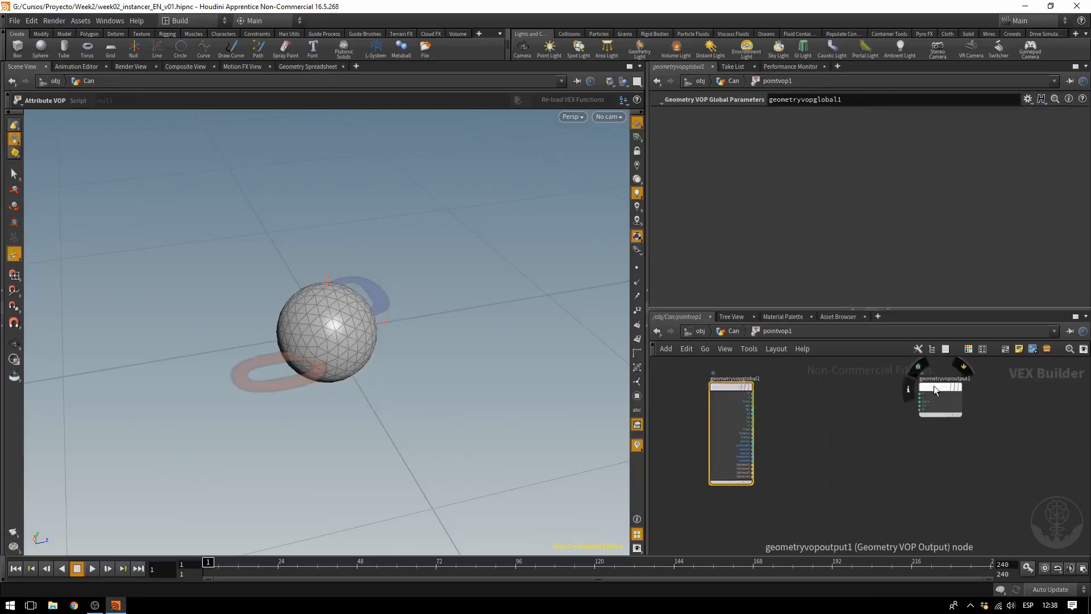
scroll(742, 420, up, 2)
scroll(814, 421, up, 2)
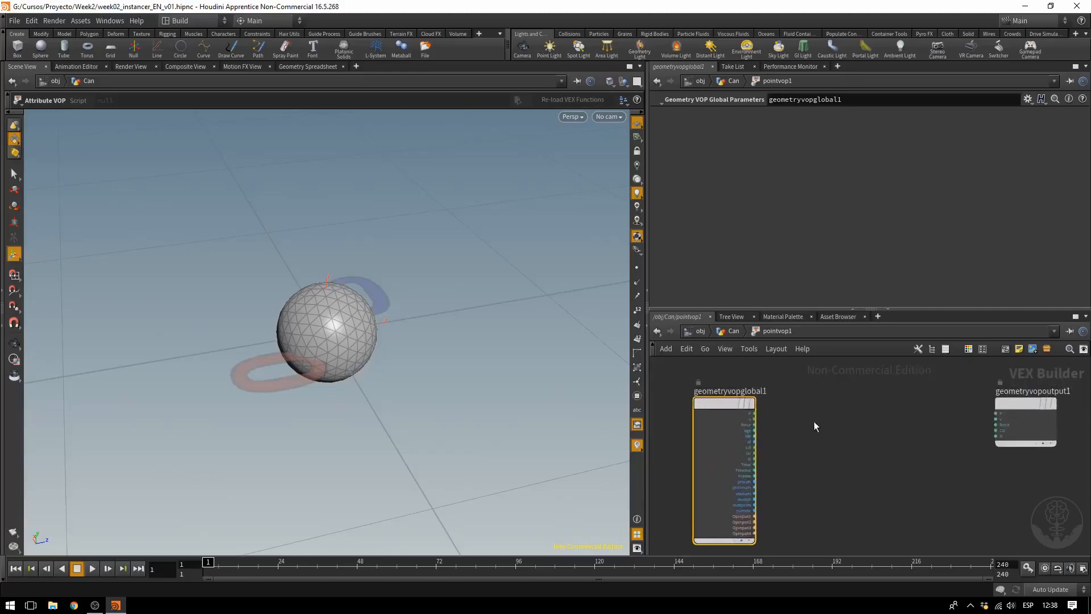
Step: Display the pointvop1 node back in the Can network and inspect its point attributes
click(735, 333)
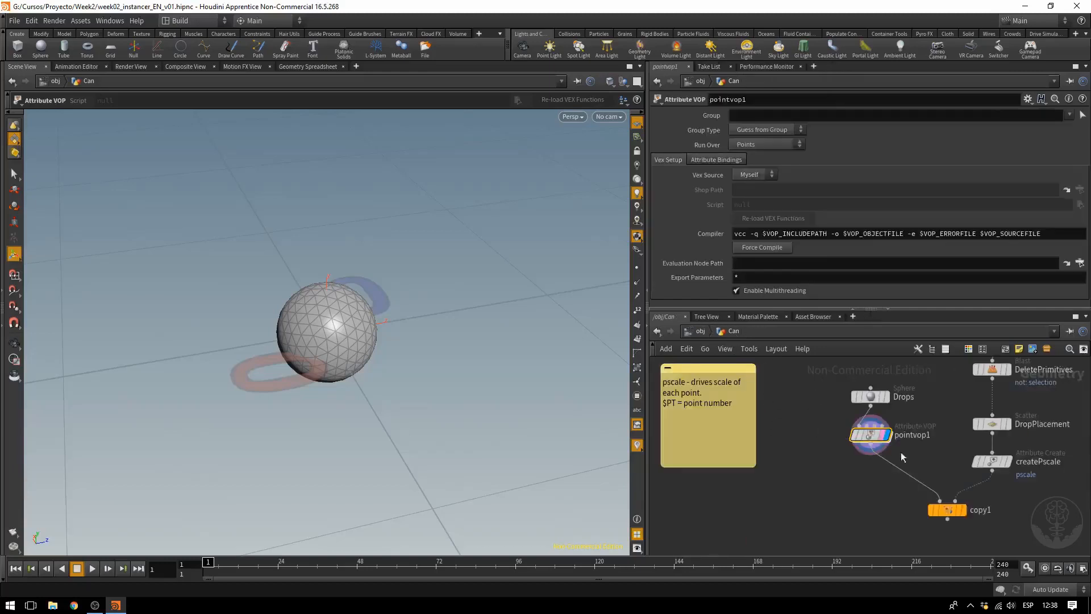
middle_click(870, 437)
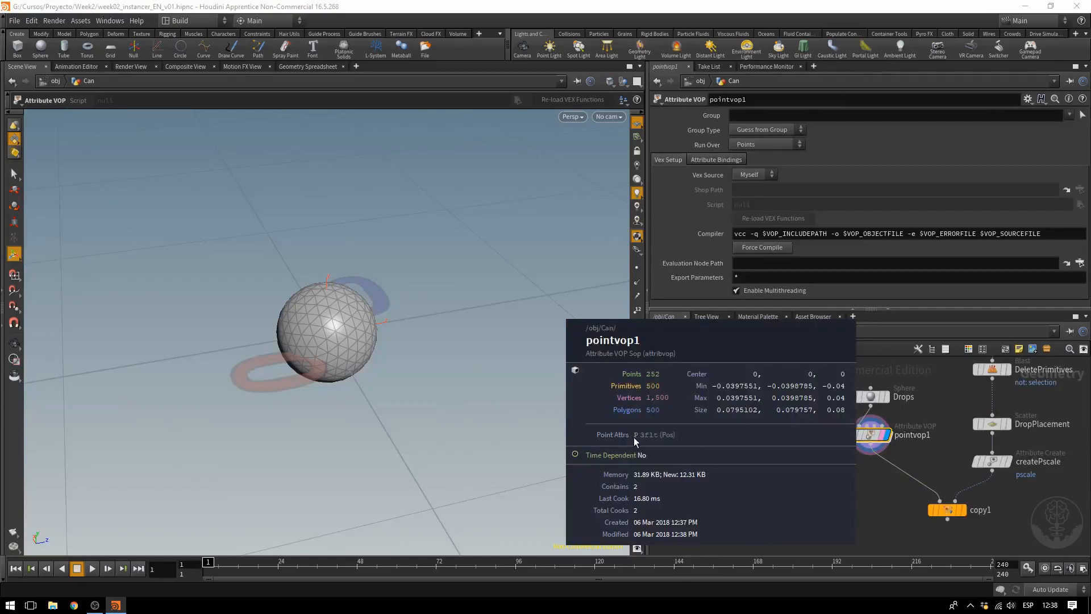
Step: Inside the pointvop1 network, add a Turbulent Noise node fed by the P output of geometryvopglobal1 and align it beside that node
double_click(870, 435)
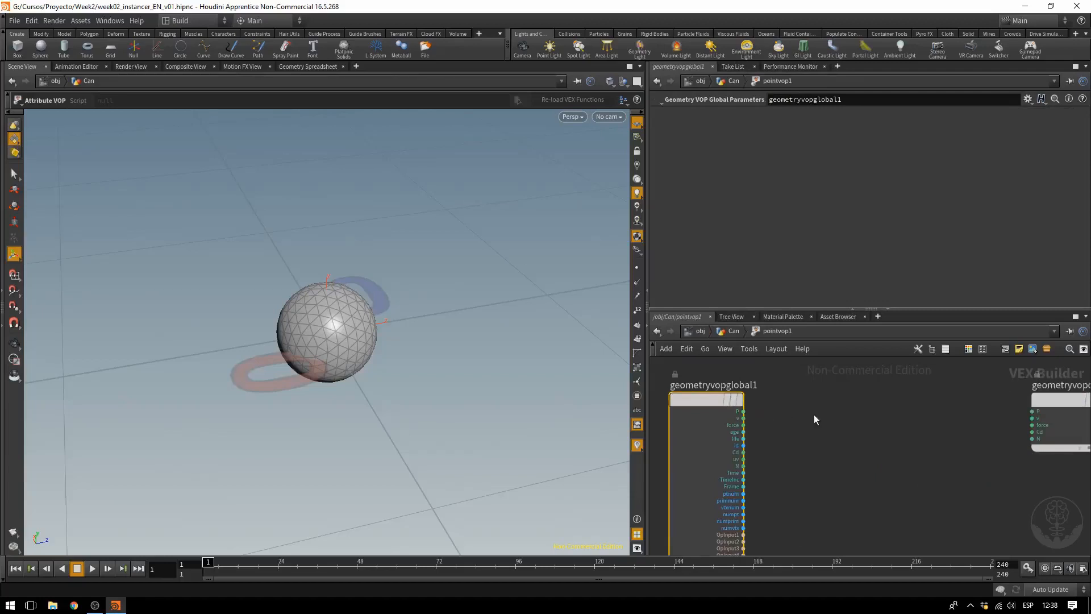
click(743, 411)
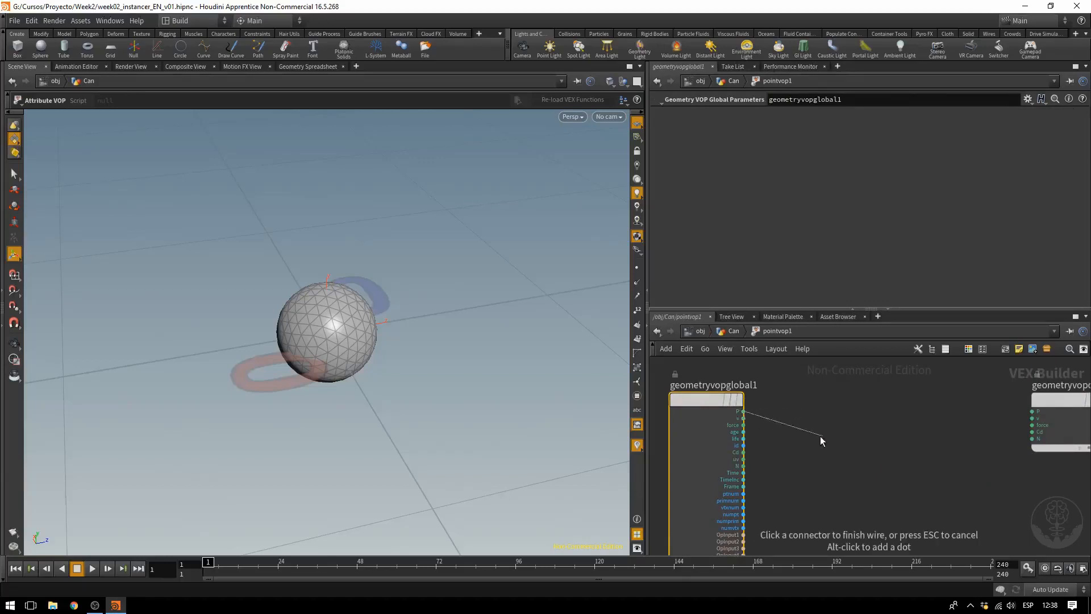
key(Tab)
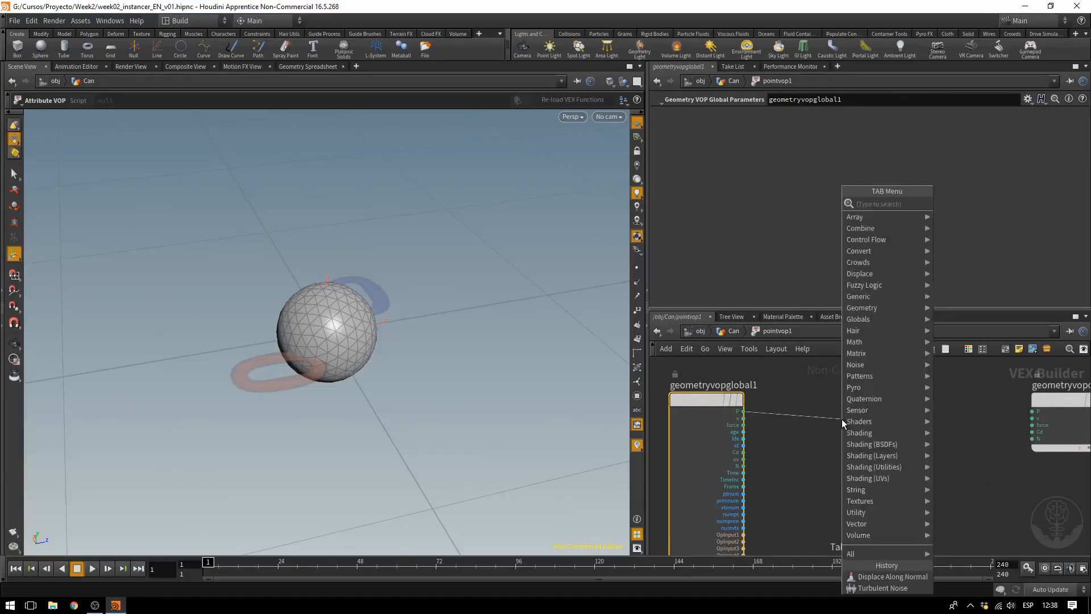
text(tur)
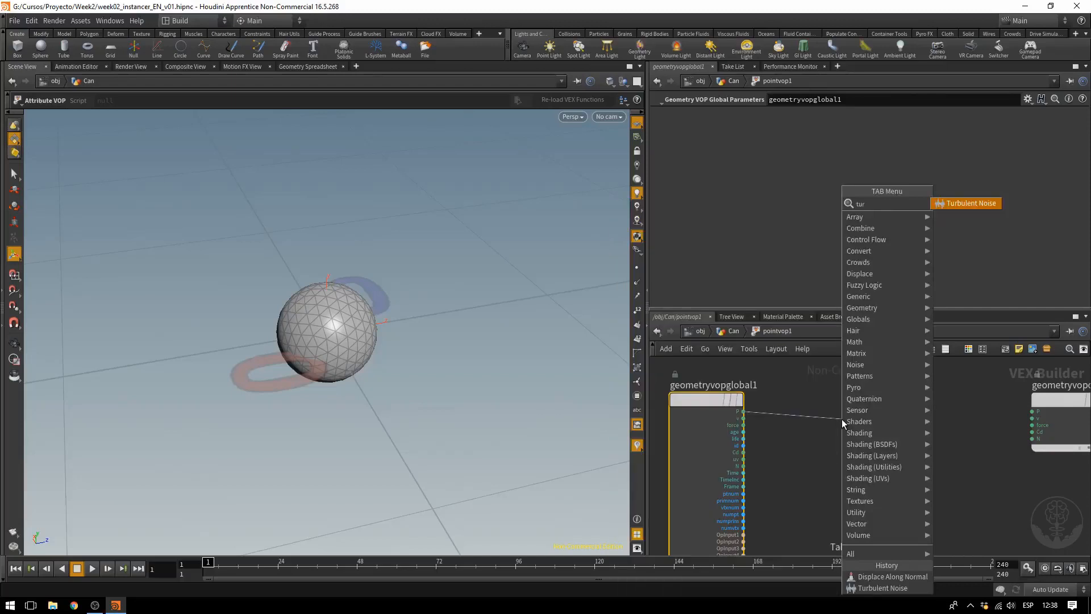
key(Return)
click(841, 419)
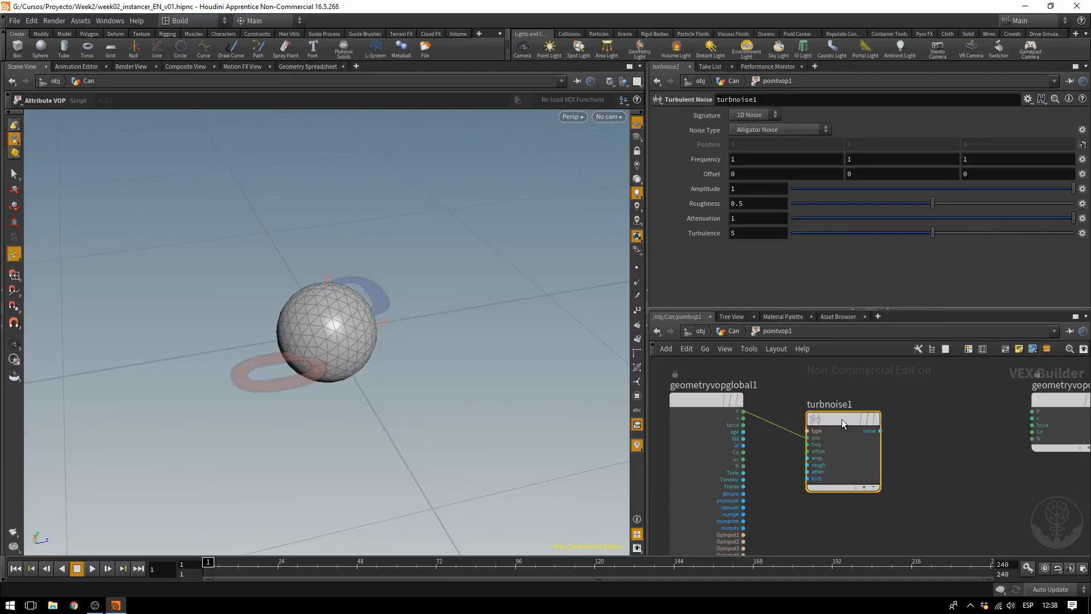
drag(841, 418, 834, 391)
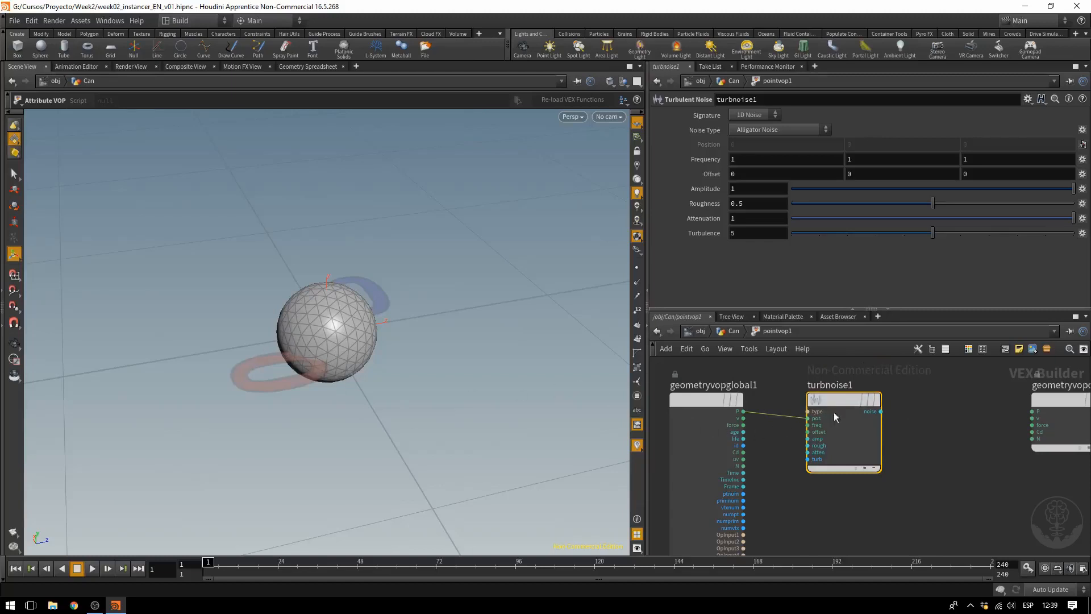
Step: Set the turbnoise1 signature to 3D Noise and review the available noise types, keeping Alligator Noise
mouse_move(830, 405)
click(748, 115)
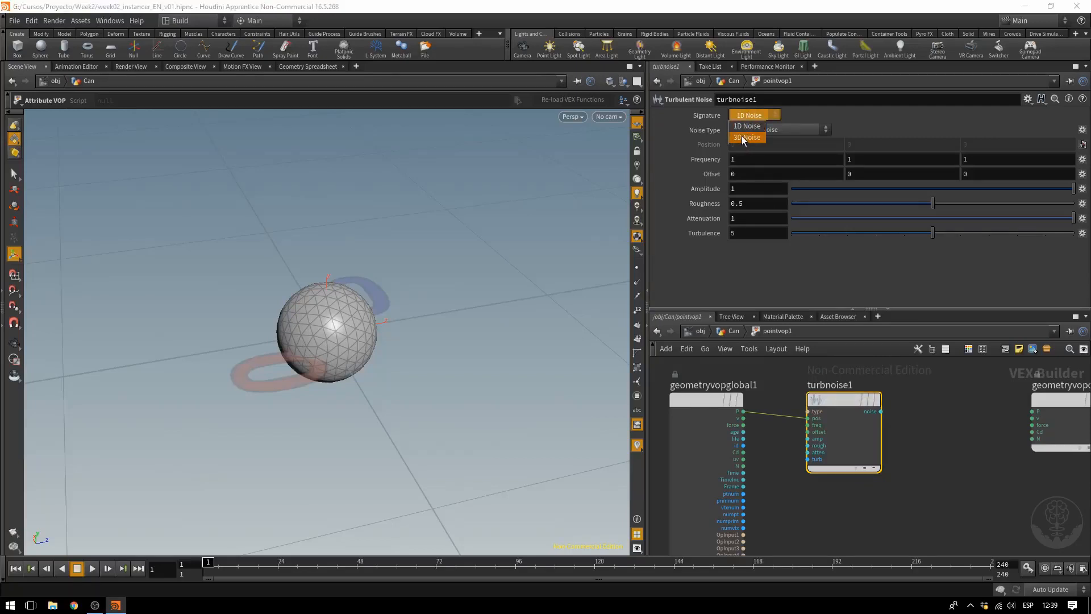
click(742, 136)
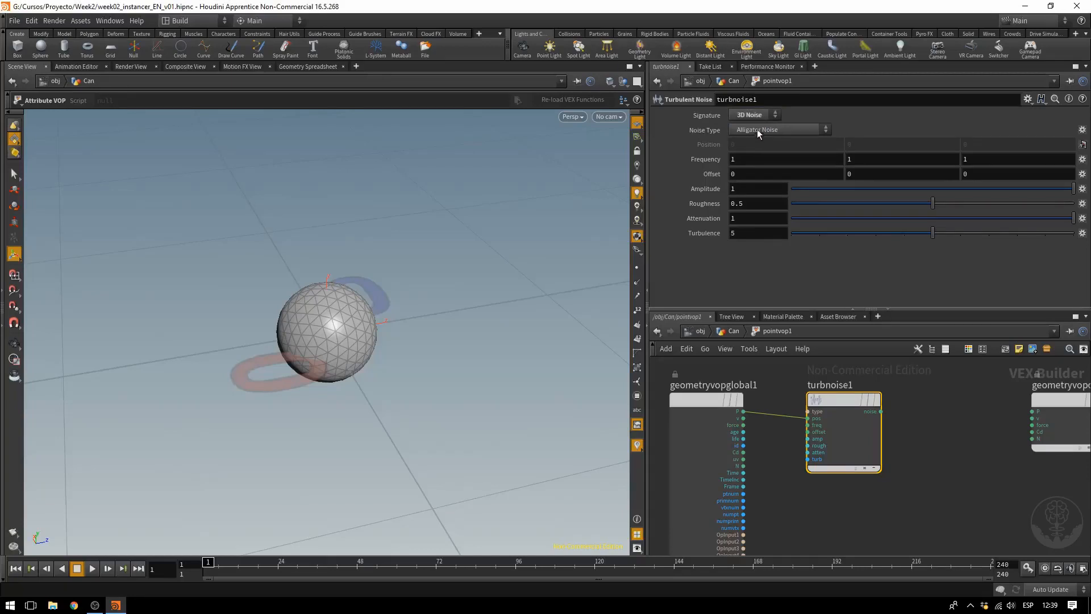
click(757, 128)
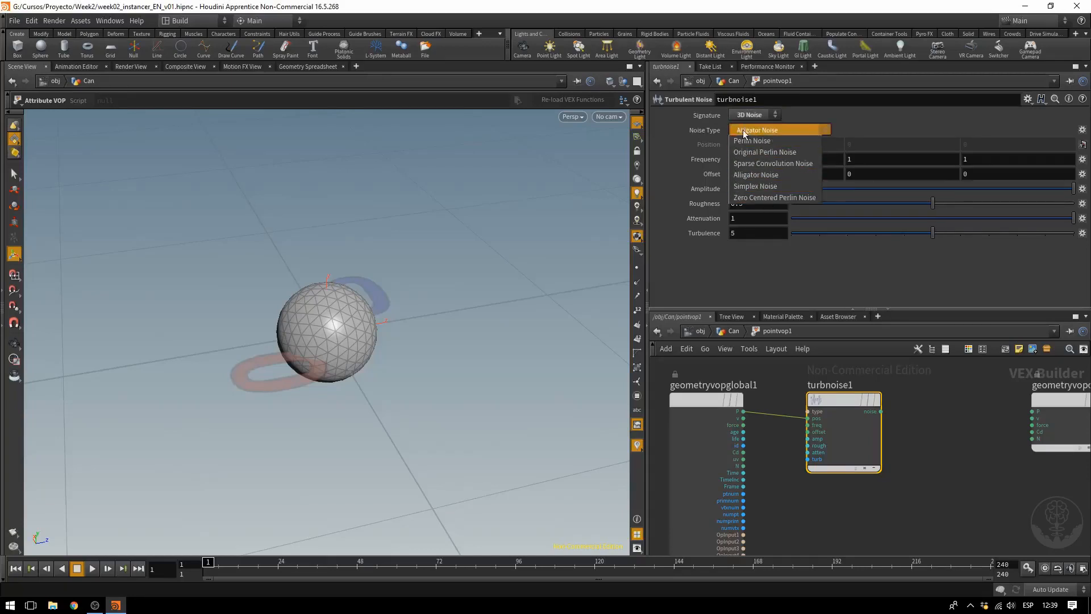
click(744, 131)
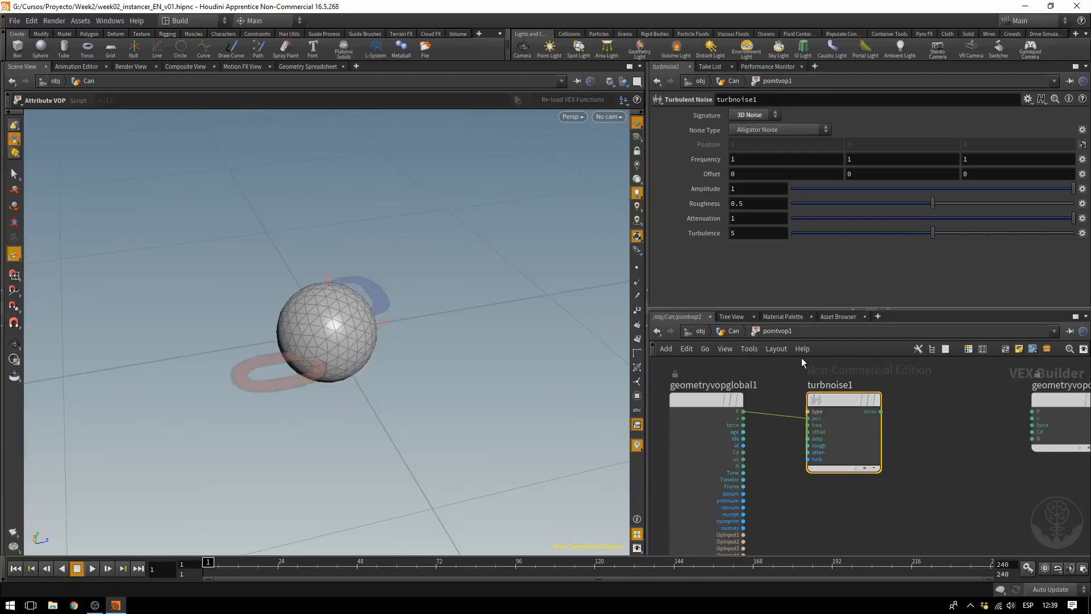
Step: Add a Displace Along Normal node and place it between turbnoise1 and the geometry output node
middle_drag(926, 407, 900, 413)
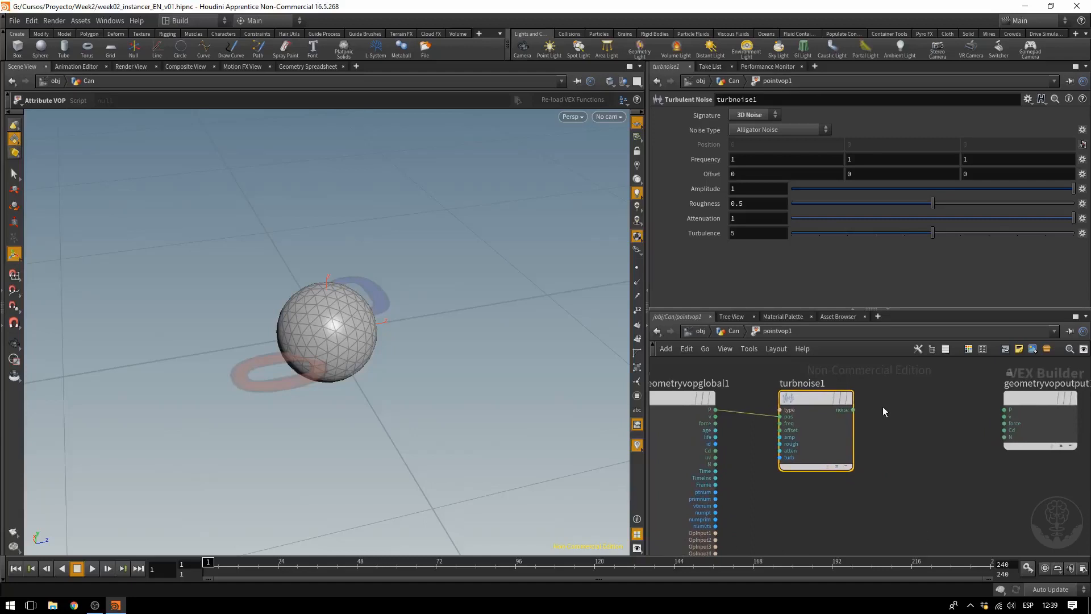
key(Tab)
text(displ)
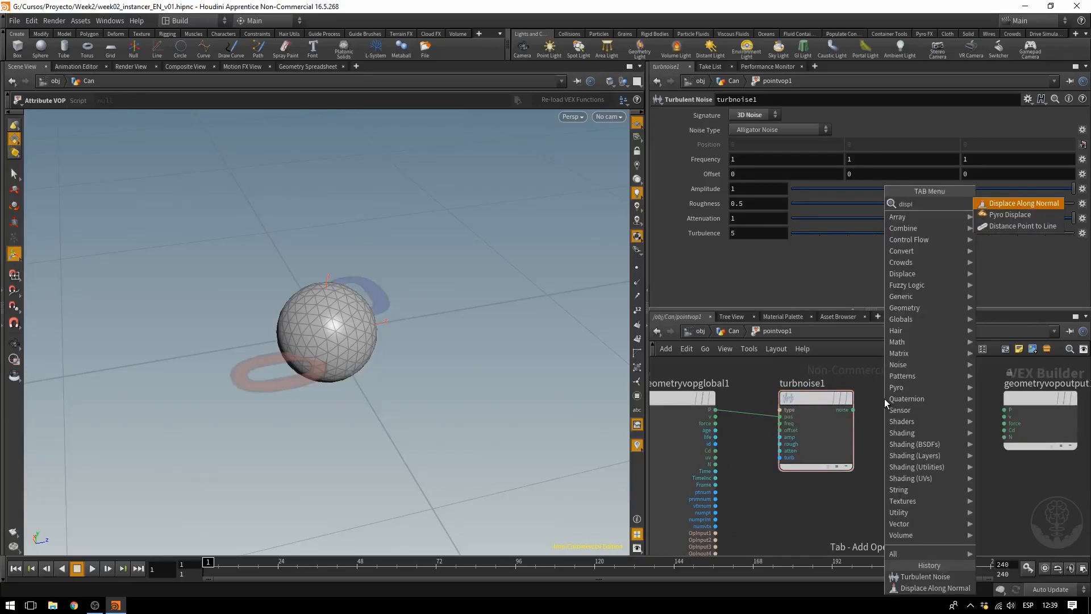
key(Return)
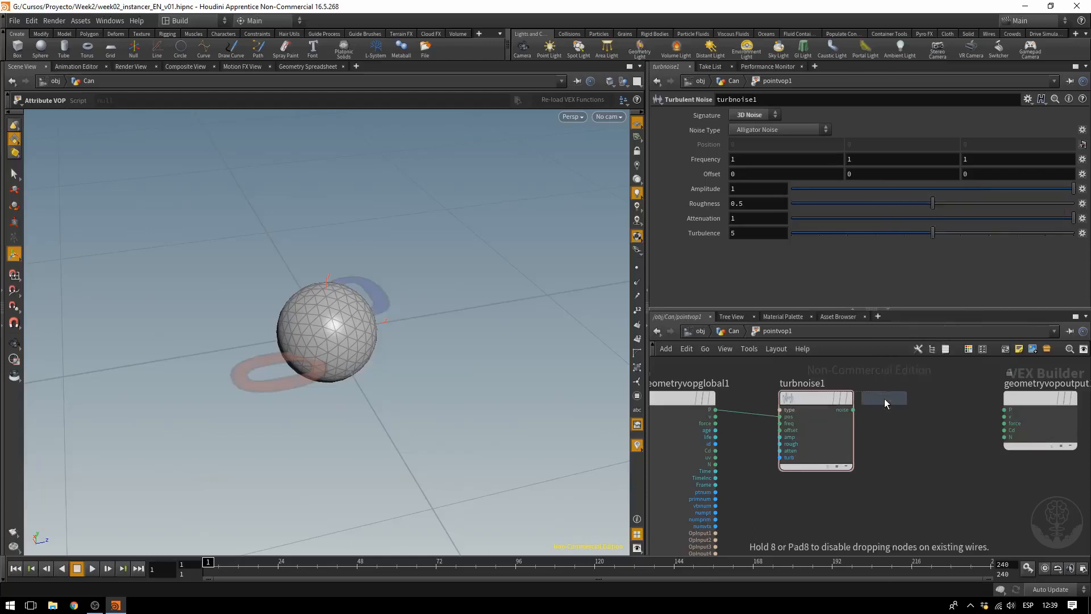
click(895, 421)
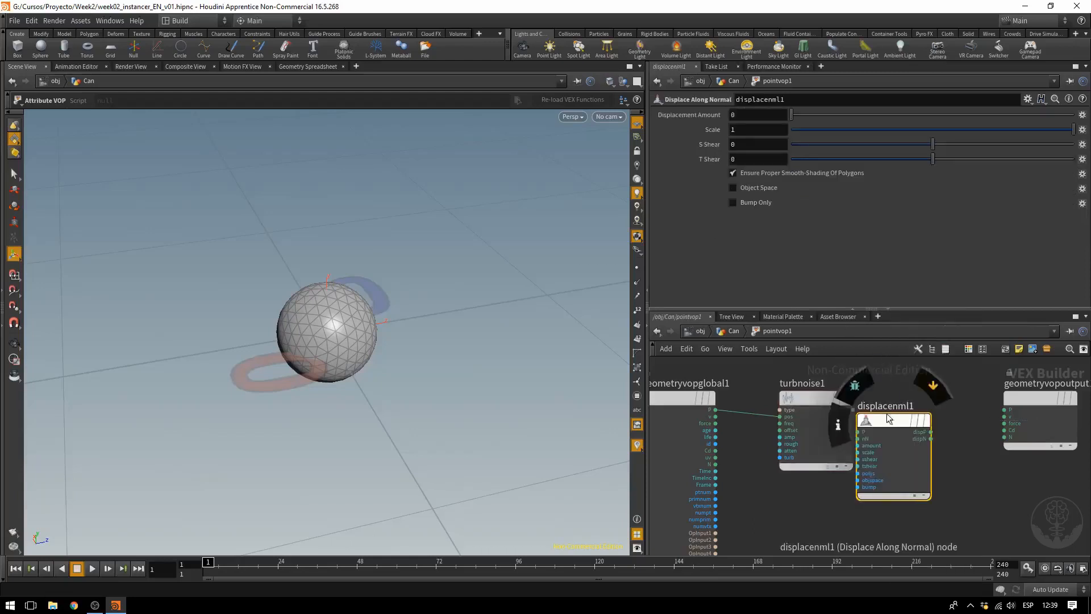
drag(892, 420, 913, 396)
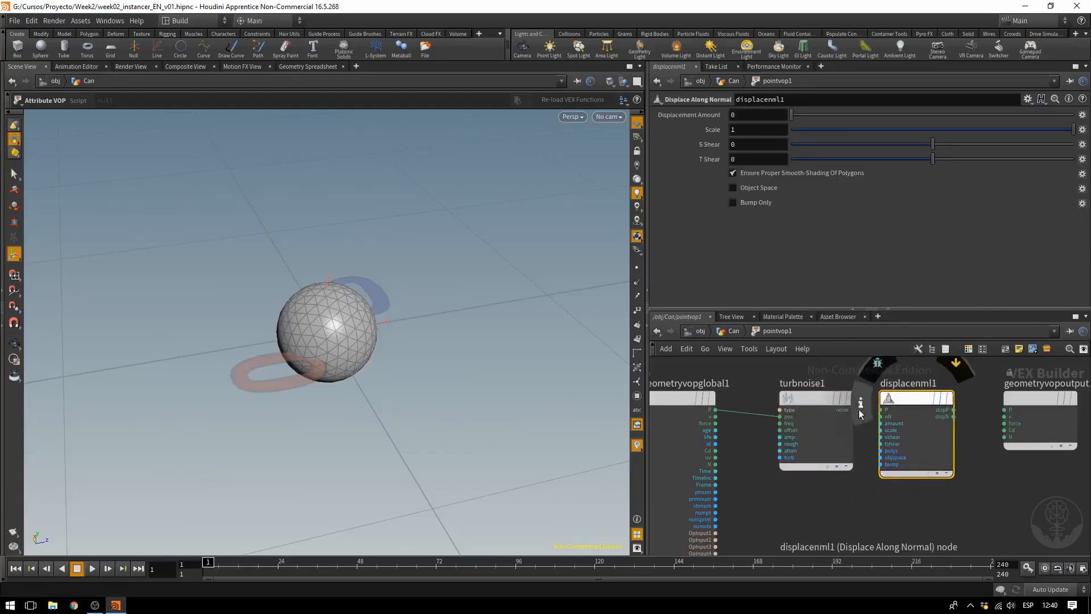
Step: Wire the turbnoise1 noise output to the displacenml1 amount input, and its dispP output to P on geometryvopoutput1
click(853, 410)
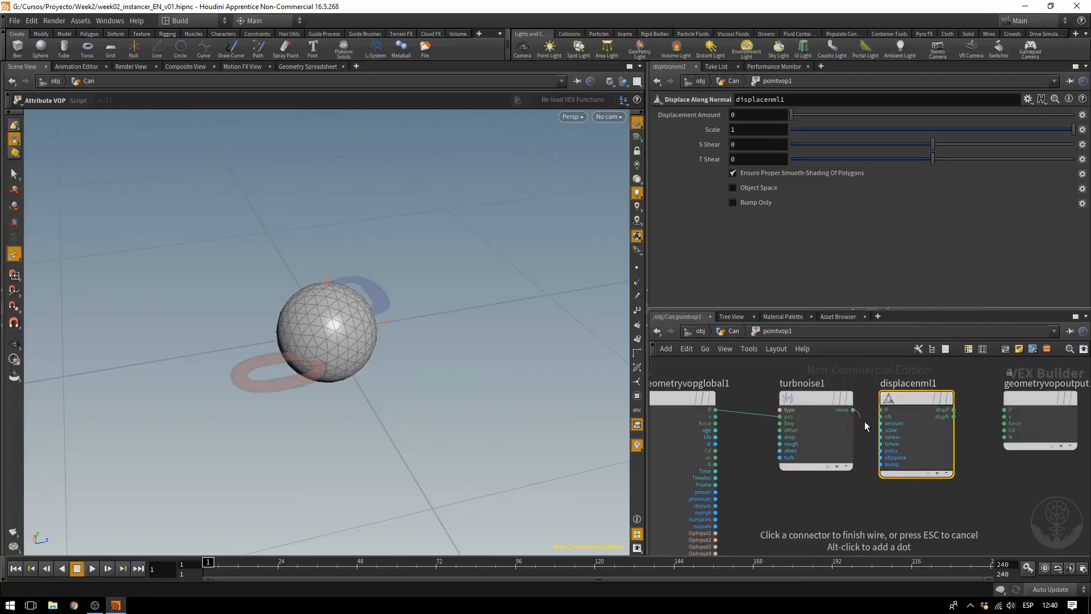
click(881, 424)
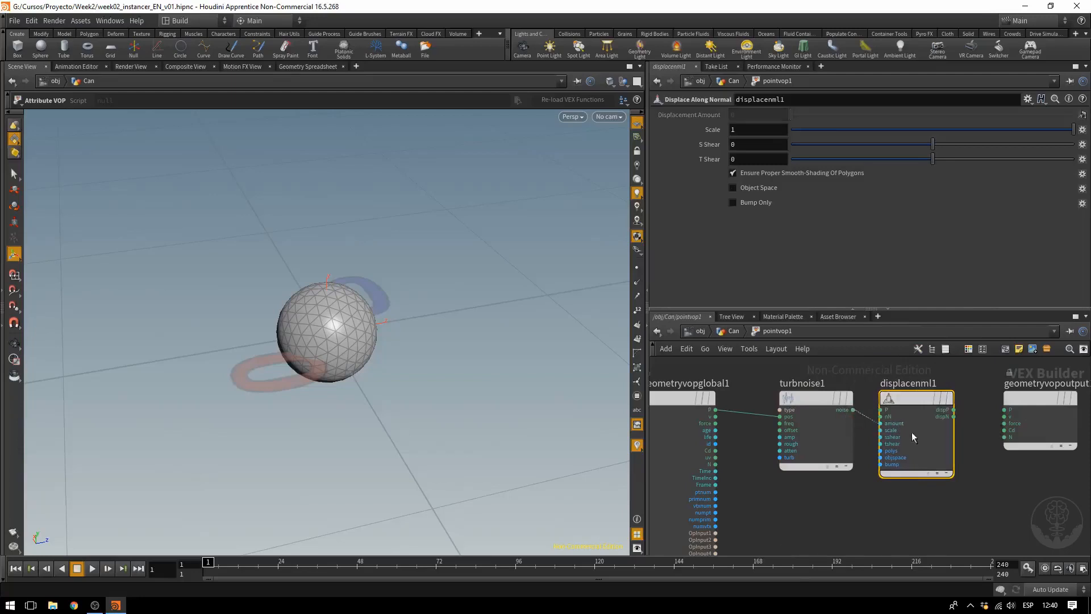
click(954, 409)
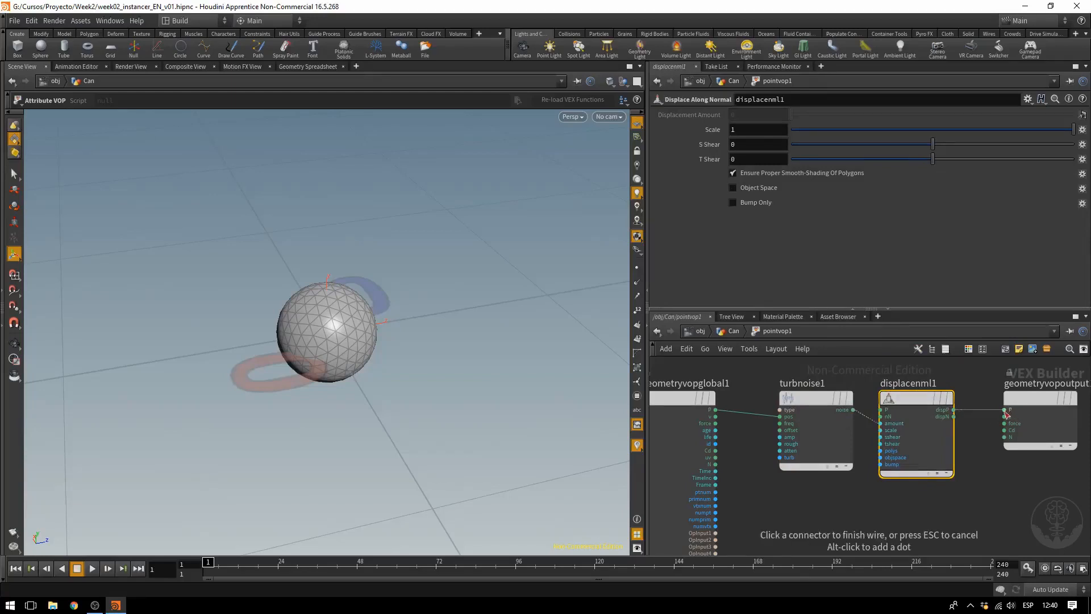
click(1006, 410)
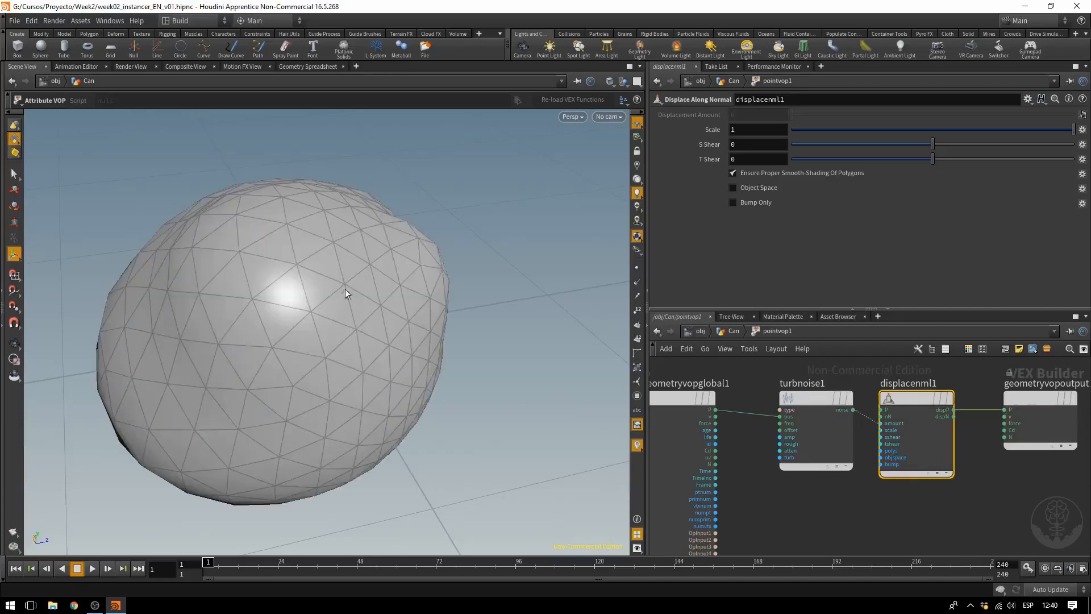
Step: Set the turbnoise1 frequency to 2 and offset to 1.3 on all three axes, and the amplitude to 0.5
alt+drag(428, 265, 424, 312)
alt+right_drag(424, 312, 239, 244)
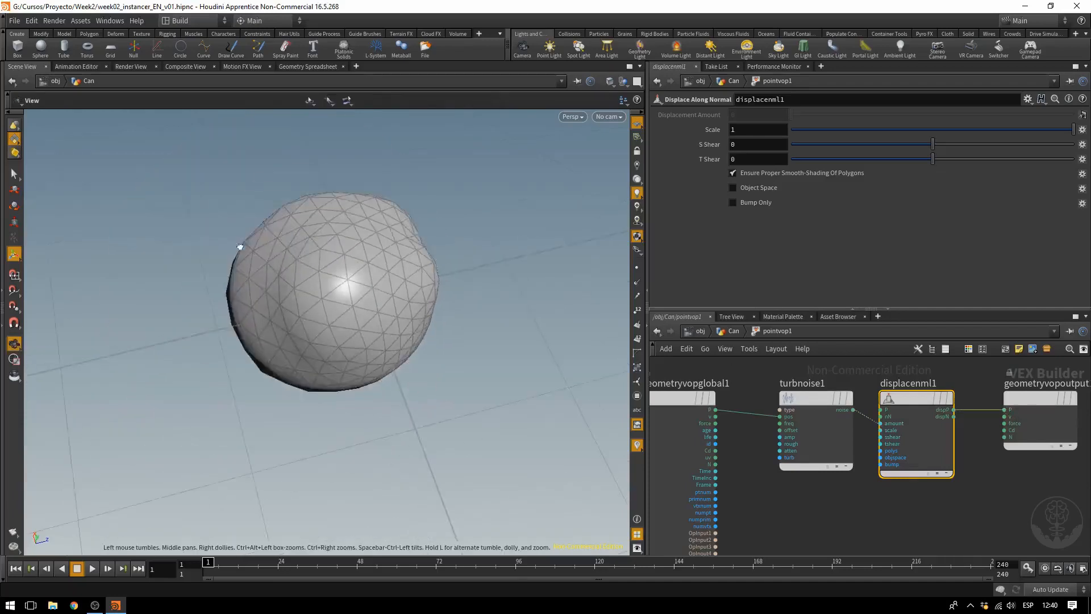
alt+drag(239, 244, 472, 285)
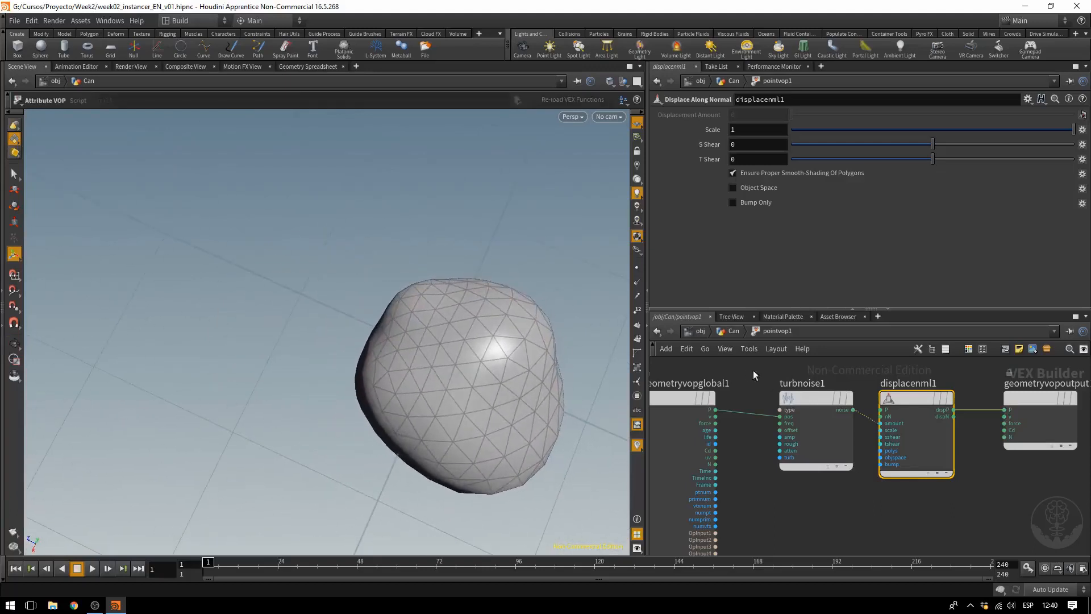
click(809, 400)
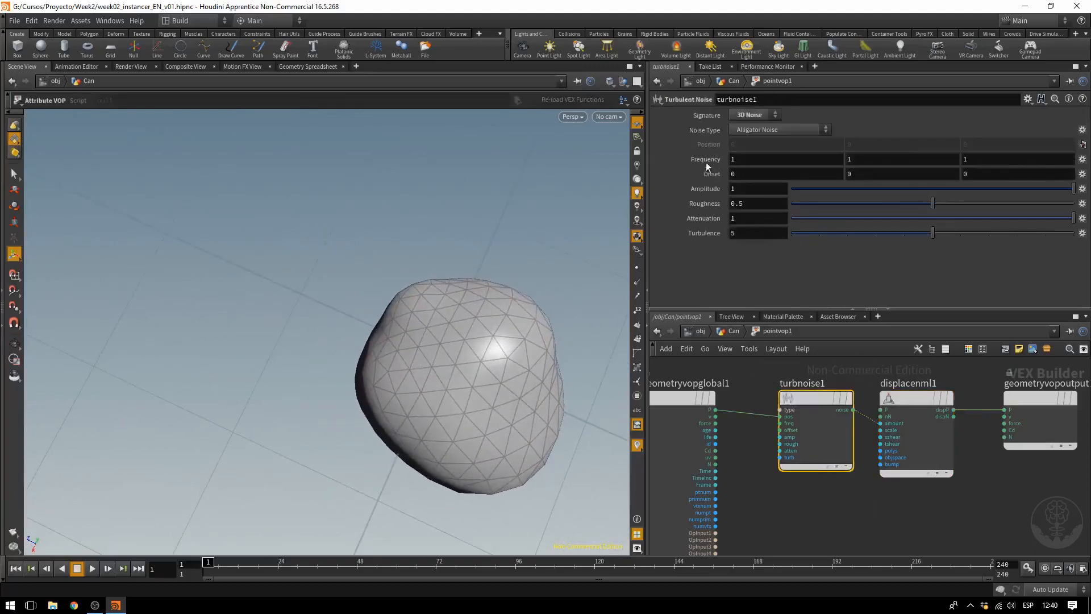
mouse_move(706, 162)
middle_down()
mouse_move(784, 173)
mouse_move(696, 172)
middle_up()
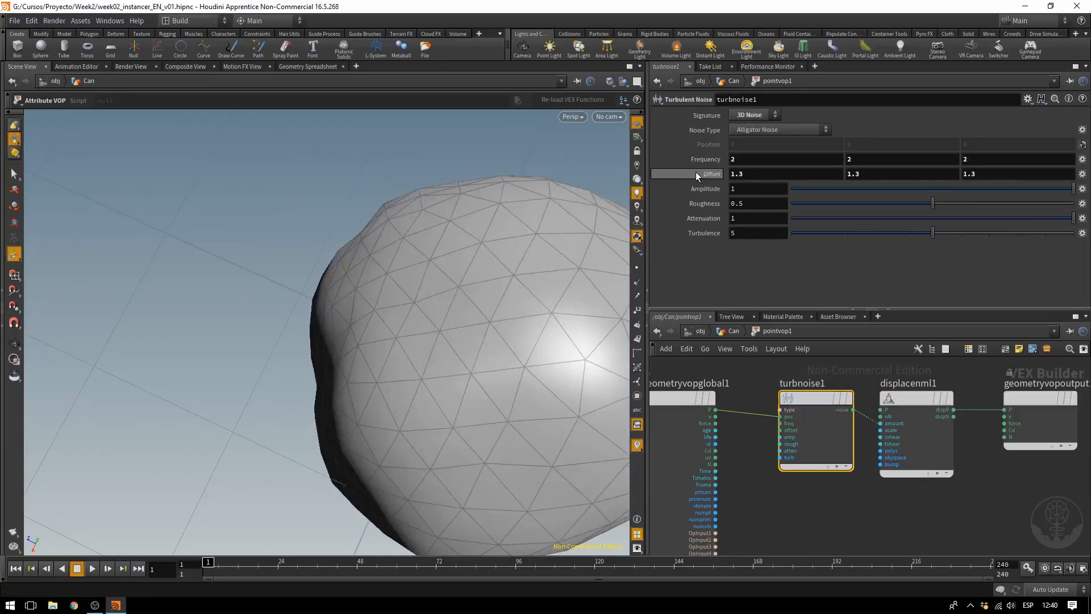
click(778, 190)
text(0.5)
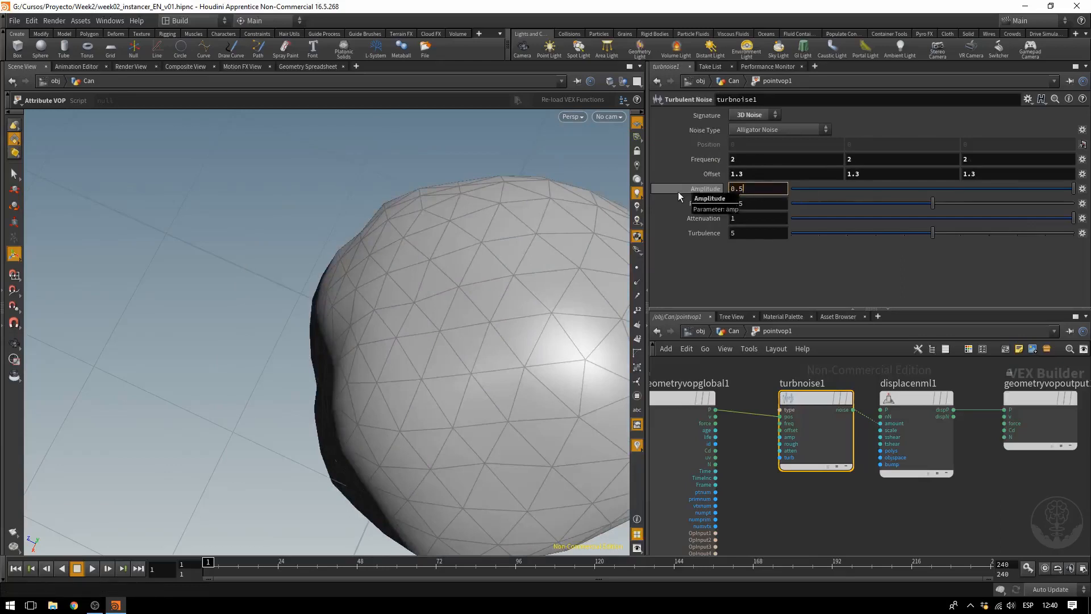
key(Return)
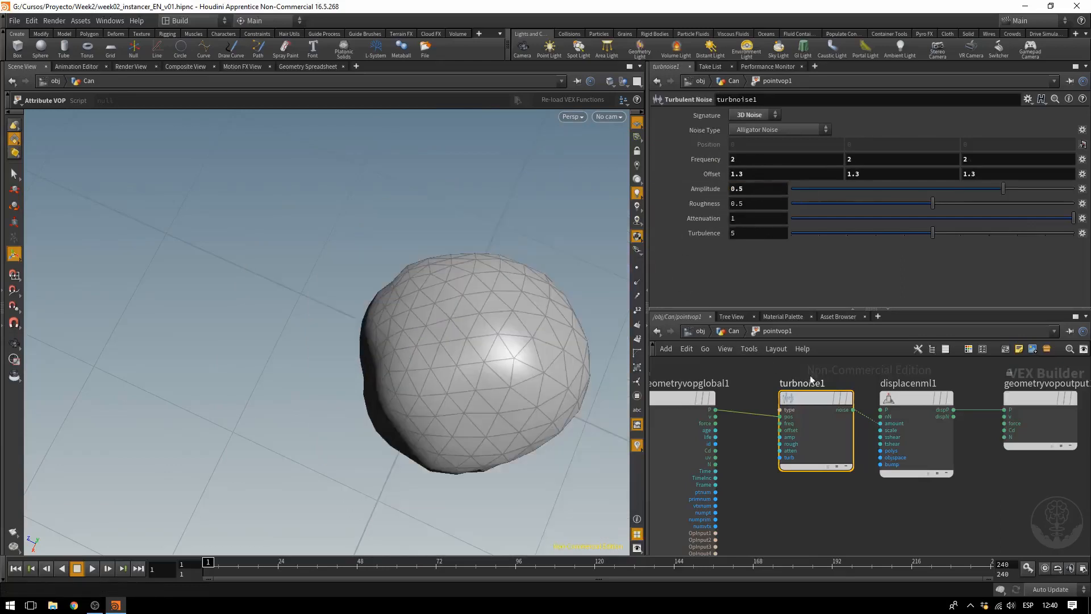
Step: Space the turbnoise1 and displacenml1 nodes slightly farther apart and view the displaced drop from another angle
drag(801, 396, 785, 397)
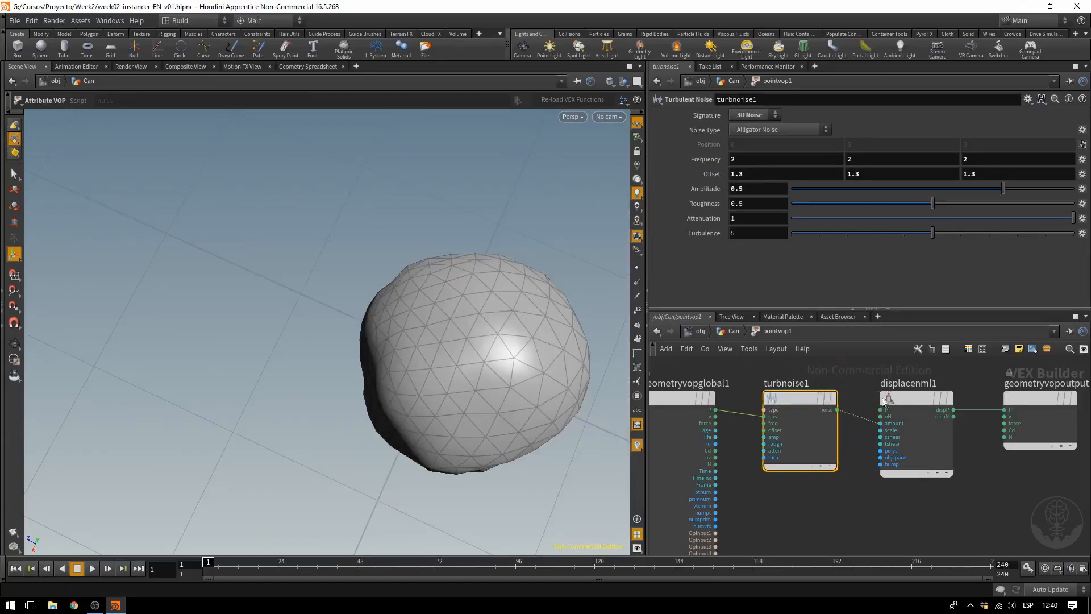
drag(910, 397, 913, 396)
alt+middle_drag(368, 238, 340, 225)
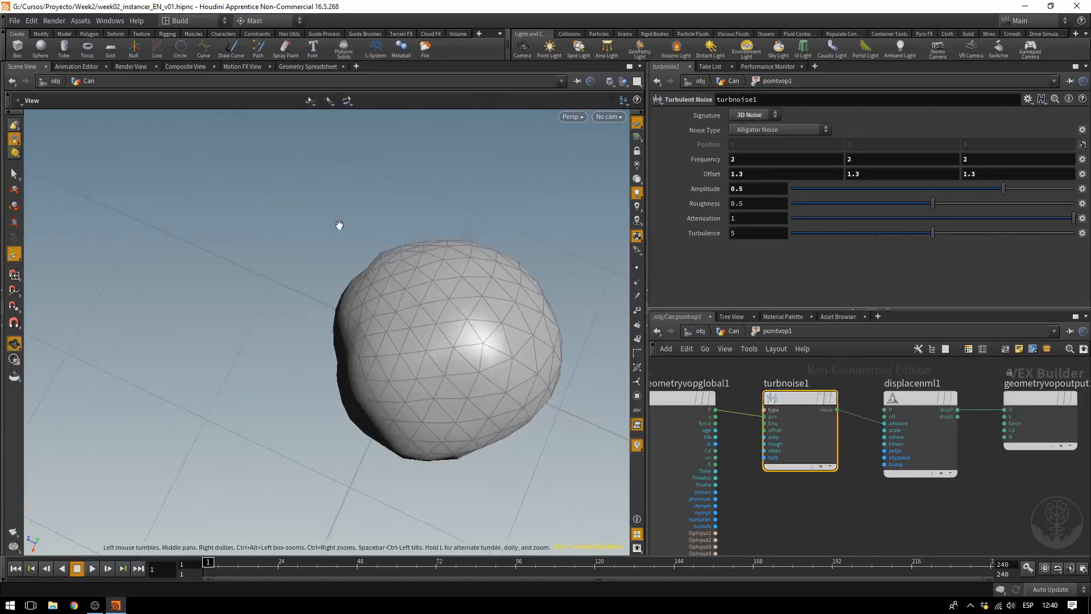
drag(339, 225, 534, 276)
Step: Return to the Can network, display and select copy1, and inspect the displaced drops copied around the whole can
click(732, 331)
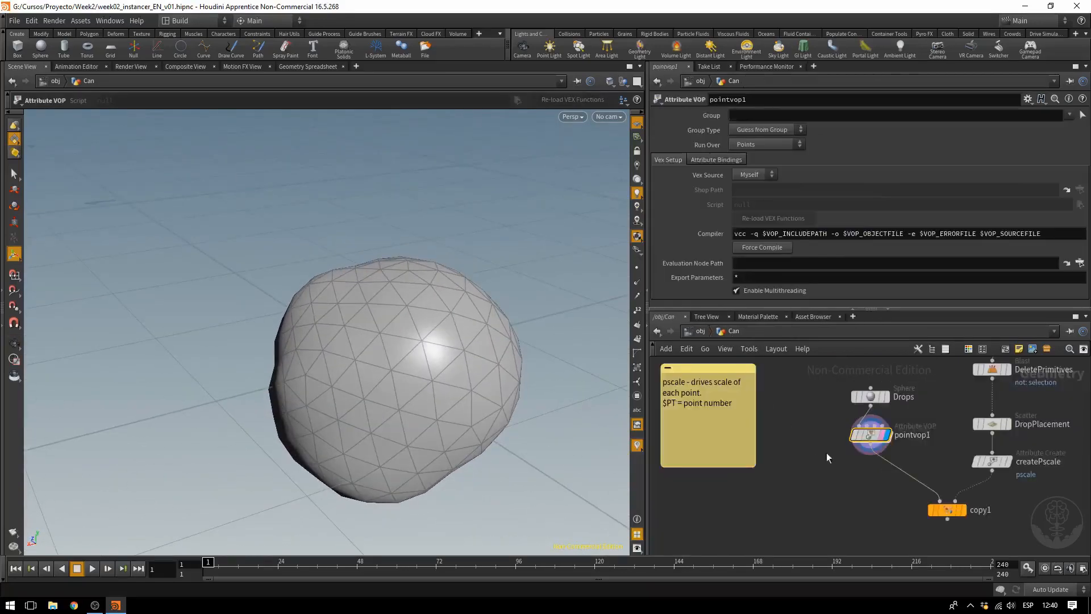
mouse_move(943, 508)
scroll(955, 511, up, 5)
click(964, 516)
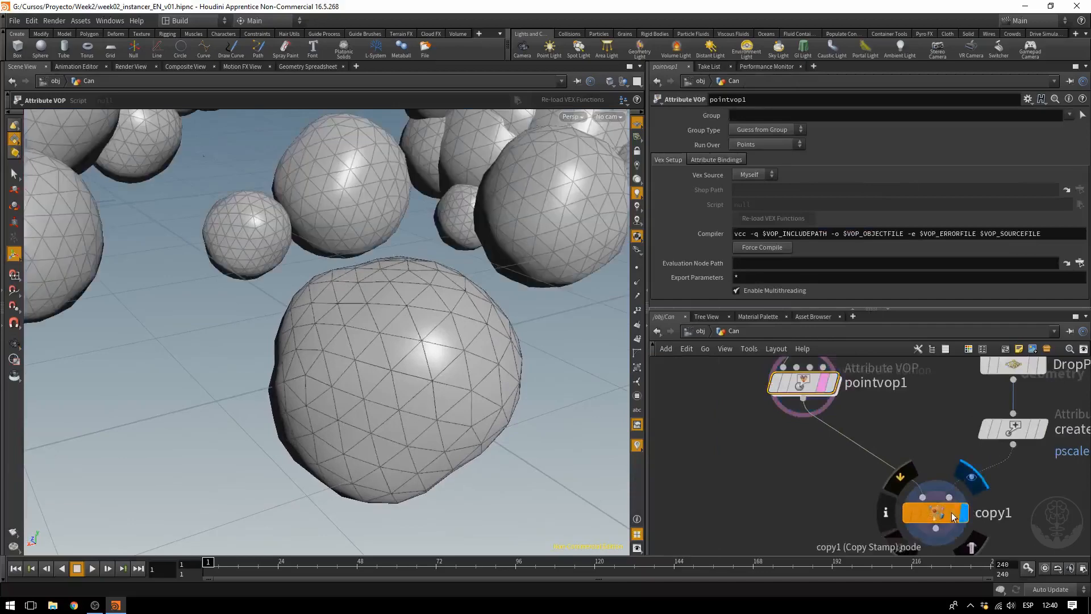
click(930, 514)
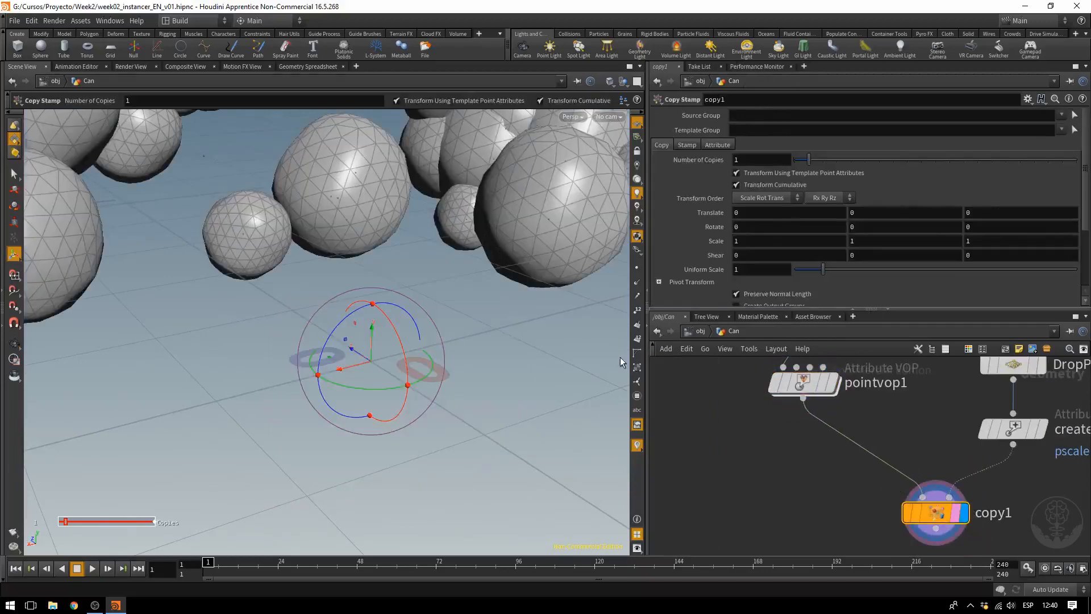
alt+right_drag(517, 254, 113, 187)
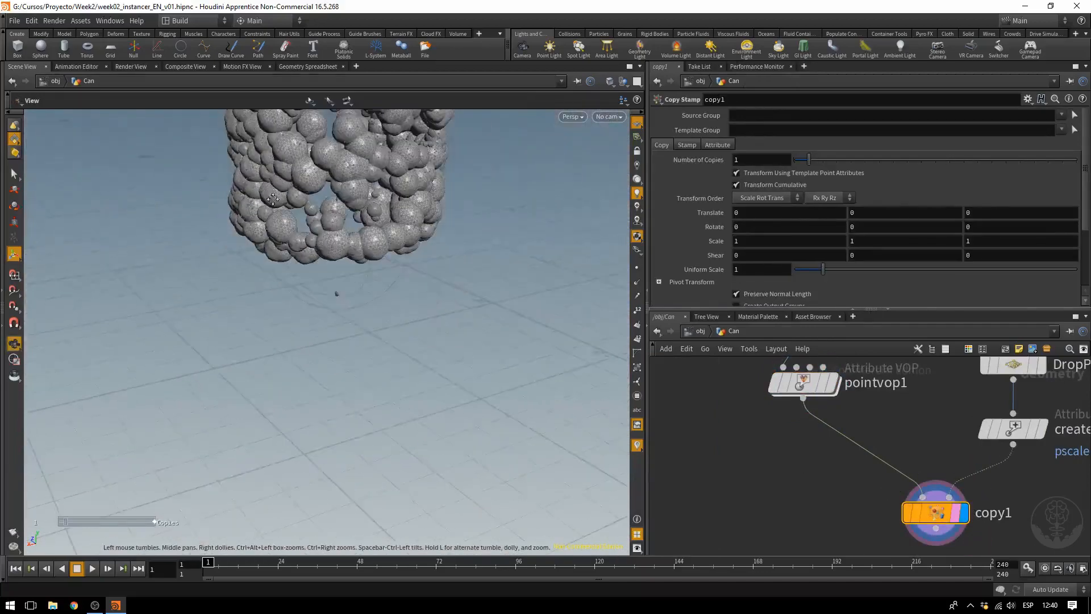
drag(273, 199, 373, 345)
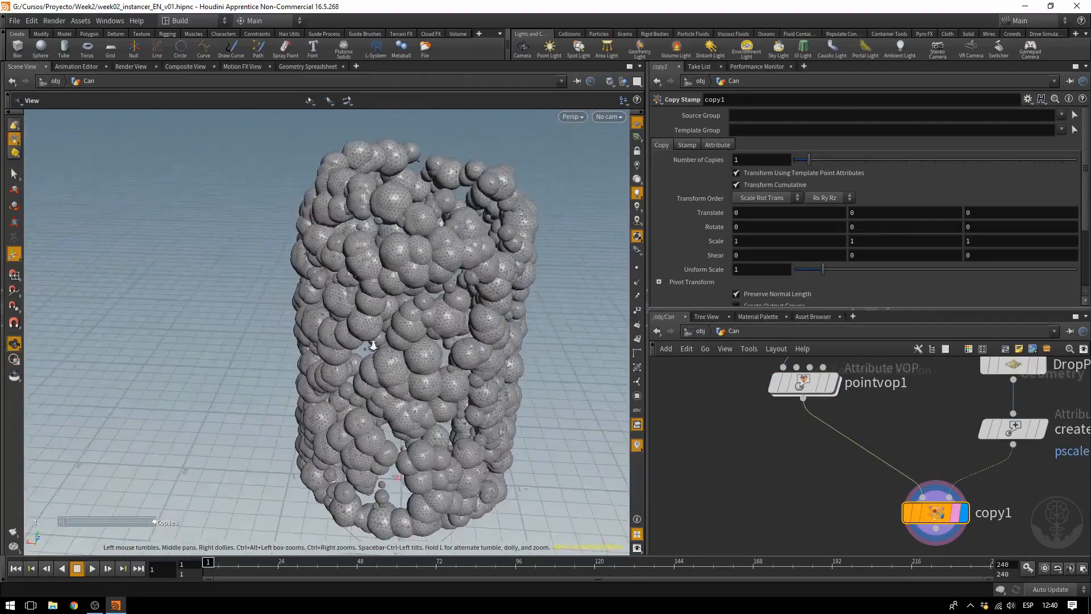
right_drag(373, 345, 460, 343)
middle_drag(478, 307, 365, 335)
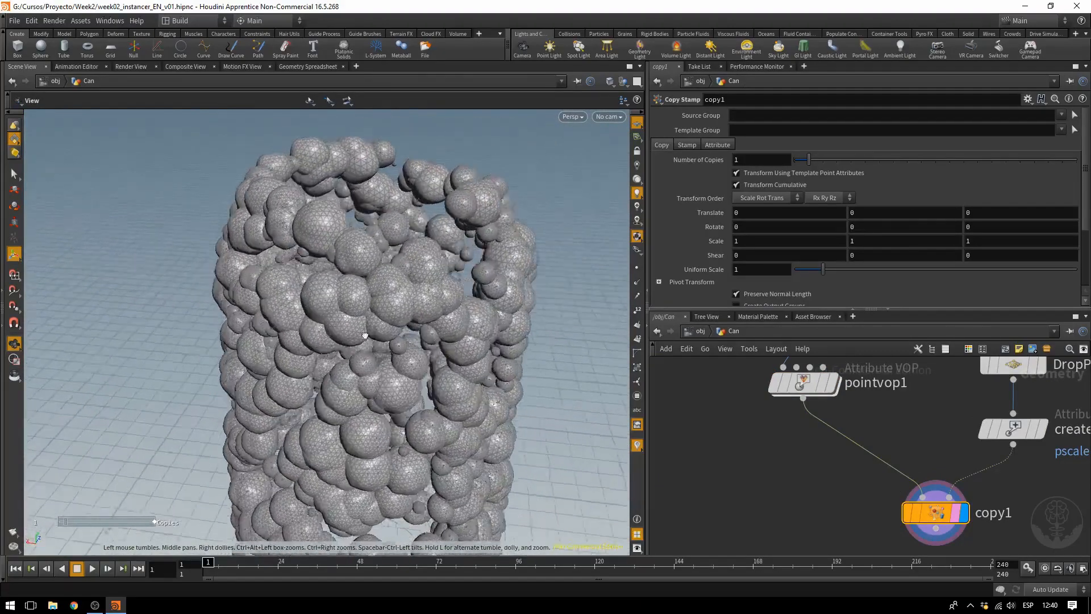
drag(365, 336, 398, 310)
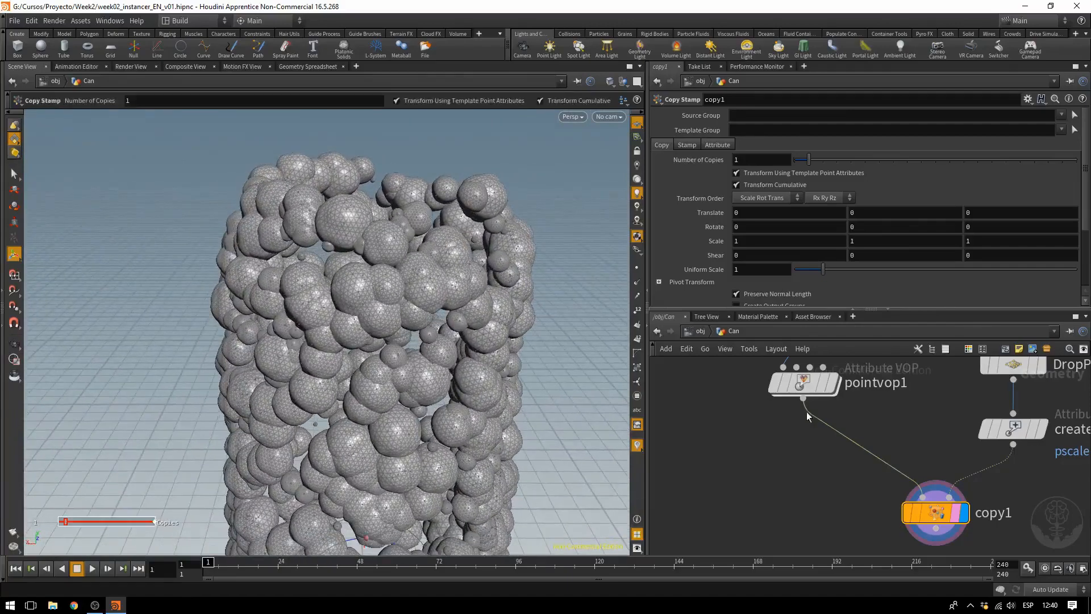
Step: Set the createPscale pscale value expression to (rand($PT)) * .1
click(1004, 428)
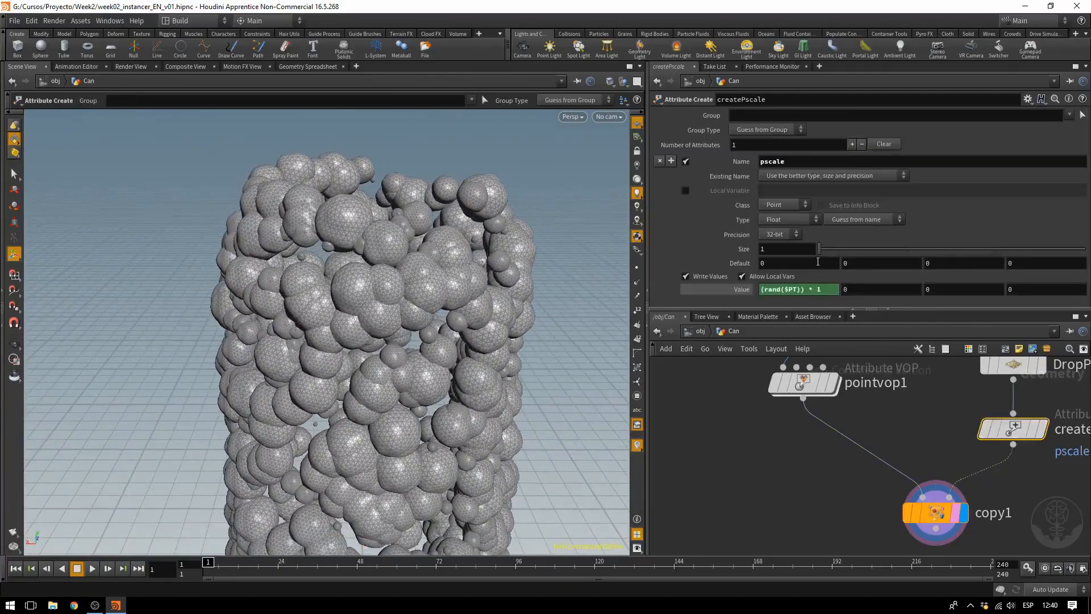
double_click(818, 291)
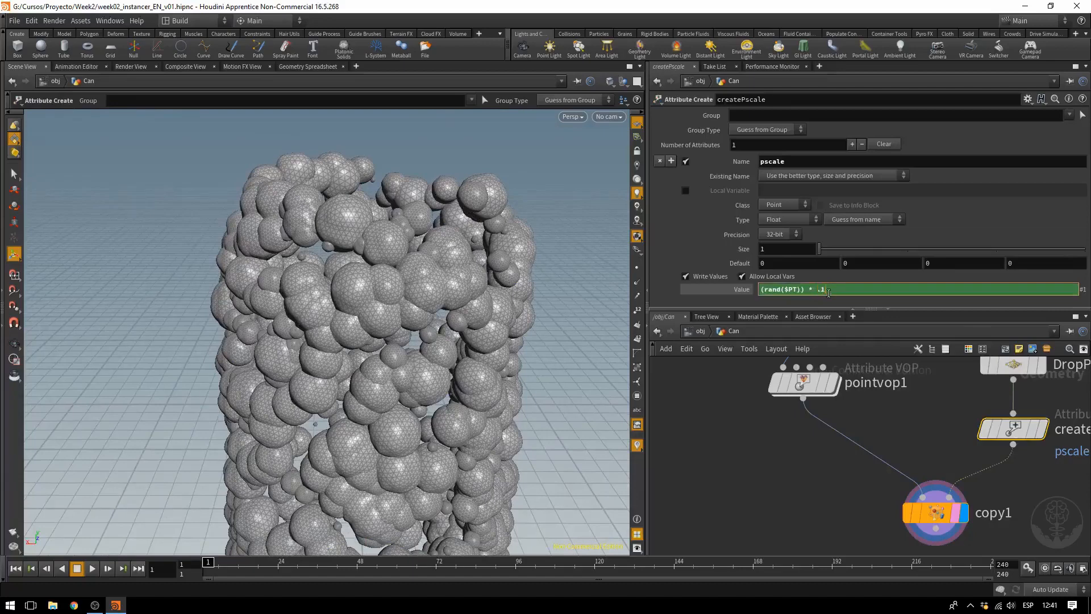
key(Return)
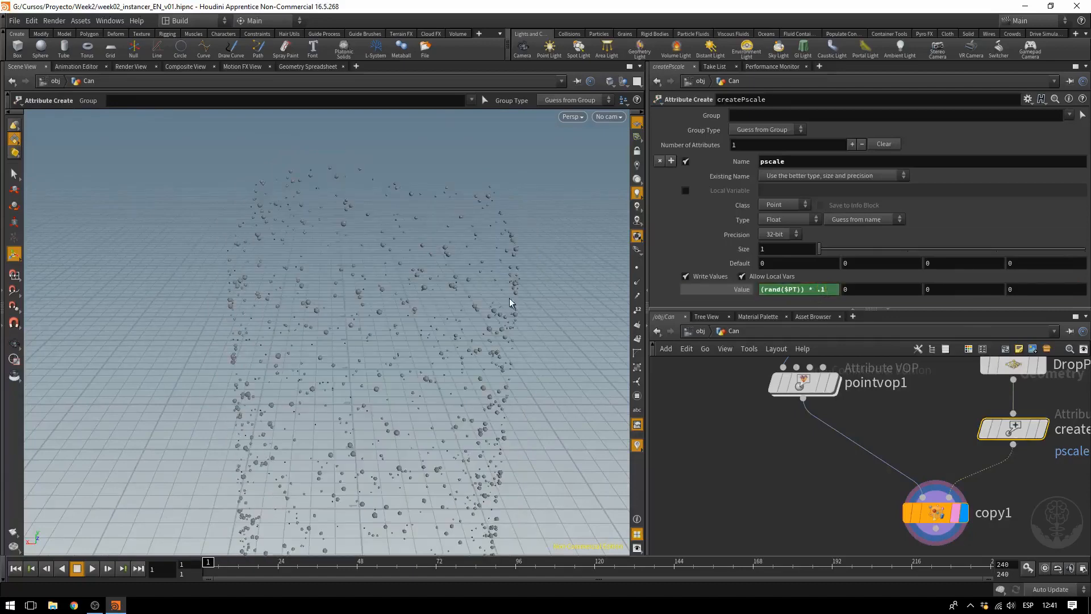
Step: Examine the size and distribution of the rescaled drops around the can from close up and several angles
alt+drag(516, 325, 441, 275)
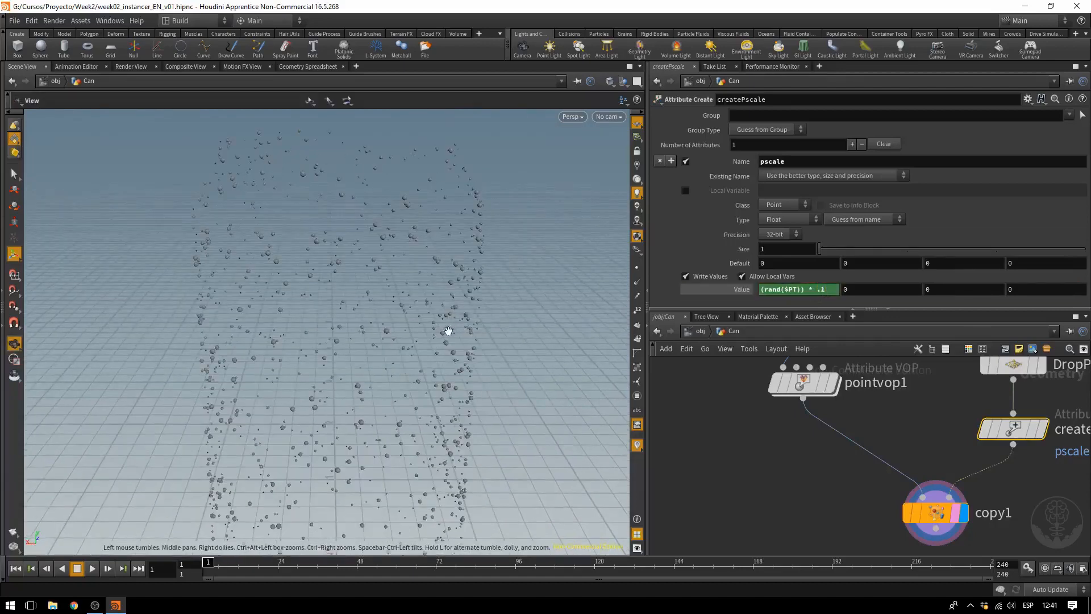
alt+drag(447, 332, 428, 341)
alt+right_drag(428, 341, 670, 371)
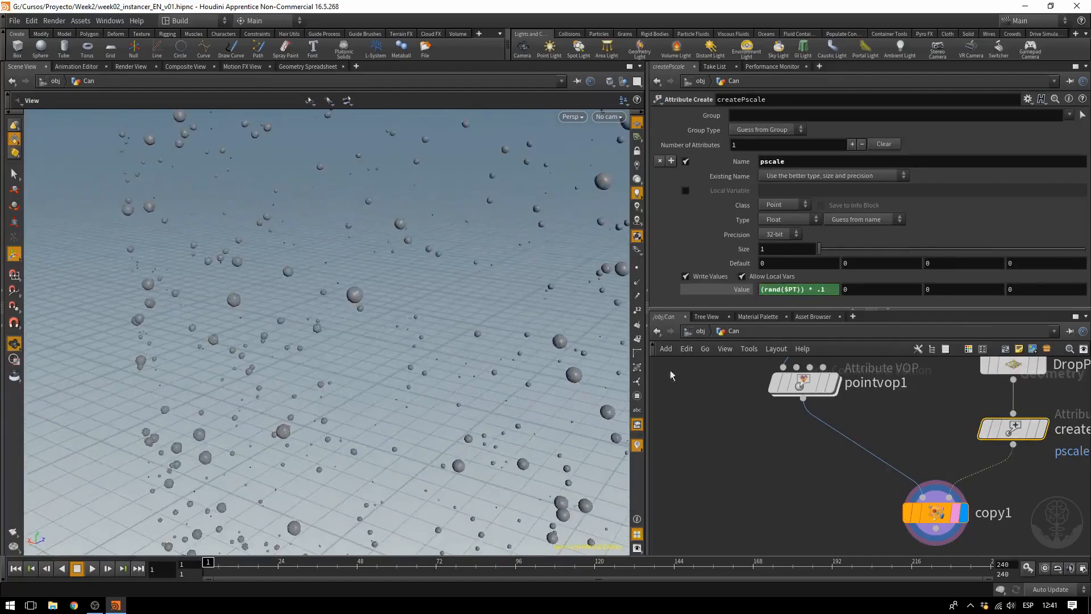
alt+middle_drag(401, 271, 296, 203)
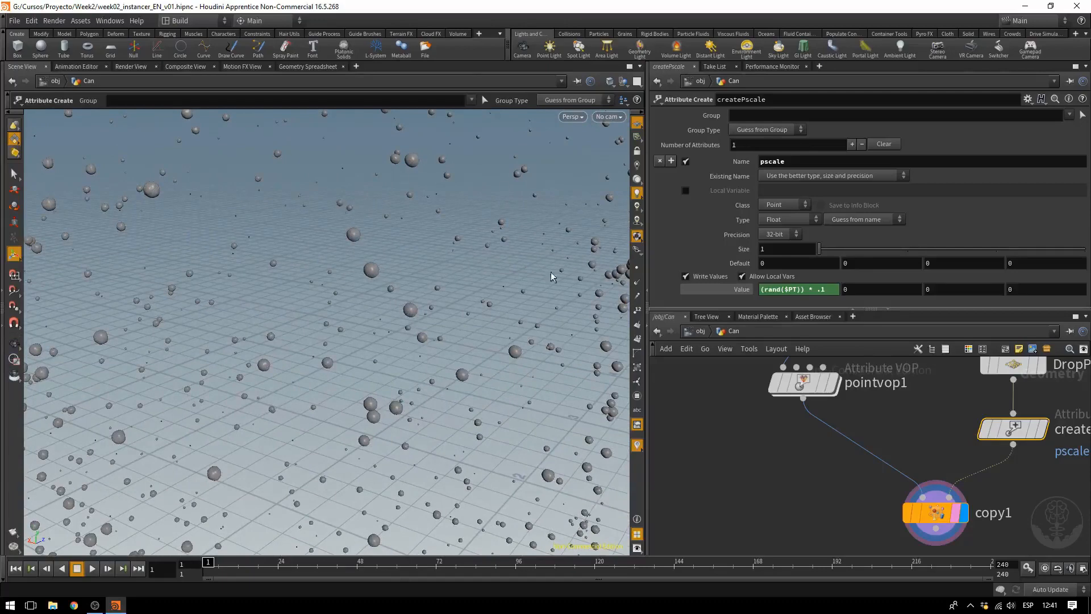
alt+middle_drag(553, 279, 382, 249)
alt+drag(382, 249, 370, 278)
alt+drag(464, 306, 263, 392)
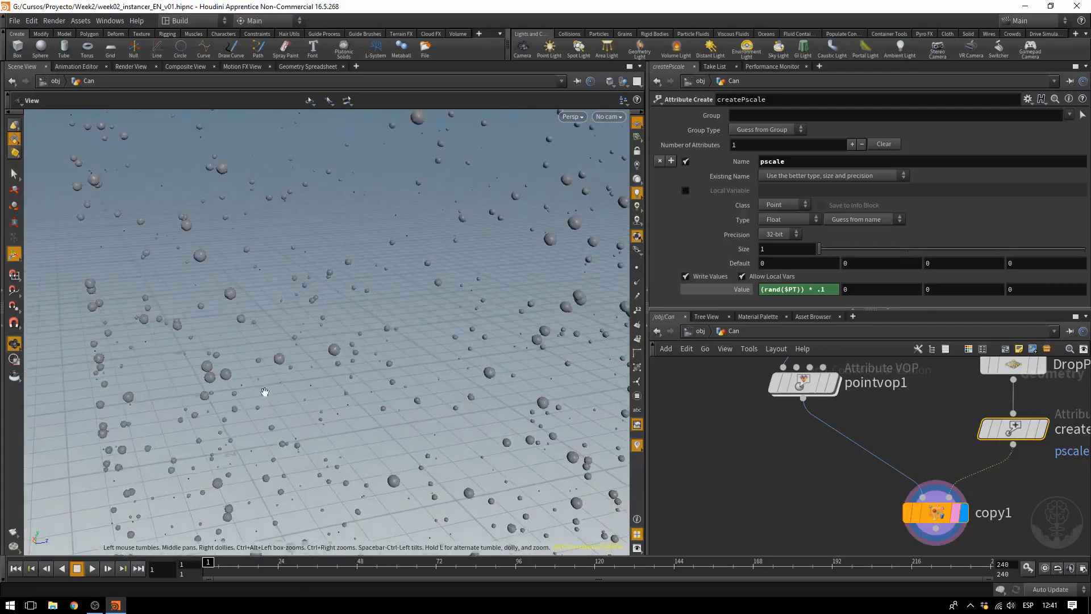
alt+drag(569, 348, 370, 306)
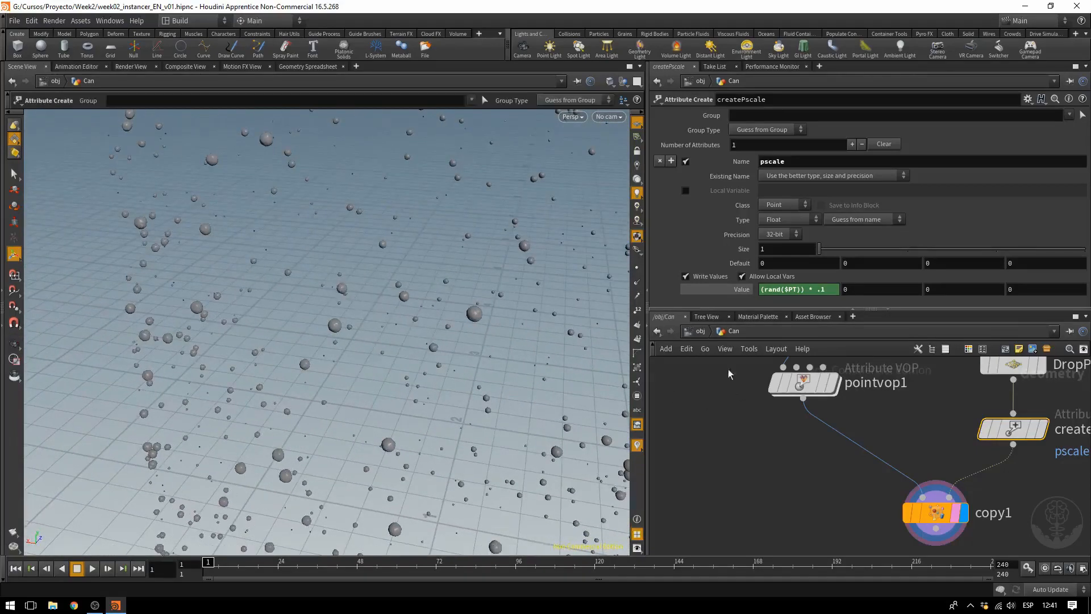
Step: Select the pointvop1 node and enlarge the area showing its parameters
mouse_move(800, 387)
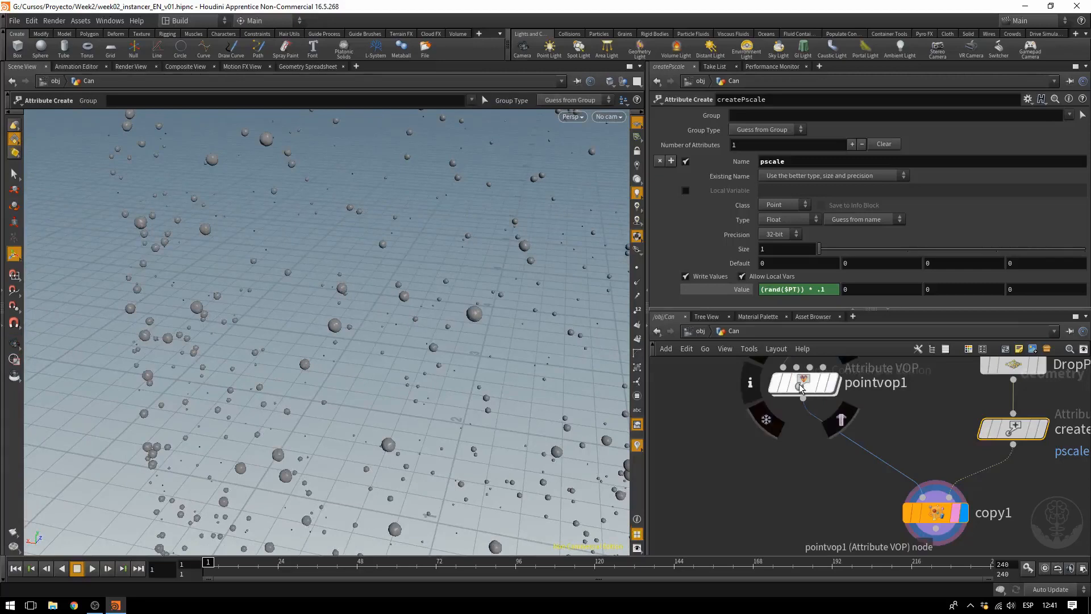
click(801, 388)
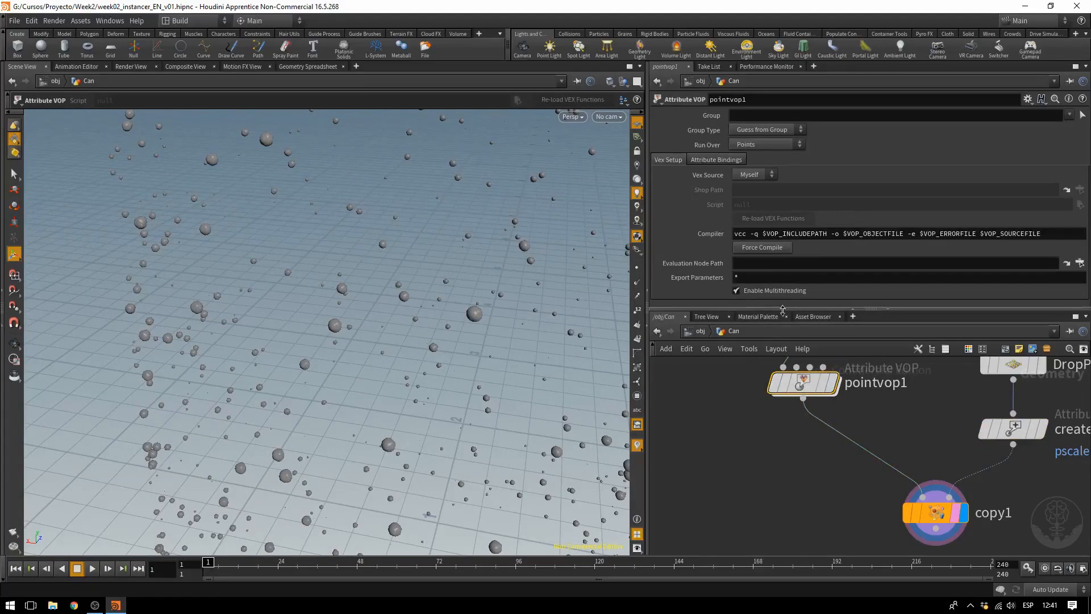
drag(787, 310, 788, 316)
drag(788, 353, 786, 342)
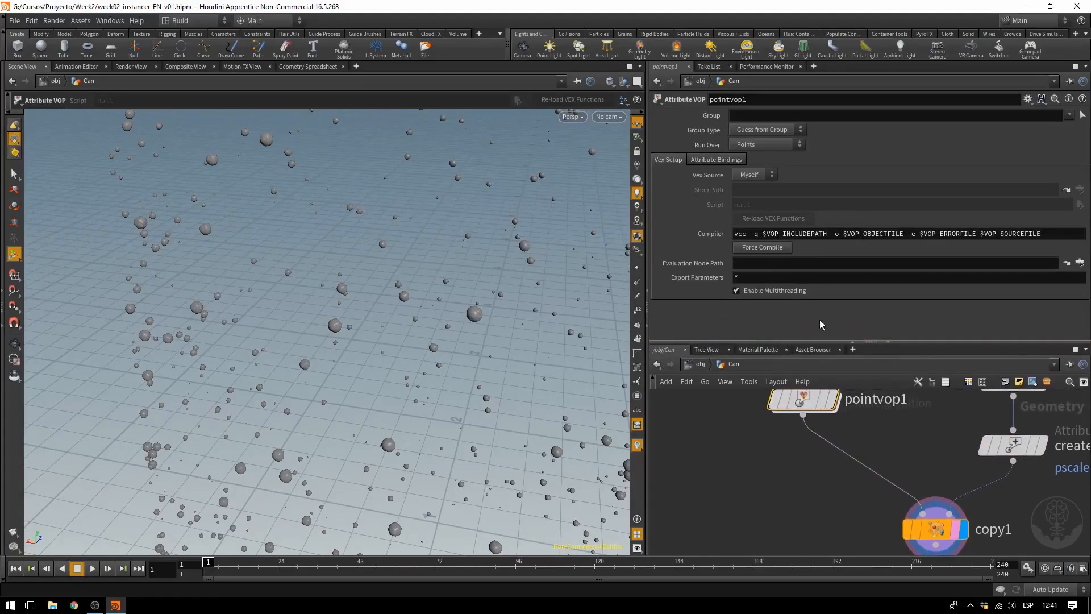
Step: Enter pointvop1 and promote the turbnoise1 offset parameter to the parent node
mouse_move(832, 401)
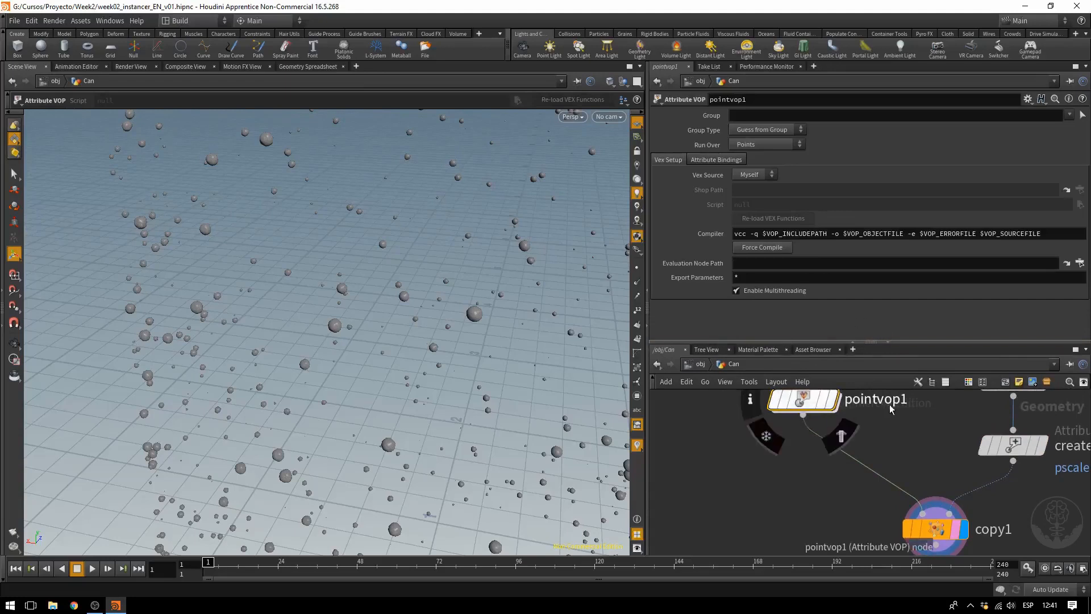
double_click(804, 404)
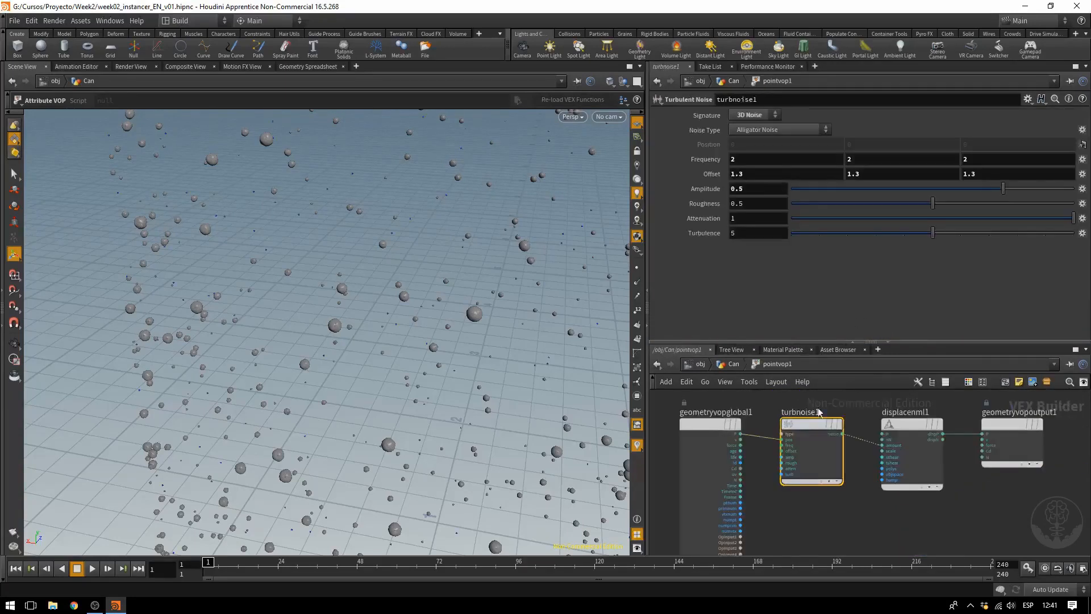
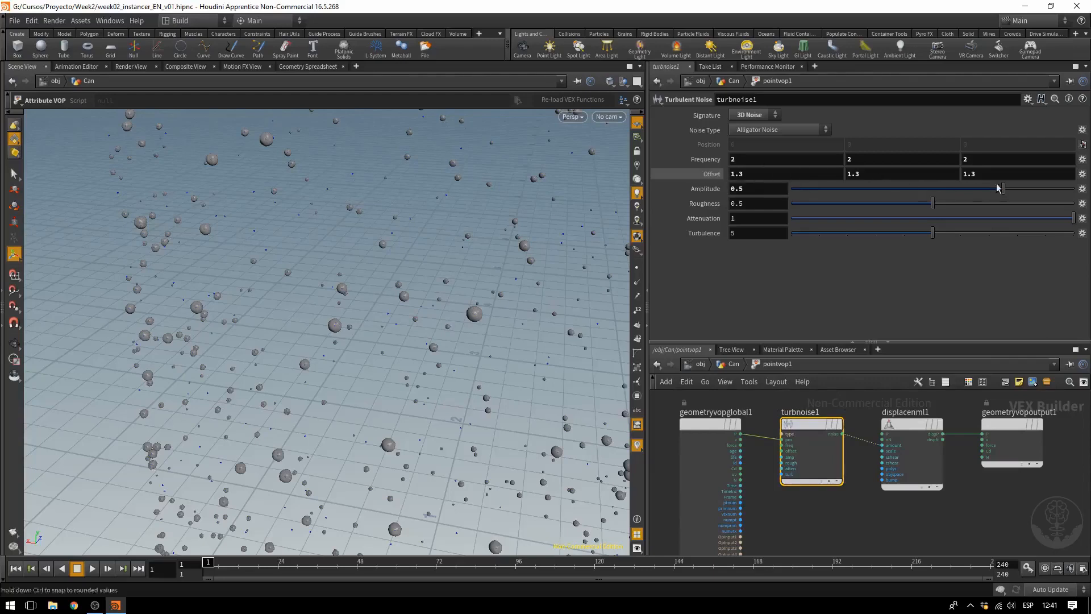
click(1082, 176)
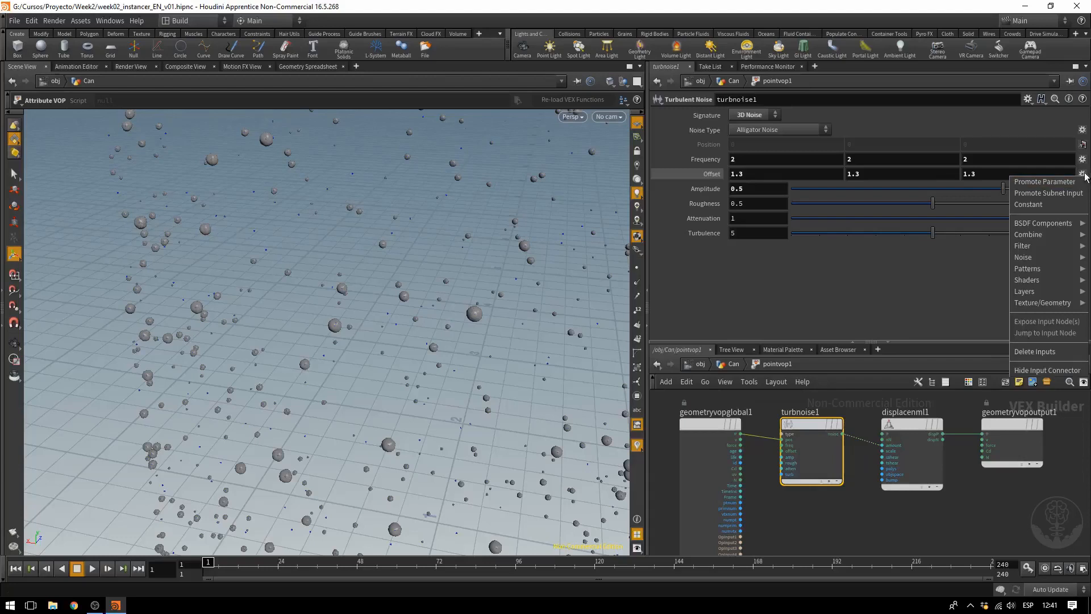
click(1057, 183)
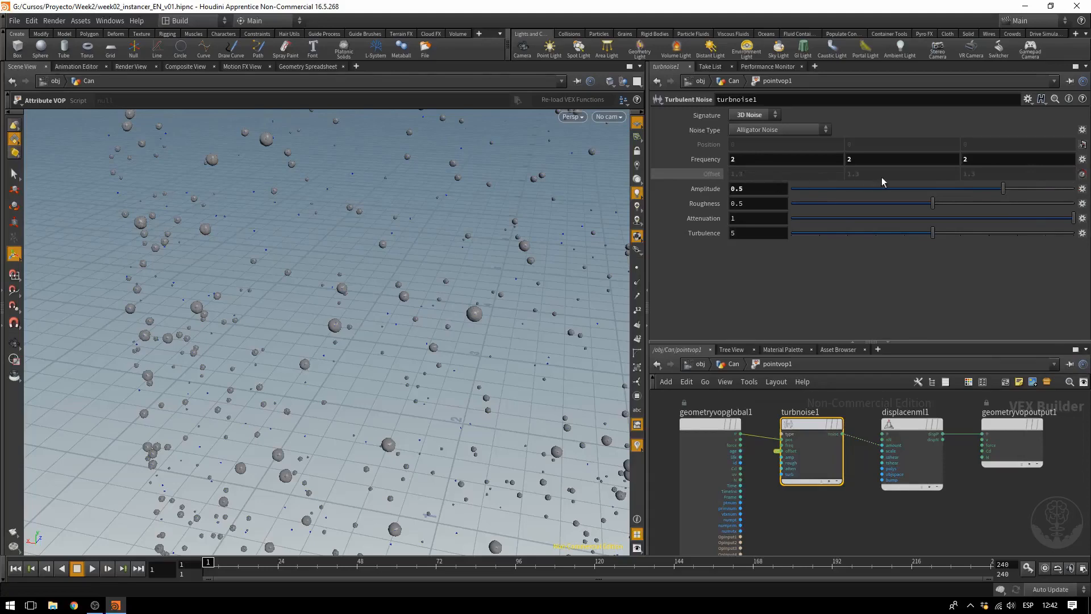
Step: Return to the Can network and set the promoted Offset on pointvop1 to 2.1 on all three axes
click(733, 364)
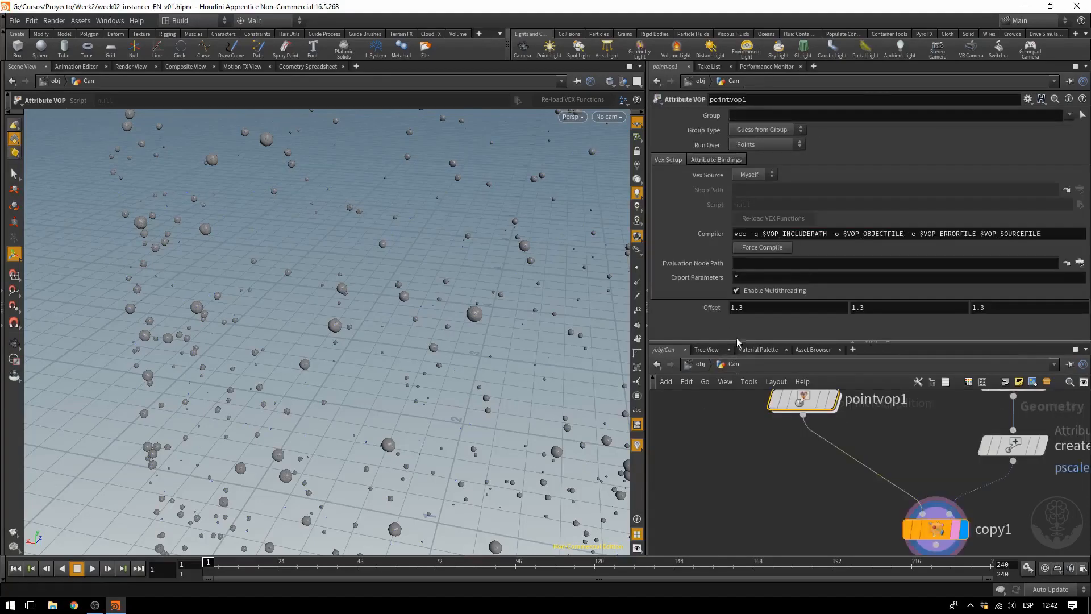
middle_drag(698, 307, 740, 309)
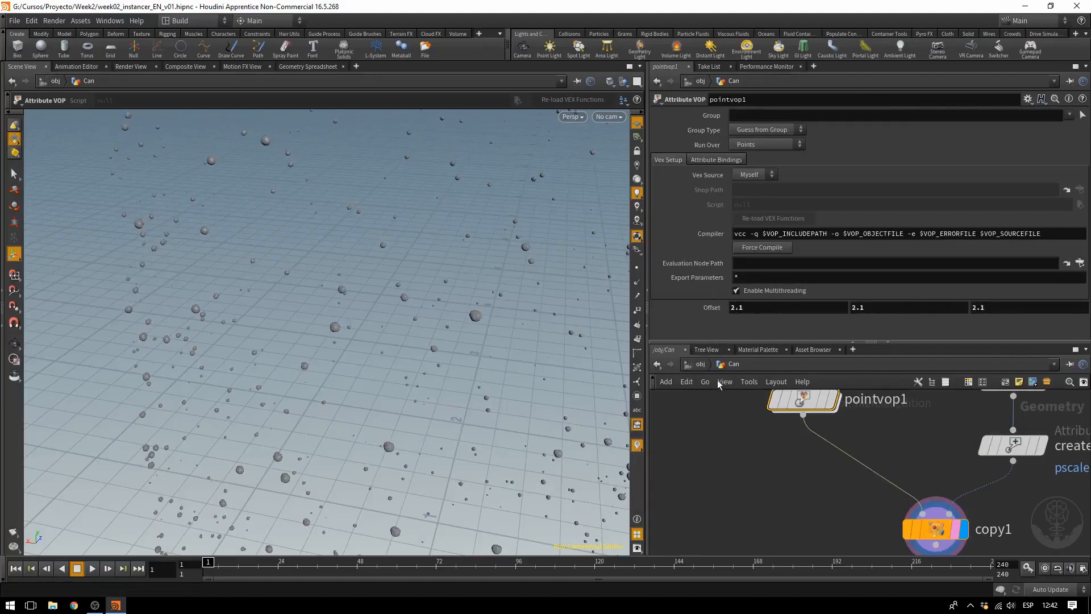
click(740, 308)
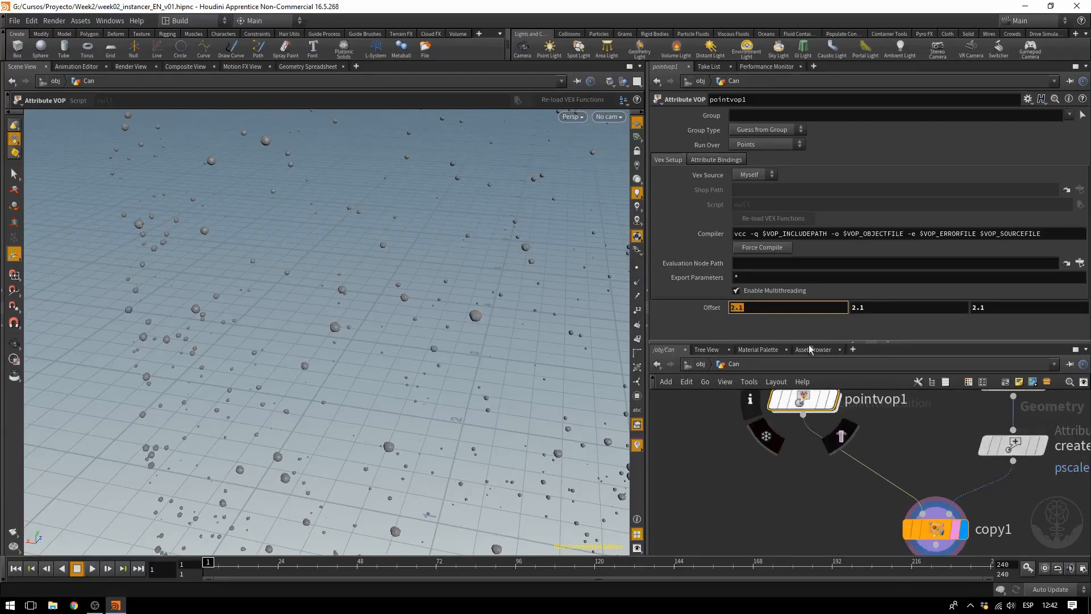
Step: Enable Stamp Inputs in the stamping settings of copy1
click(932, 528)
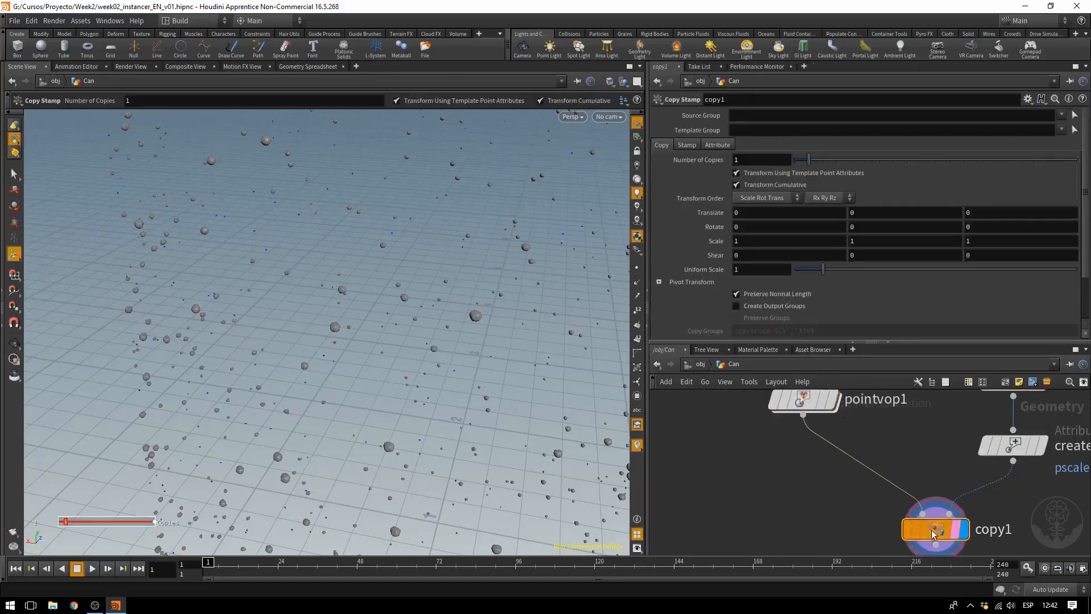
click(682, 147)
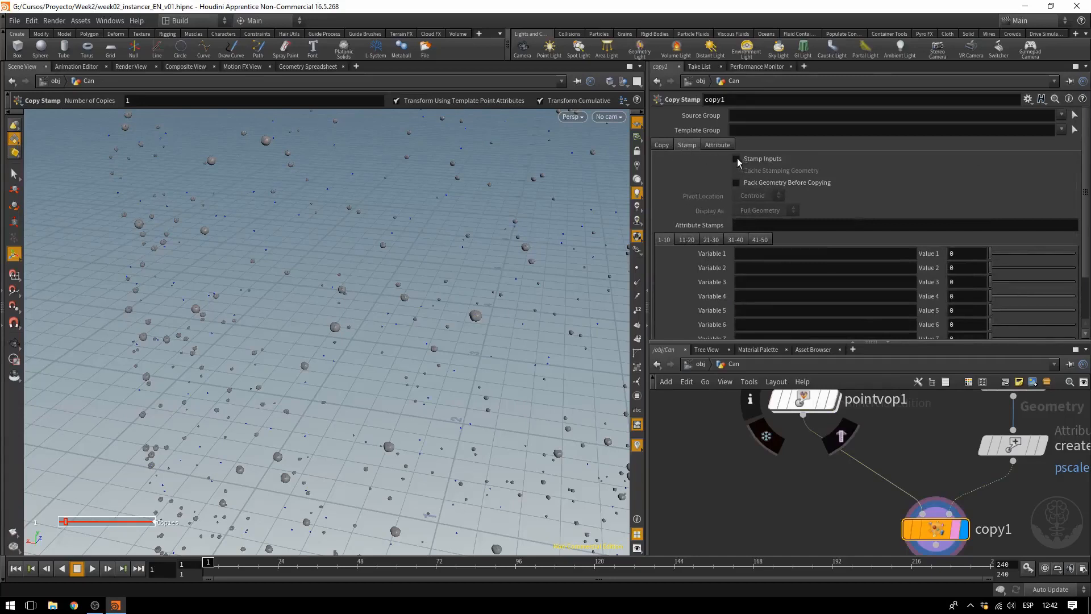
click(736, 160)
Step: Look through the stamp variable pages of copy1 and name Variable 1 offset
click(789, 255)
scroll(708, 266, down, 3)
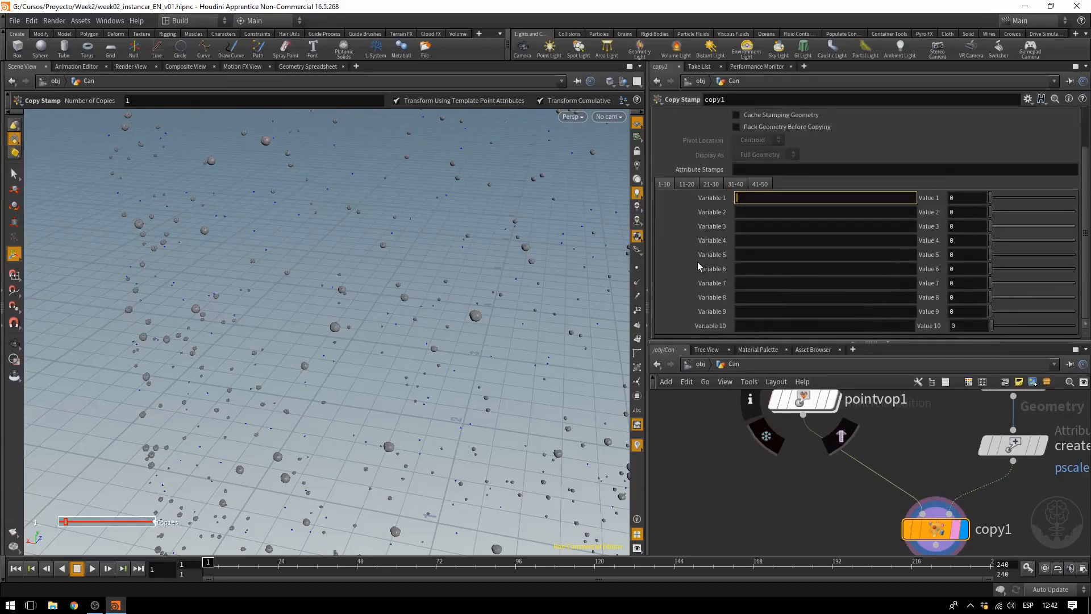
click(686, 187)
click(708, 185)
click(738, 185)
click(757, 186)
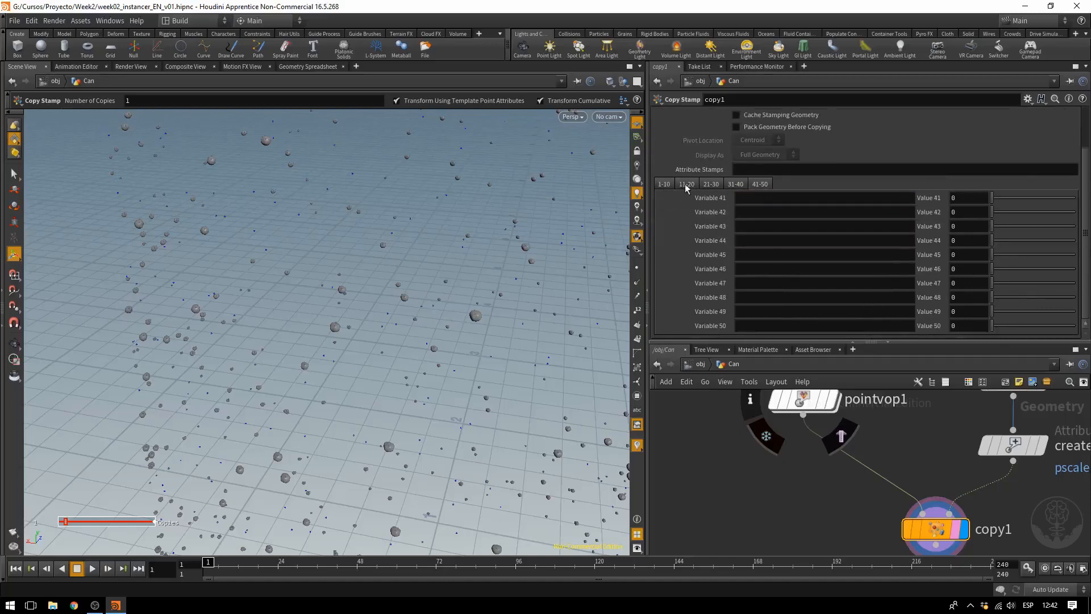
click(659, 185)
click(755, 199)
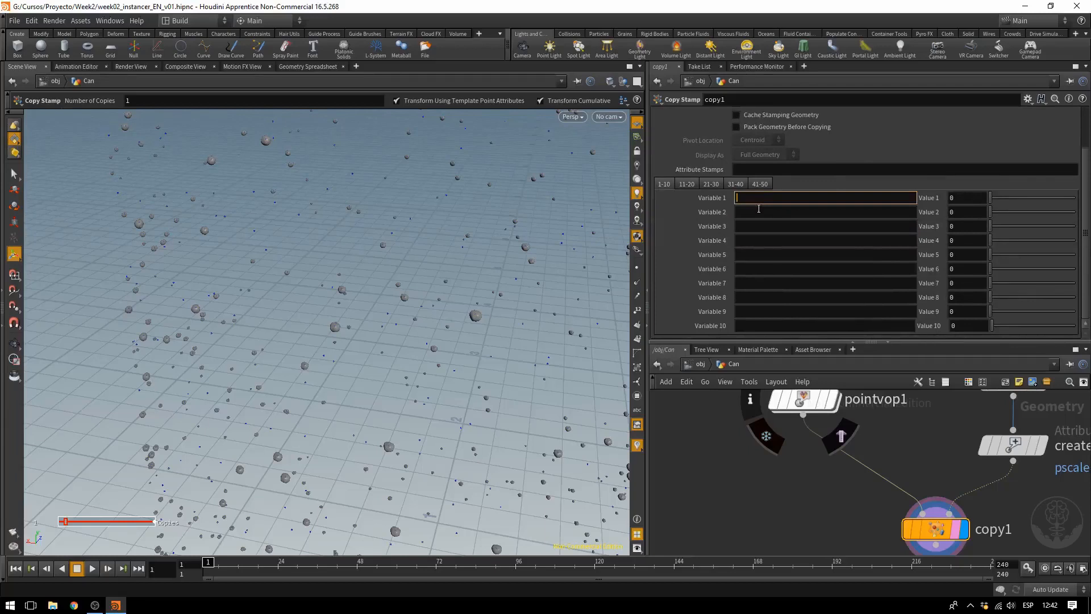
text(offset)
key(Return)
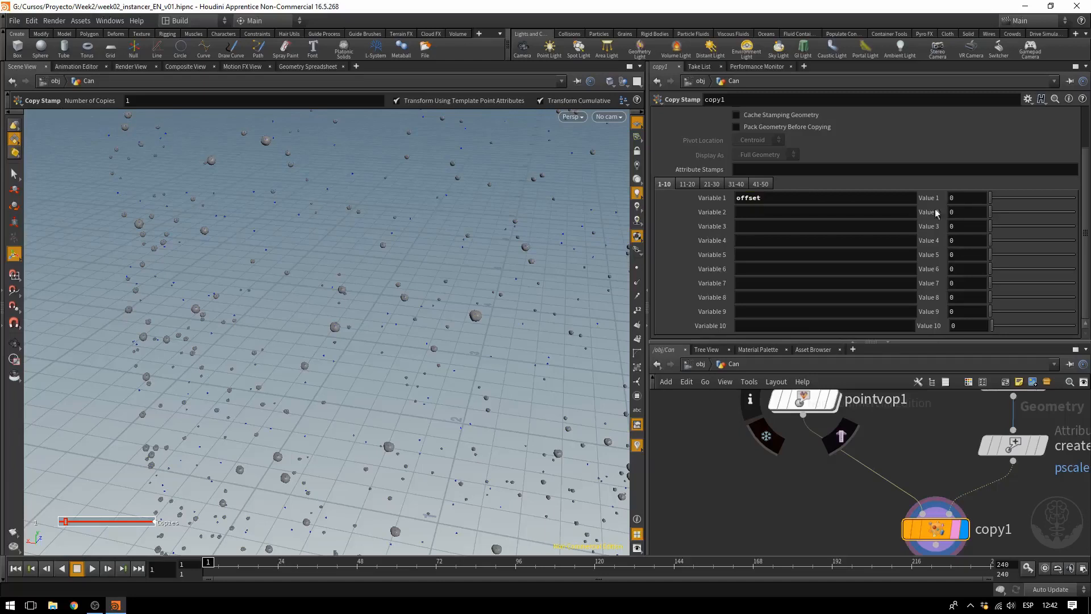
Step: Review the sticky note in the Can network that explains pscale and $PT
click(958, 198)
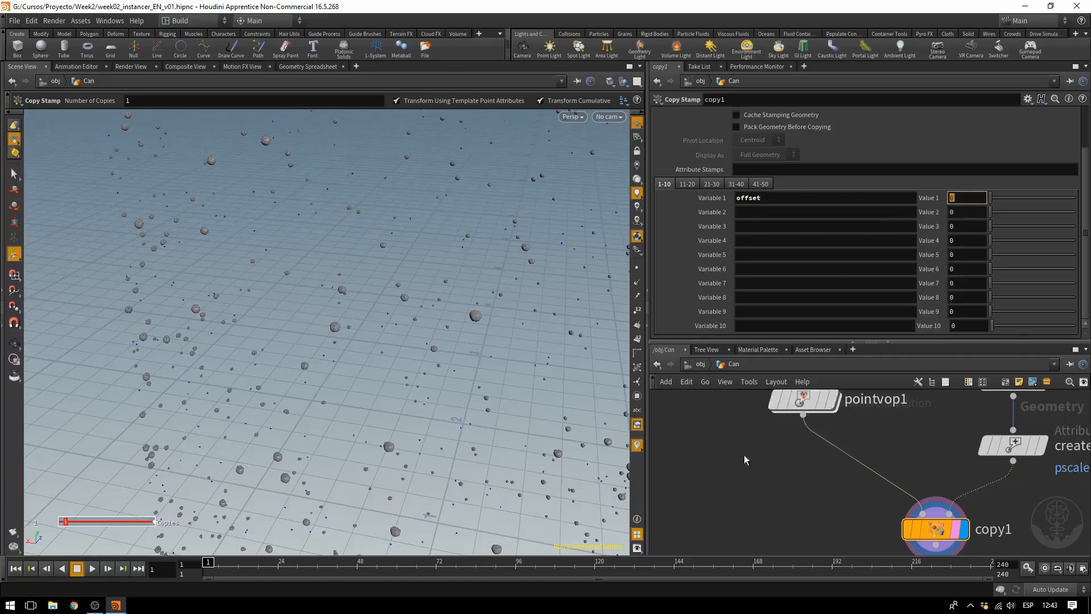
middle_drag(762, 455, 809, 504)
scroll(805, 501, down, 2)
middle_drag(787, 466, 905, 495)
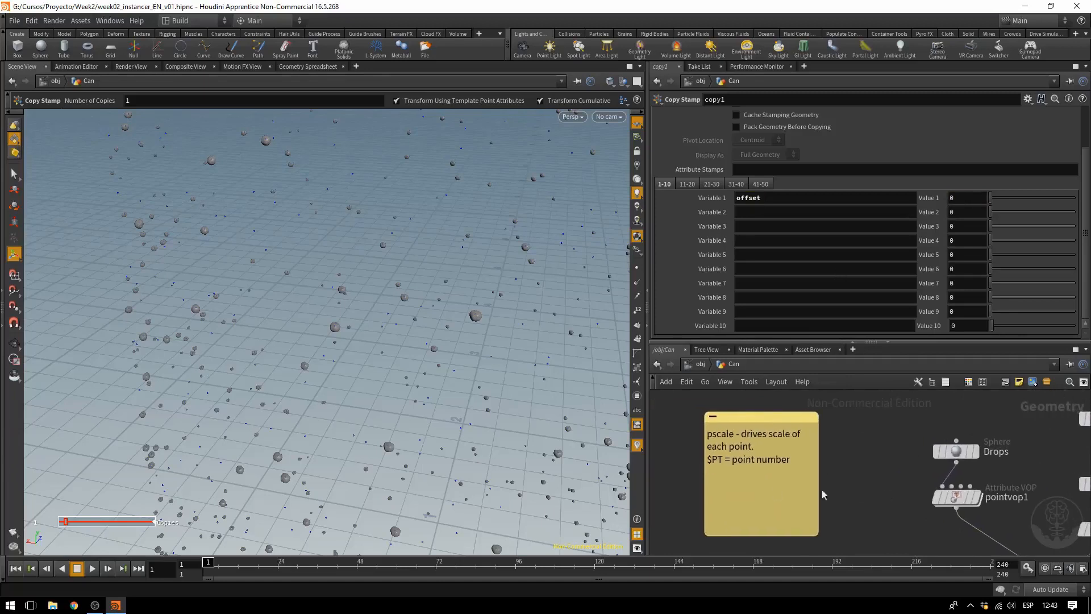
click(737, 477)
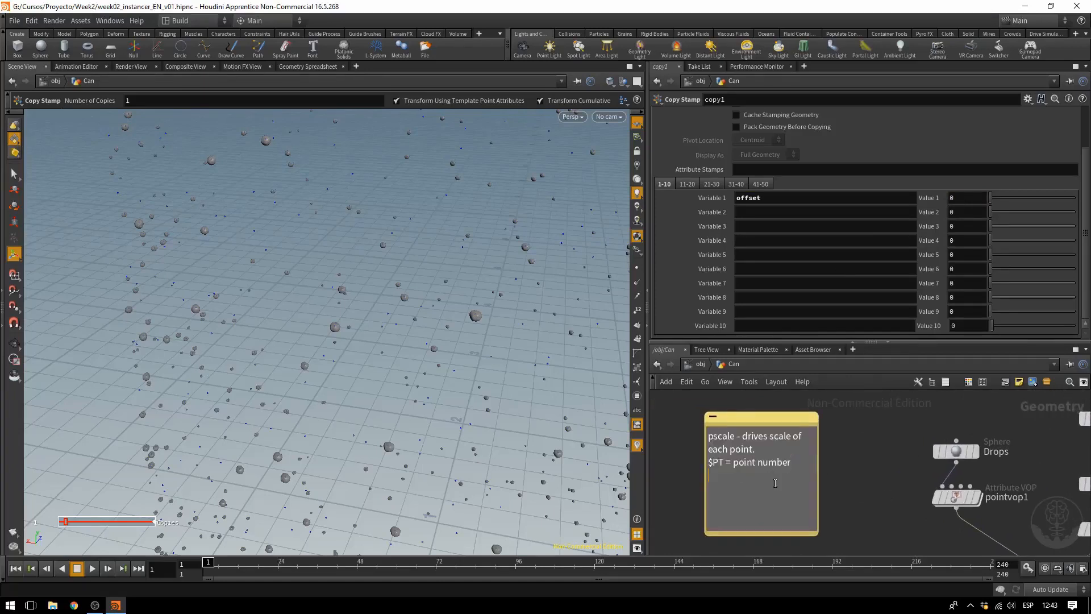
Step: Set Value 1 of the offset stamp variable on copy1 to the expression fit01(rand($PT),1,100)
click(964, 198)
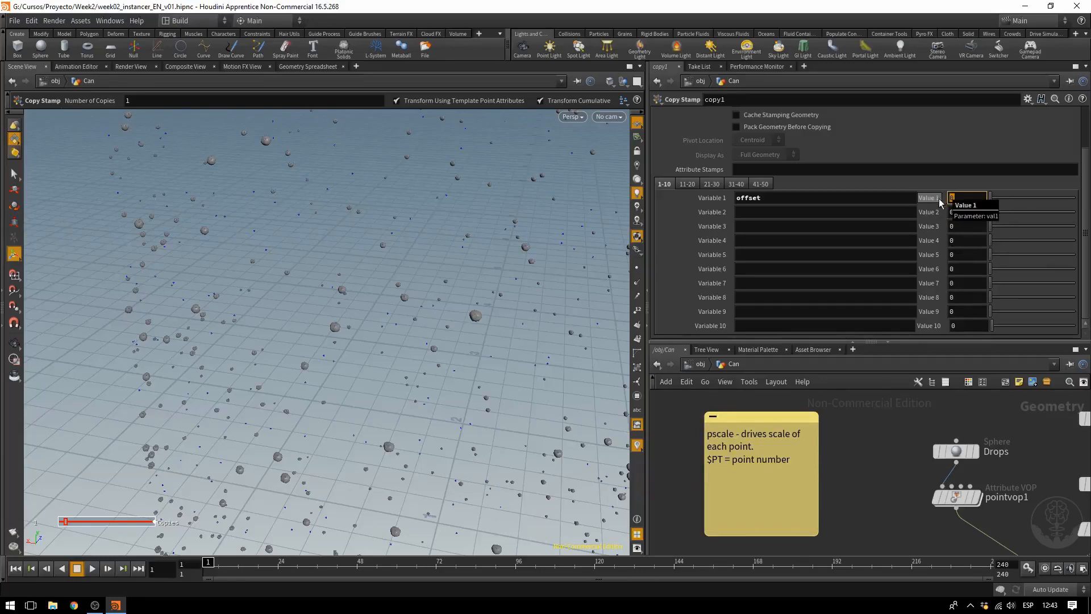
text(fit01)
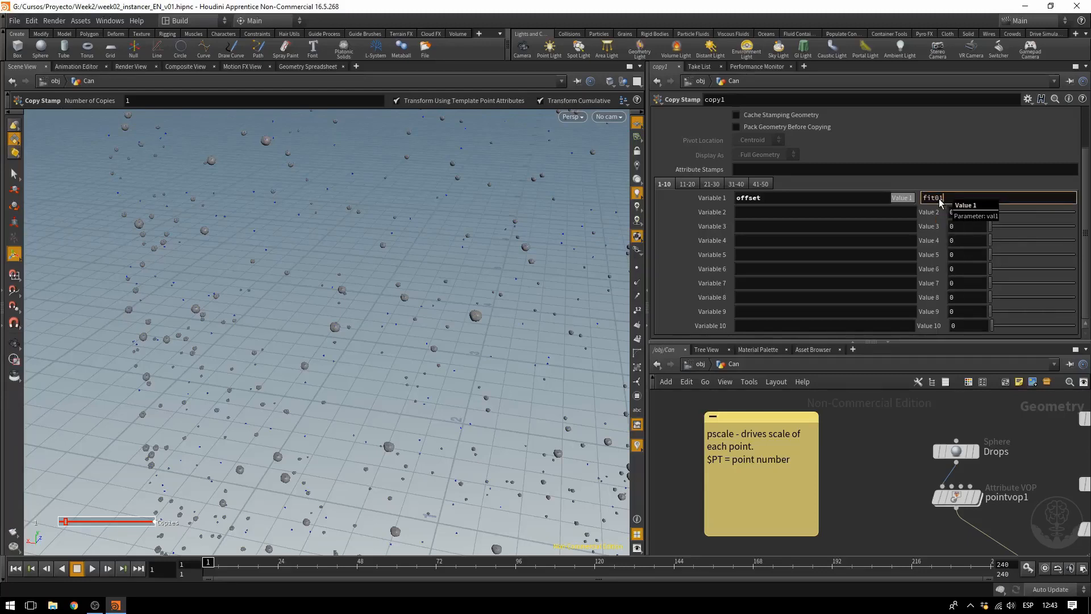
text(()
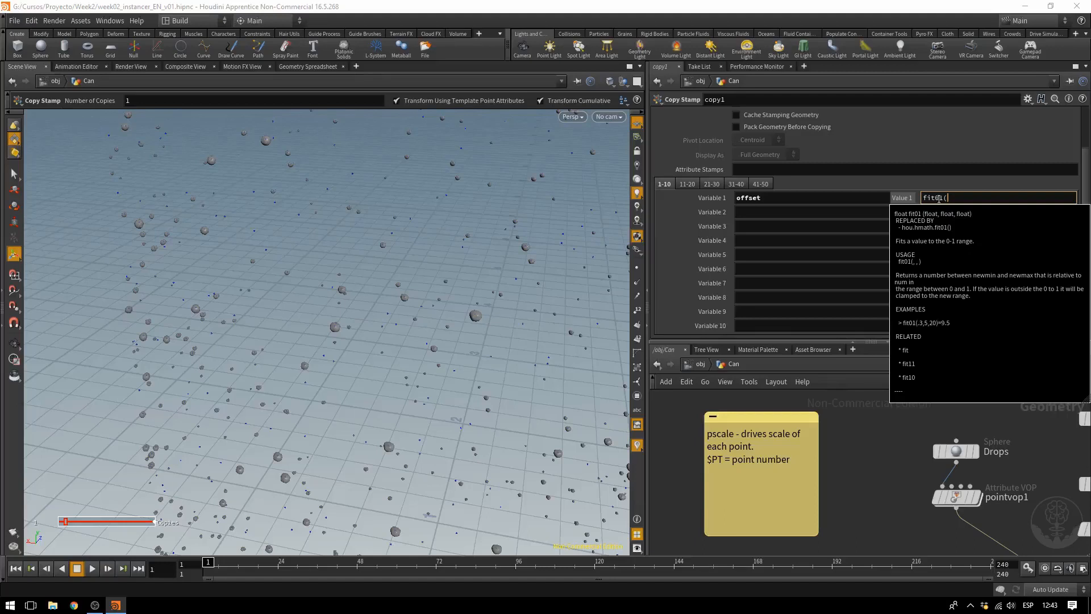
text(rand)
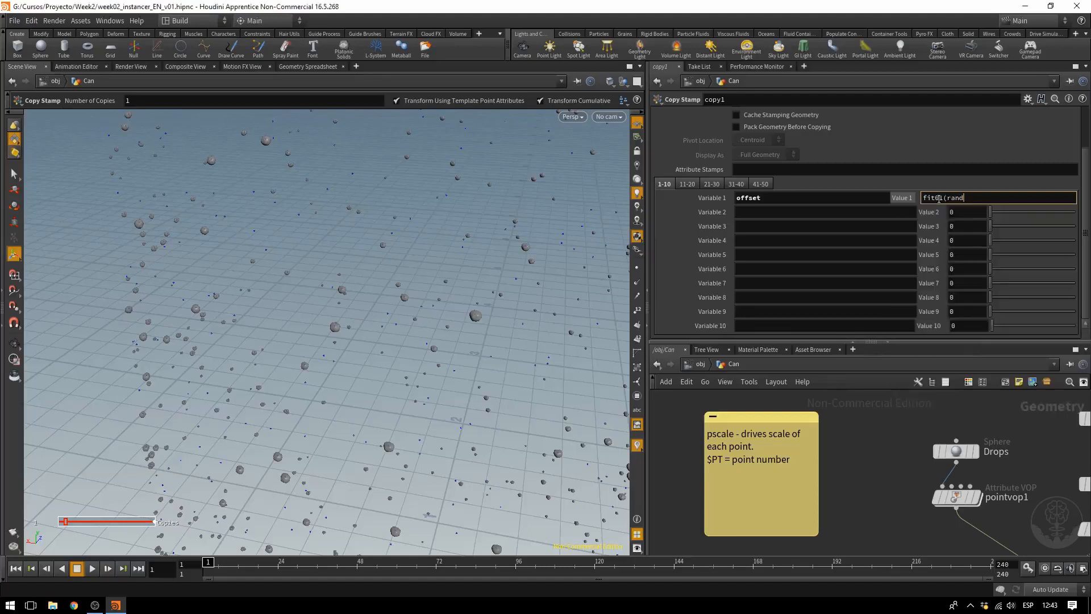
text(()
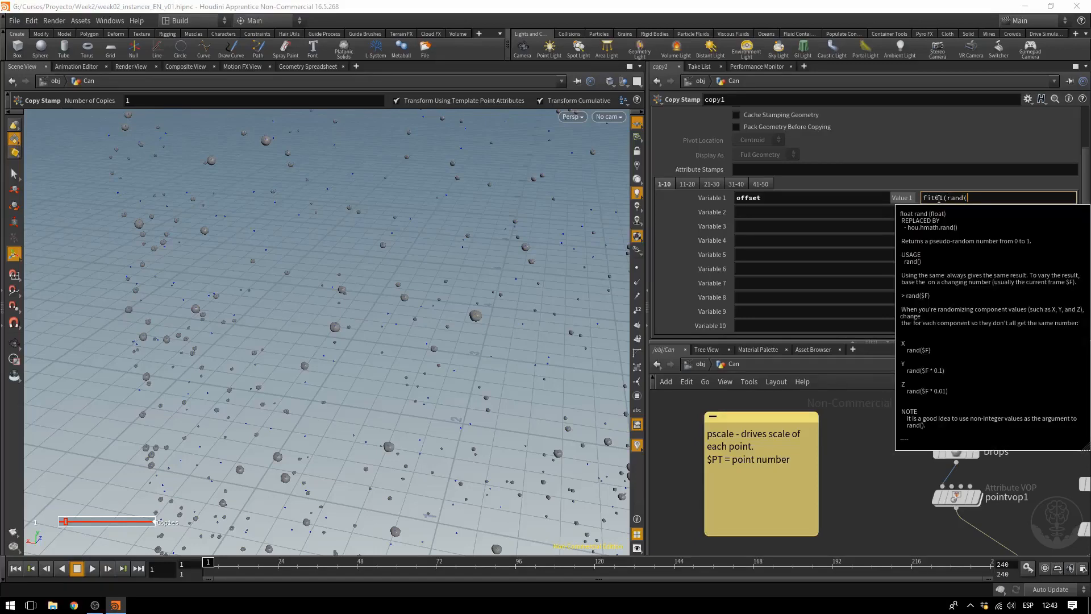
text($PT))
key(shift+Left)
key(shift+Left)
key(shift+Left)
key(shift+Left)
key(shift+Left)
key(shift+Left)
key(shift+Left)
key(shift+Left)
key(shift+Left)
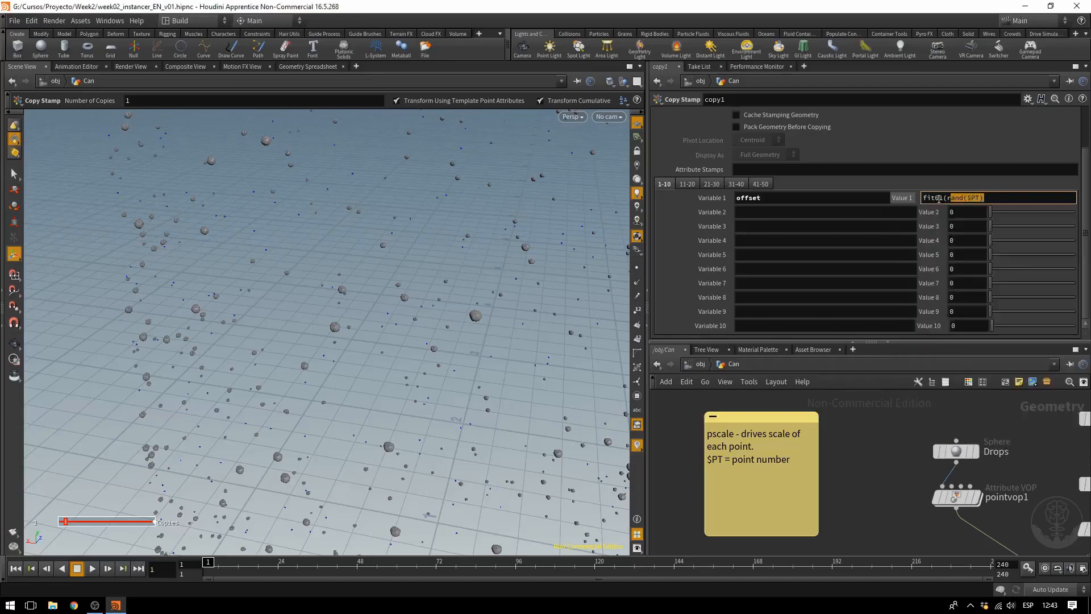
key(Left)
key(shift+Right)
key(shift+Right)
key(shift+Right)
key(shift+Right)
key(shift+Right)
key(shift+Right)
key(shift+Right)
key(shift+Right)
key(shift+Right)
key(Right)
text(,)
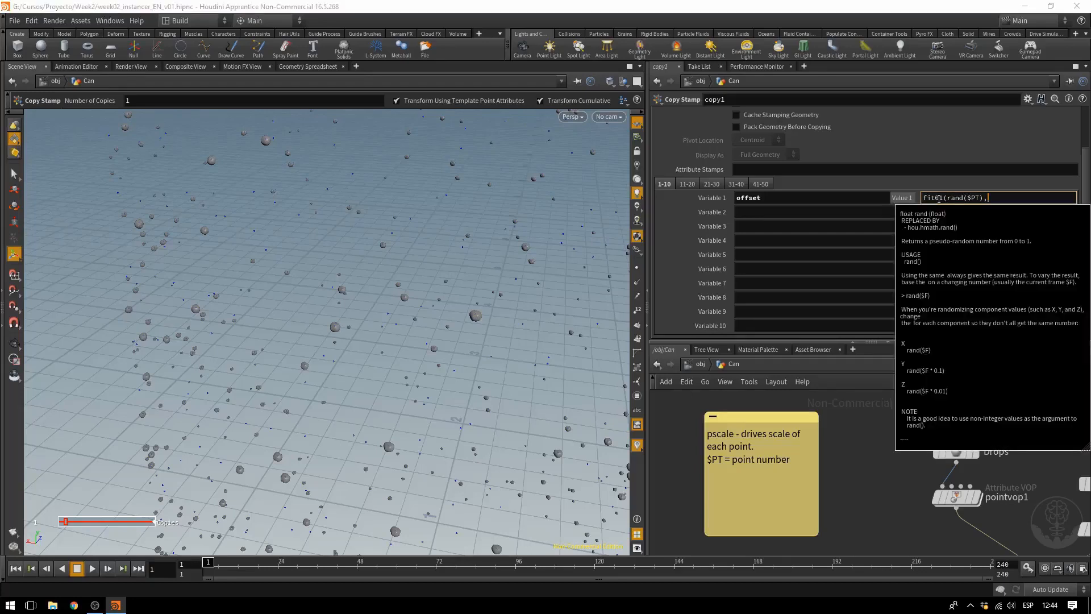
text(1,100))
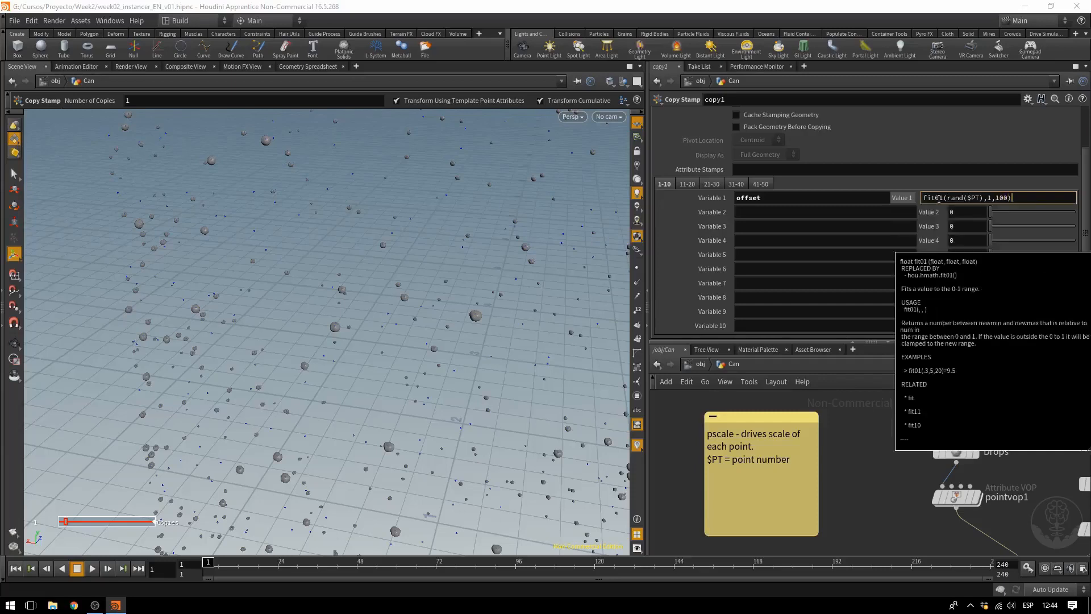
key(Left)
key(Left)
key(Left)
key(Left)
key(Left)
key(Left)
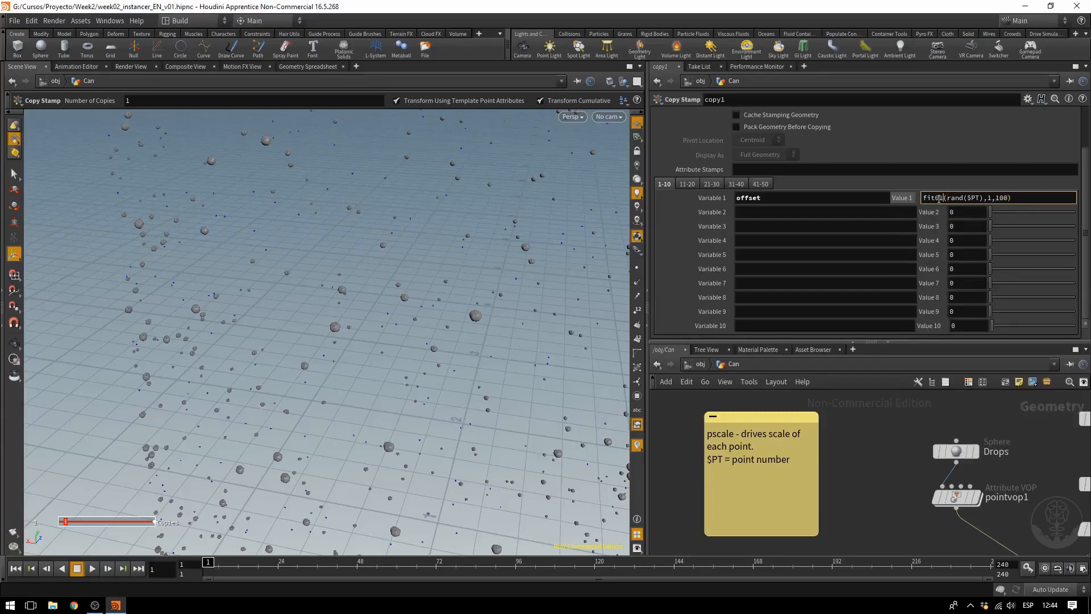
key(shift+Left)
key(shift+Left)
key(shift+Left)
key(shift+Left)
key(shift+Left)
key(Right)
key(Right)
key(Right)
key(Right)
key(shift+Left)
key(shift+Right)
key(shift+Left)
key(shift+Right)
key(shift+Right)
key(shift+Right)
key(shift+Right)
key(shift+Right)
key(shift+Right)
key(shift+Right)
key(shift+Right)
key(Right)
key(Left)
key(Left)
key(Right)
key(Right)
key(shift+Right)
key(shift+Right)
key(shift+Right)
key(End)
key(Return)
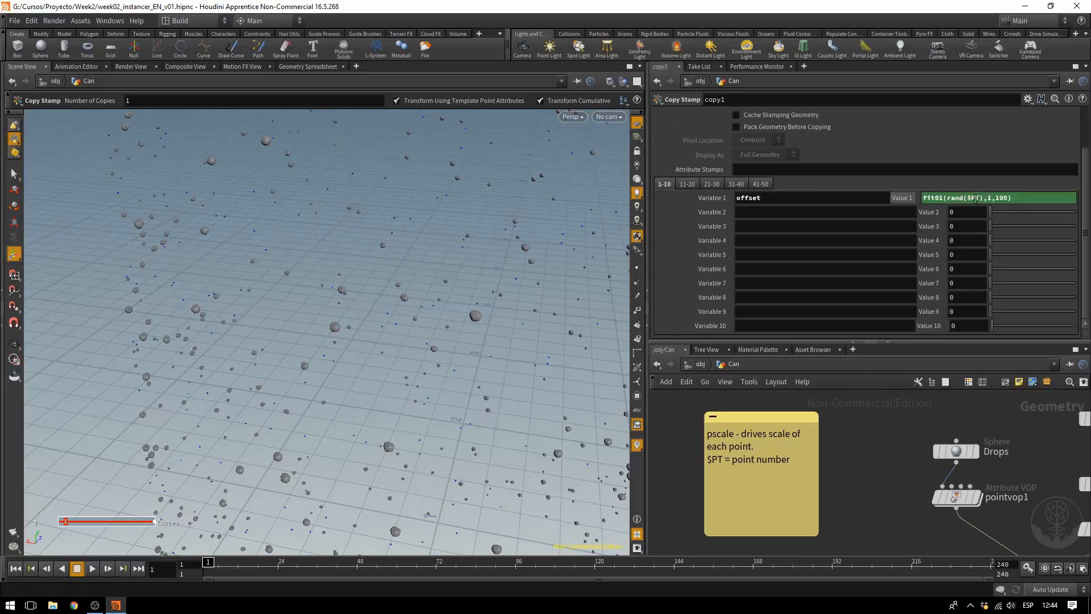
Step: Copy the Value 1 expression fit01(rand($PT),1,100) from copy1 into the sticky note, below the $PT line
drag(929, 196, 914, 201)
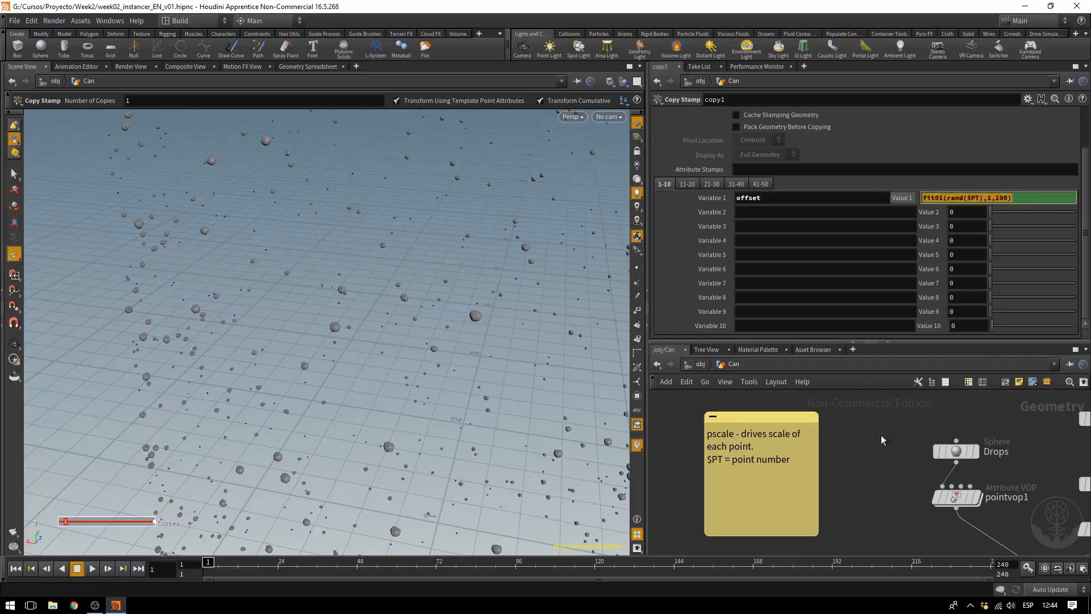
middle_drag(898, 439, 860, 418)
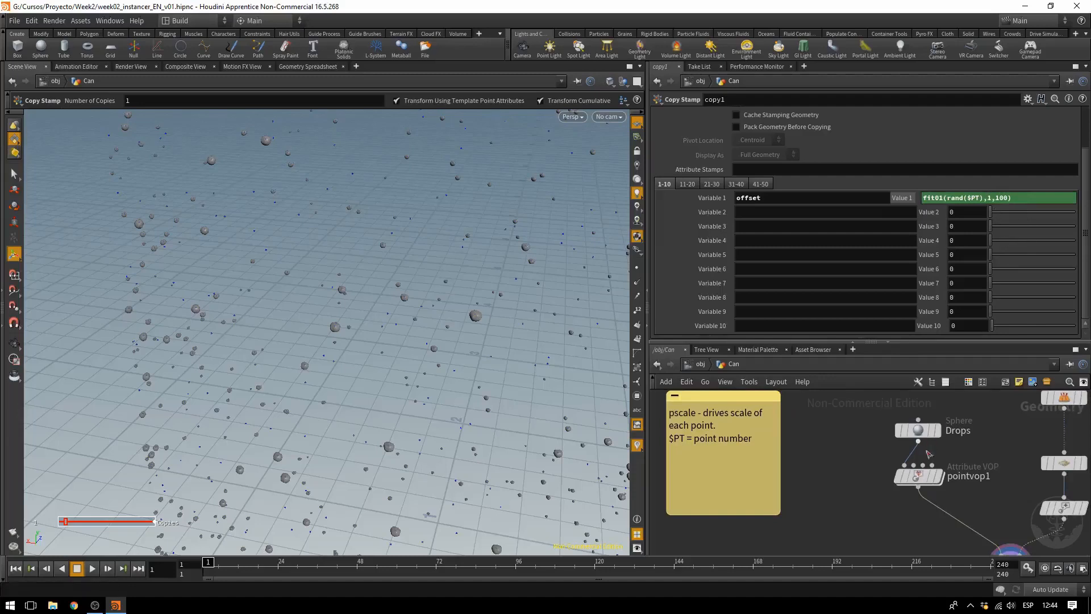
click(920, 479)
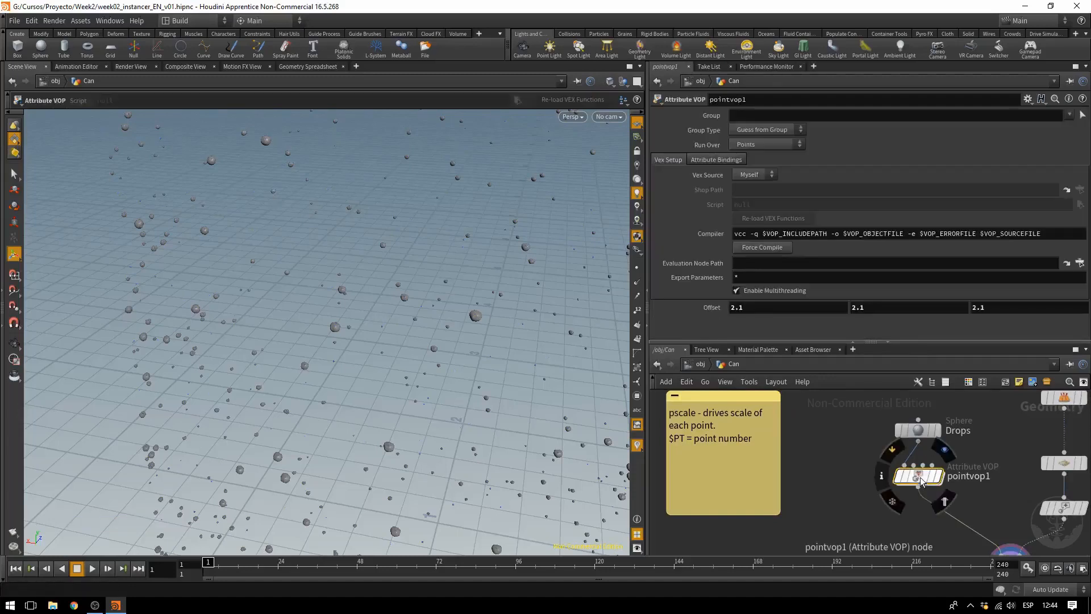
drag(745, 309, 718, 311)
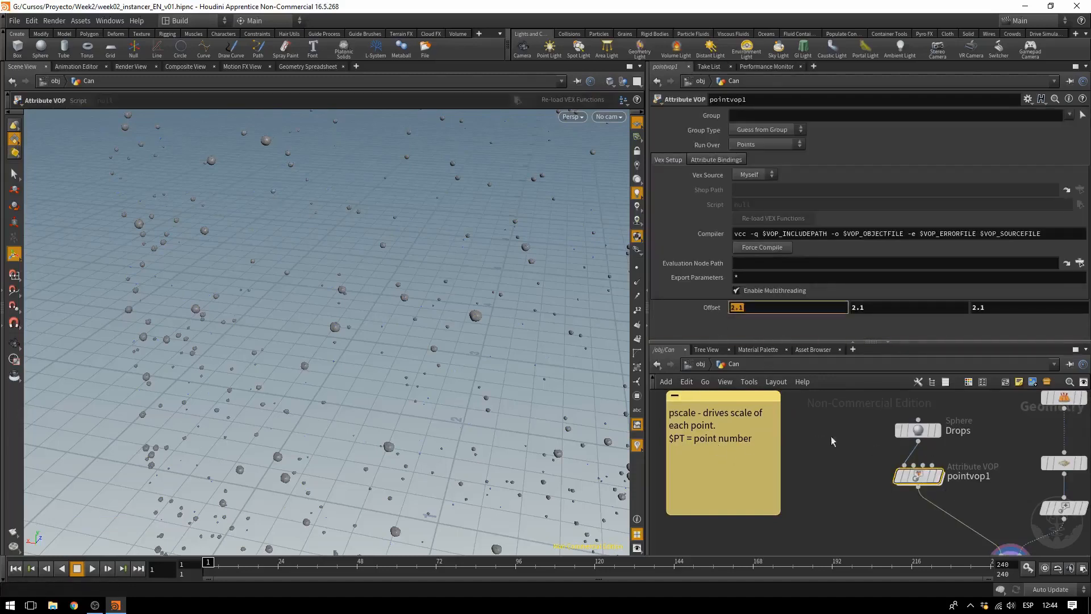
middle_drag(1005, 515, 990, 481)
click(995, 530)
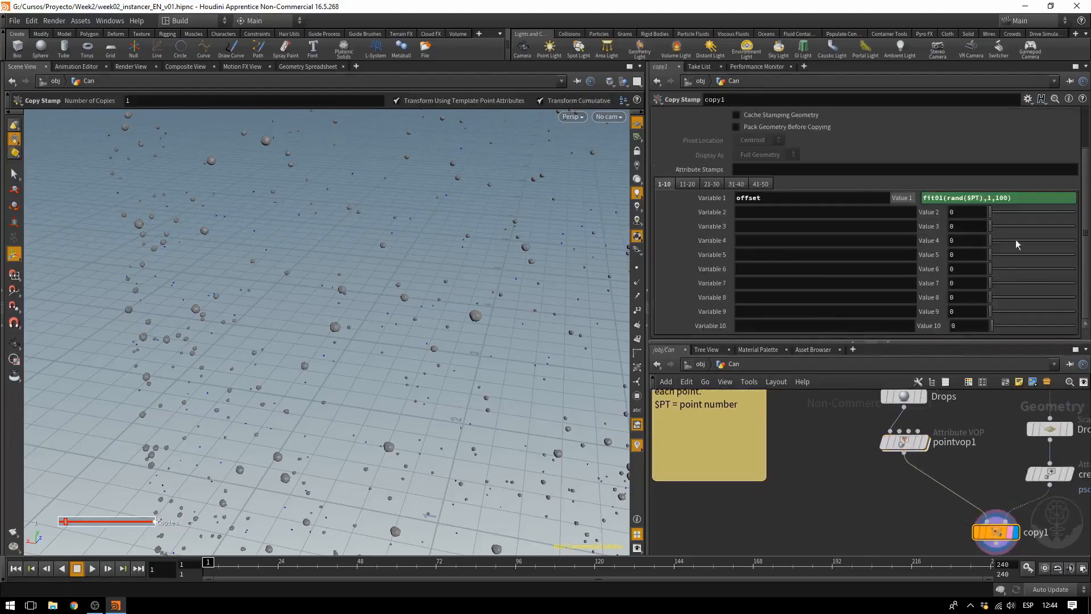
double_click(676, 406)
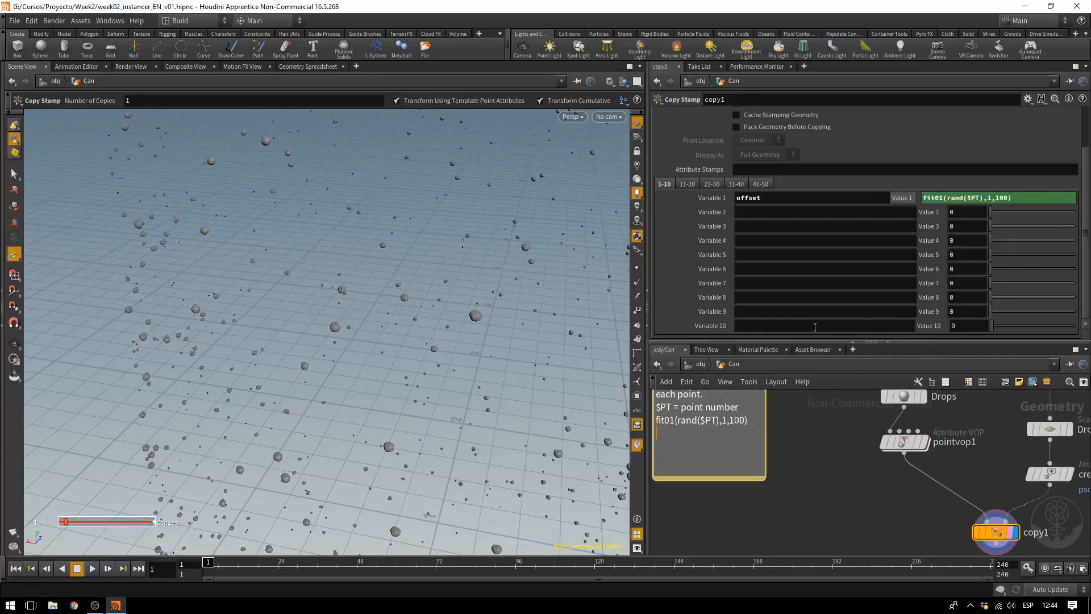
Step: Set the first Offset component of pointvop1 to the expression stamp("../copy1","offset","1") and inspect the drops from another angle
double_click(827, 198)
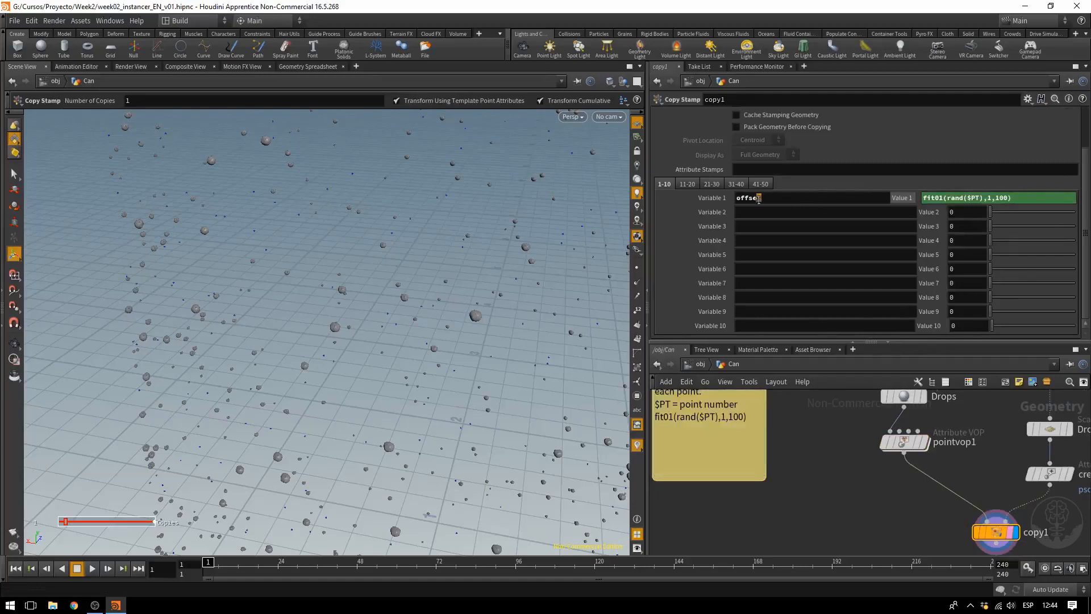
click(903, 441)
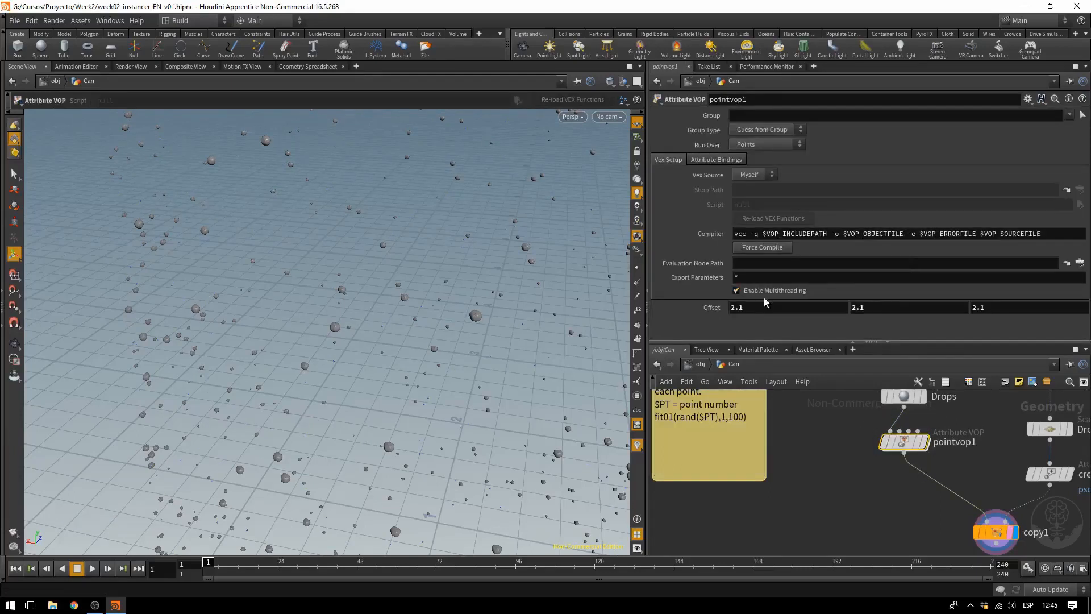
click(733, 307)
drag(732, 307, 691, 306)
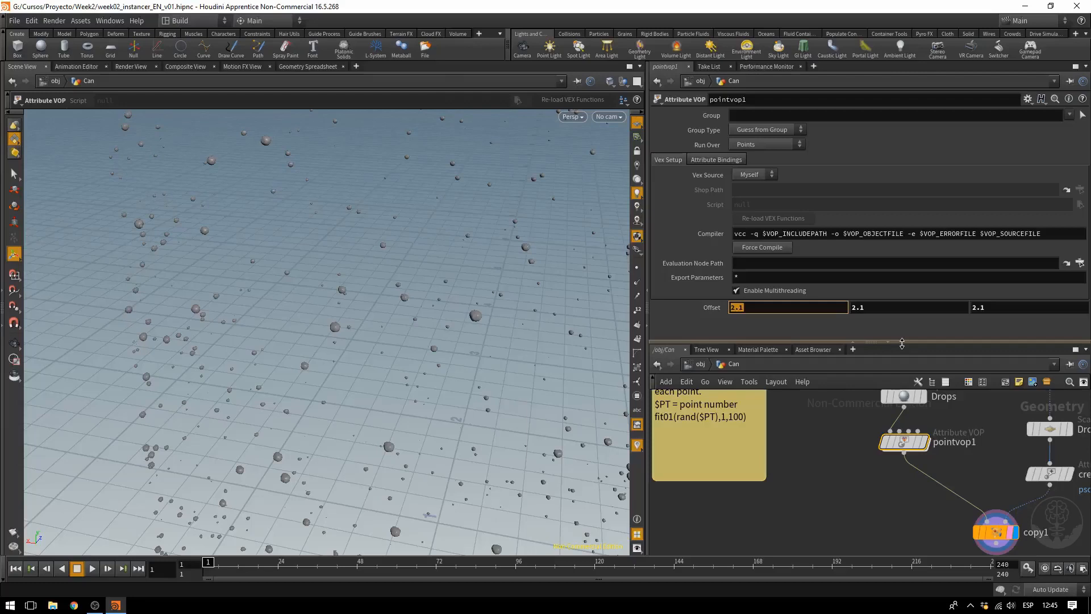
text(stamp)
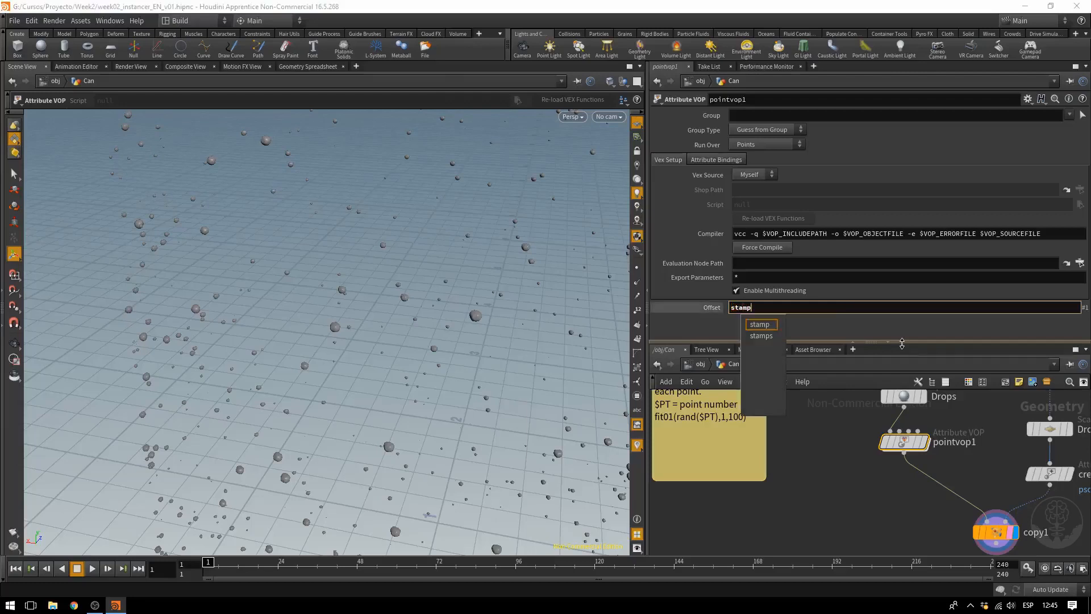
text(()
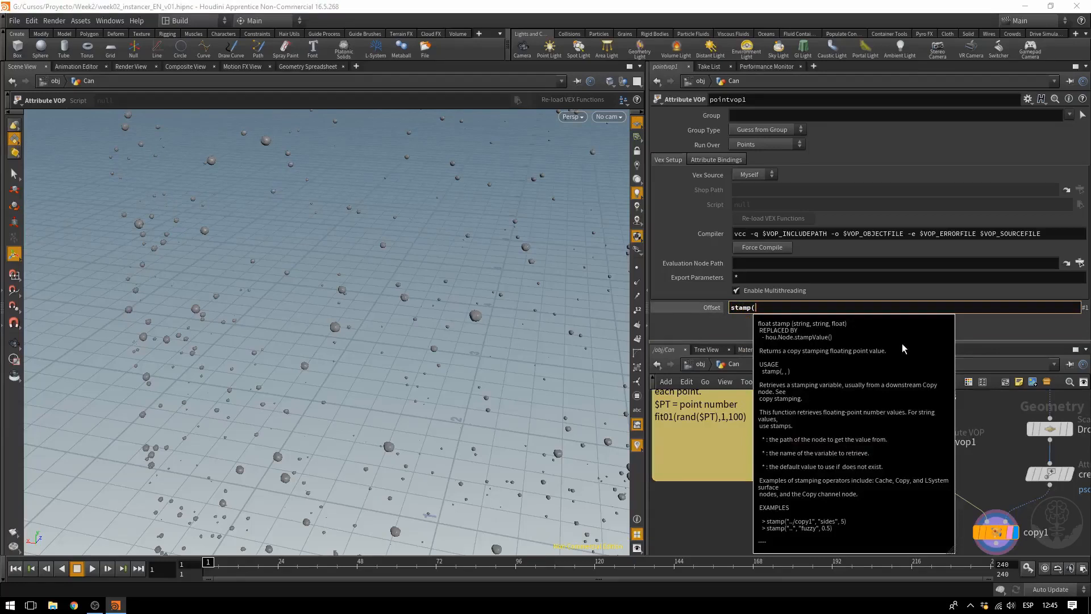
text(")
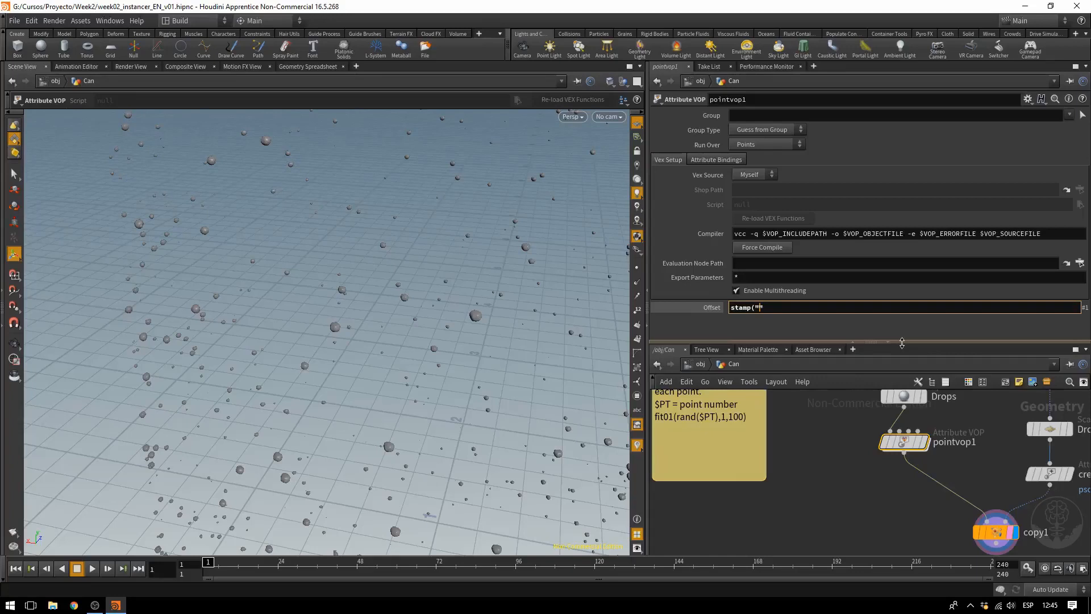
mouse_move(992, 529)
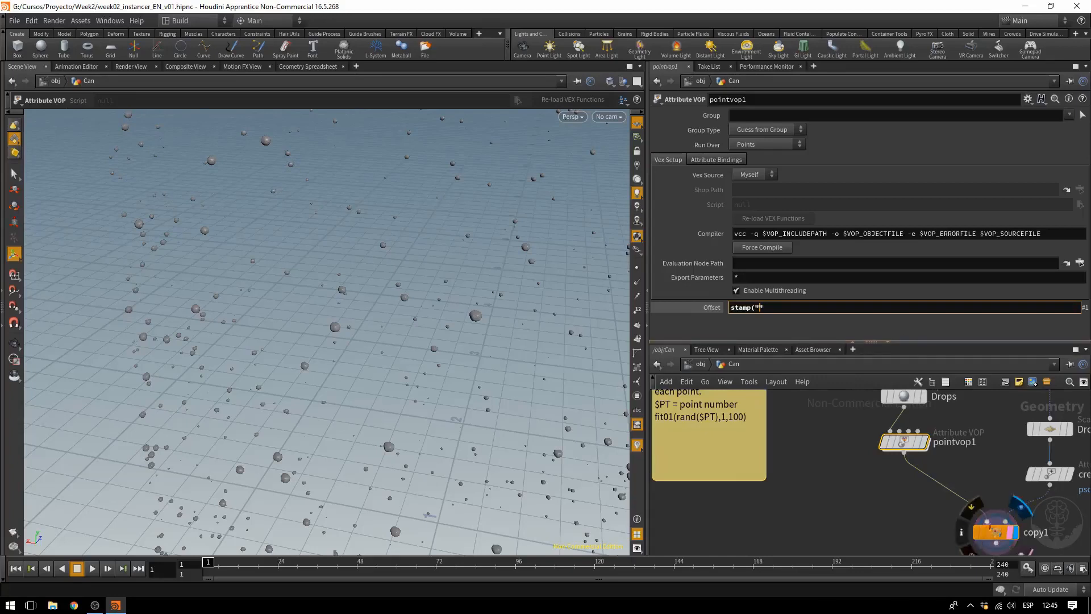
mouse_move(902, 449)
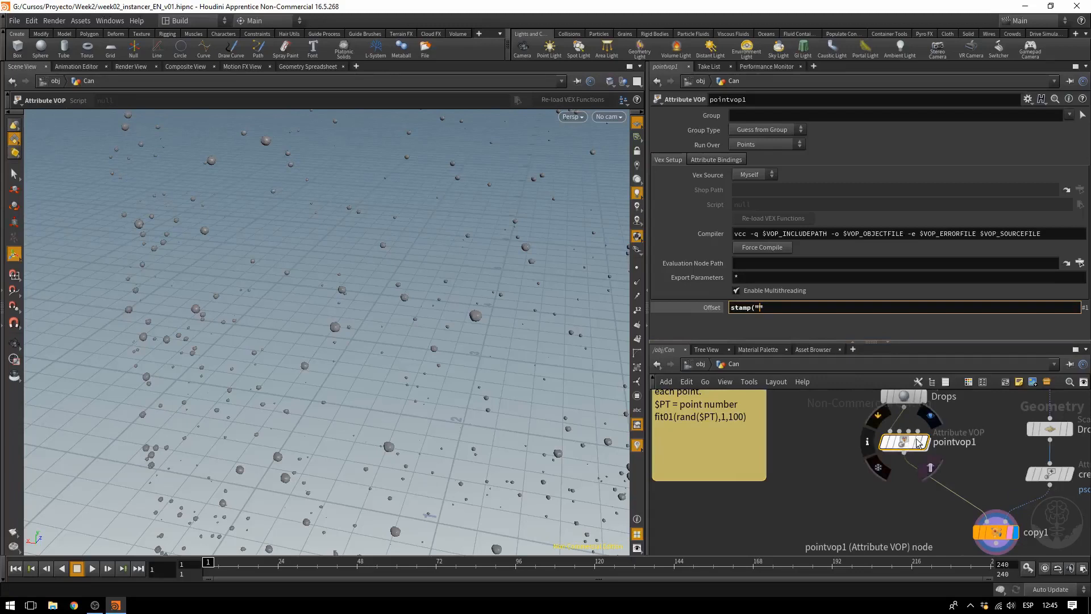
text(..)
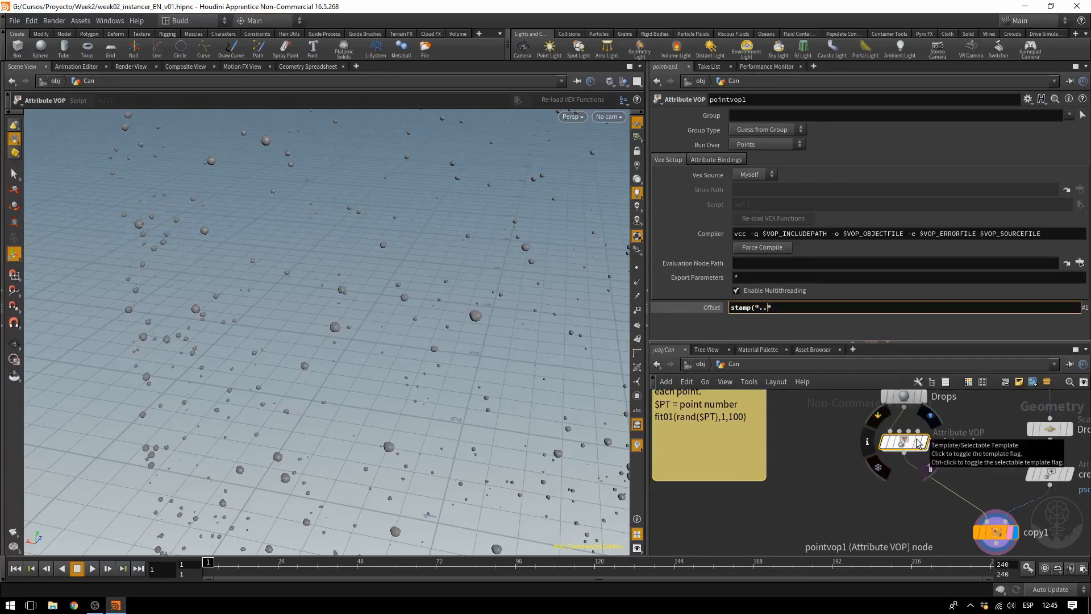
text(/)
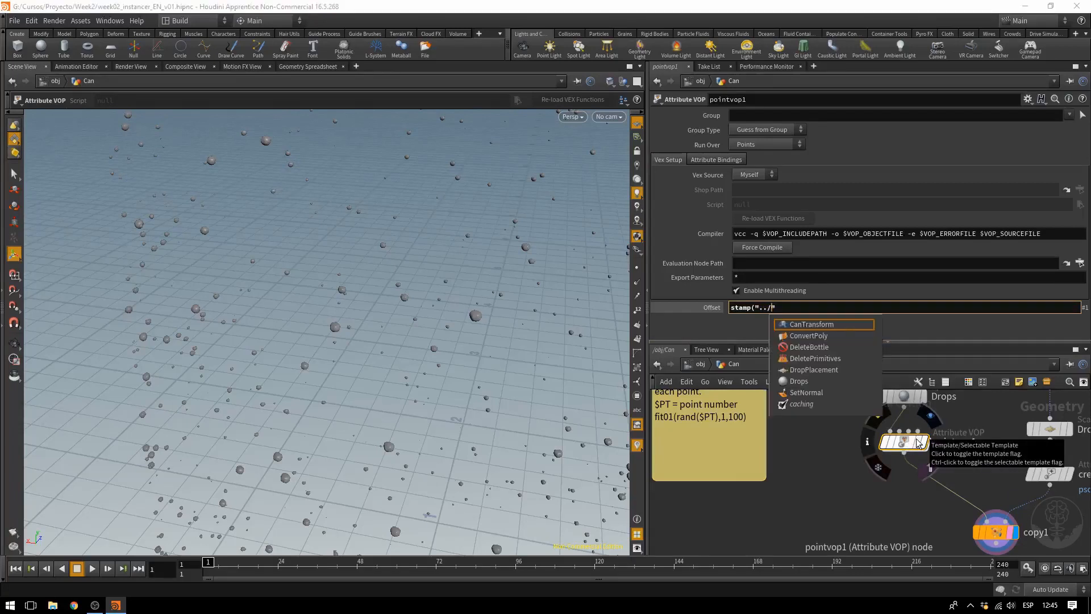
text(copy1)
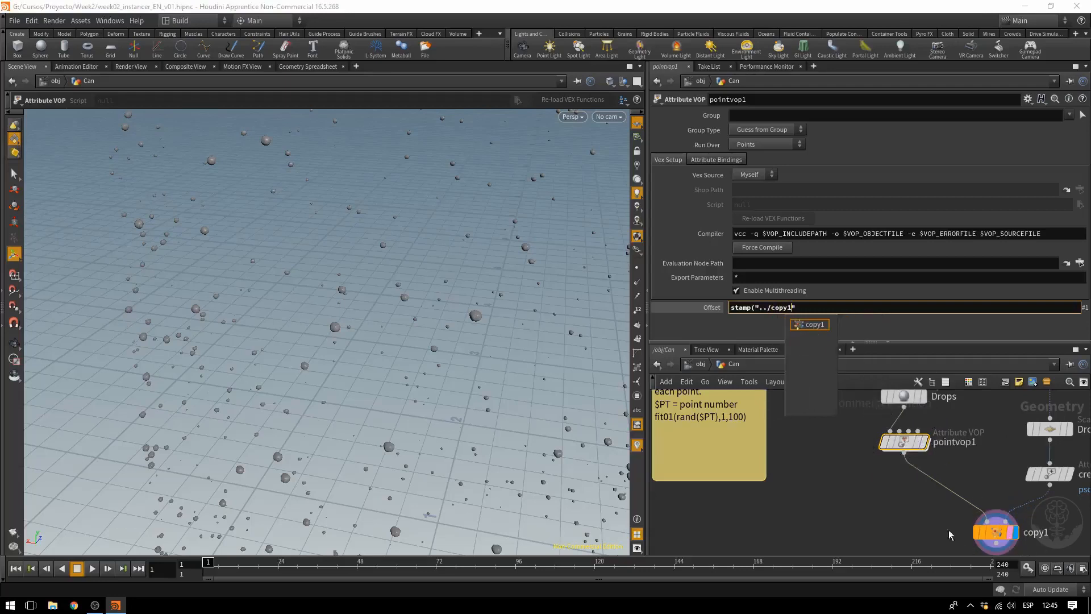
key(Down)
text(/)
key(BackSpace)
text(")
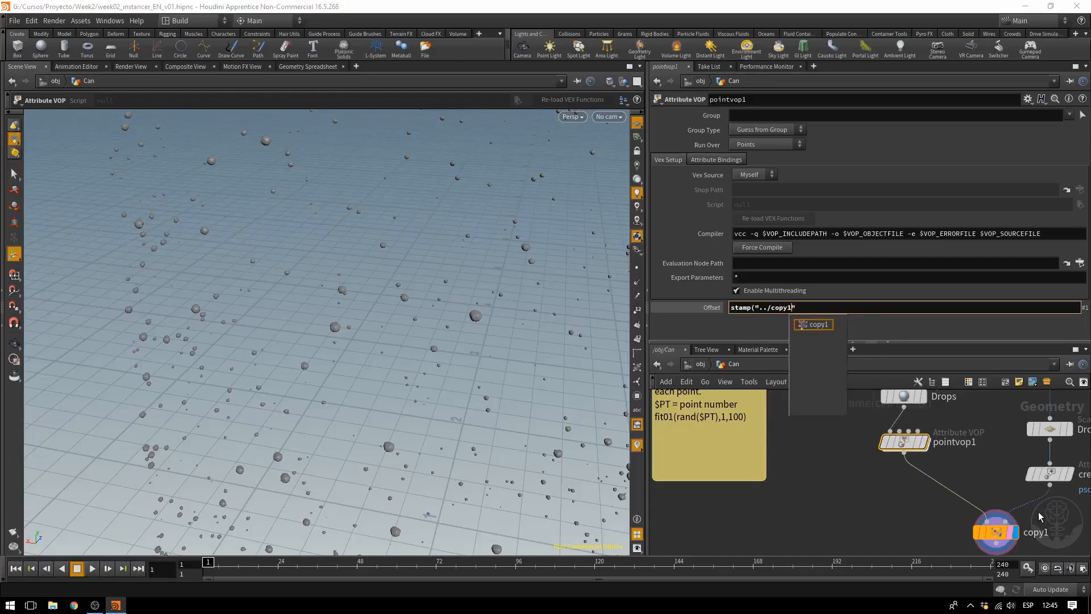
text(,)
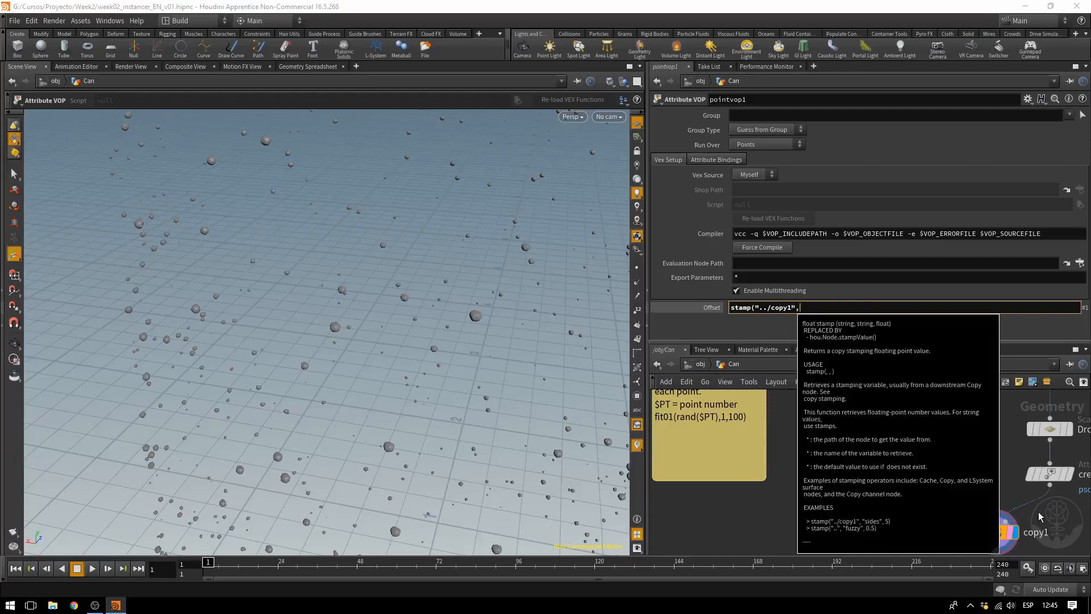
text(")
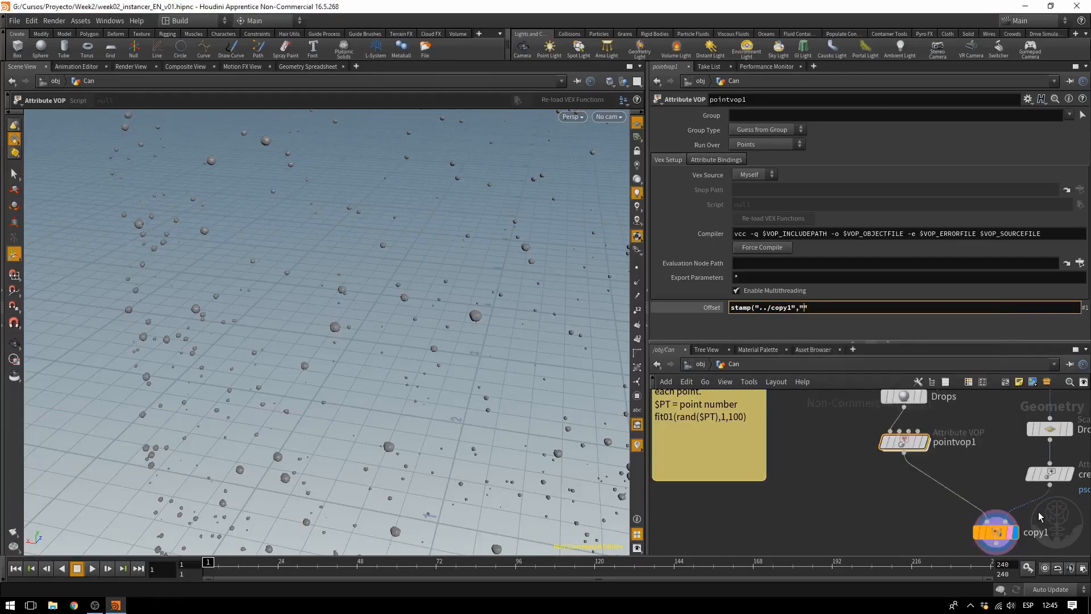
text(offsew)
text(",)
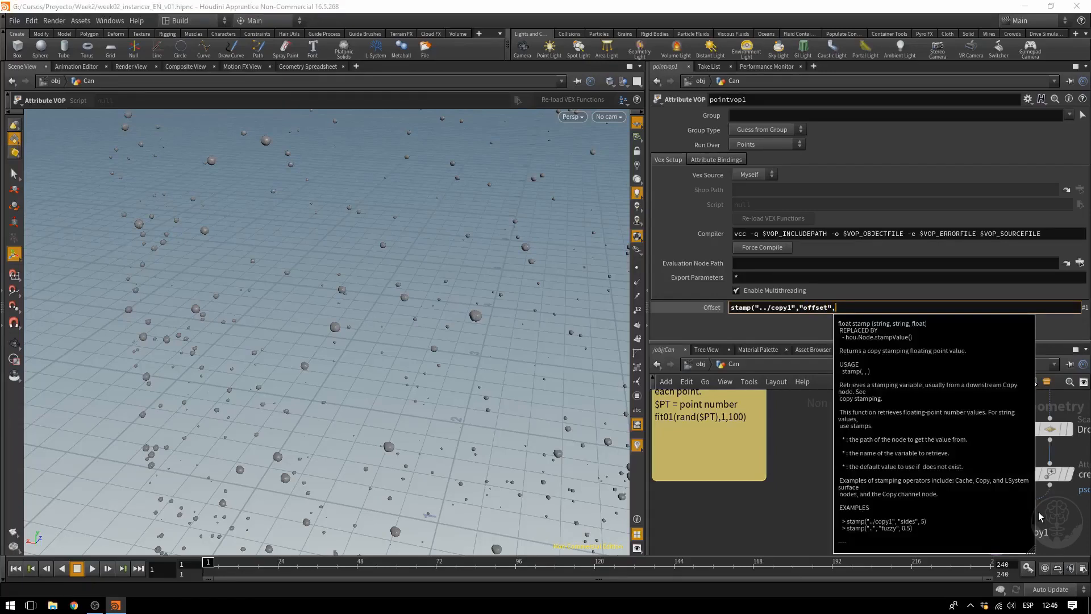
key(BackSpace)
key(BackSpace)
text(")
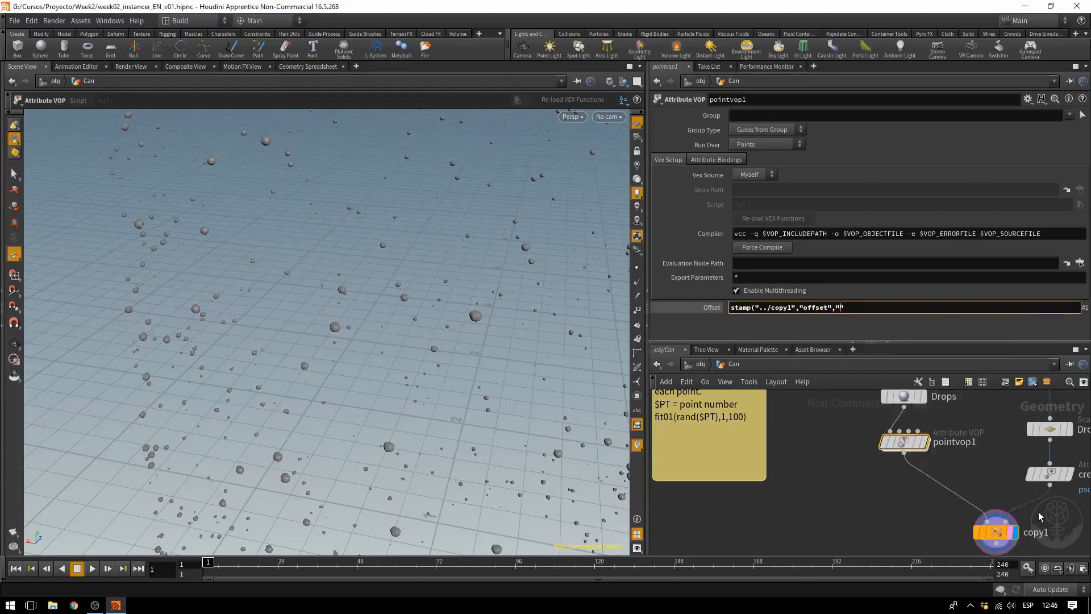
text(1"))
key(Right)
key(Right)
key(shift+Left)
key(shift+Left)
key(shift+Left)
key(shift+Left)
key(shift+Left)
key(Right)
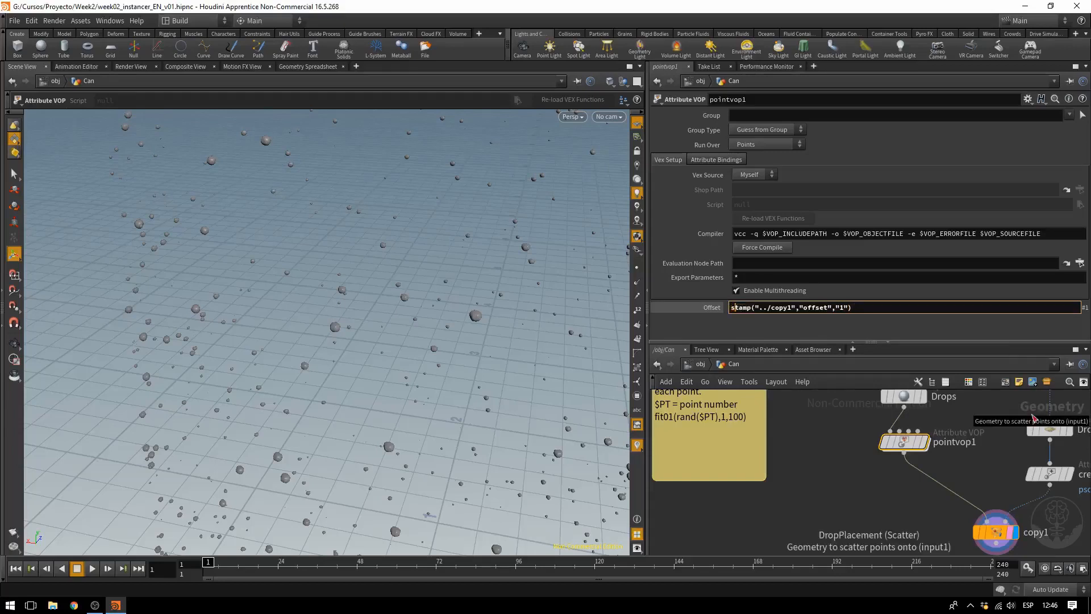
key(Right)
key(Right)
key(Right)
key(shift+Right)
key(shift+Right)
key(shift+Right)
key(shift+Right)
key(shift+Right)
key(shift+Right)
key(shift+Right)
key(shift+Right)
key(shift+Right)
key(Right)
key(Right)
key(shift+Right)
key(shift+Right)
key(shift+Right)
key(shift+Right)
key(shift+Right)
key(Right)
key(Right)
key(Right)
key(Right)
key(Return)
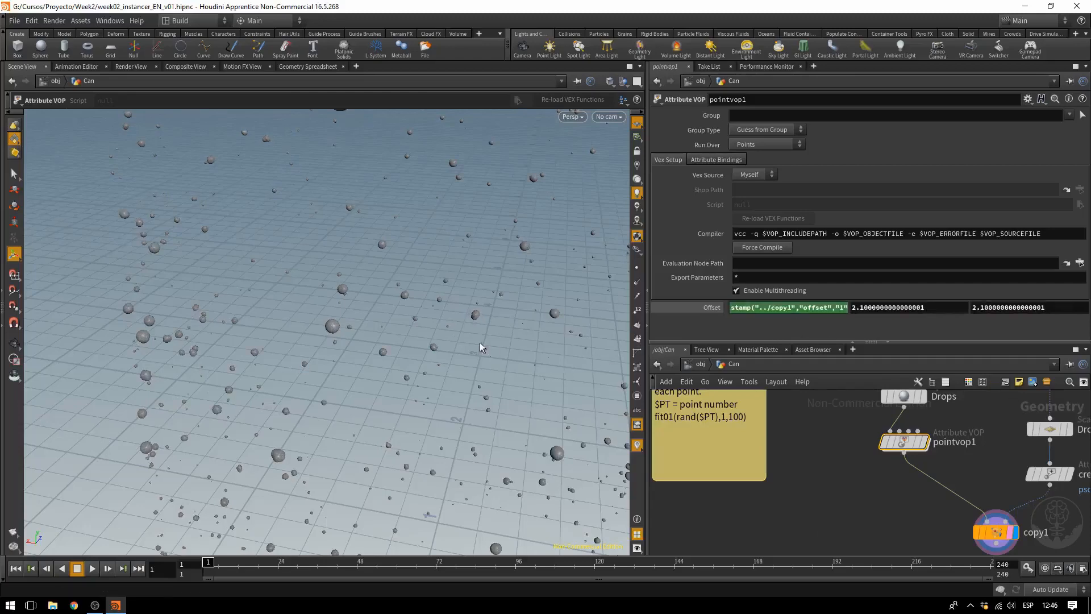
alt+drag(570, 398, 398, 365)
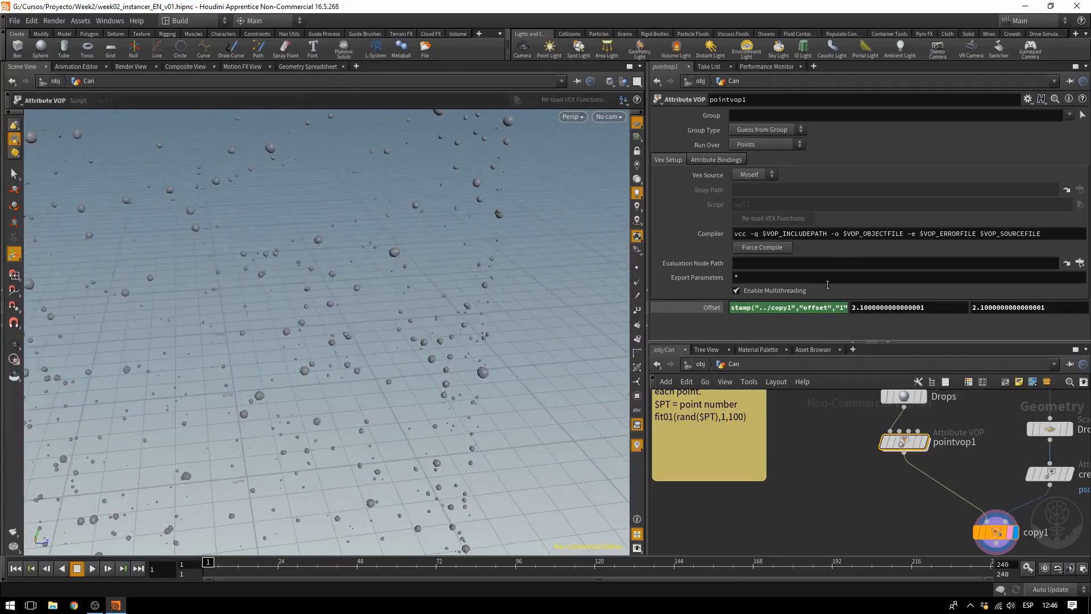
Step: Copy the stamp("../copy1","offset","1") expression into the second and third Offset components of pointvop1 and inspect the drops up close
click(804, 307)
key(ctrl+c)
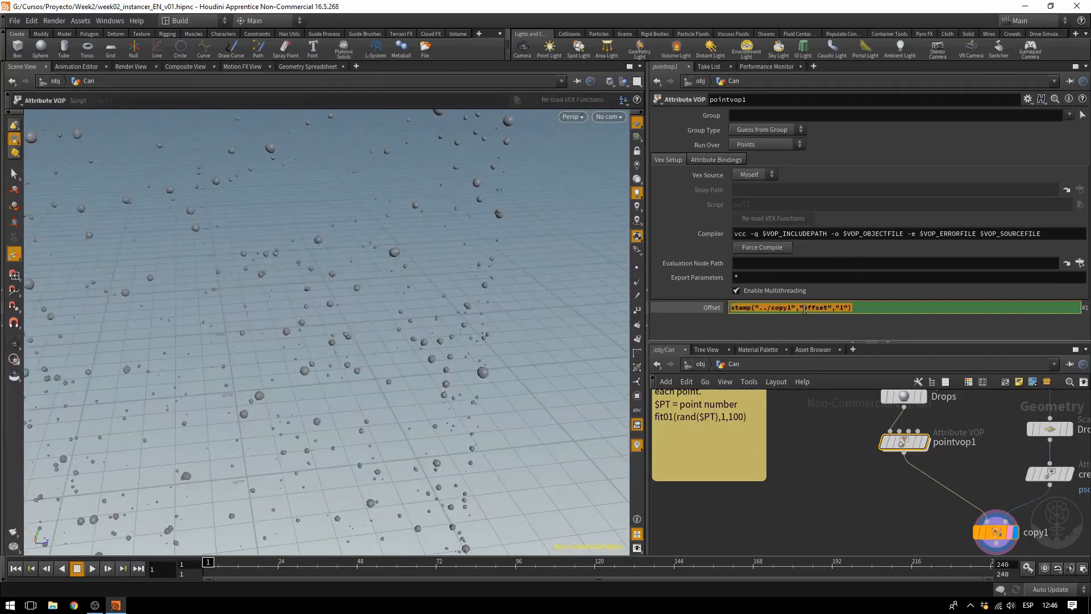
key(End)
key(Tab)
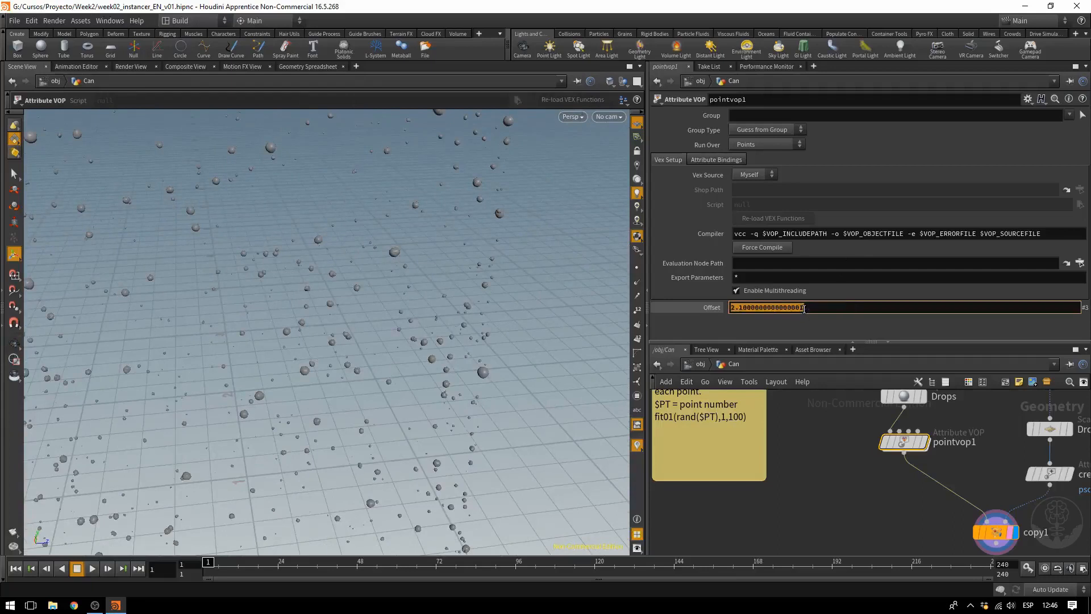
key(ctrl+v)
key(Return)
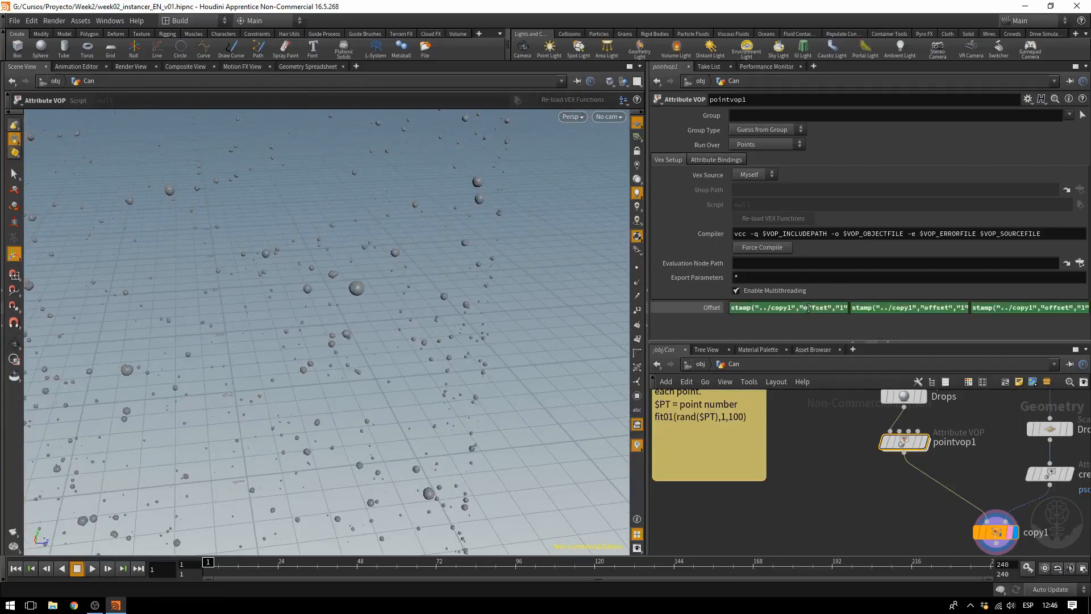
key(Escape)
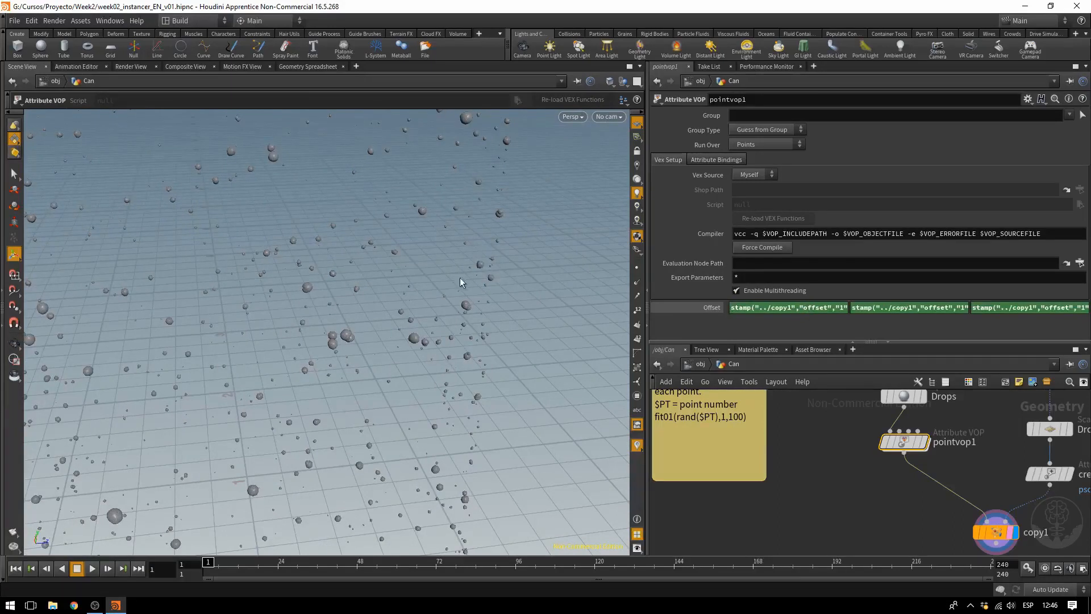
drag(460, 277, 602, 364)
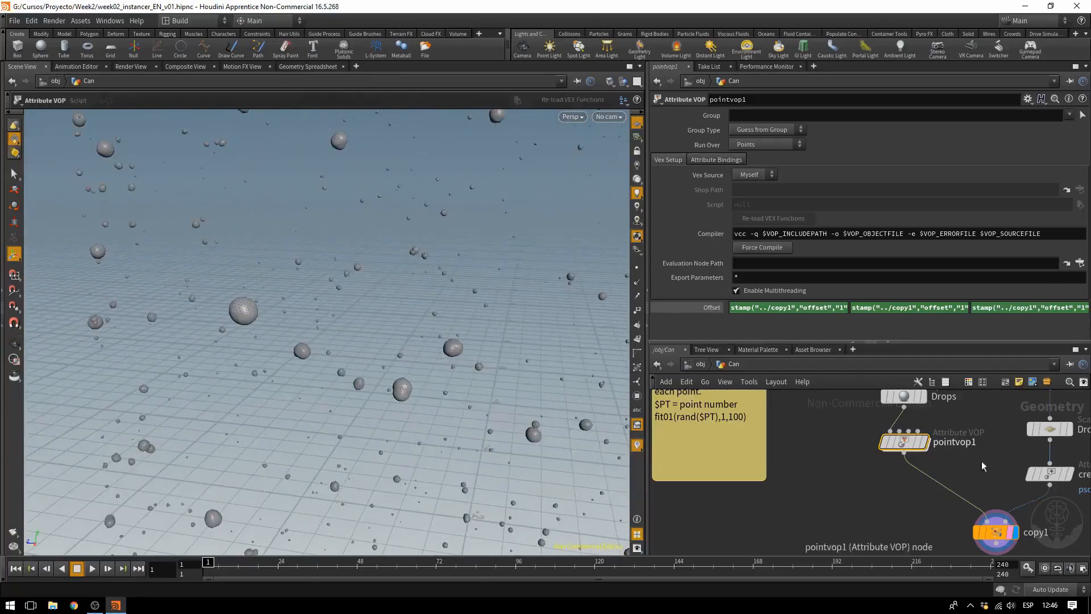
Step: Rename the pointvop1 node to DropDeform
double_click(1036, 532)
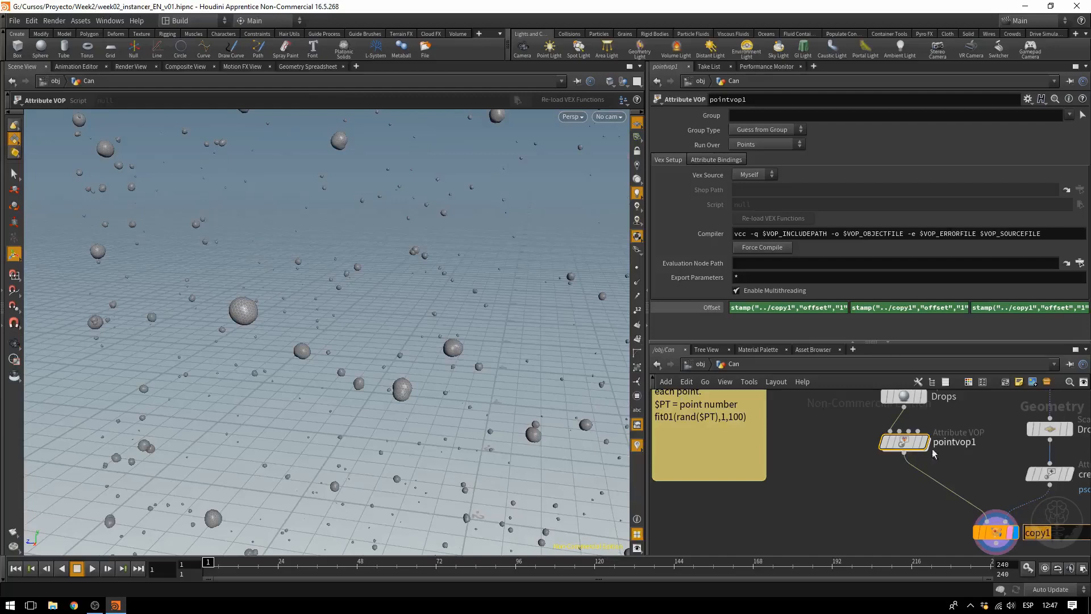
double_click(957, 443)
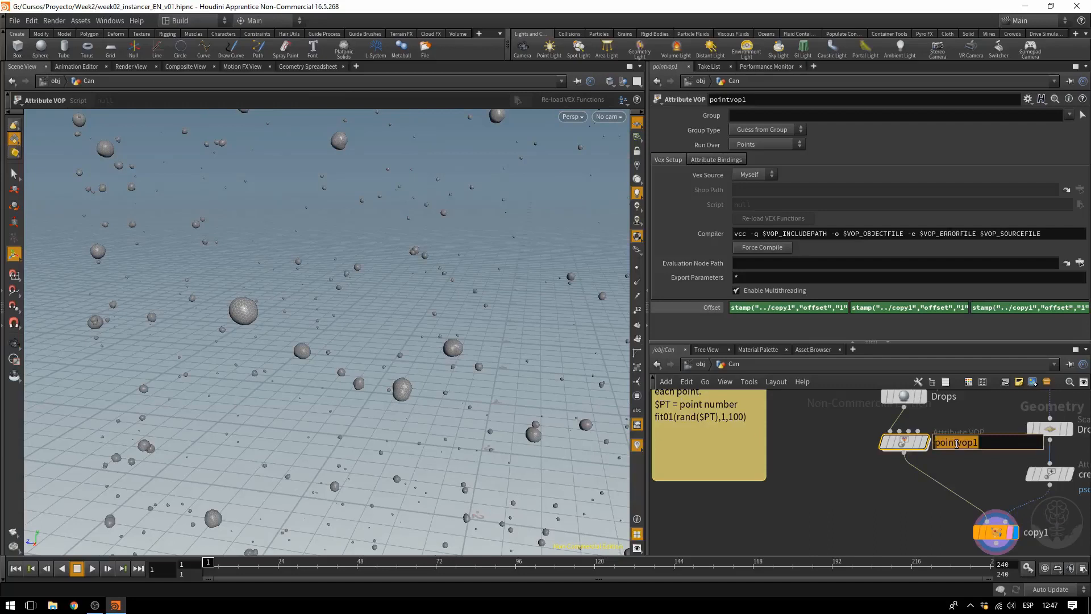
text(DropDeform)
key(Return)
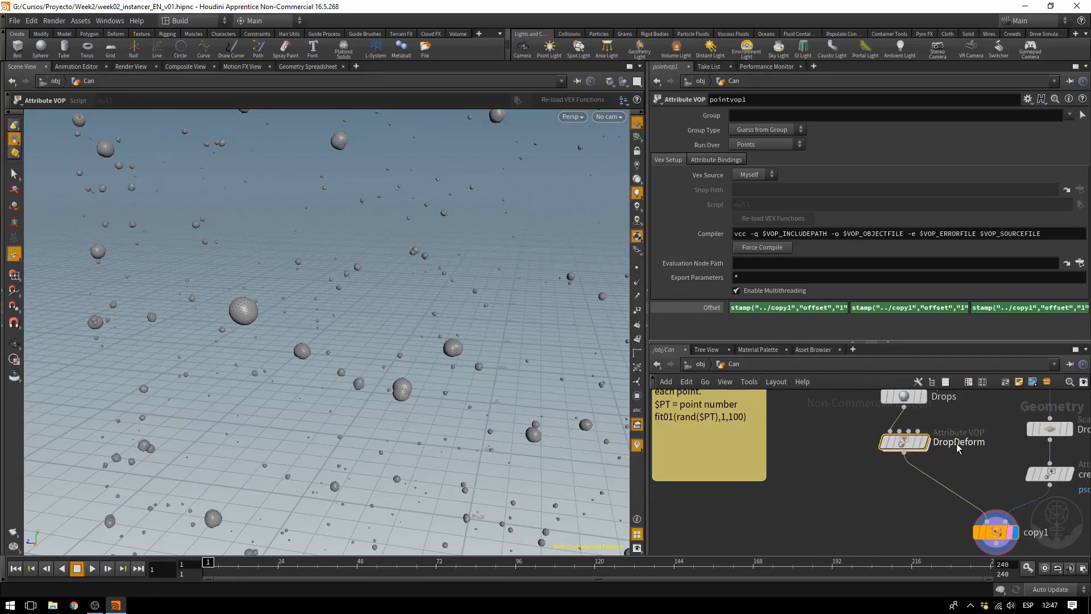
Step: Inside DropDeform, promote the Frequency, Amplitude and Roughness parameters of turbnoise1
mouse_move(909, 443)
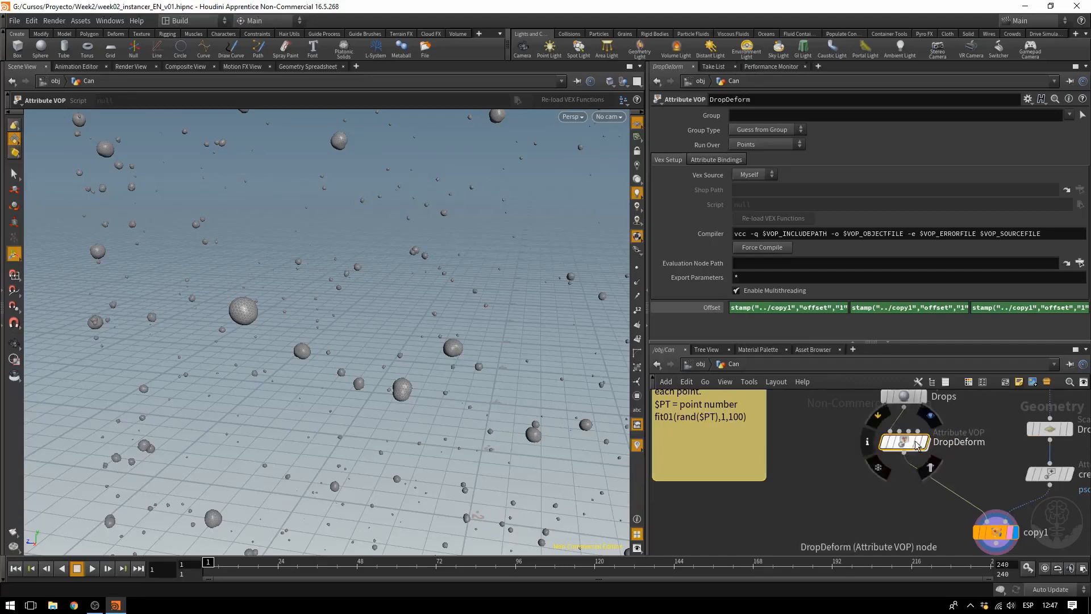
double_click(910, 443)
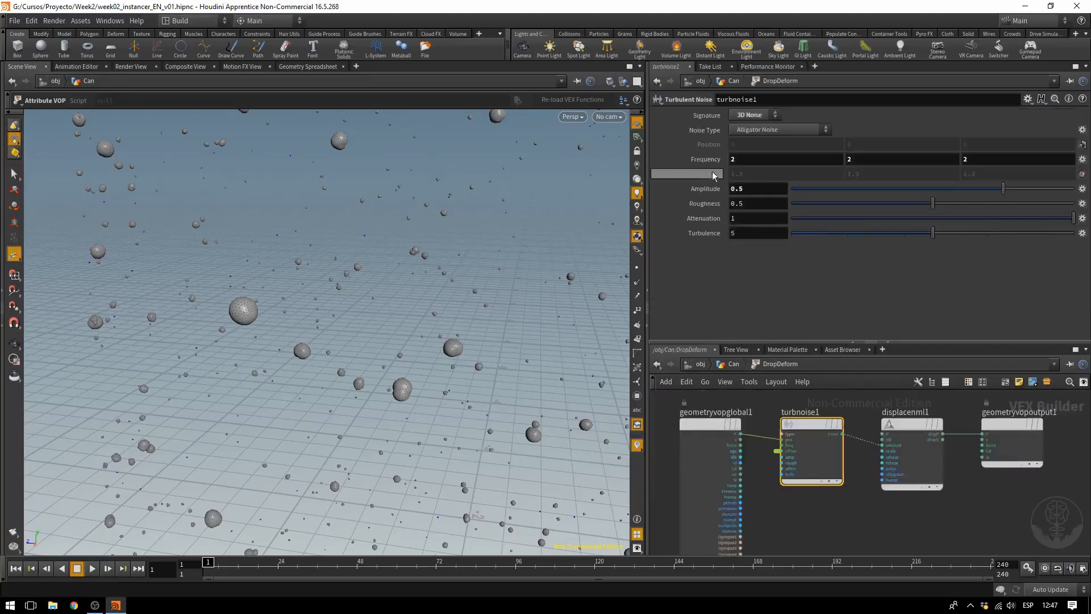
click(1082, 160)
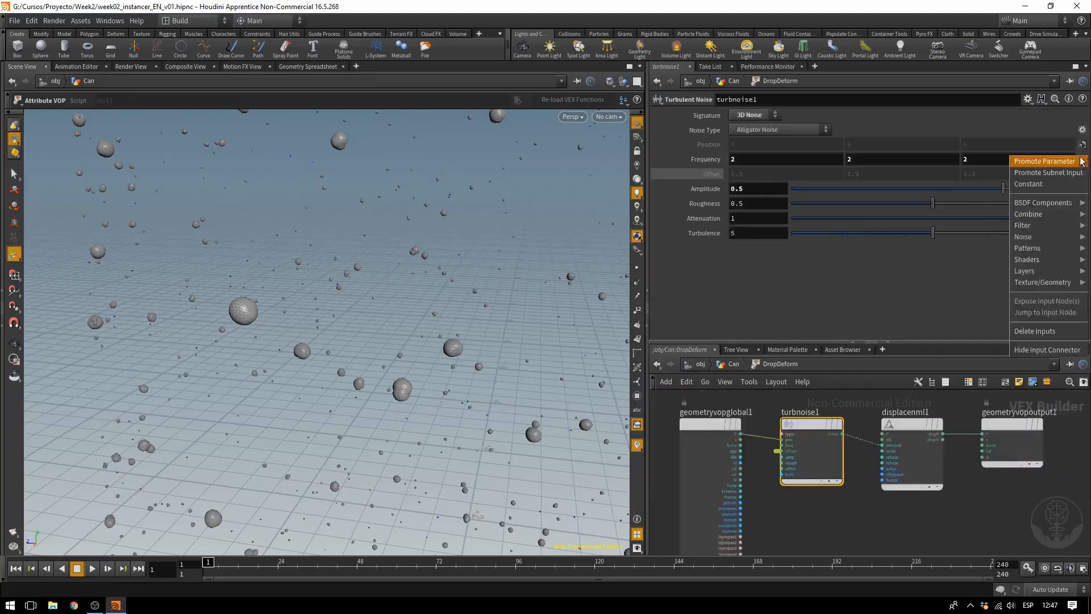
key(Escape)
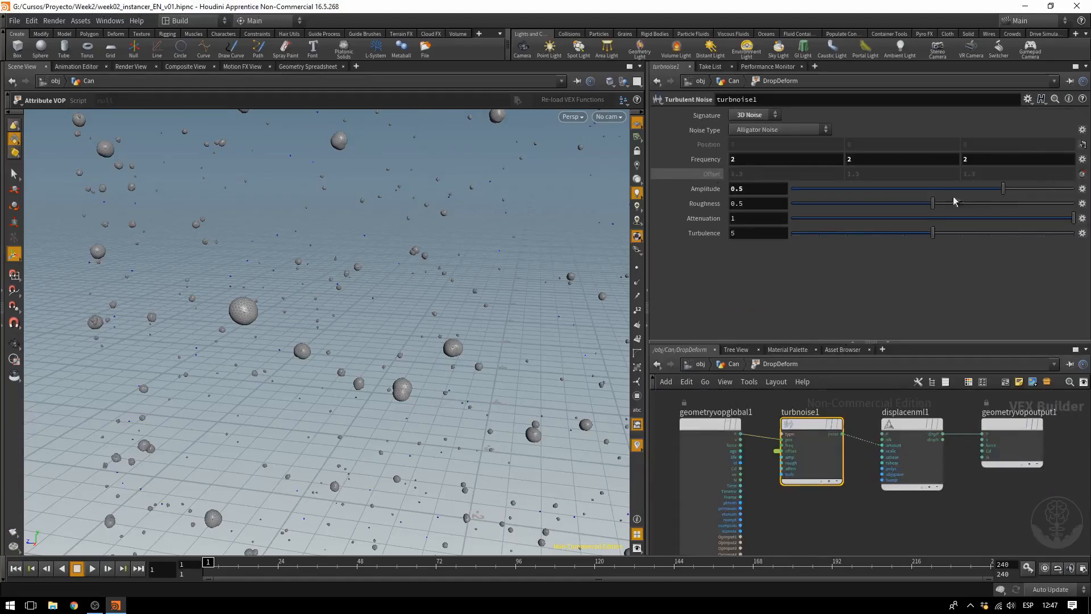
click(1083, 189)
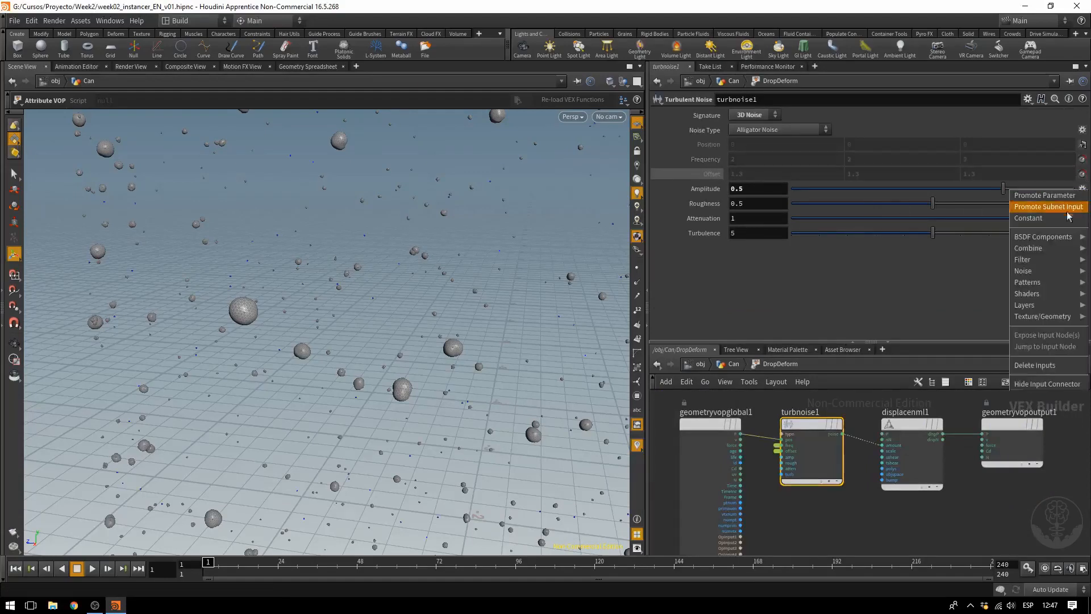
click(1068, 198)
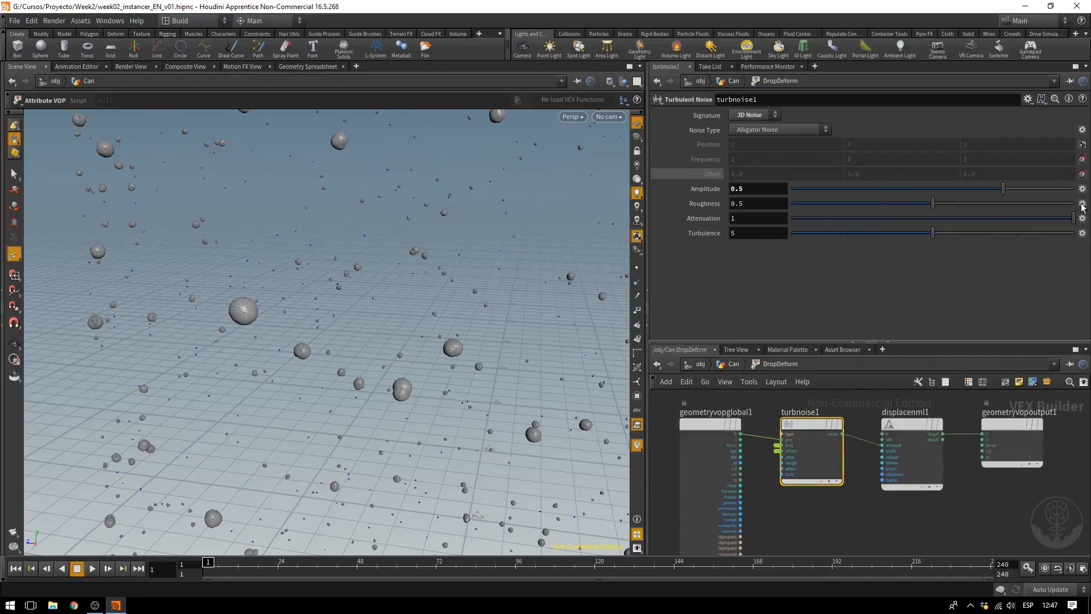
click(1082, 204)
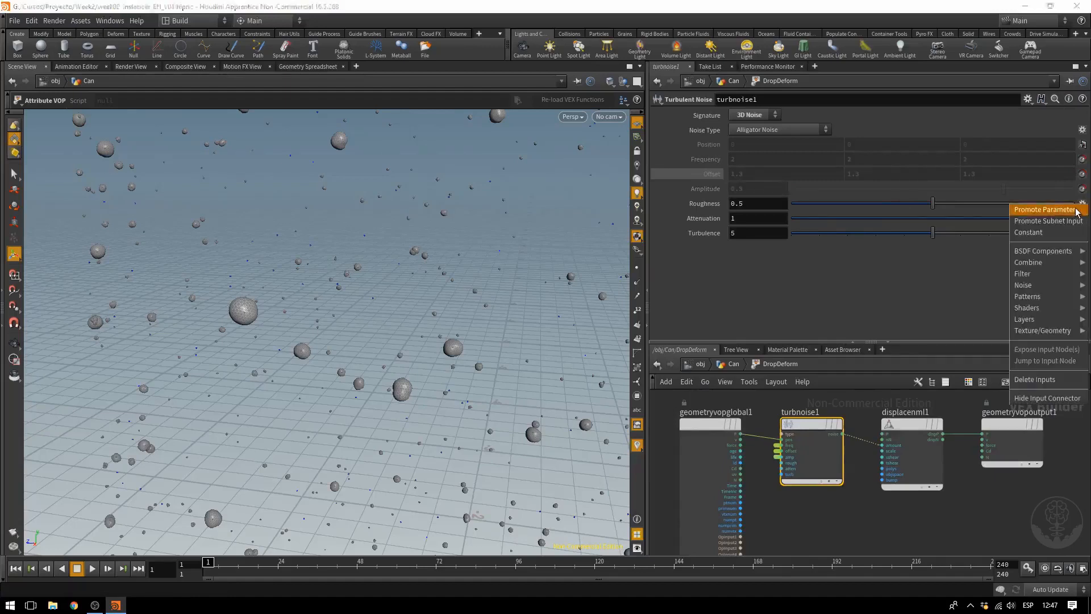
click(1057, 209)
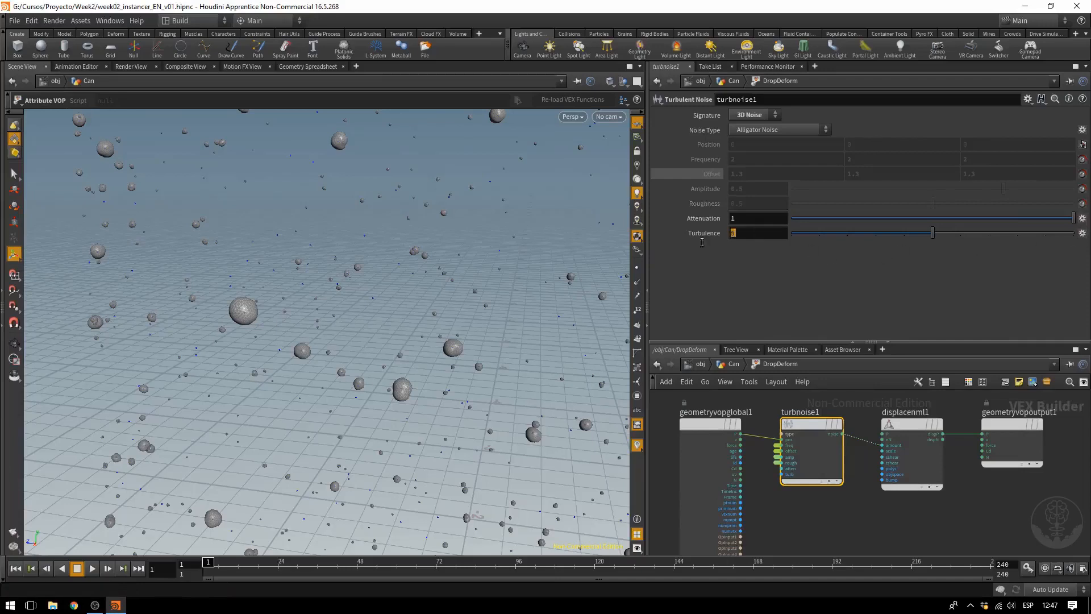
Step: Set the Turbulence of turbnoise1 to 4, promote its Noise Type parameter, and return to the Can network
click(734, 233)
text(4)
key(Return)
click(1083, 130)
click(1066, 139)
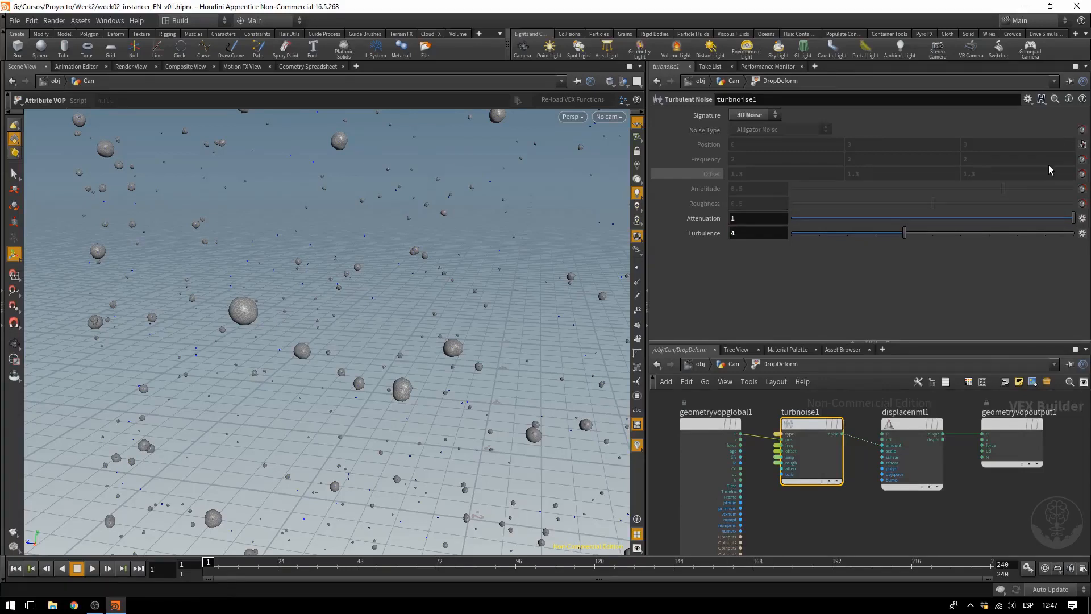
key(u)
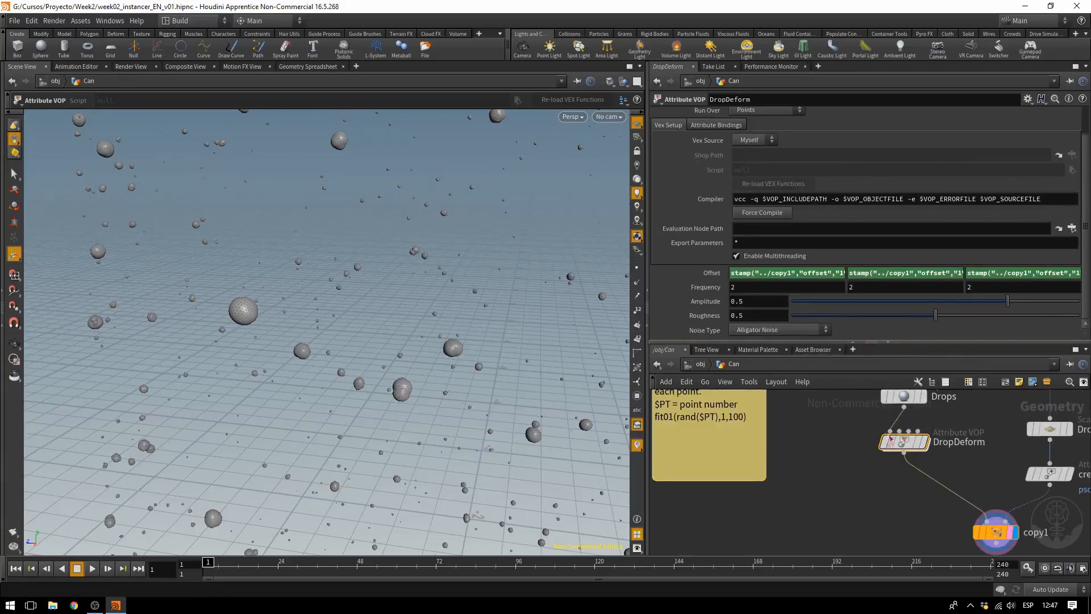
Step: Set the Noise Type of DropDeform to Simplex Noise and its Amplitude to 1
click(766, 332)
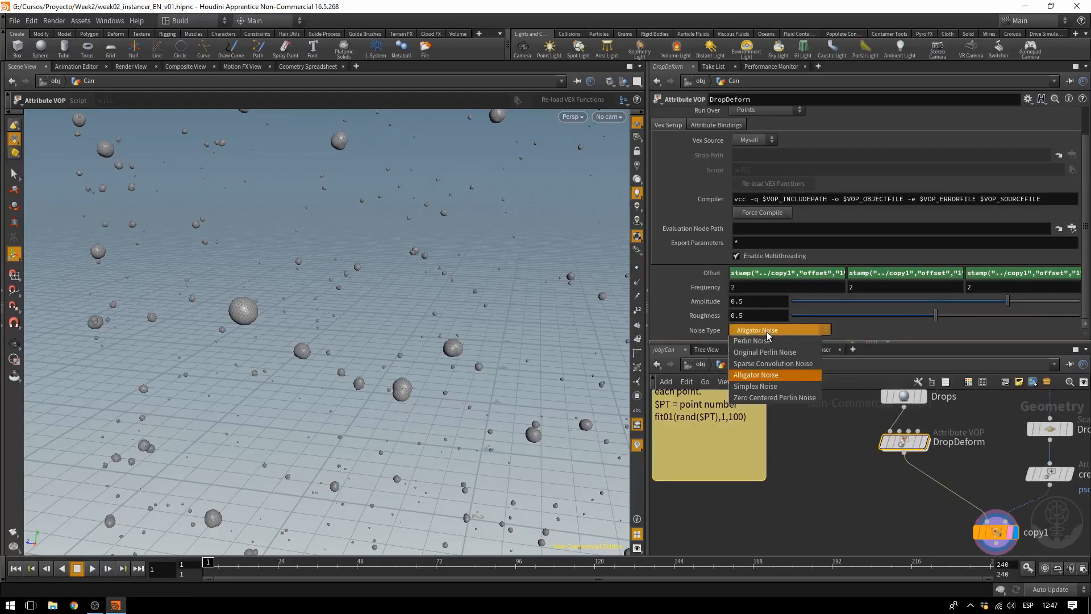
click(773, 386)
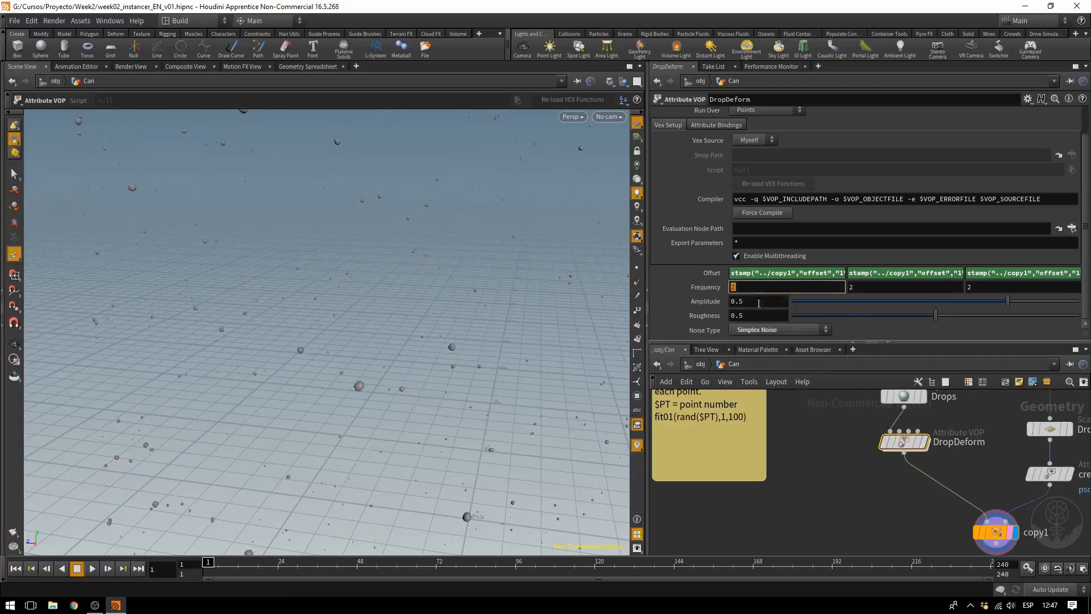
drag(761, 303, 711, 306)
text(1)
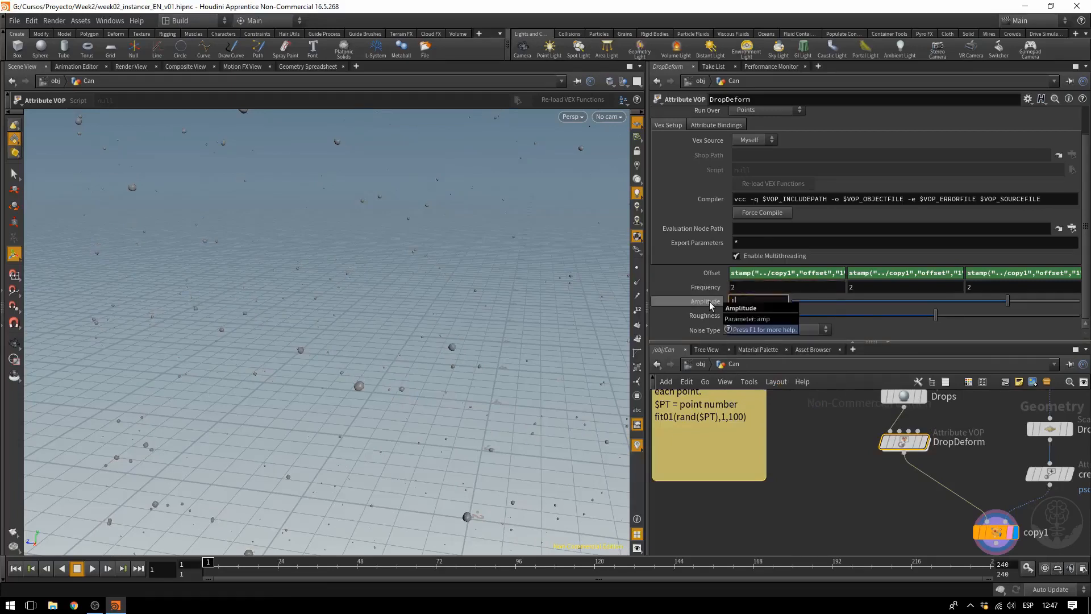
key(Return)
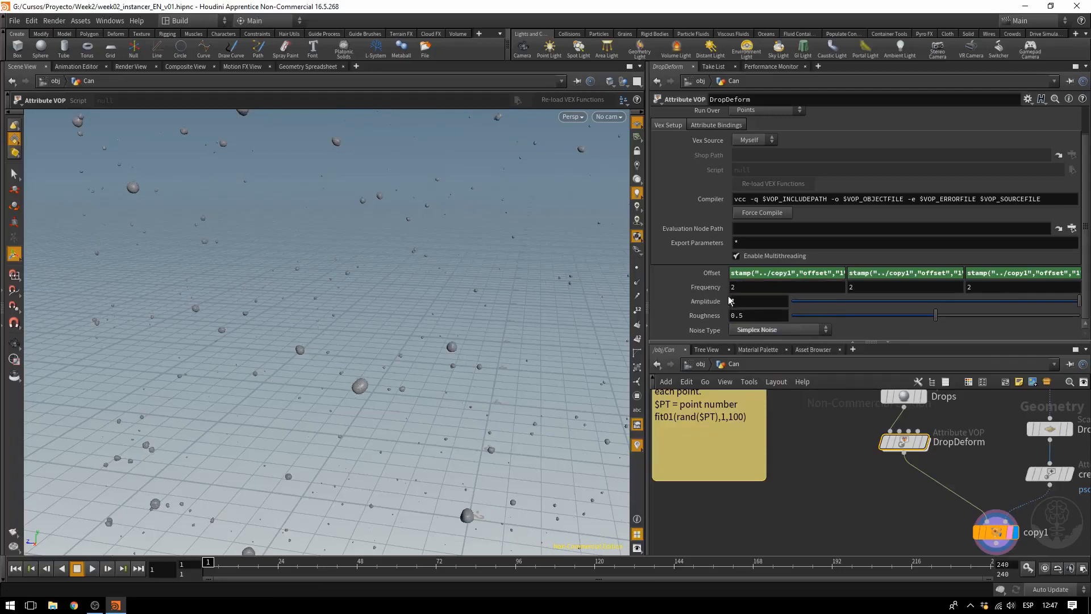
Step: Set all three Frequency components of DropDeform to 4 and inspect the deformed drops from another angle
drag(739, 287, 708, 291)
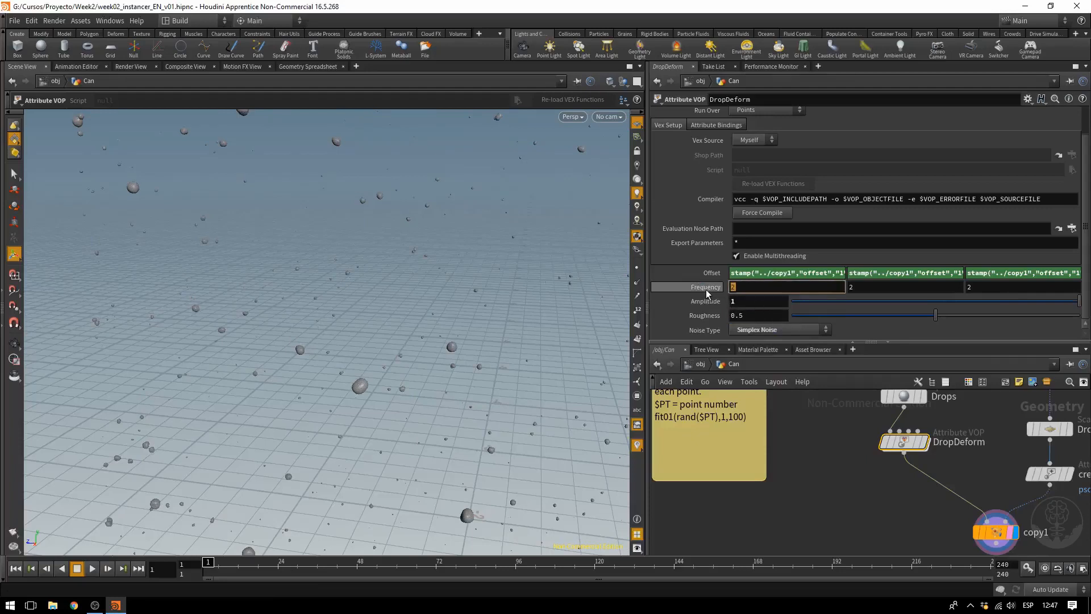
text(4)
key(Tab)
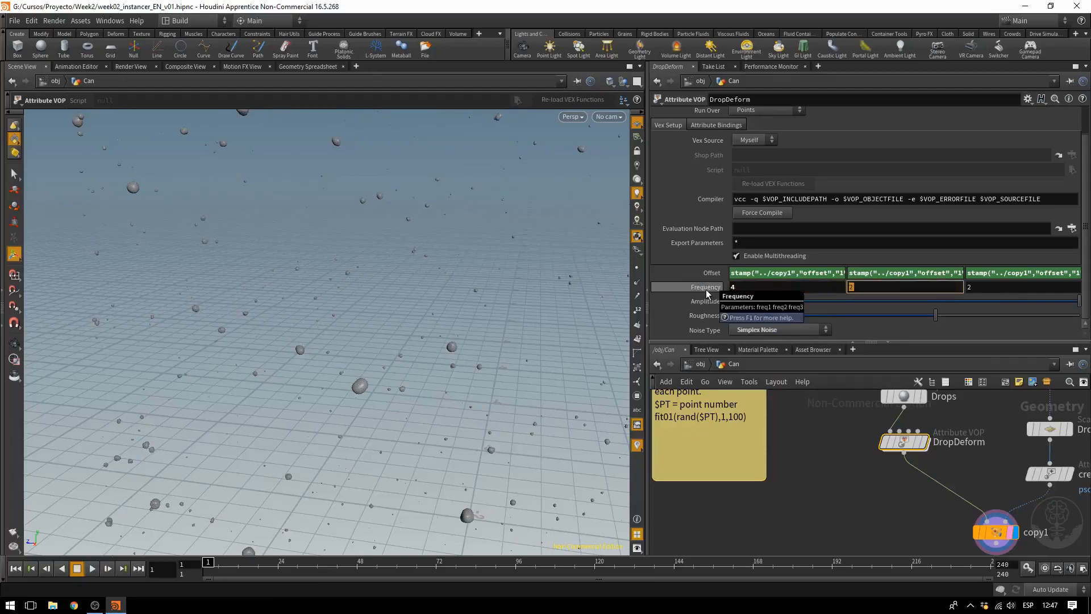
text(4)
key(Tab)
text(4)
key(Tab)
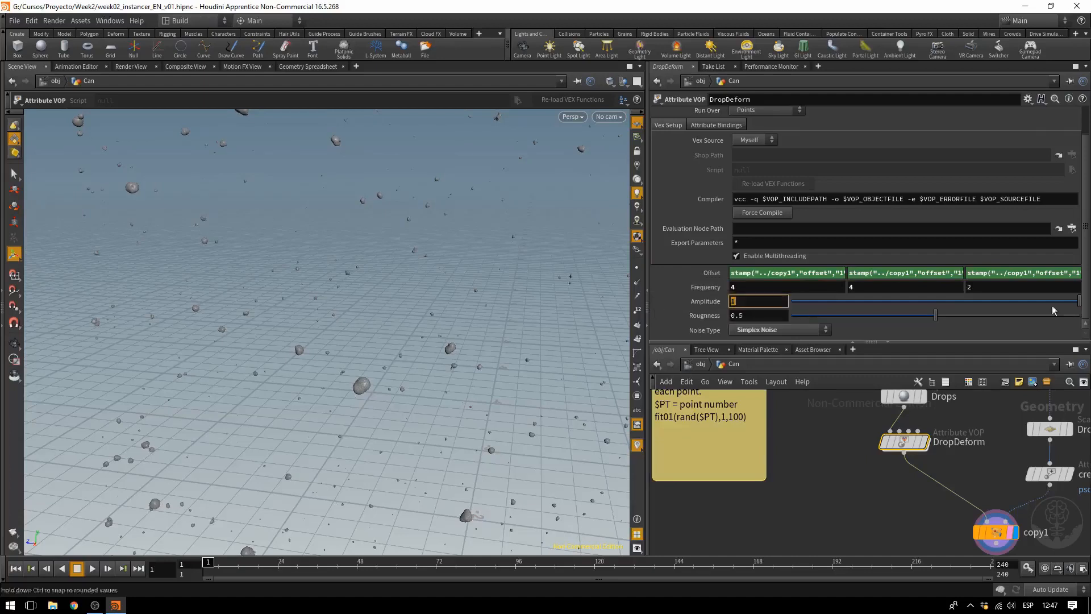
drag(969, 291, 934, 293)
text(4)
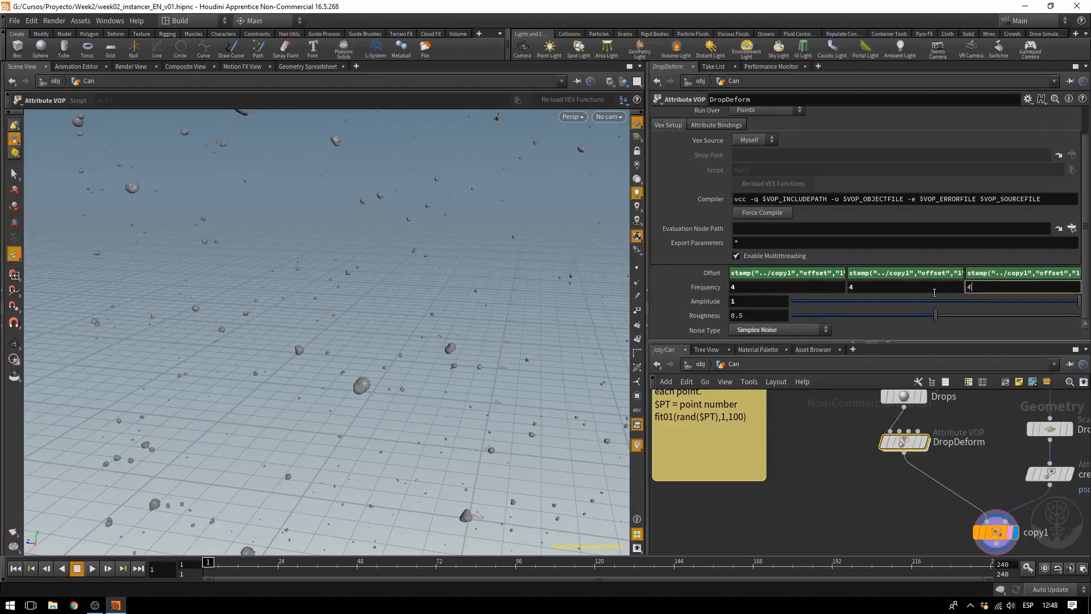
key(Return)
key(Escape)
drag(442, 363, 358, 296)
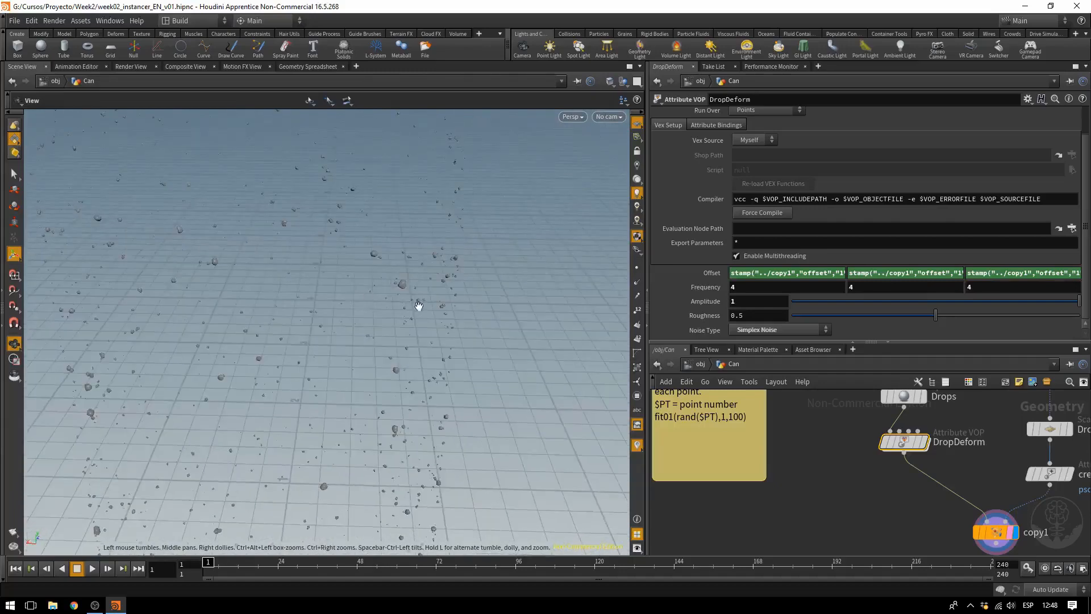
middle_drag(419, 306, 436, 232)
Step: Copy DropDeform's stamp offset expression into the sticky note below the fit01 line, widen the note, and save the scene
middle_drag(931, 534, 788, 474)
scroll(1028, 507, down, 3)
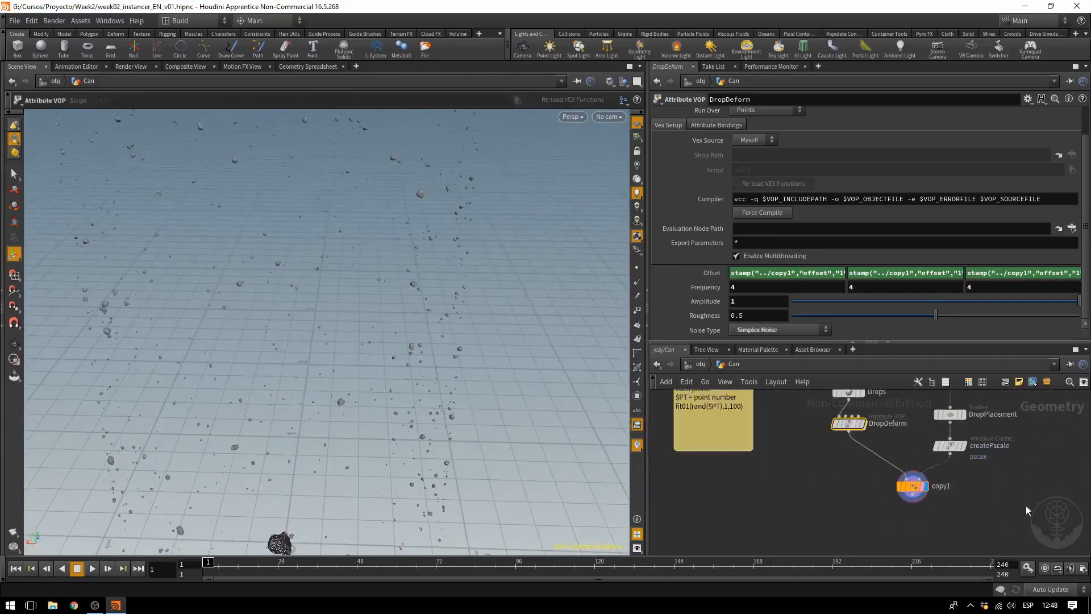
middle_drag(1022, 502, 961, 514)
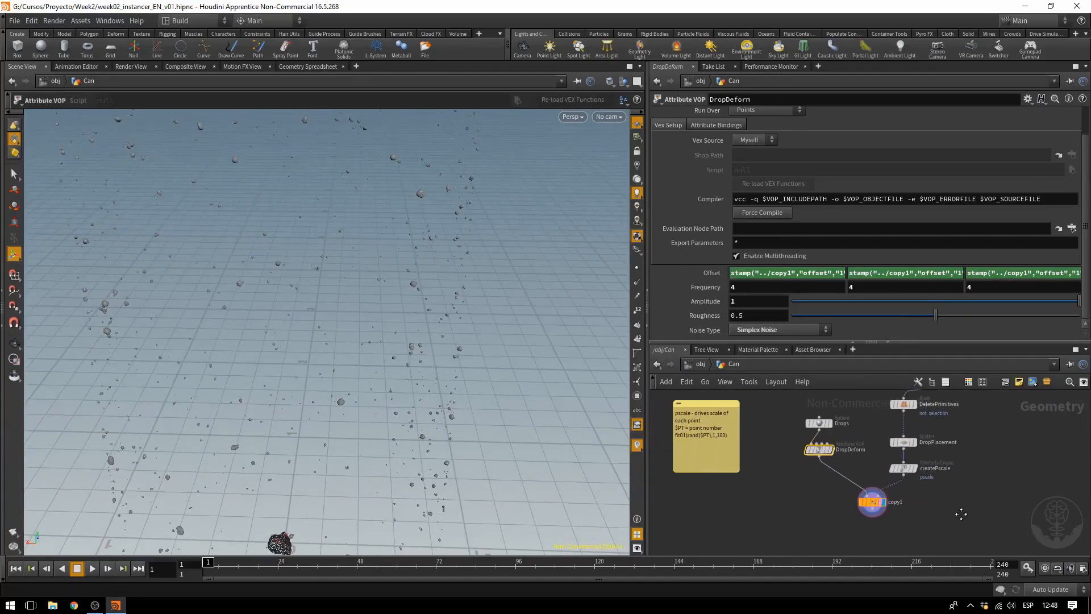
click(811, 275)
key(ctrl+c)
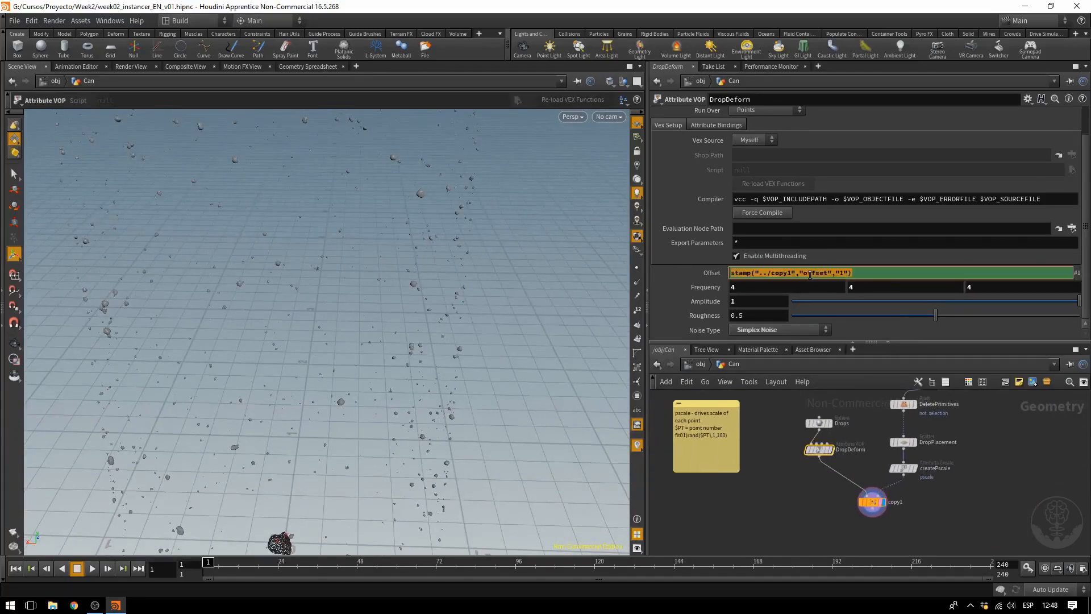
click(730, 438)
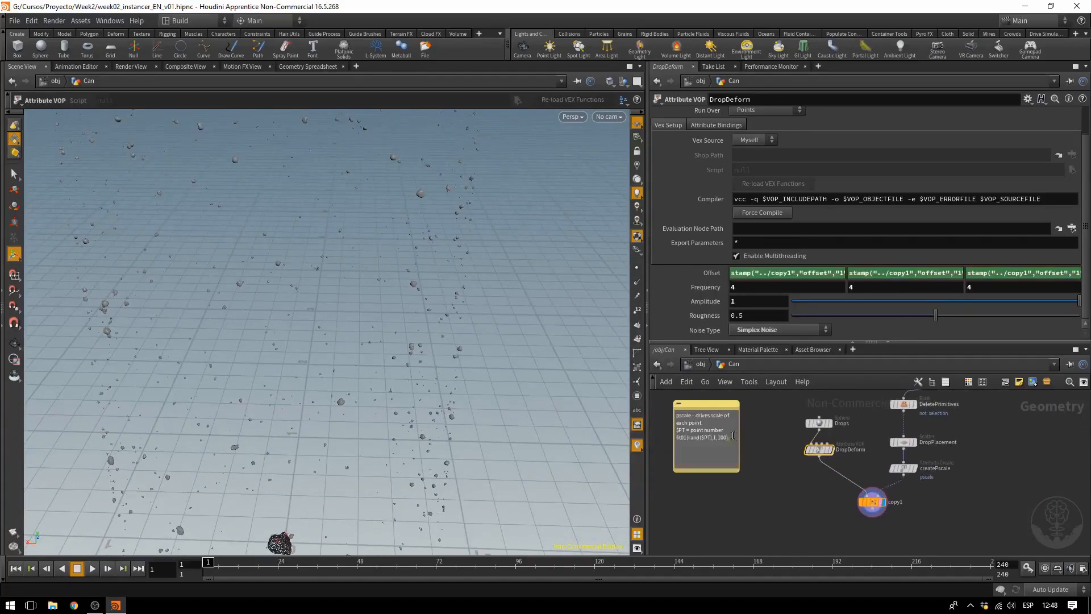
key(Return)
key(ctrl+v)
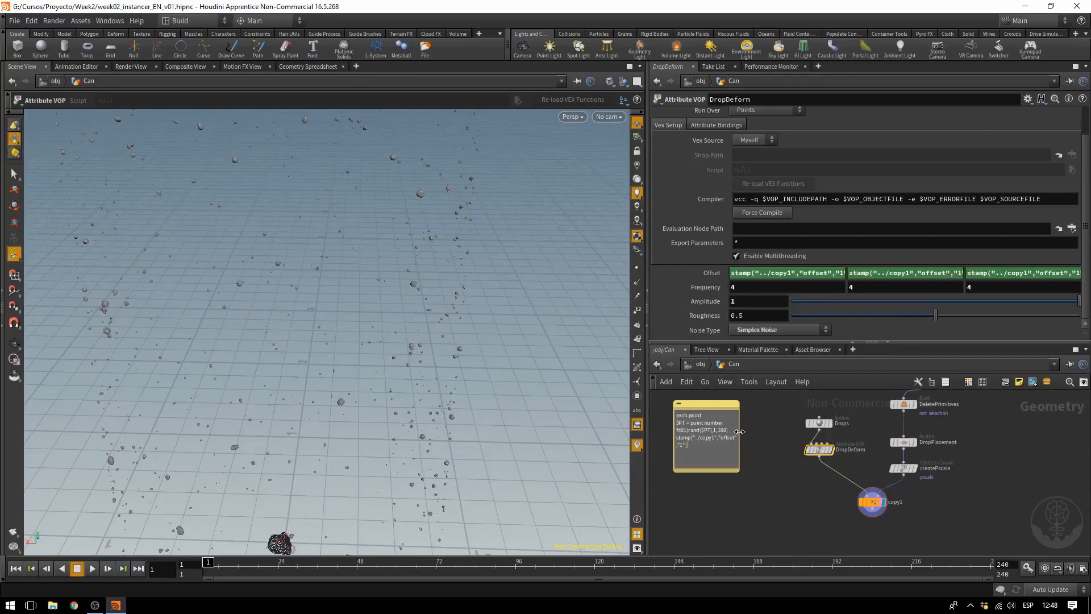
drag(740, 431, 778, 436)
key(ctrl+s)
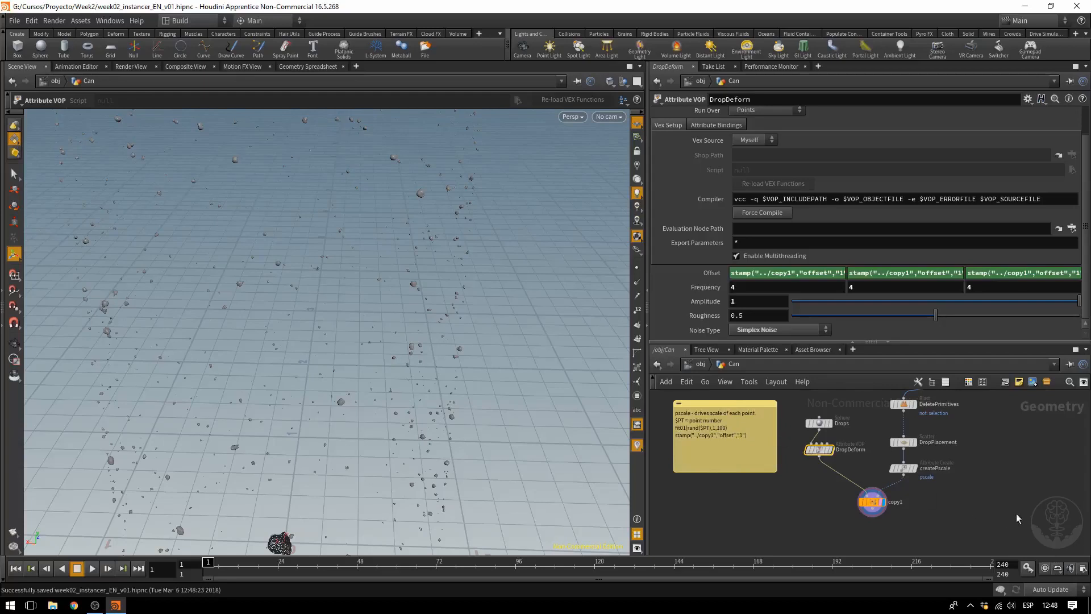
Step: Select the five can model nodes from the file node down to SetNormal and display the SetNormal result
scroll(1018, 500, down, 3)
middle_drag(1017, 491, 911, 566)
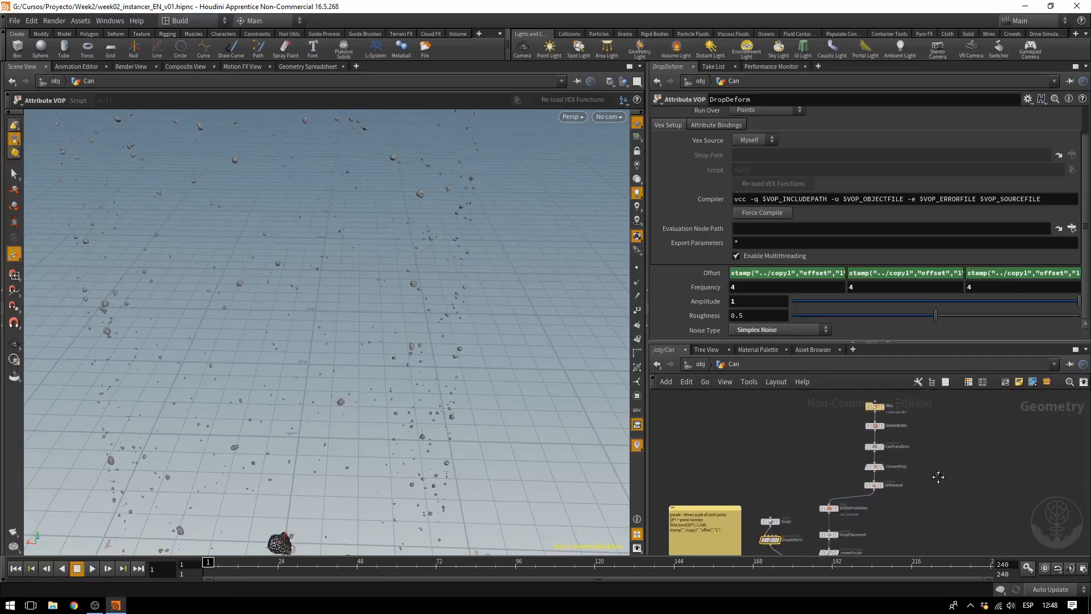
middle_drag(938, 475, 935, 490)
drag(899, 406, 865, 510)
scroll(903, 455, up, 3)
click(900, 427)
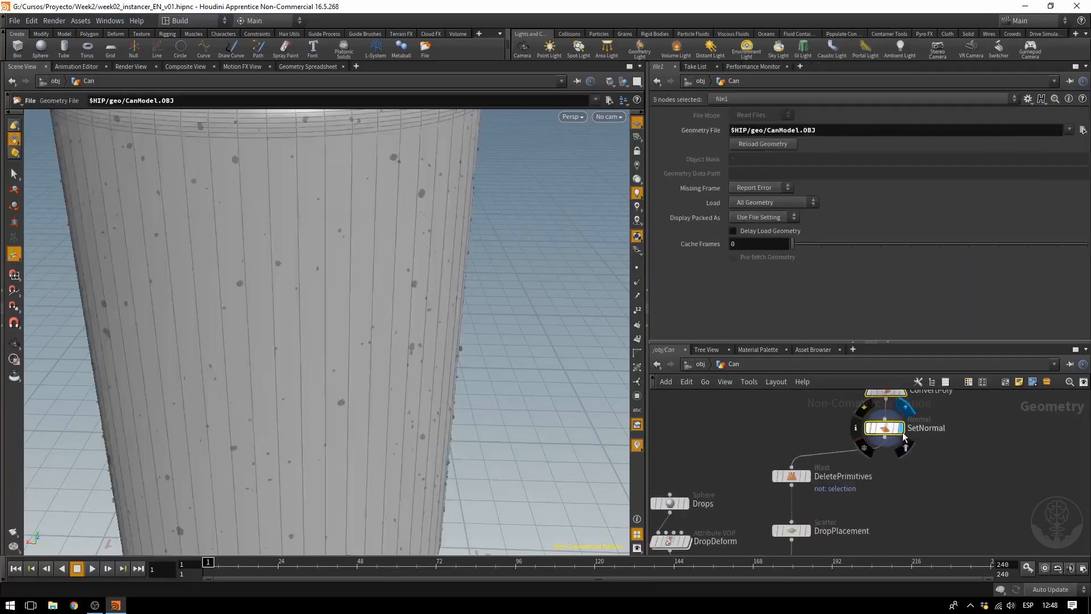
Step: Add a Merge node to the can network, below and beside the copy1 node
click(887, 432)
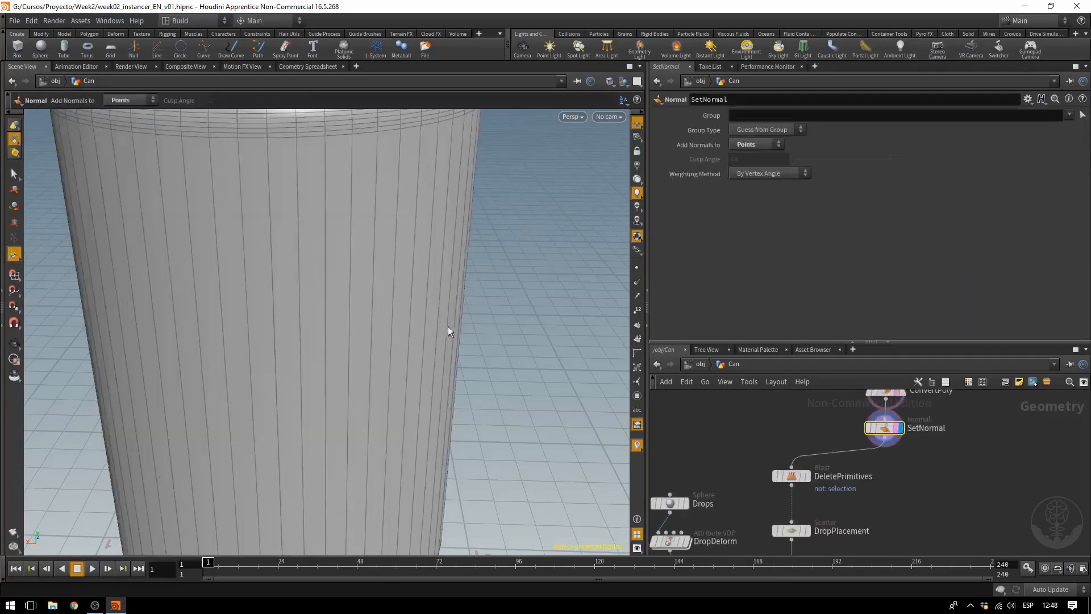
alt+right_drag(448, 329, 274, 299)
mouse_move(274, 299)
alt+mouse_down()
mouse_move(291, 291)
mouse_move(280, 297)
alt+mouse_up()
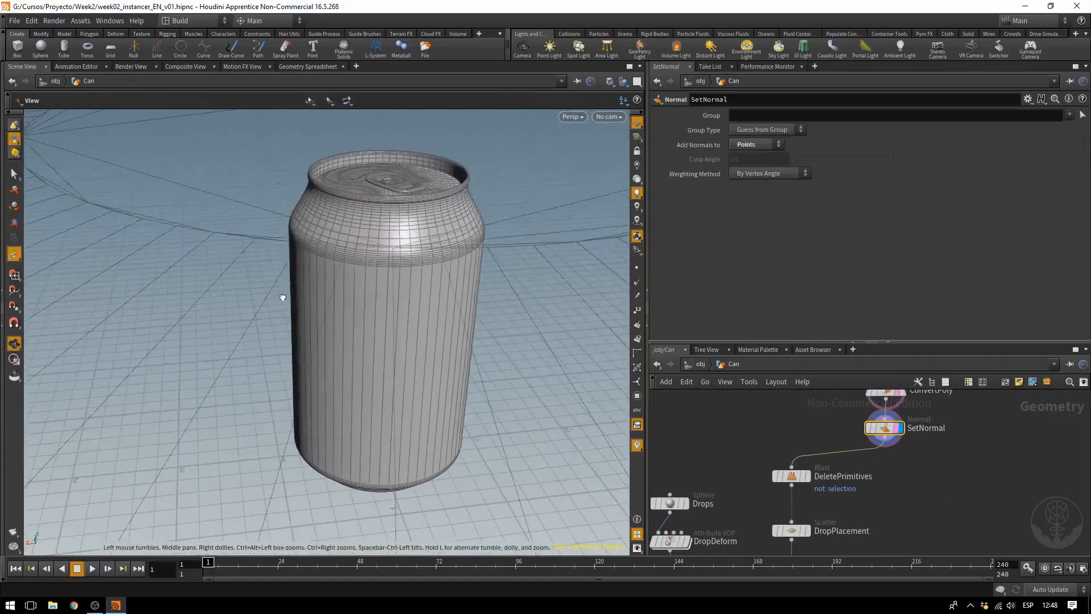
middle_drag(894, 502, 952, 397)
scroll(899, 479, down, 2)
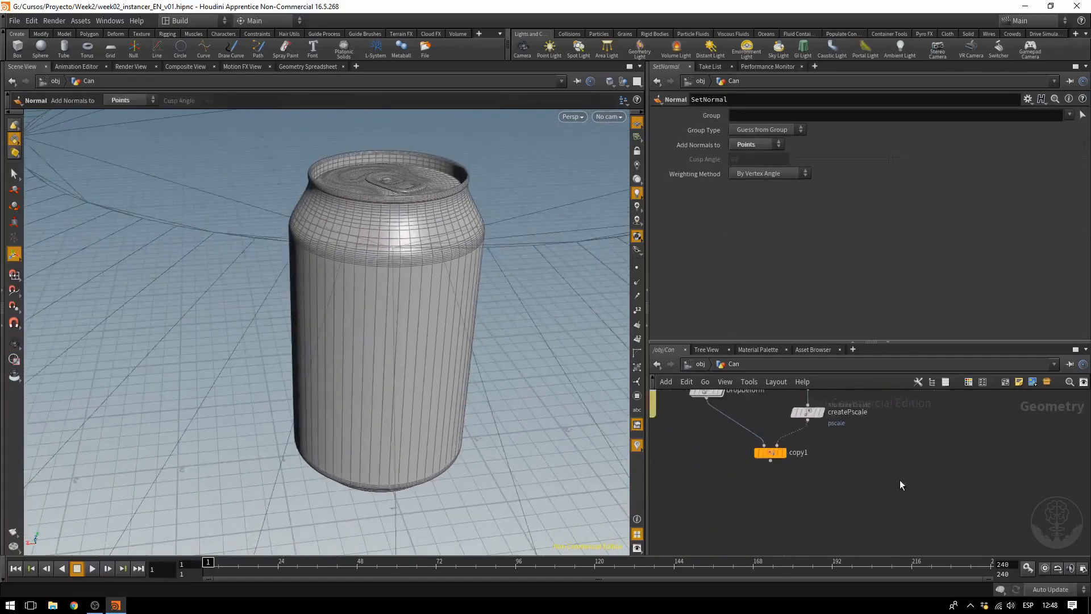
key(Tab)
text(merge)
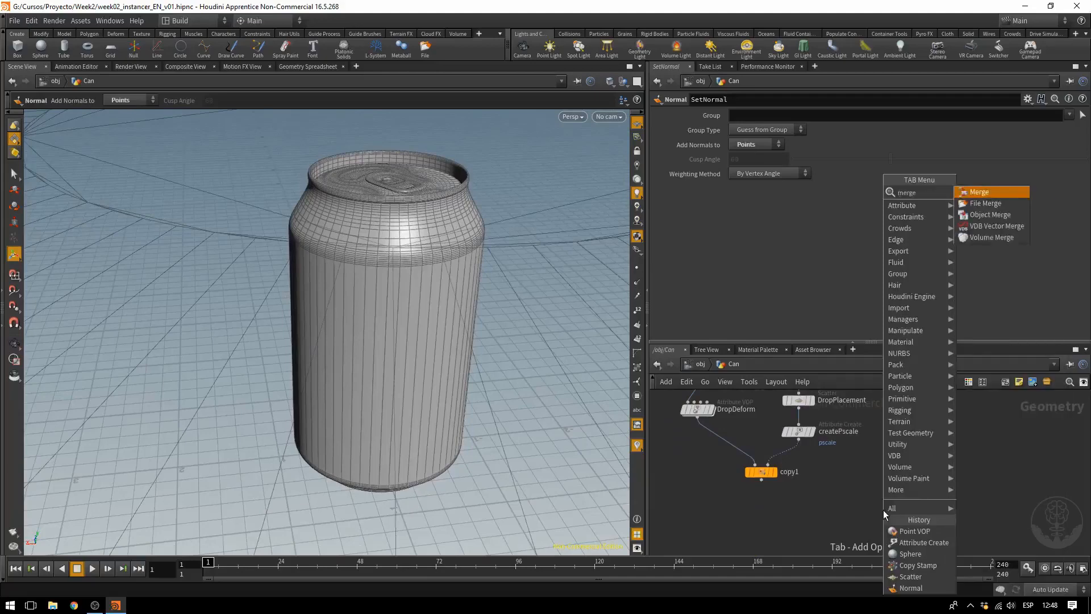
key(Return)
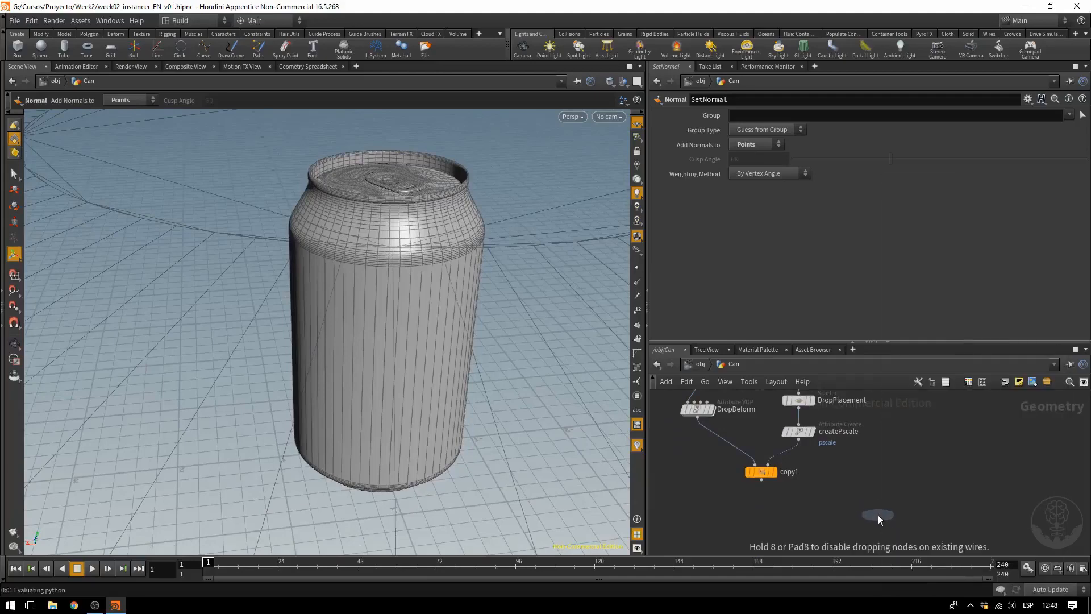
click(868, 515)
Step: Wire SetNormal and copy1 into the Merge node and display the merged result
middle_drag(947, 452, 910, 386)
click(880, 399)
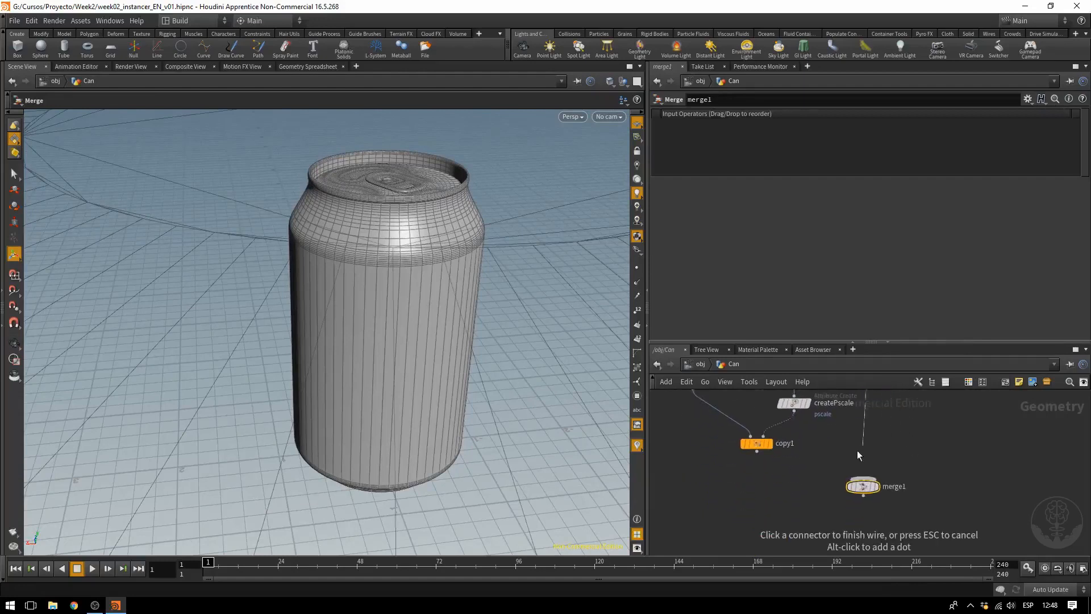
click(863, 478)
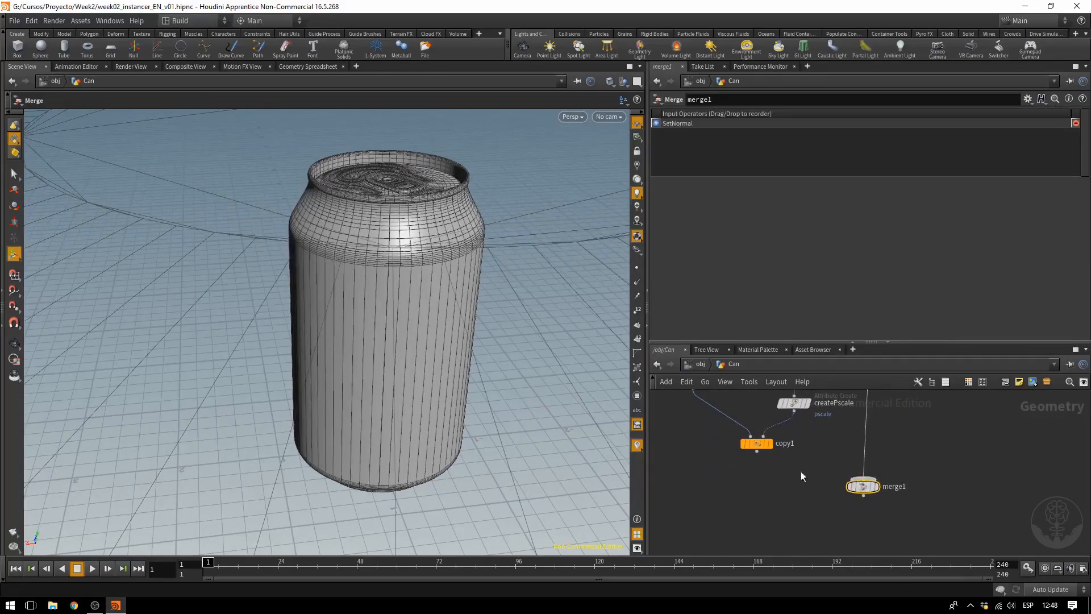
click(758, 452)
click(863, 478)
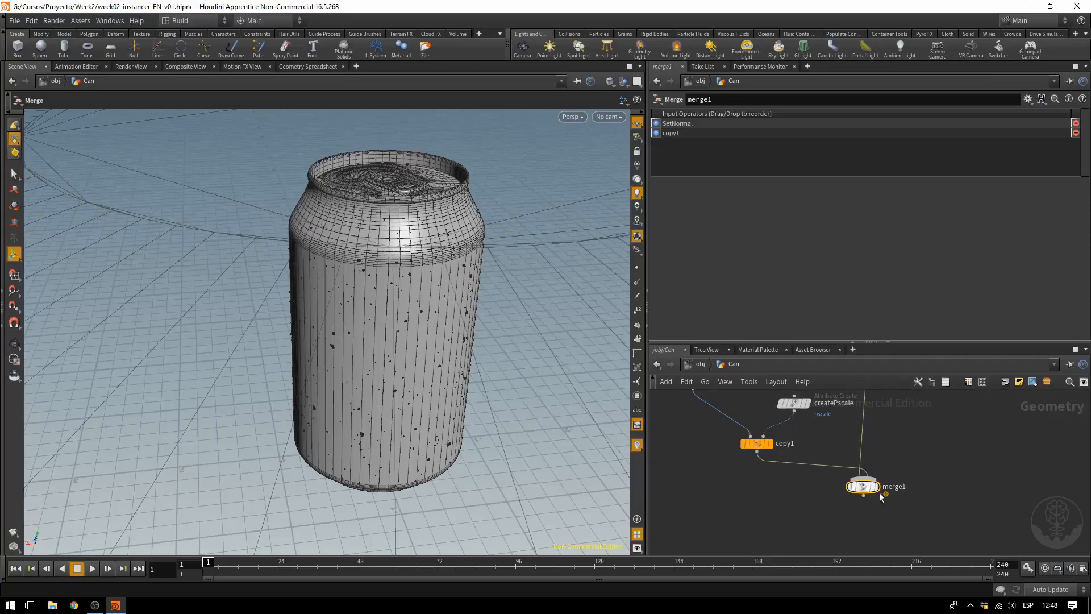
scroll(886, 479, up, 2)
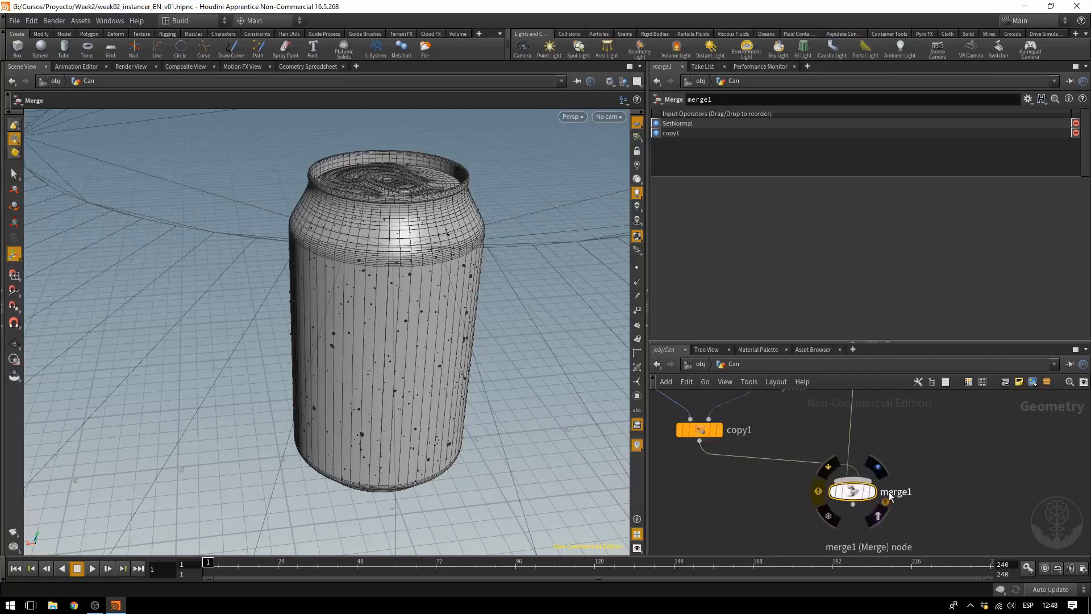
click(870, 492)
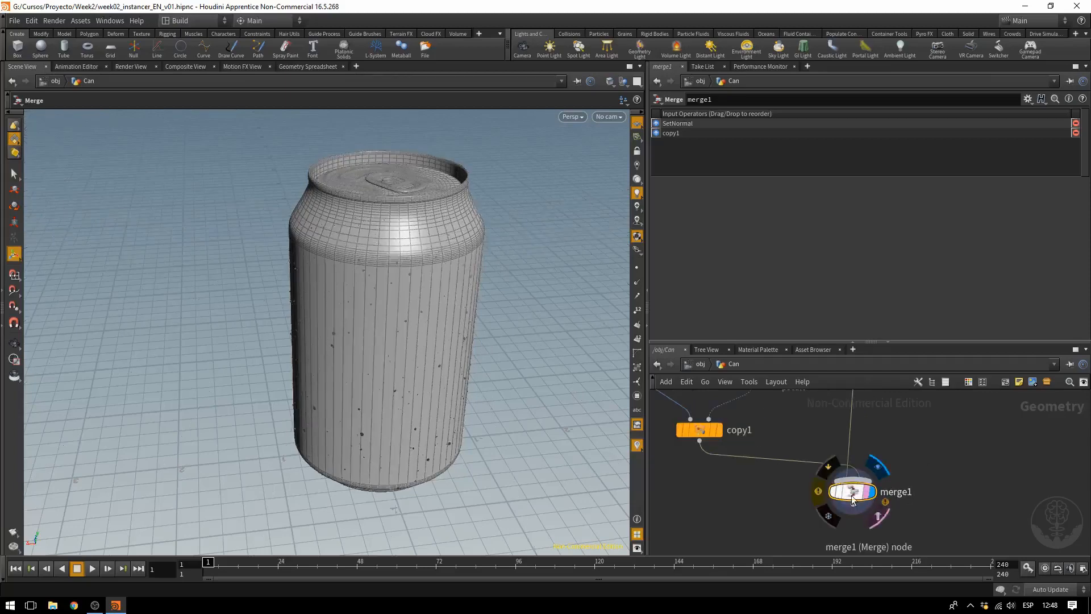
Step: Enlarge the drops by setting createPscale's first value expression to (rand($PT)) * .25
alt+drag(492, 329, 363, 346)
alt+right_drag(364, 346, 592, 400)
alt+drag(592, 400, 267, 341)
alt+middle_drag(386, 374, 340, 469)
middle_drag(927, 458, 924, 602)
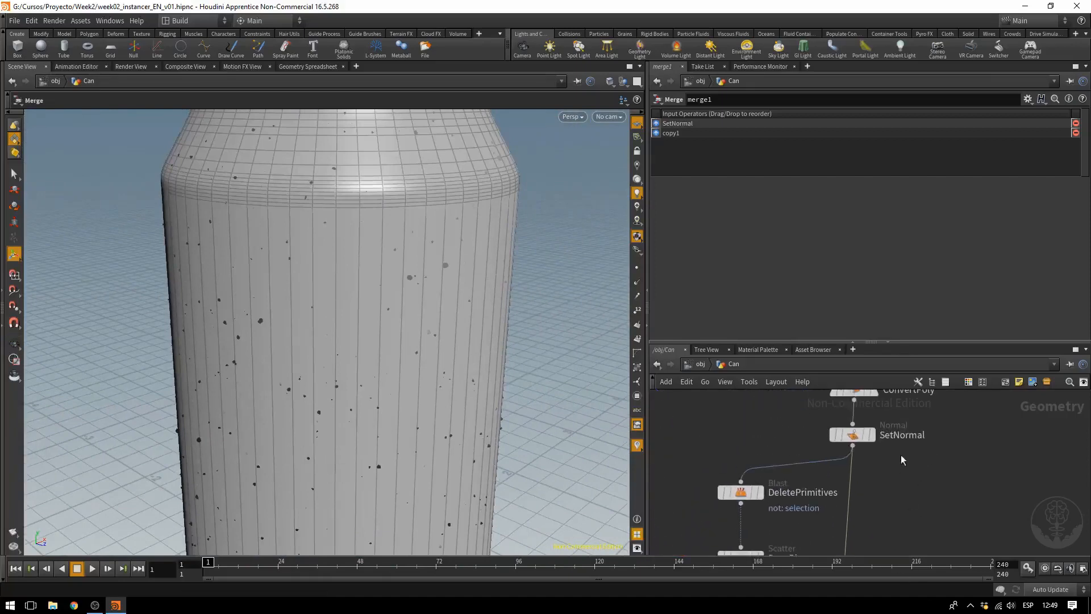
click(852, 435)
middle_drag(829, 520, 886, 377)
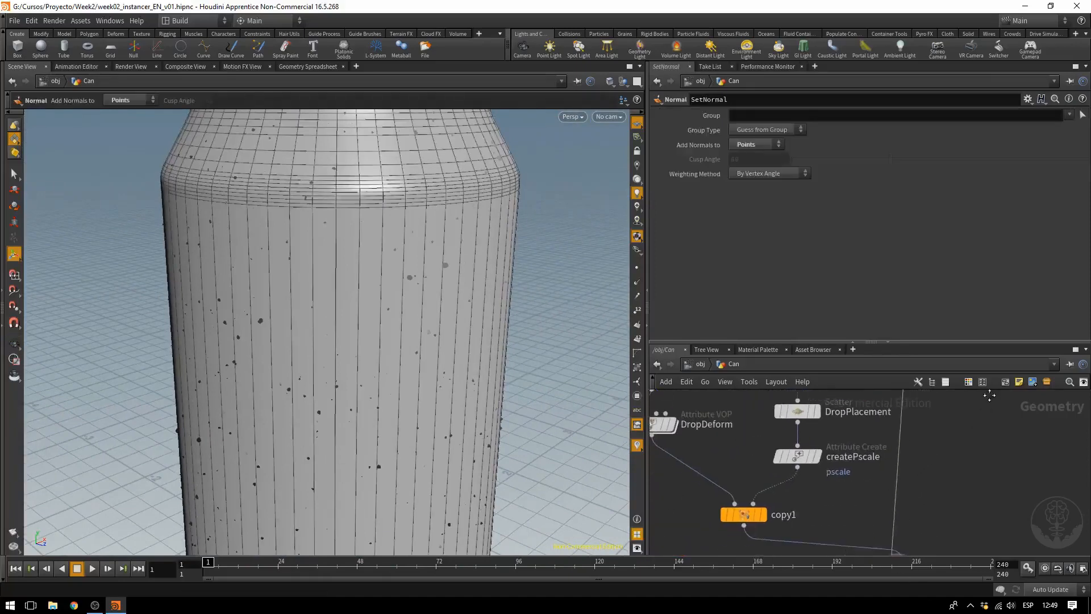
click(798, 456)
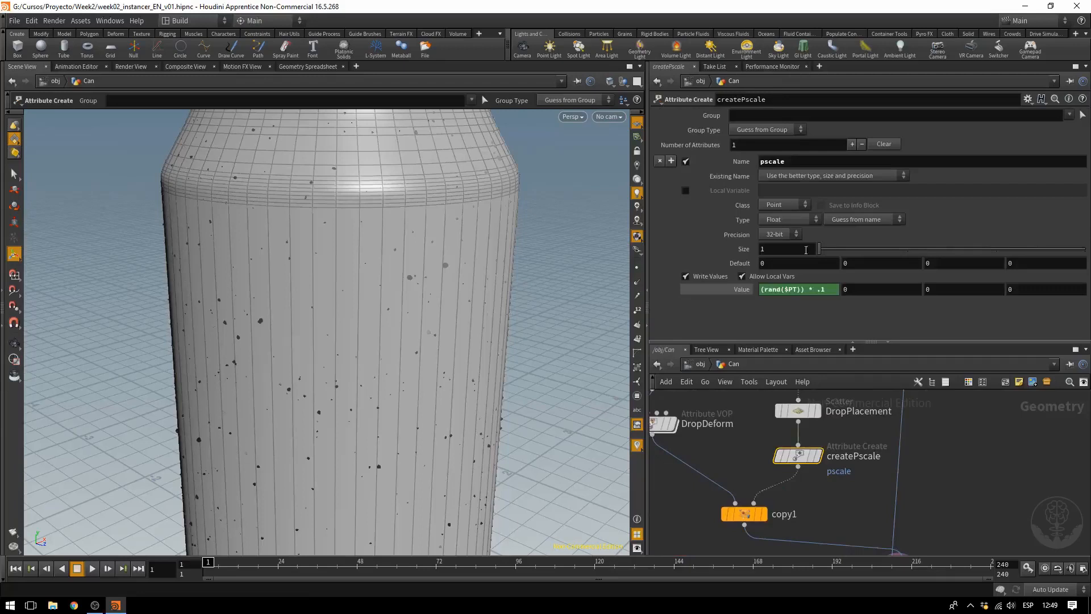
click(821, 290)
text(25)
key(Return)
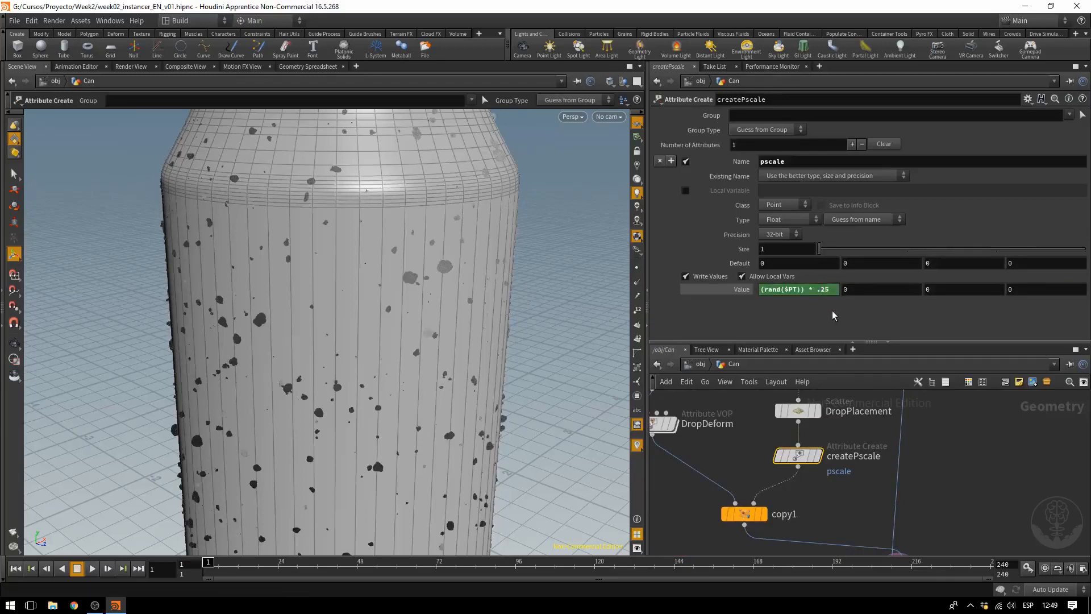
Step: Set createPscale's first value expression to (rand($PT)) * .2
click(831, 290)
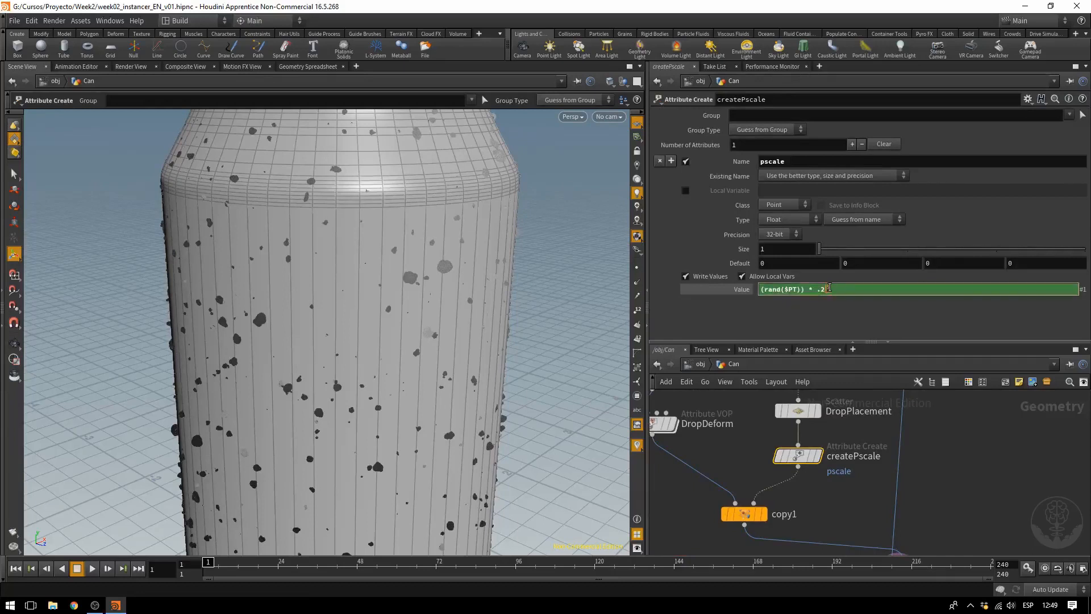
key(BackSpace)
key(Return)
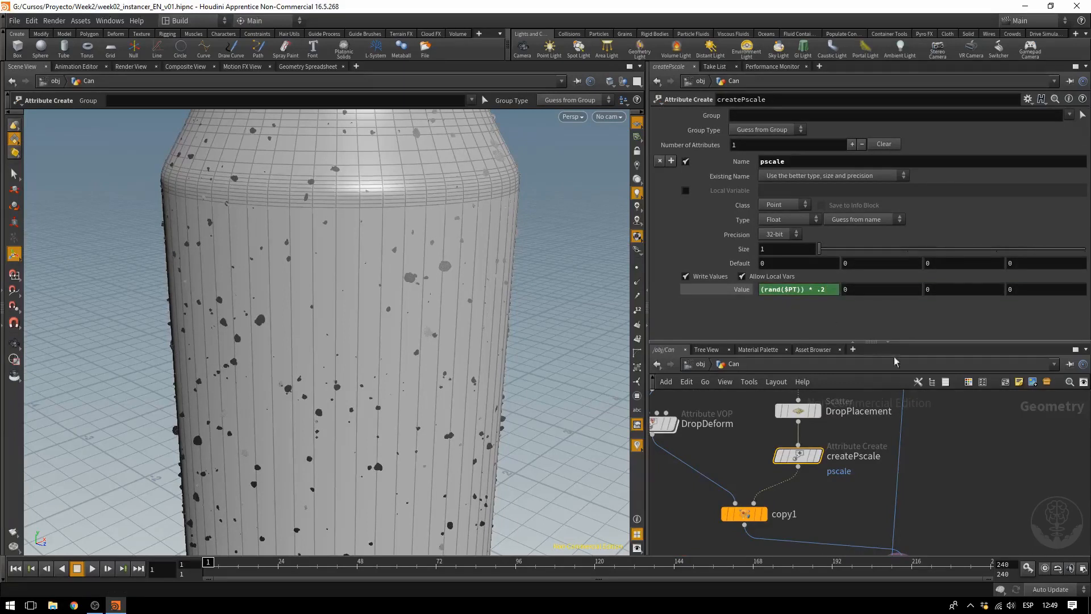
Step: Inspect the drops on the merged can from several distances and review the node network from DeletePrimitives down to merge1
middle_drag(947, 501, 934, 424)
click(885, 501)
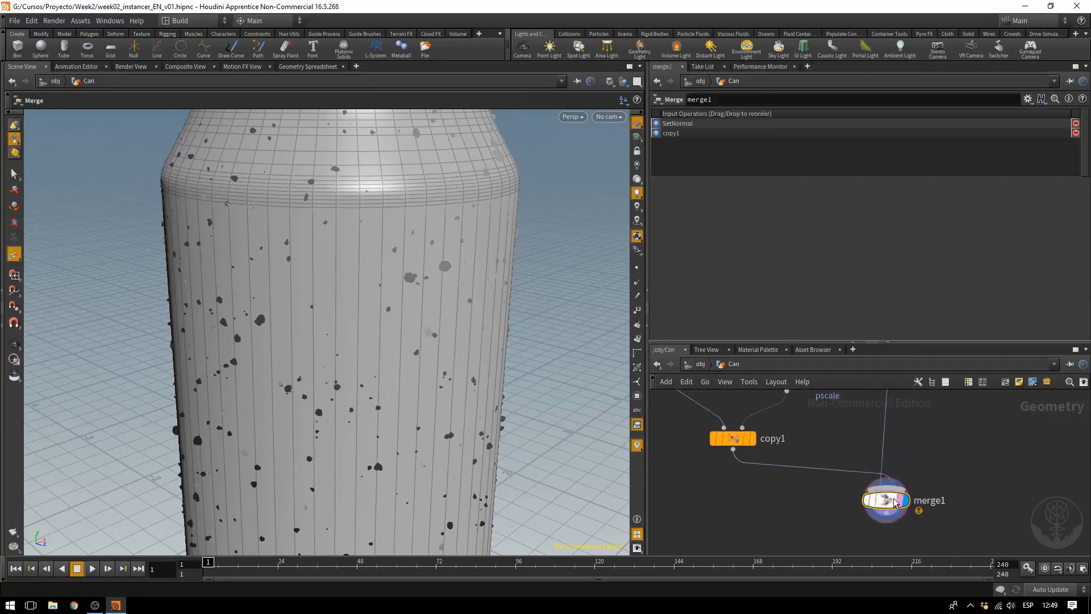
alt+right_drag(548, 346, 411, 292)
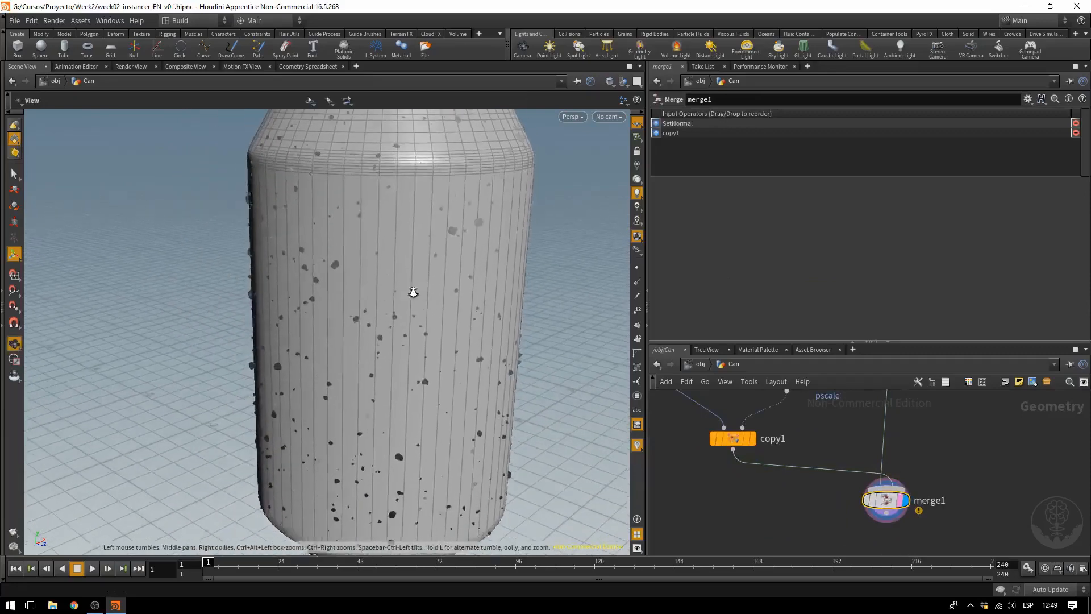
mouse_move(393, 291)
alt+mouse_down()
mouse_move(463, 268)
mouse_move(384, 297)
alt+mouse_up()
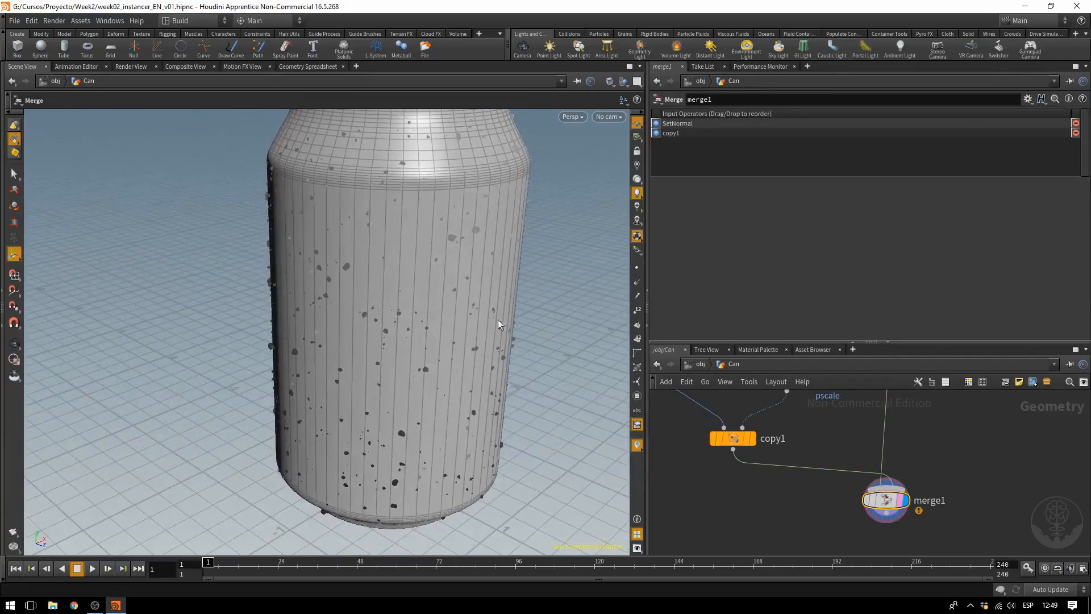
right_drag(383, 297, 350, 324)
key(space)
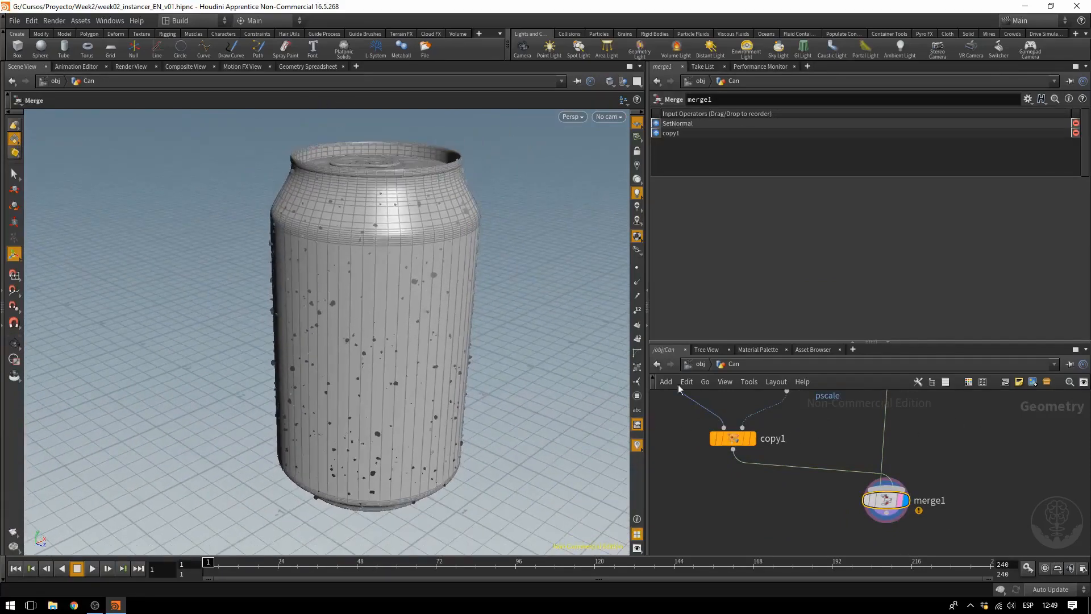
middle_drag(811, 455, 795, 537)
scroll(801, 504, down, 1)
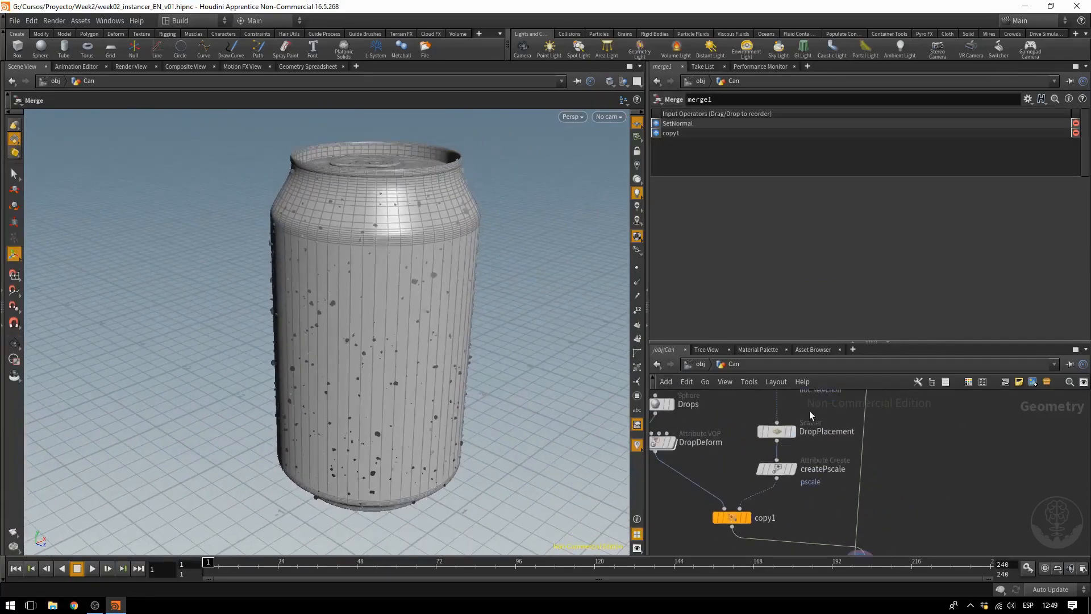
middle_drag(810, 410, 798, 456)
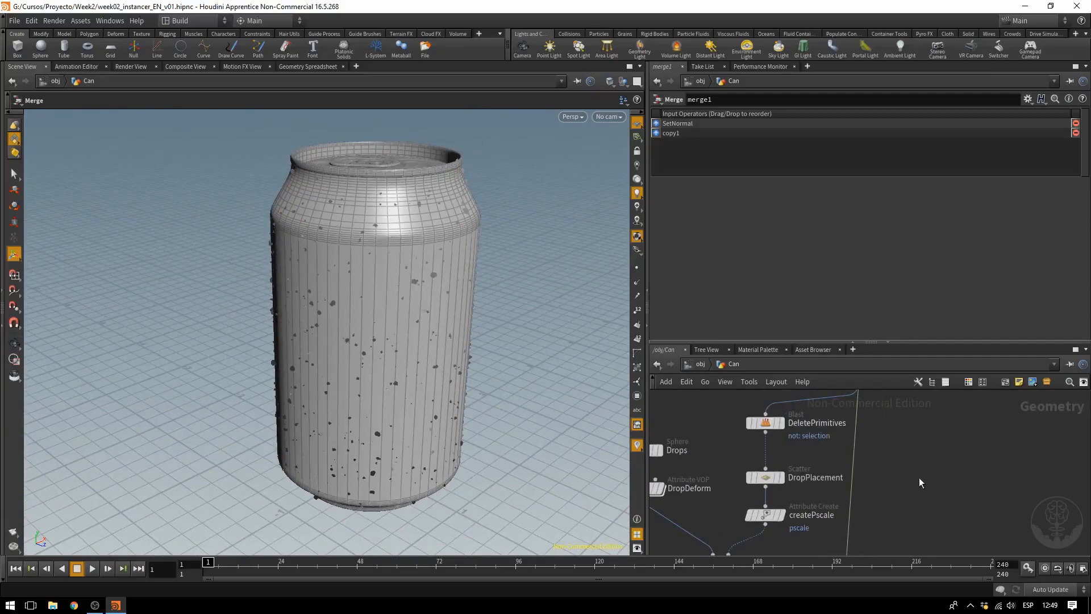
middle_drag(914, 495, 913, 445)
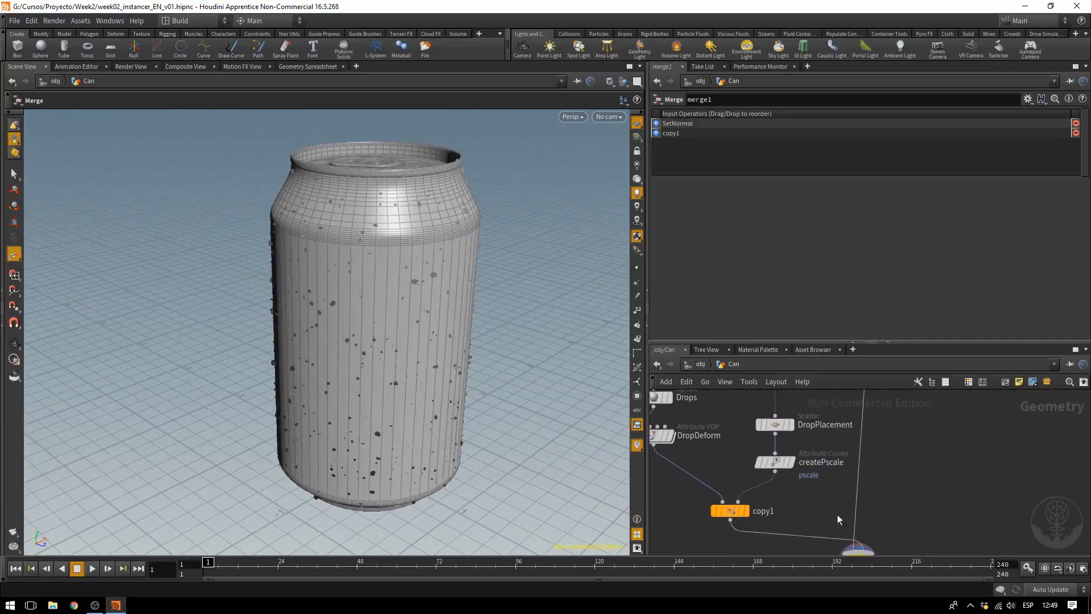
middle_drag(721, 439, 759, 451)
mouse_move(697, 452)
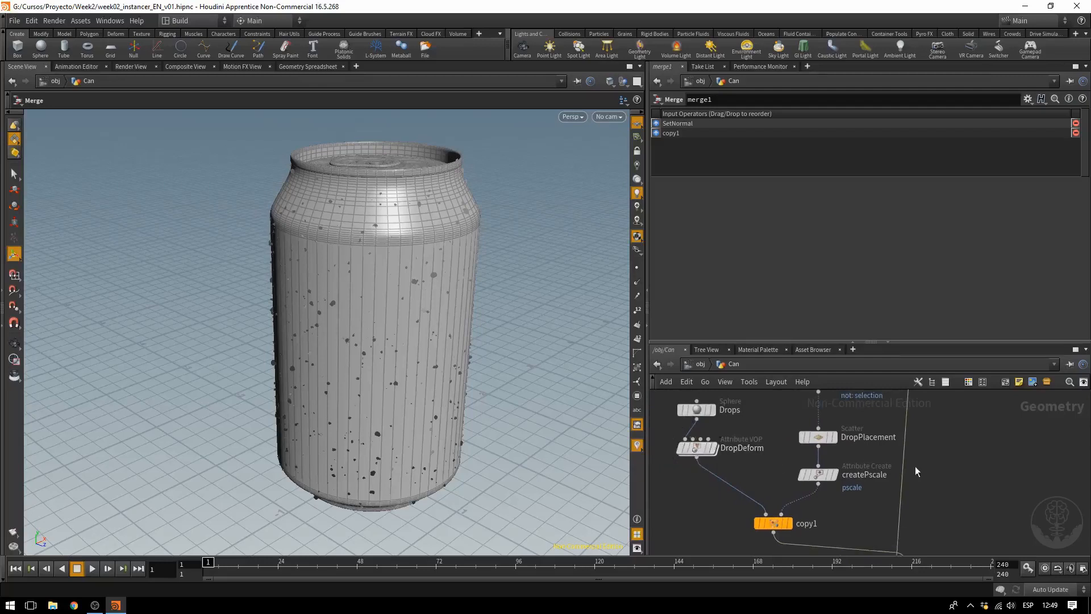
middle_drag(958, 486, 939, 422)
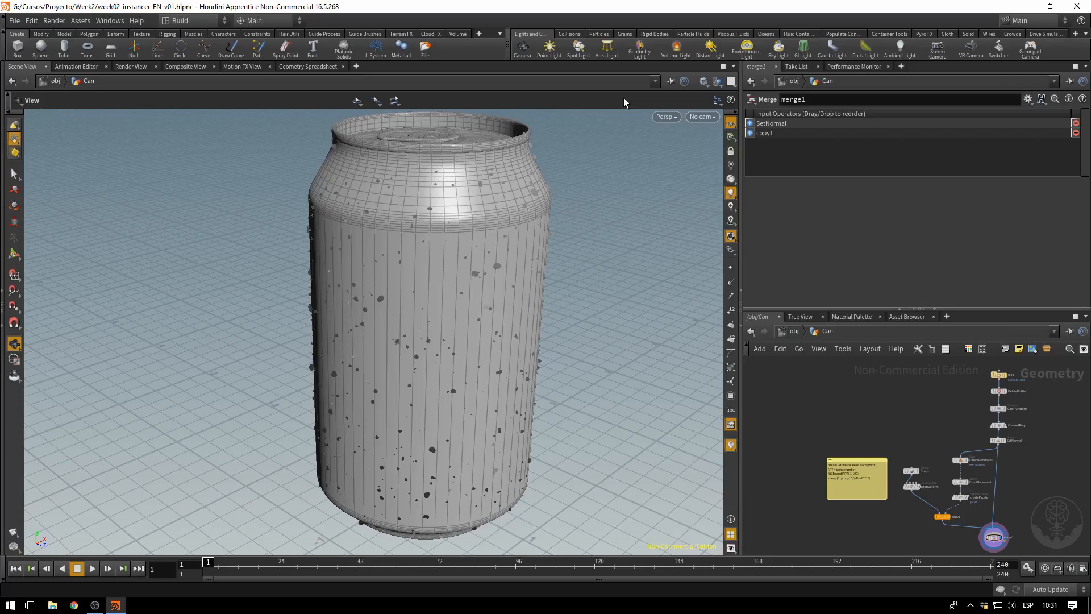
Step: Return to the object level and create a new Geometry object named Grid beside Can
click(791, 332)
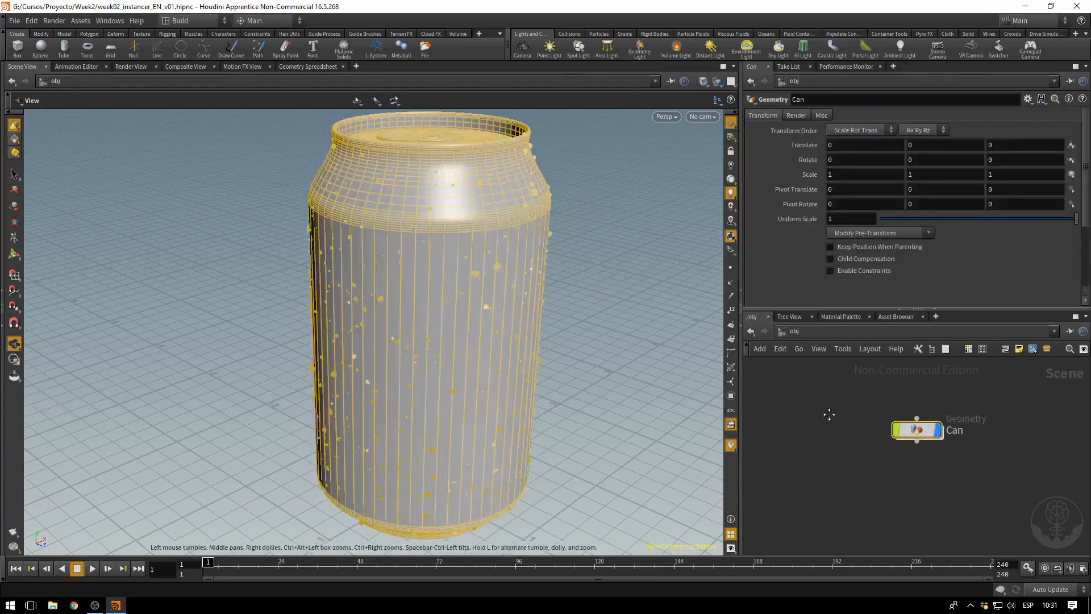
key(Tab)
text(geo)
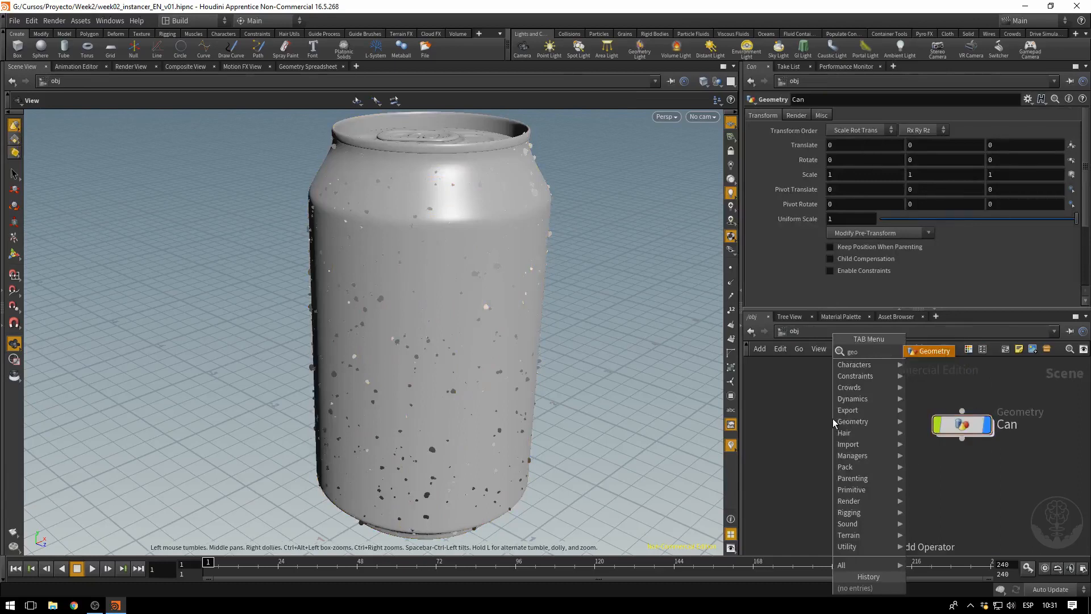
key(Return)
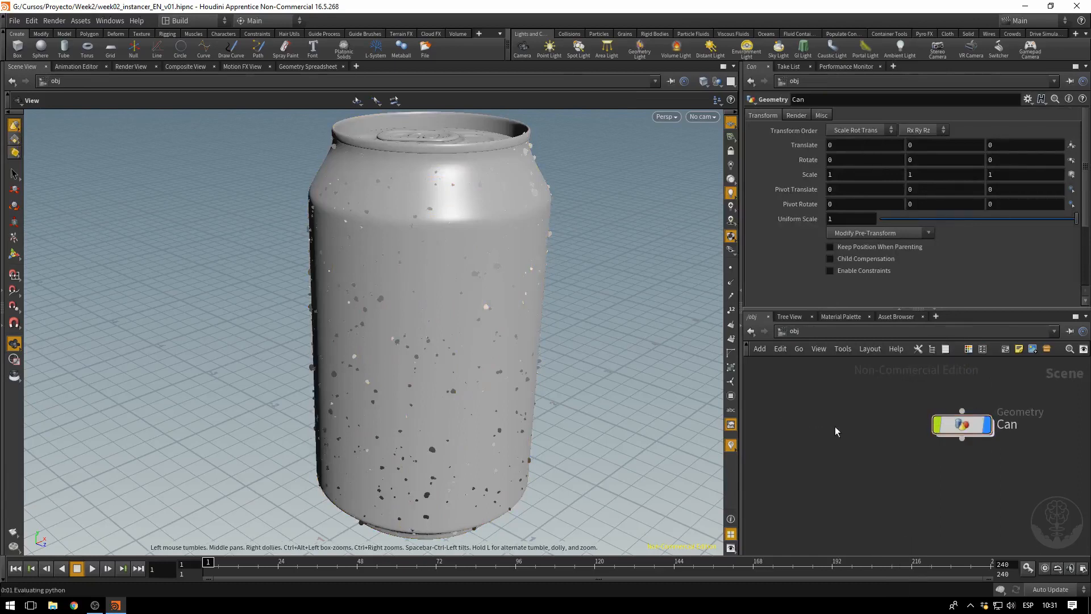
click(812, 427)
double_click(861, 425)
double_click(862, 425)
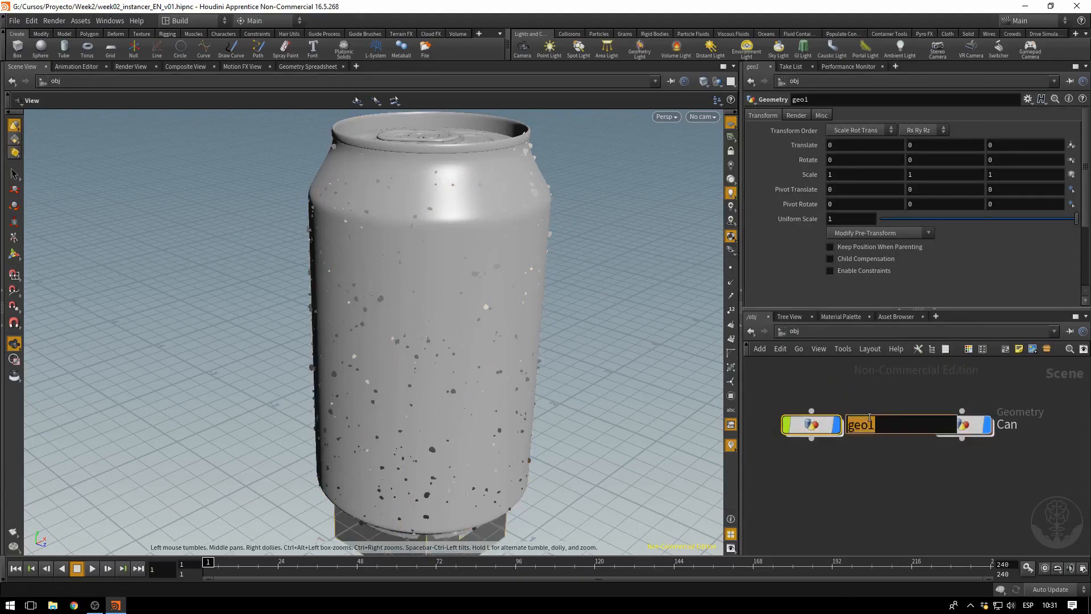
text(Grid)
key(Return)
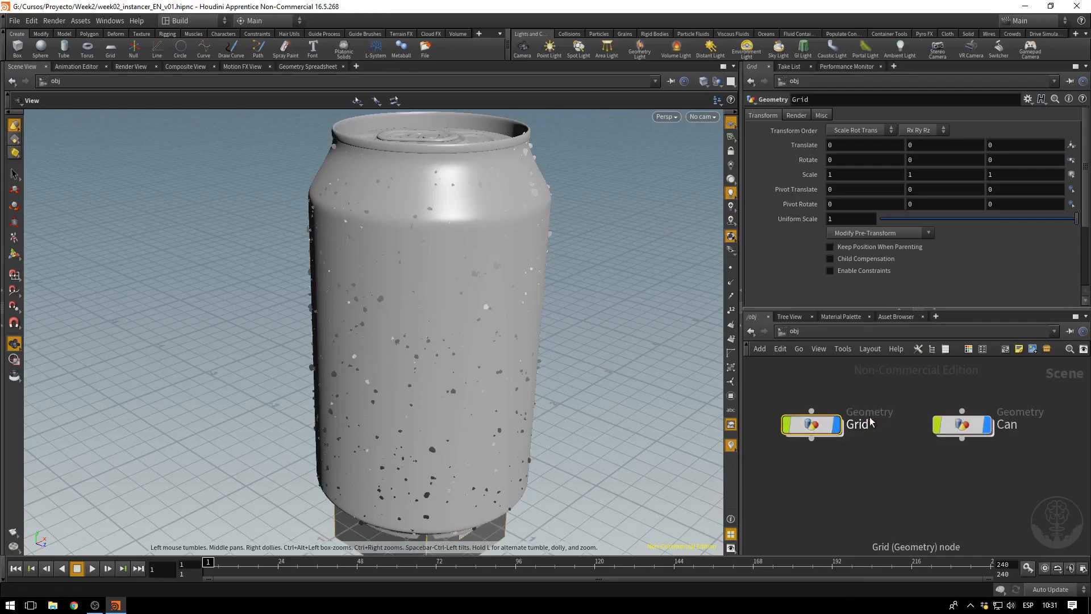
Step: Inside the Grid object, delete the default file node and add a Grid node in its place
double_click(813, 425)
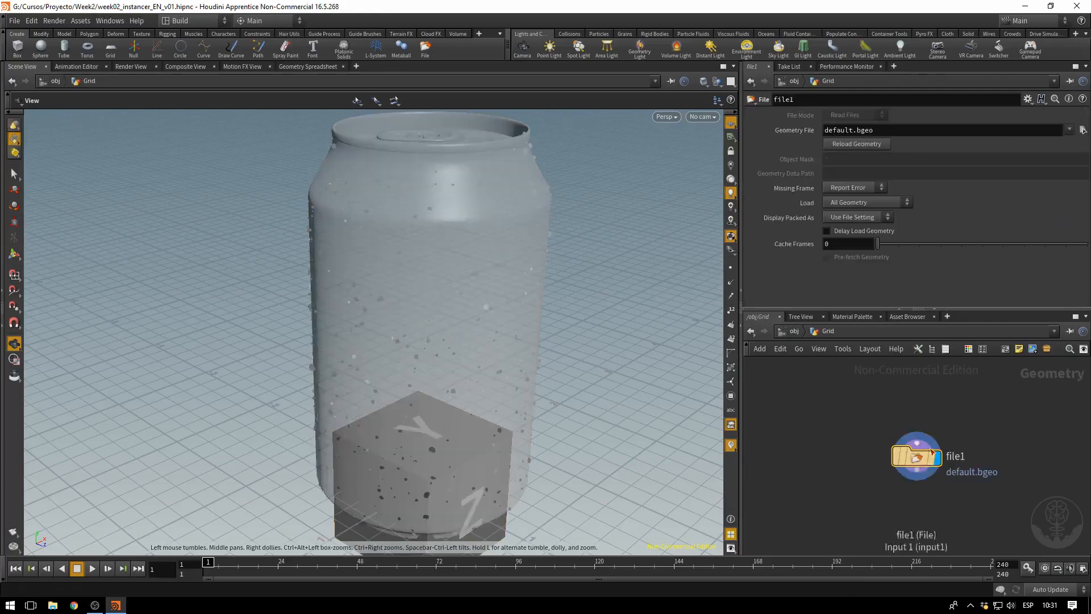
mouse_move(911, 461)
drag(911, 461, 844, 408)
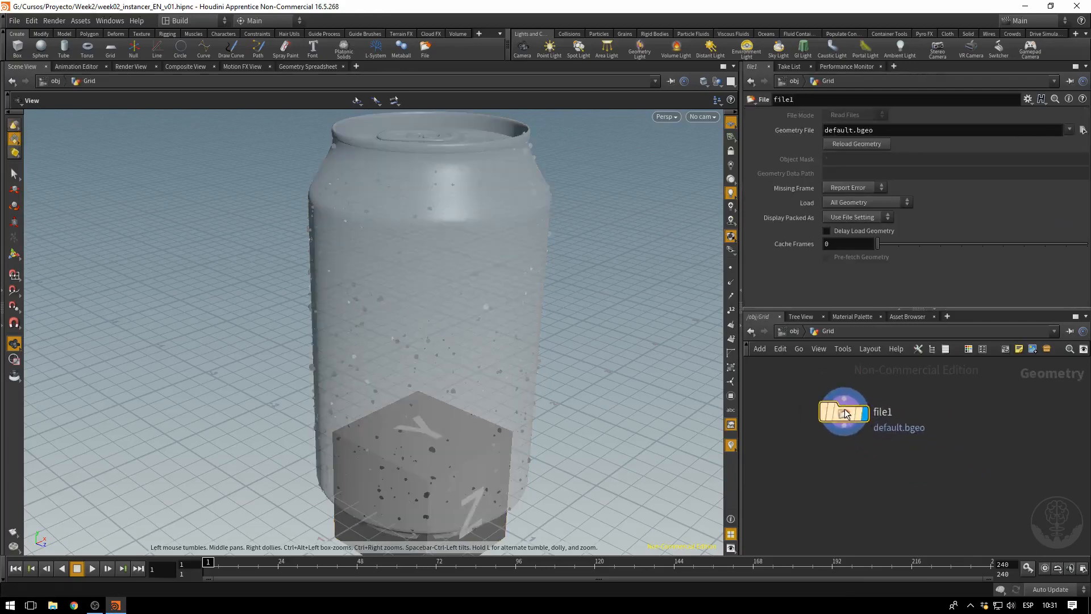
key(Delete)
key(Tab)
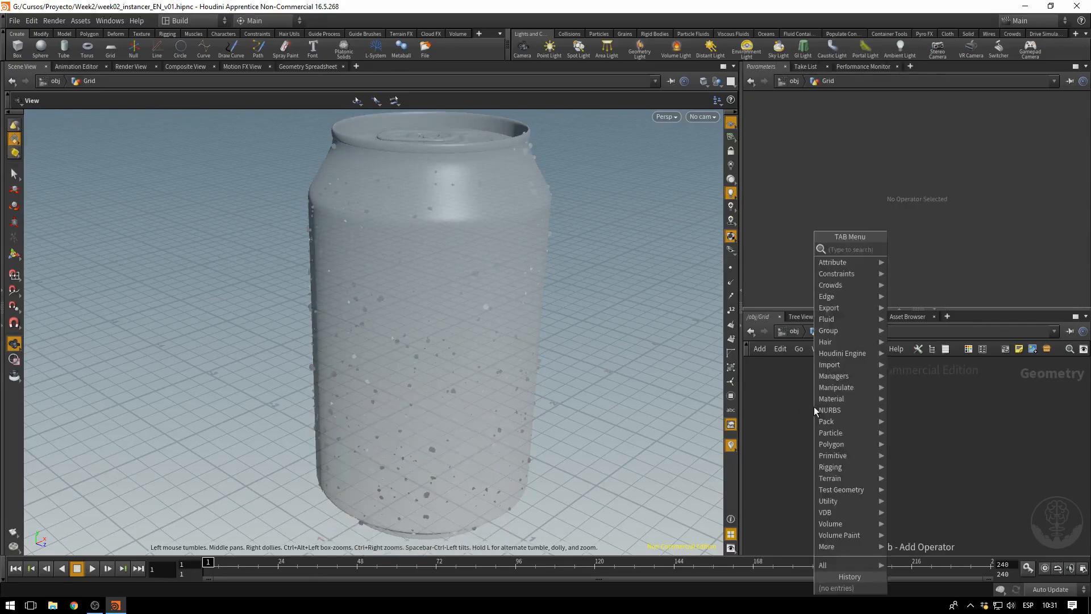
text(grid)
key(Return)
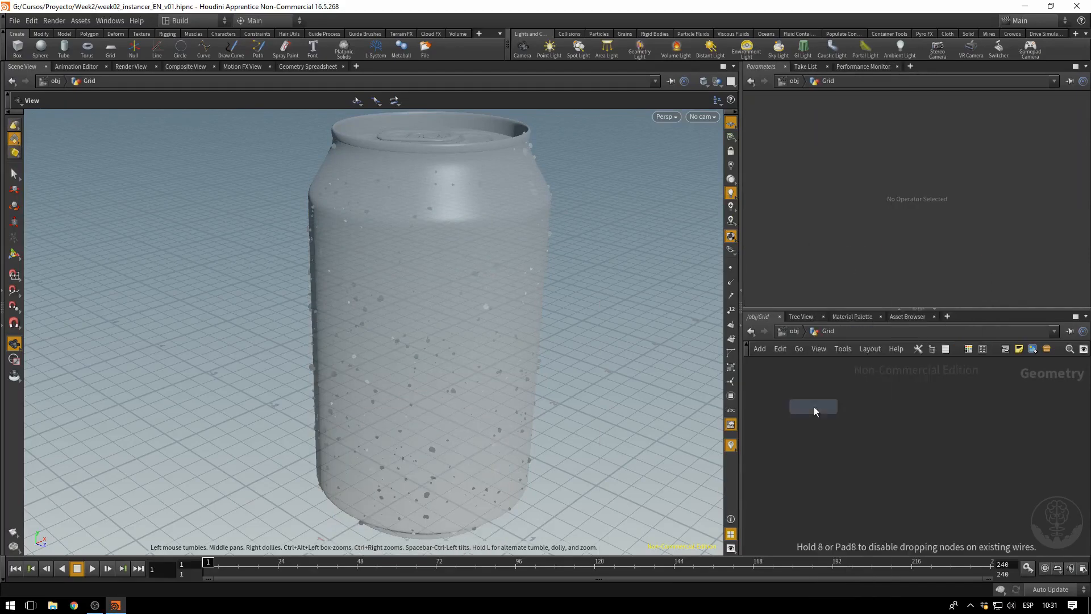
click(834, 431)
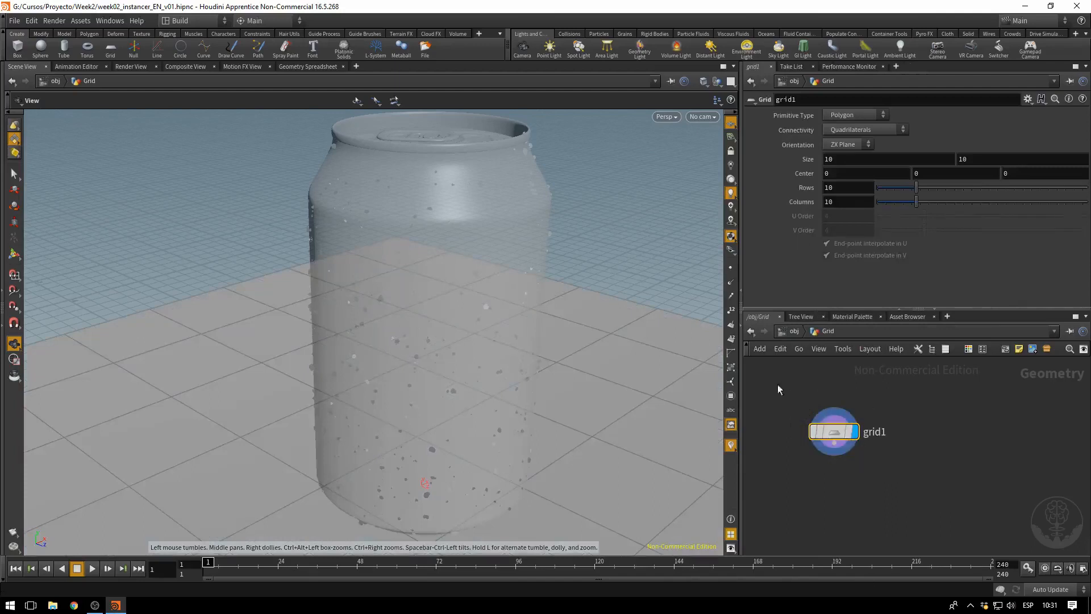
Step: Set the grid to 2 rows and 2 columns, and shift its node slightly within the network
drag(655, 222, 457, 241)
middle_drag(457, 241, 329, 229)
drag(330, 232, 331, 254)
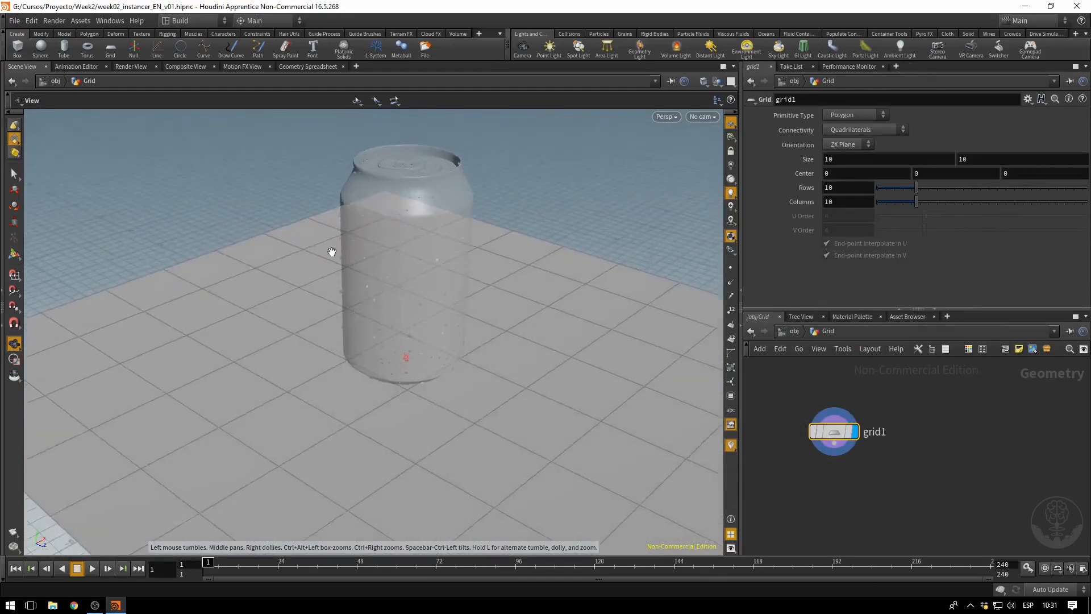
right_drag(331, 253, 288, 257)
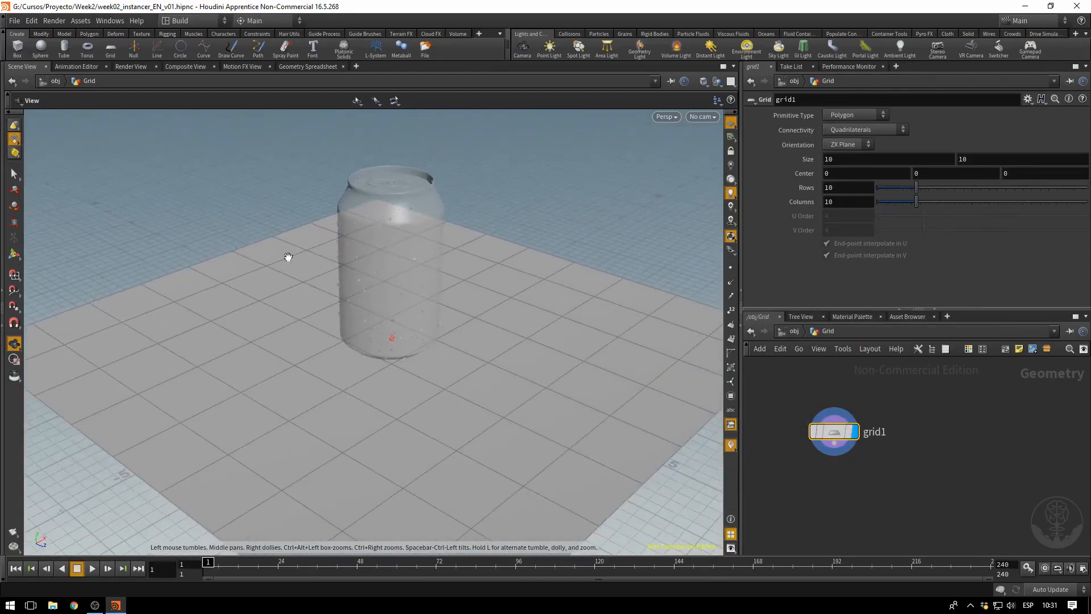
click(834, 159)
click(847, 188)
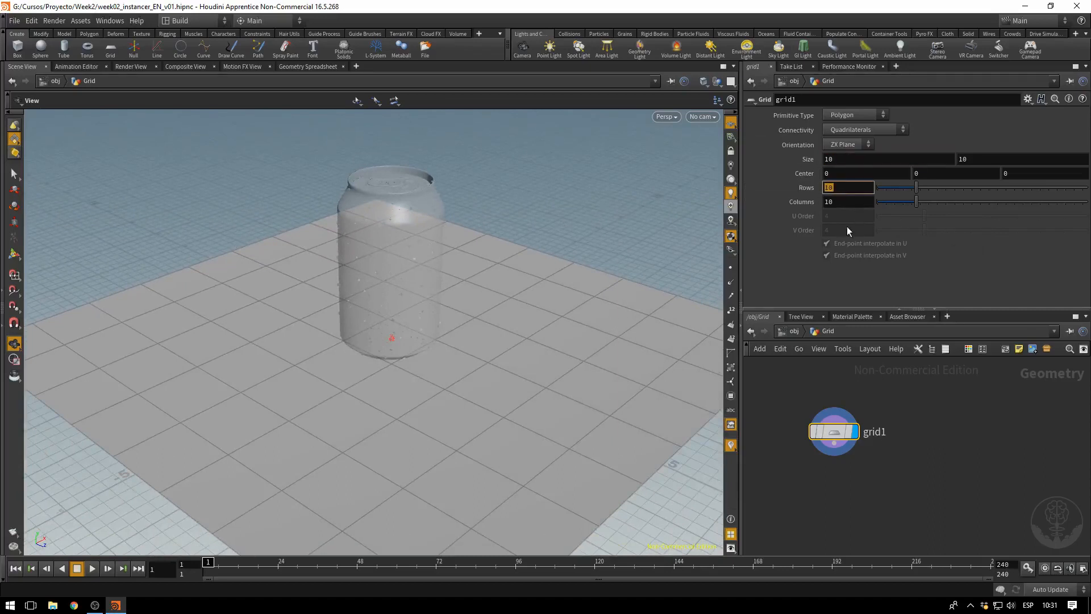
text(2)
key(Tab)
text(2)
key(Tab)
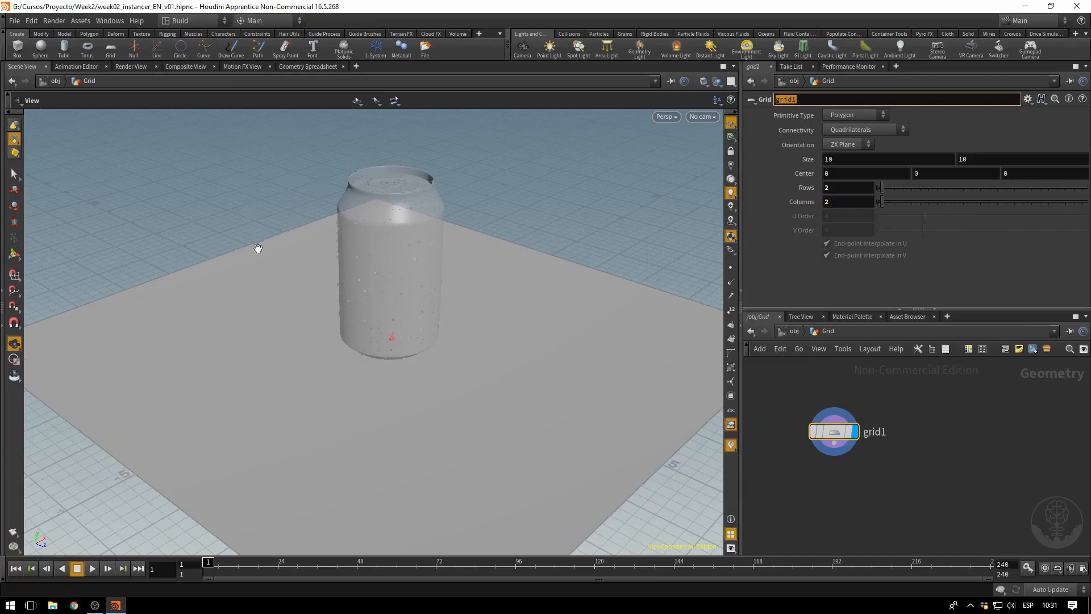
click(839, 433)
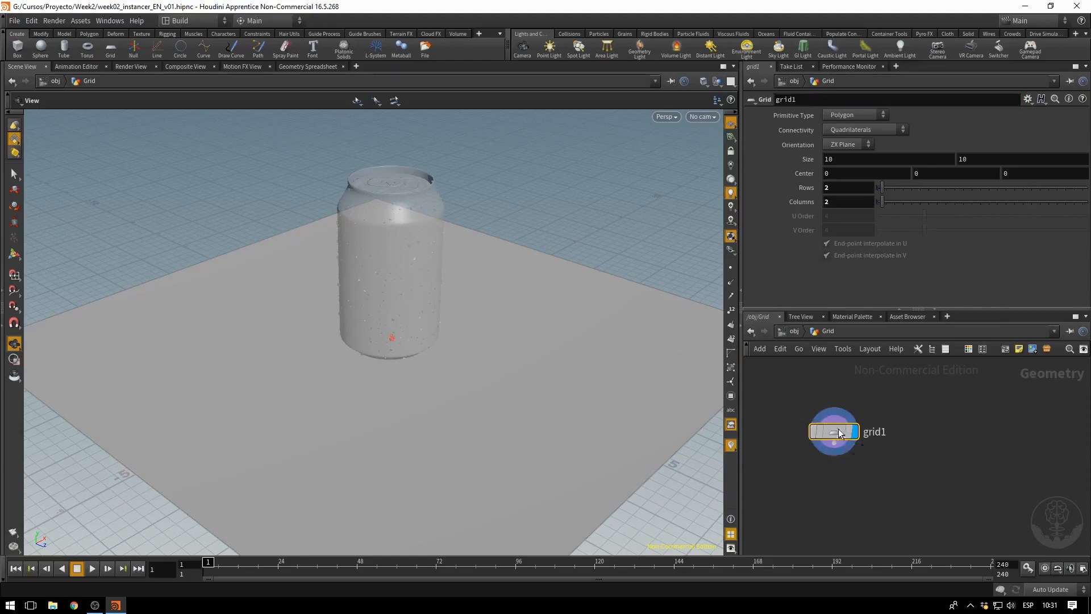
drag(839, 433, 879, 407)
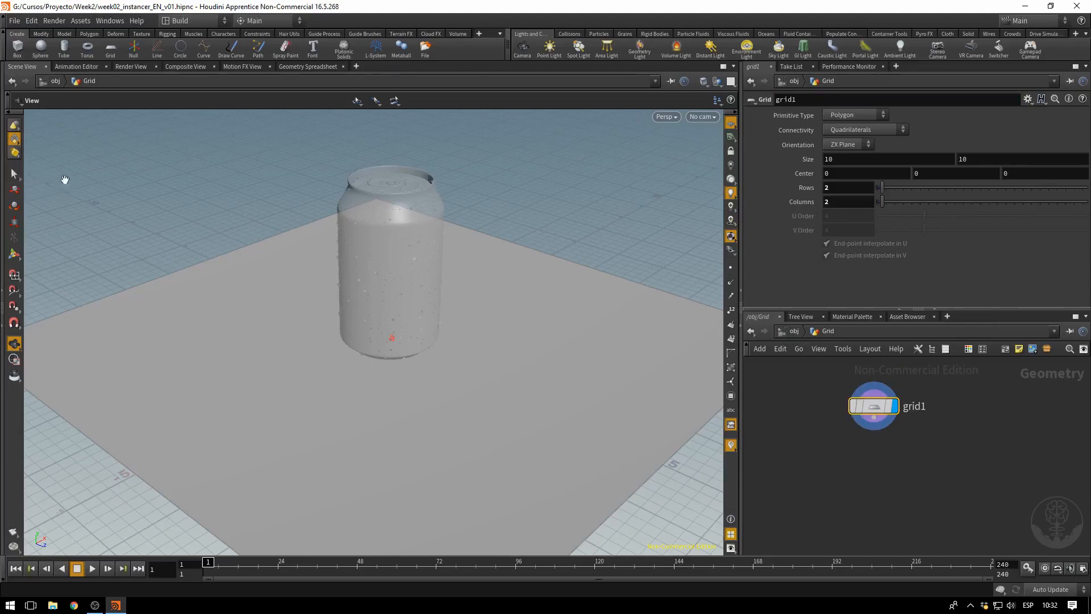
Step: Switch to edge selection and select the grid's two back edges behind the can
click(18, 178)
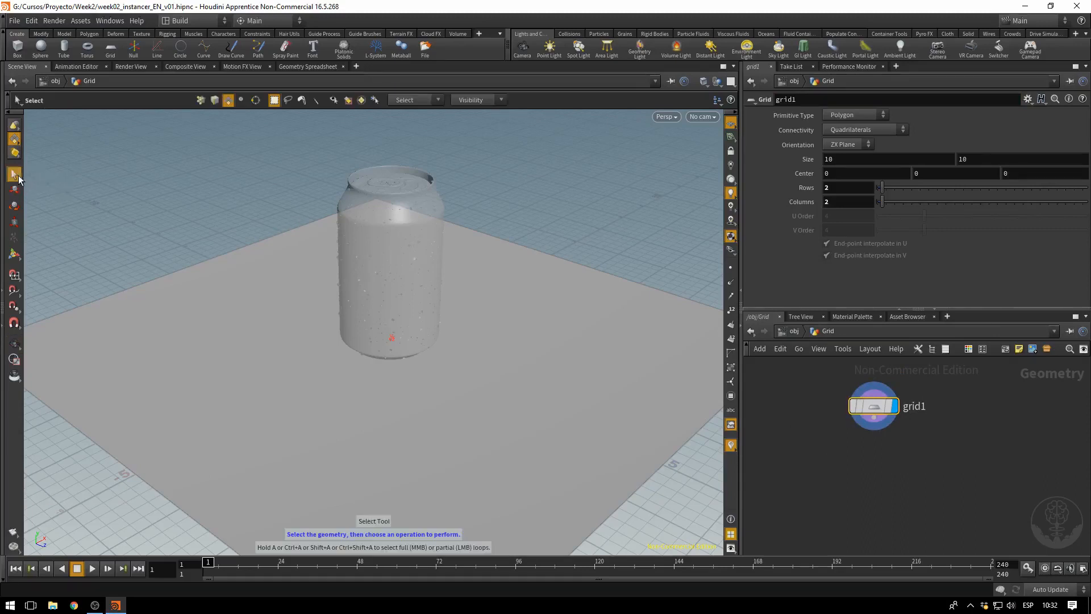
click(214, 101)
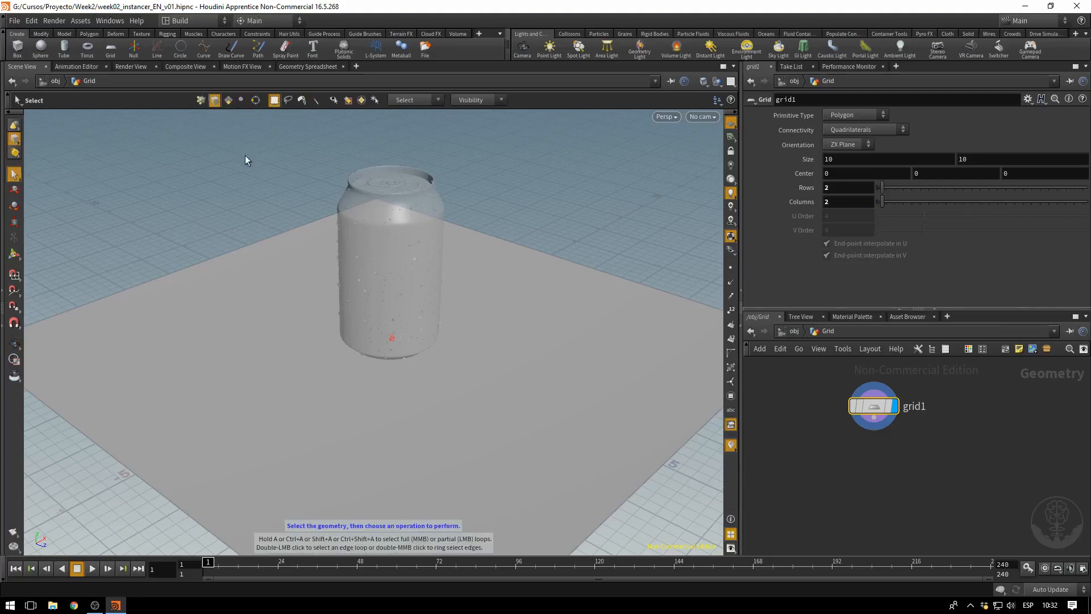
drag(292, 161, 417, 215)
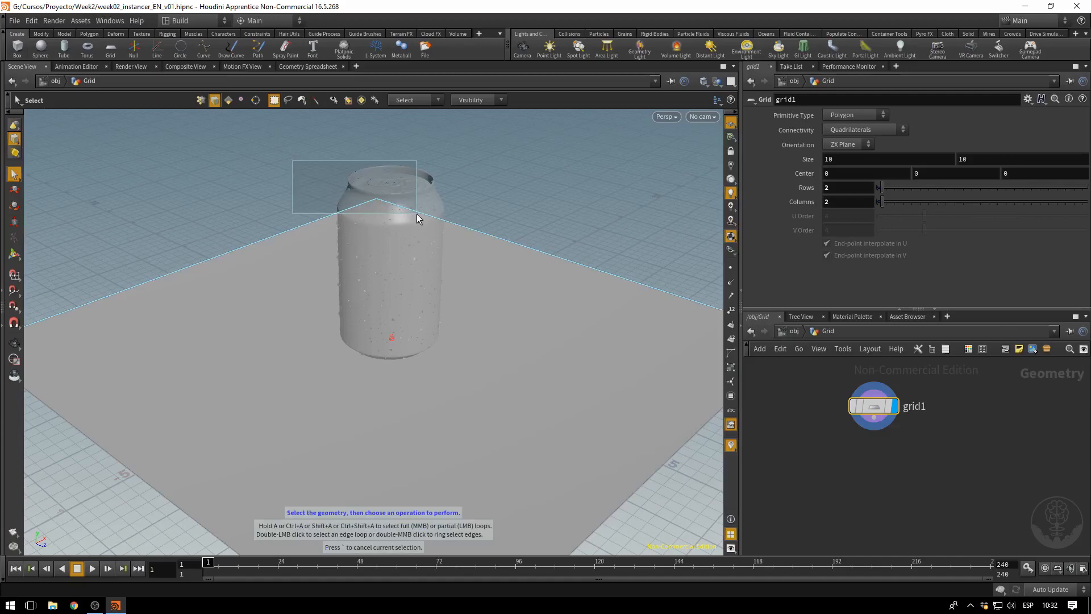
drag(418, 216, 417, 216)
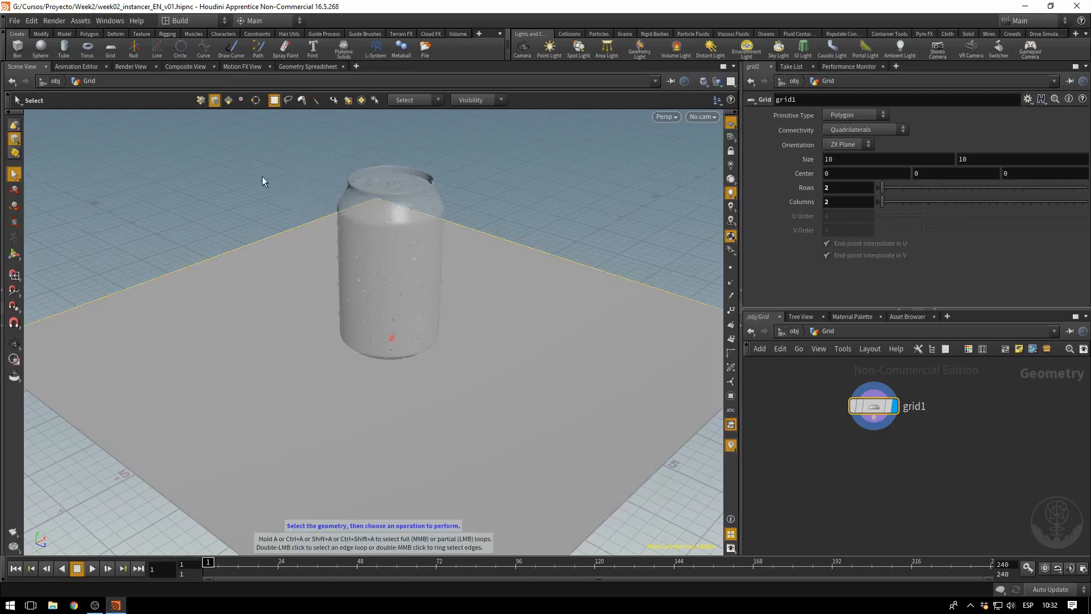
key(space)
drag(261, 176, 298, 190)
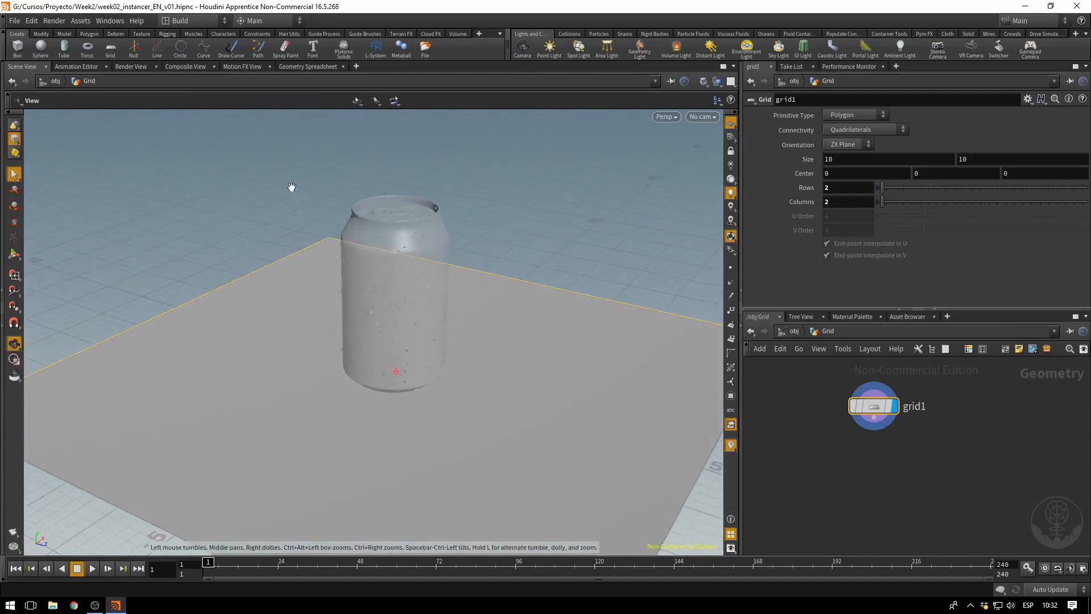
Step: Apply PolyExtrude to the selected back edges with a distance of 1
click(89, 33)
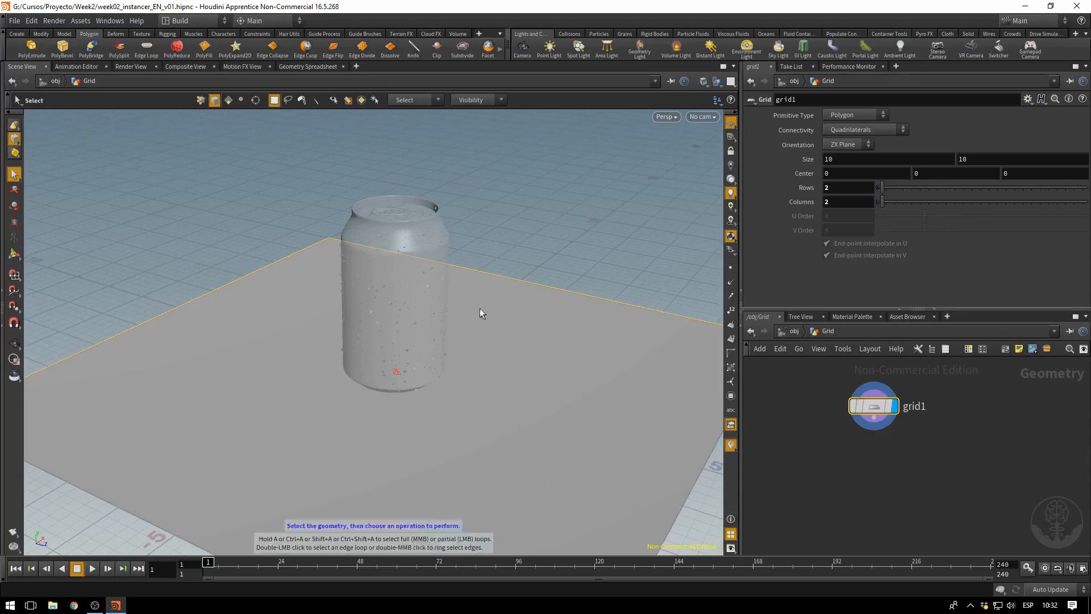
click(30, 52)
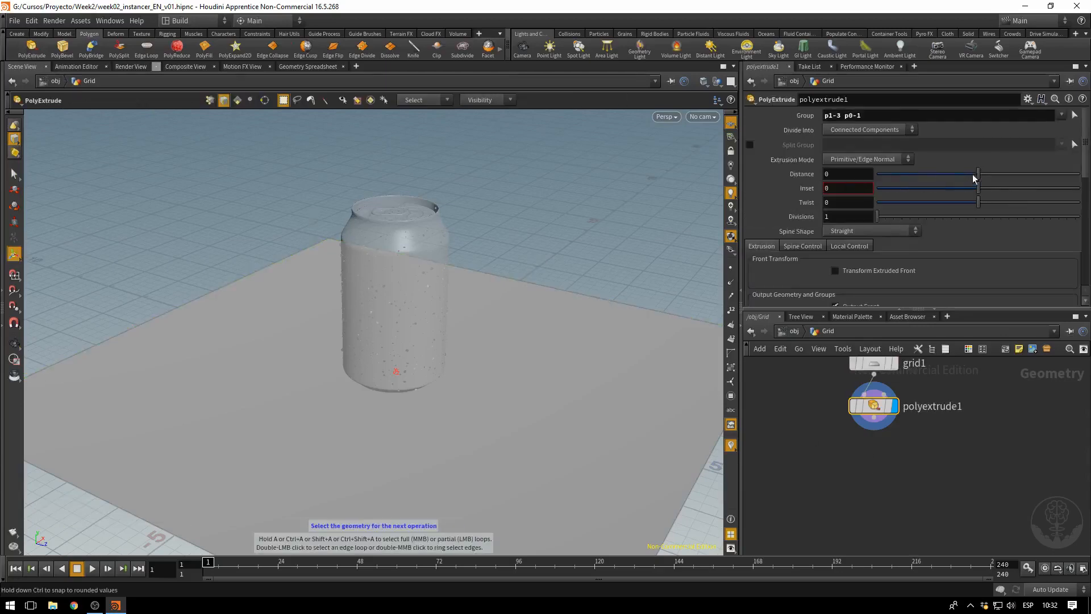
drag(978, 174, 1079, 174)
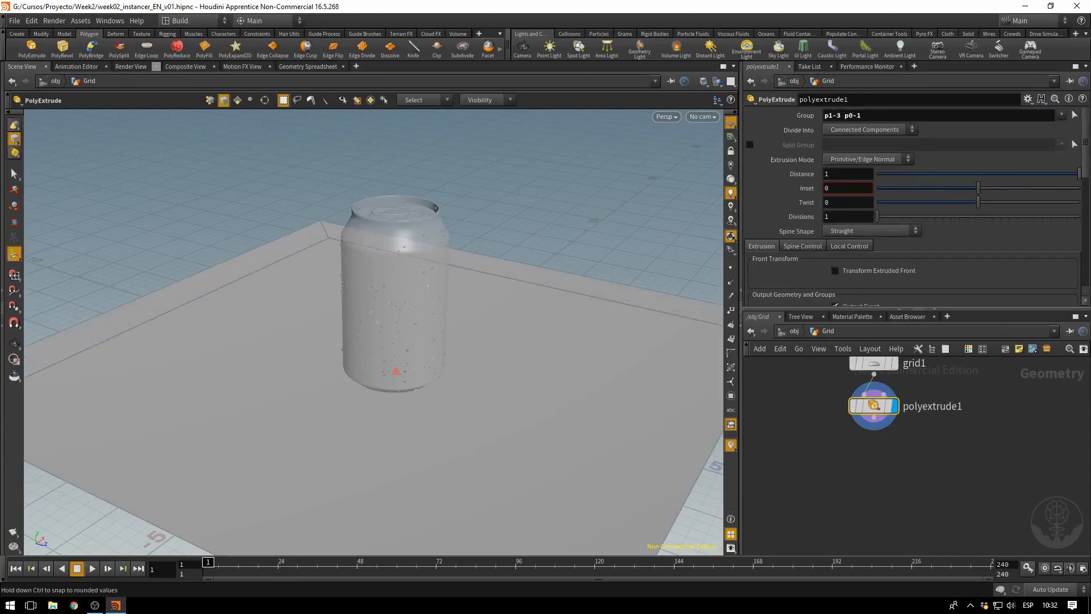
key(Escape)
drag(317, 353, 463, 281)
key(Return)
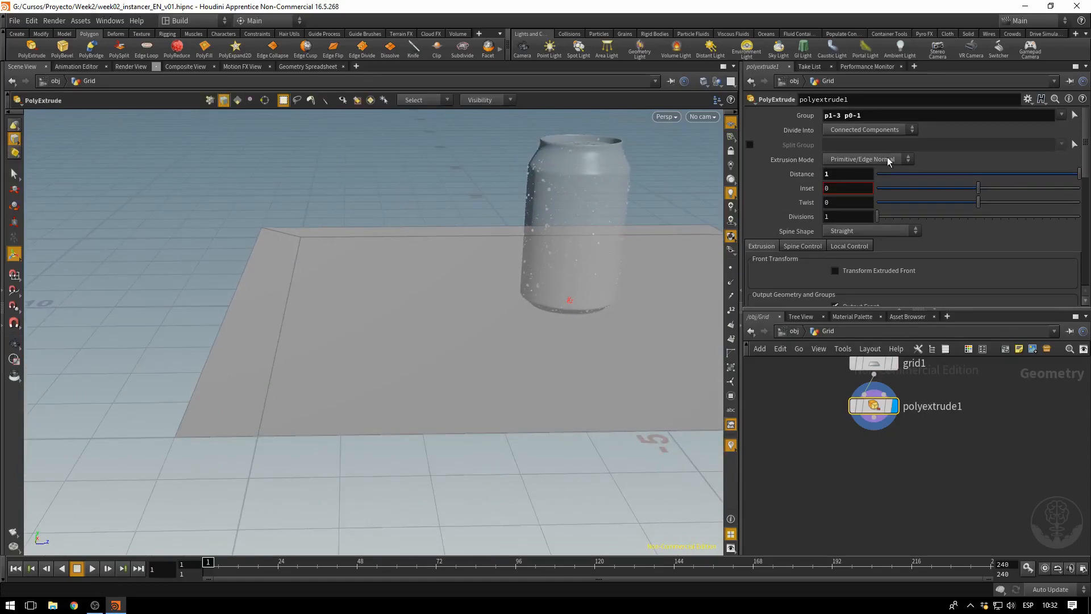
Step: Set polyextrude1's extrusion mode to Point Normal and its distance to 7.5, raising walls behind the can
click(842, 160)
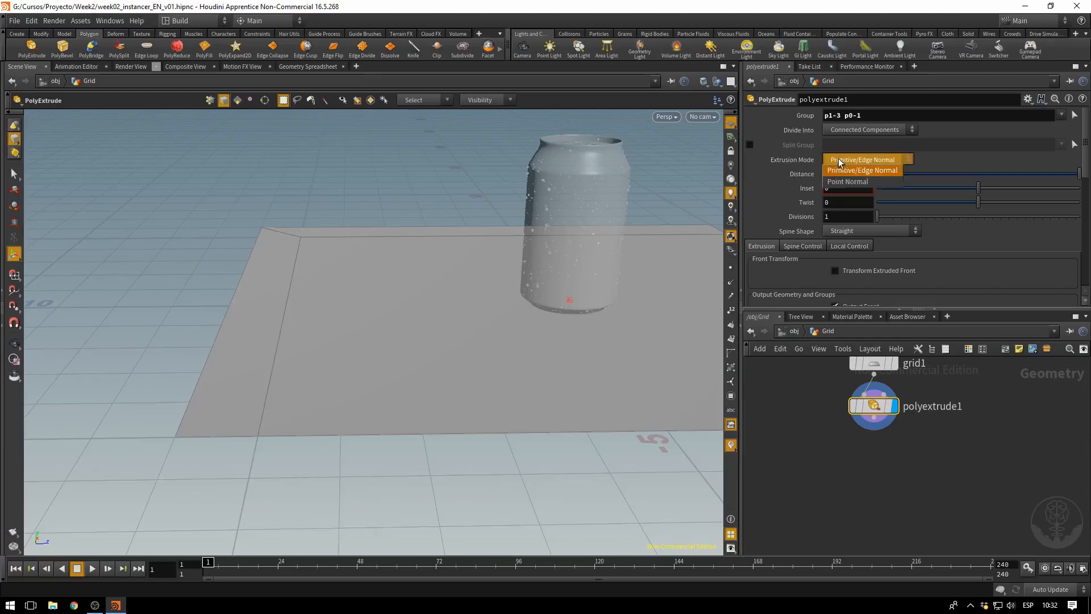
click(862, 182)
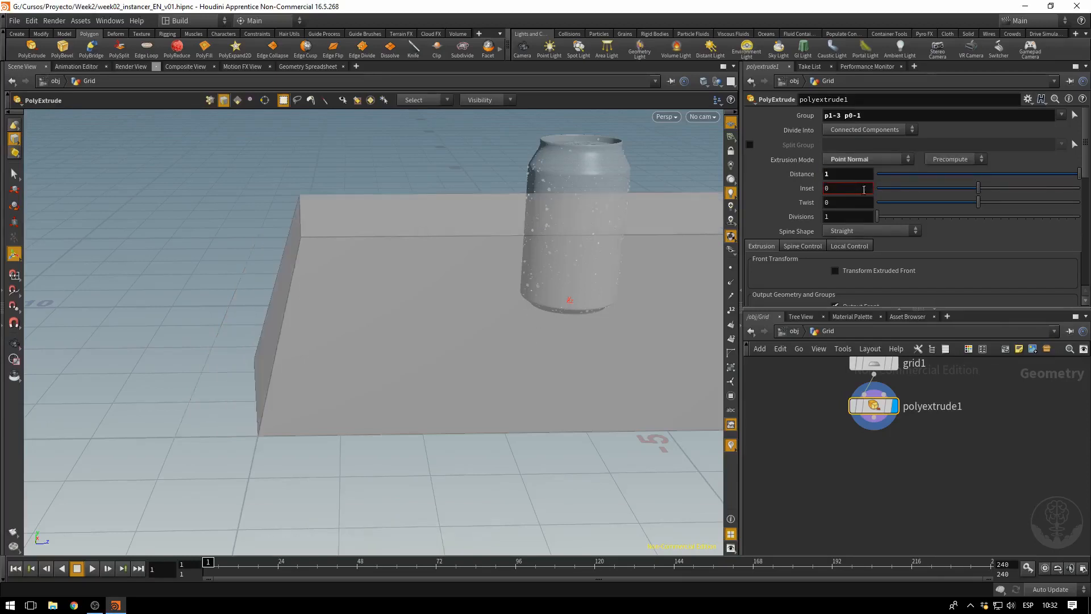
drag(850, 175, 791, 178)
text(7.5)
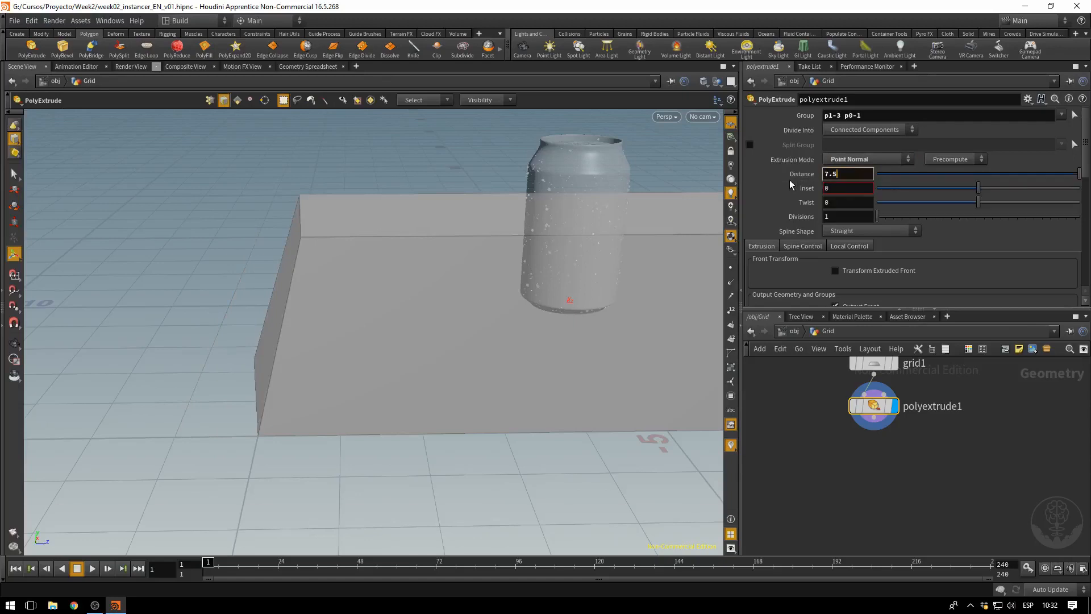
key(Return)
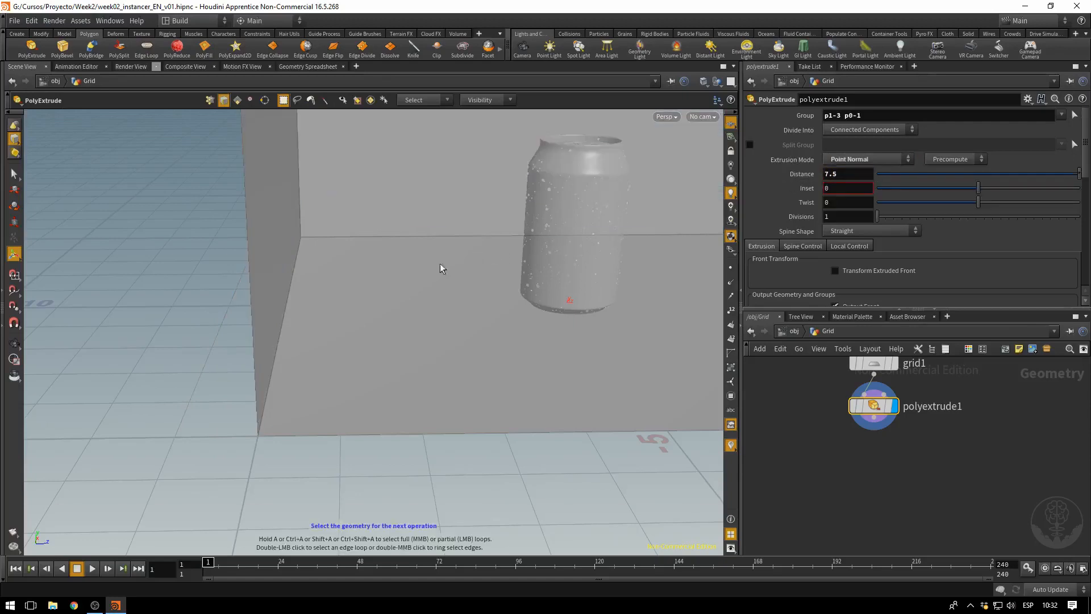
drag(434, 285, 375, 299)
Step: Rename the grid1 node to BaseMesh and open polyextrude1's name for editing
middle_drag(974, 411, 960, 450)
click(904, 404)
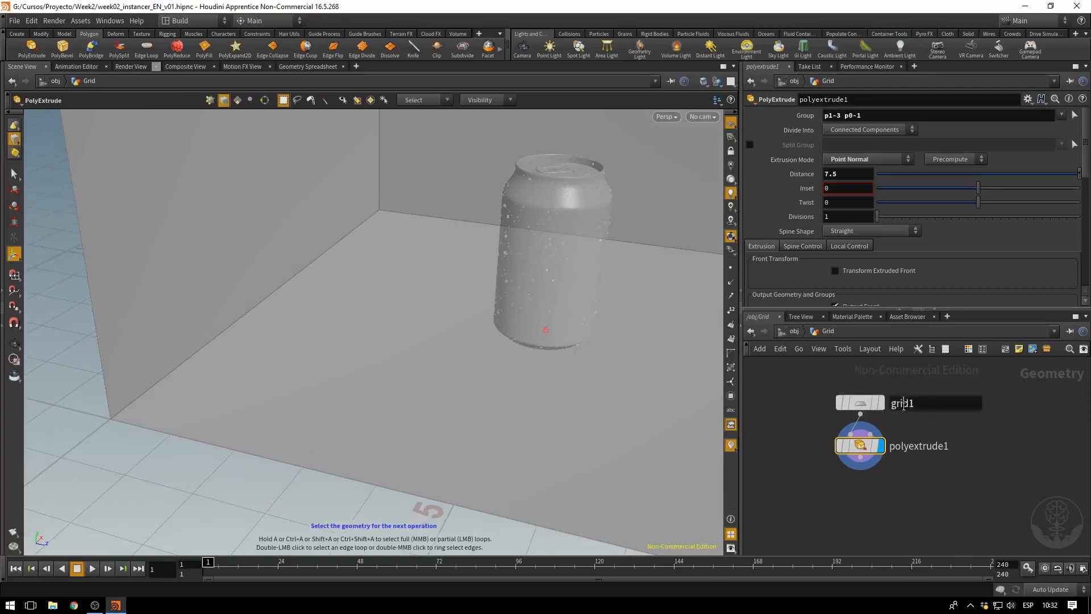
text(BaseMesh)
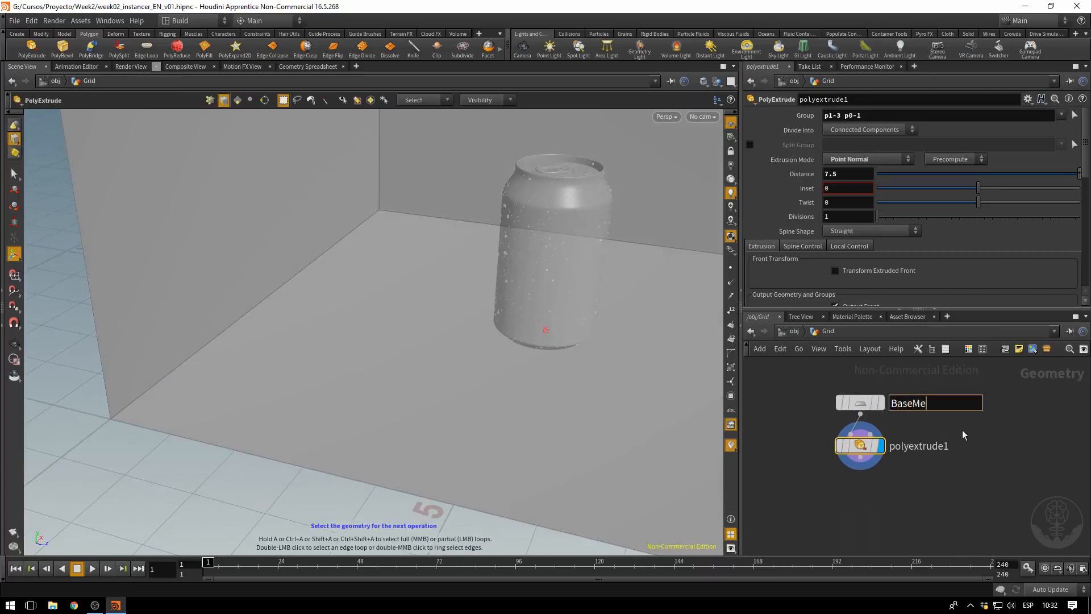
key(Return)
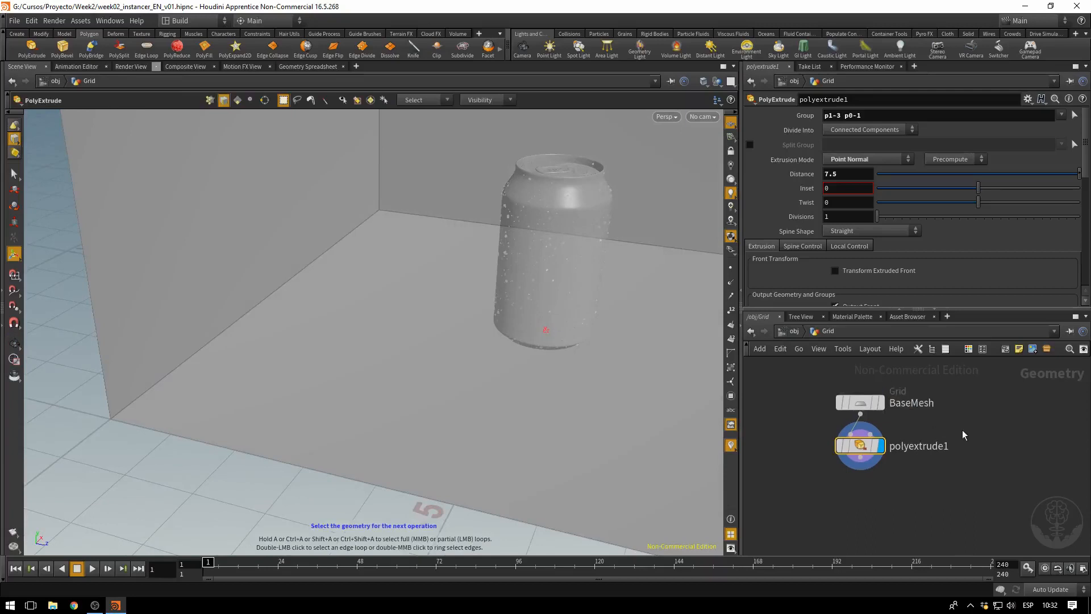
click(922, 446)
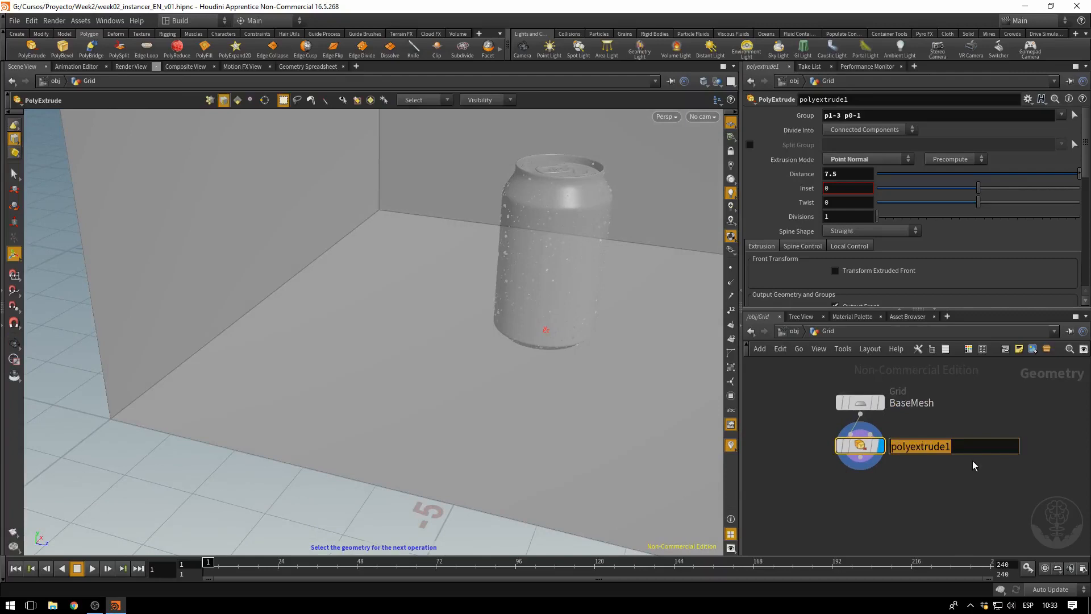
Step: Rename the PolyExtrude node to WallExtrude and move it slightly further below BaseMesh in the network
text(Wall)
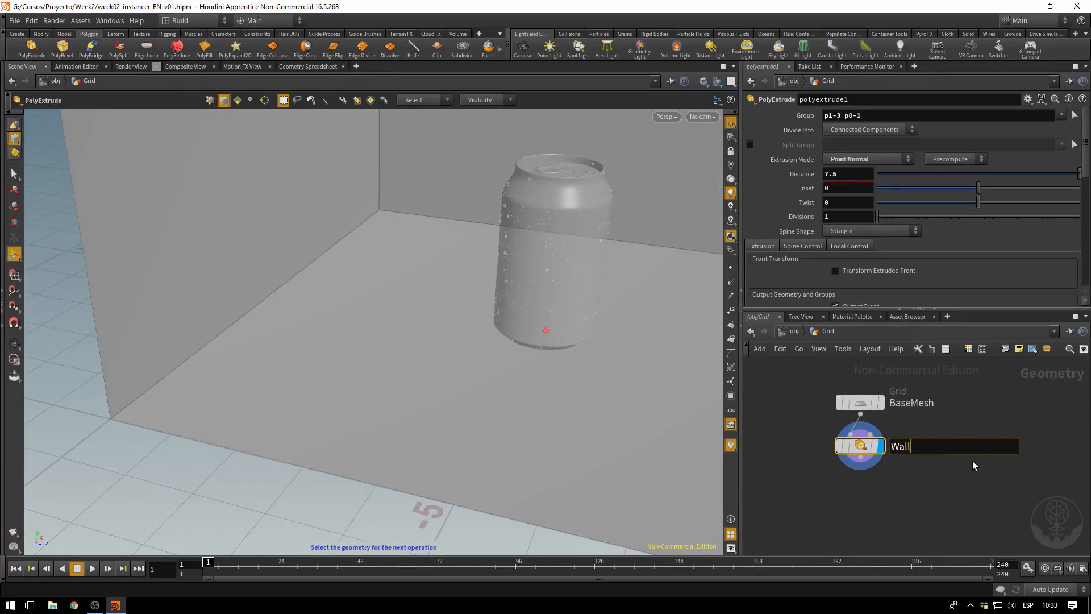
text(Extrude)
key(Return)
drag(861, 455, 862, 470)
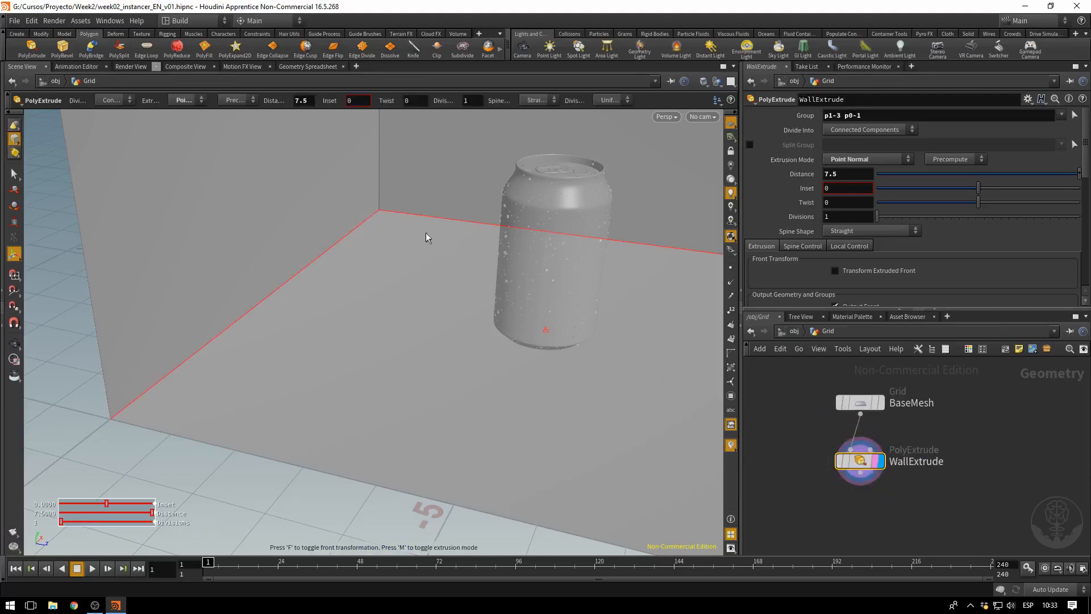
Step: Select the inner corner edges between floor and walls and bevel them with PolyBevel at a fixed offset of 0.425
click(12, 176)
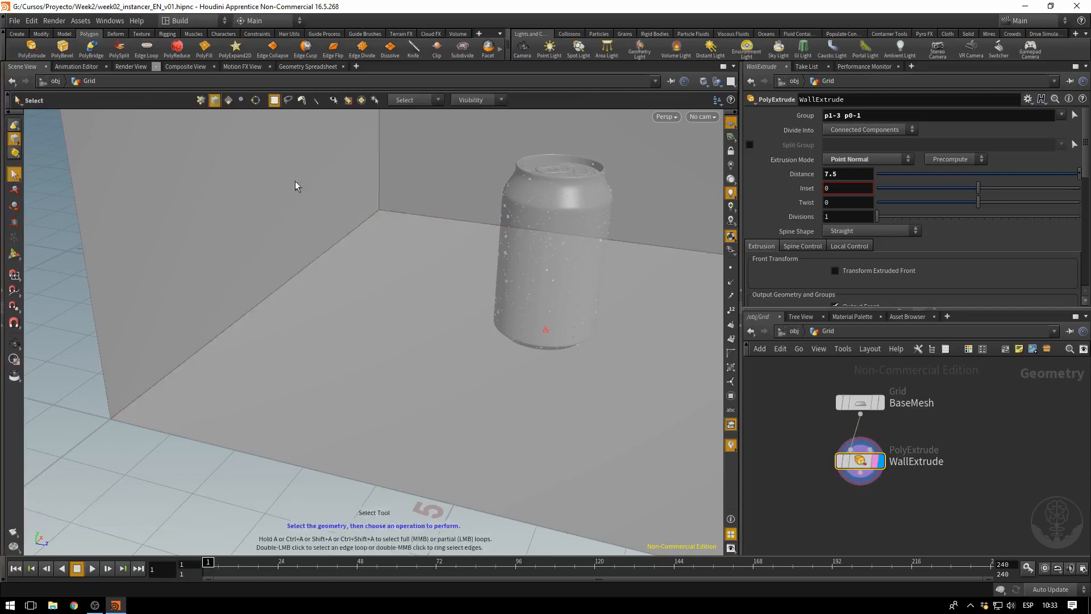
drag(331, 169, 412, 232)
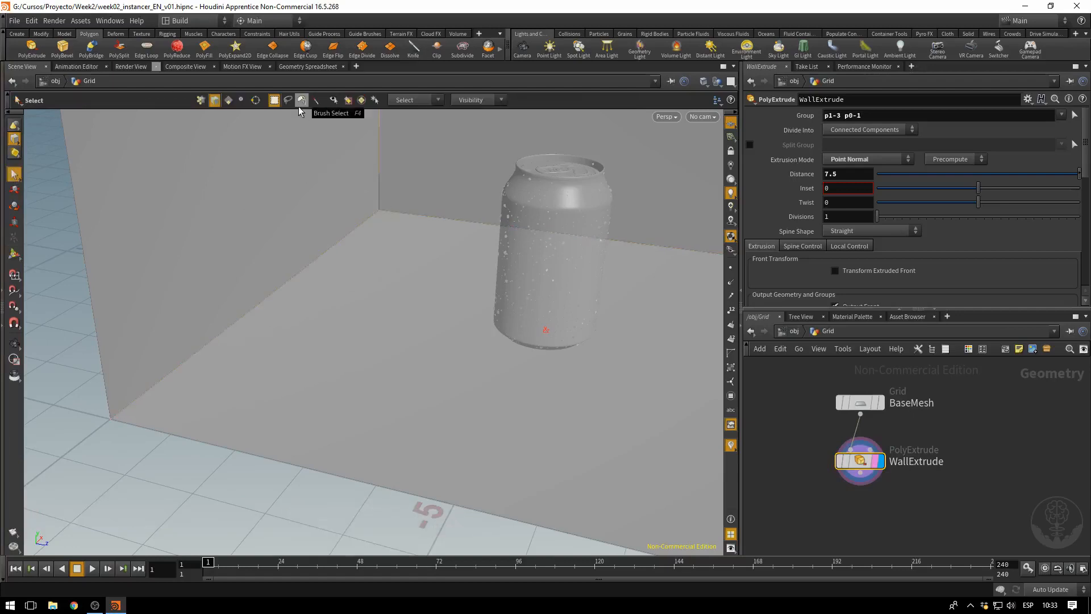
click(63, 50)
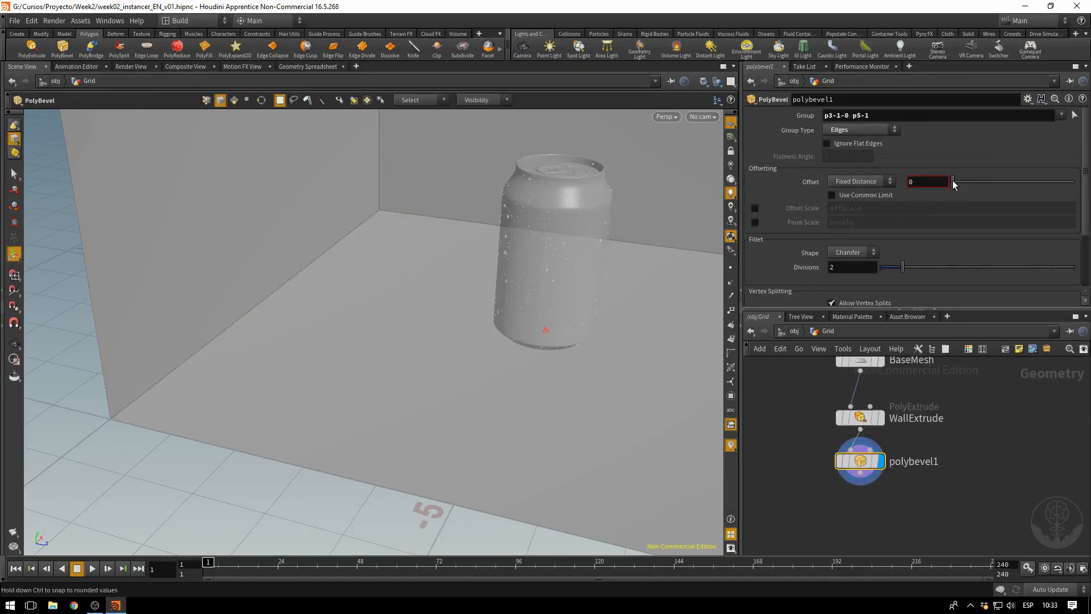
drag(953, 182, 1005, 192)
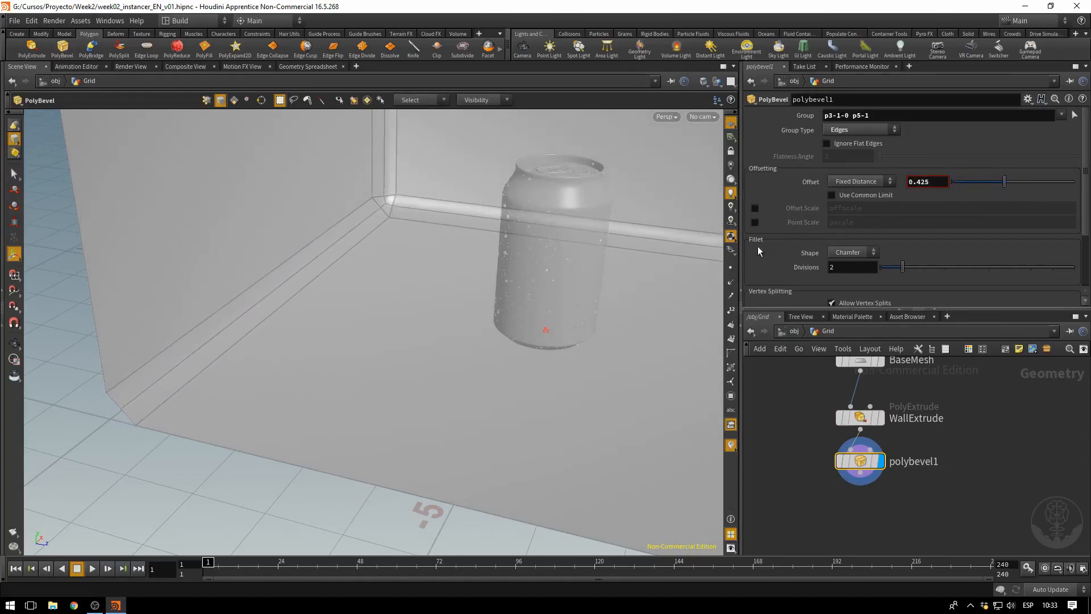
Step: Set the bevel's fillet shape to Round with 7 divisions
drag(903, 267, 971, 275)
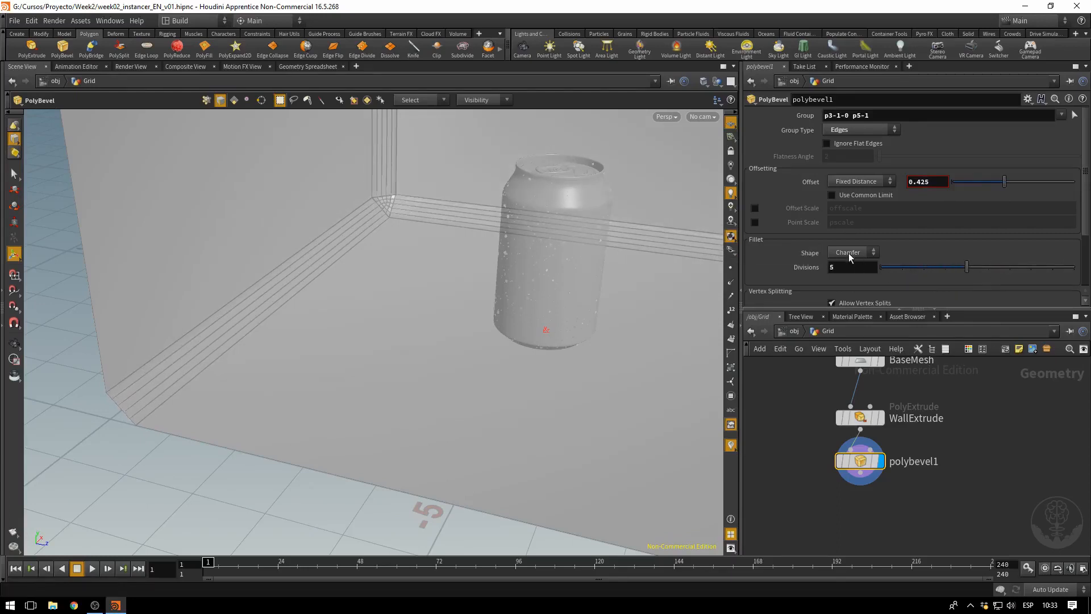
click(848, 253)
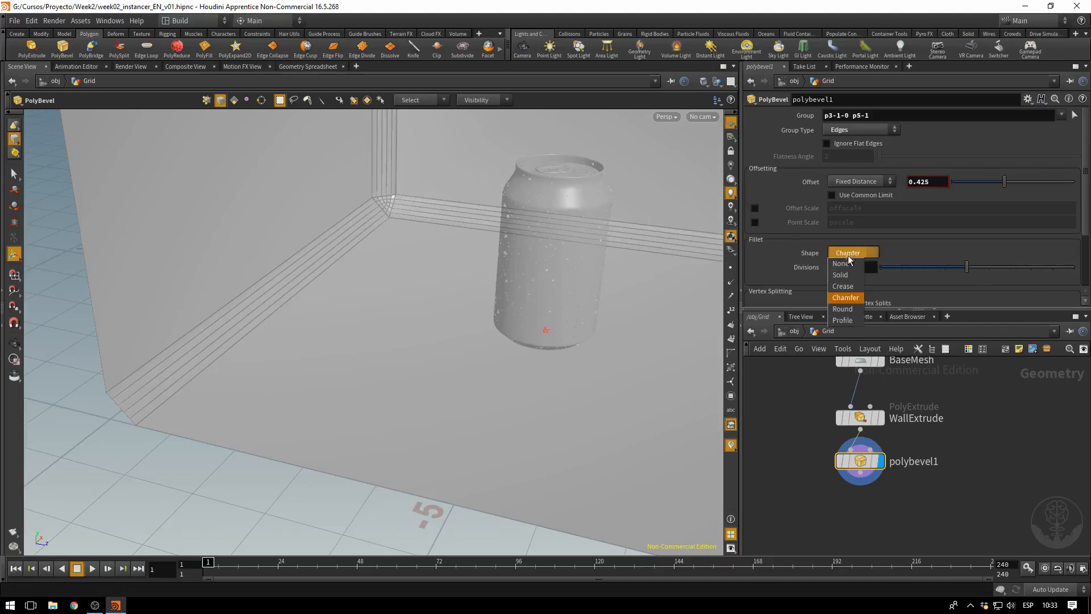
click(843, 310)
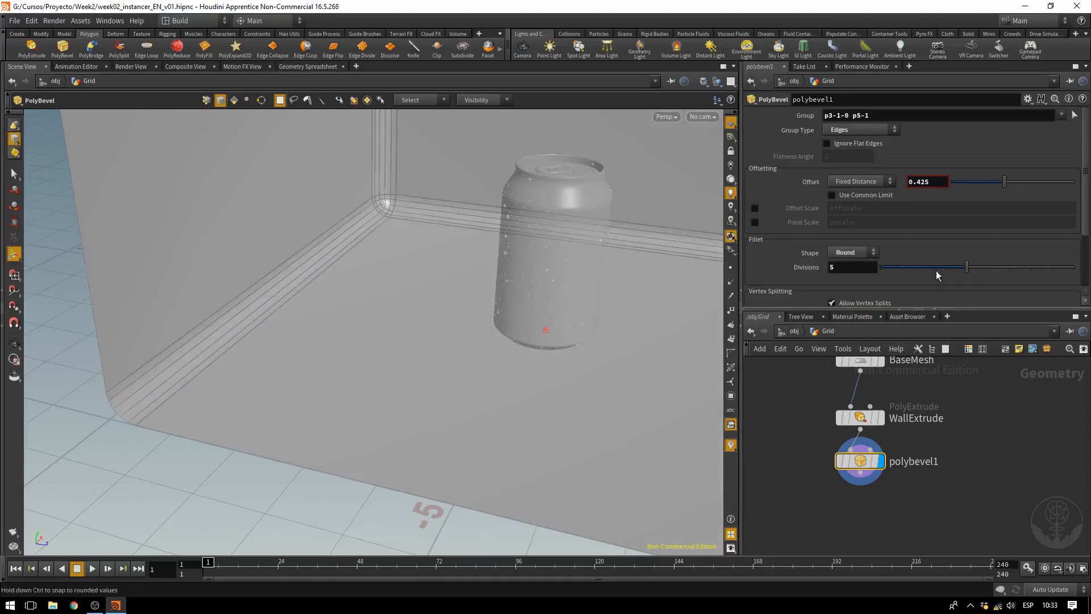
drag(967, 266, 1011, 272)
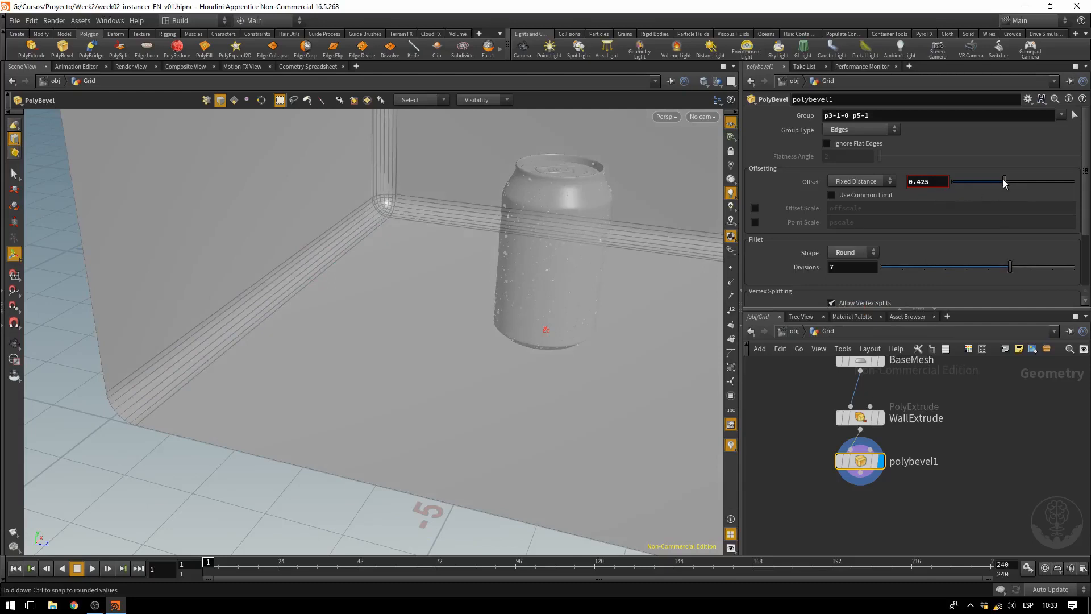
Step: Set the bevel's fixed offset distance to 0.25
drag(1005, 183, 1006, 184)
drag(939, 183, 883, 189)
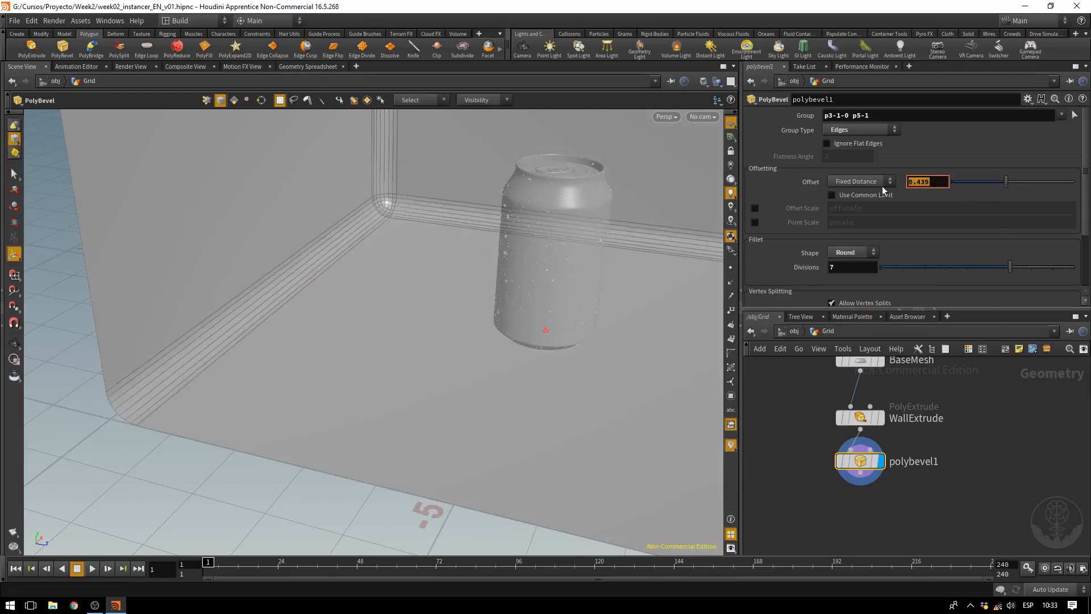
text(0.25)
key(Return)
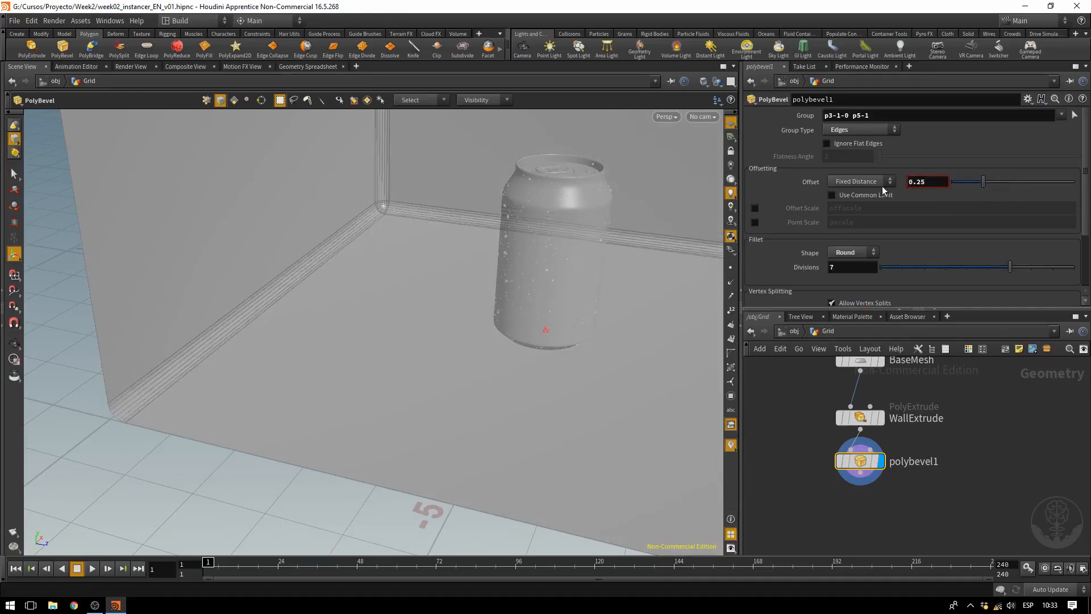
Step: Try removing p5-1 from the PolyBevel edge group so that only p3-1-0 is beveled
click(863, 466)
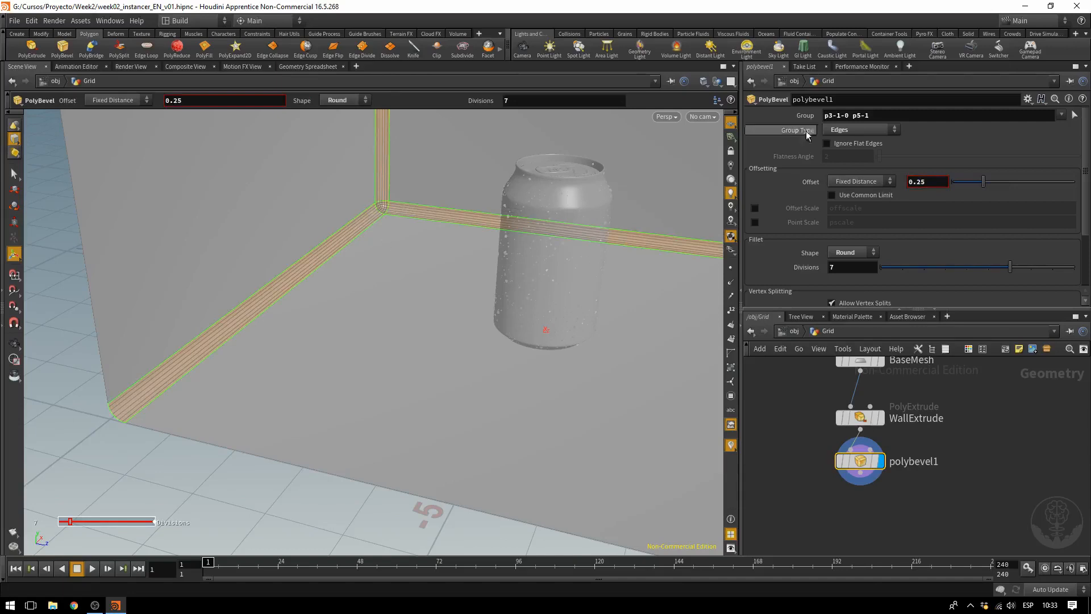
click(884, 112)
click(884, 112)
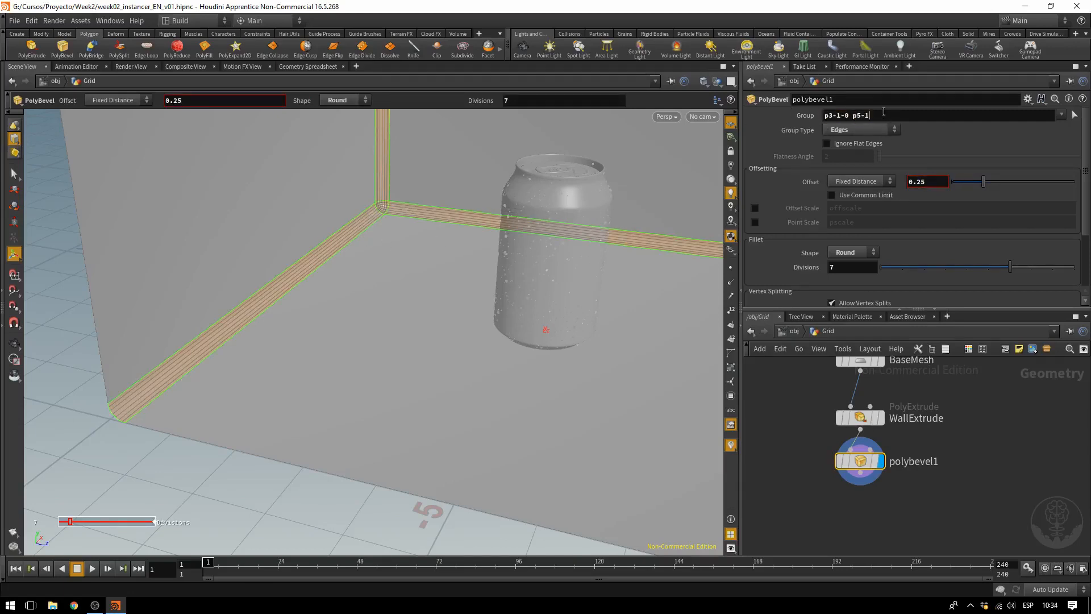
drag(884, 112, 793, 117)
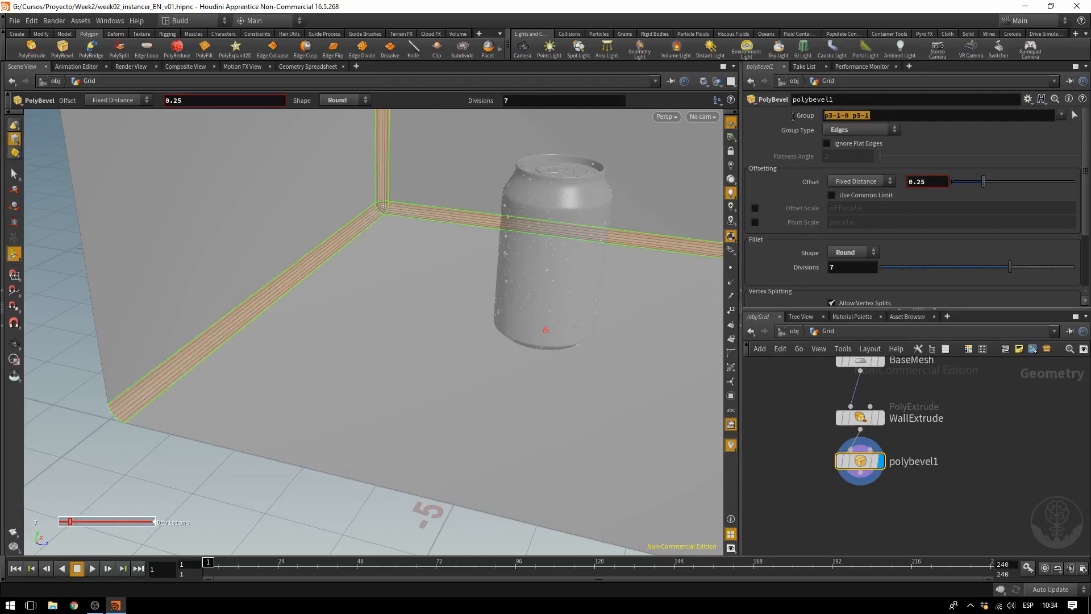
click(881, 118)
drag(887, 117, 851, 123)
key(BackSpace)
key(Return)
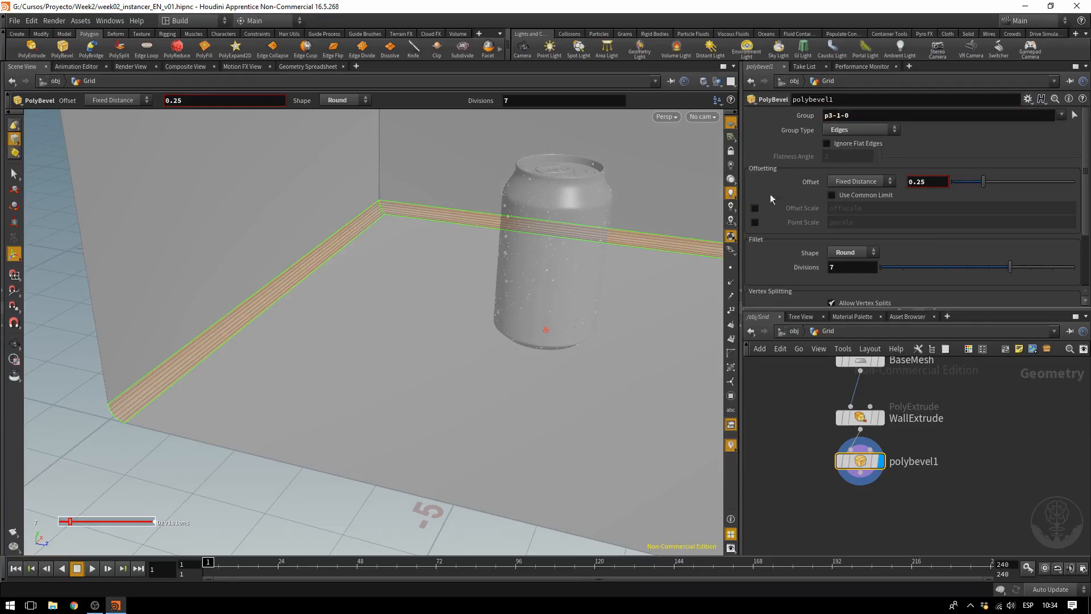
Step: Undo the removal of p5-1 from the bevel's edge group
click(859, 114)
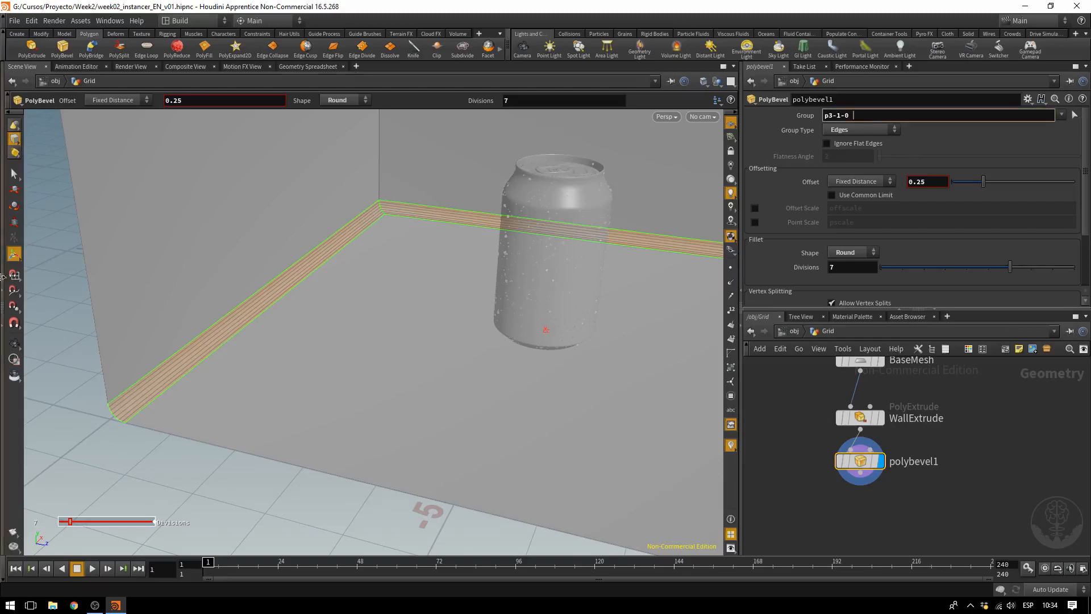
click(47, 305)
key(ctrl+z)
key(ctrl+z)
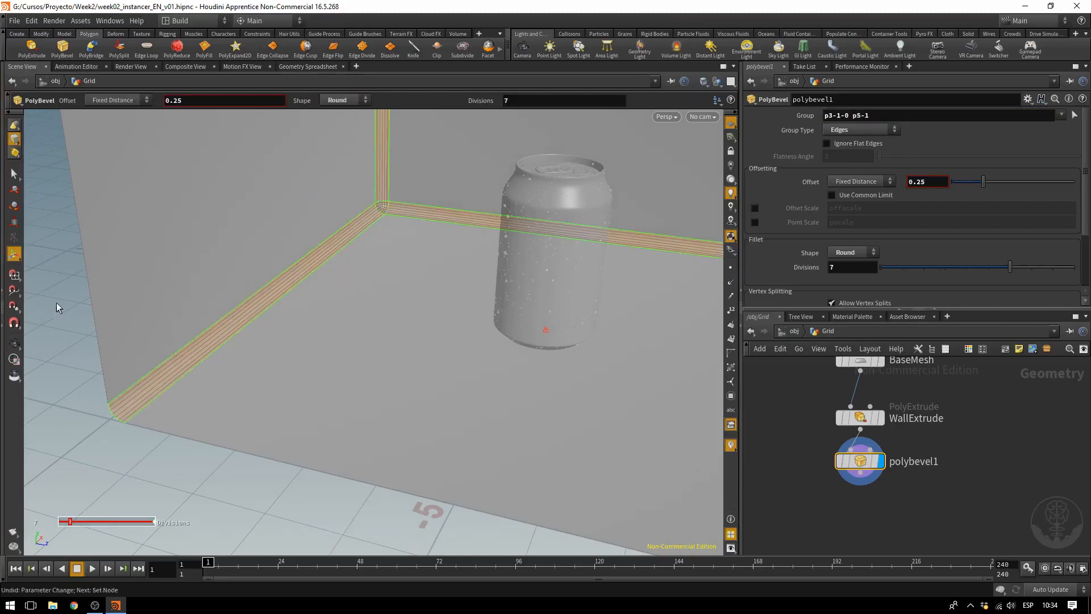
Step: Rename the PolyBevel node to BevelCorner and move it slightly down below WallExtrude
double_click(902, 464)
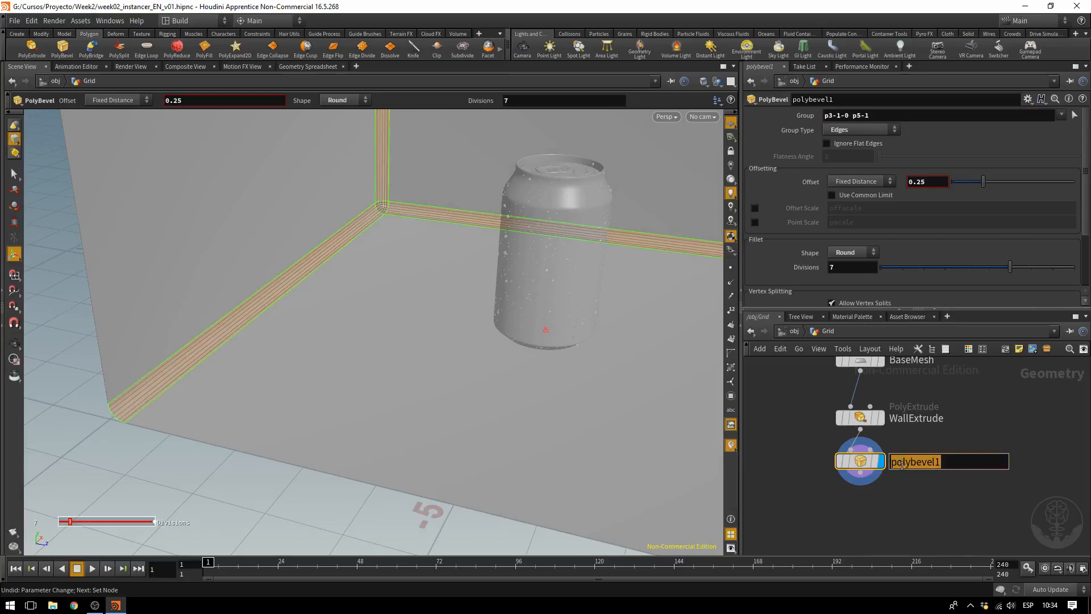
text(C)
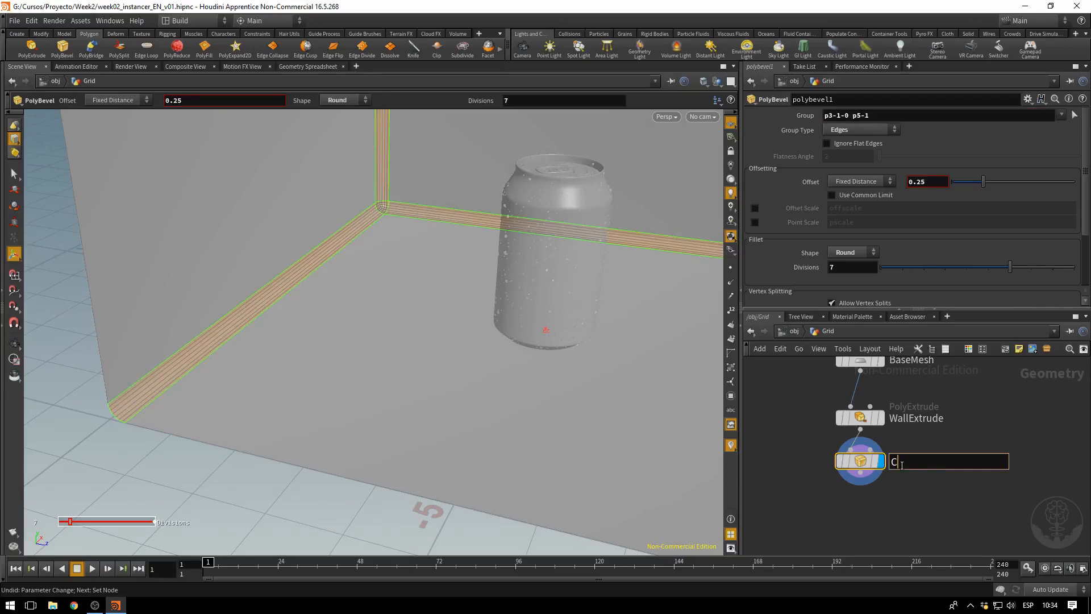
key(BackSpace)
text(BevelCorne)
key(BackSpace)
key(BackSpace)
text(ner)
key(Return)
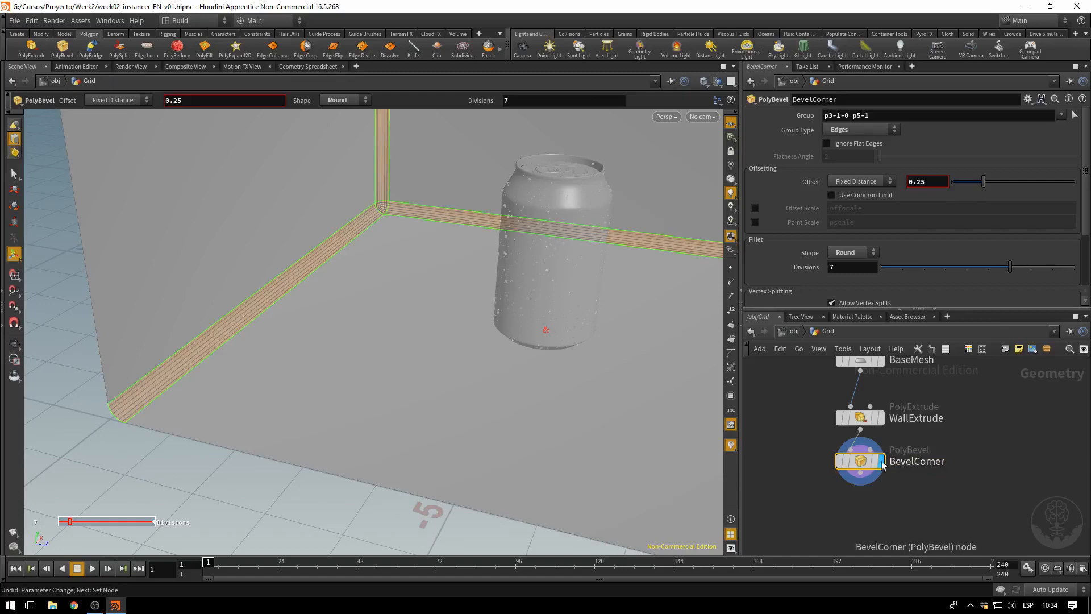
mouse_move(862, 467)
drag(863, 467, 863, 493)
Step: Leave the Grid geometry network and return to the scene's object level
middle_drag(982, 412, 957, 433)
scroll(958, 433, down, 1)
click(792, 331)
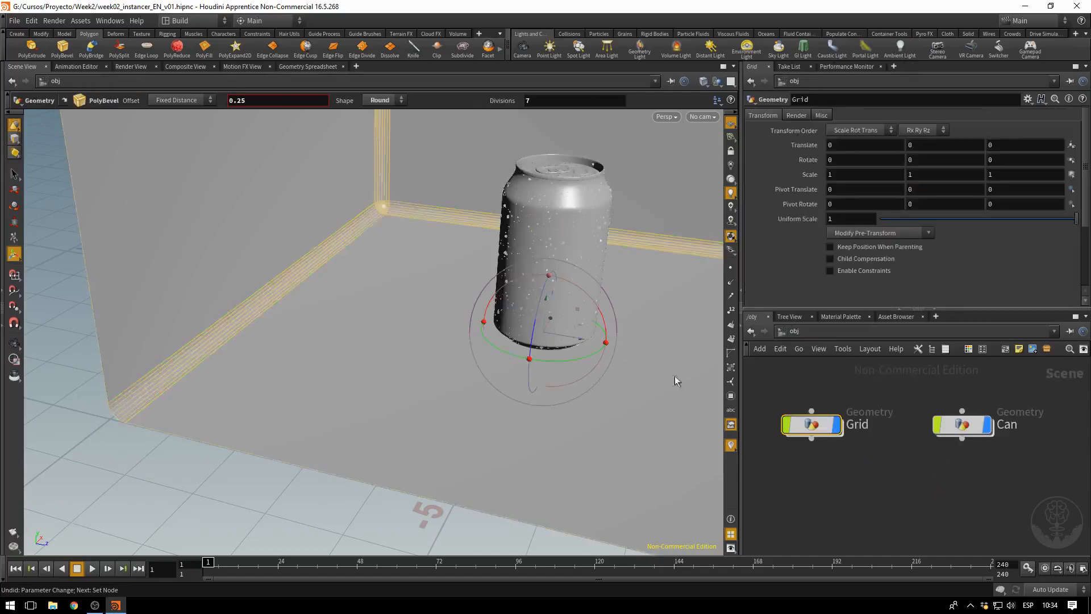
drag(657, 308, 407, 354)
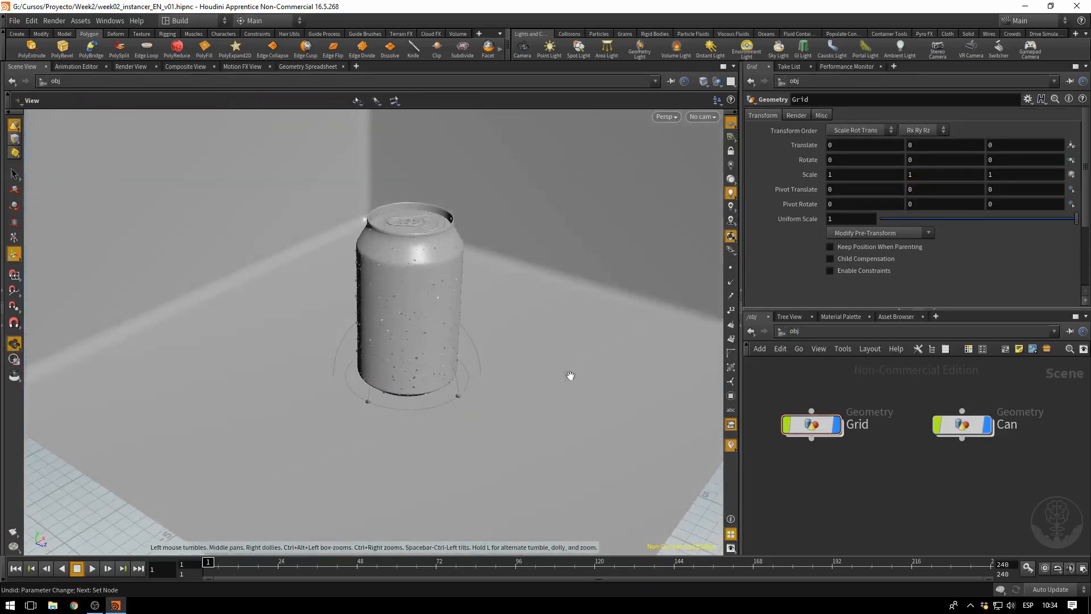
Step: Add an Environment Light to the scene and place its node below the Can node
mouse_move(956, 424)
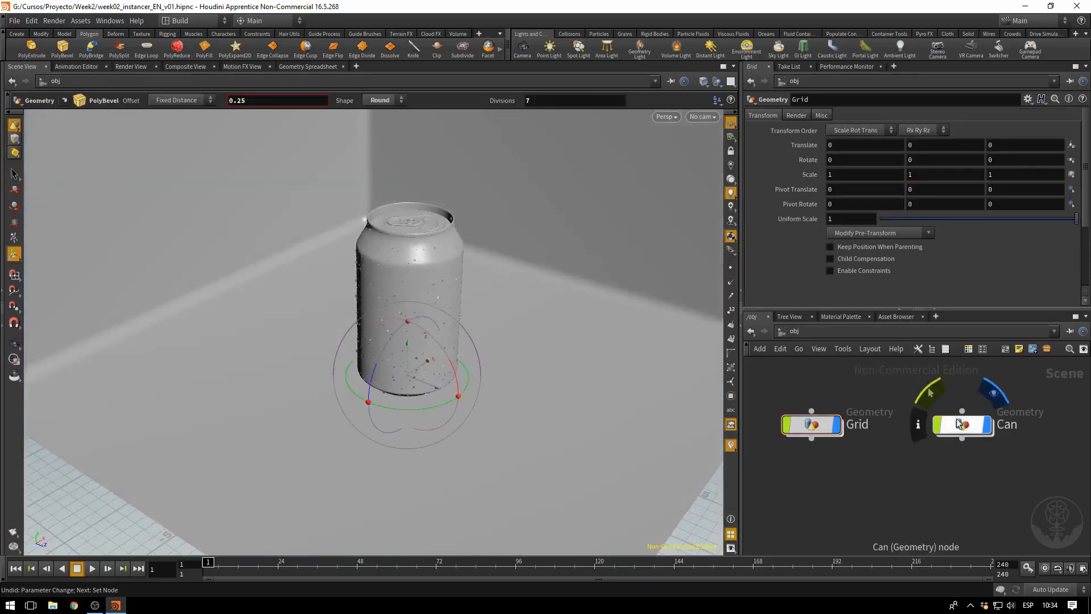
click(748, 50)
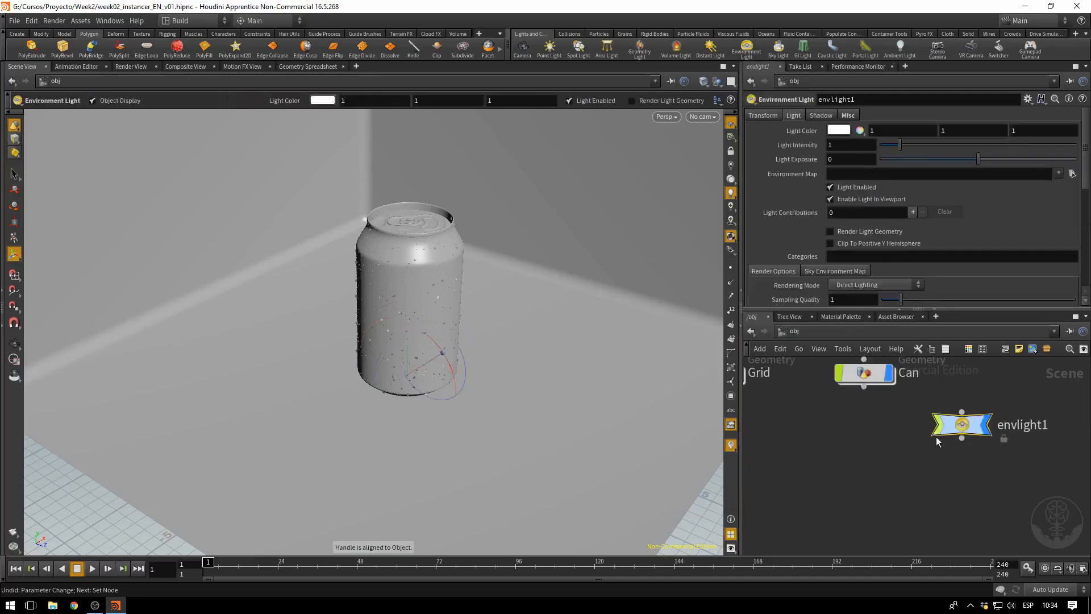
drag(973, 432, 872, 462)
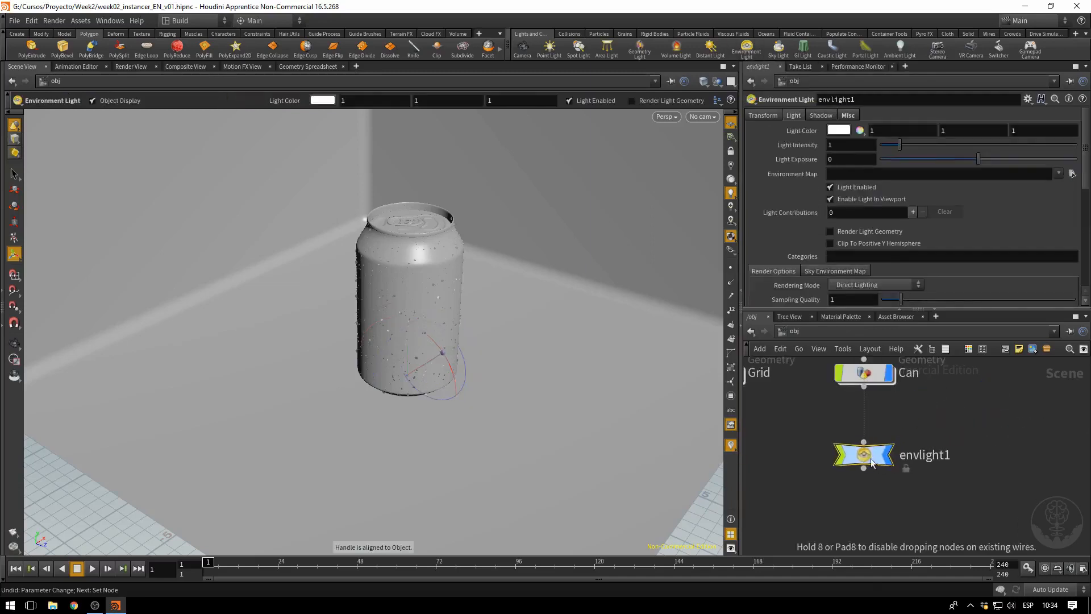
mouse_move(874, 463)
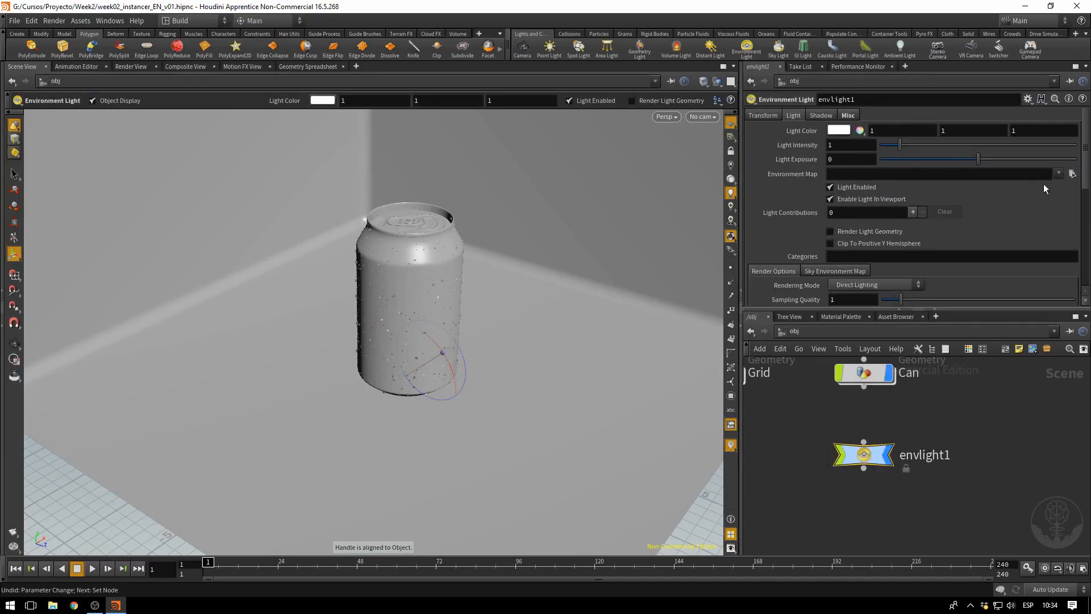
Step: Load DH205SN_1.hdr from the project's tex folder as the light's environment map
click(1071, 174)
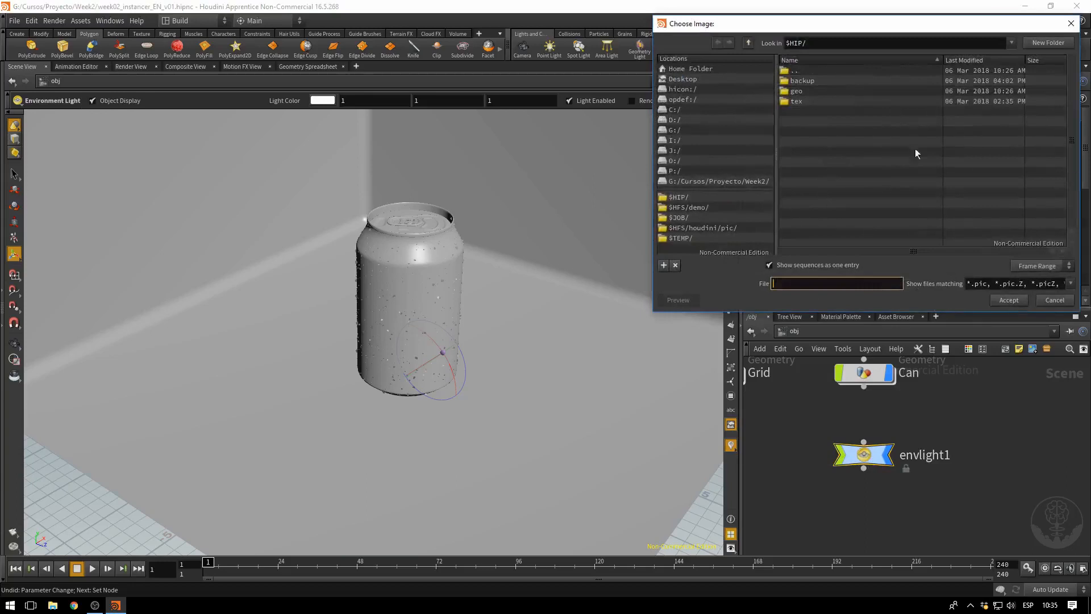
double_click(798, 102)
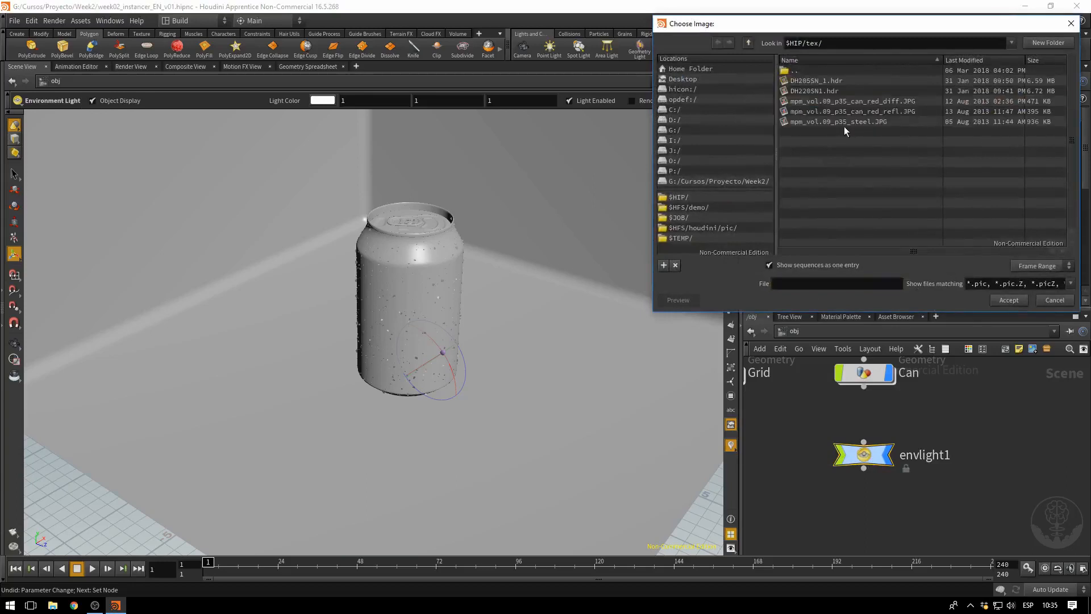
click(824, 81)
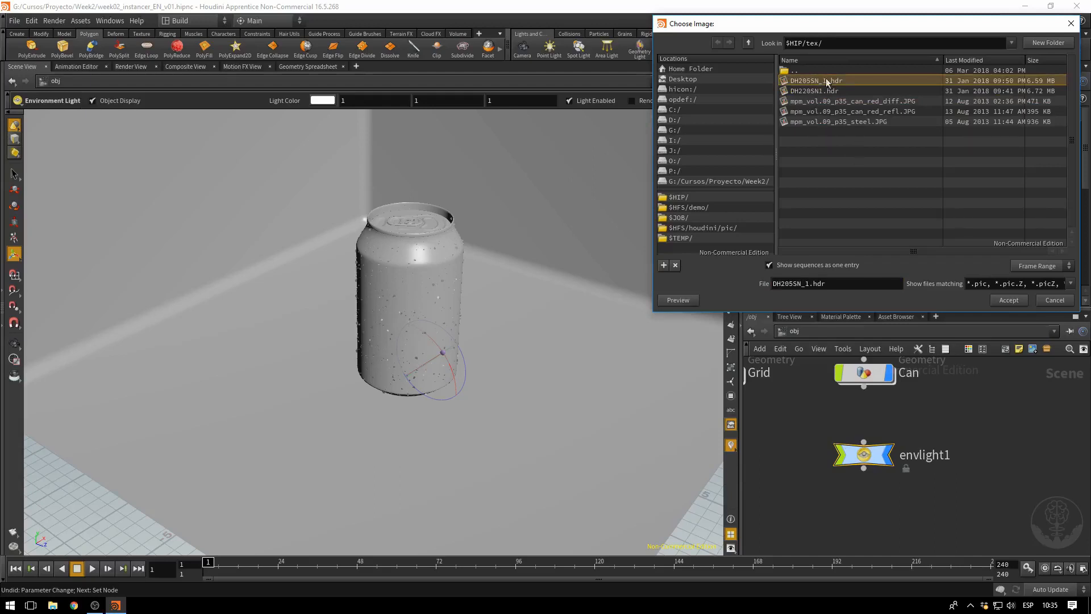
click(1013, 300)
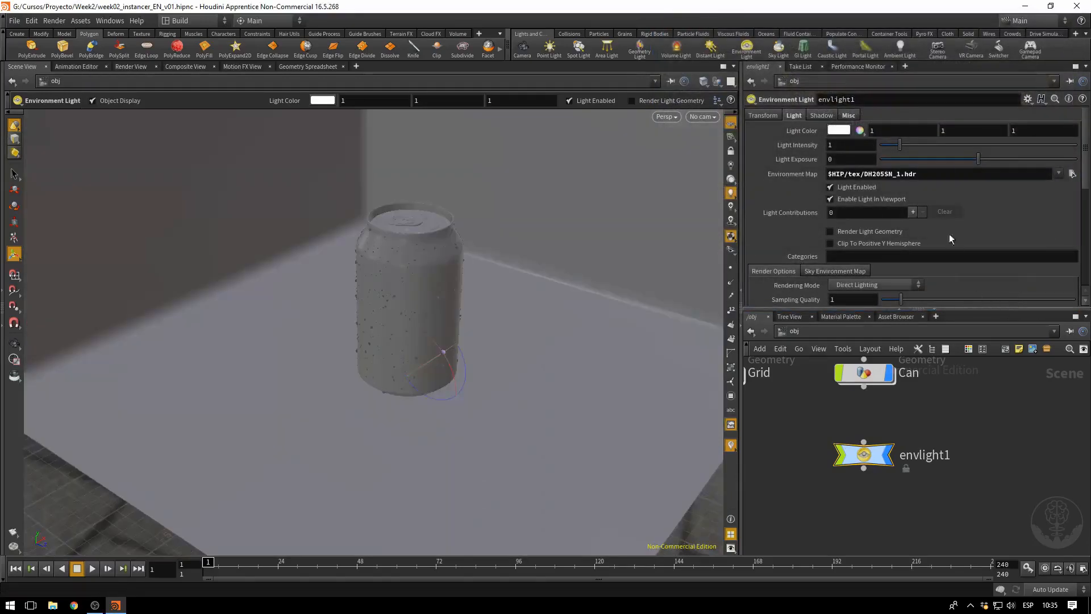
drag(917, 174, 907, 174)
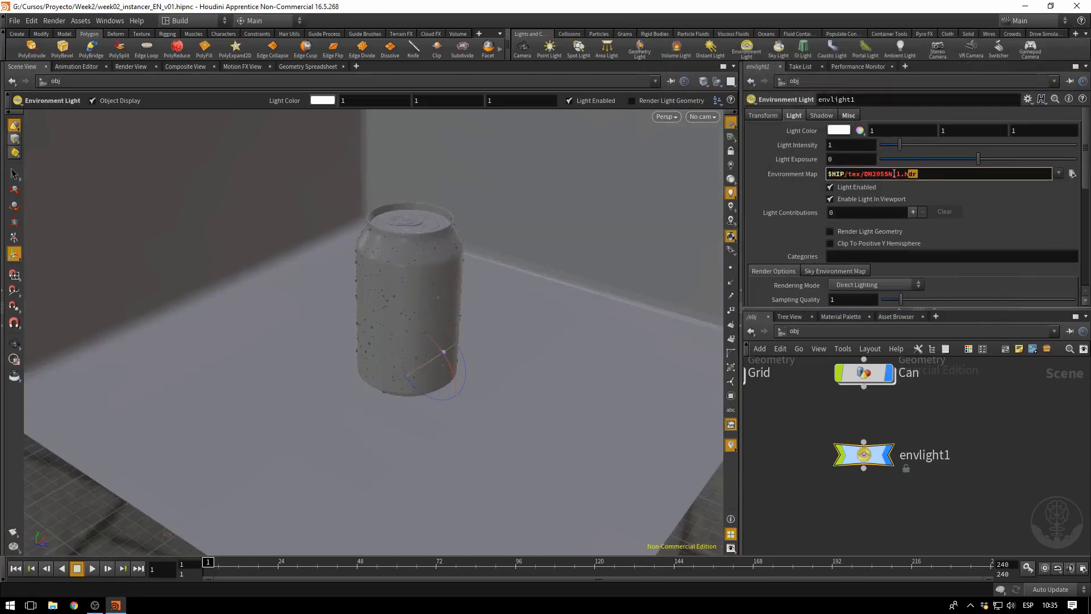
Step: Set the environment light's intensity to 0.25
click(842, 146)
text(0)
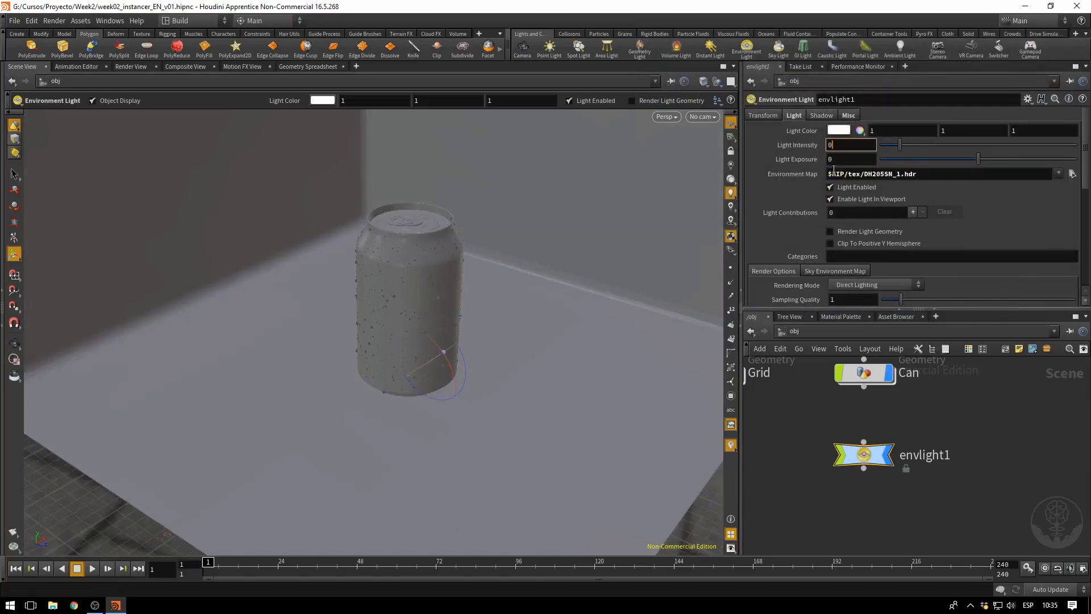
text(.25)
key(Return)
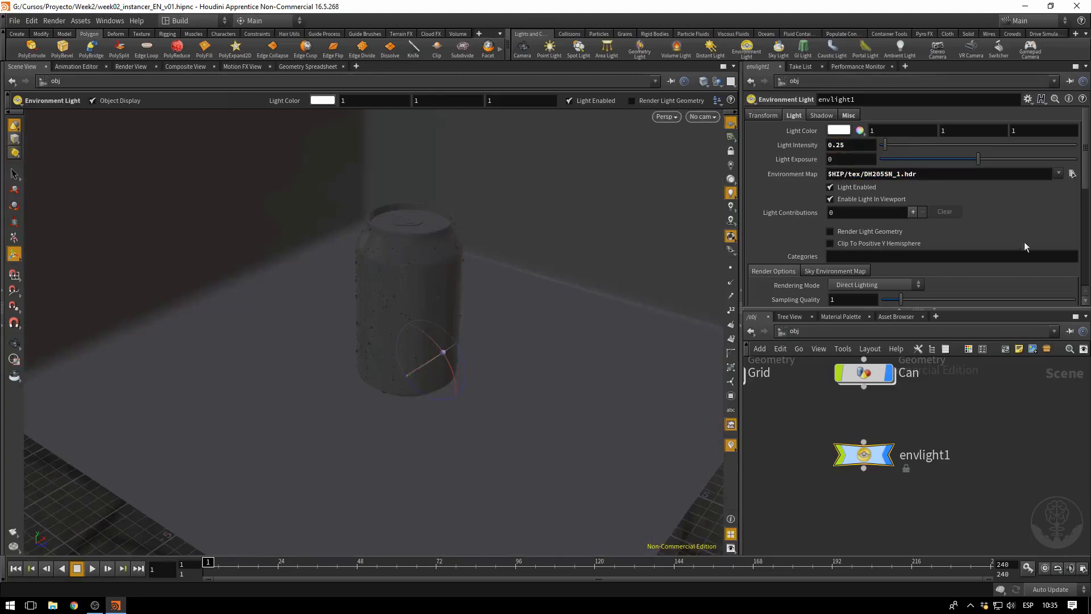
mouse_move(868, 461)
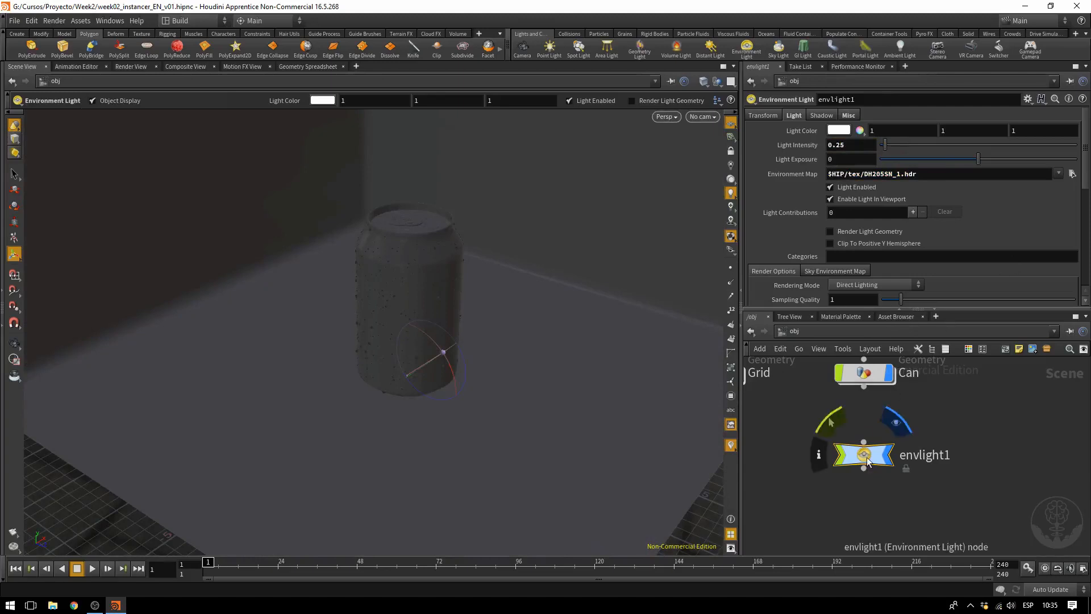
Step: Add an area light near the wall to the left of the can and place its node below envlight1
click(606, 51)
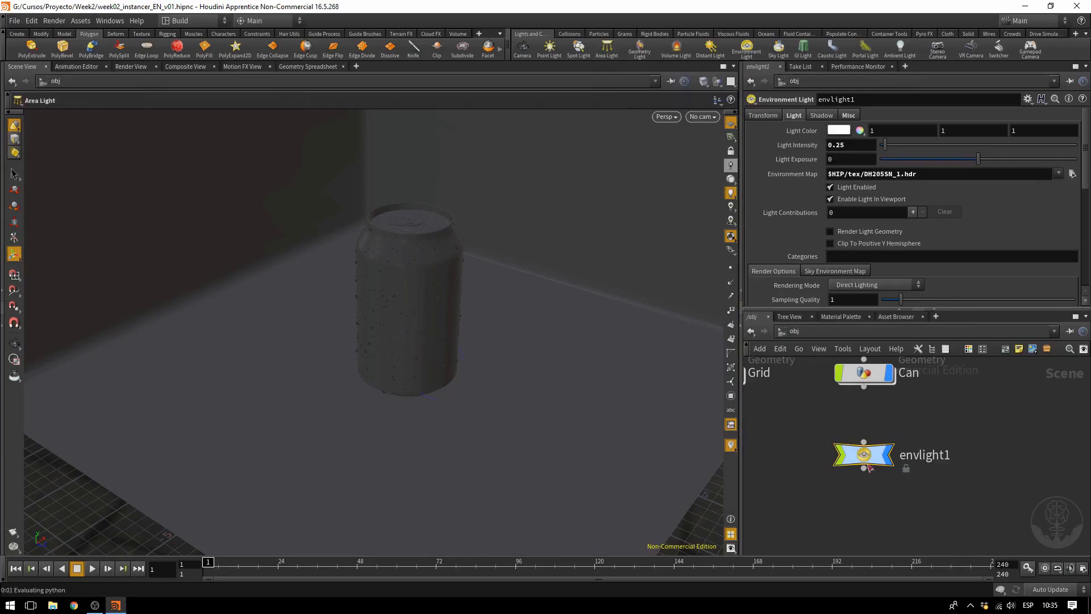
click(250, 386)
drag(249, 407, 198, 216)
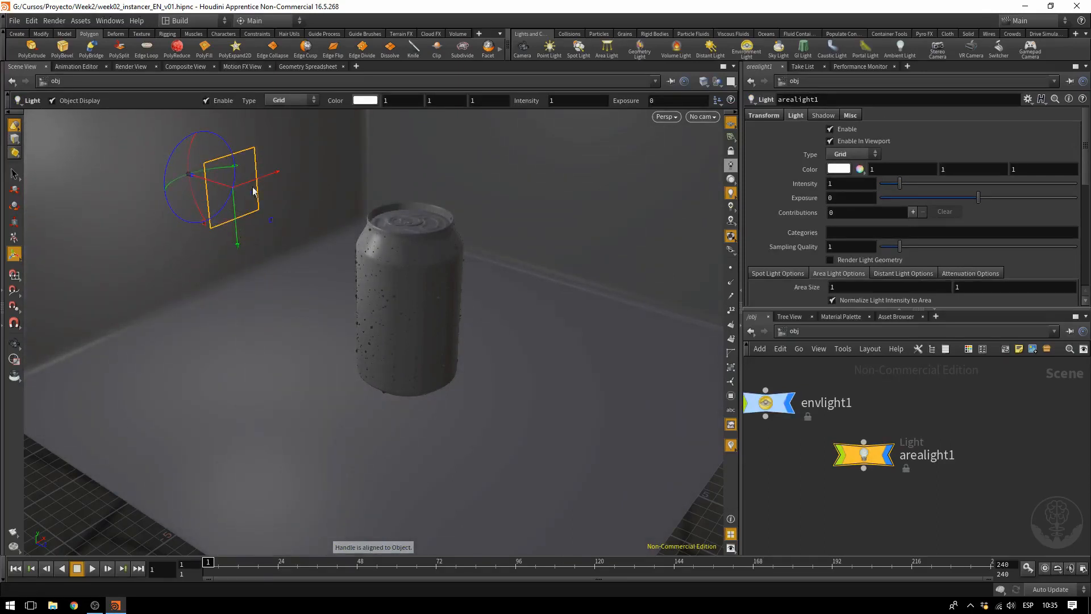
middle_drag(890, 509, 960, 510)
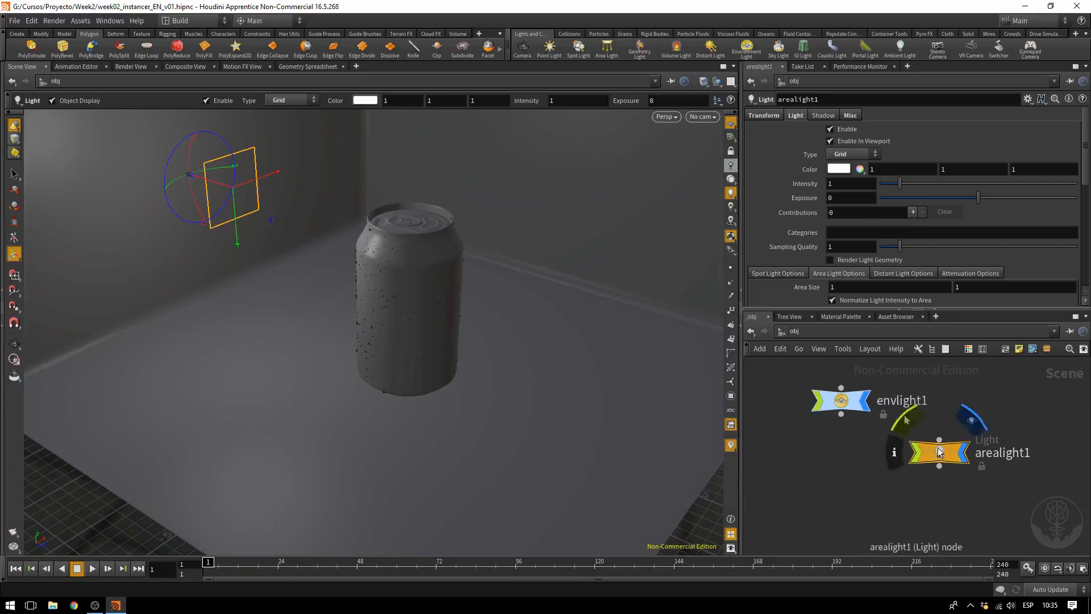
drag(937, 453, 842, 468)
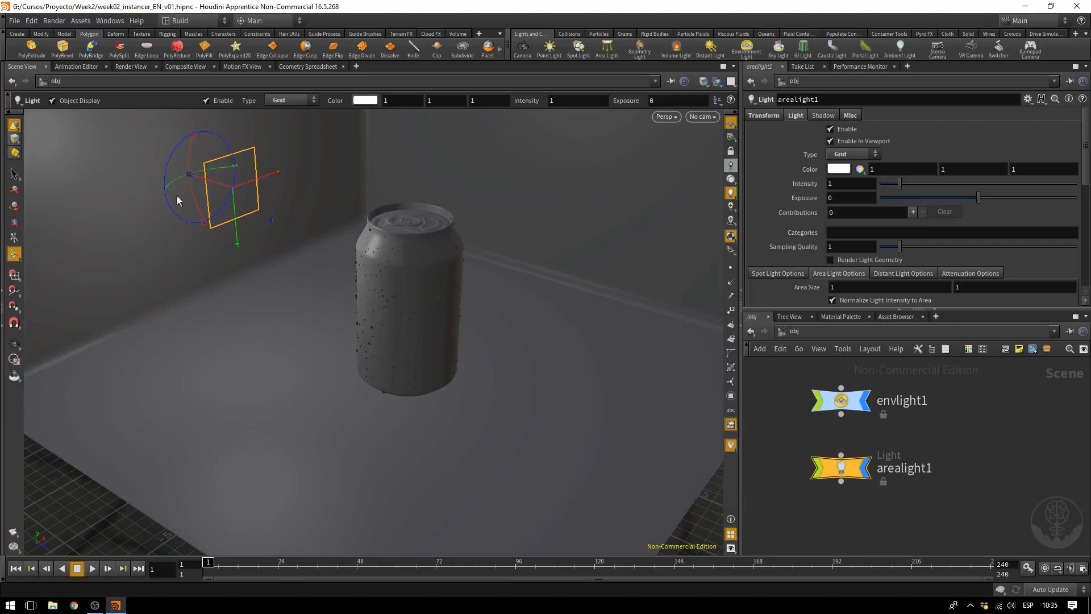
Step: Show the area light's transform handles, rotate the light toward the can and move it down beside it
click(14, 176)
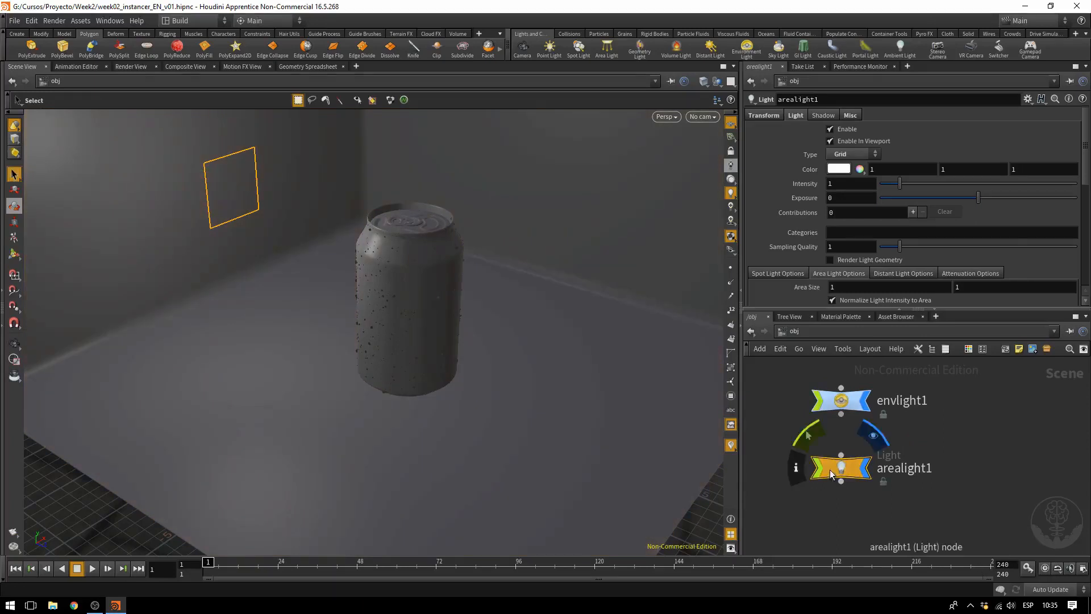
mouse_move(839, 473)
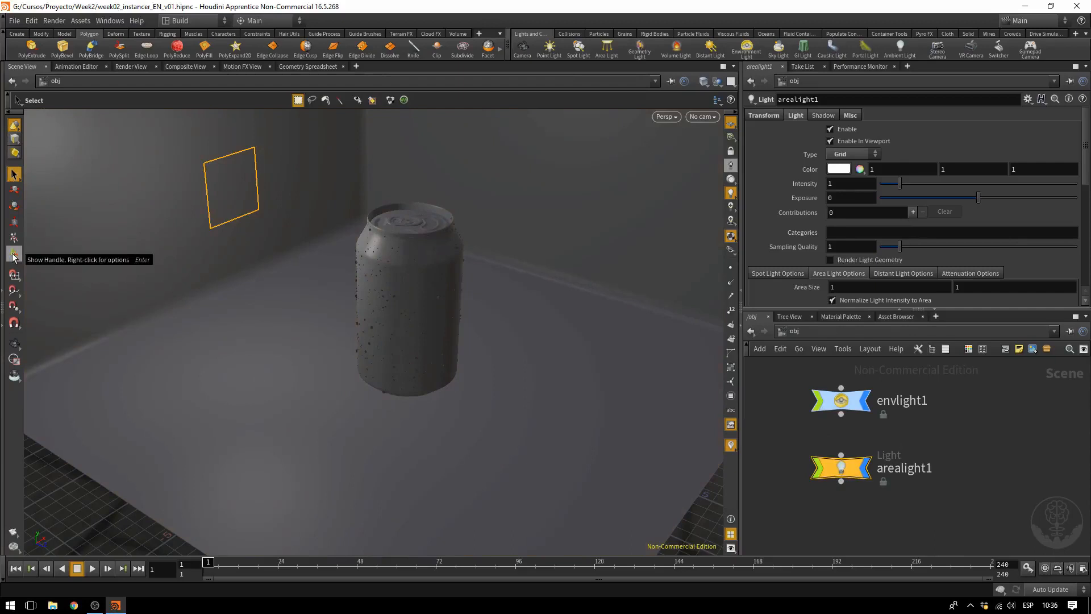
click(14, 257)
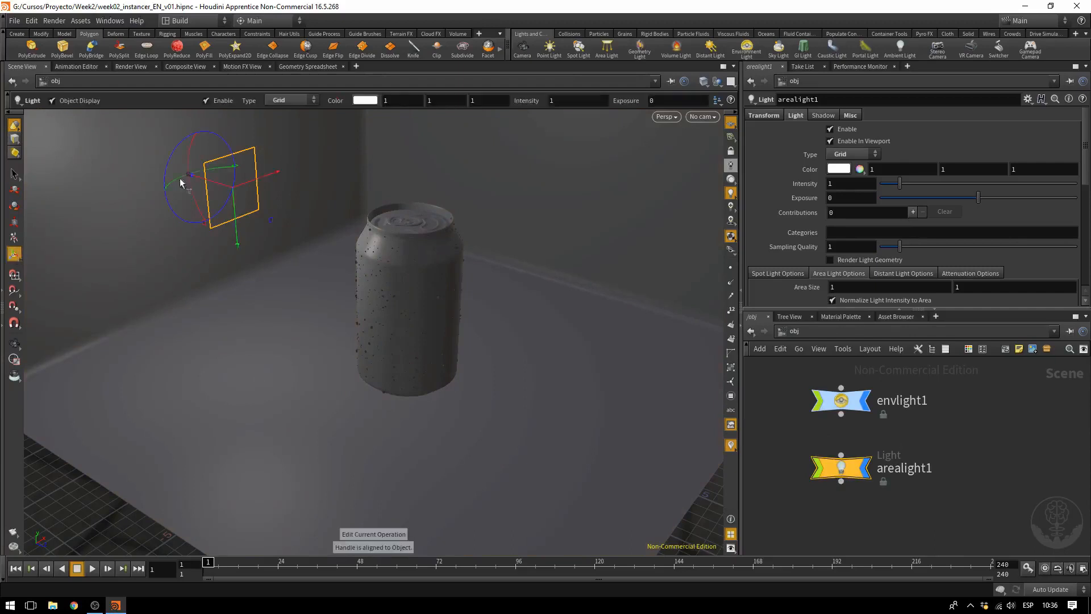
drag(210, 174, 296, 195)
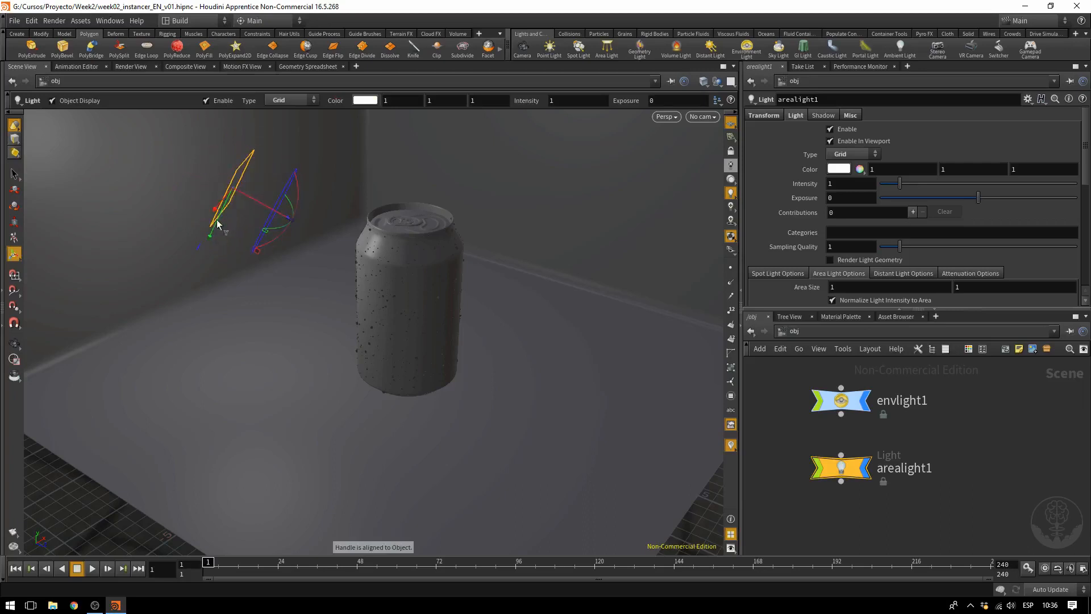
drag(231, 191, 185, 261)
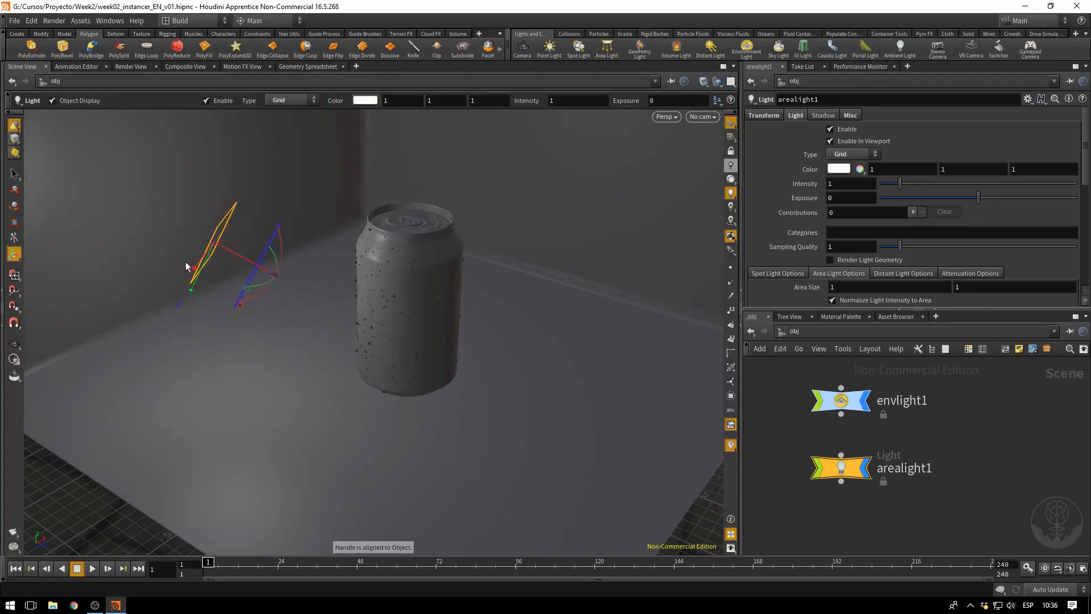
Step: Try the Sun and Point types on the area light and return its type to Grid
click(762, 116)
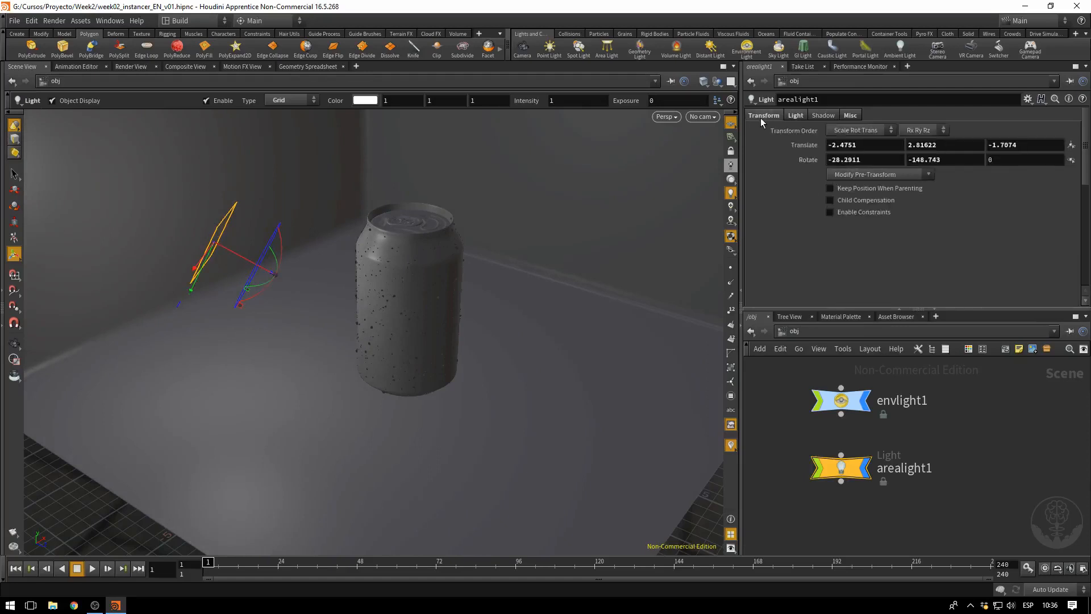
click(795, 116)
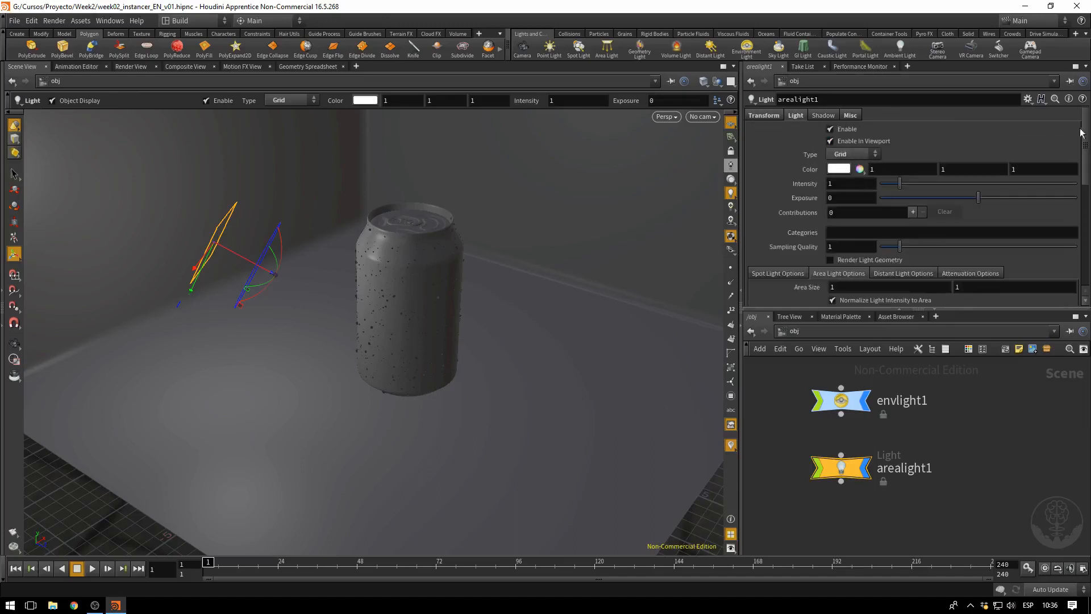
scroll(1081, 138, down, 1)
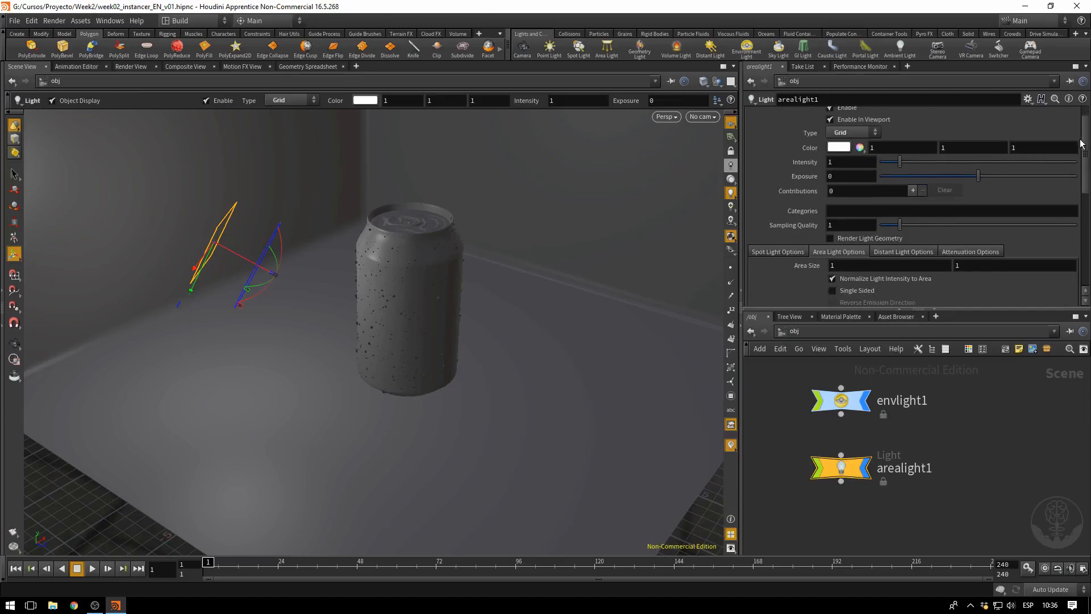
click(848, 143)
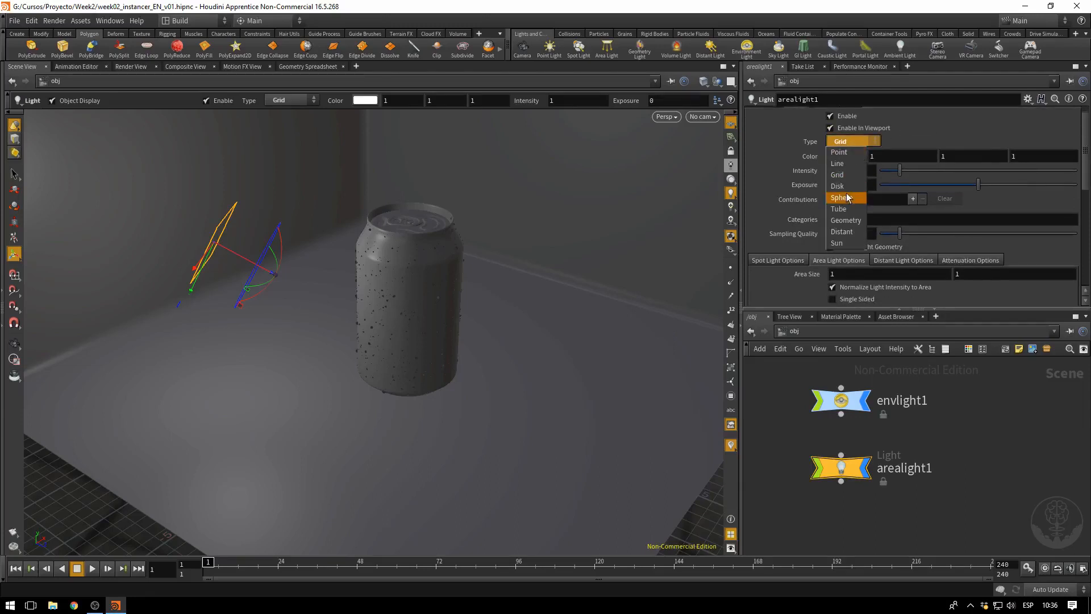
click(837, 243)
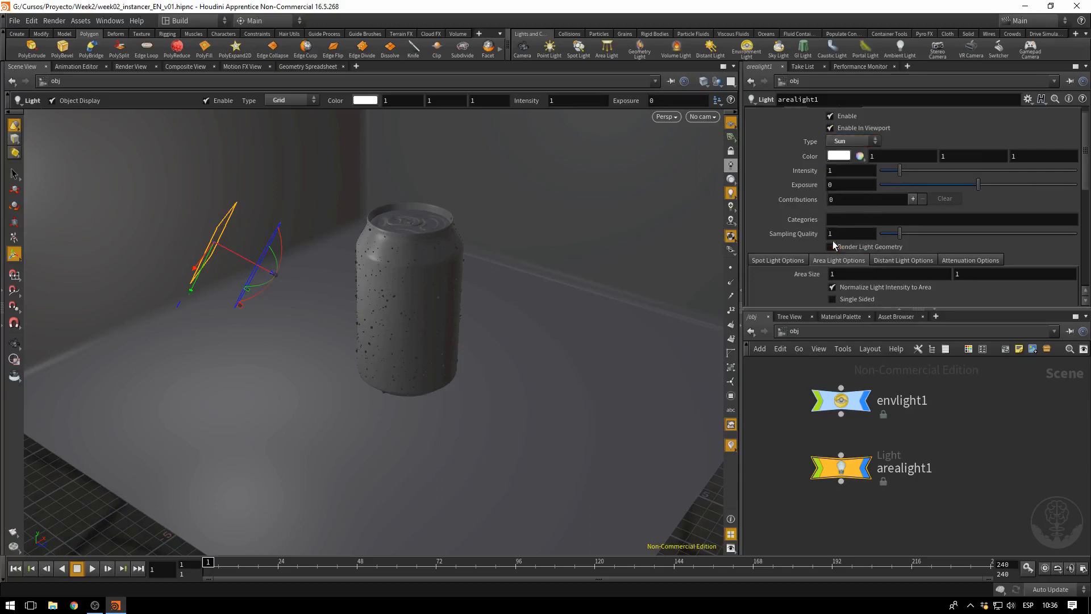
click(864, 141)
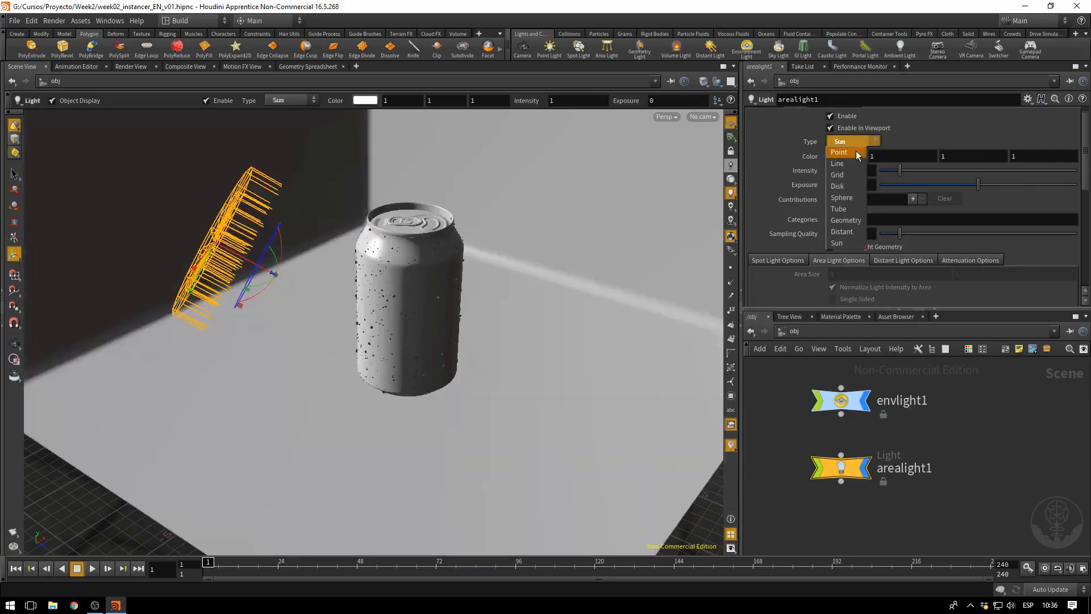
click(858, 149)
click(860, 142)
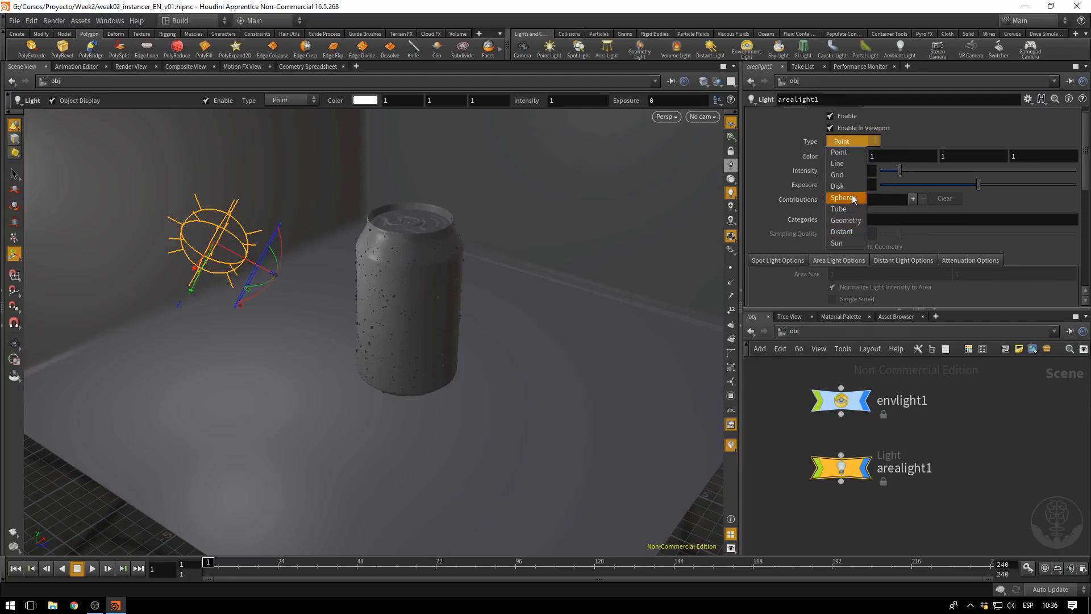
click(853, 176)
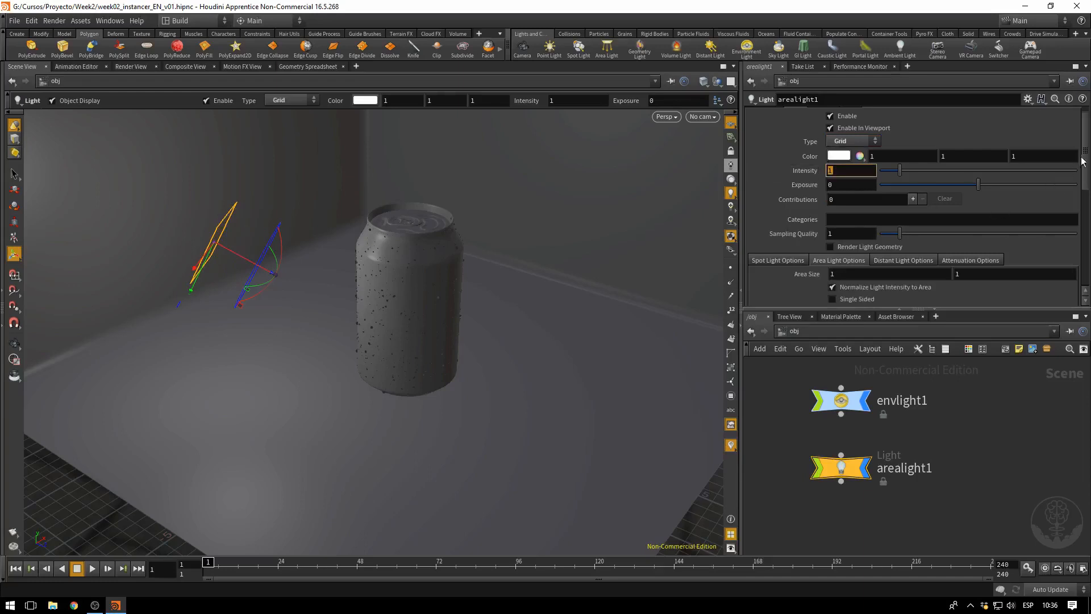
Step: Set the second Area Size value of the area light to 2.5
drag(1084, 159, 1084, 194)
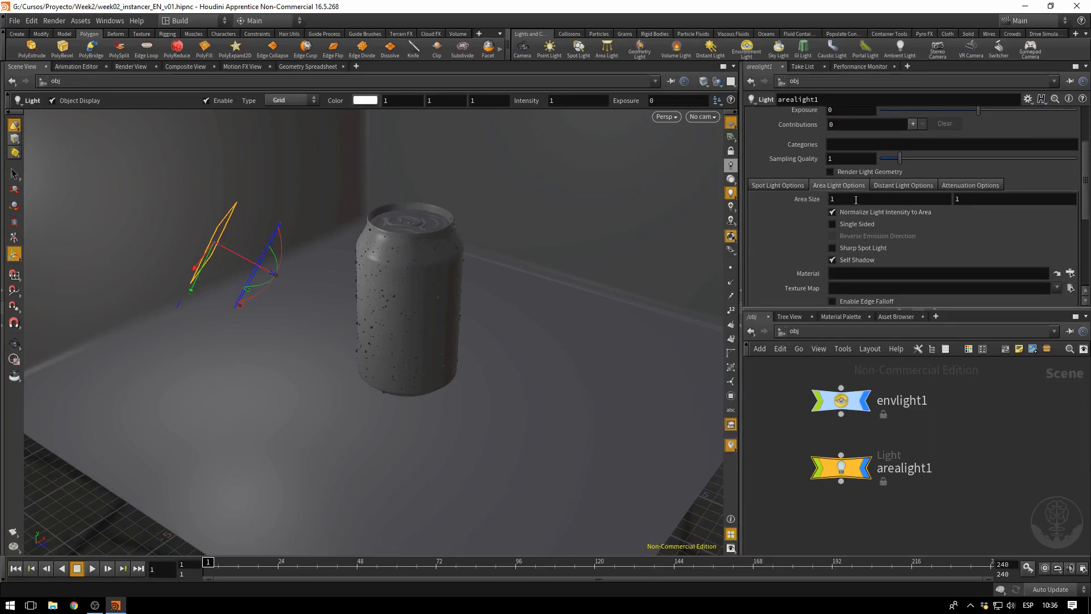
middle_drag(959, 200, 1065, 214)
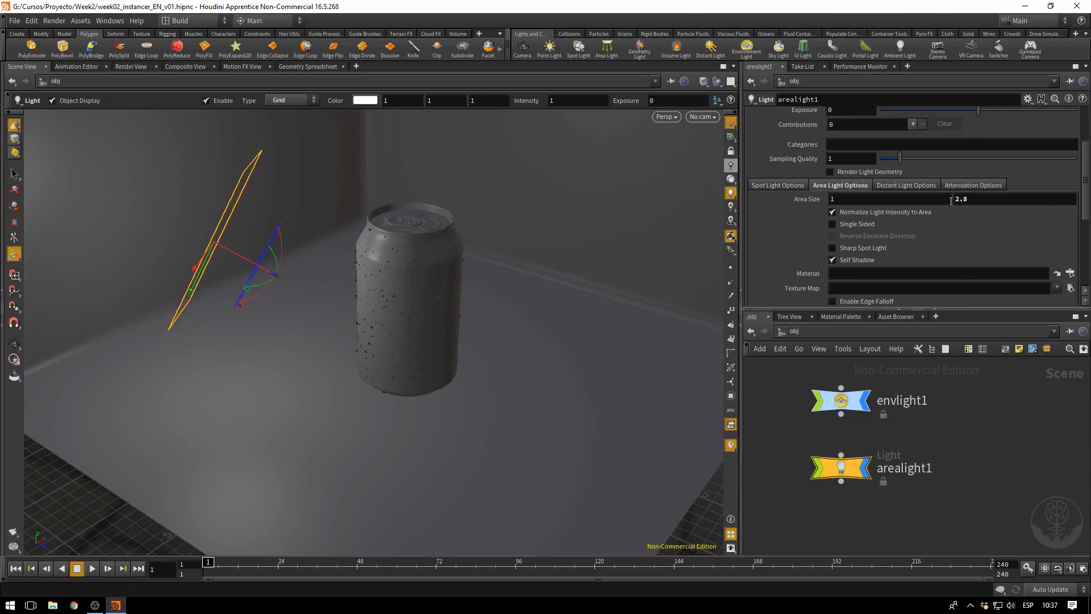
click(970, 200)
text(2.5)
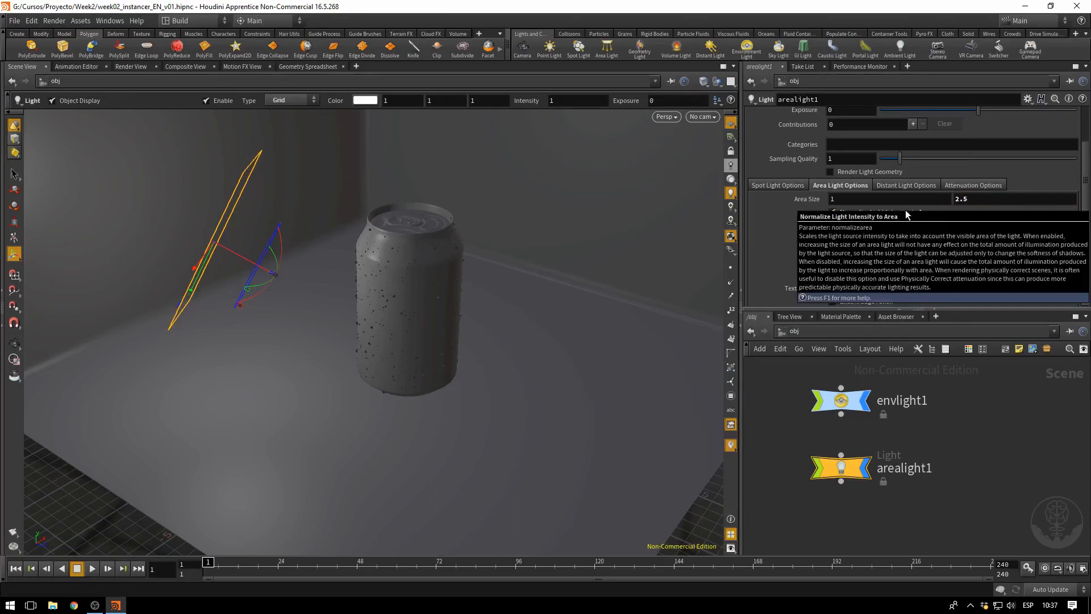
key(Return)
Step: Check the area light's attenuation options and keep Physically Correct selected
scroll(985, 224, down, 1)
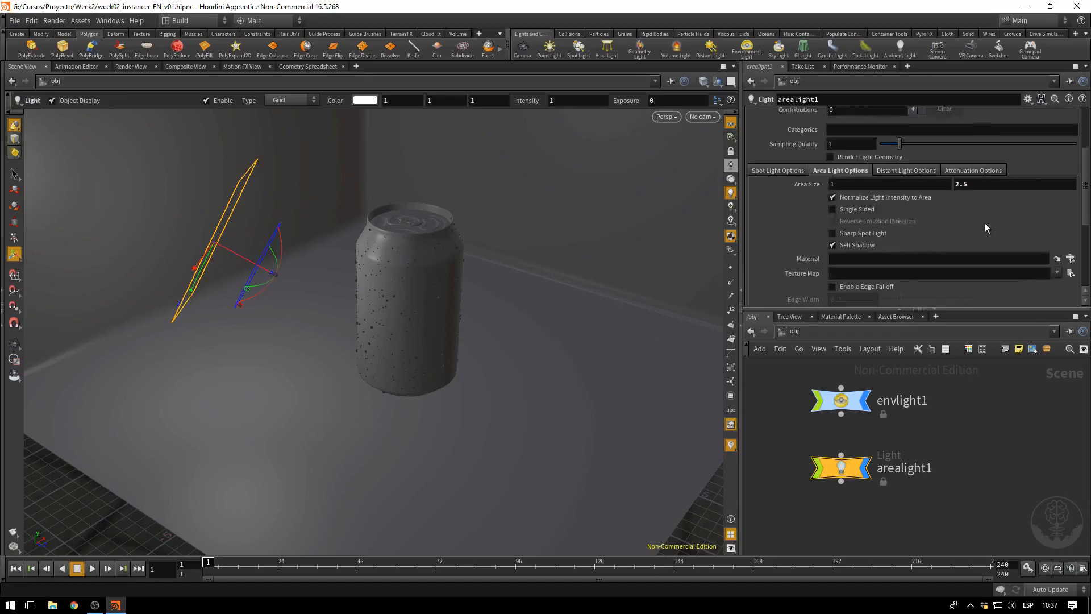
click(958, 172)
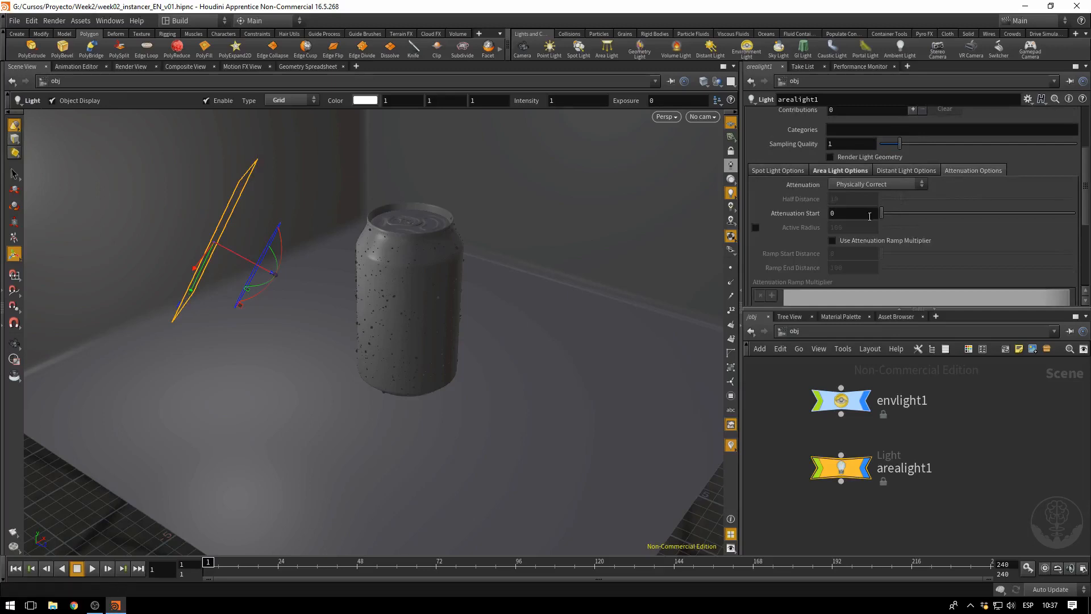
click(869, 185)
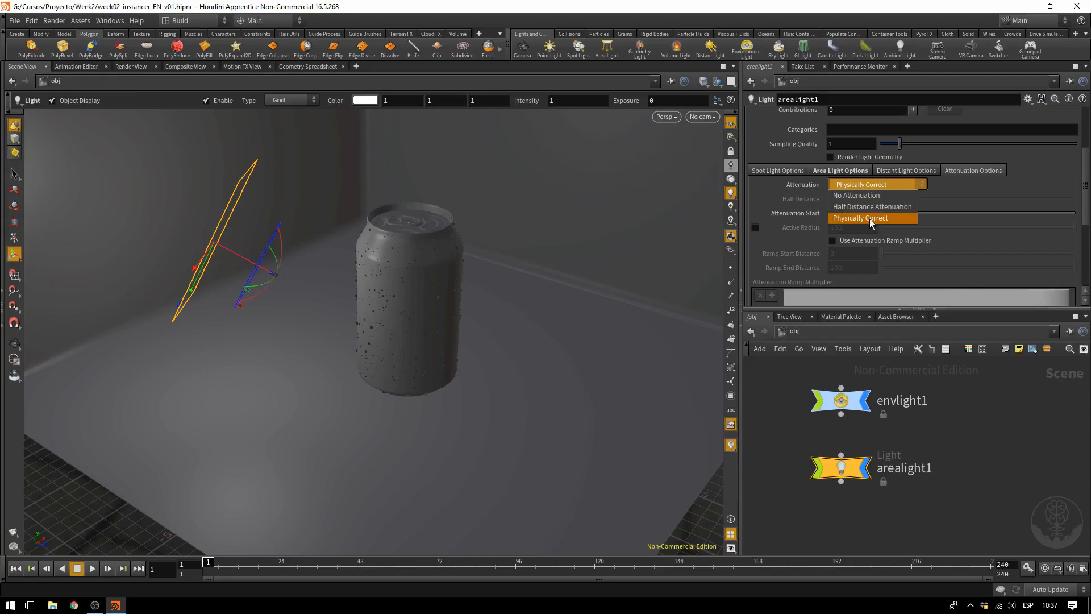
click(870, 218)
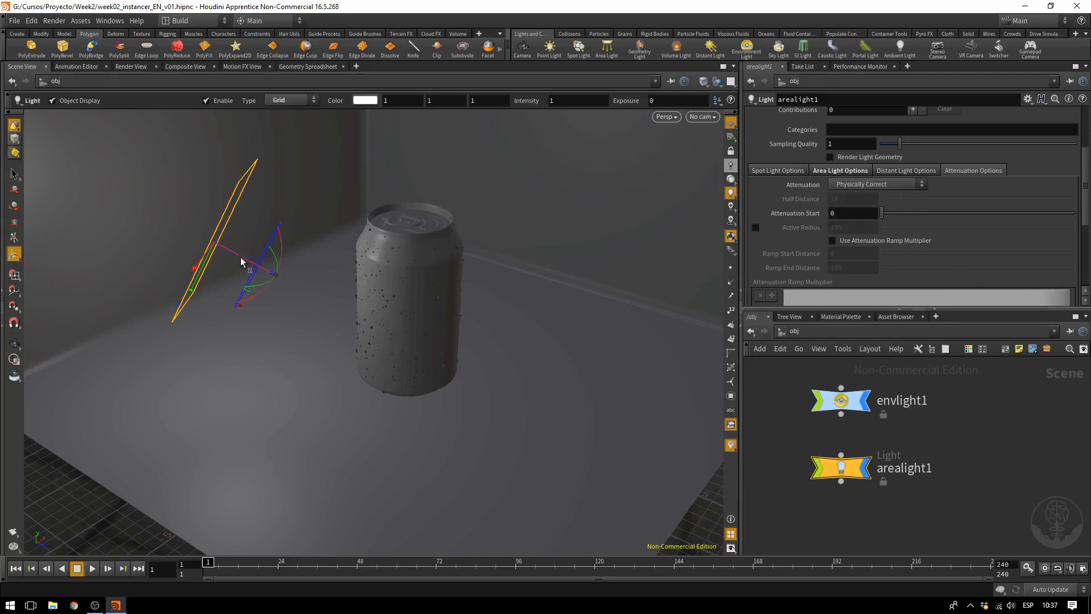
Step: Move the area light slightly farther from the can and set its intensity to 2.5
drag(242, 262, 223, 252)
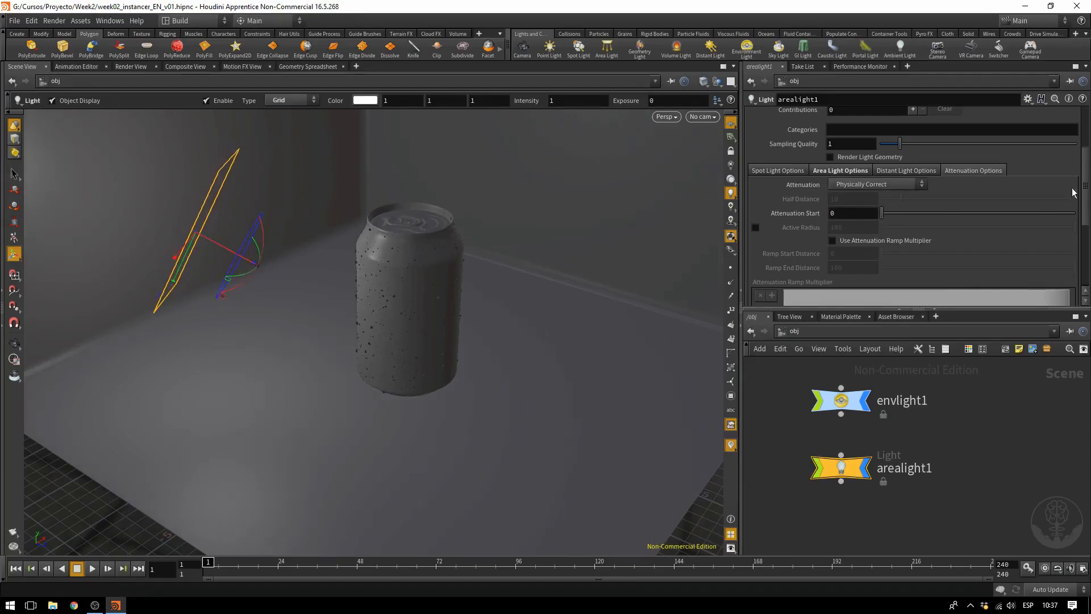
drag(1086, 195, 1087, 150)
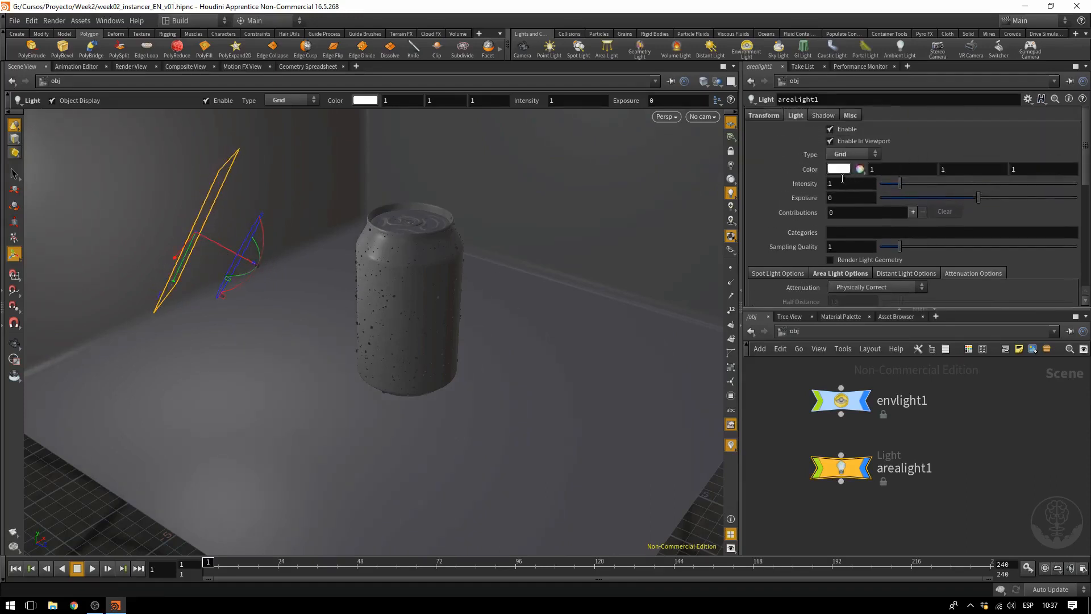
click(799, 184)
text(2.5)
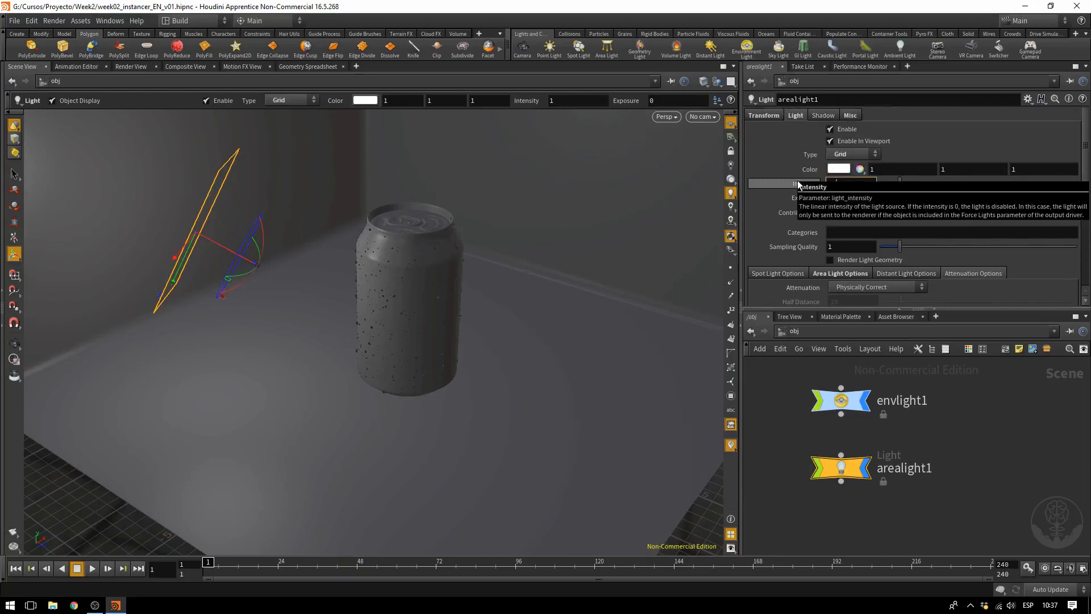
key(Return)
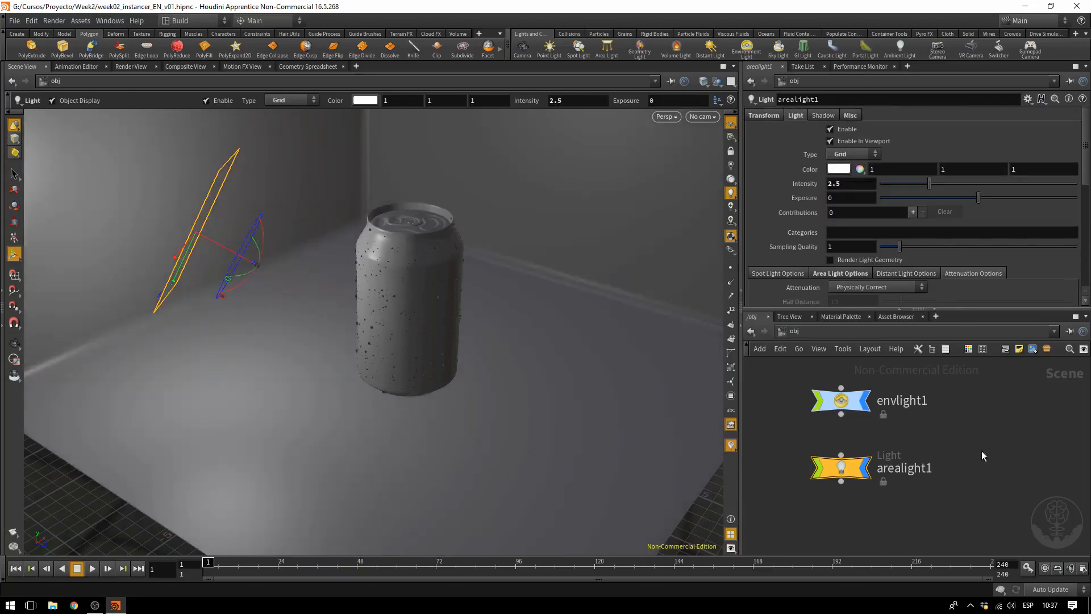
Step: Rename the environment light node as HDR and the area light node as MainLight
double_click(906, 401)
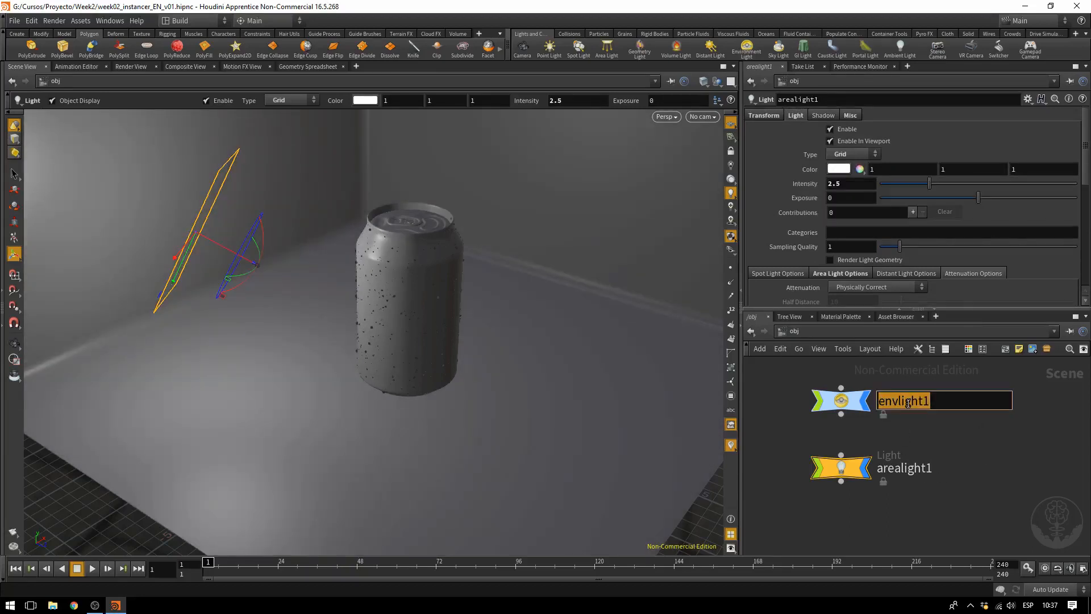
text(HDR)
key(Return)
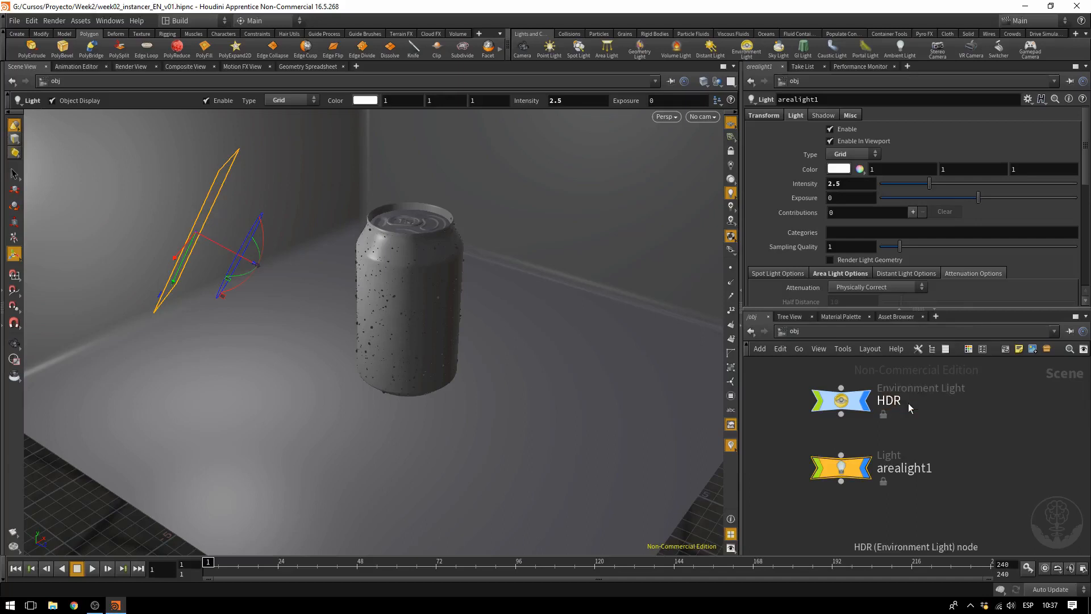
double_click(910, 469)
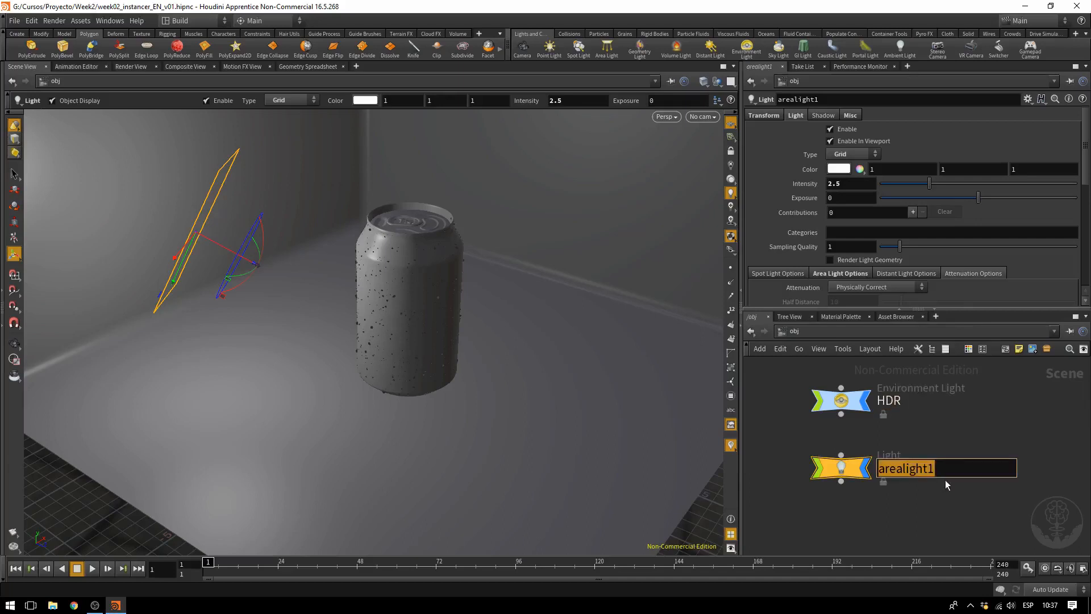
text(MainL)
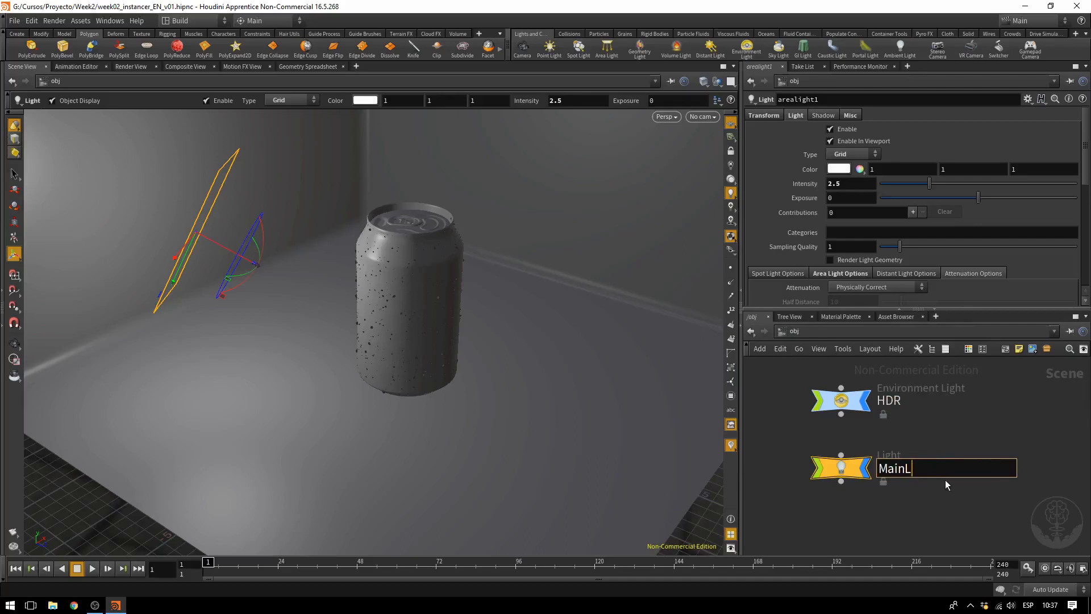
text(ight)
key(Return)
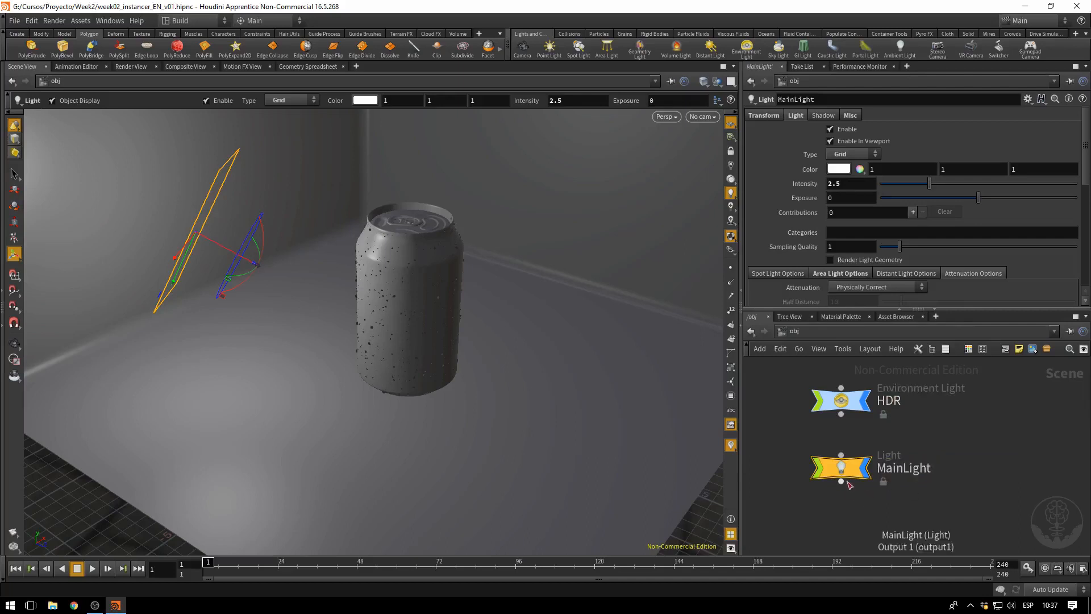
Step: Duplicate the MainLight node, place the copy below the original, and rename it SecLight
mouse_move(848, 473)
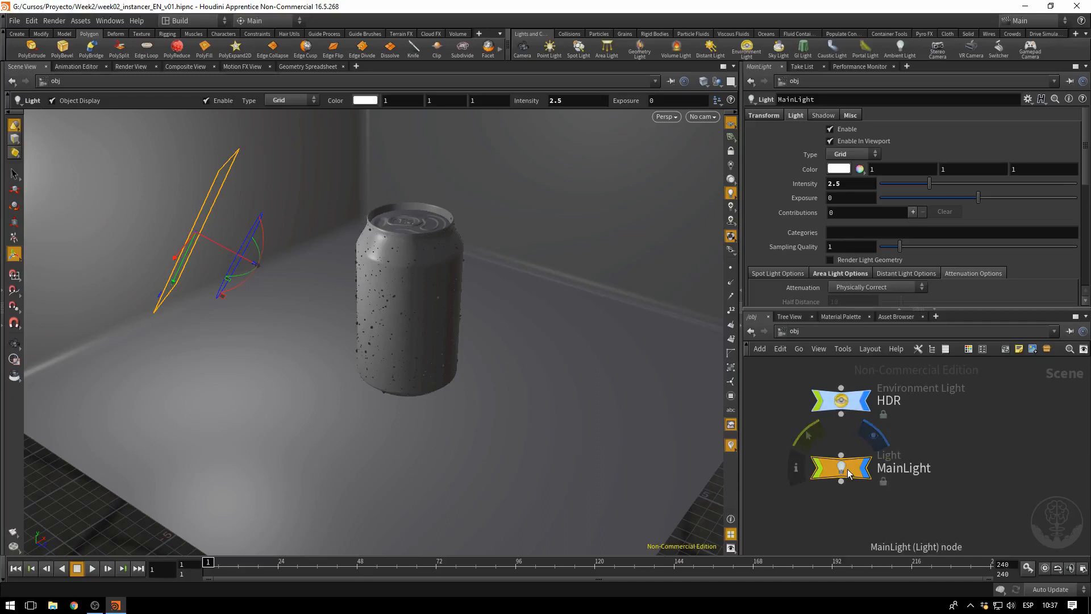
key(ctrl+c)
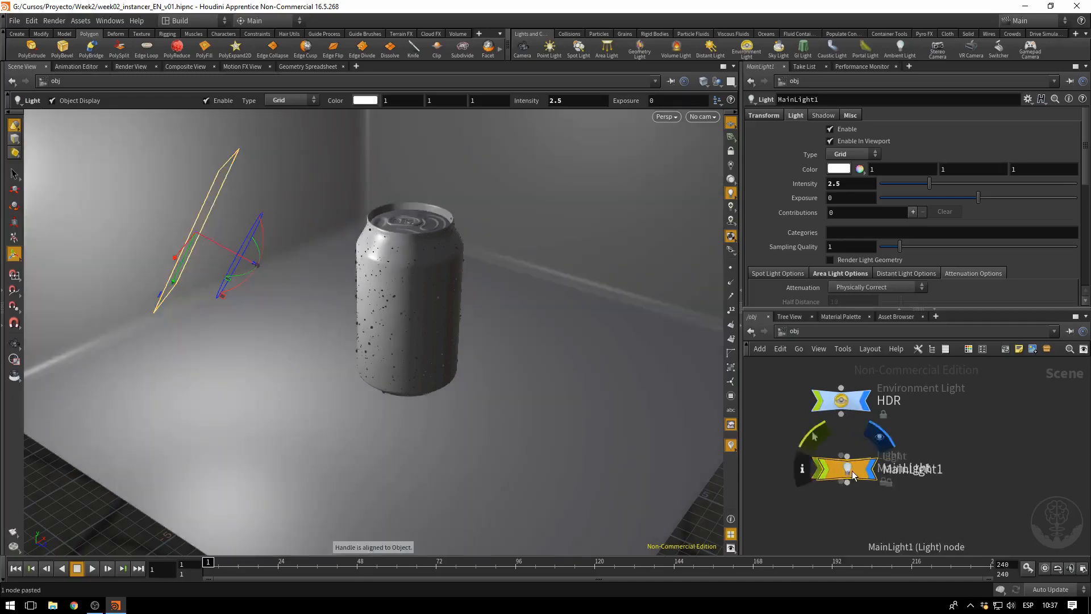
key(ctrl+v)
double_click(916, 521)
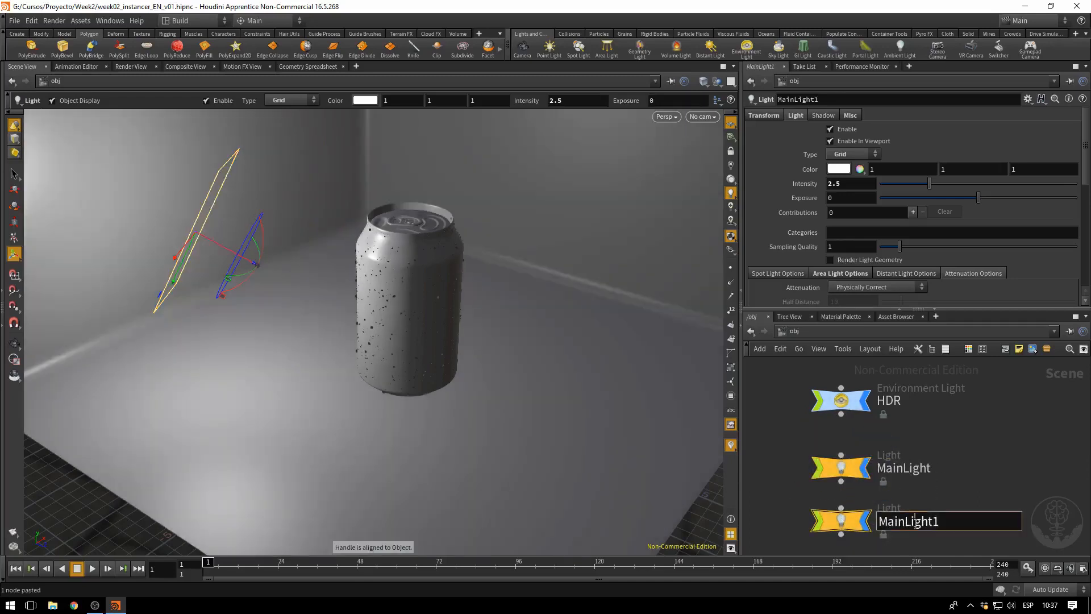
drag(906, 523, 872, 525)
text(Sec)
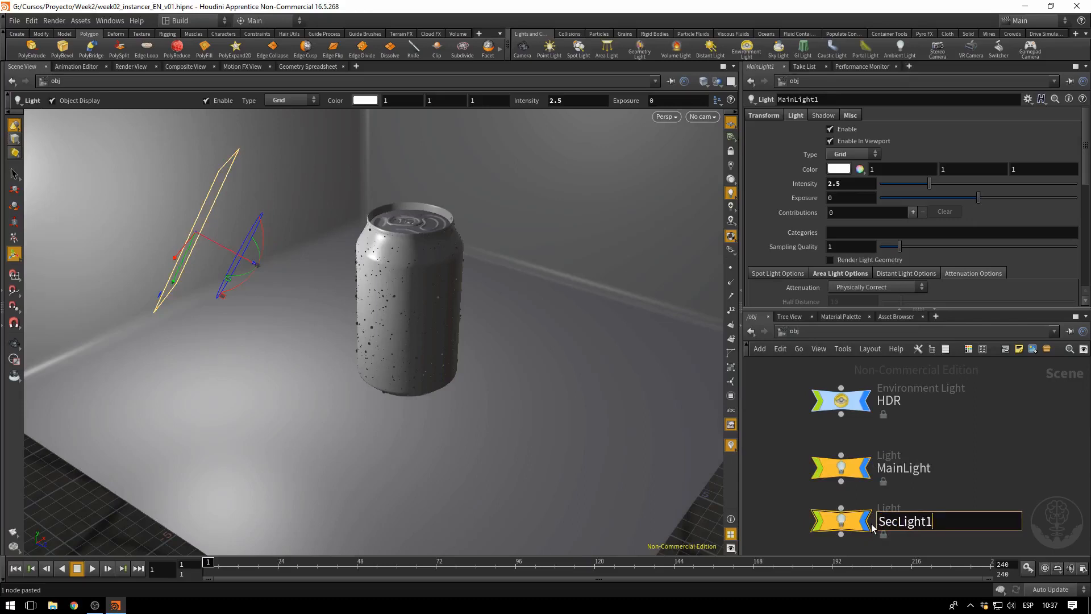
key(BackSpace)
key(Return)
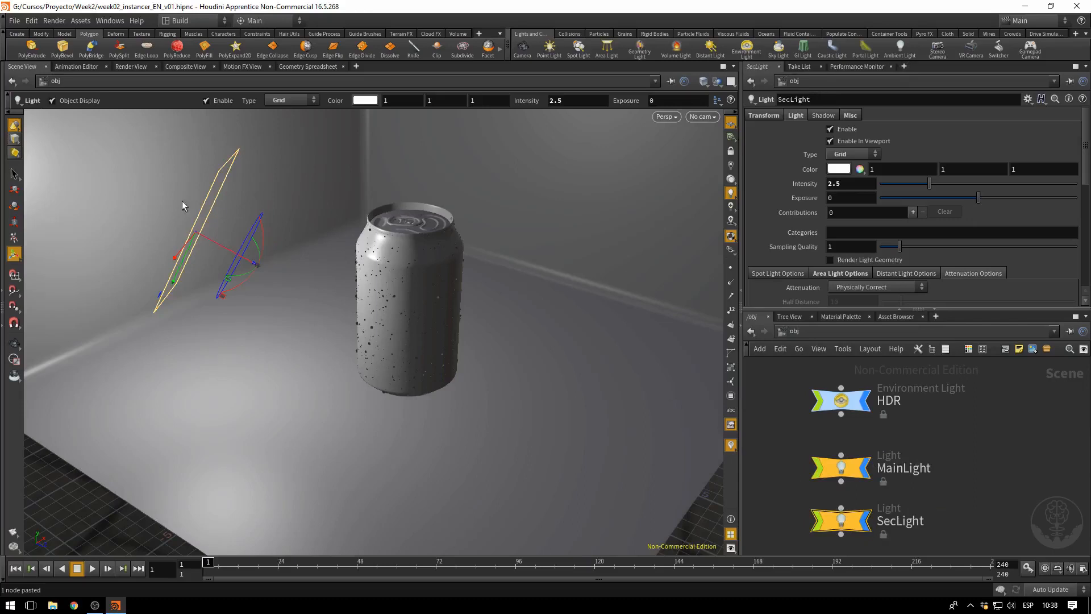
Step: Move SecLight to the opposite side of the can from MainLight, away from the can near the back wall, and aim it at the can
drag(195, 234, 472, 166)
drag(593, 170, 571, 153)
drag(558, 202, 505, 286)
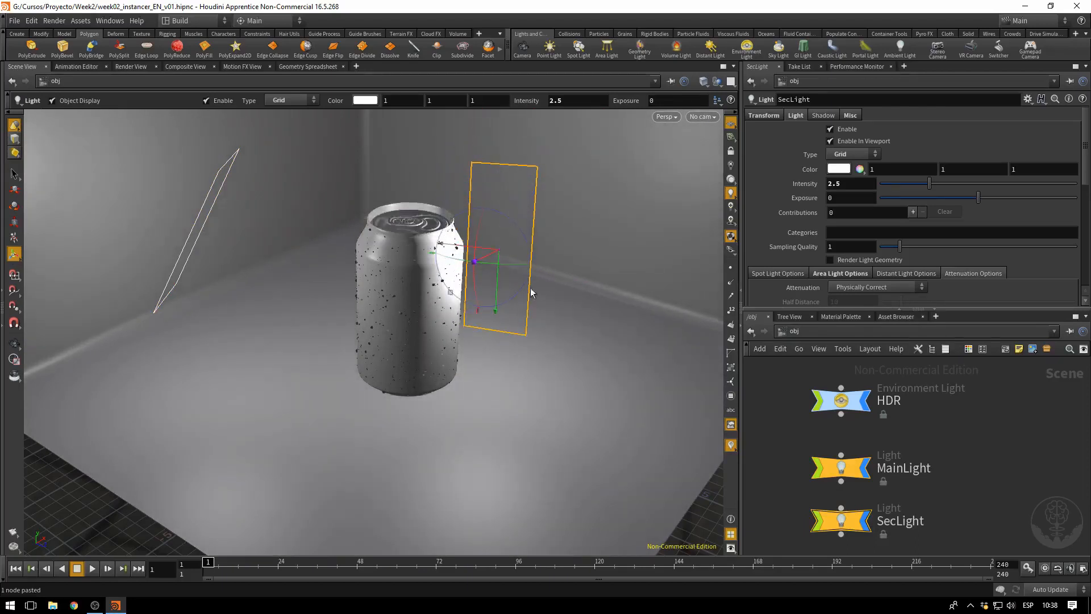
key(Escape)
drag(567, 299, 496, 358)
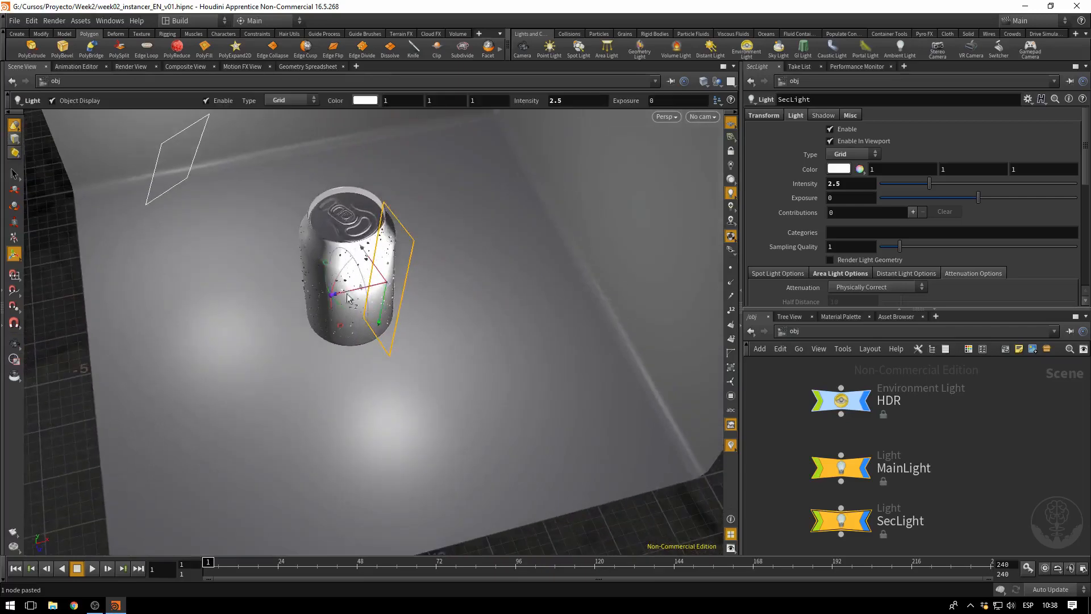
drag(341, 292, 513, 239)
key(Escape)
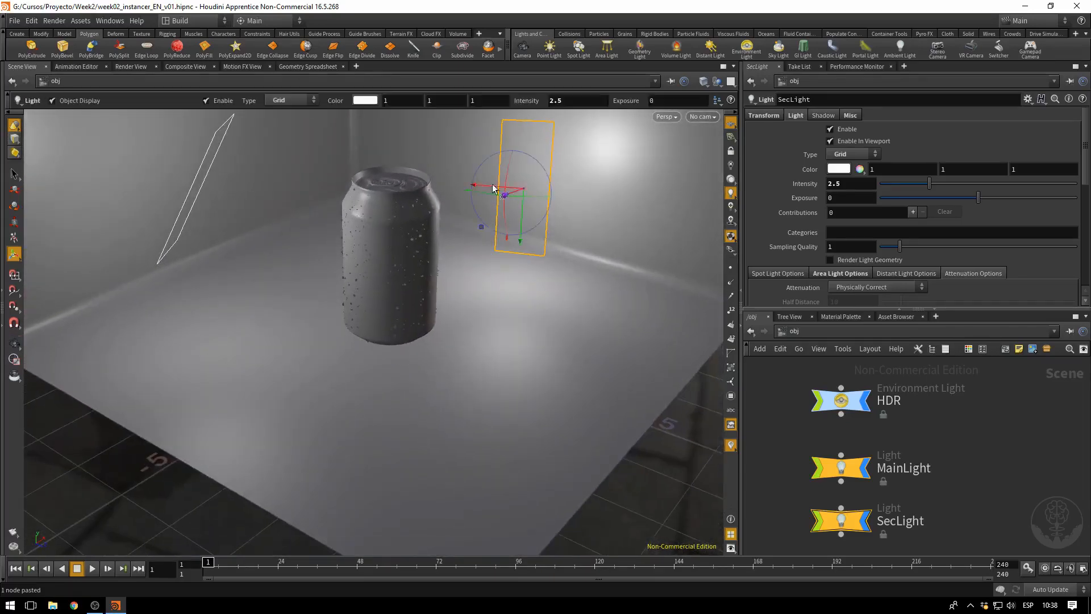
drag(494, 187, 506, 195)
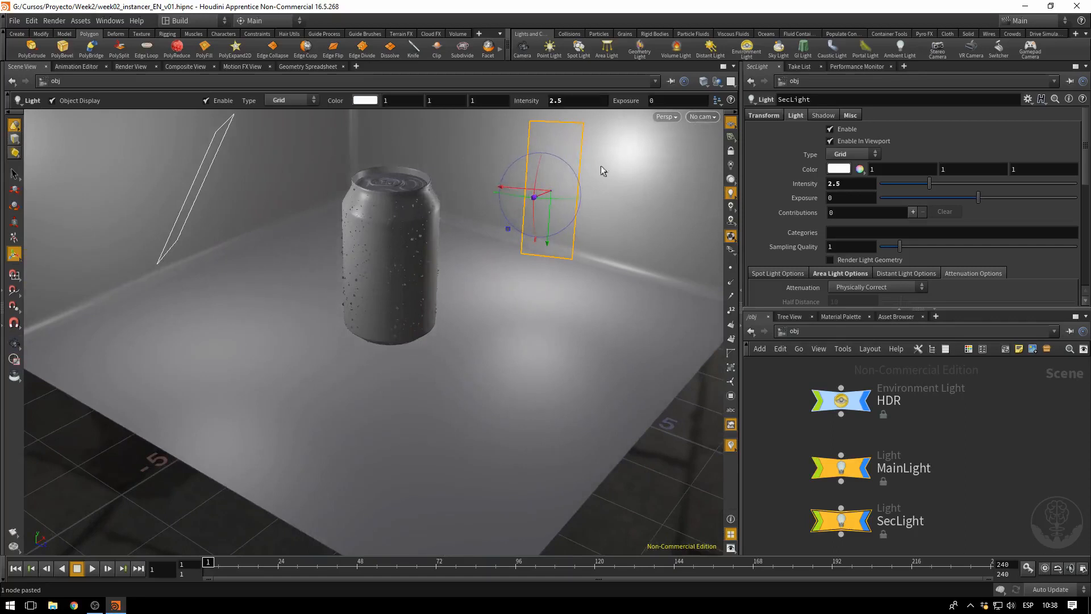
Step: Frame the can in a close, low perspective view and create a new camera from that view
key(Escape)
drag(432, 256, 561, 263)
middle_drag(573, 278, 616, 314)
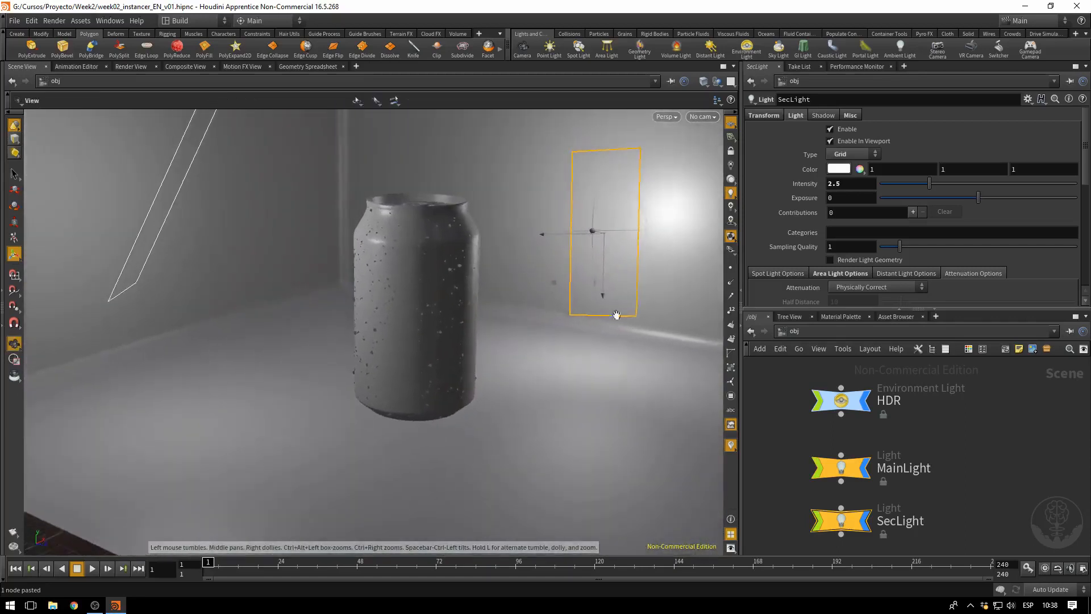
right_drag(437, 256, 553, 307)
middle_drag(553, 307, 517, 319)
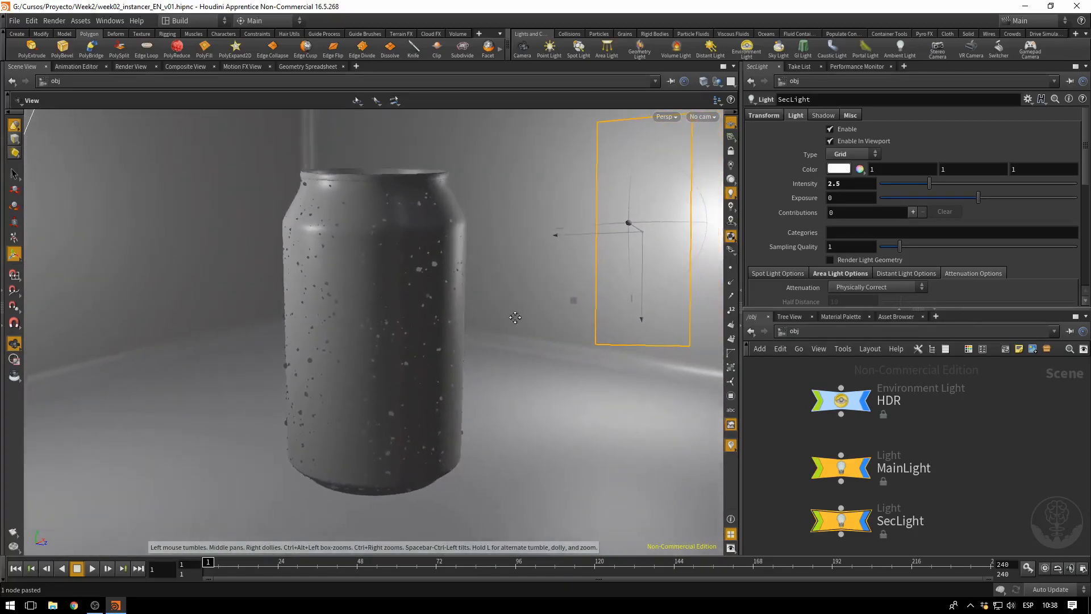
key(Return)
click(703, 117)
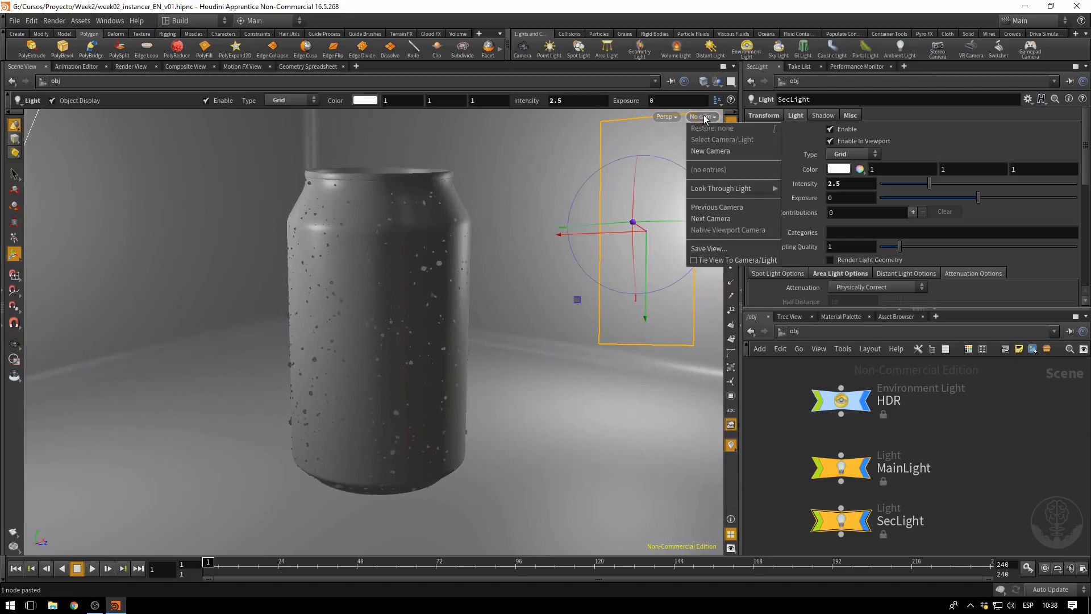
click(709, 152)
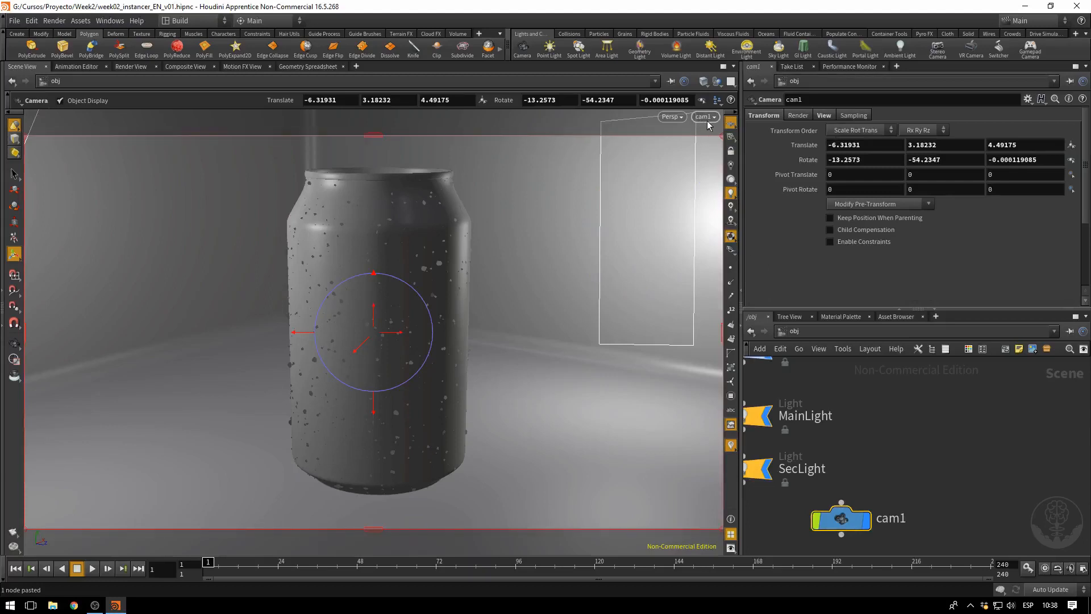
Step: Place the new camera node below SecLight and rename it RenderCam
middle_drag(882, 476, 1005, 432)
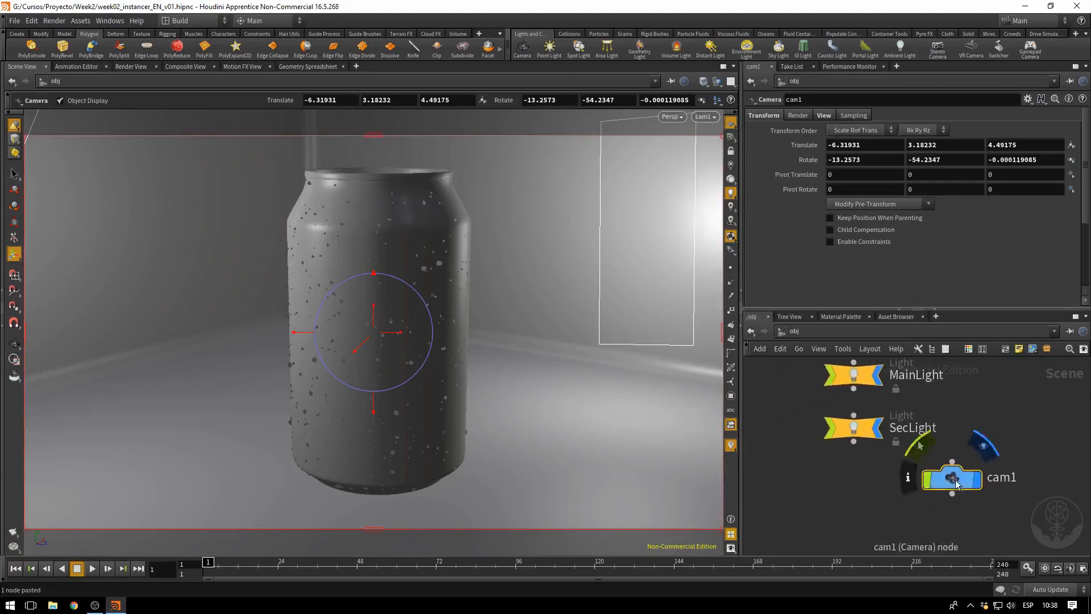
drag(953, 488, 853, 523)
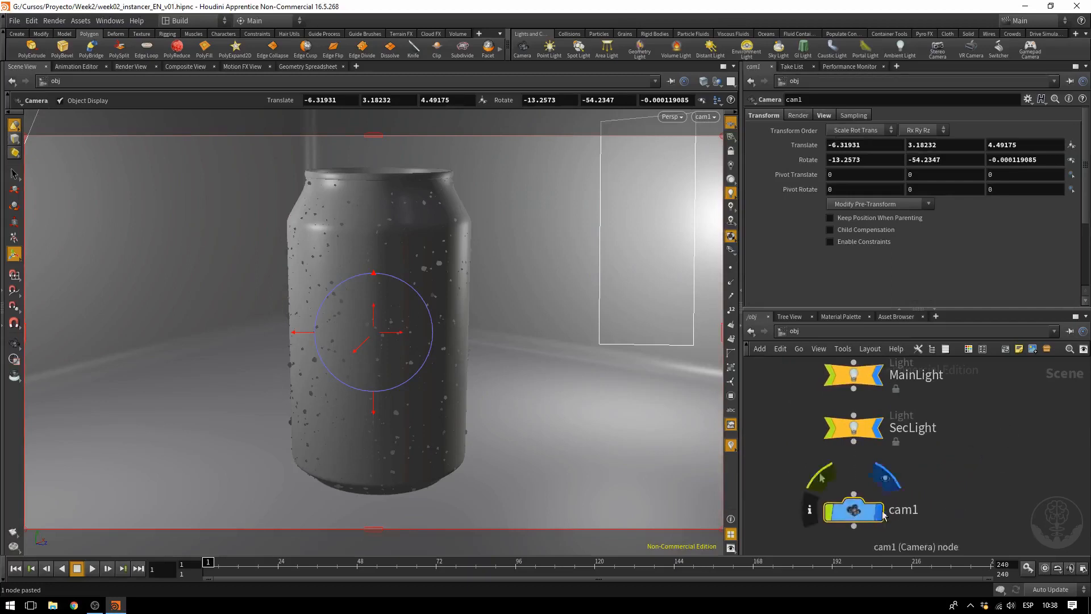
double_click(908, 510)
text(RenderCam)
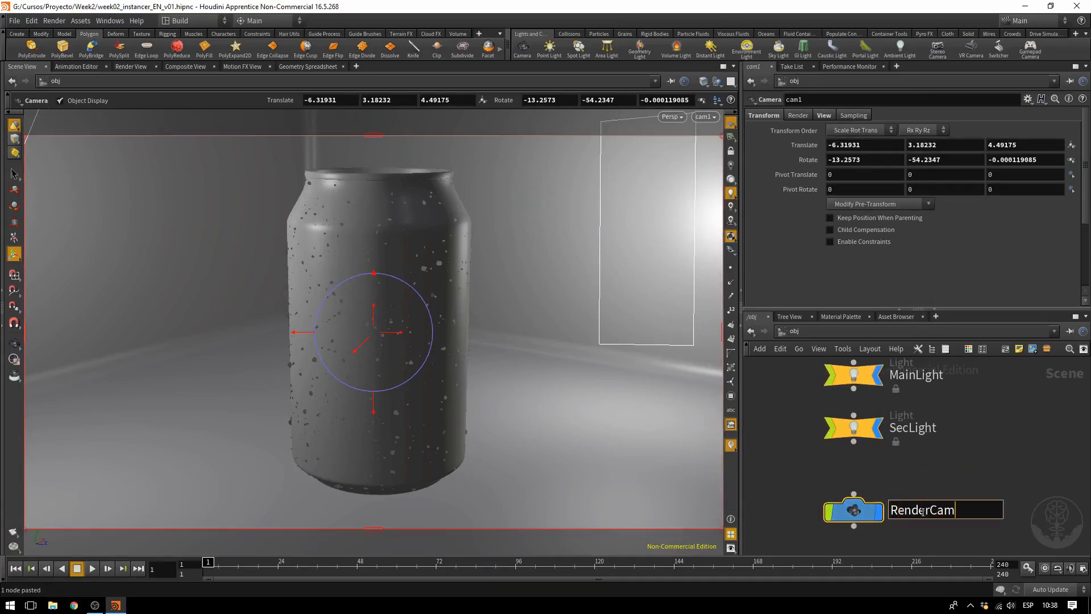
key(Return)
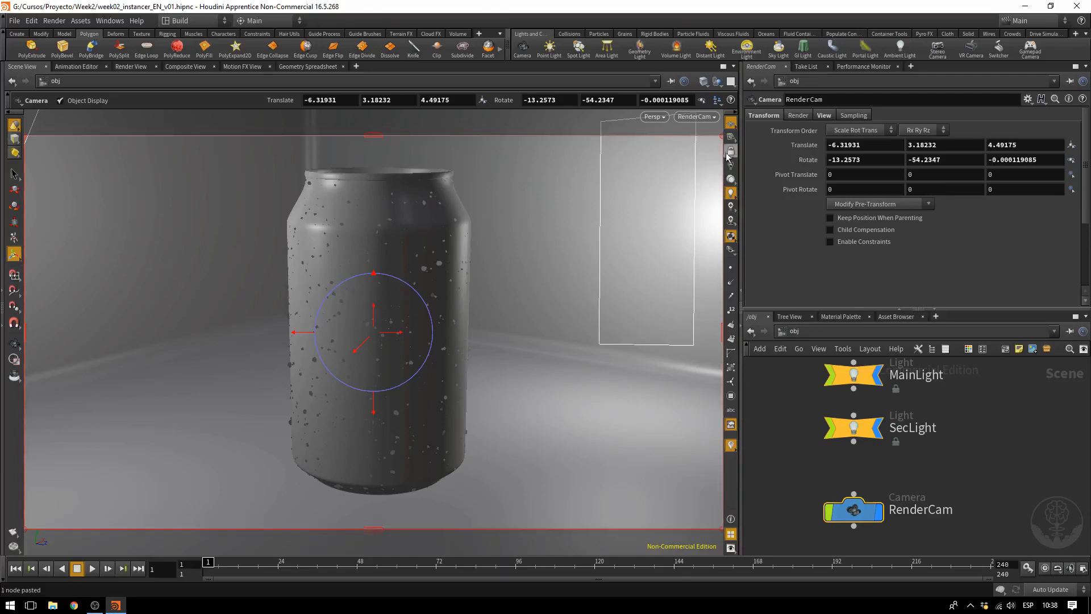
Step: Inspect the camera's position in the scene from outside and return to looking through RenderCam
alt+right_drag(602, 318, 421, 317)
alt+drag(421, 317, 545, 364)
alt+middle_drag(545, 365, 415, 319)
alt+drag(414, 318, 424, 331)
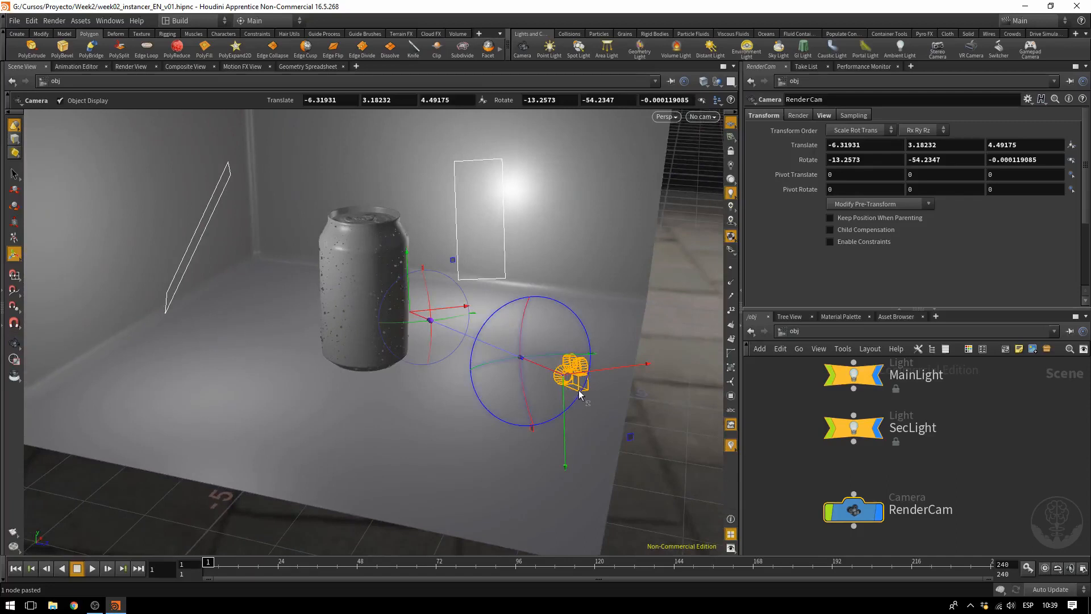
click(700, 117)
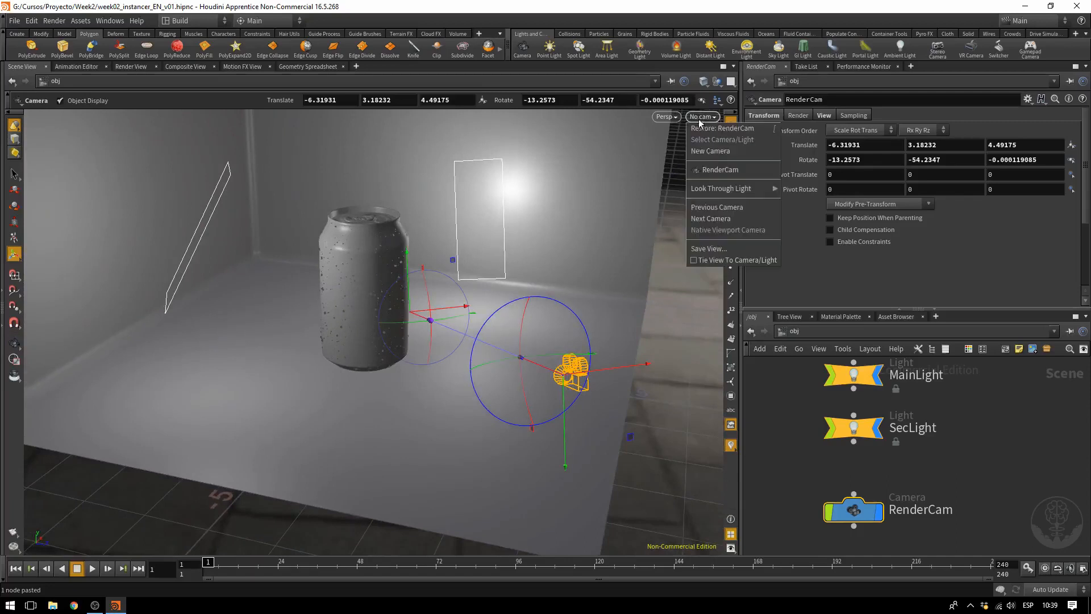
click(711, 171)
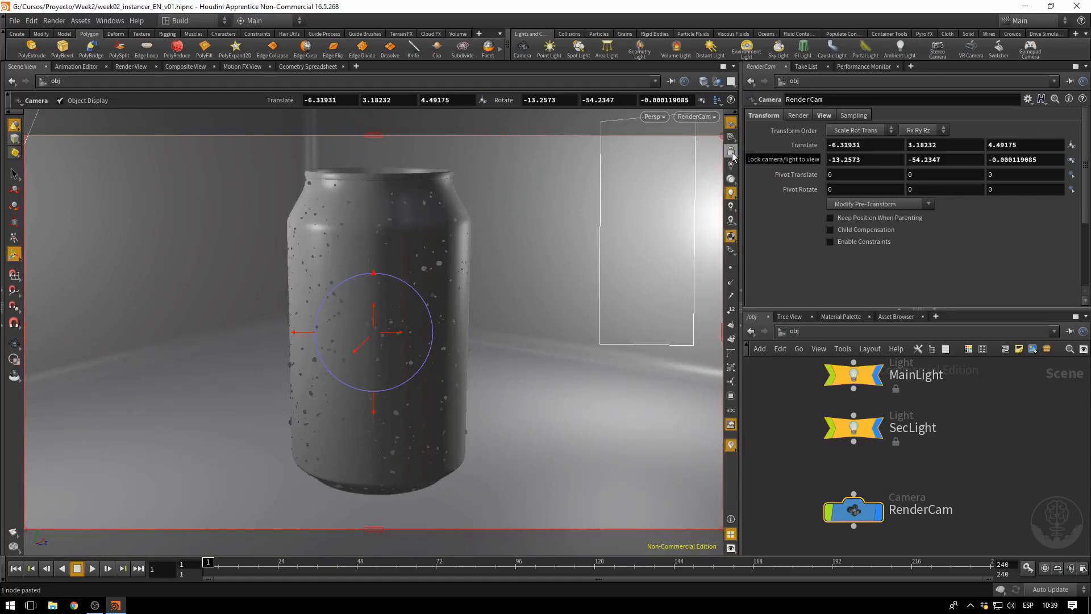
Step: Lock RenderCam to the view, reframe the can from about translate -6.21, 3.55, 5.36, and release the lock
click(733, 155)
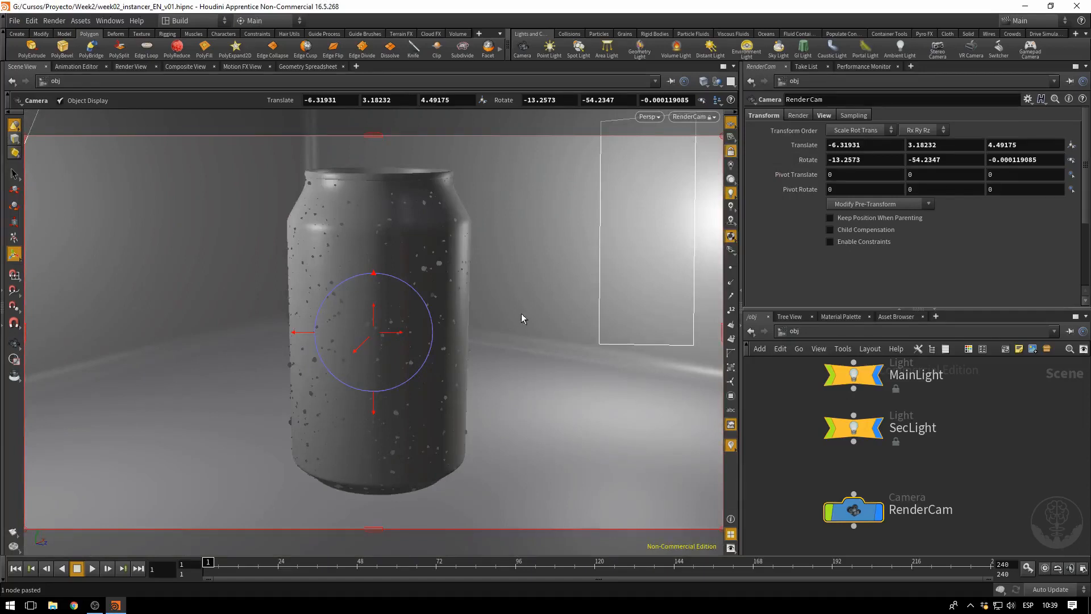
key(Escape)
right_drag(499, 317, 442, 315)
drag(442, 315, 526, 336)
middle_drag(526, 335, 570, 335)
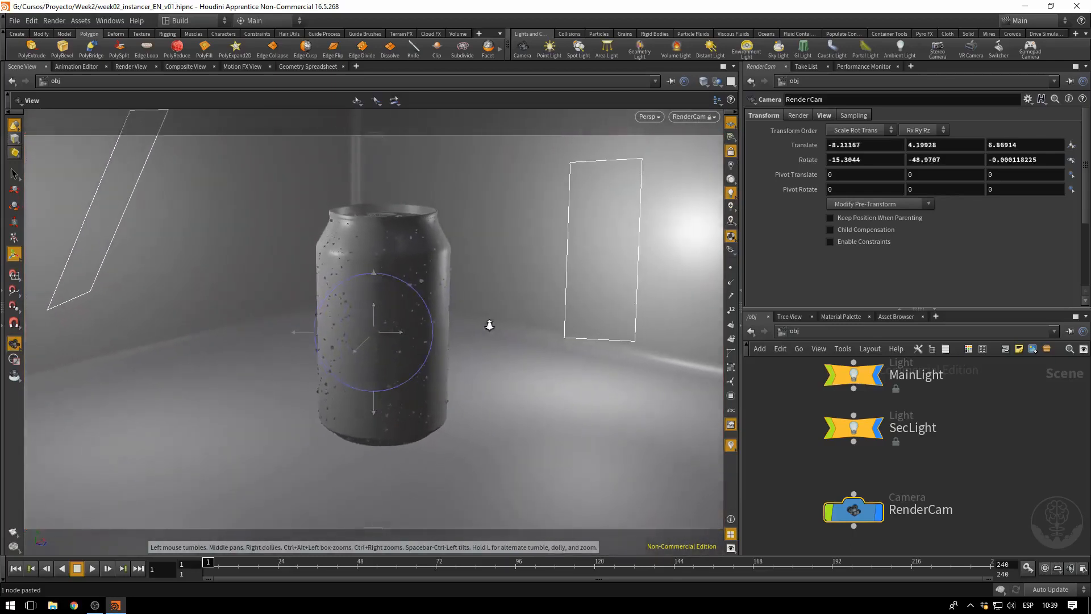
right_drag(487, 324, 532, 331)
middle_drag(526, 333, 551, 361)
right_drag(551, 361, 611, 361)
middle_drag(612, 360, 610, 328)
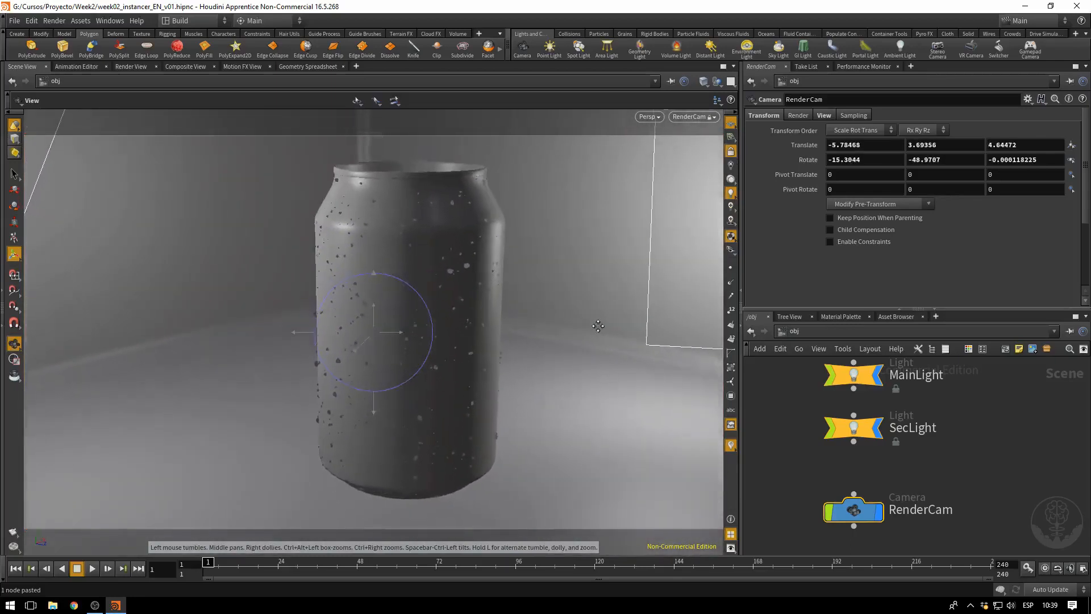
right_drag(597, 326, 556, 322)
middle_drag(556, 322, 569, 314)
drag(570, 313, 562, 331)
middle_drag(563, 331, 523, 312)
drag(513, 311, 511, 318)
middle_drag(511, 319, 504, 309)
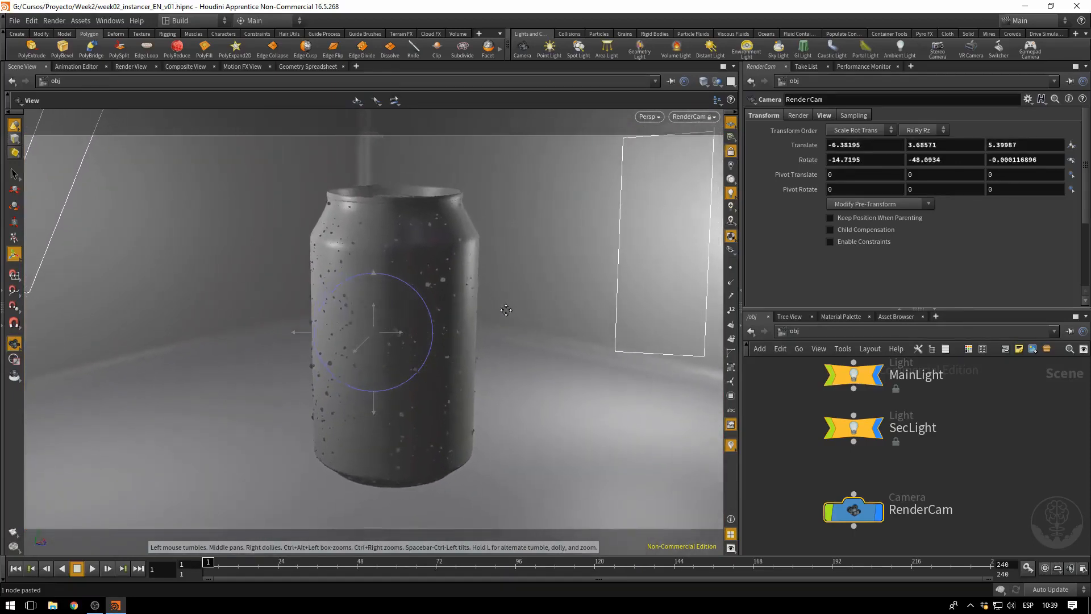
right_drag(504, 309, 516, 308)
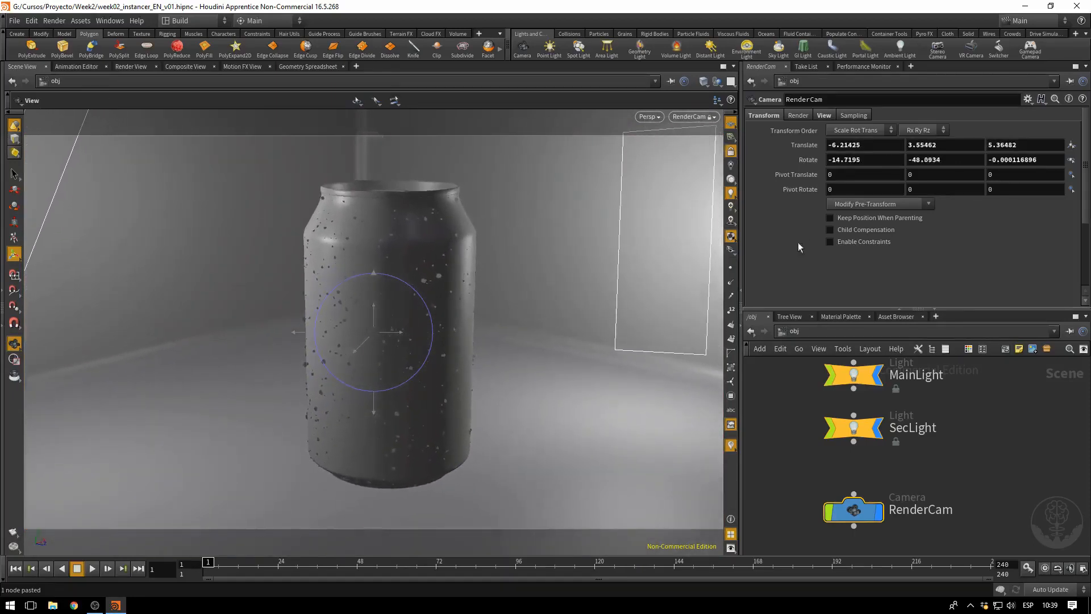
click(732, 151)
Step: Try moving RenderCam farther from the can with its transform handle in the free view, and undo the move
key(Escape)
drag(557, 323, 455, 361)
drag(573, 400, 499, 381)
right_drag(499, 380, 450, 366)
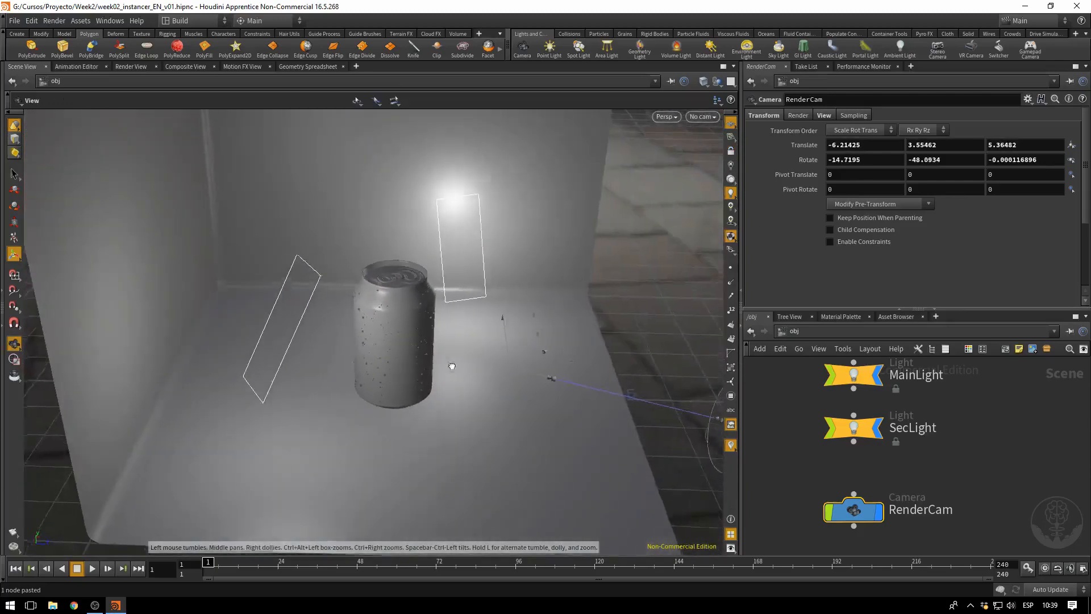
drag(450, 366, 453, 350)
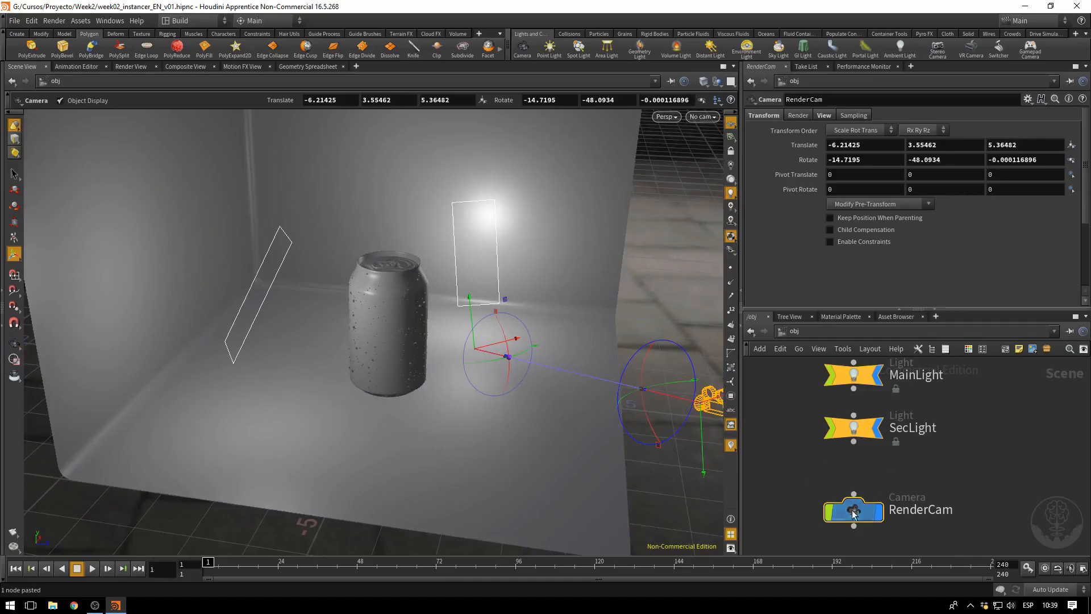
alt+middle_drag(693, 449, 598, 449)
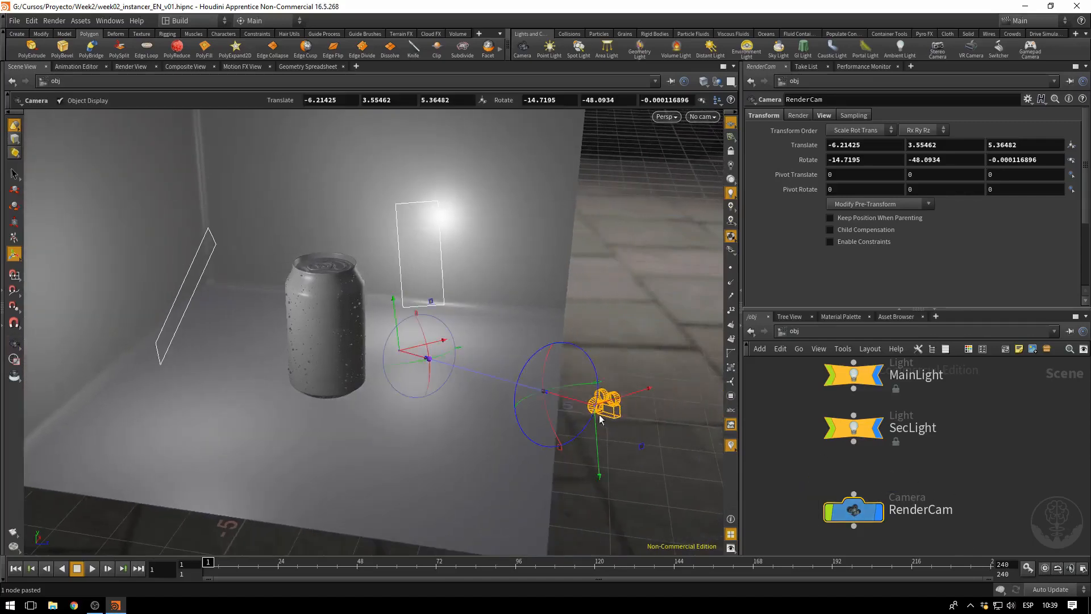
drag(596, 409, 640, 438)
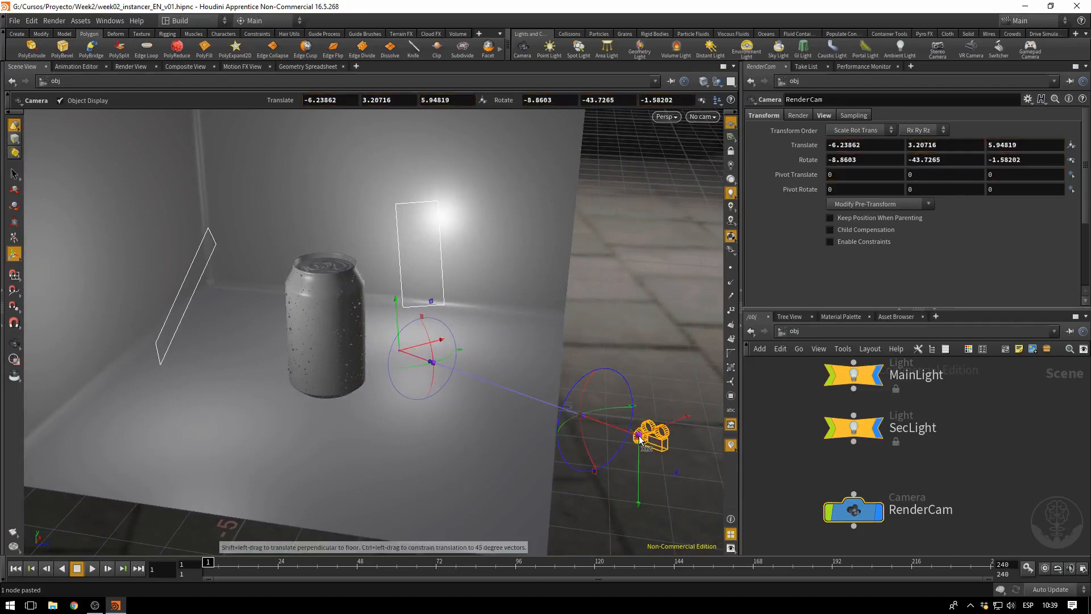
key(ctrl+z)
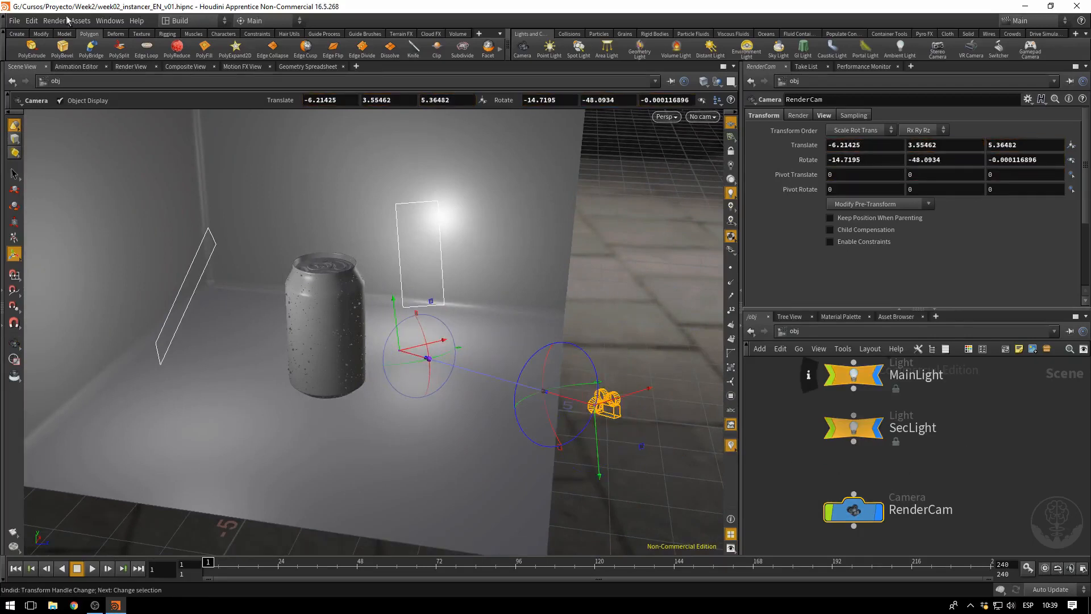
Step: Save the scene as the new version week02_instancer_EN_v02.hipnc and return to the 3D scene view
click(130, 66)
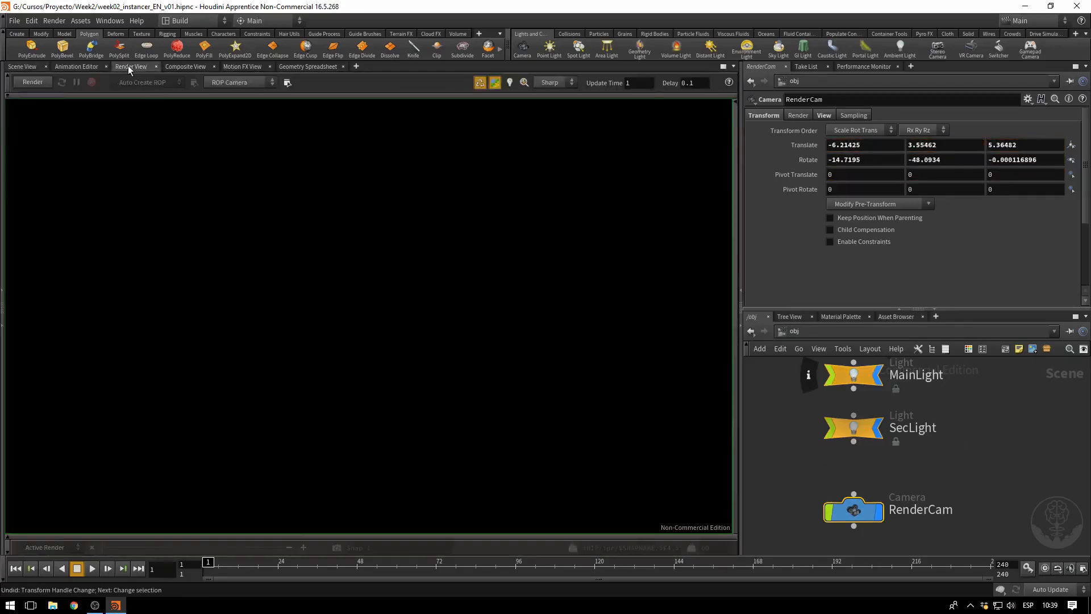
click(14, 21)
click(25, 86)
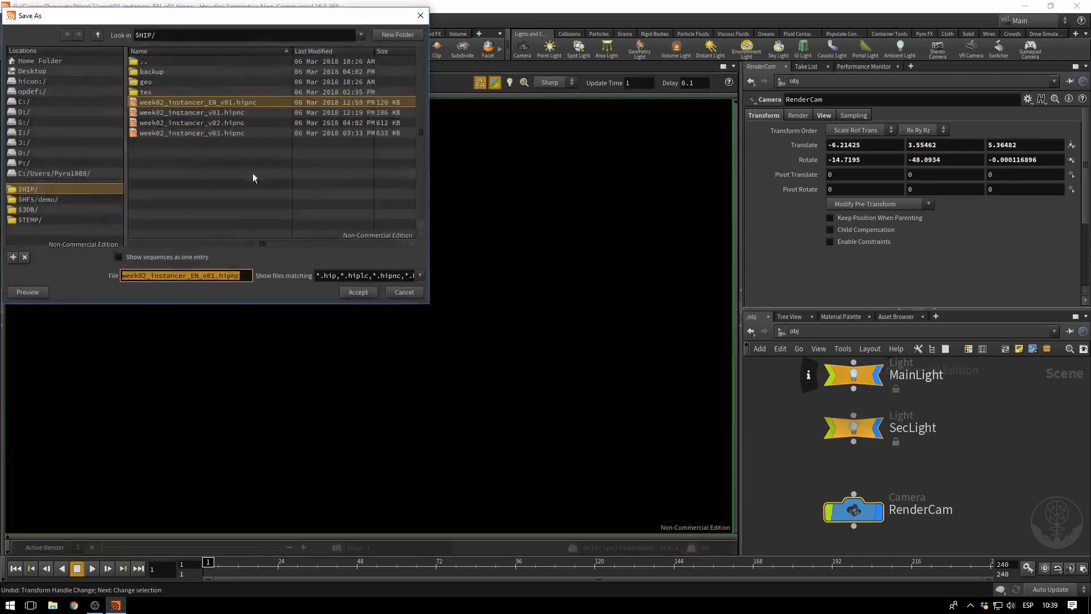
click(217, 275)
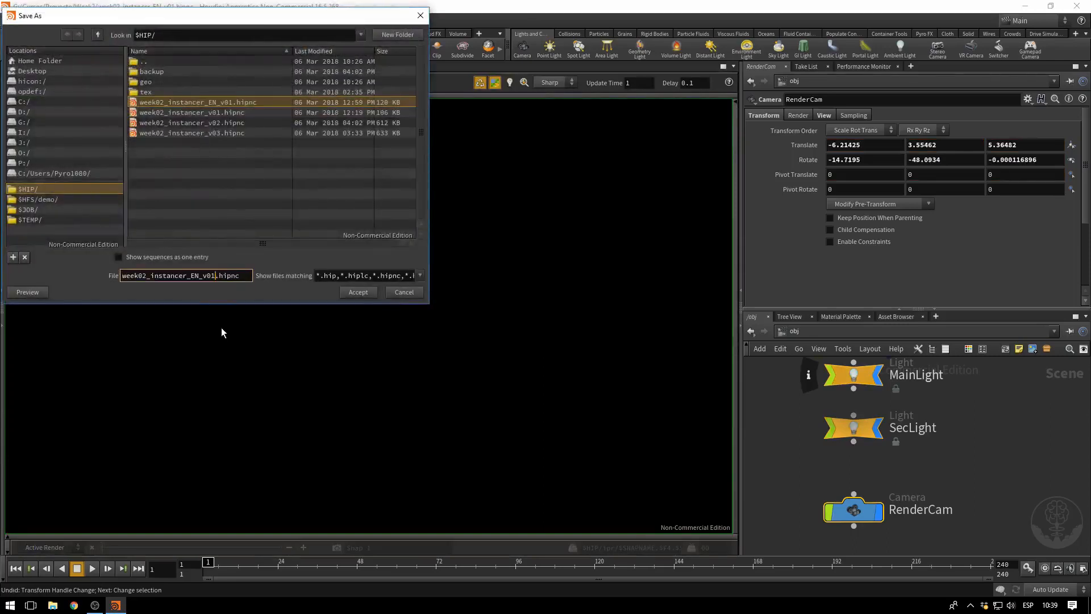
key(BackSpace)
text(2)
key(Return)
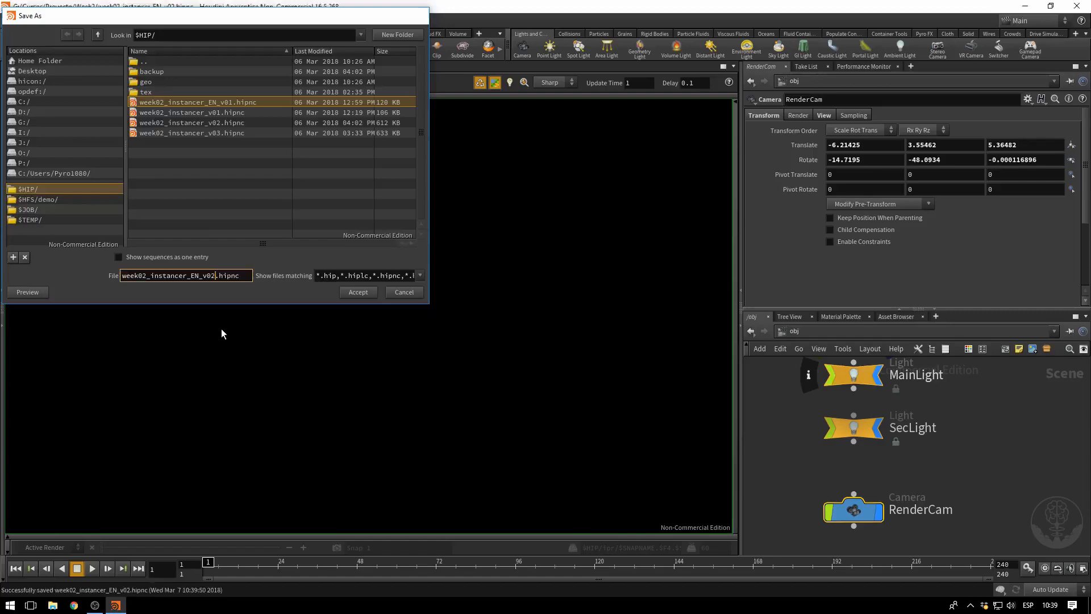
click(21, 67)
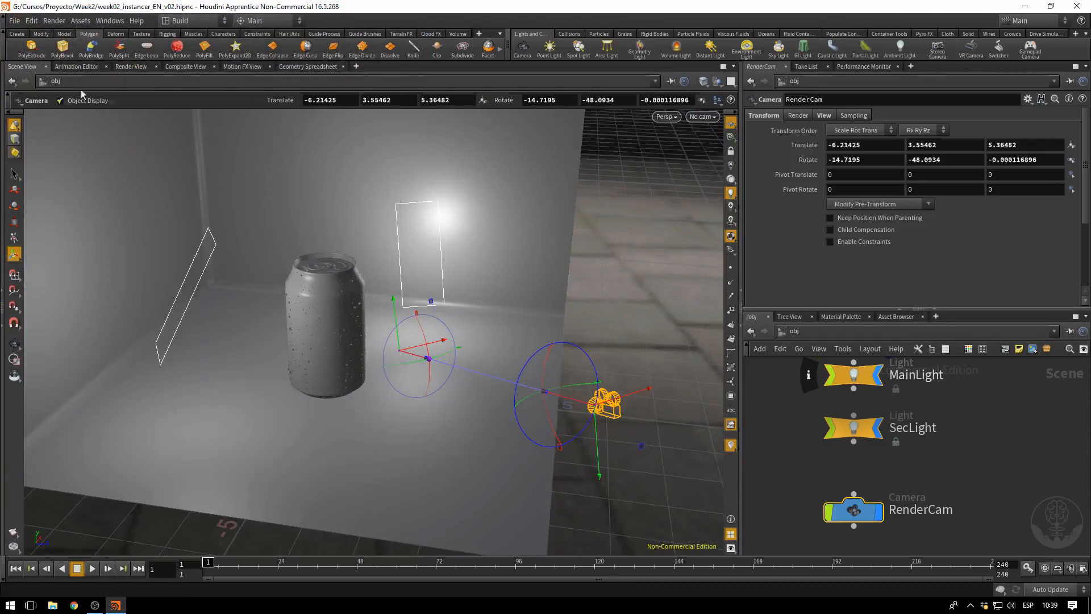
Step: Start a Mantra preview render through /obj/RenderCam, check the whole can in frame, and stop the render
click(134, 68)
click(250, 83)
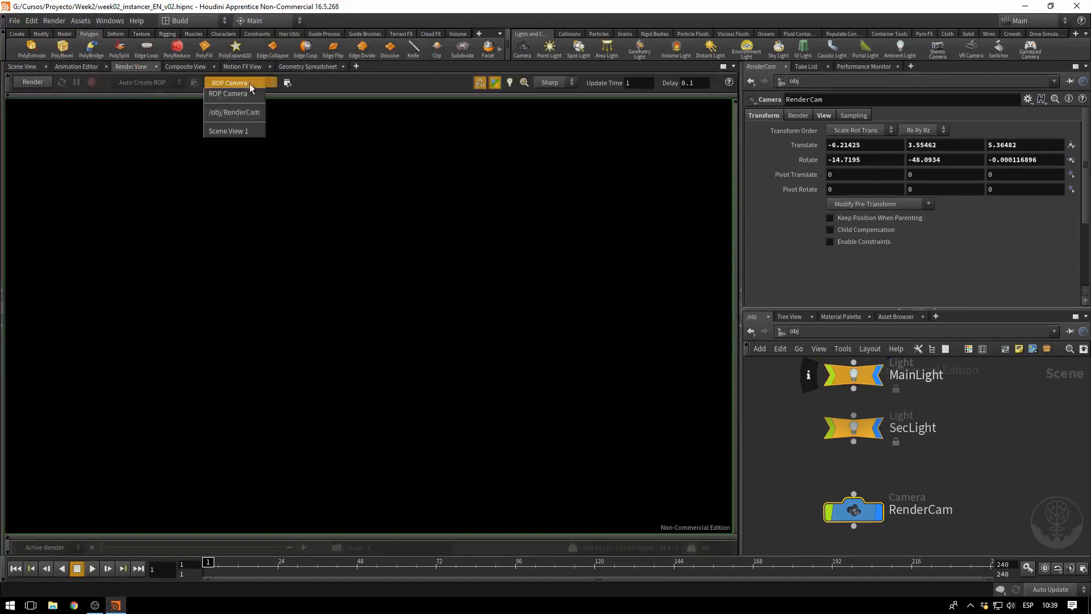
click(234, 114)
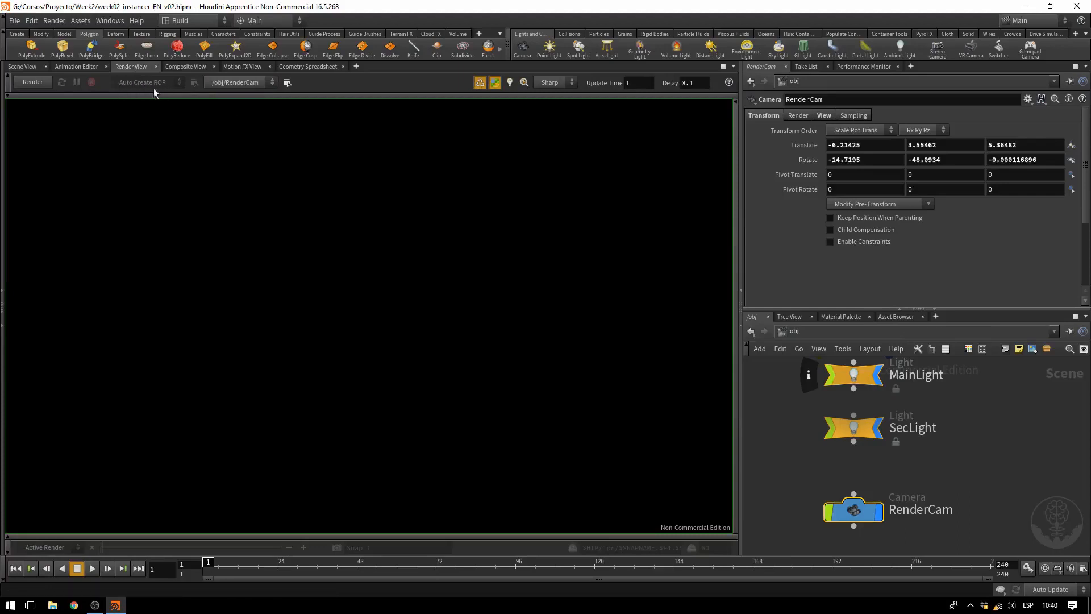
click(32, 82)
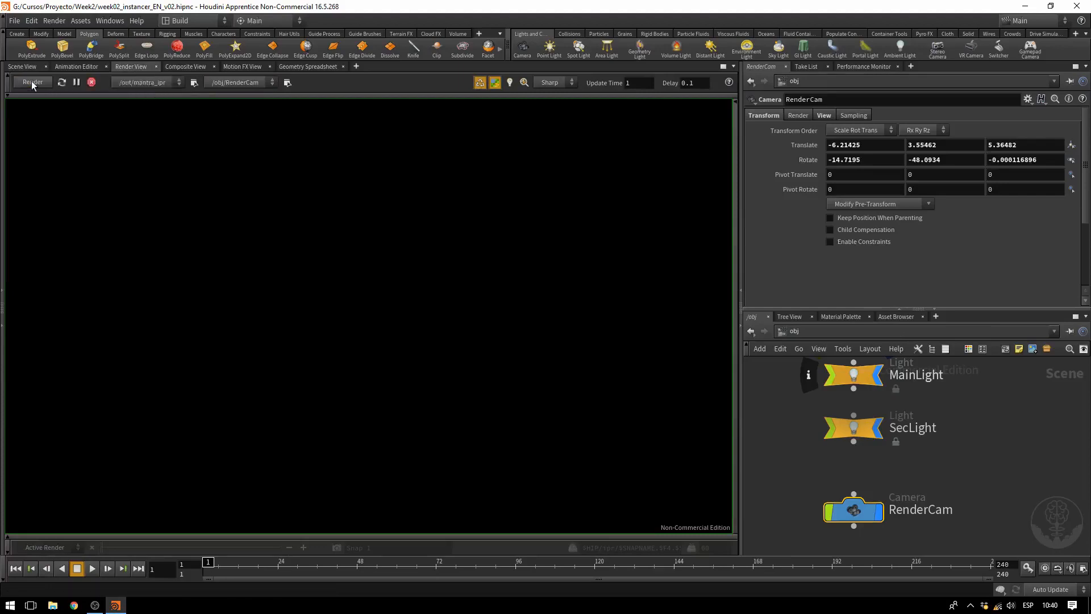
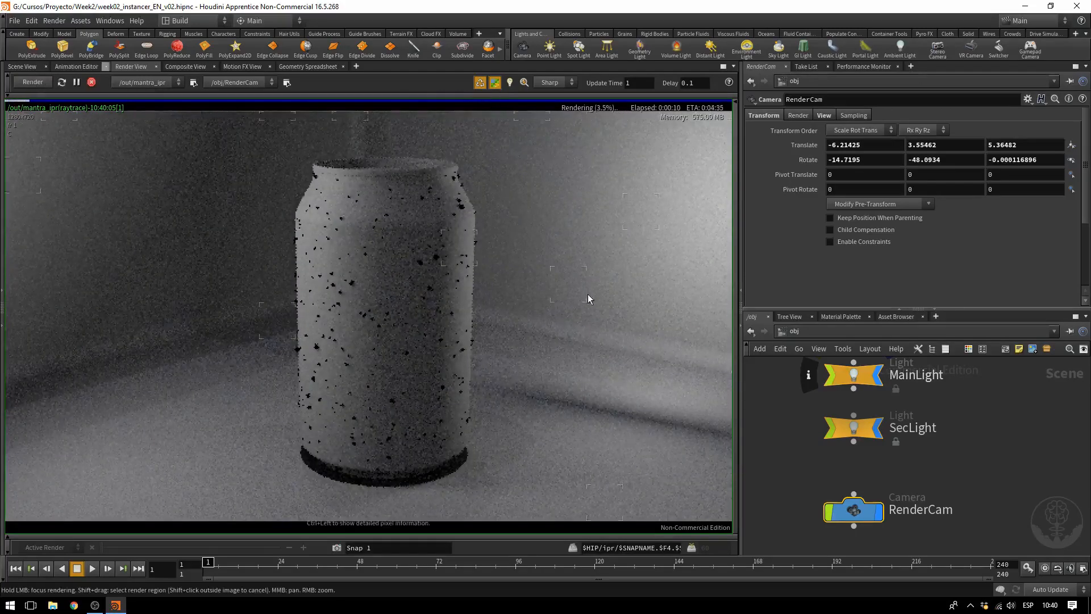
scroll(587, 295, down, 2)
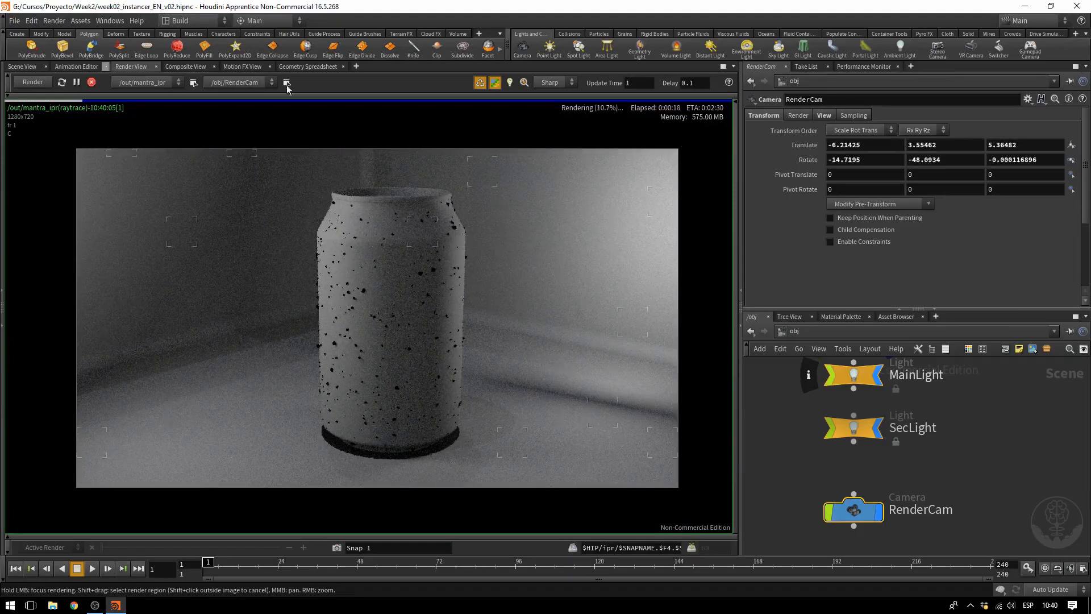
click(90, 83)
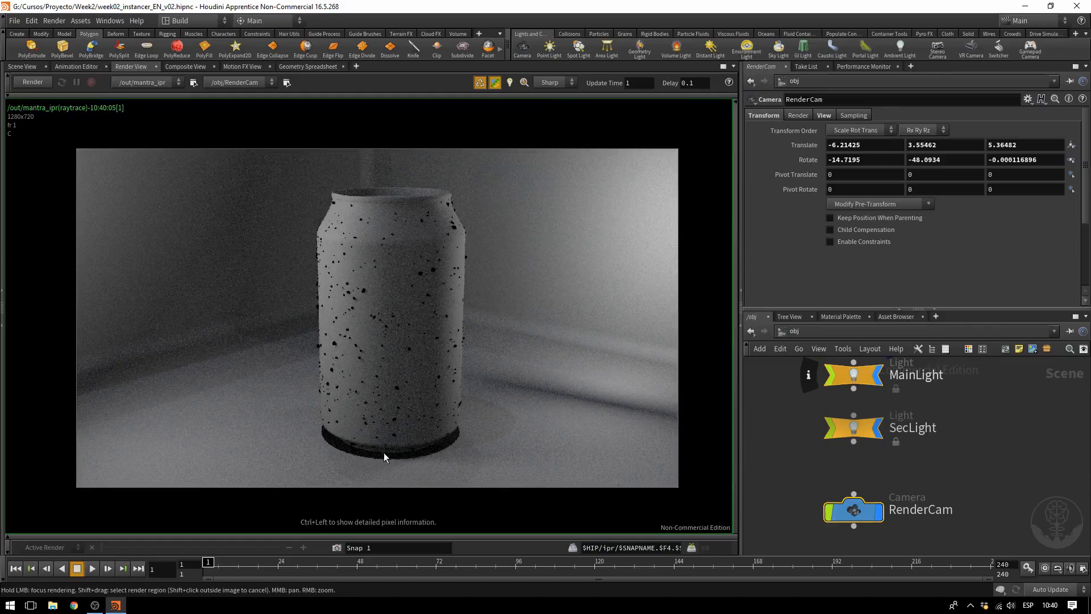
Step: Return to the 3D scene view, look at the can's base from a low angle, and enter the Grid geometry's network
click(22, 66)
key(Escape)
drag(332, 422, 629, 366)
middle_drag(798, 378, 909, 489)
double_click(794, 460)
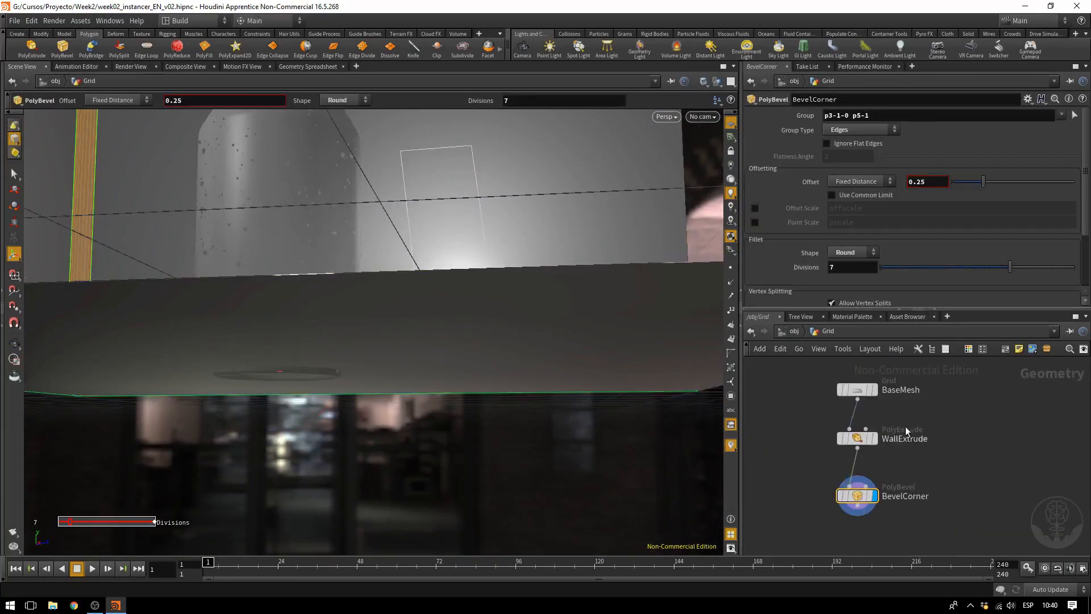
Step: Insert a Transform node between BaseMesh and WallExtrude and display its output
middle_drag(1009, 427, 1017, 462)
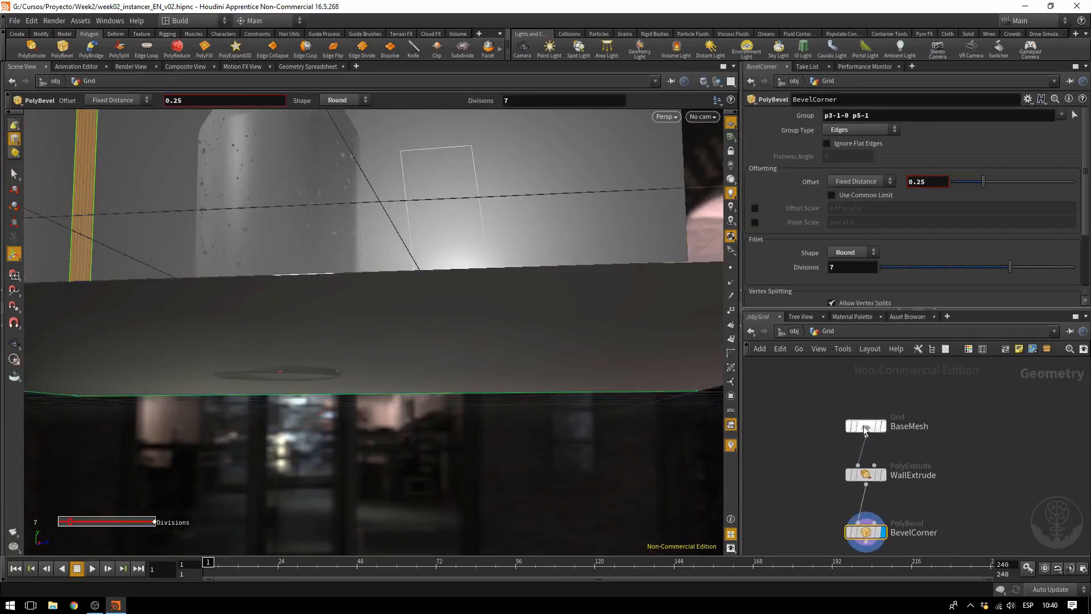
drag(867, 427, 867, 394)
click(868, 394)
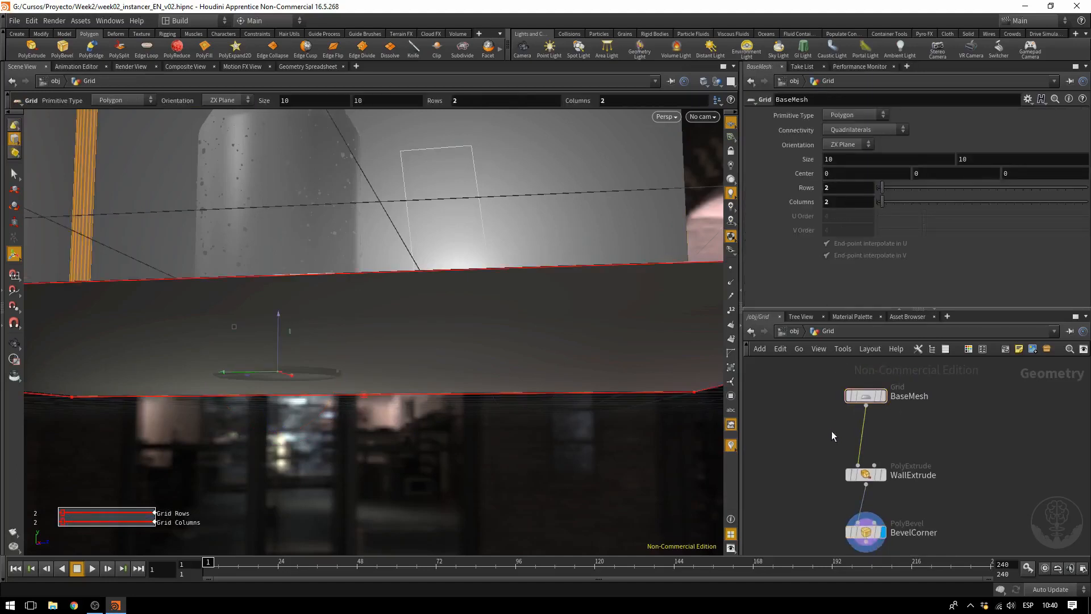
key(Tab)
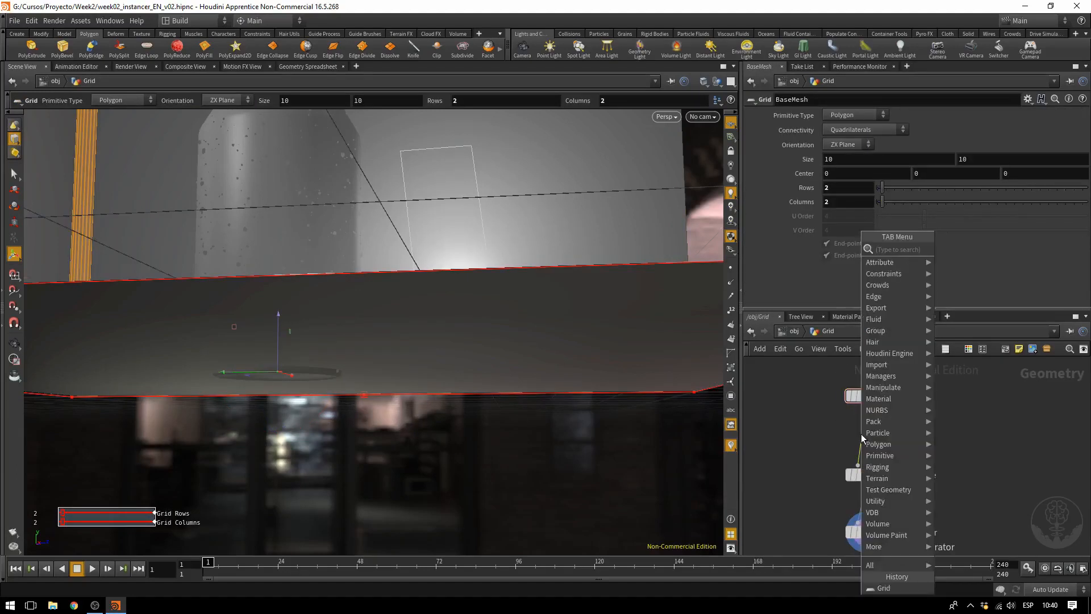
text(tran)
key(Return)
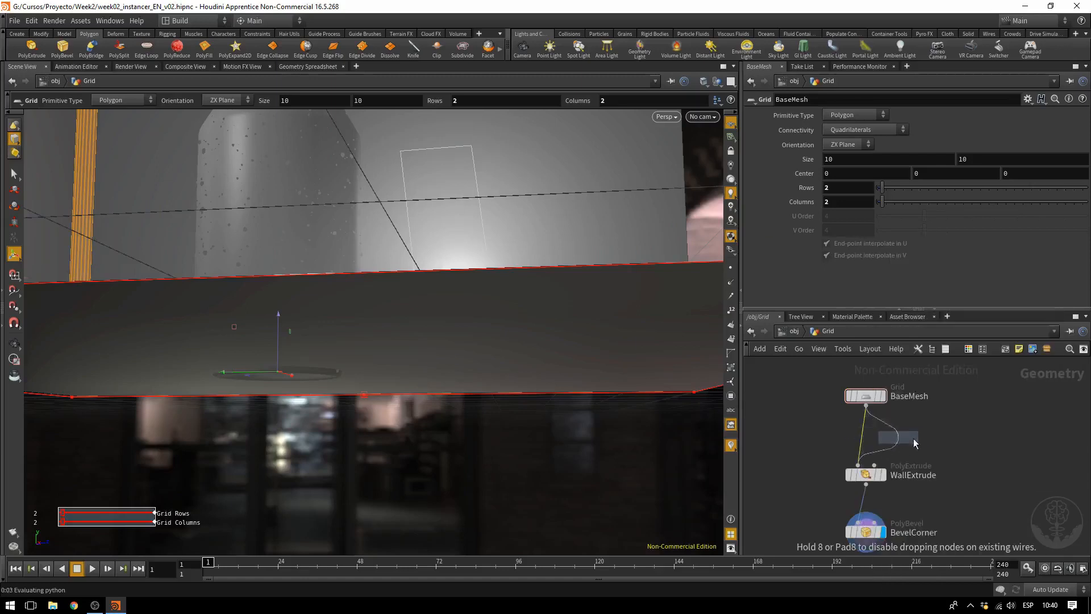
key(Escape)
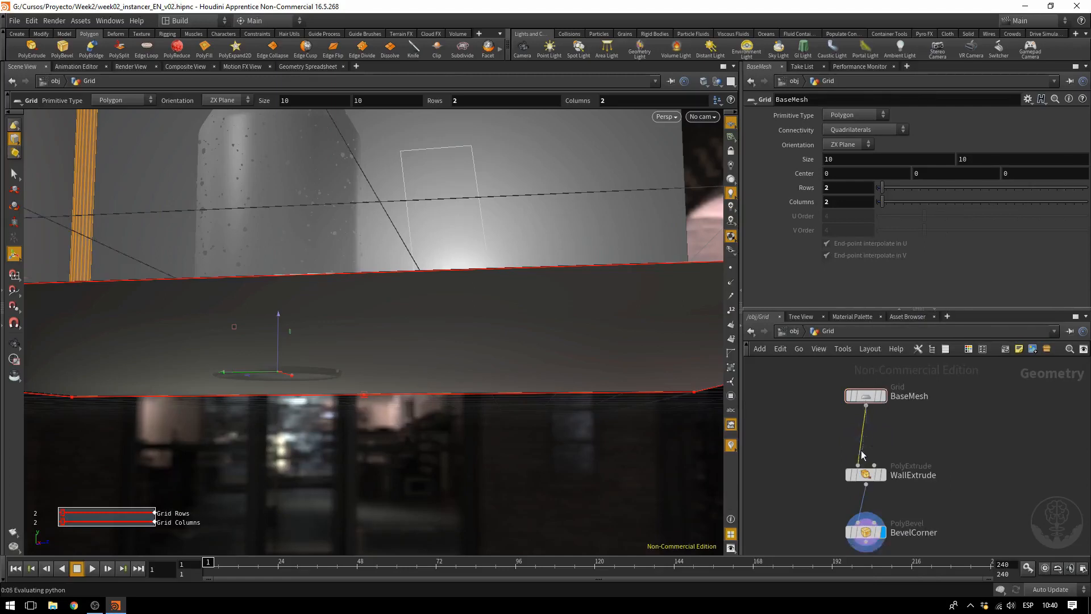
click(862, 454)
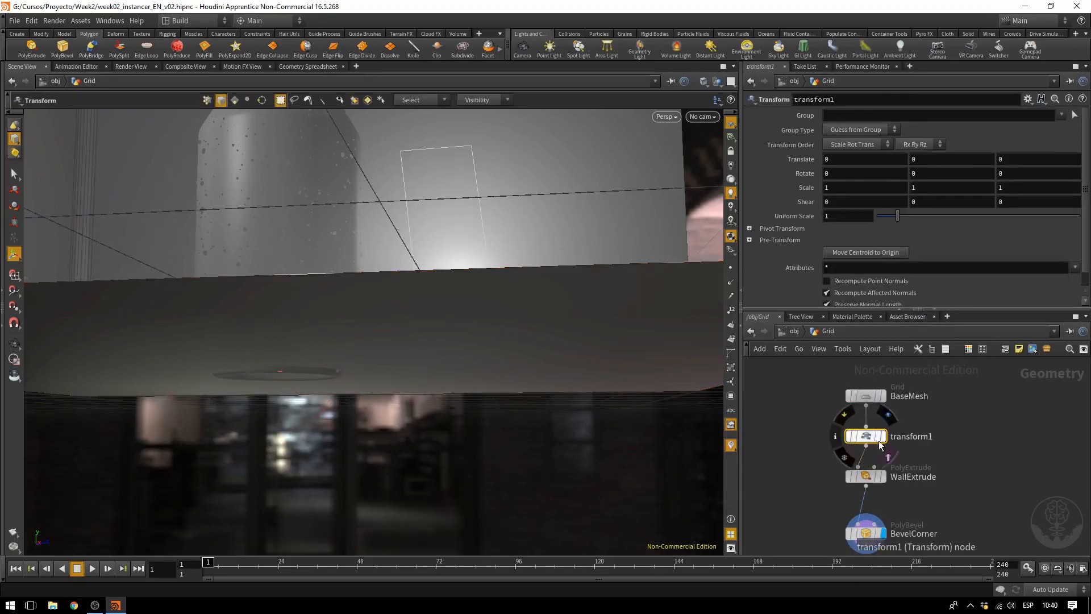
click(881, 436)
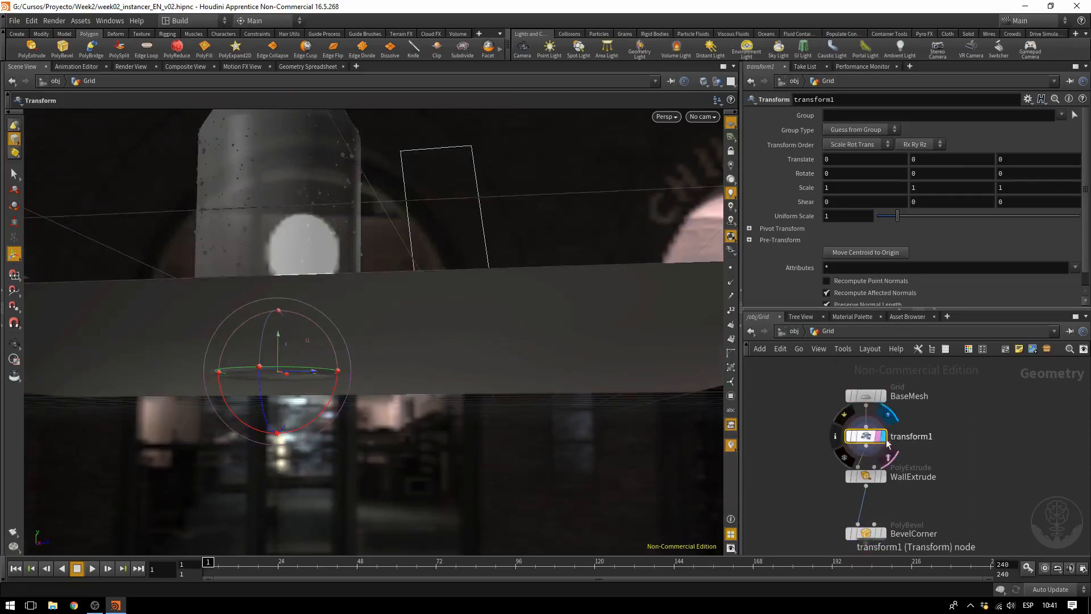
Step: Lower the floor to about -0.069 in Y with the Transform node, and display the BevelCorner output
drag(282, 334, 281, 349)
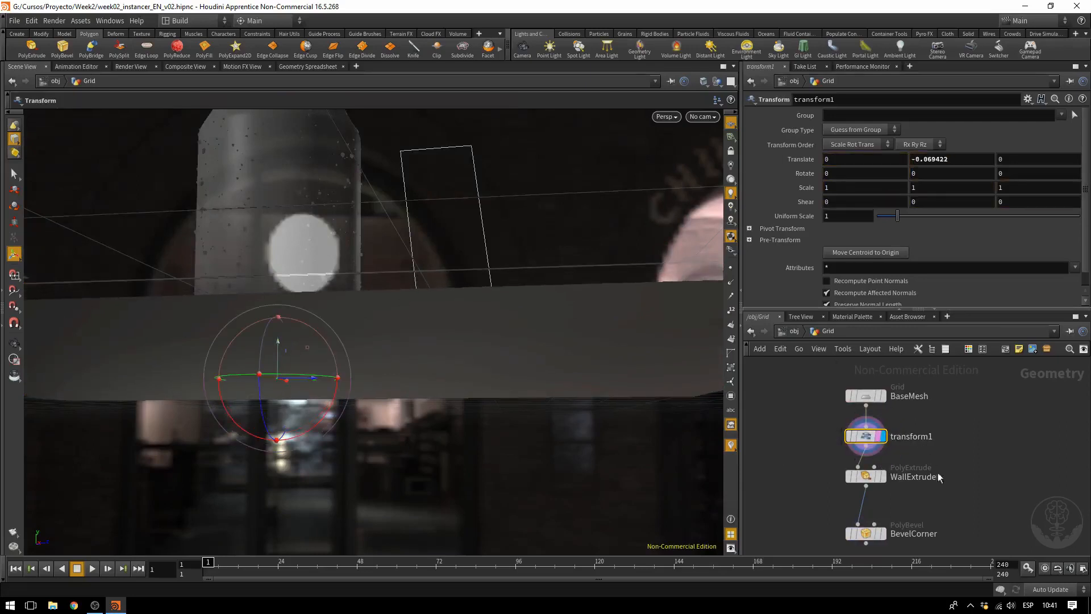
middle_drag(954, 500, 959, 444)
scroll(886, 476, up, 2)
click(891, 478)
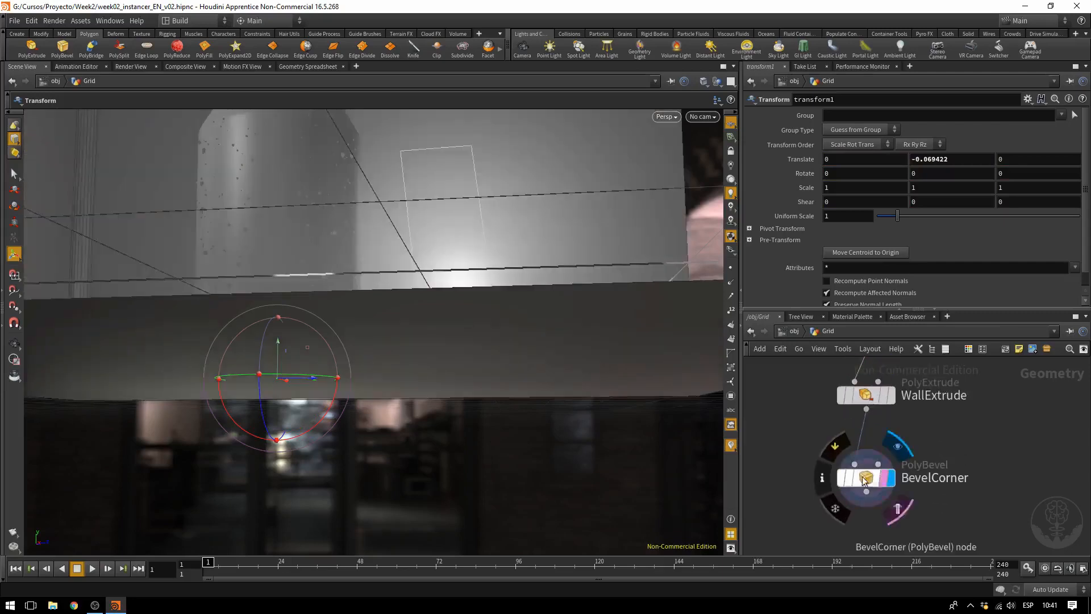
click(864, 479)
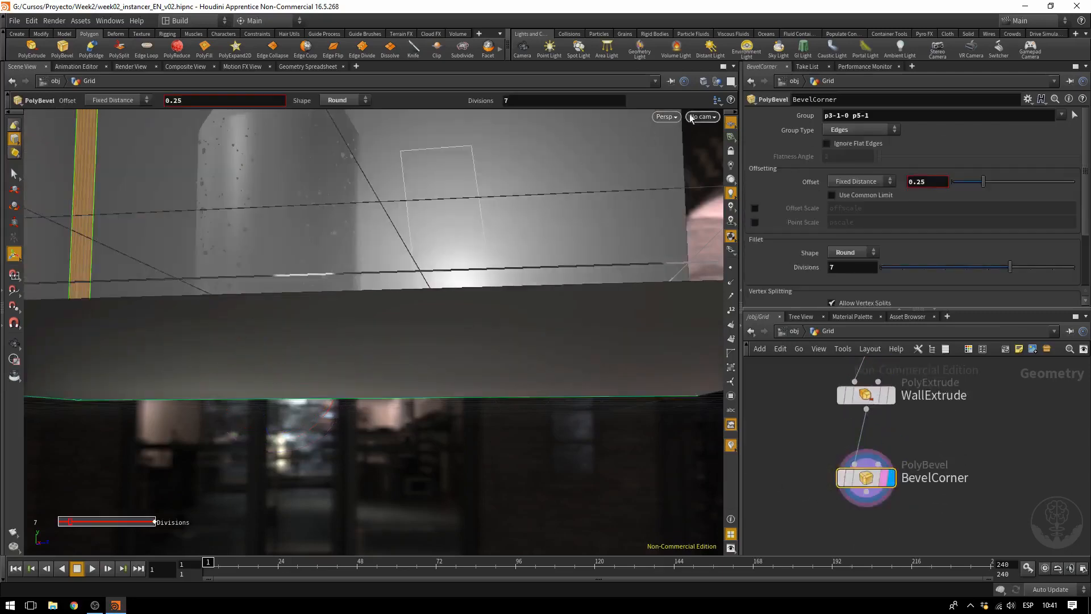
Step: Go back up to the object level, look through RenderCam, and deselect the Grid
click(794, 331)
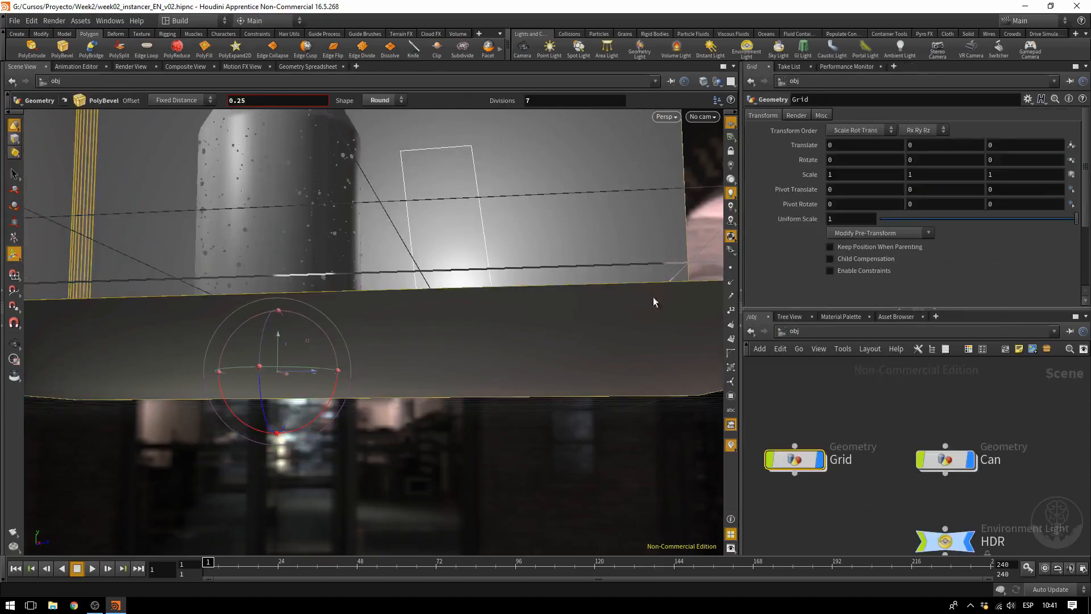
click(704, 116)
click(709, 172)
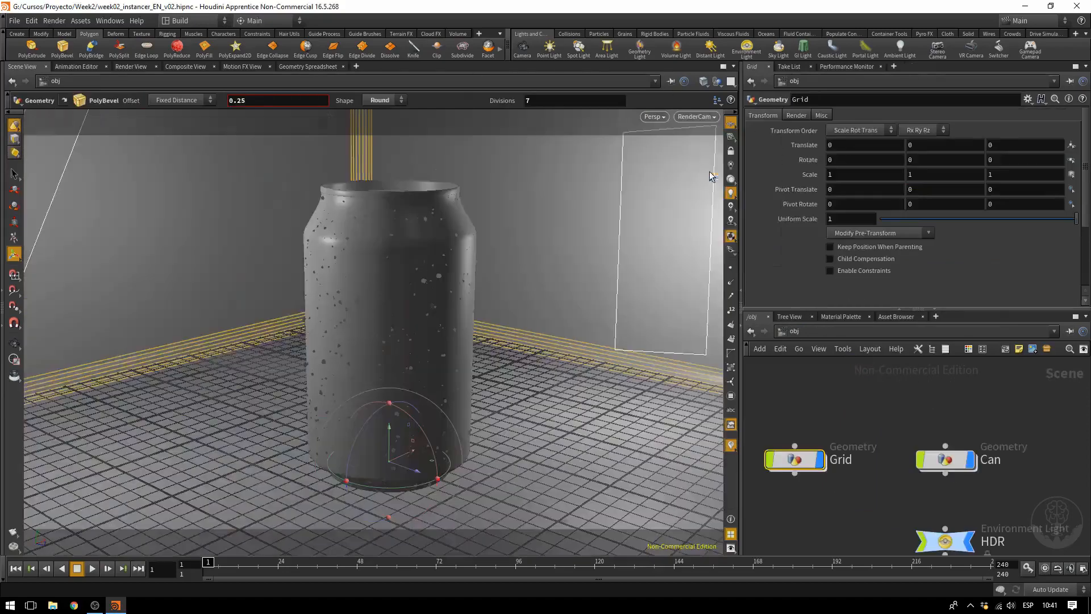
click(803, 499)
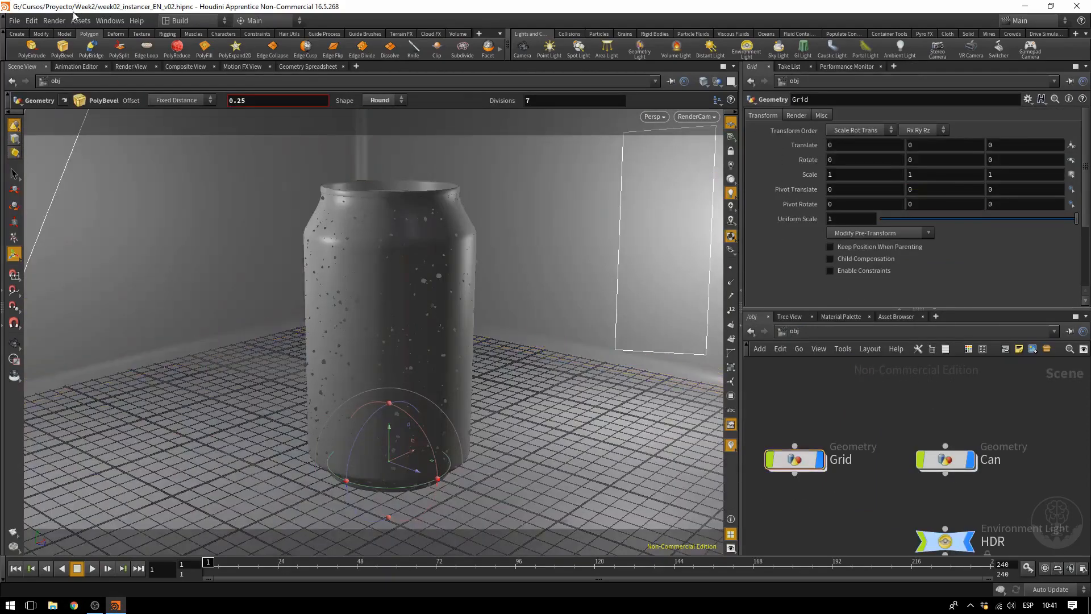
Step: Add a Principled Shader from the material gallery to /mat and open it in the material network
middle_drag(889, 406, 897, 370)
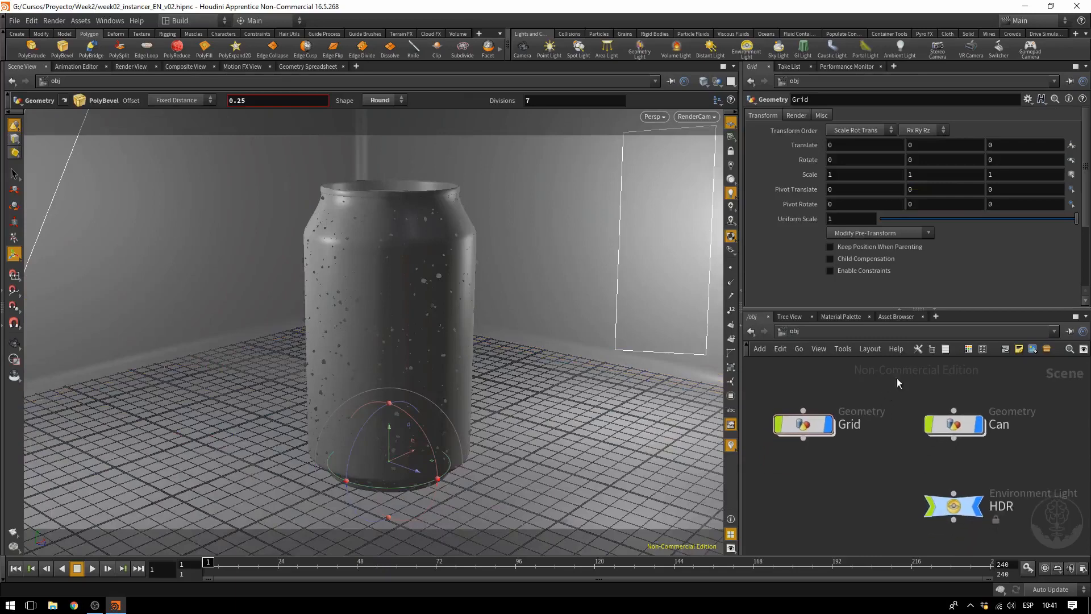
click(798, 333)
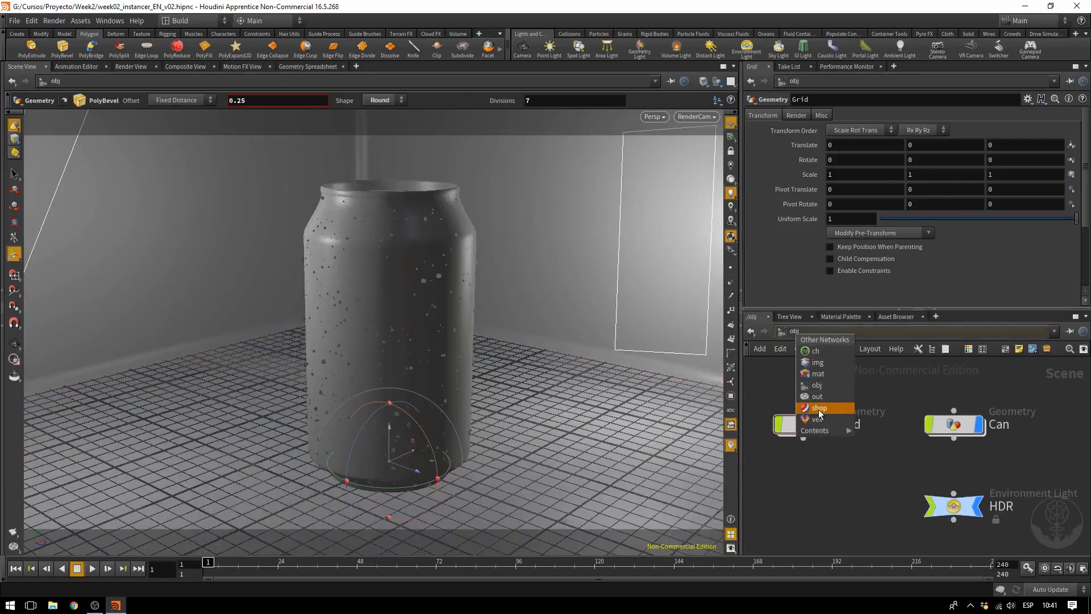
click(847, 316)
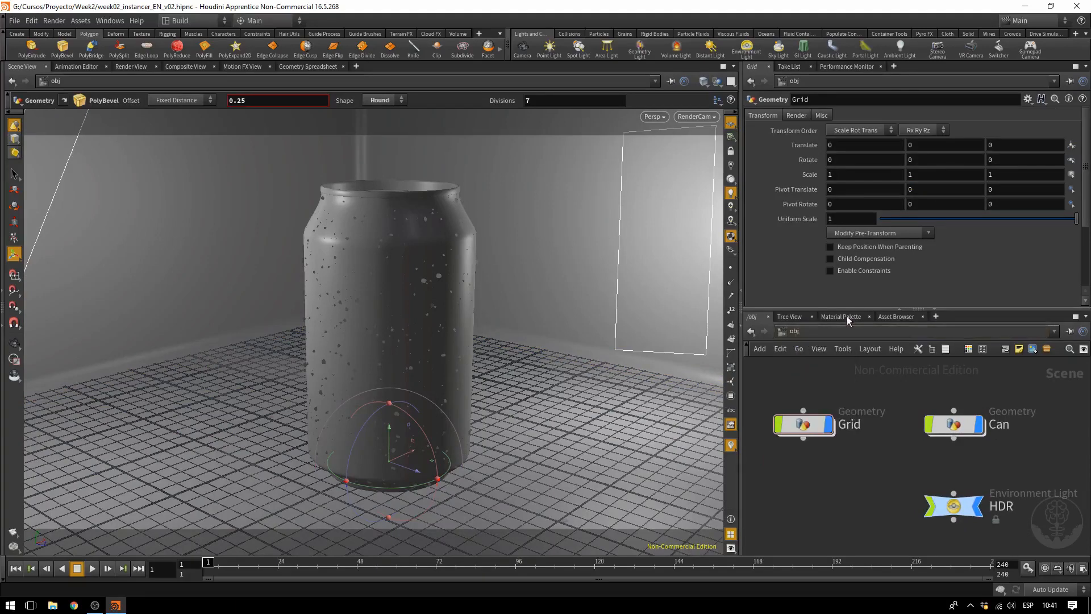
click(807, 365)
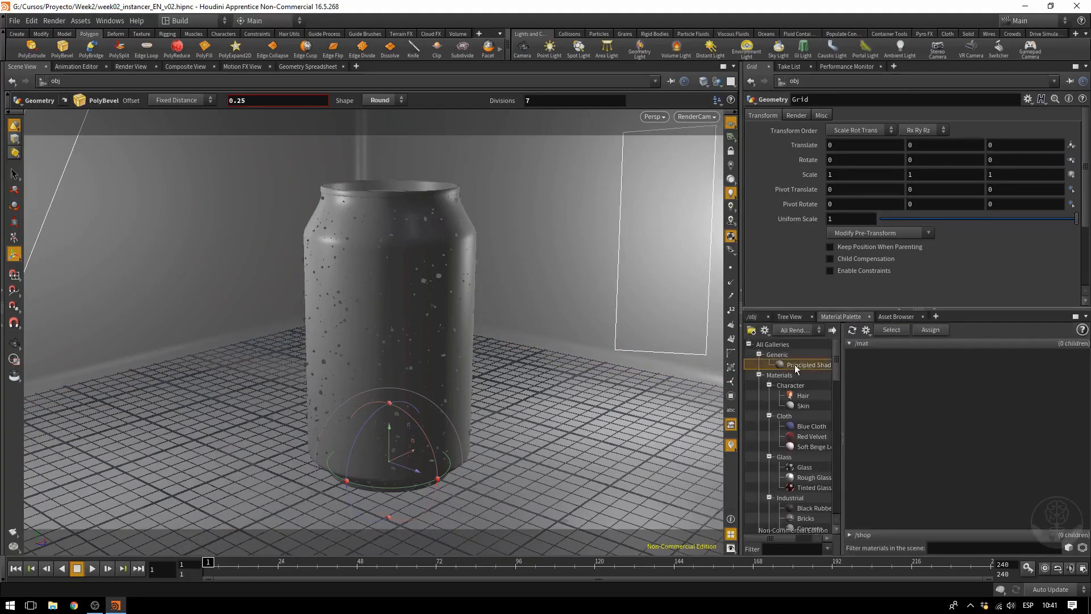
drag(920, 393, 923, 389)
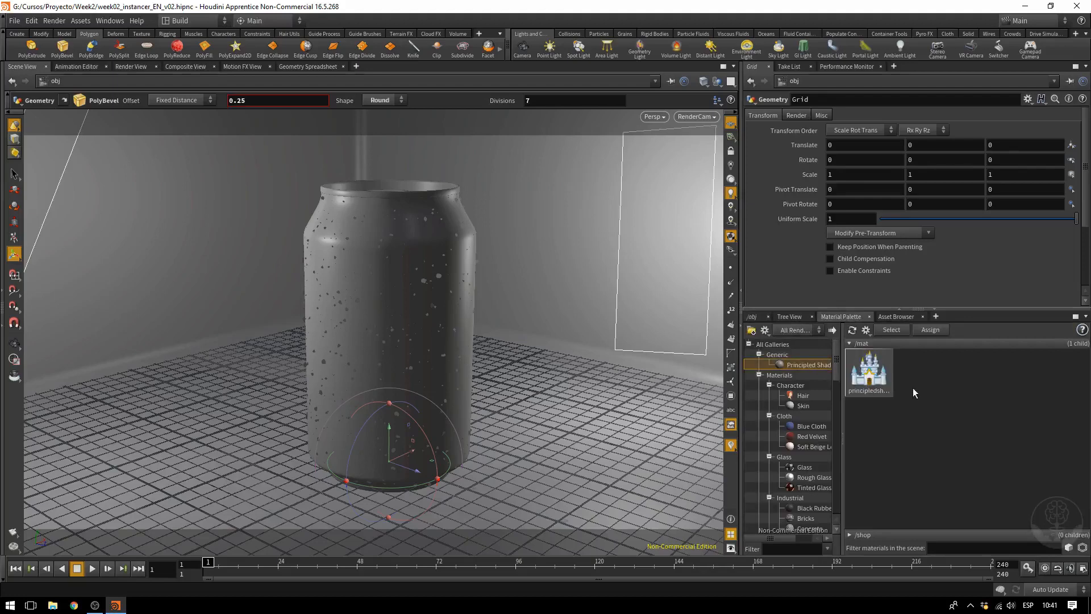
double_click(874, 391)
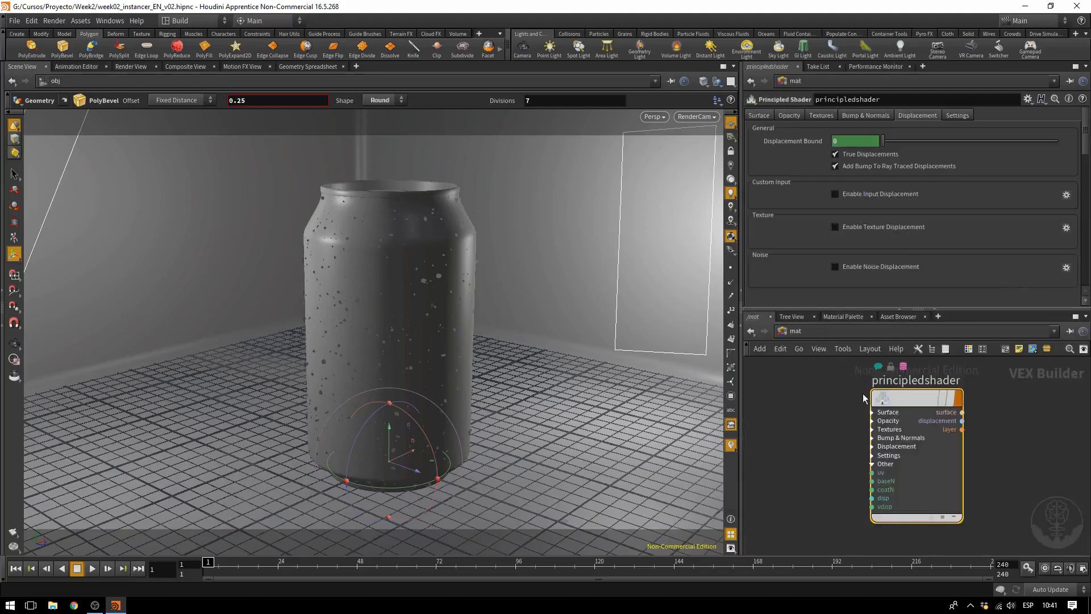
Step: Add a second Principled Shader from the material gallery to the /mat materials
click(751, 332)
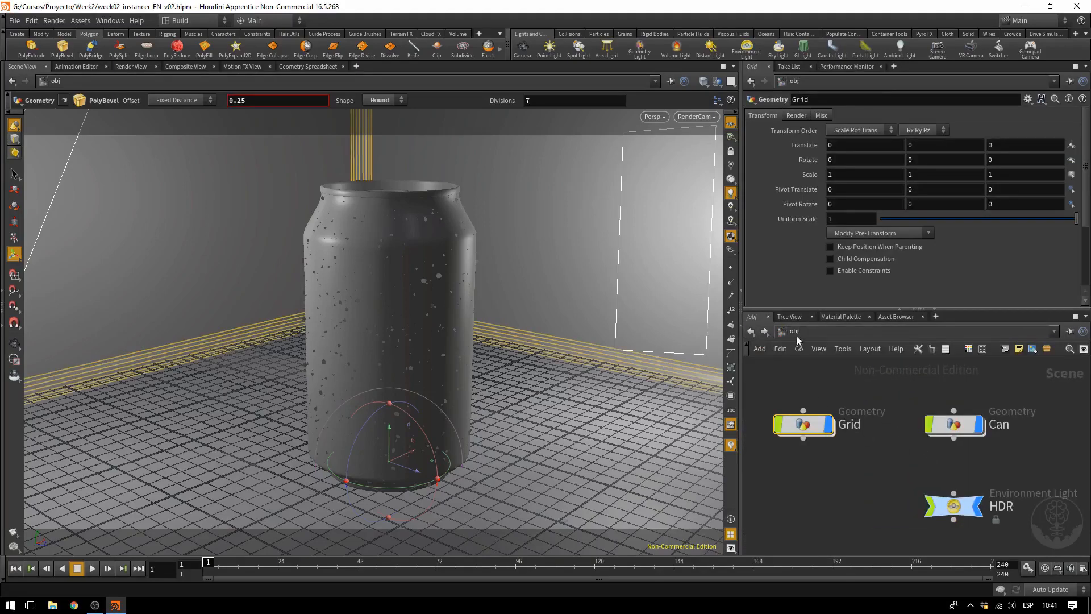
click(799, 348)
click(835, 318)
click(835, 318)
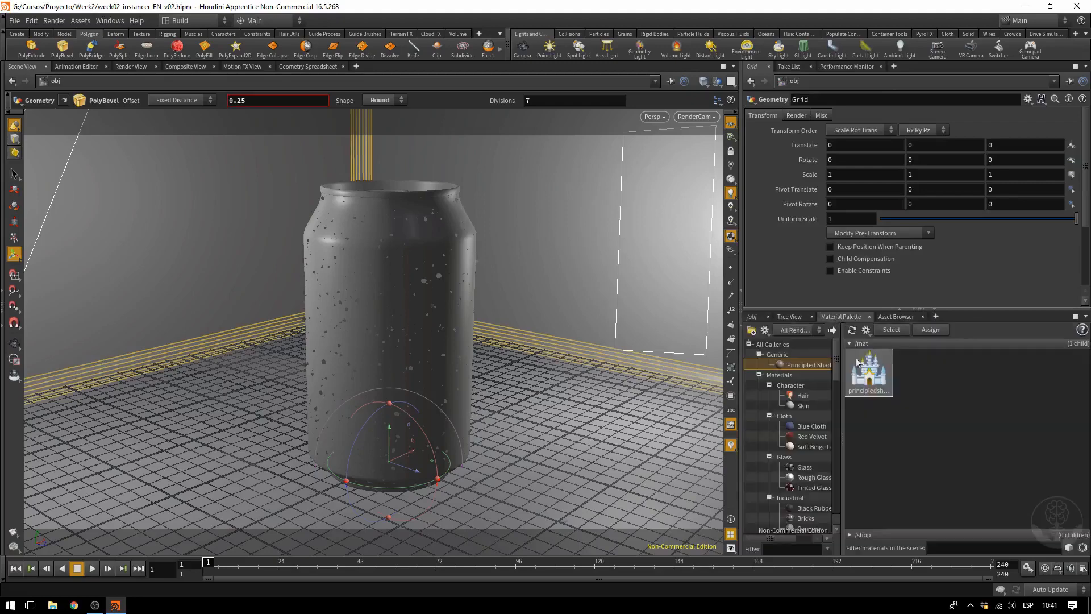
click(867, 380)
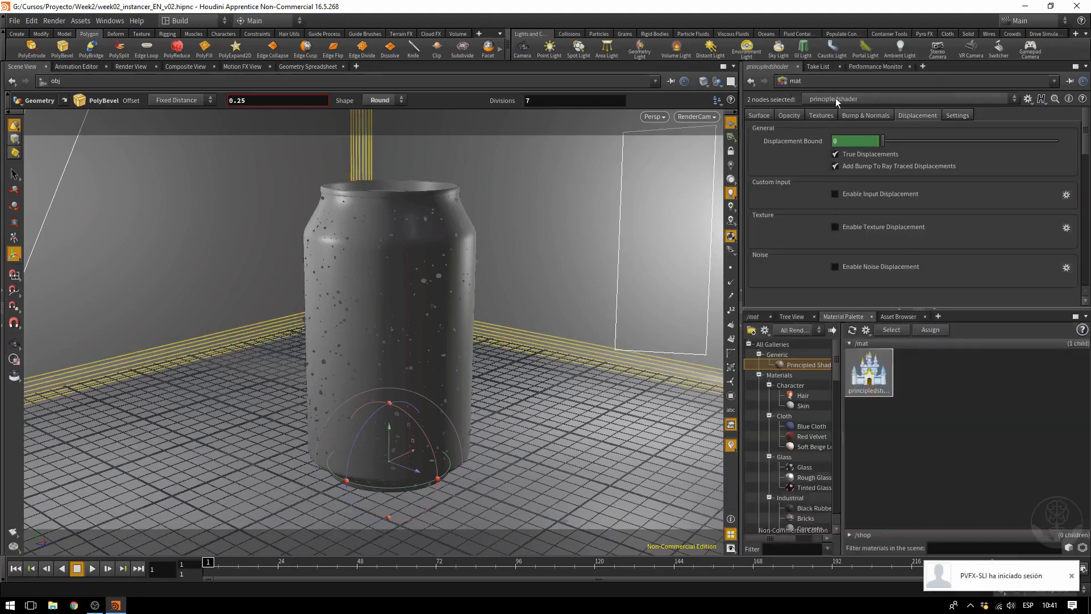
scroll(1082, 170, down, 3)
scroll(1083, 169, up, 3)
drag(814, 363, 957, 408)
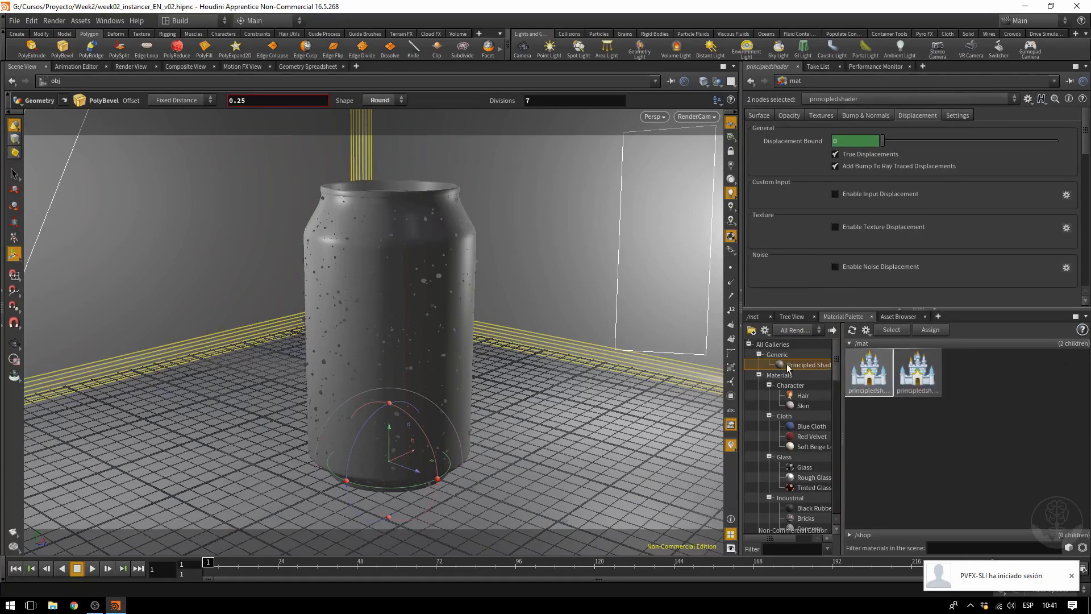
Step: Add the Aluminum preset from the Metallic gallery materials to /mat
scroll(807, 364, down, 4)
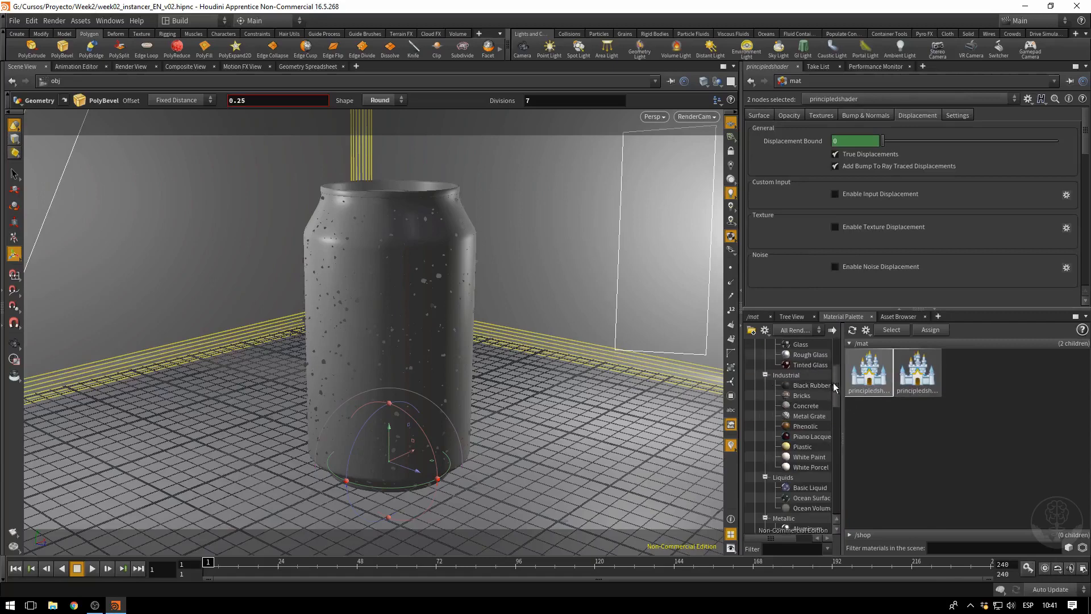
scroll(837, 393, down, 1)
drag(836, 390, 832, 413)
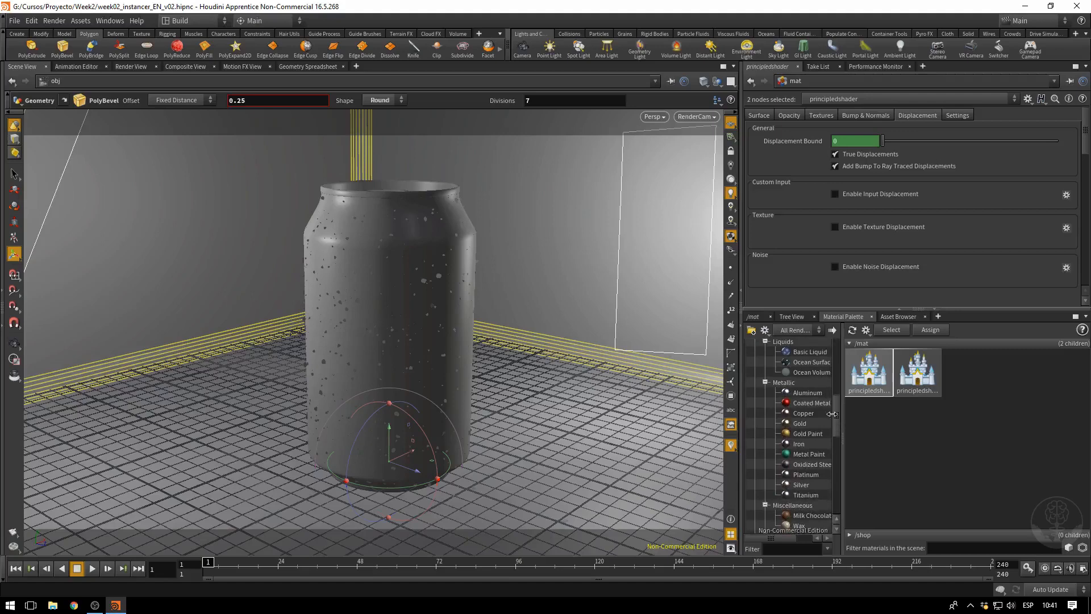
click(802, 393)
drag(992, 387, 991, 387)
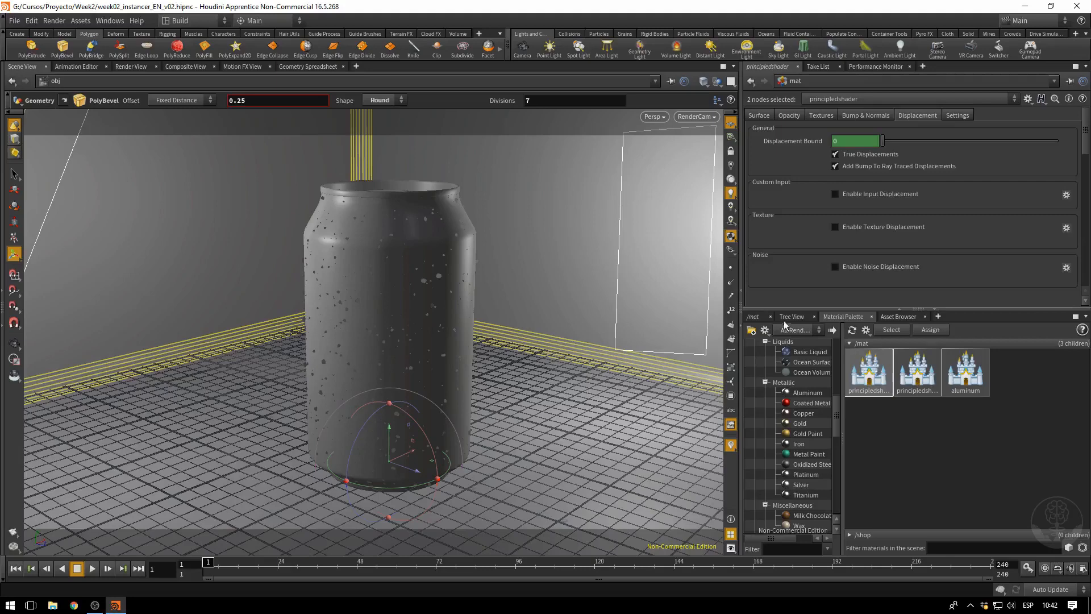
Step: Open the /mat network and spread the shader nodes apart so all the materials are separately accessible
click(757, 317)
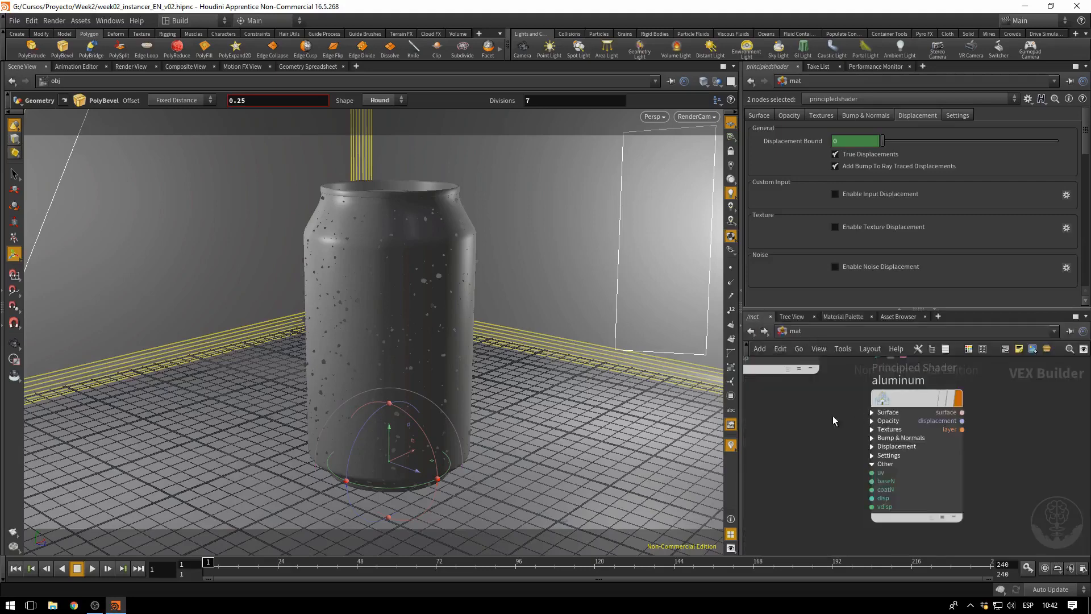
middle_drag(833, 416, 902, 478)
scroll(902, 478, down, 3)
drag(938, 468, 964, 386)
middle_drag(805, 459, 839, 494)
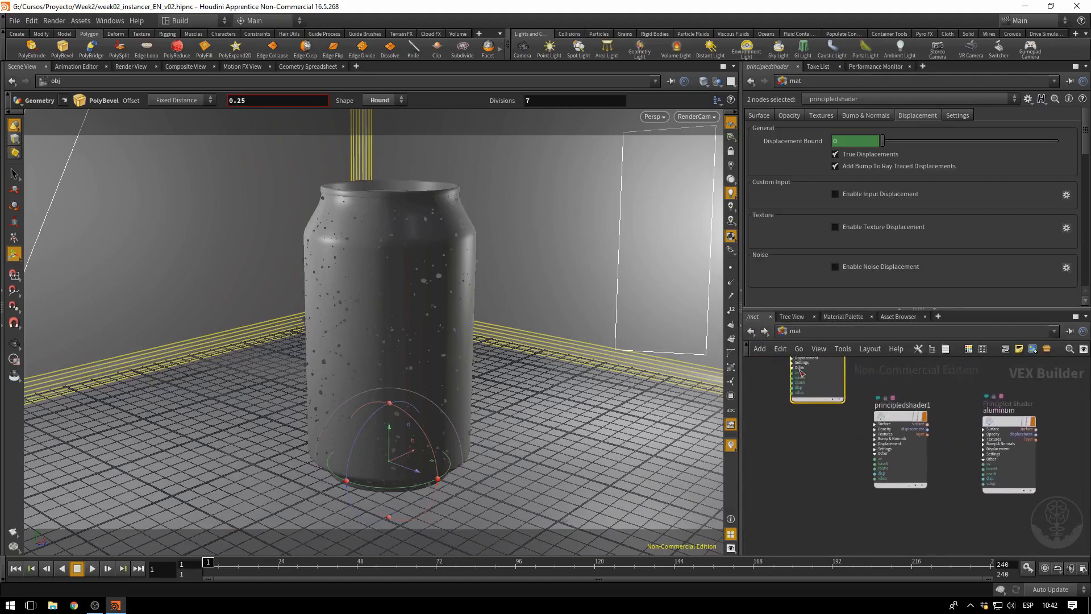
Step: Rename the first Principled Shader as Label and the second one as Drops
middle_drag(801, 382, 814, 430)
drag(840, 384, 816, 456)
double_click(819, 448)
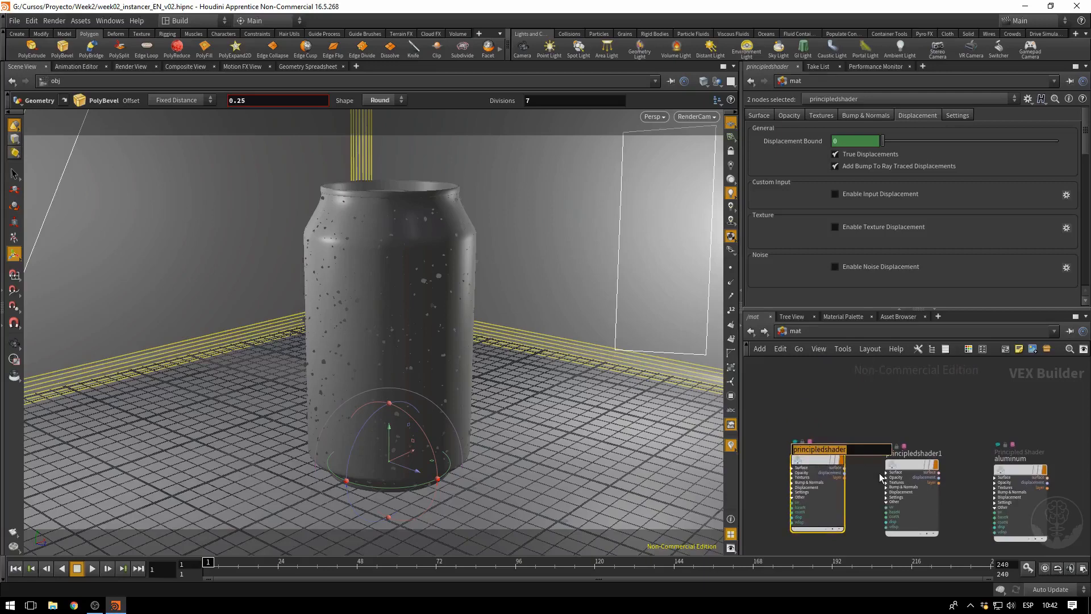
text(Label)
key(Return)
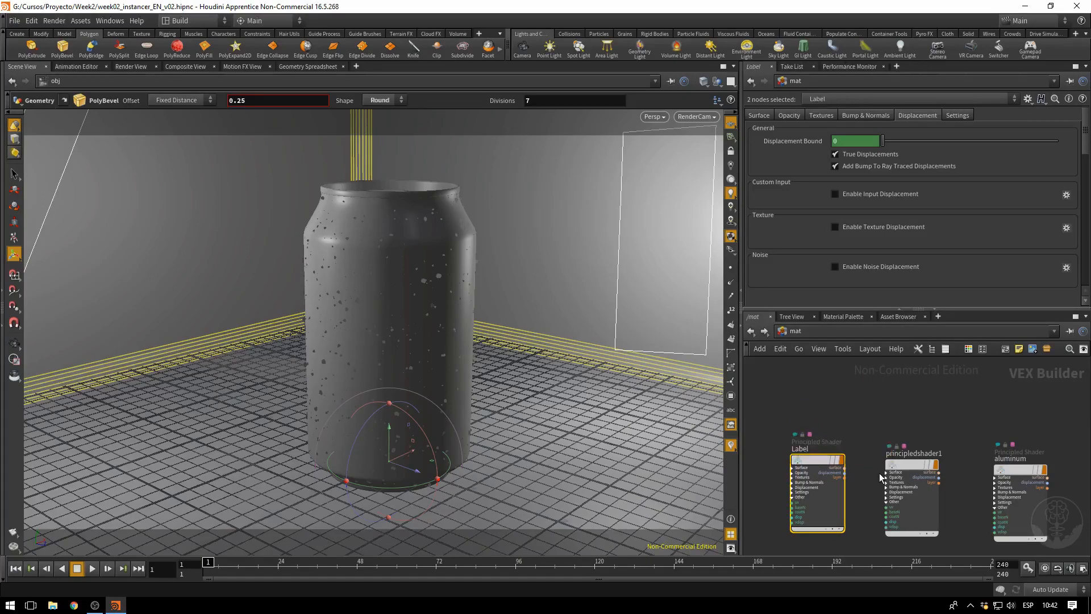
mouse_move(921, 455)
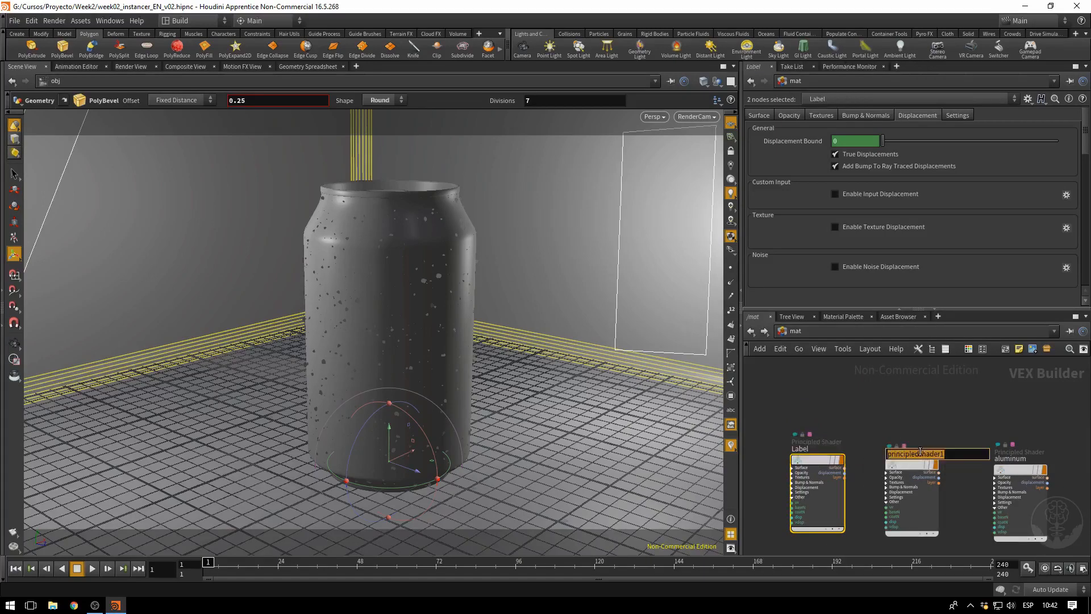
text(Drops)
key(Return)
Step: Rename the aluminum shader as Aluminum and line up the three shader nodes in one row
double_click(1005, 459)
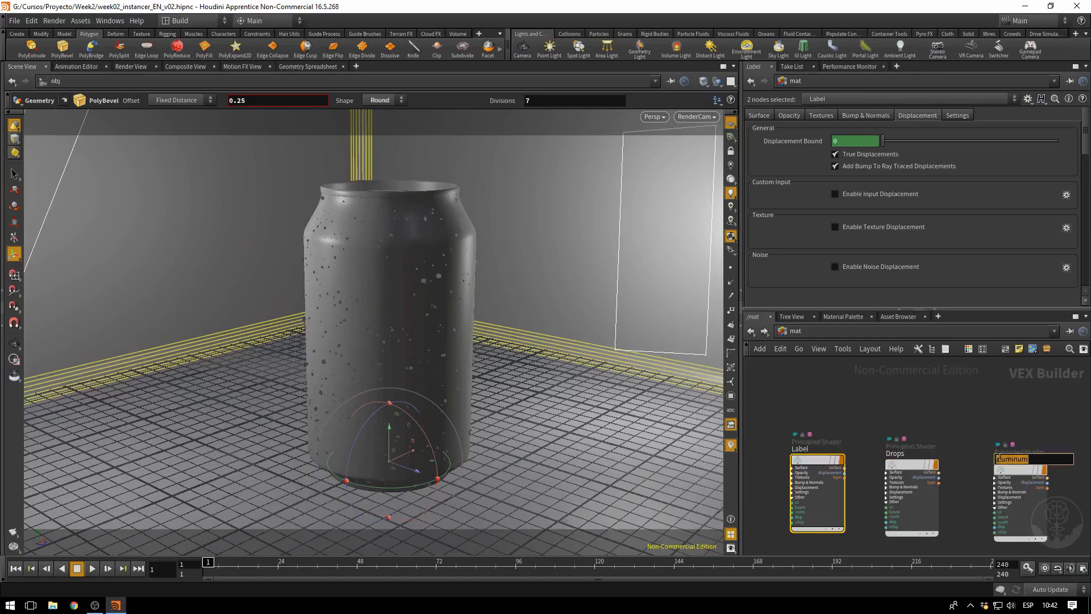
key(Delete)
text(A)
key(Return)
drag(1012, 470, 1006, 465)
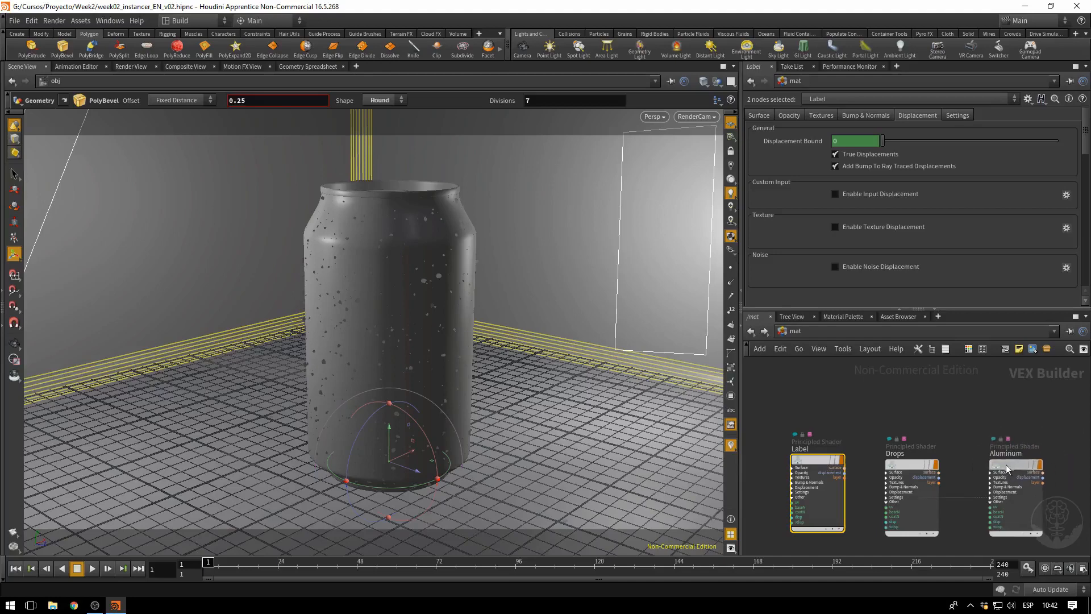
drag(815, 474, 820, 479)
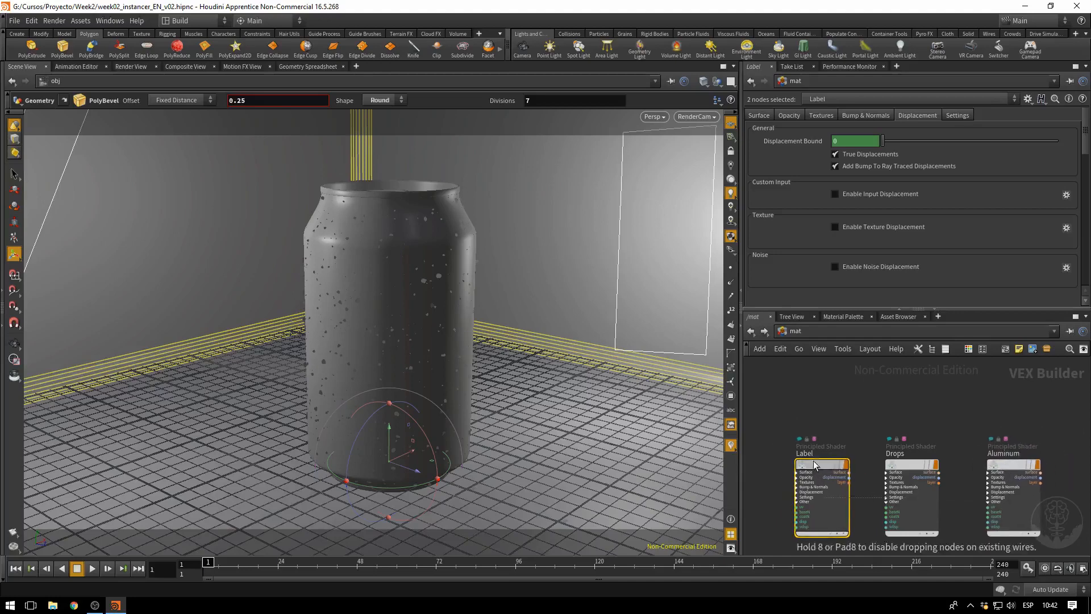
Step: Open the Can geometry network in /obj and move merge1 down to make room above it
click(800, 330)
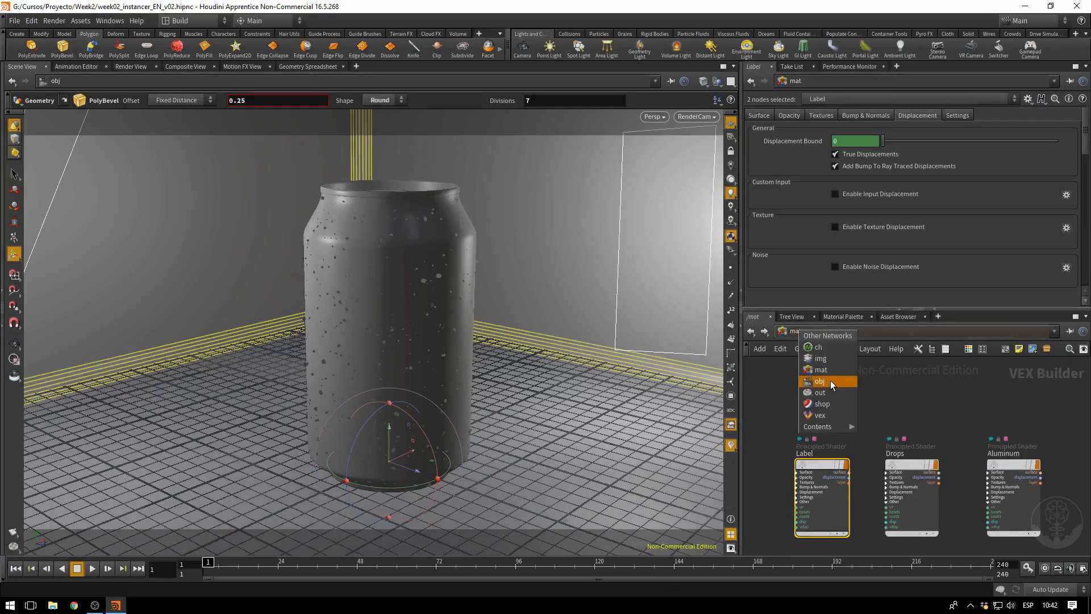
click(830, 381)
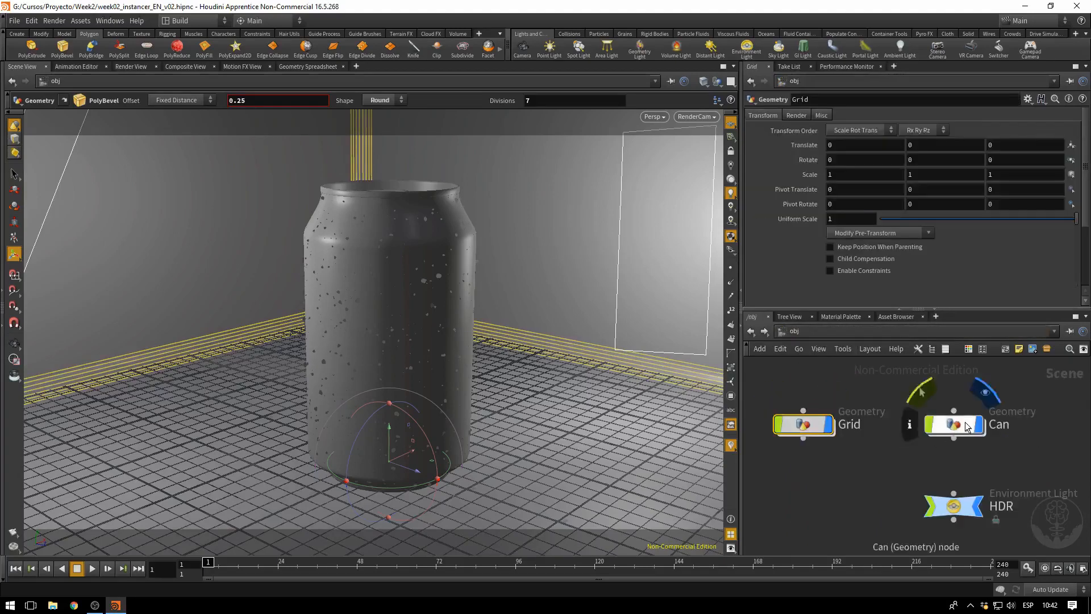
double_click(966, 426)
middle_drag(914, 430, 861, 386)
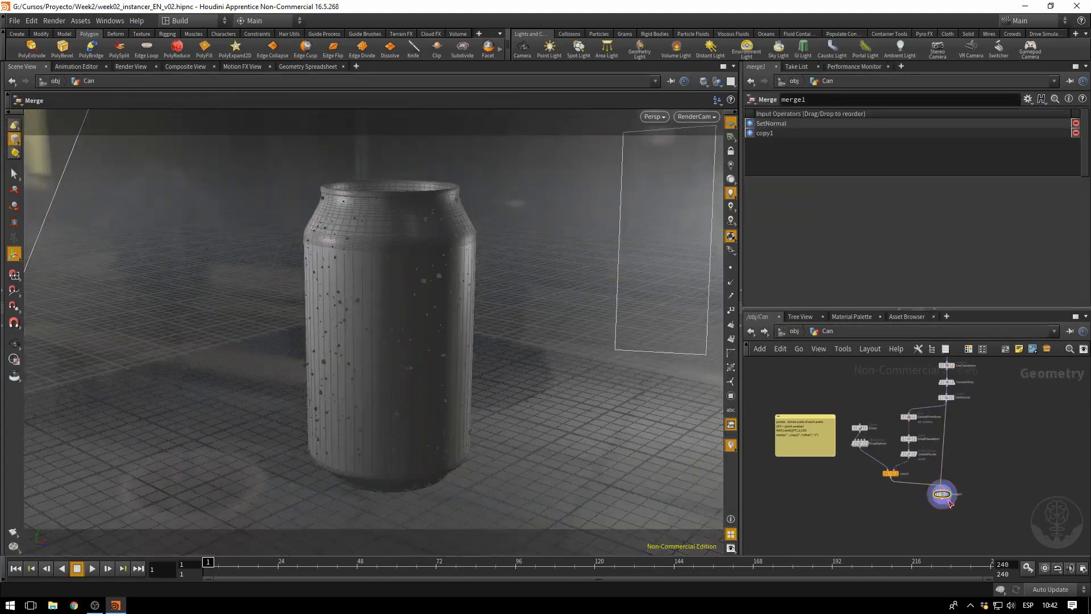
drag(943, 497, 950, 521)
scroll(981, 516, up, 3)
middle_drag(981, 516, 1001, 478)
scroll(1018, 463, up, 2)
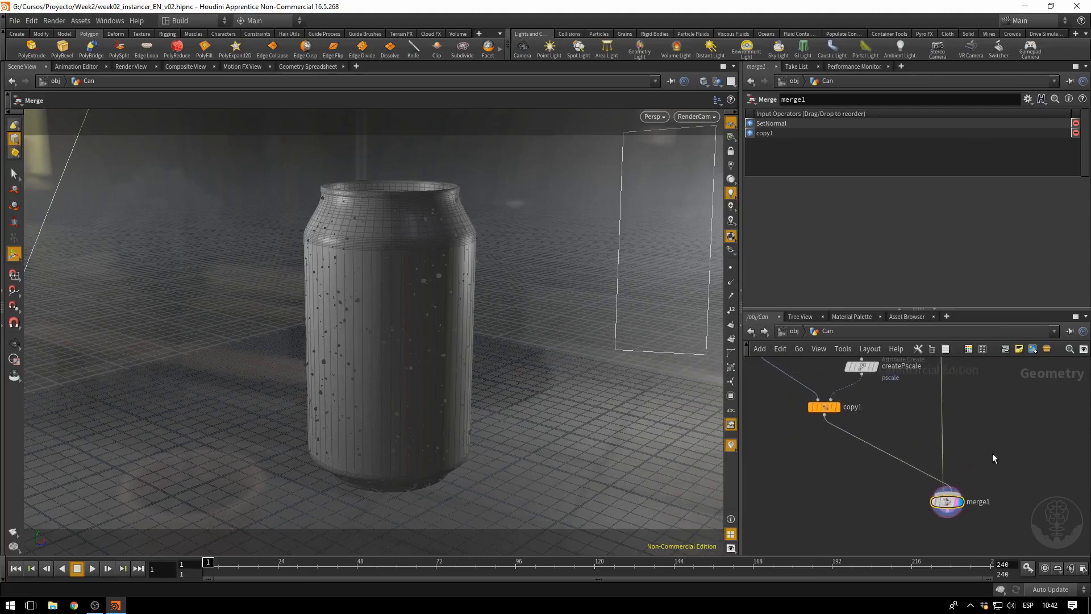
Step: Insert a Material node on the wire from SetNormal to merge1 for the can body
key(Tab)
text(ma)
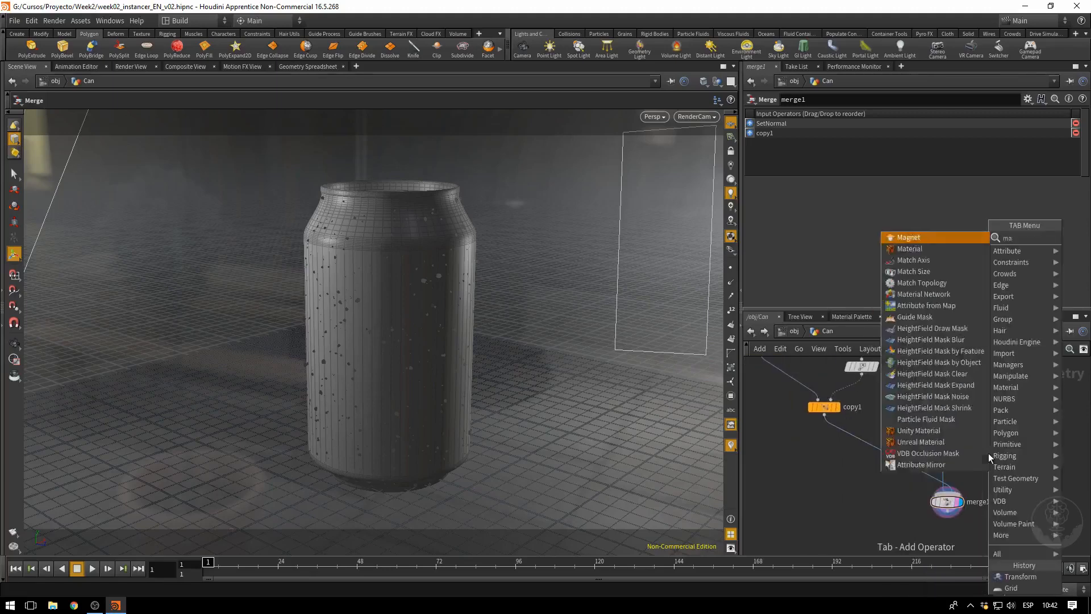
text(t)
key(Return)
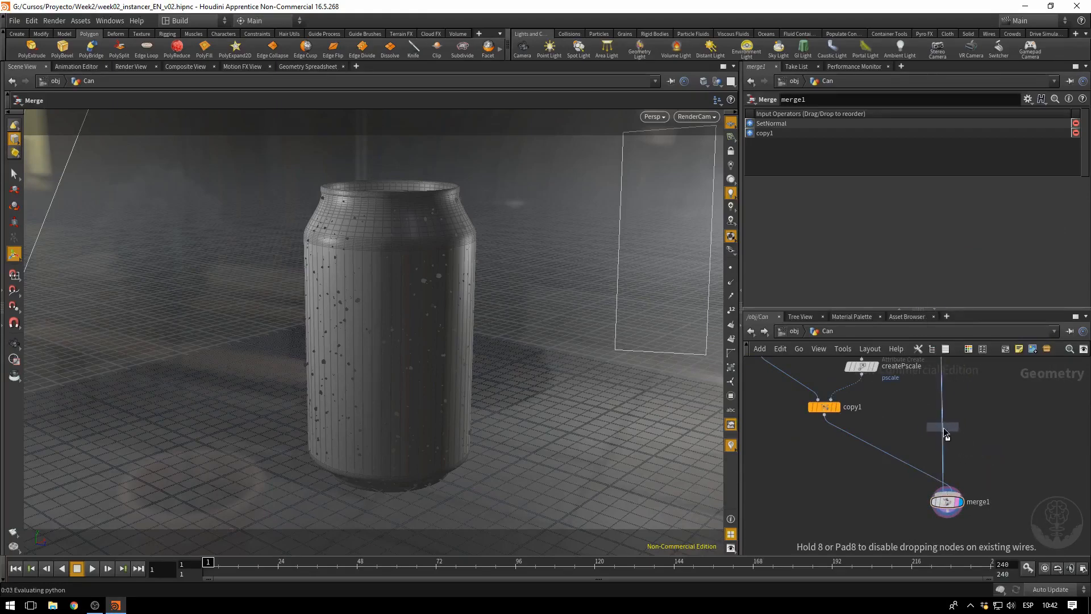
click(943, 427)
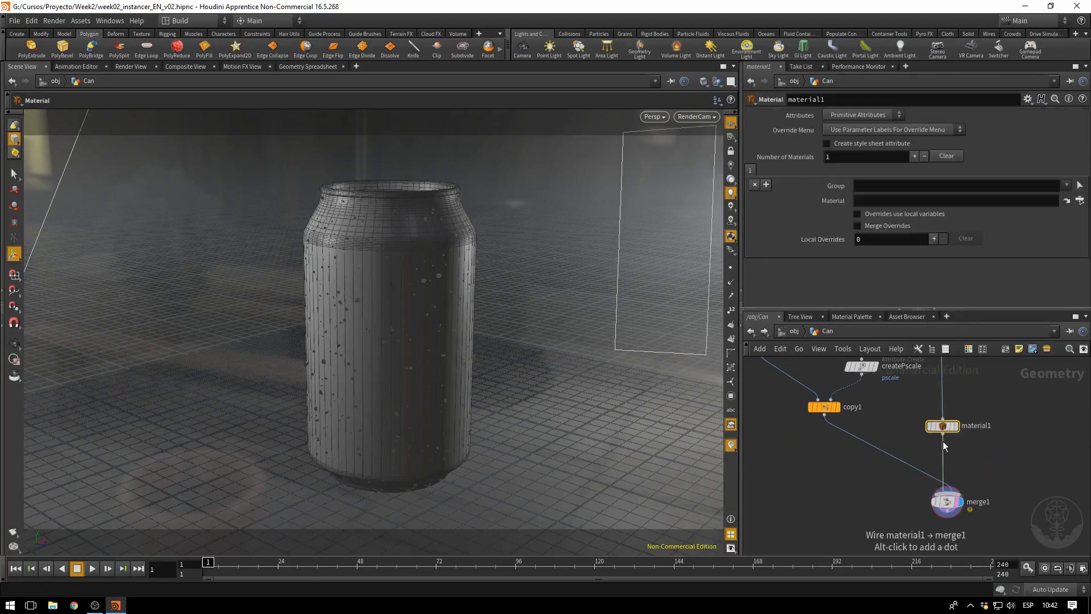
mouse_move(945, 433)
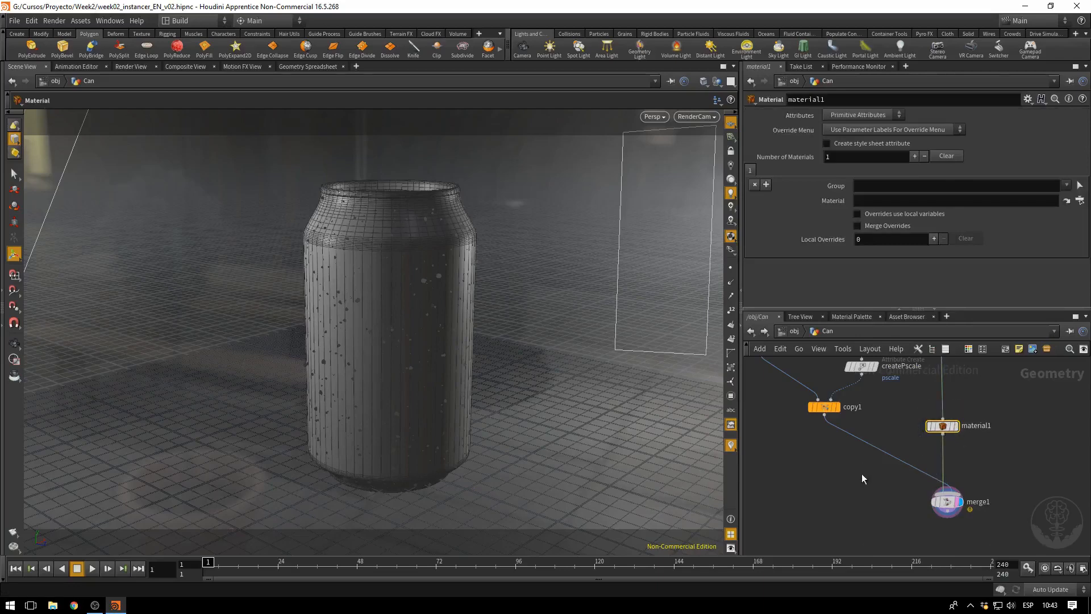
Step: Insert a second Material node between copy1 and merge1, and shift material1 and merge1 down to tidy the layout
key(Tab)
click(882, 565)
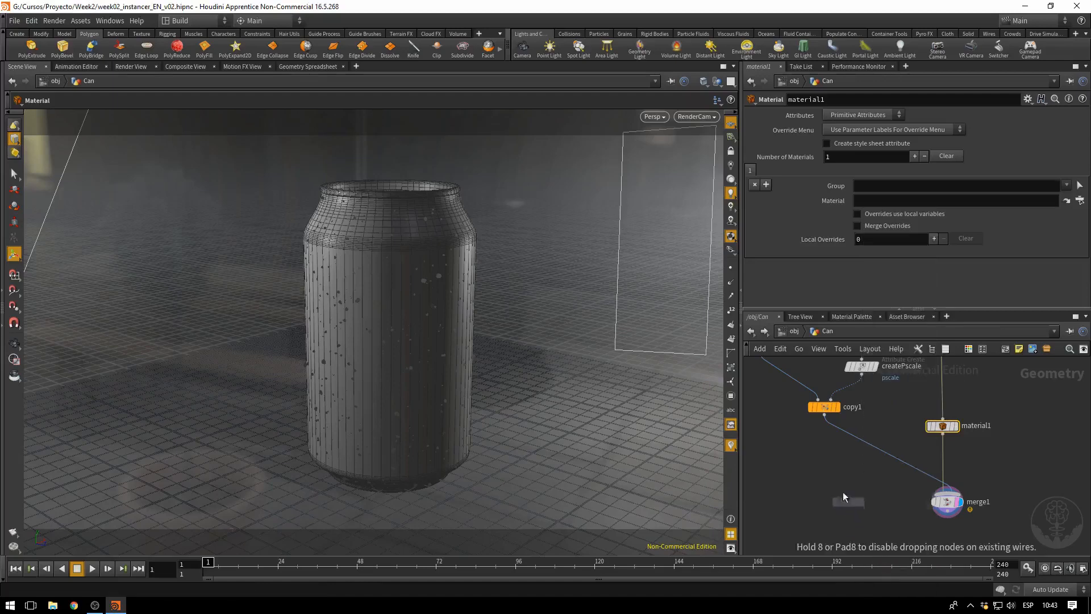
click(839, 489)
click(946, 431)
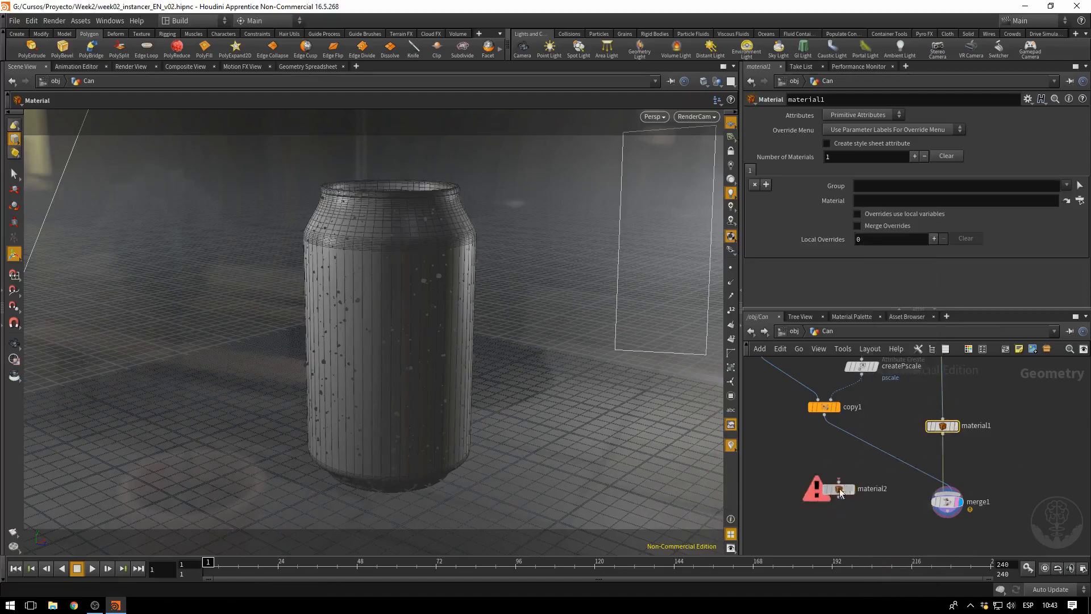
drag(841, 492, 824, 453)
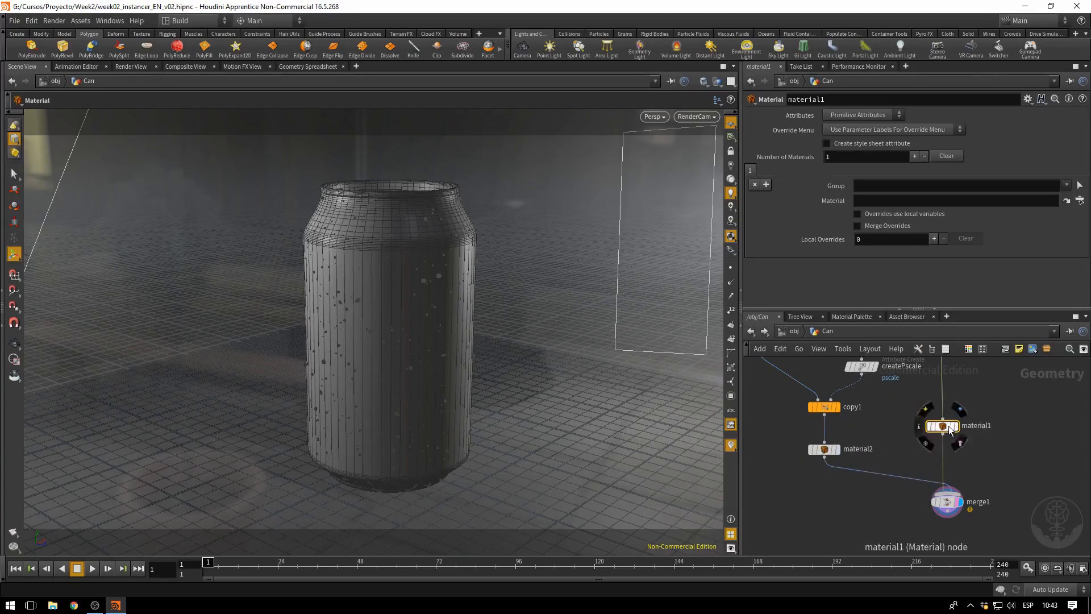
mouse_move(948, 427)
mouse_down()
mouse_move(948, 451)
mouse_move(955, 443)
mouse_up()
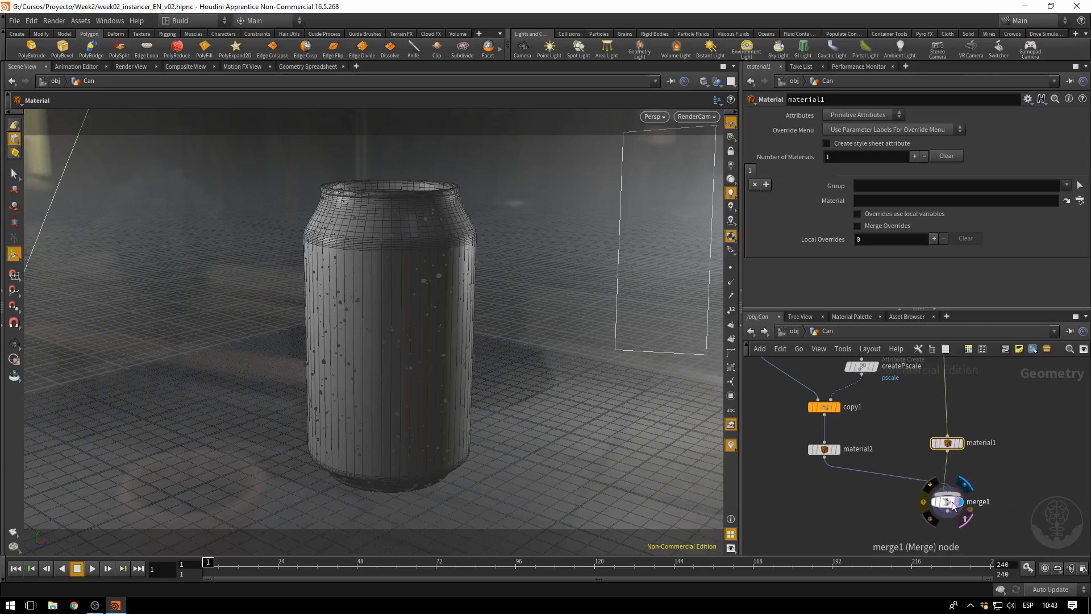
mouse_move(950, 508)
mouse_down()
mouse_move(961, 514)
mouse_move(951, 520)
mouse_up()
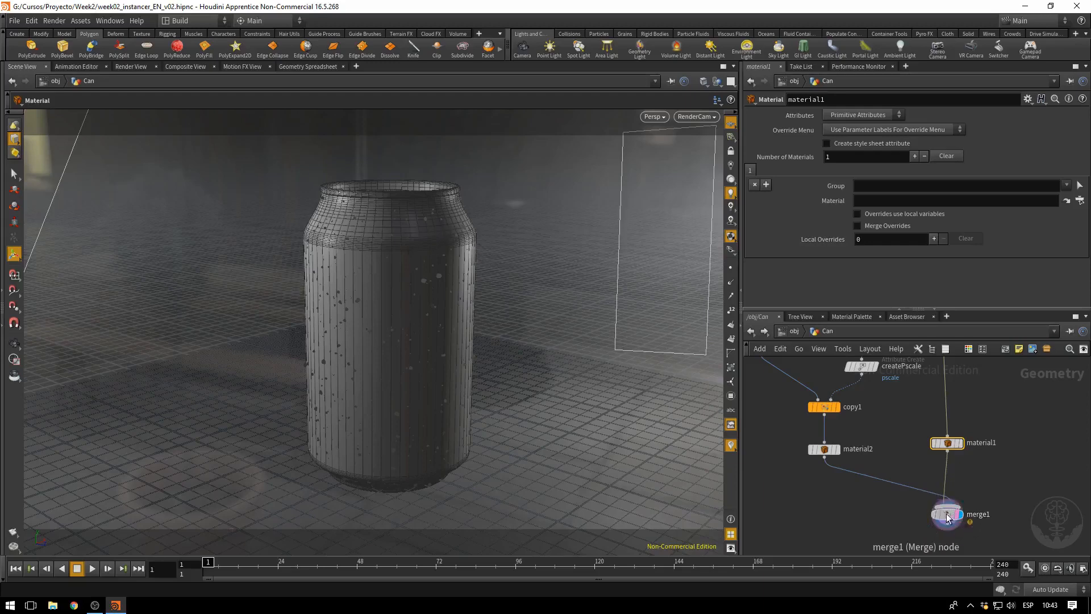
Step: Inspect the node information of merge1 and material2, moving both nodes down to free space below copy1
middle_click(947, 516)
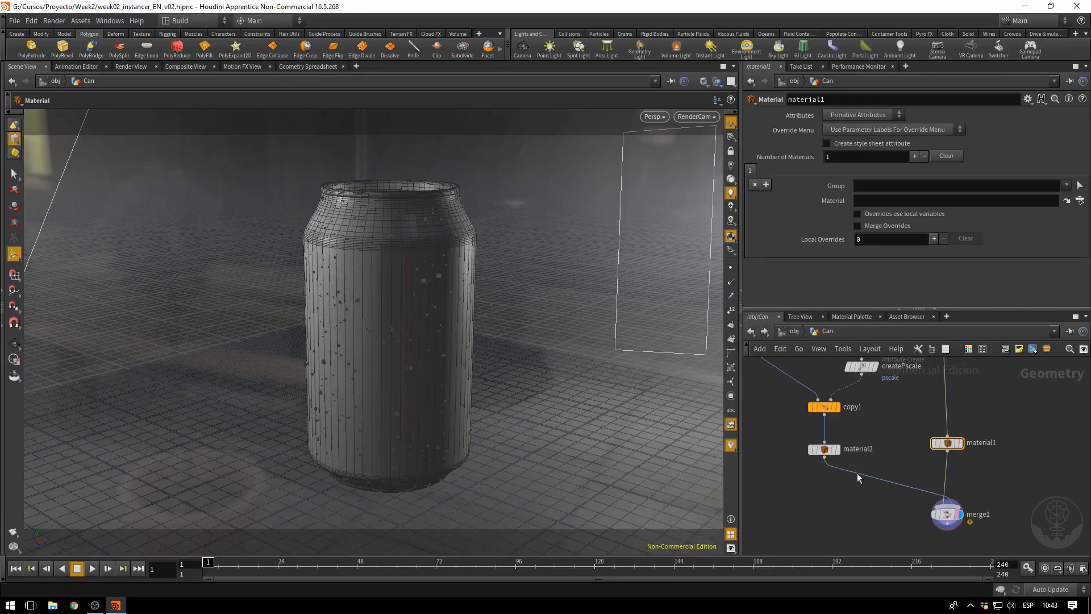
mouse_move(950, 518)
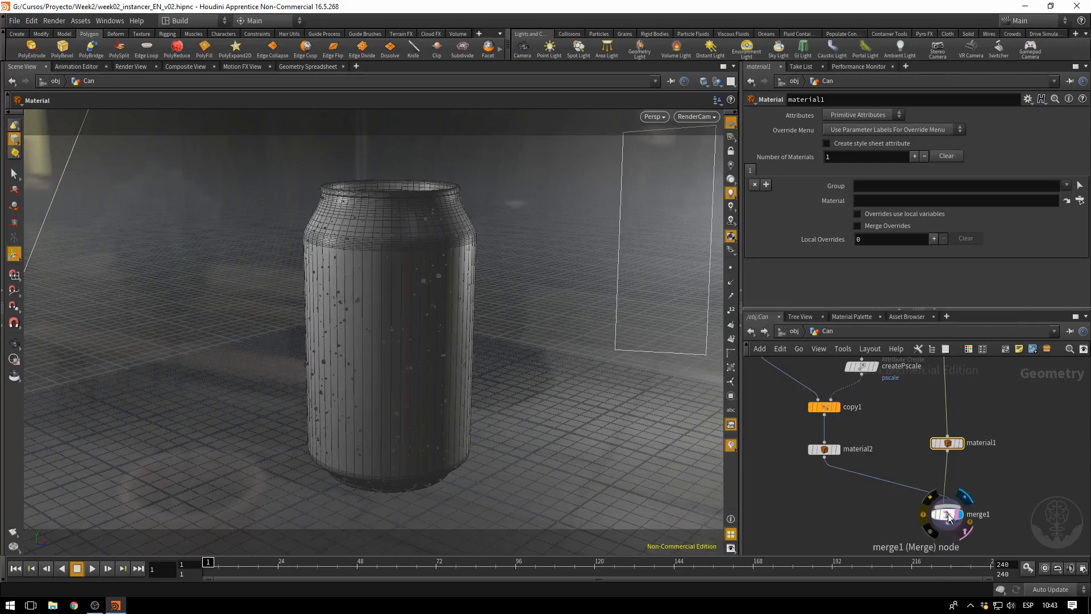
drag(949, 518, 949, 532)
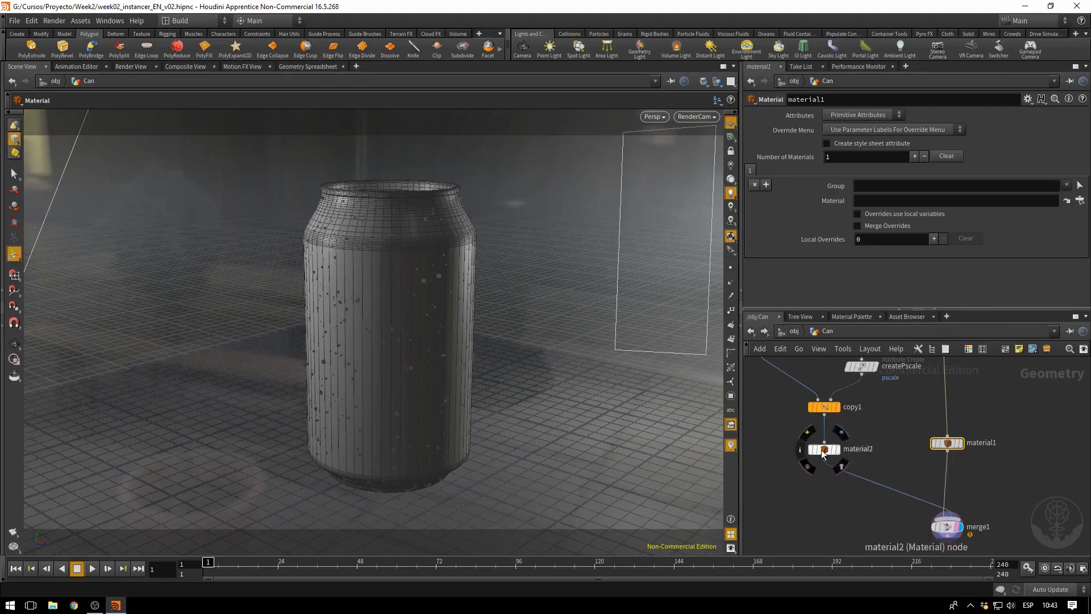
drag(822, 455, 822, 489)
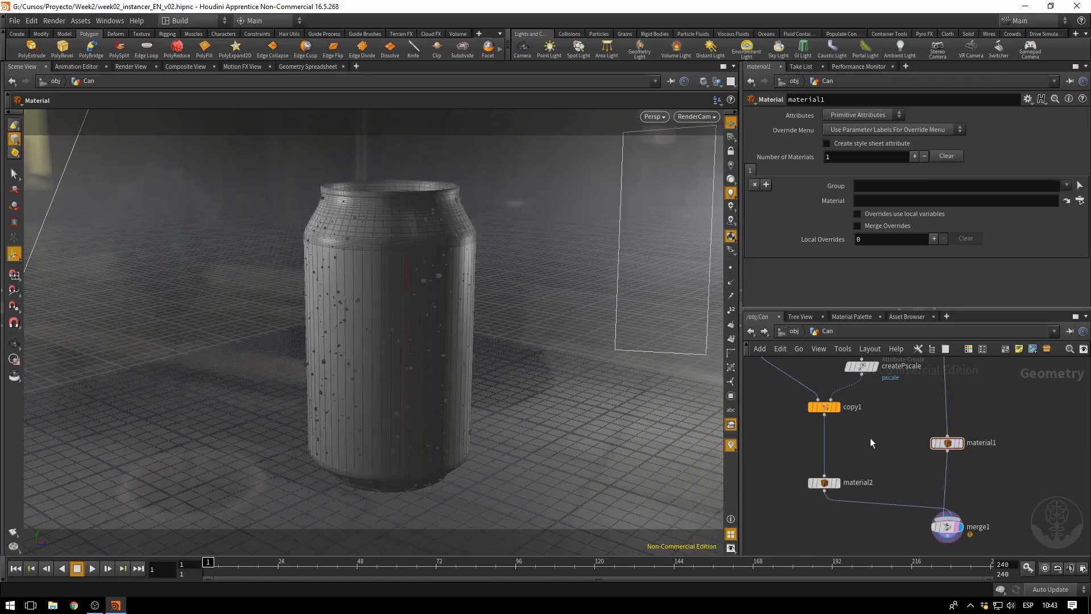
middle_click(825, 484)
Step: Insert a Normal node between copy1 and material2 and place it close under copy1
key(Tab)
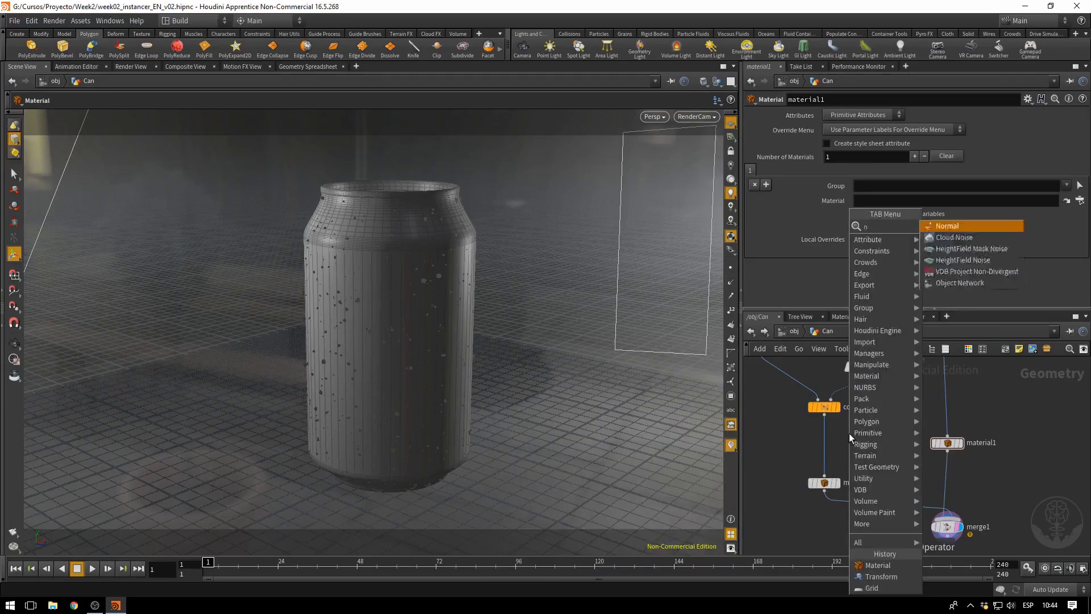
click(849, 434)
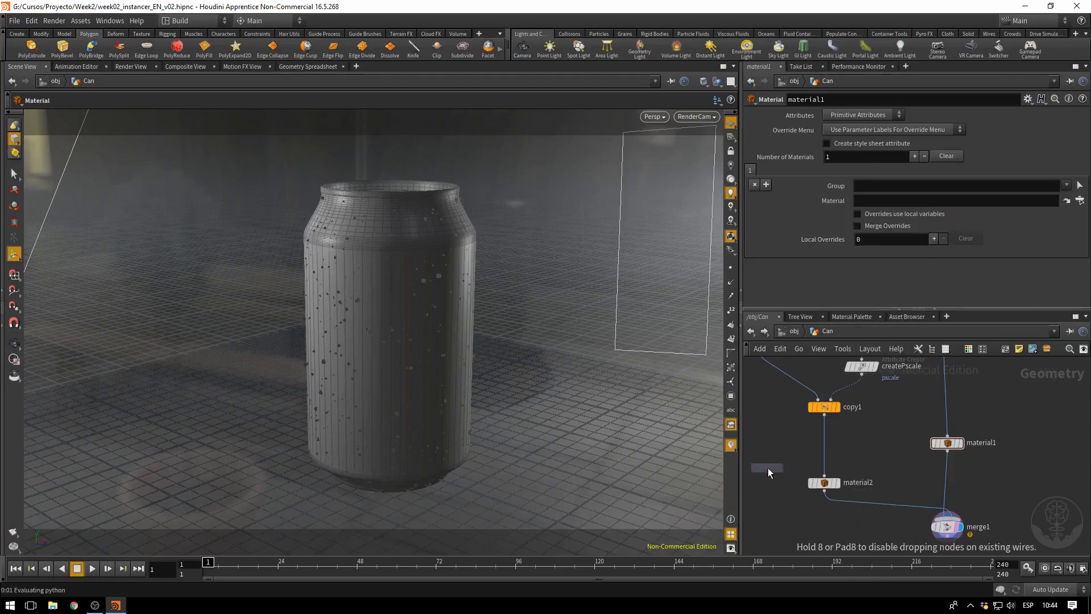
click(823, 436)
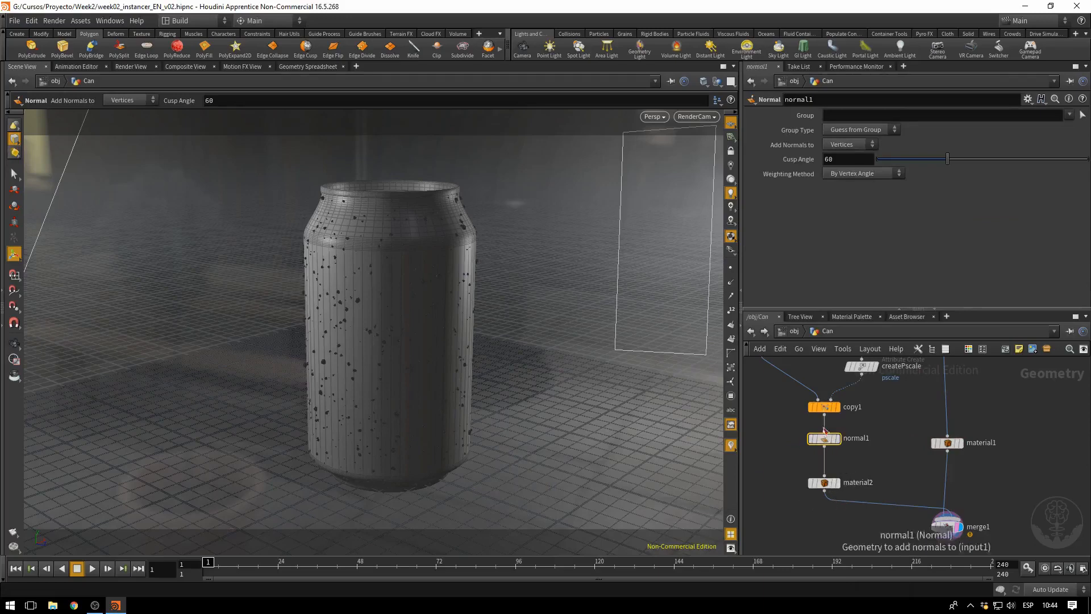
drag(825, 438, 825, 432)
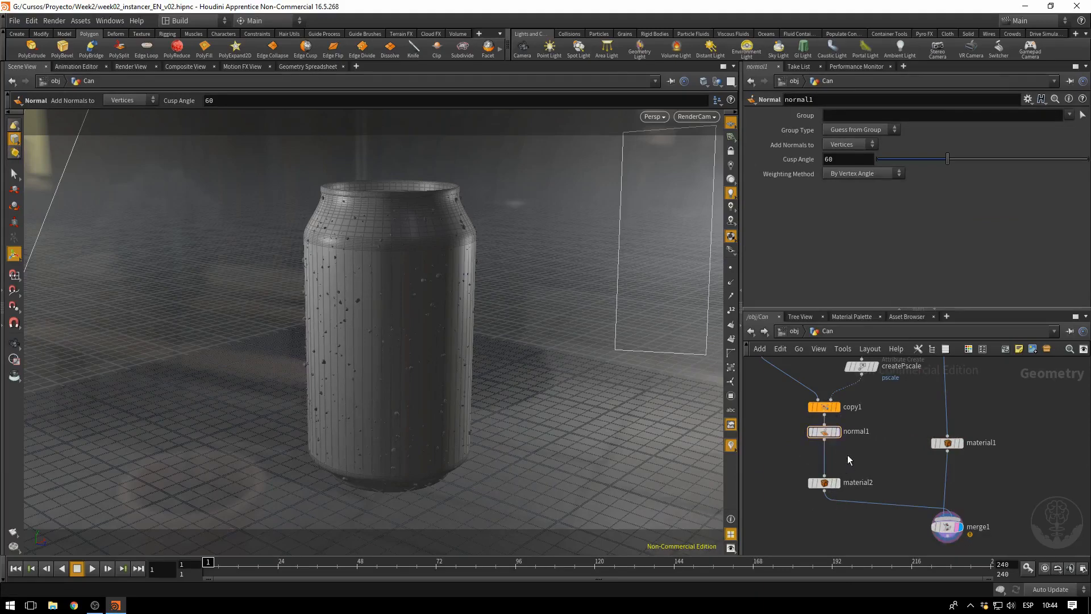
Step: Insert a UV Project node between normal1 and material2
key(Tab)
text(uvp)
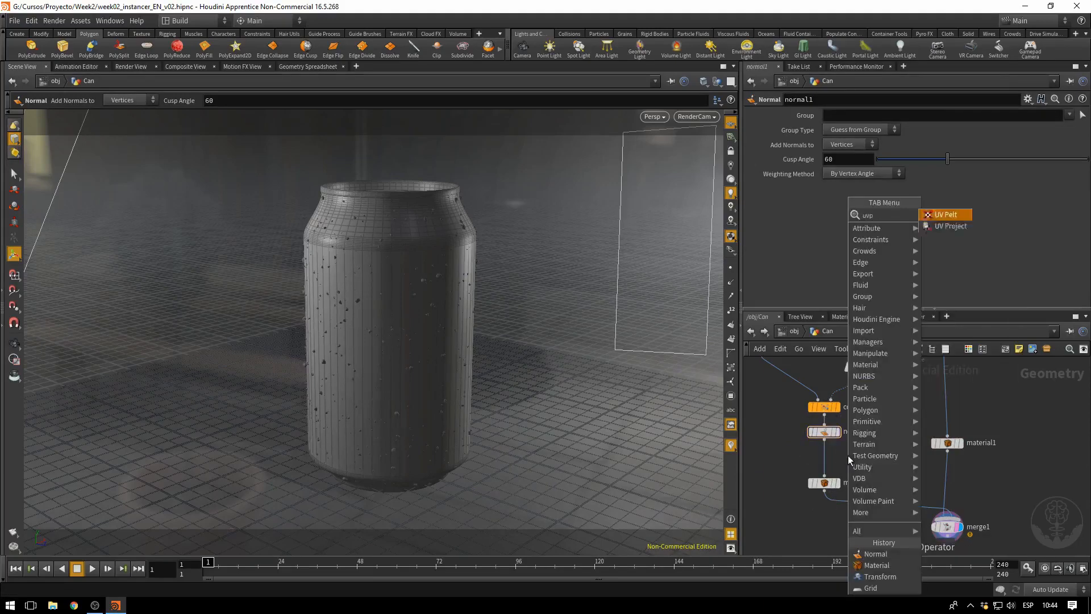
key(Return)
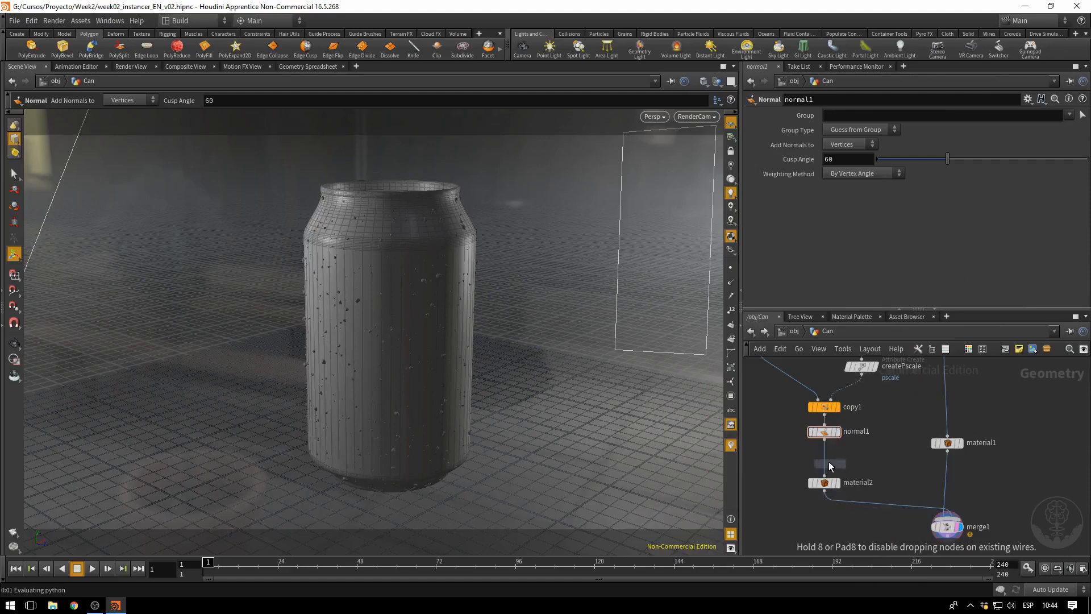
click(830, 465)
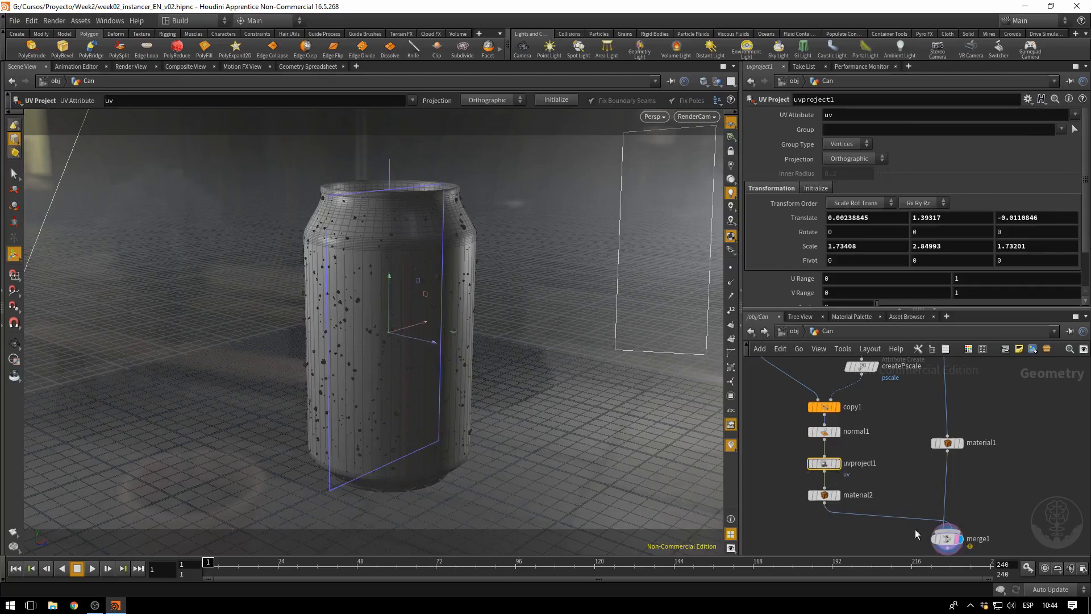
Step: Compare the attributes of uvproject1 and material1, and set normal1 to add its normals to Points
middle_drag(823, 462, 663, 480)
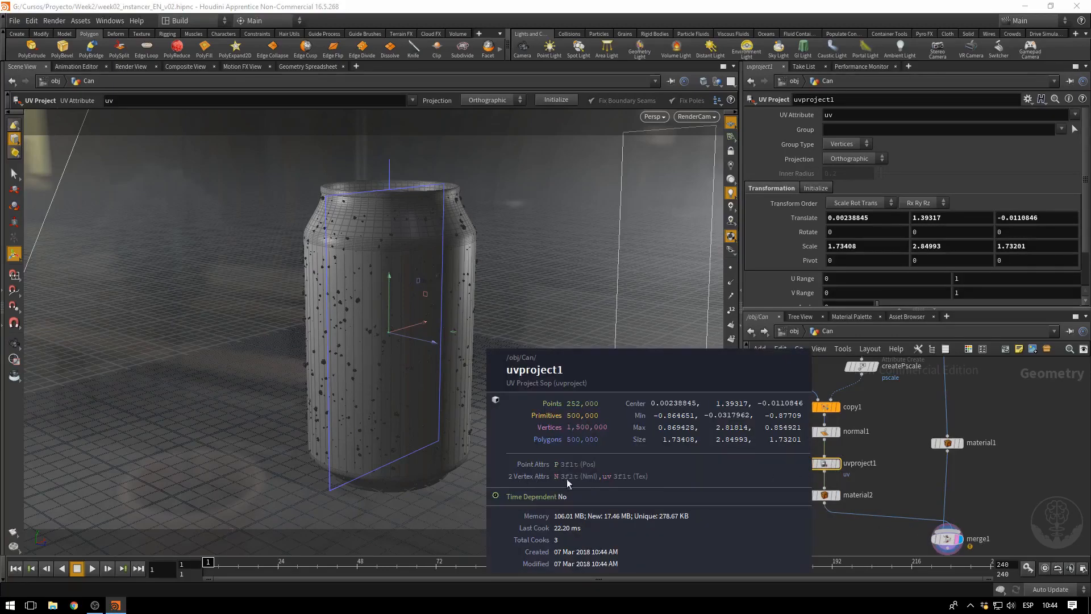
middle_drag(567, 478, 631, 485)
middle_drag(947, 442, 822, 453)
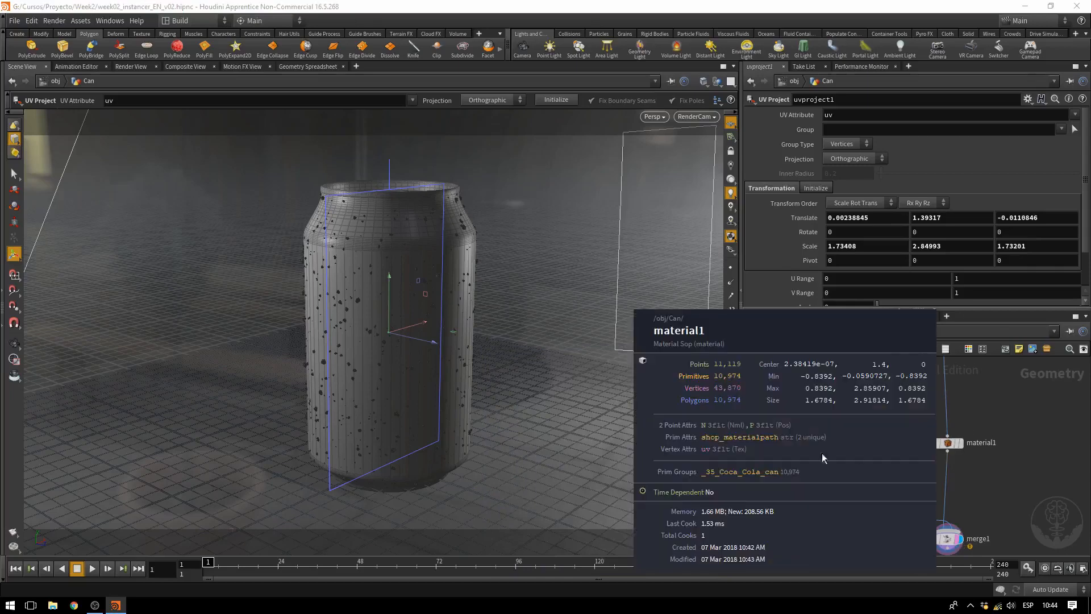
middle_drag(700, 471, 773, 443)
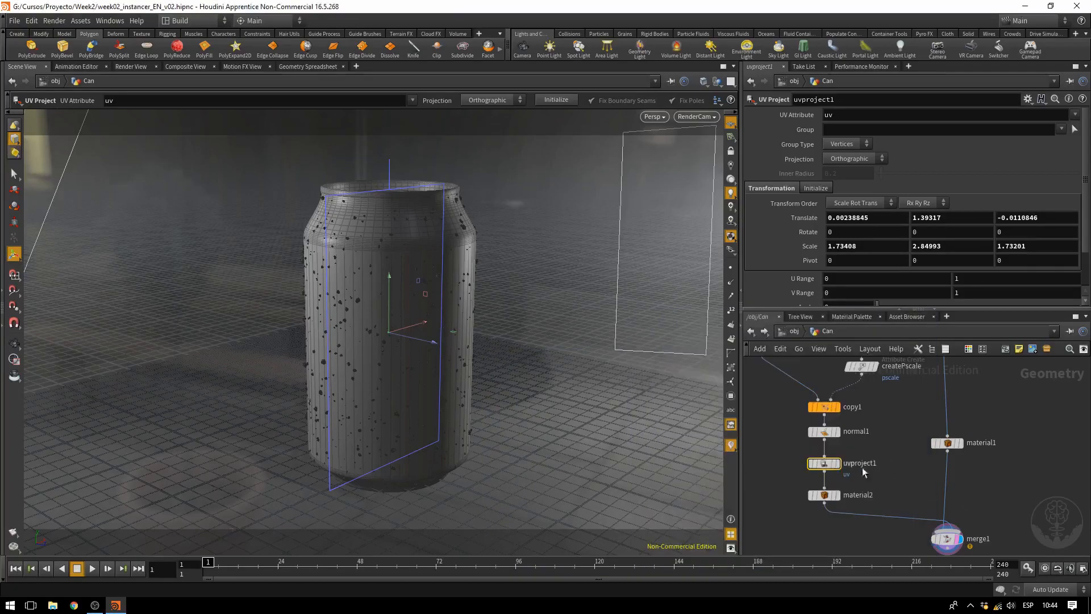
click(826, 435)
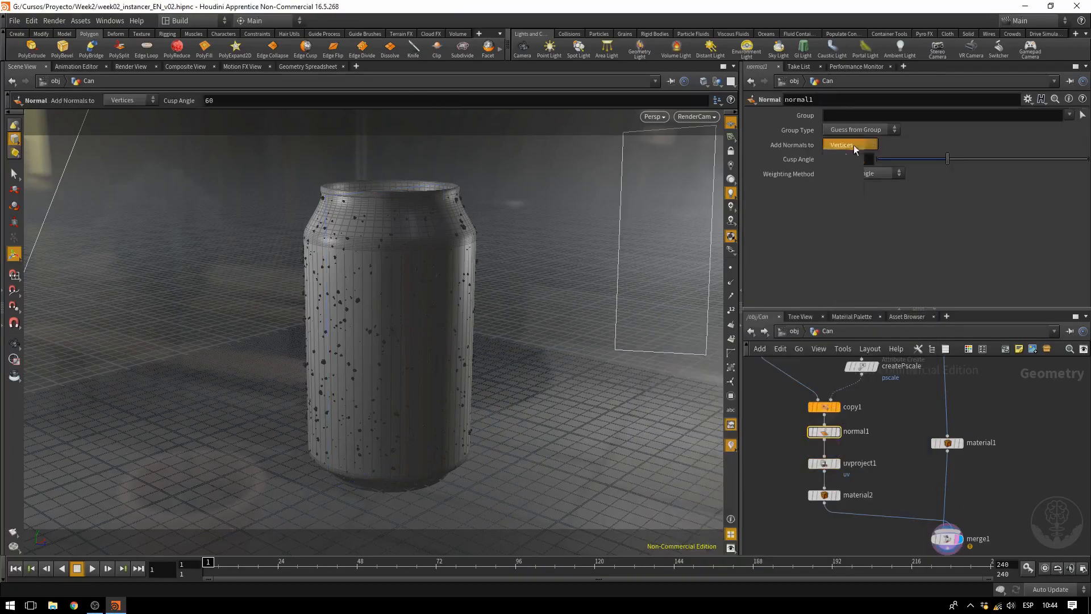
click(844, 143)
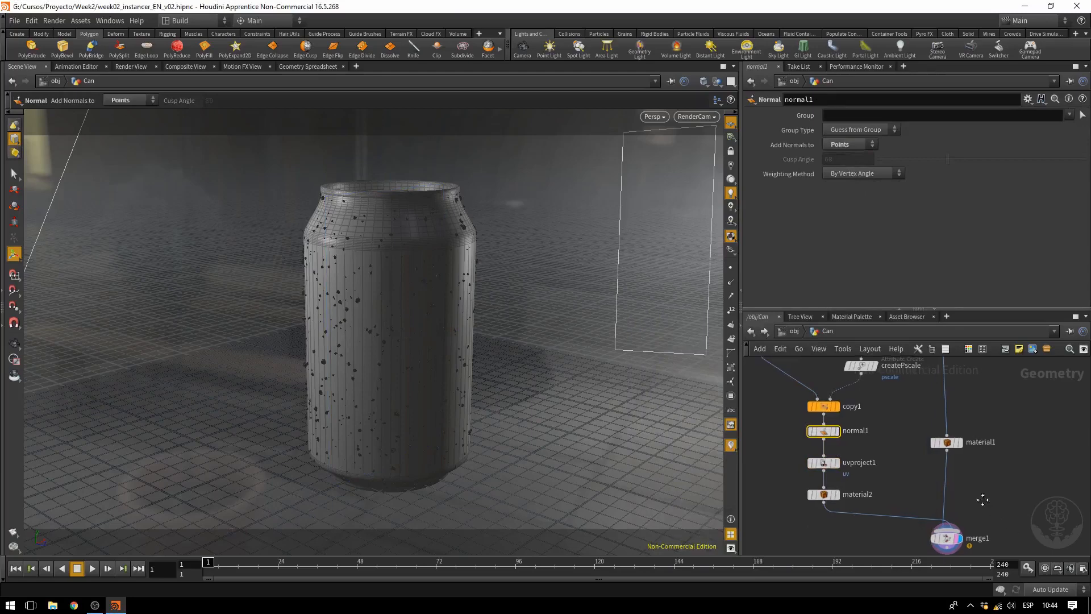
Step: Check the node information of merge1, and assign the /mat/Label material to the material1 node
middle_drag(983, 499, 976, 486)
middle_click(939, 526)
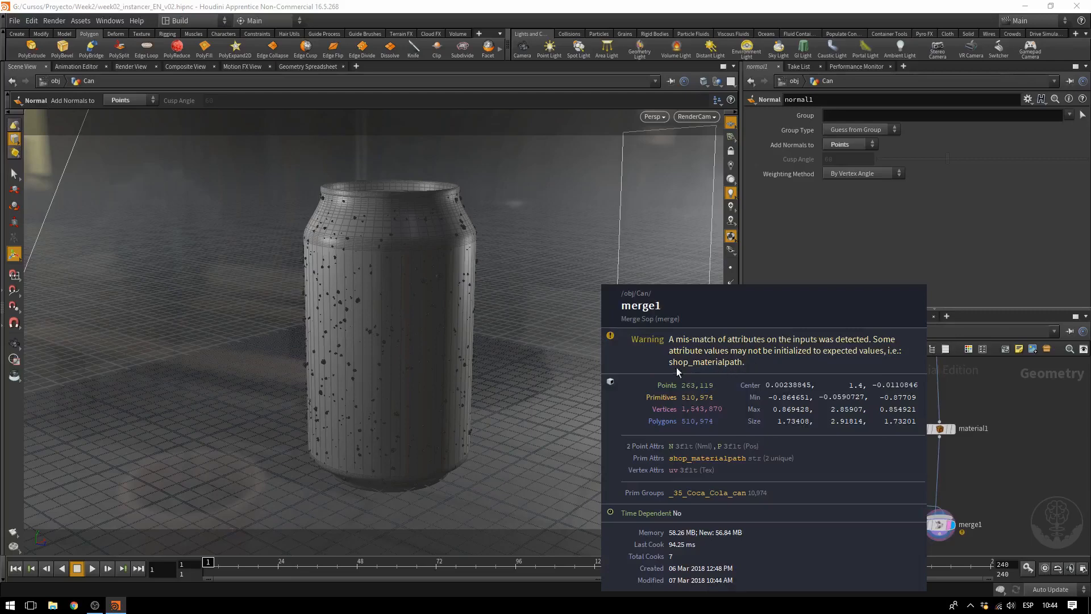
click(939, 429)
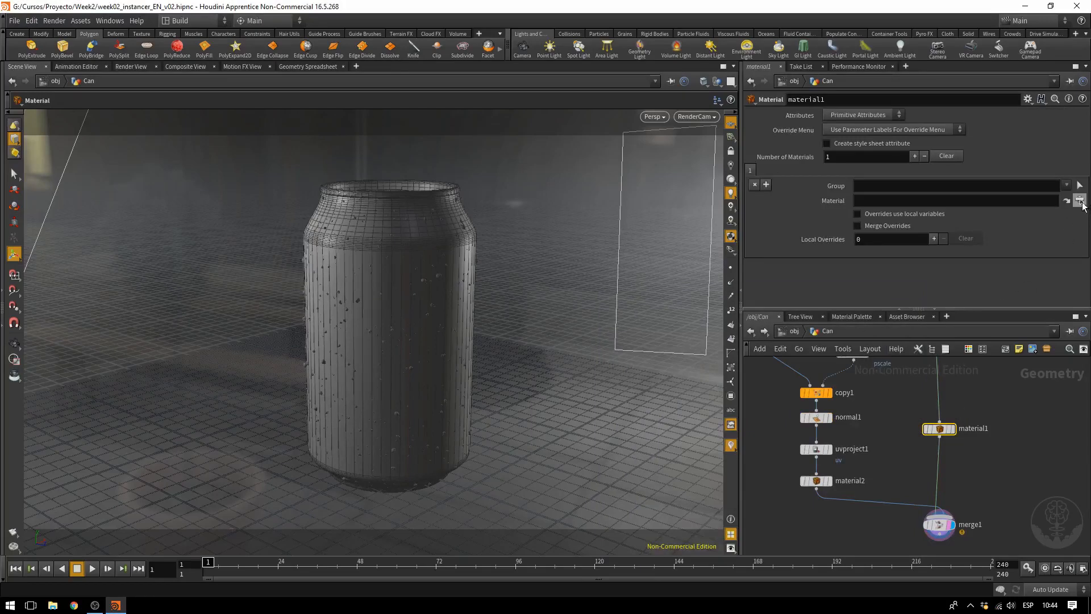
click(1080, 200)
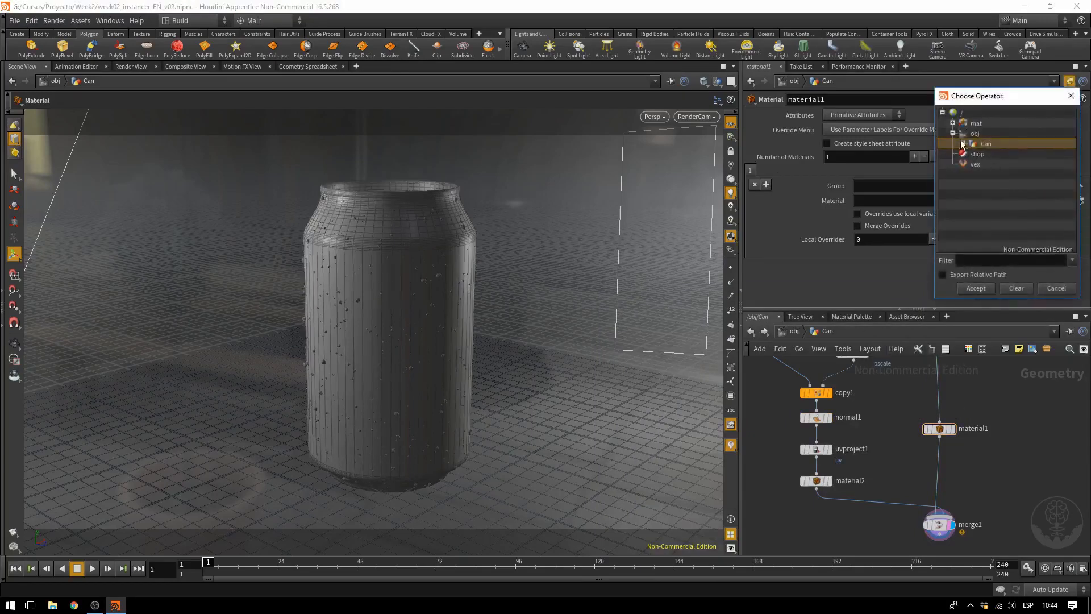
click(953, 123)
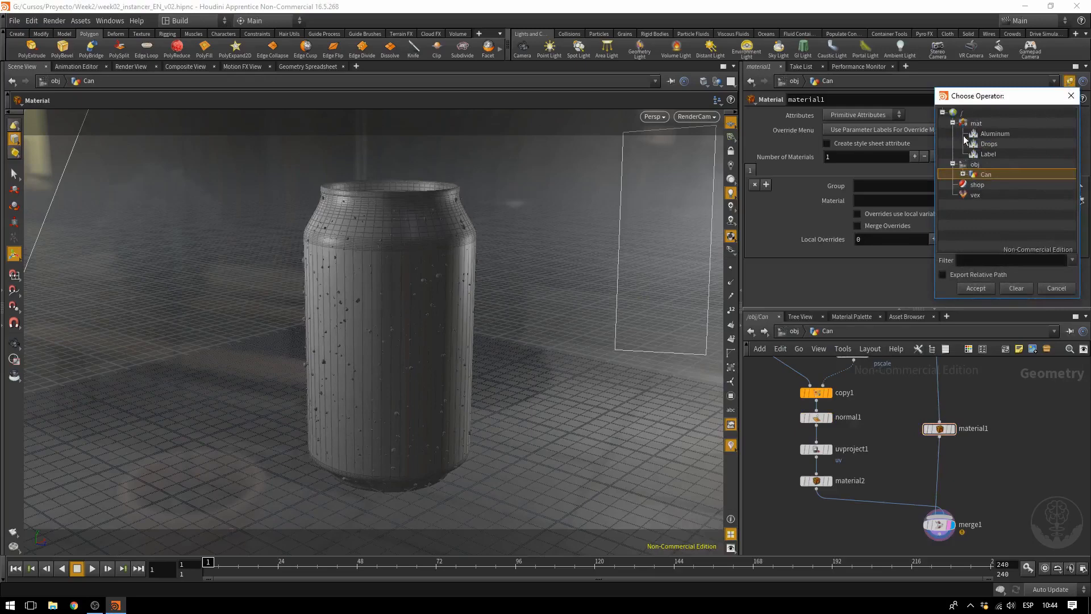
click(990, 154)
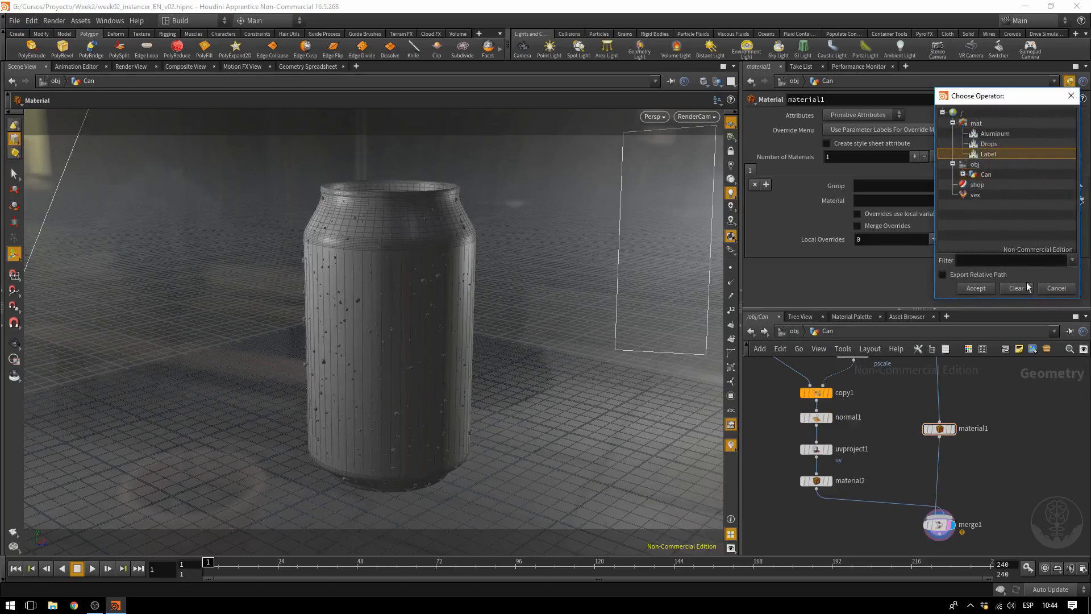
click(975, 288)
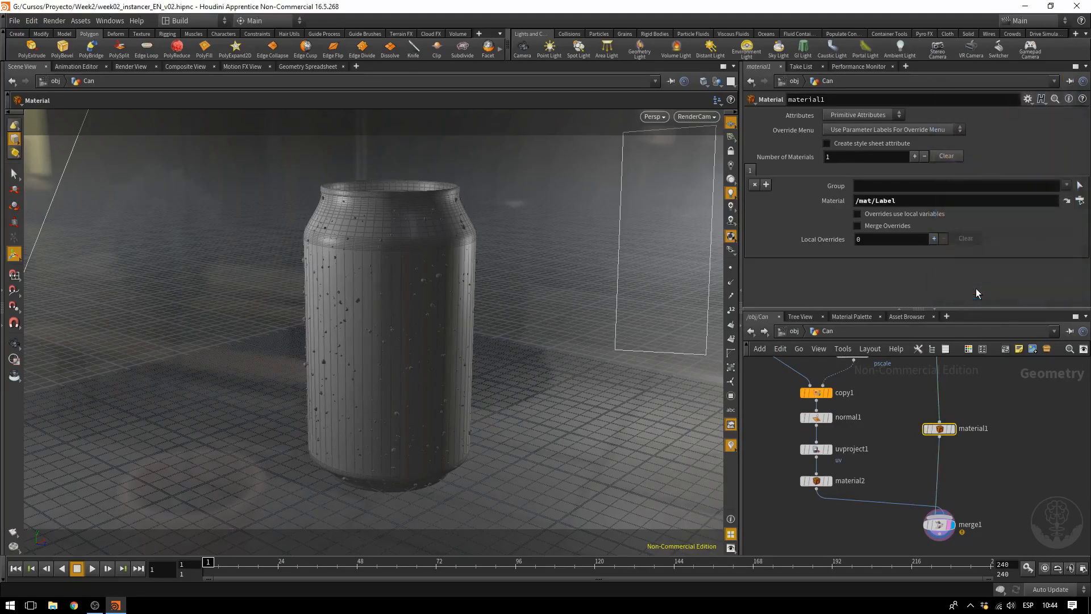
Step: Assign the /mat/Drops material to the material2 node
click(817, 482)
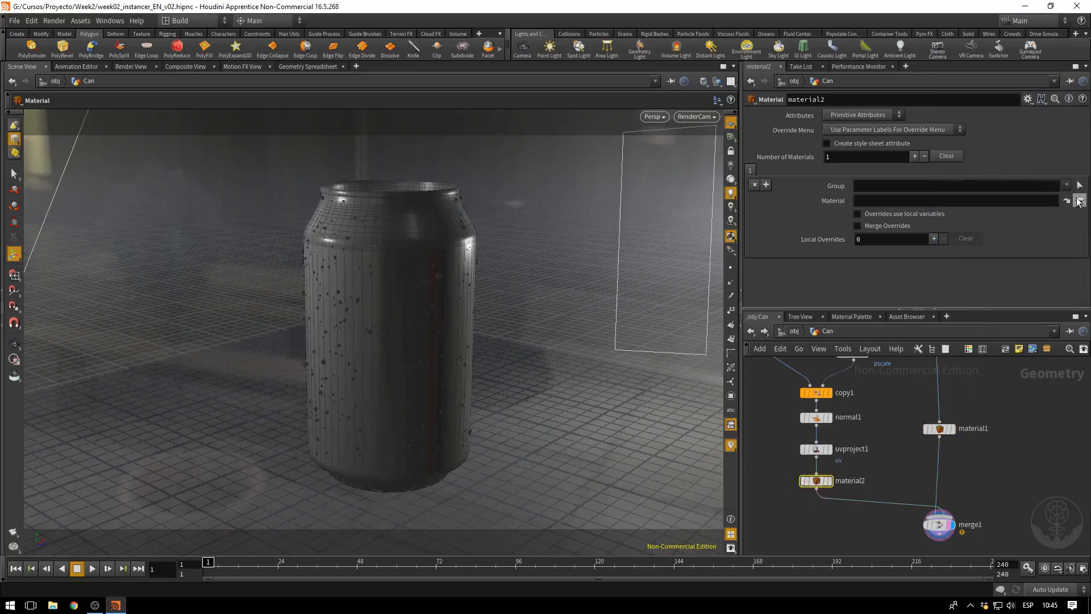
click(1079, 202)
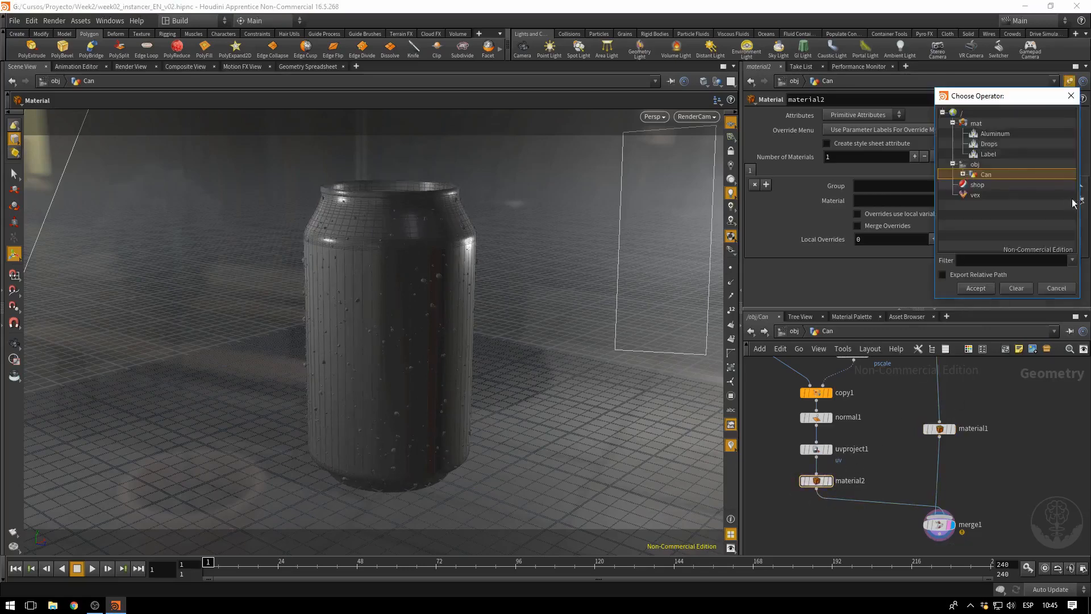
click(989, 146)
click(975, 290)
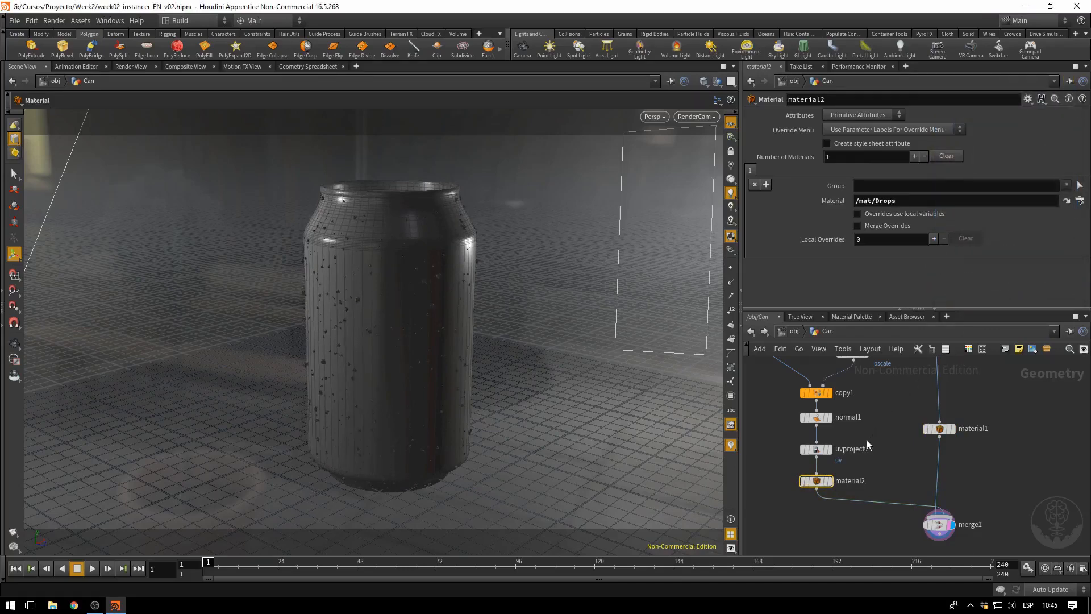
Step: Rename the normal1 node as CreateNormal and the uvproject1 node as CreateUvs
double_click(848, 418)
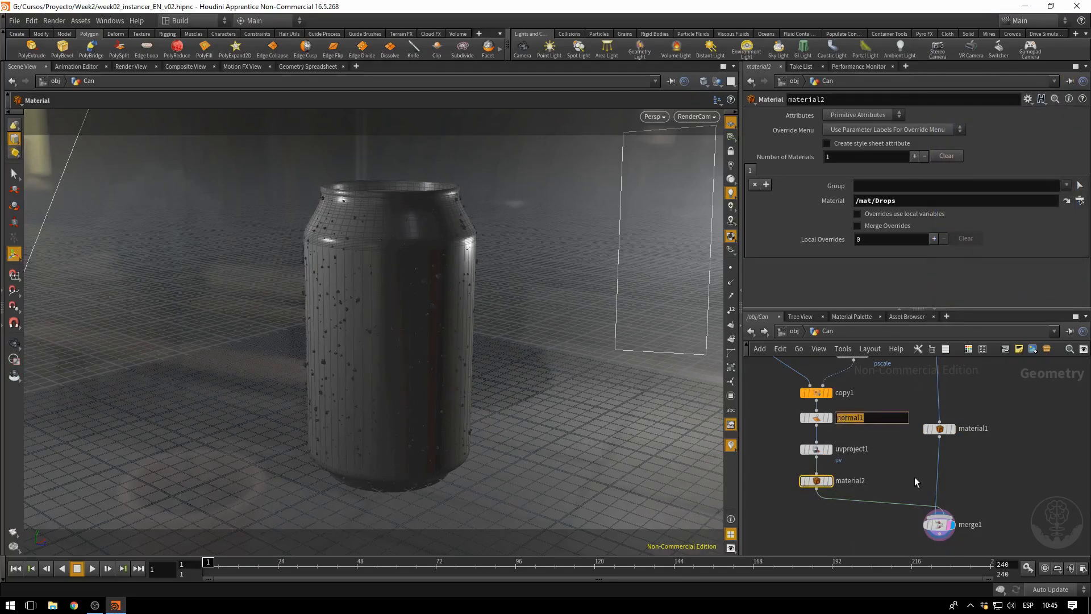
text(CreateNormal)
key(Return)
double_click(850, 448)
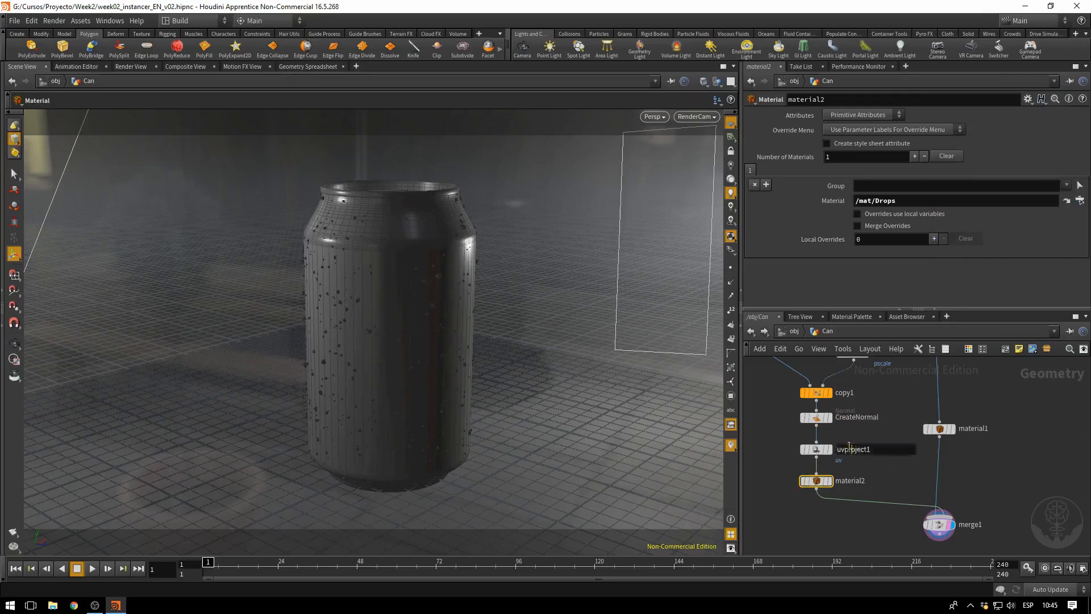
text(CreateUvs)
key(Return)
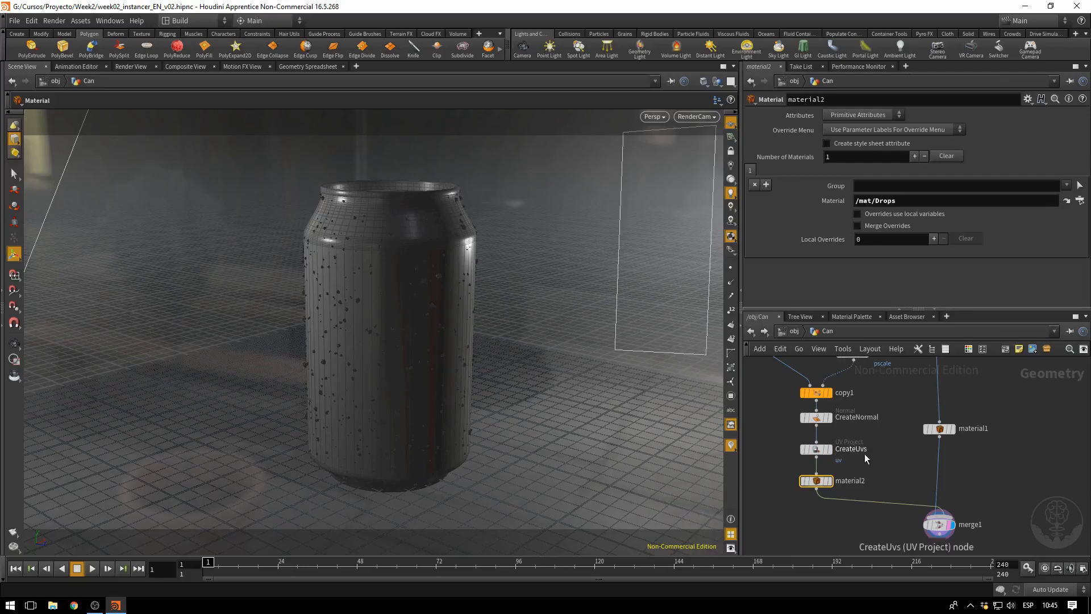
Step: Rename the material2 node as DropShader and the material1 node as LabelShader
double_click(855, 481)
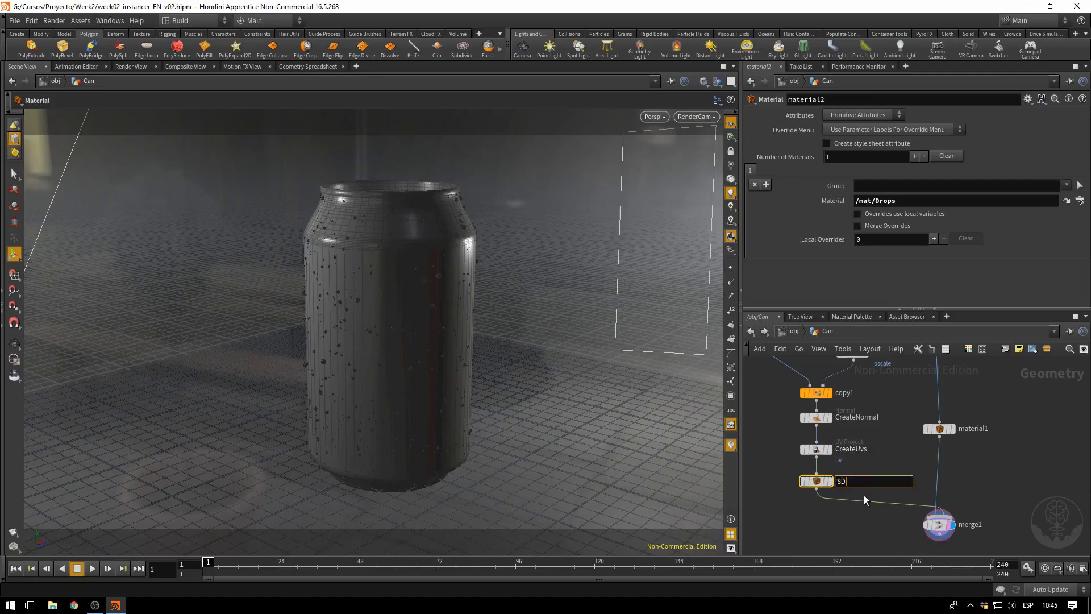
text(DropShader)
key(Return)
double_click(983, 430)
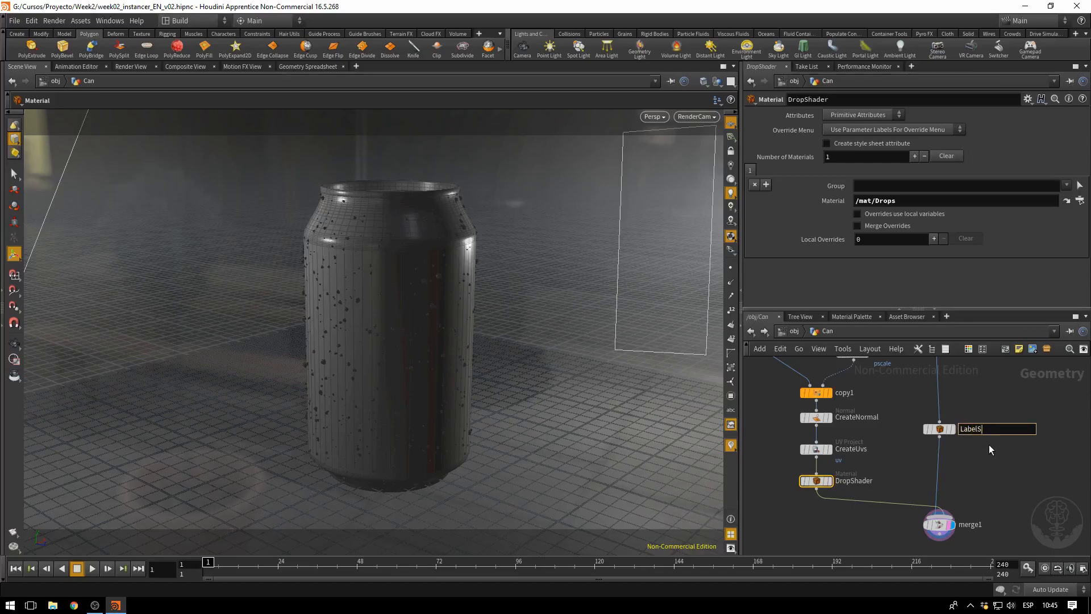
text(LabelShader)
key(Return)
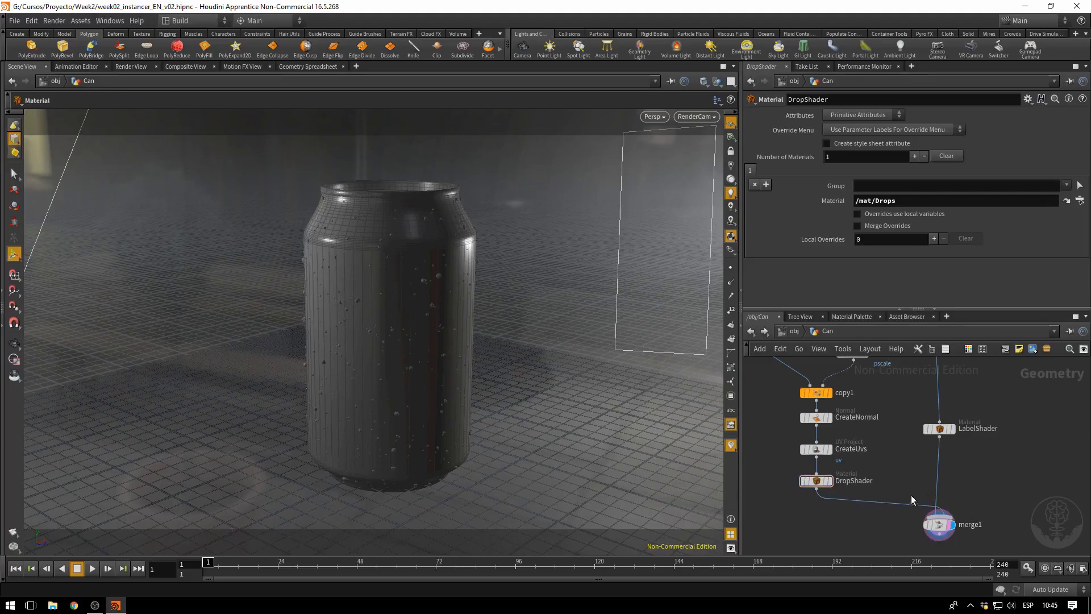
Step: Go to the Label shader referenced by LabelShader and set its surface Metallic value to 1
click(941, 430)
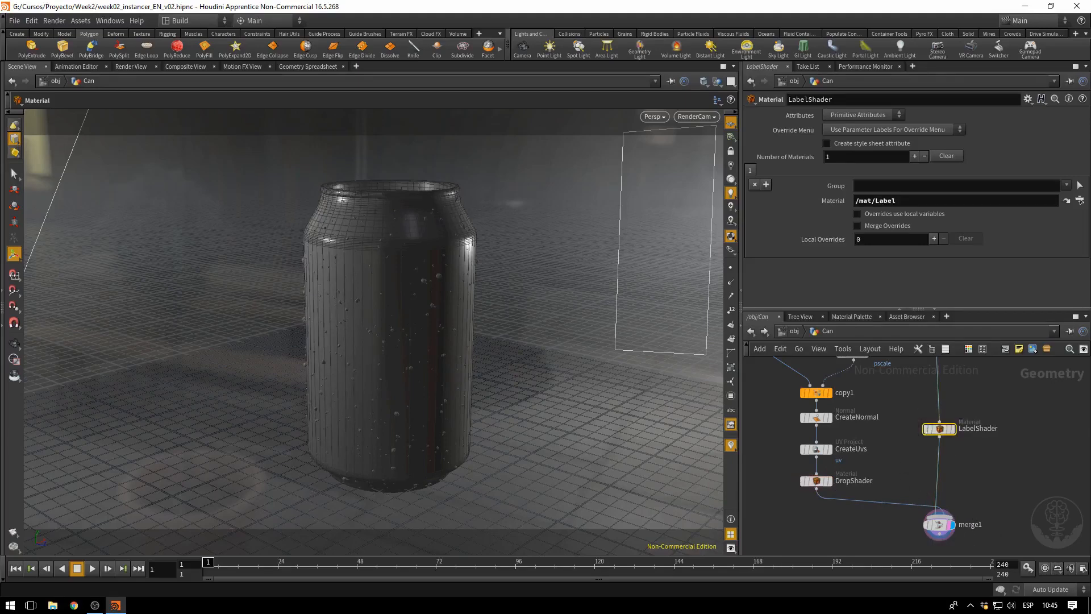
click(1066, 202)
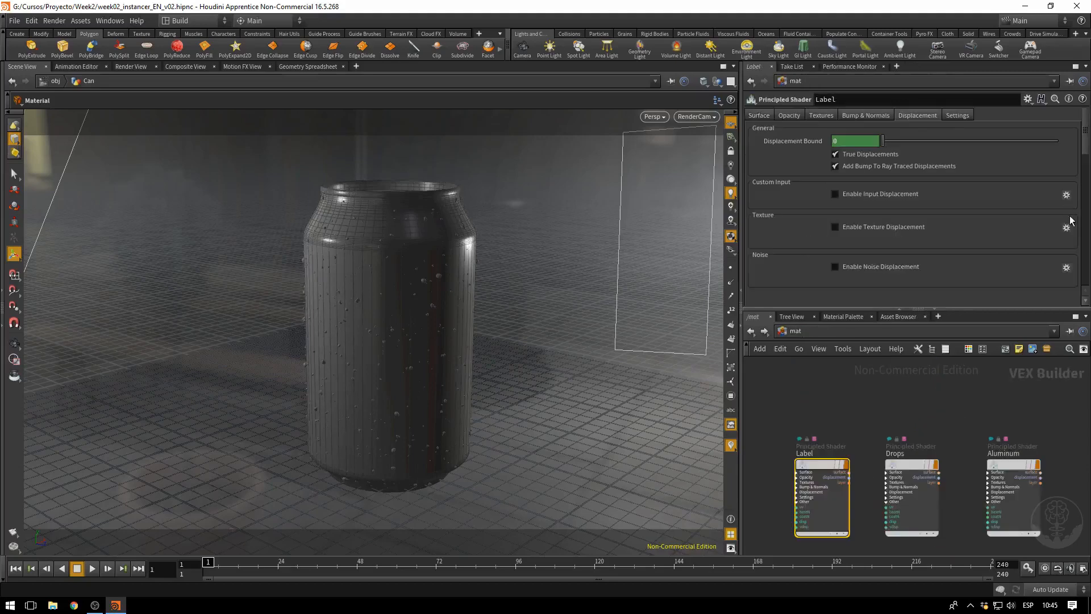
click(762, 116)
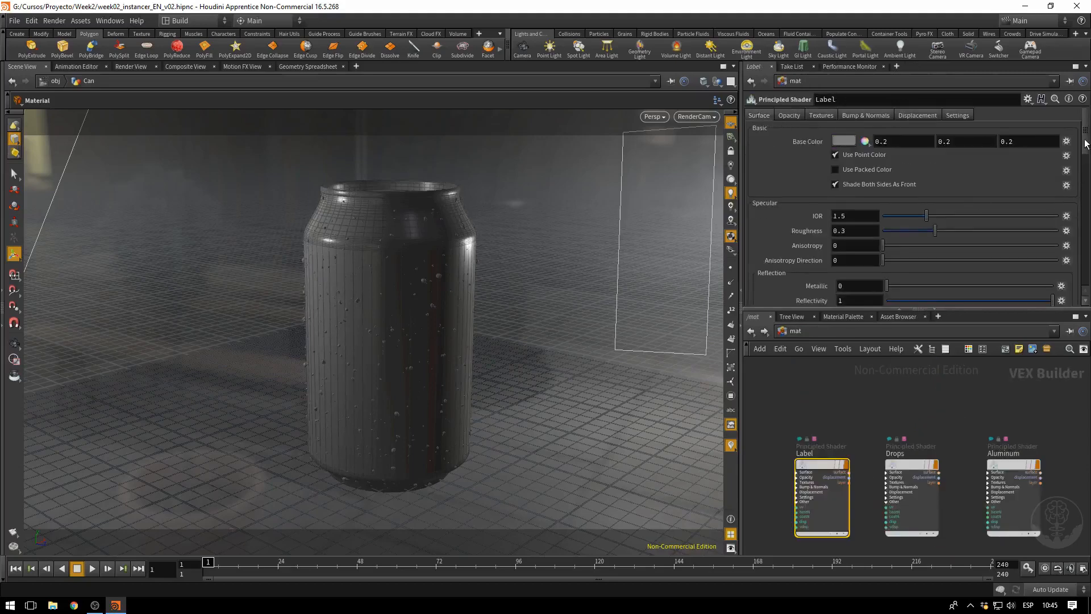
scroll(1086, 147, down, 1)
scroll(1086, 147, down, 4)
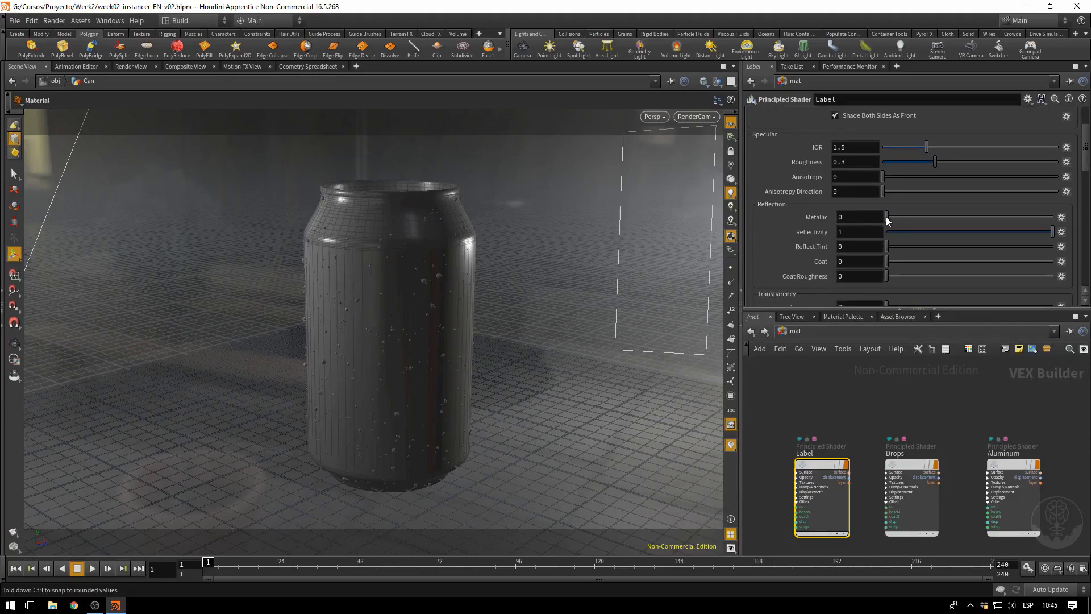
drag(888, 221, 1090, 233)
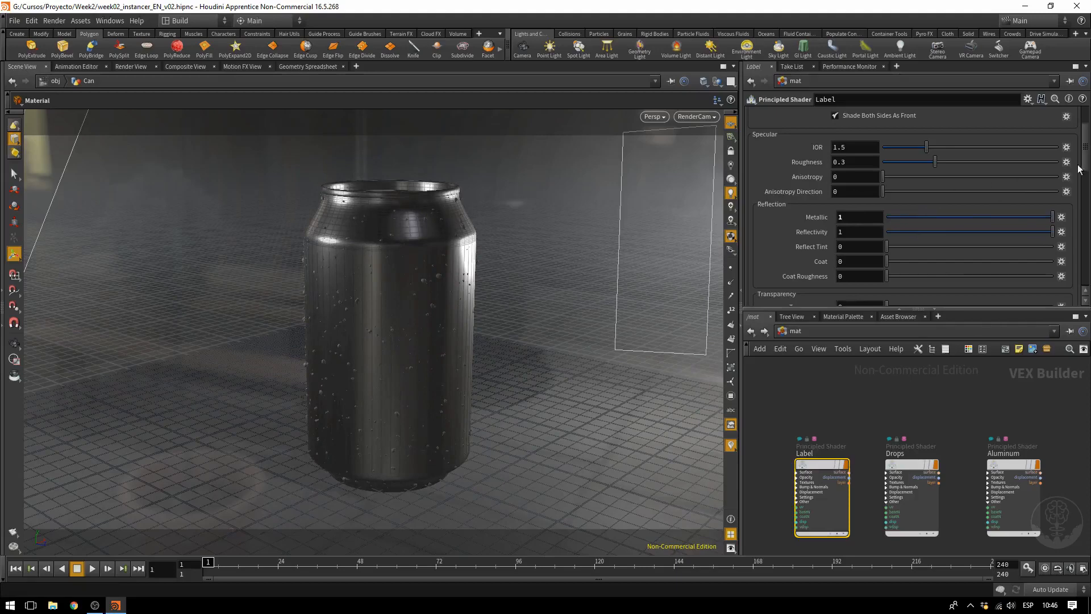
drag(1084, 169, 1085, 137)
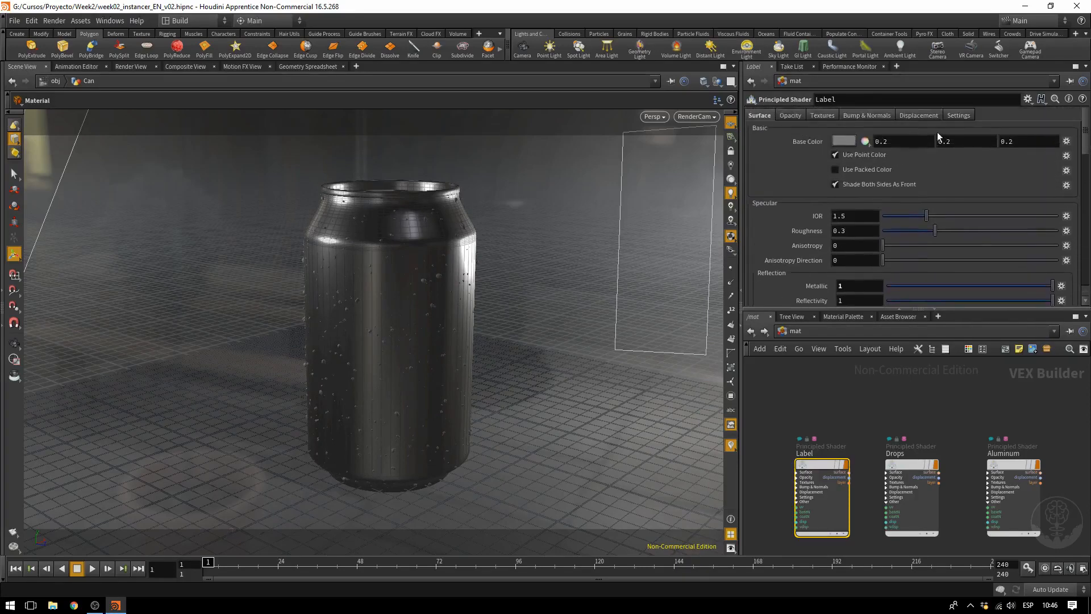
Step: Enable the Label shader's Base Color texture and load mpm_vol.09_p35_can_red_diff.JPG from $HIP/tex/
click(822, 115)
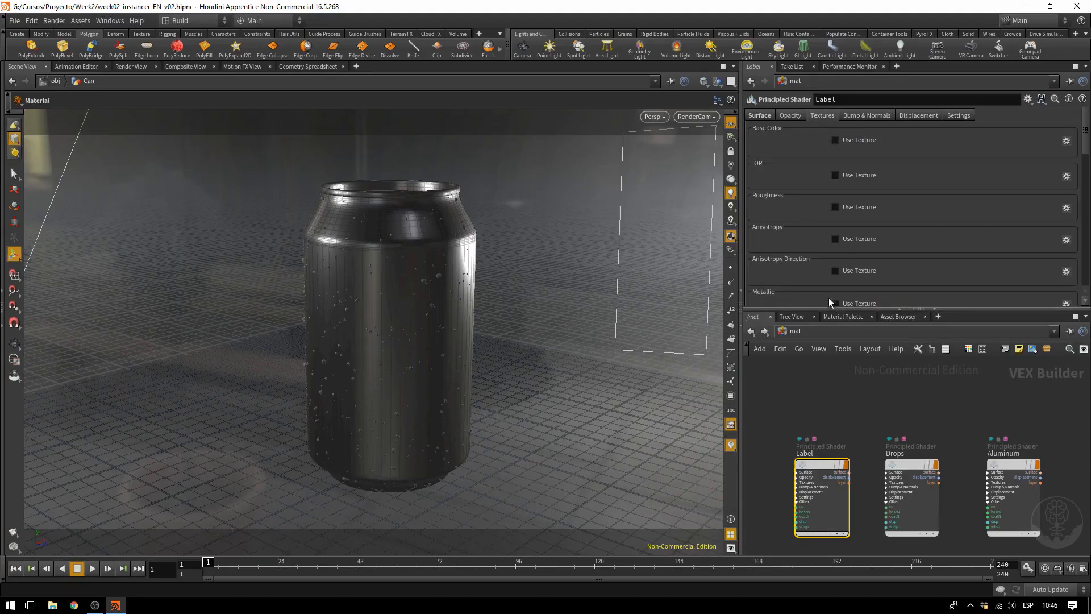
click(834, 140)
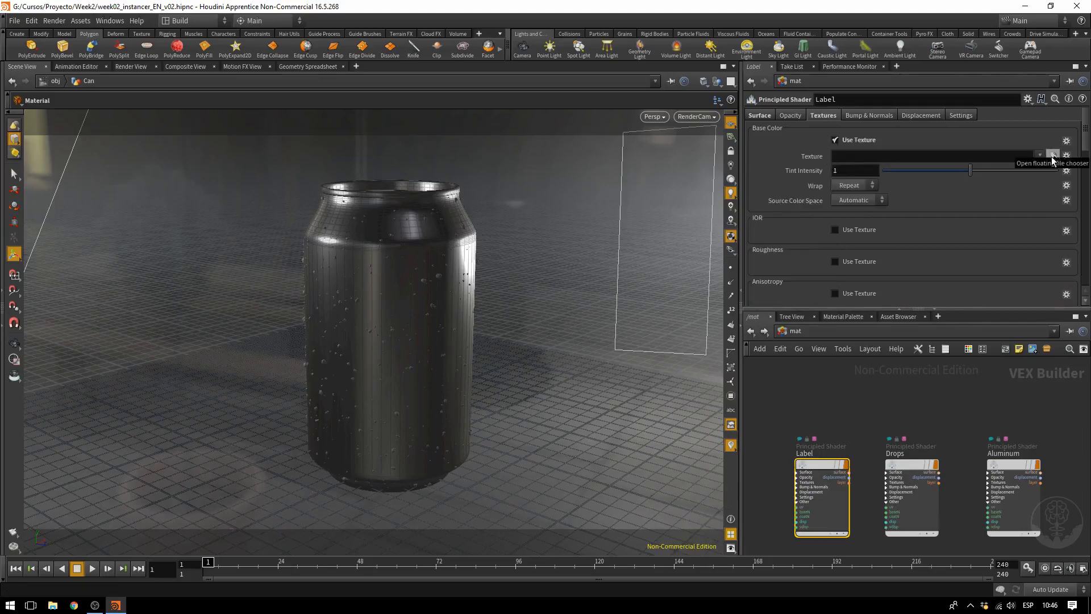
click(1052, 155)
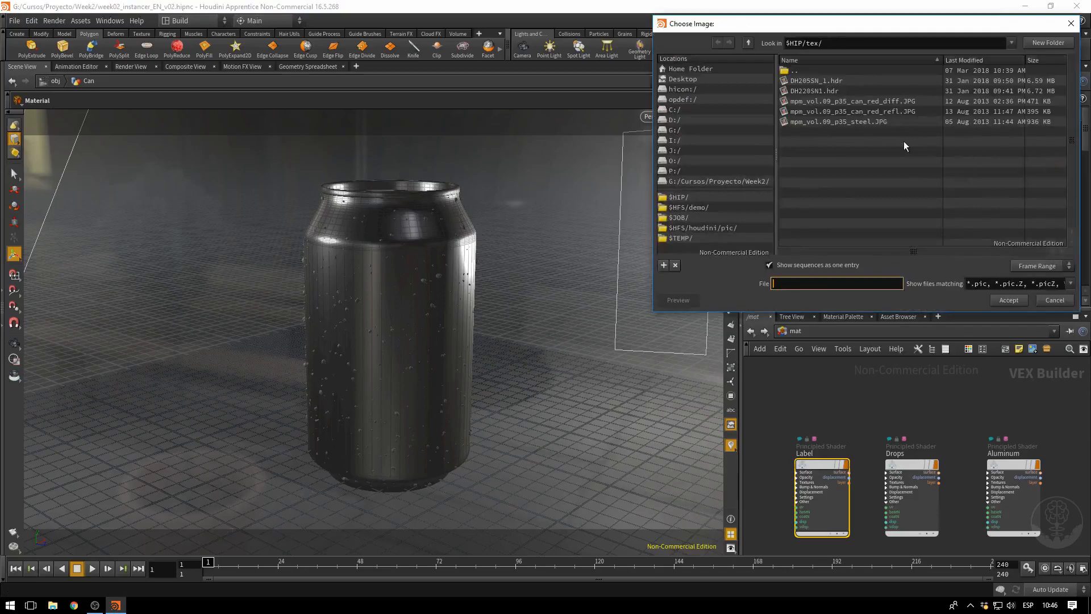
click(891, 102)
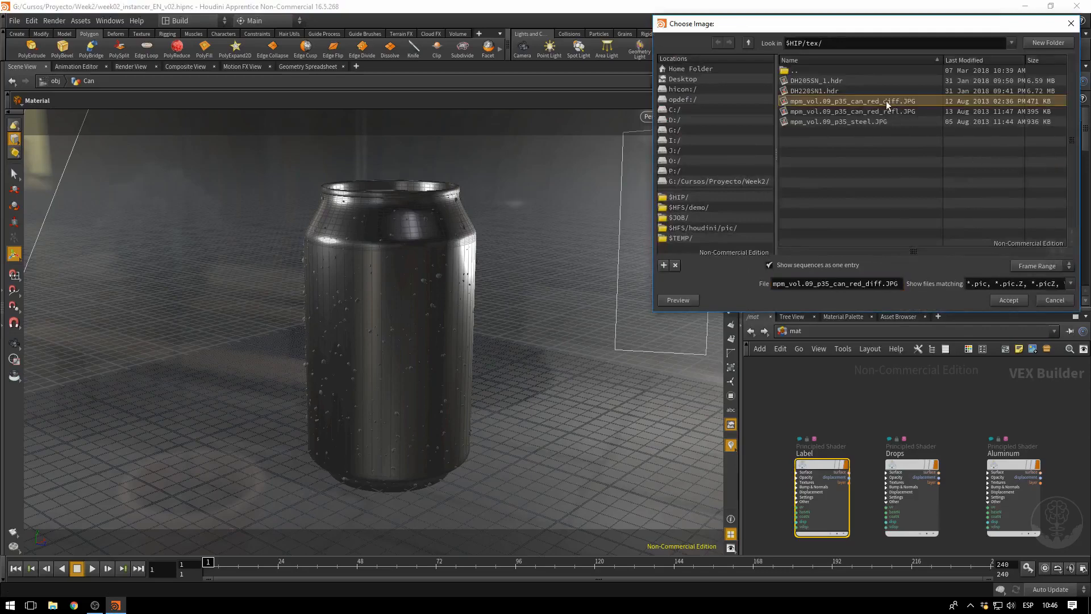
click(1010, 299)
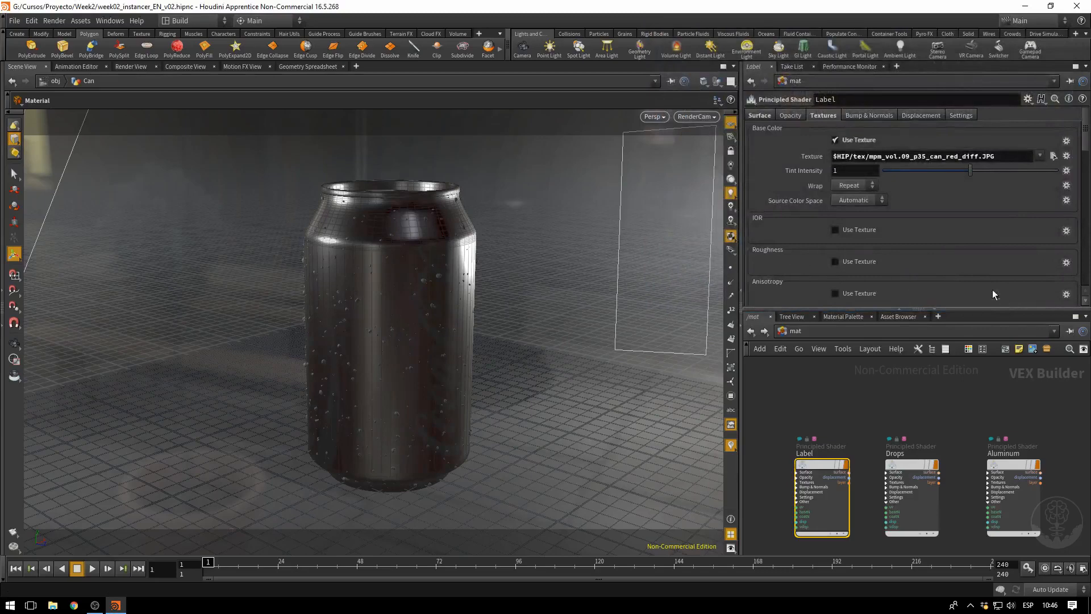
Step: Enable the Label shader's Metallic texture and load mpm_vol.09_p35_can_red_refl.JPG from $HIP/tex/
scroll(853, 270, down, 3)
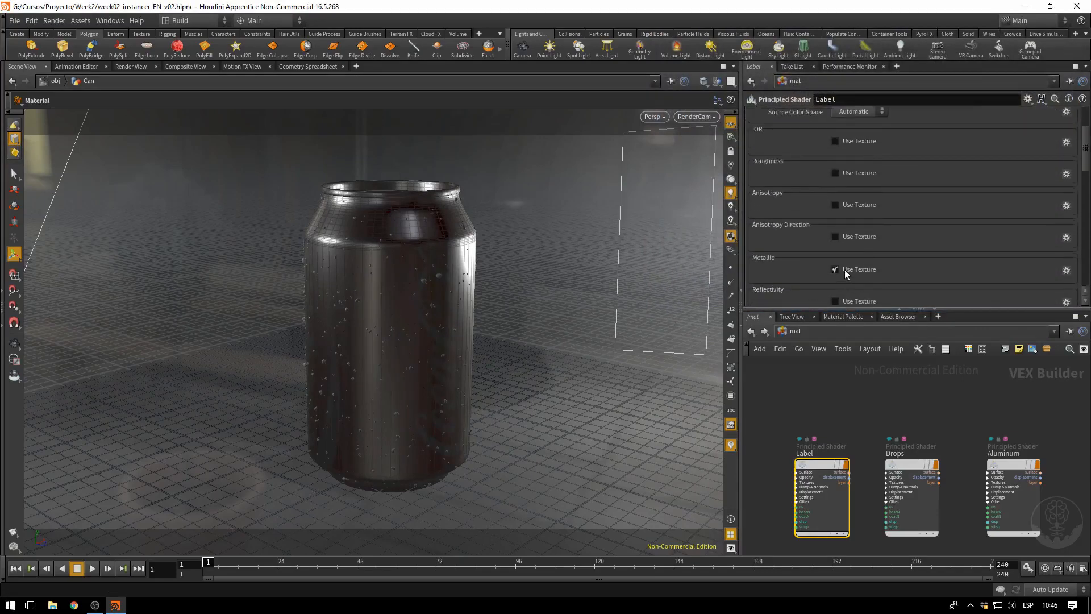
click(845, 270)
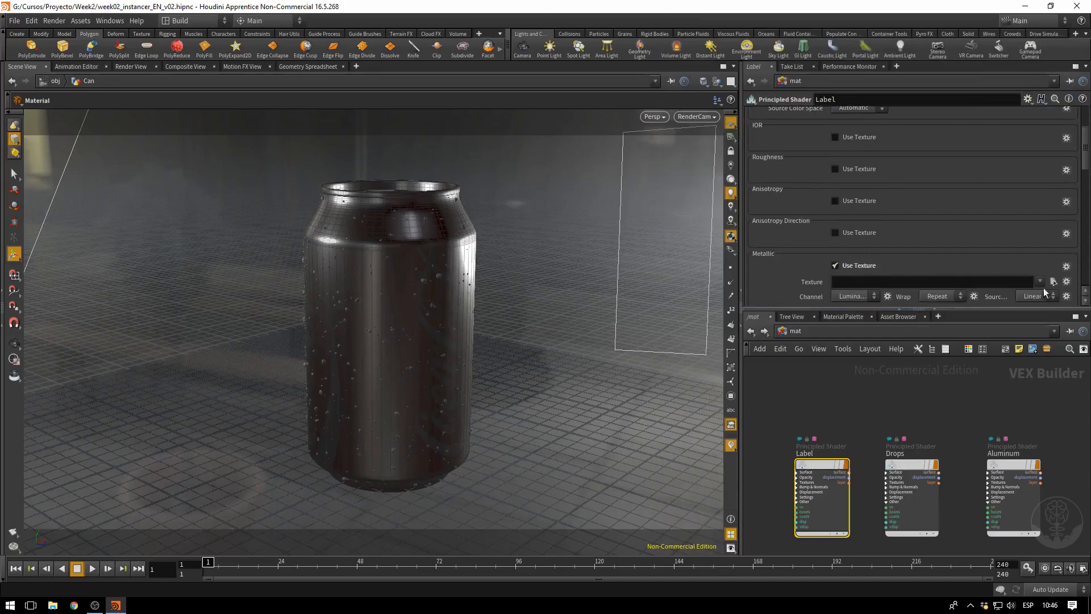
click(1053, 281)
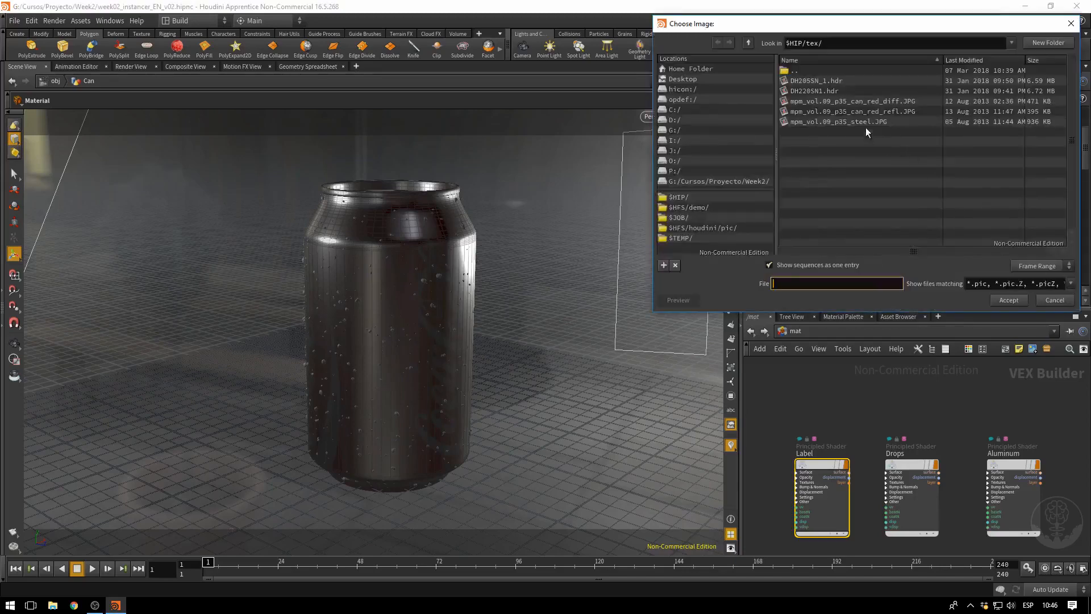
click(873, 114)
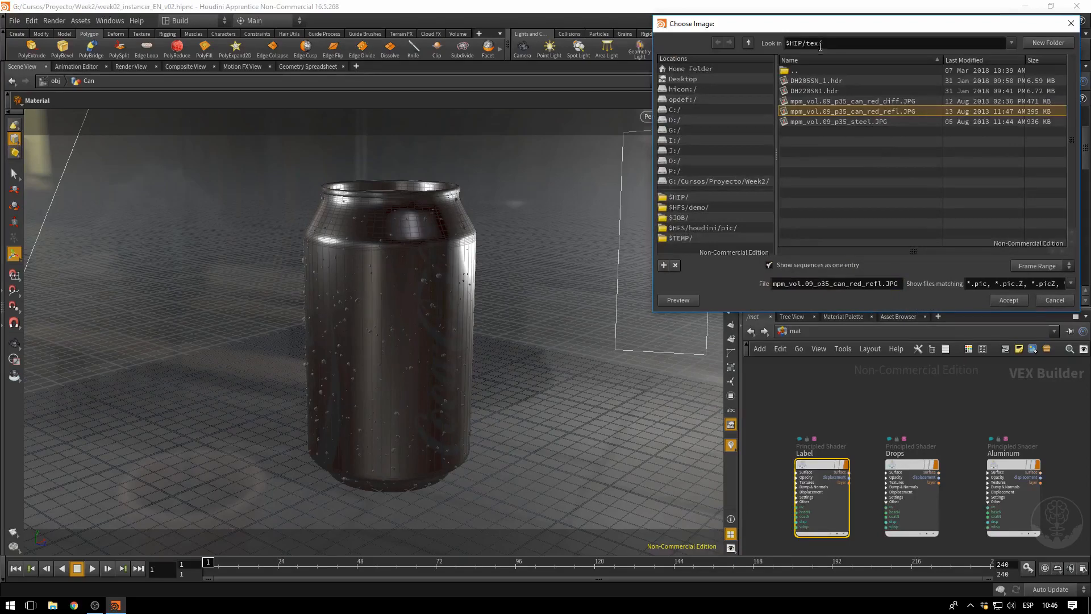
click(1018, 301)
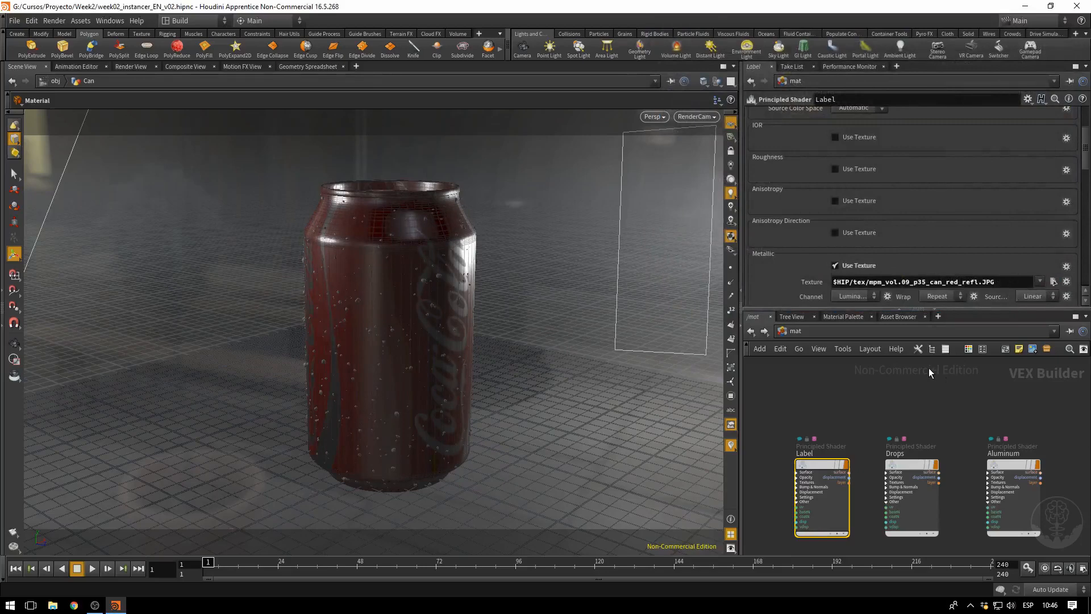
Step: Return to the Can network, display the LabelShader node, and render the RenderCam view with mantra_ipr
click(796, 332)
click(814, 383)
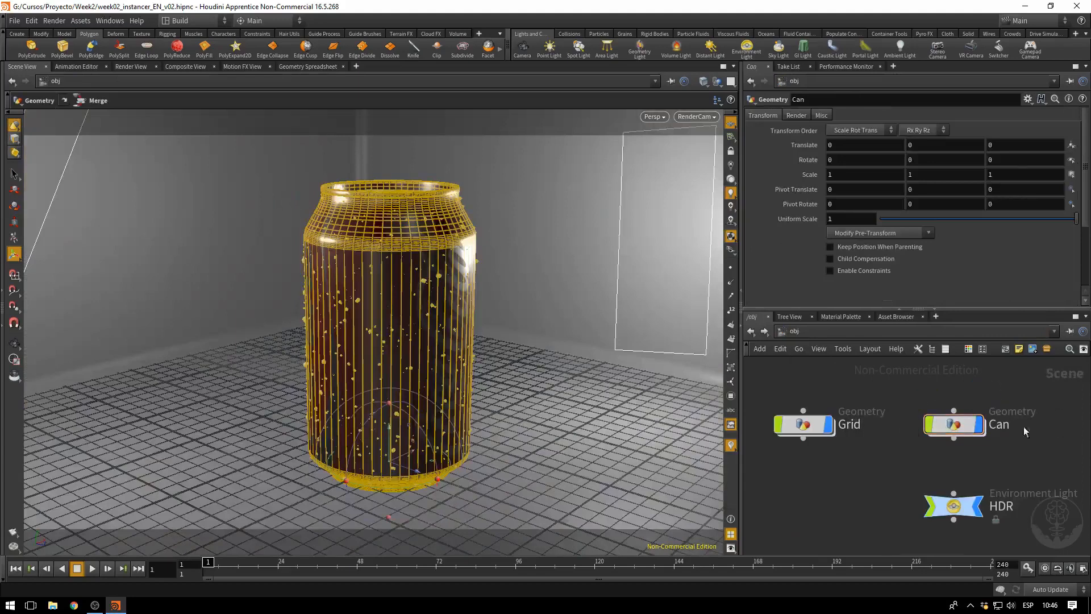
double_click(954, 424)
mouse_move(949, 423)
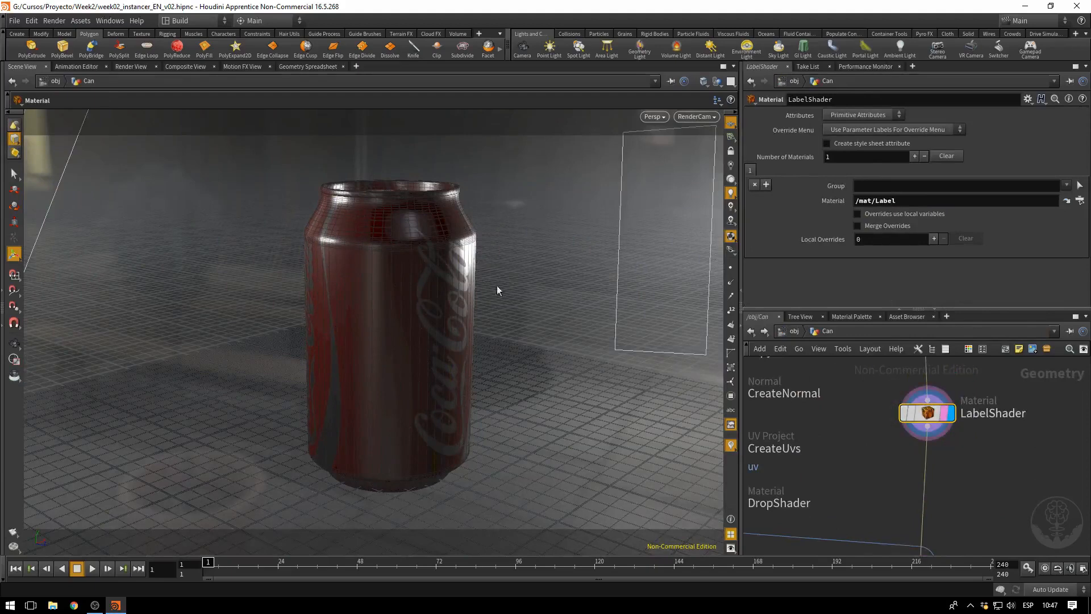
click(129, 66)
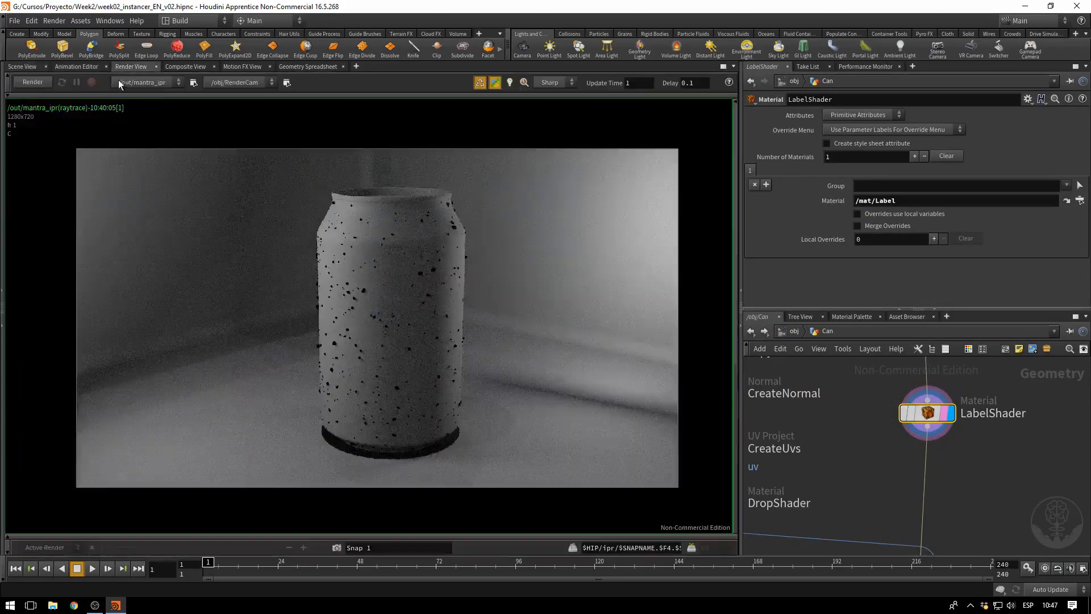
click(36, 83)
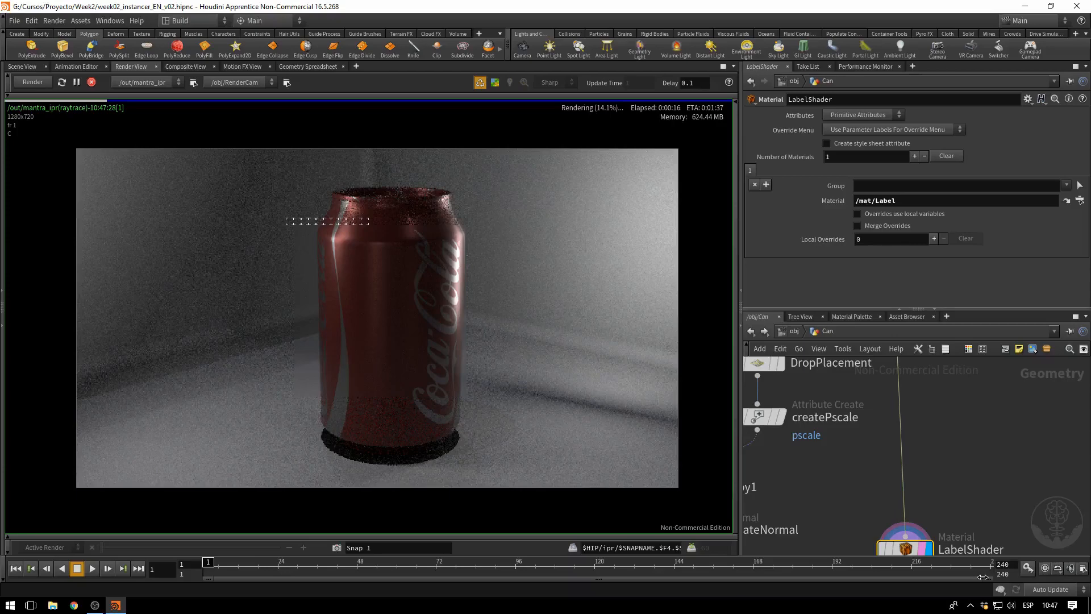
Step: Stop the running mantra_ipr render and save the scene file
click(91, 82)
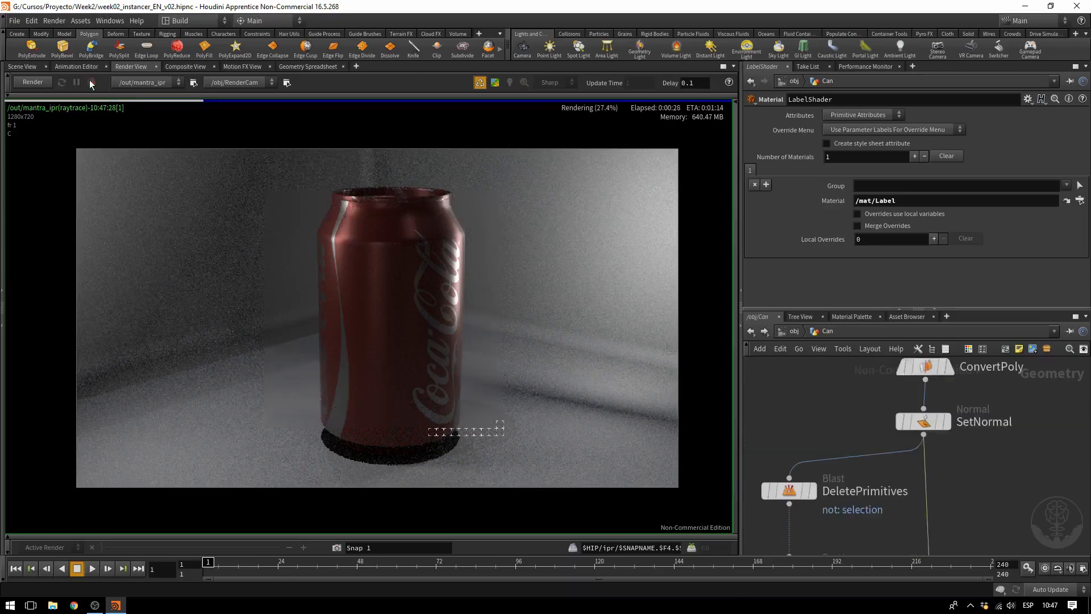
click(14, 20)
click(19, 76)
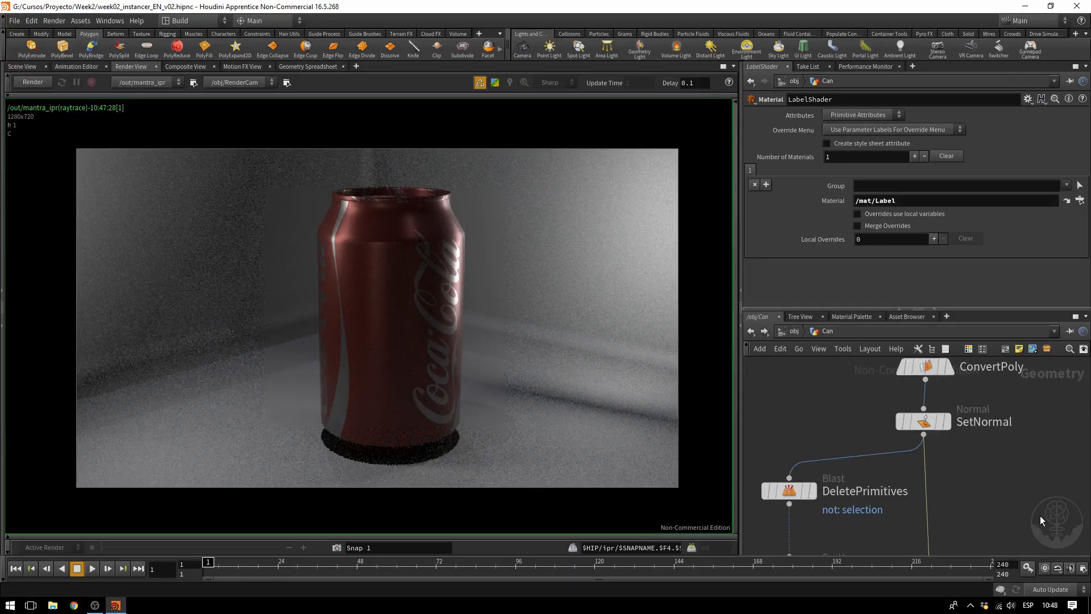
Step: Display the SetNormal node and frame the can in the Scene View's front view
middle_drag(1040, 516, 1007, 507)
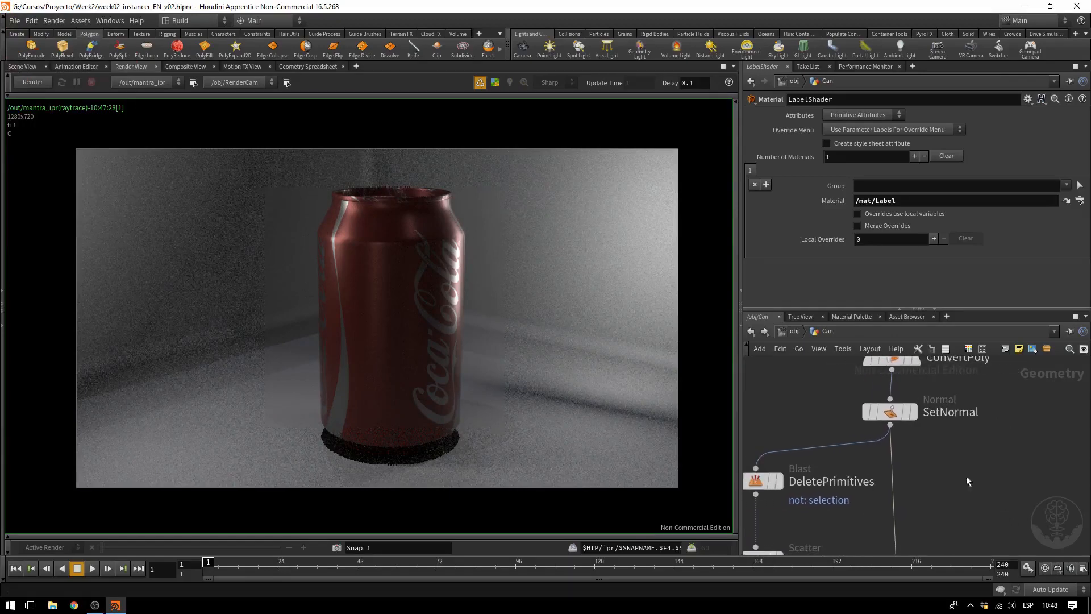
click(890, 414)
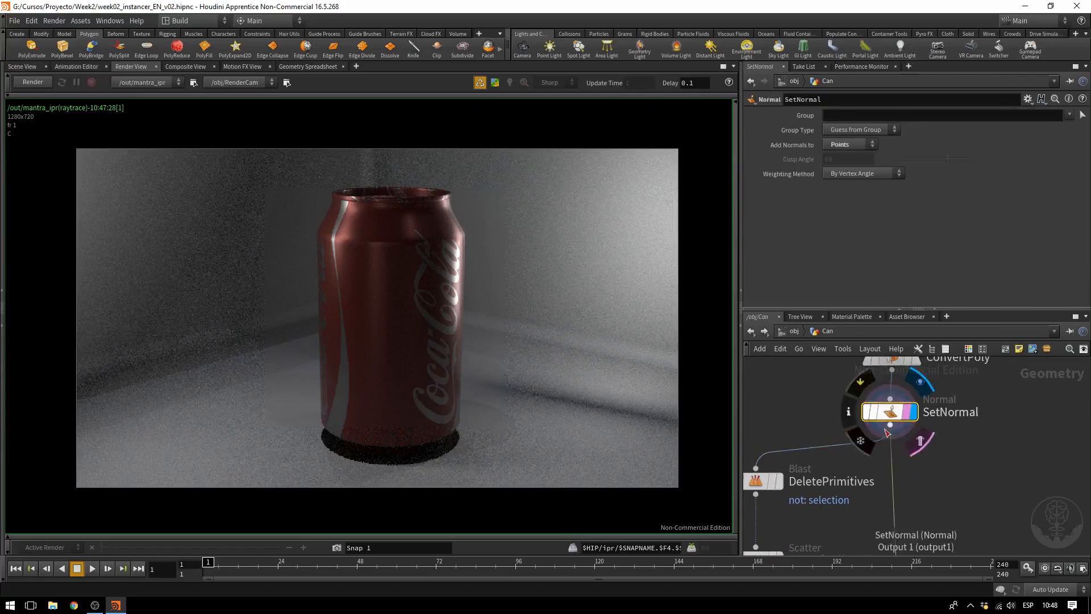
click(17, 67)
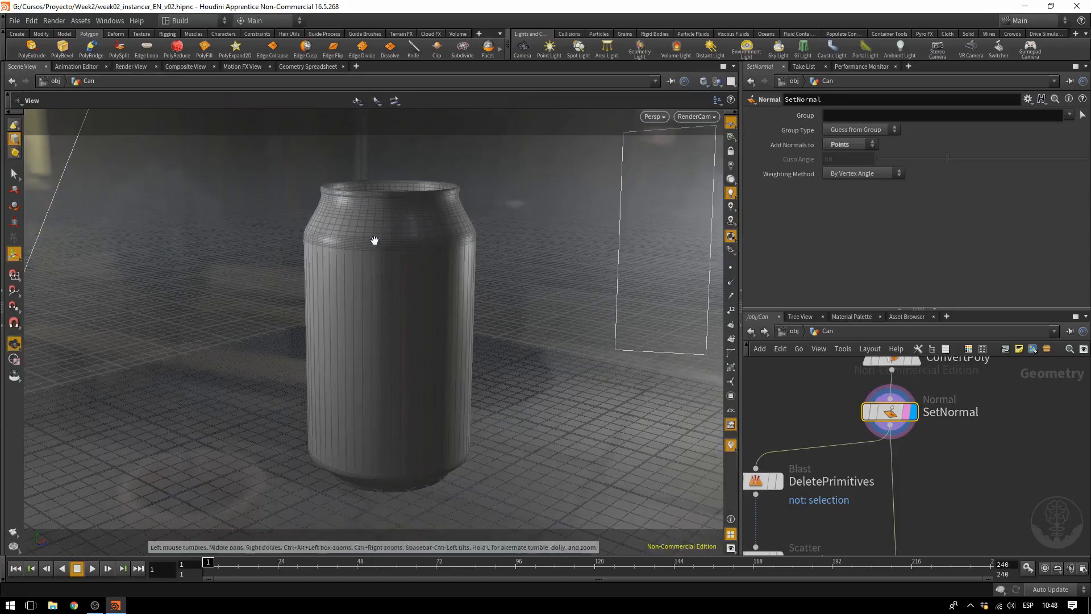
key(space+3)
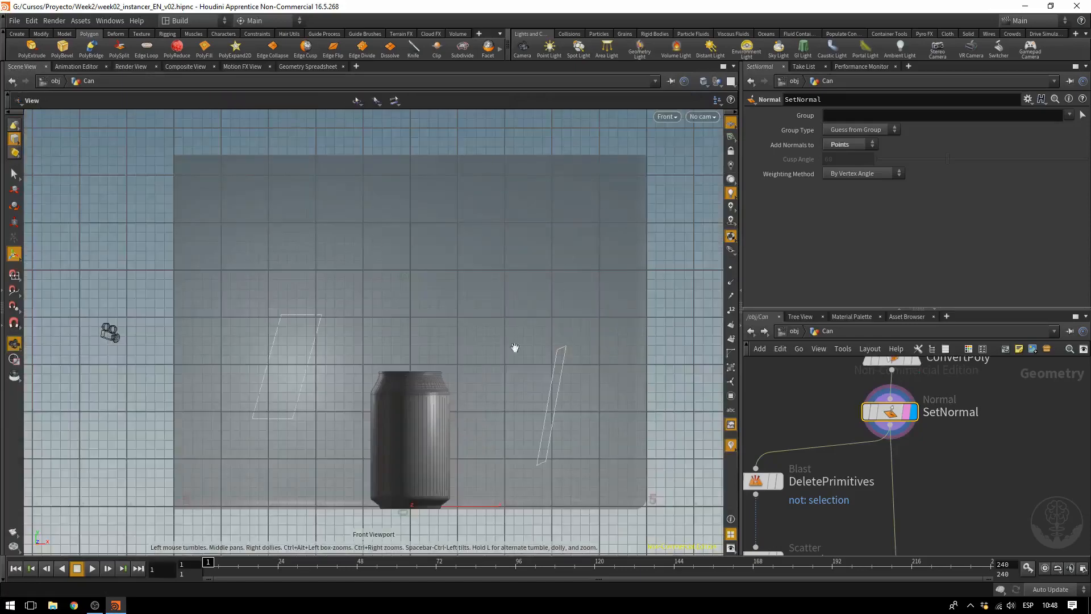
middle_drag(453, 411, 456, 283)
right_drag(472, 282, 835, 382)
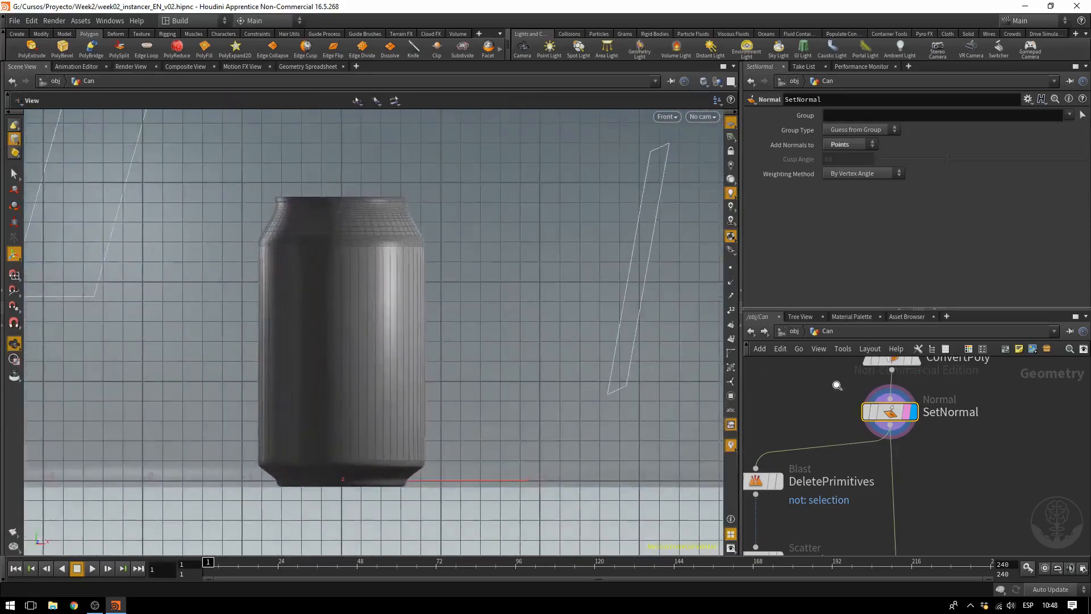
middle_drag(453, 304, 528, 268)
right_drag(533, 271, 591, 336)
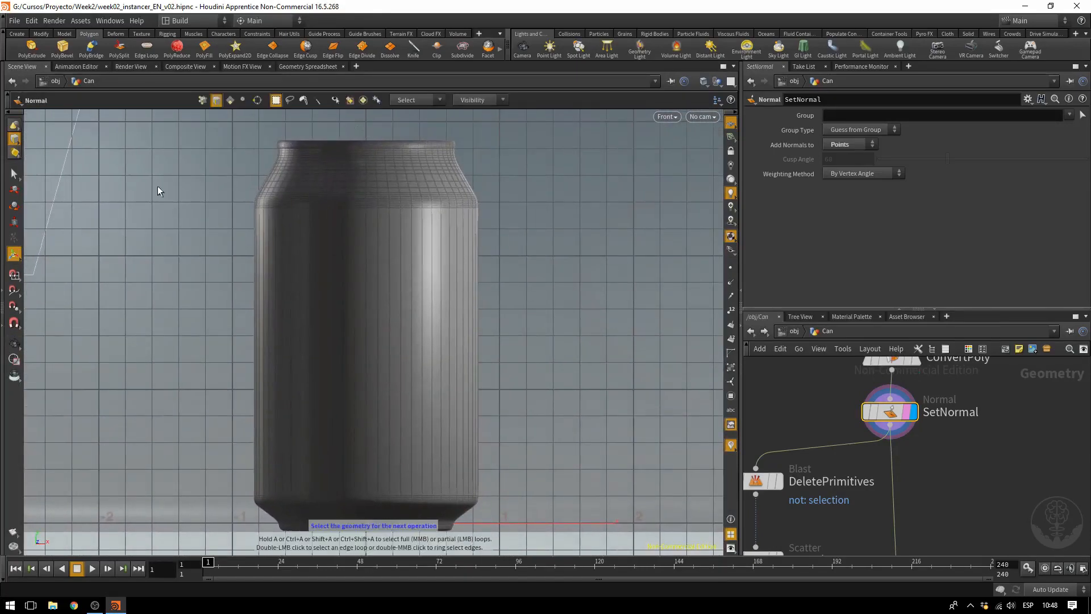
Step: Select the can body's primitives between the top rim and the tapered base and delete them with a Blast node after SetNormal
click(230, 101)
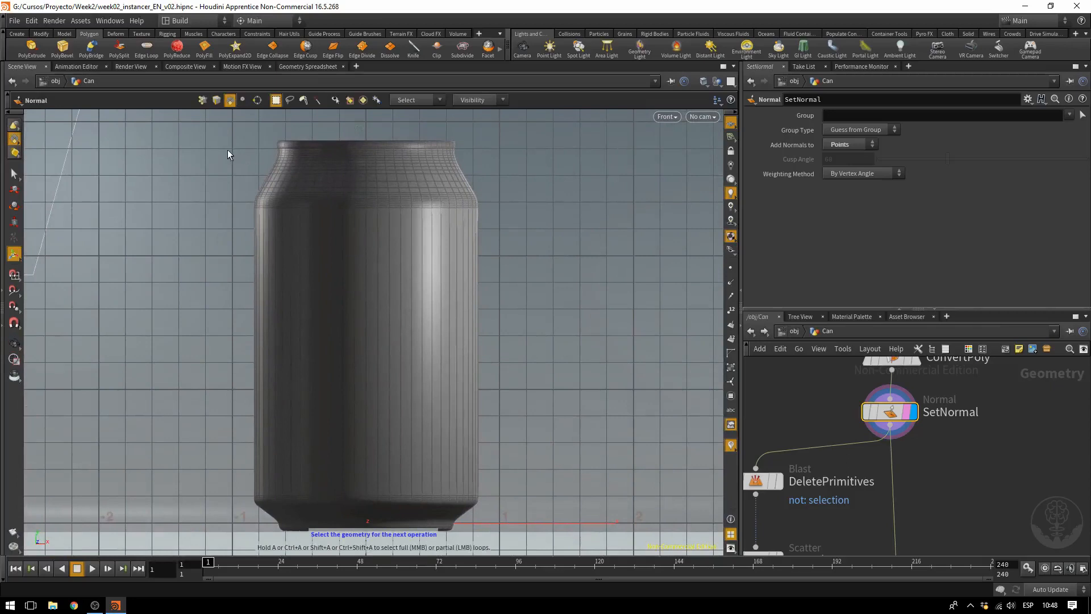
drag(228, 149, 564, 503)
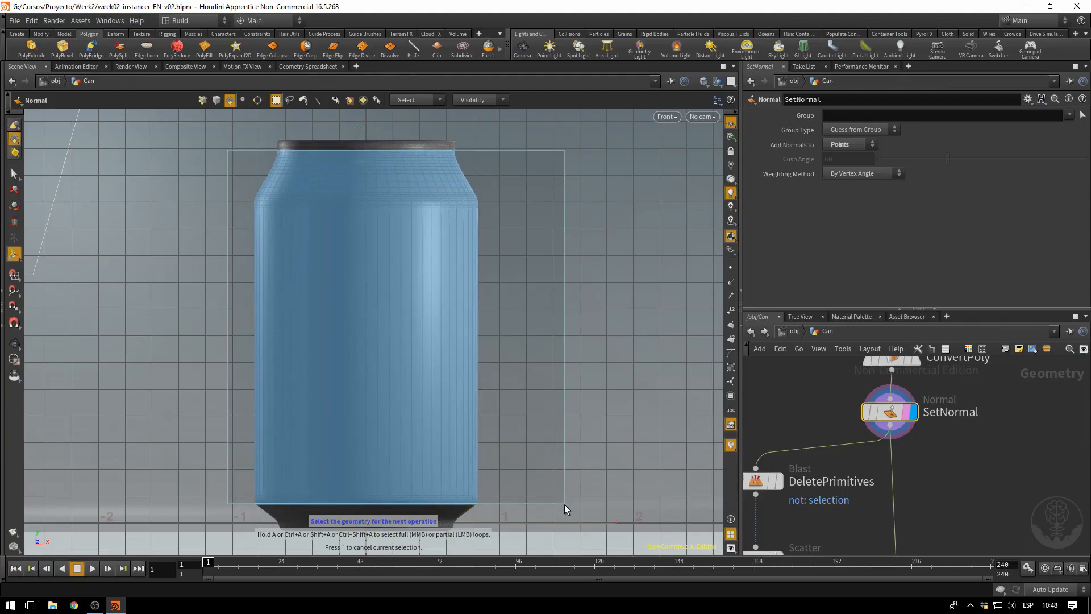
drag(565, 504, 565, 504)
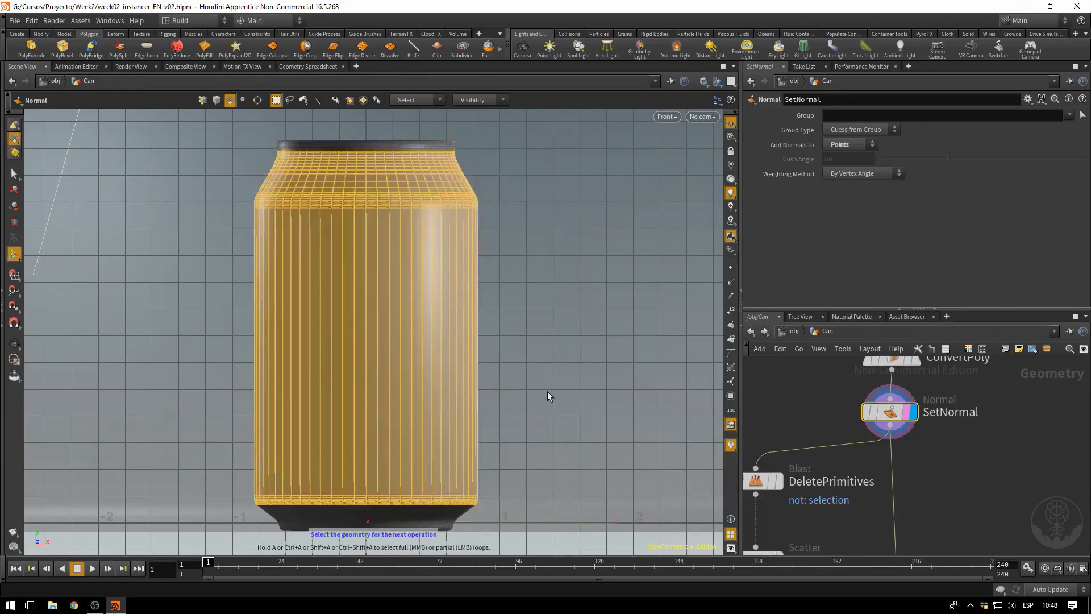
key(Delete)
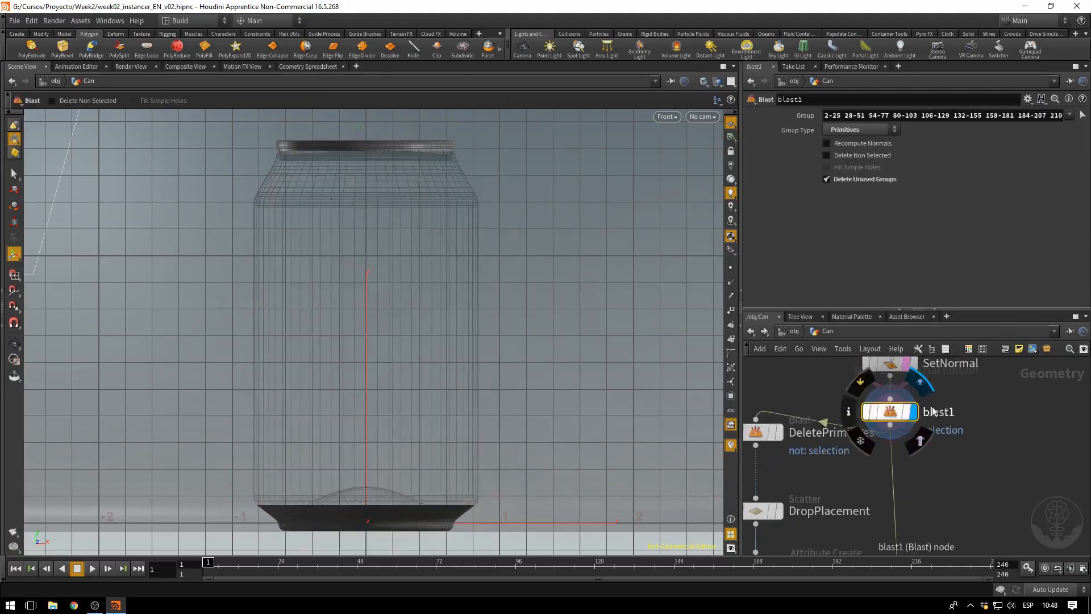
Step: Detach the Blast node from SetNormal and wire SetNormal directly into LabelShader
drag(951, 410, 890, 425)
mouse_move(952, 431)
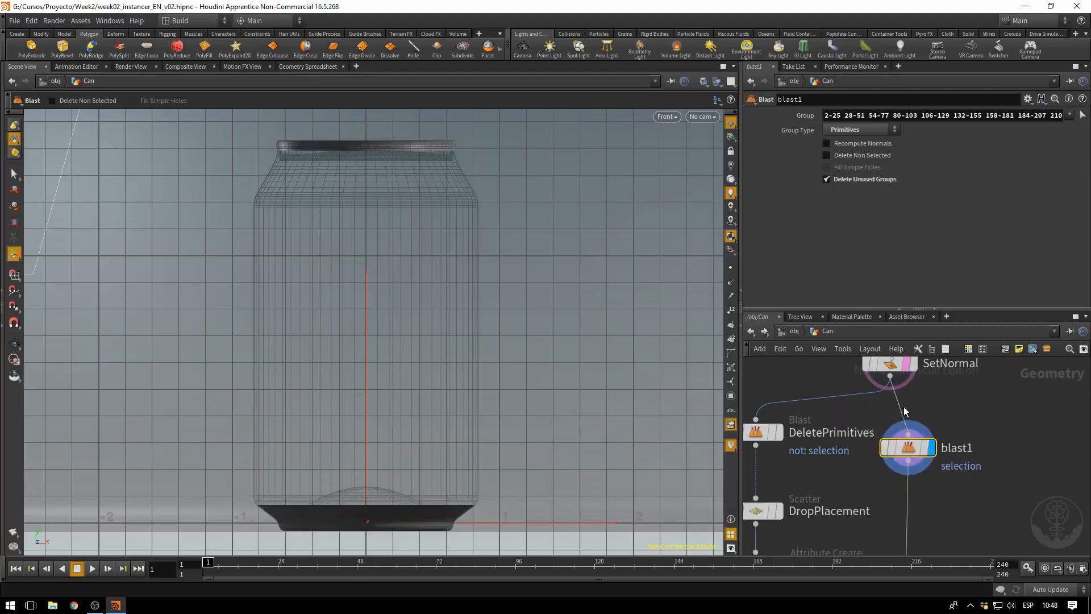
right_click(901, 407)
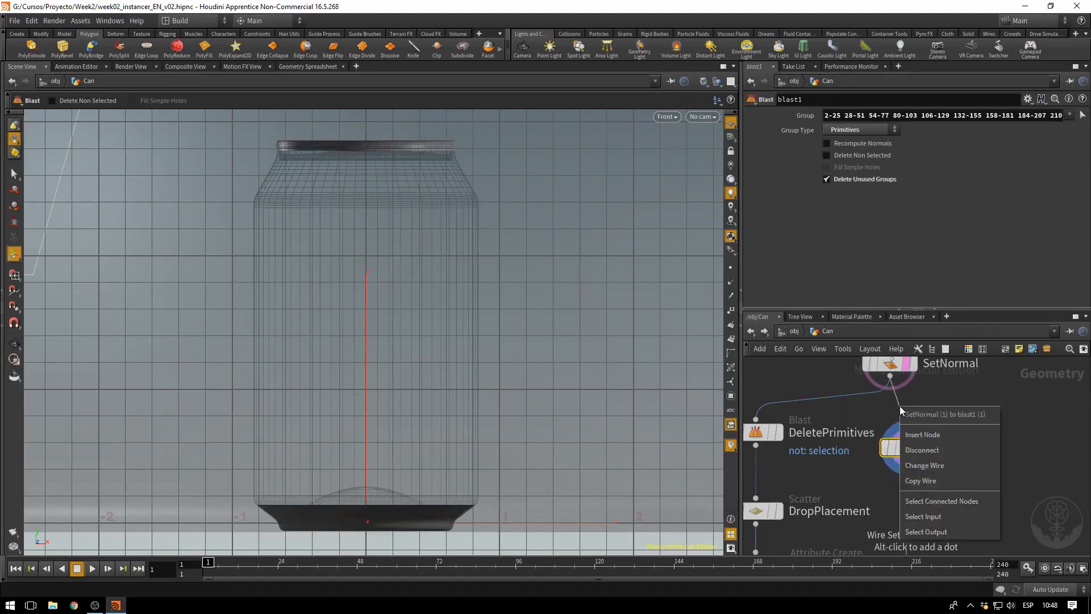
click(921, 450)
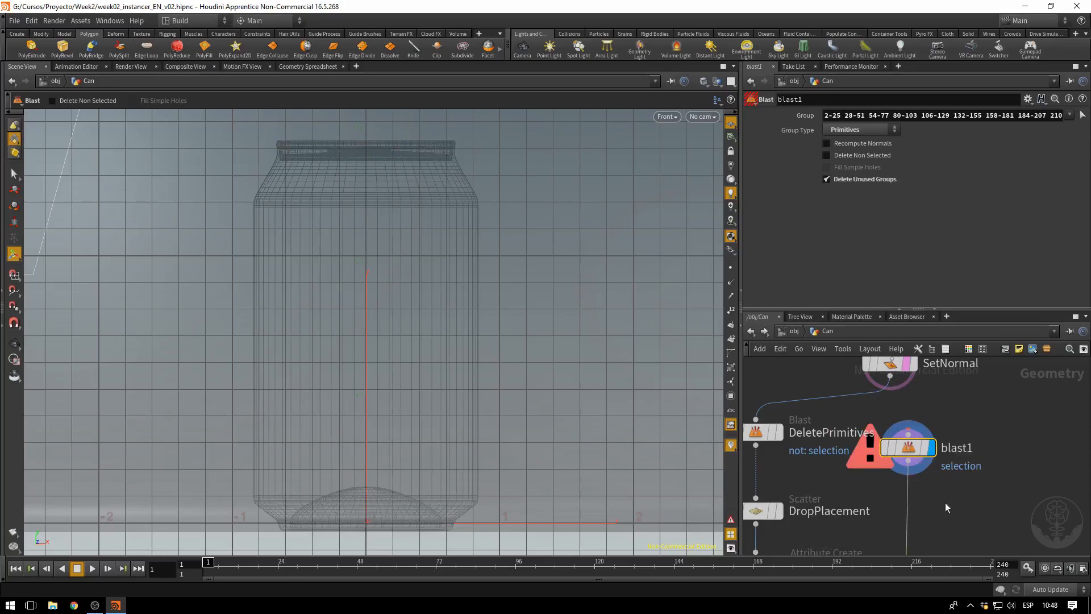
scroll(932, 500, down, 2)
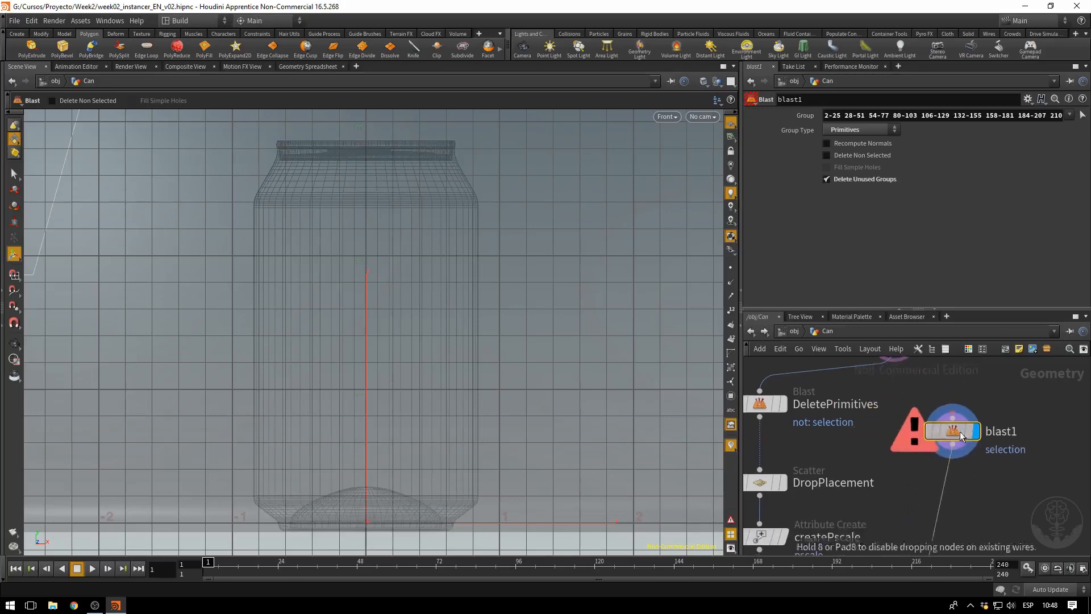
middle_drag(968, 502, 976, 445)
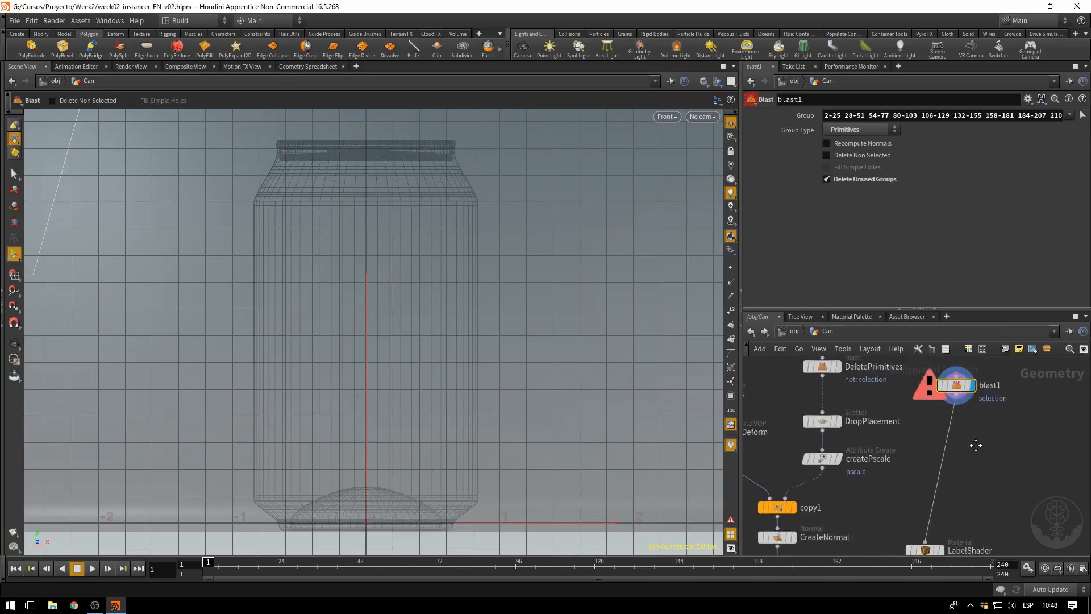
click(925, 544)
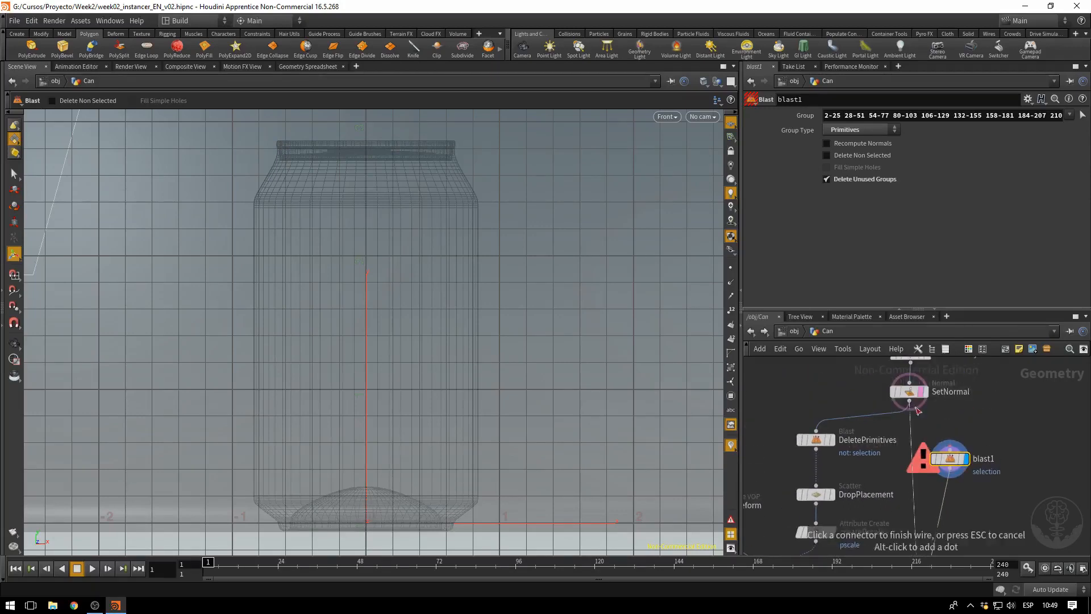
click(949, 451)
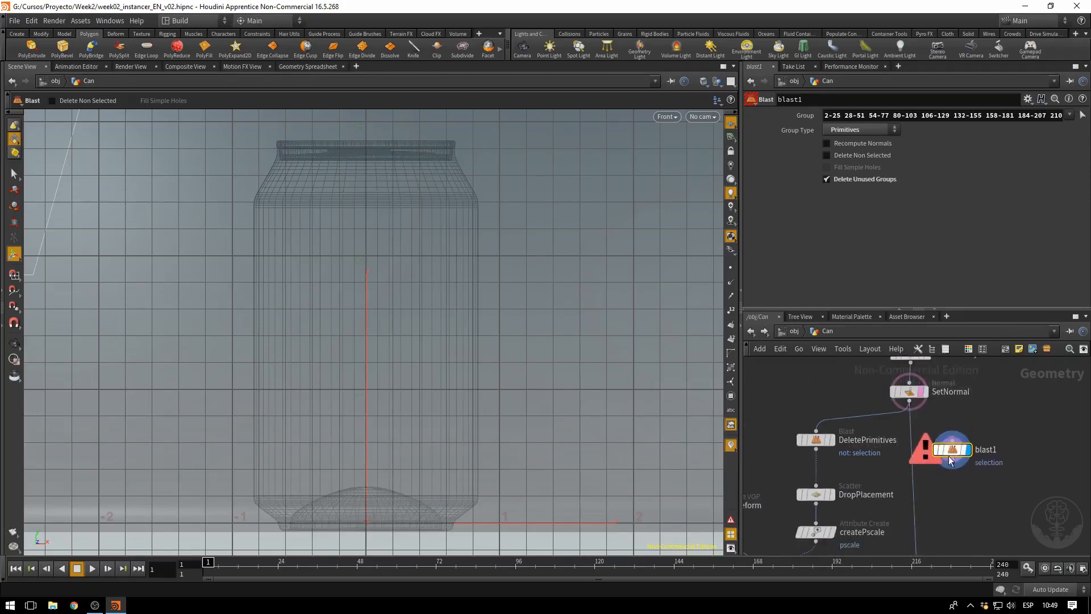
Step: Rename the Blast node as DeleteAlumn
mouse_move(938, 453)
double_click(986, 450)
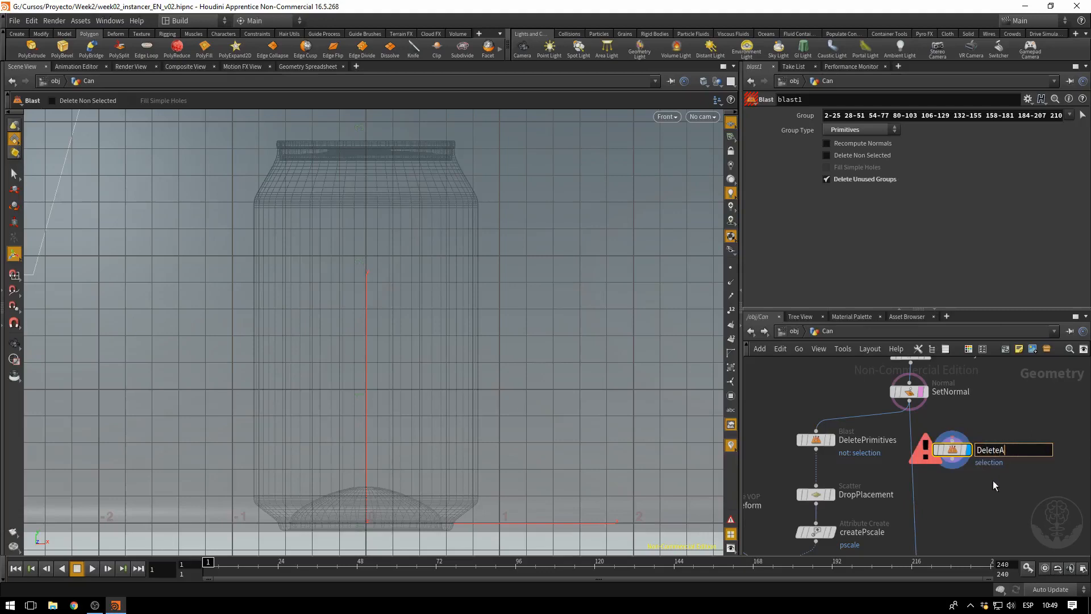
text(DeleteAlumn)
key(Return)
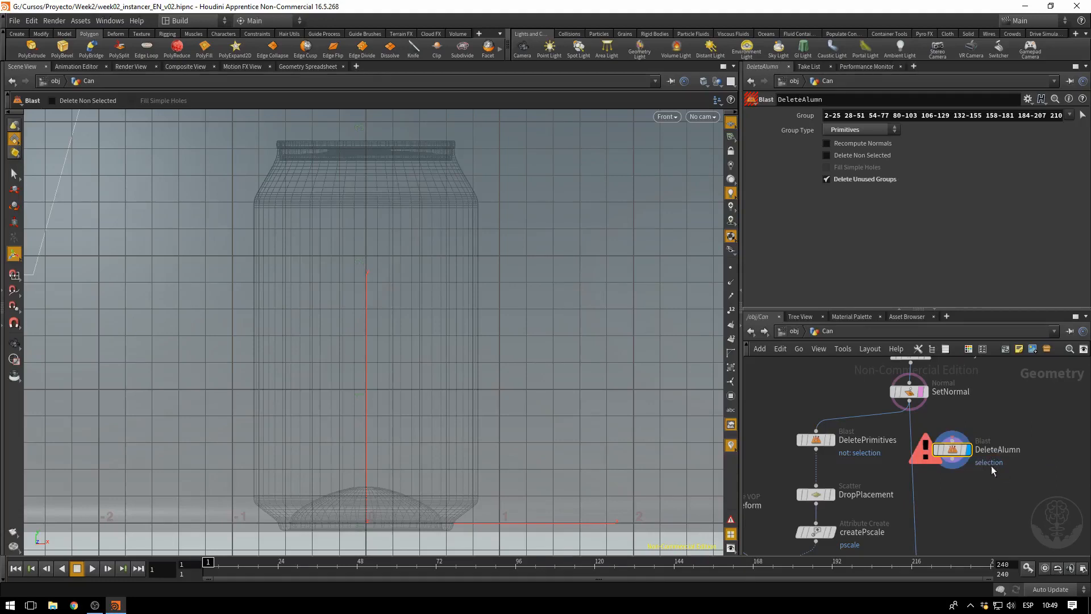
Step: Insert DeleteAlumn on the wire between SetNormal and LabelShader and enable Delete Non Selected on it
drag(959, 451, 916, 447)
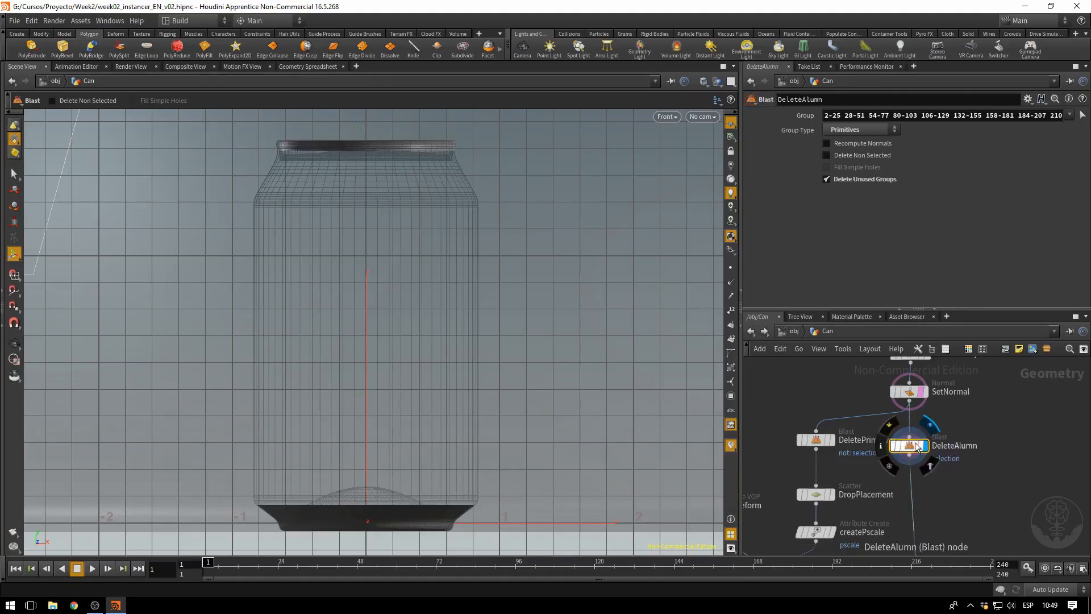
click(828, 155)
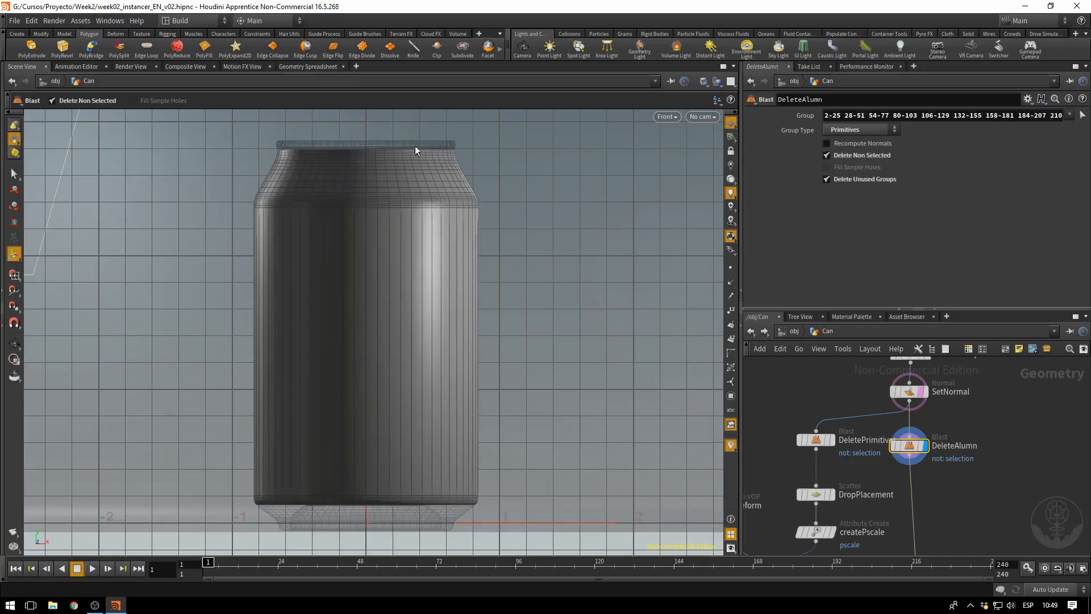
Step: Duplicate DeleteAlumn as a second branch from SetNormal and disable Delete Non Selected on the copy
mouse_move(915, 450)
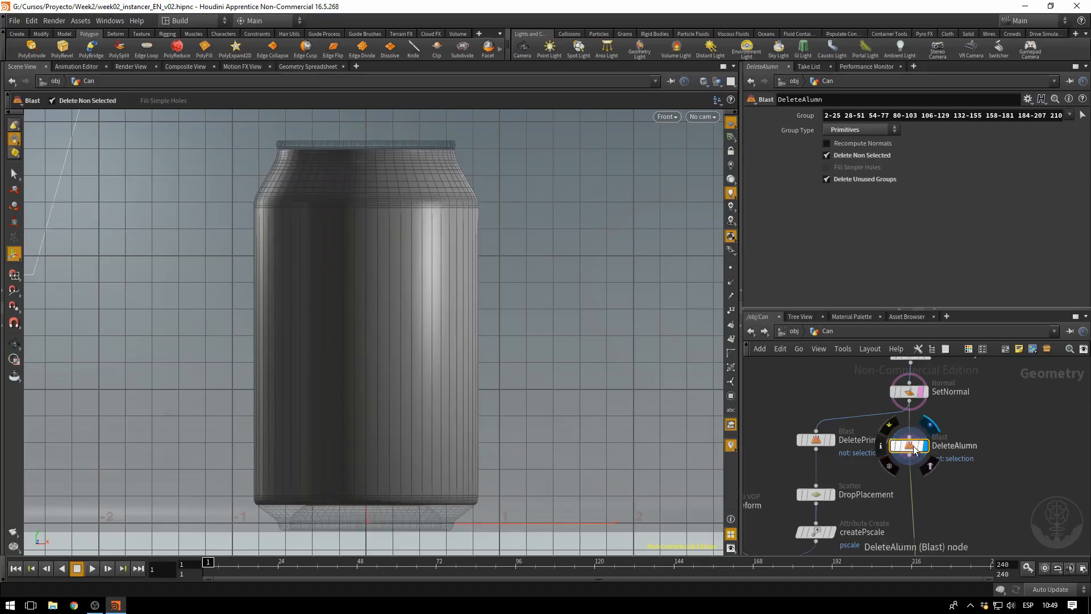
alt+drag(915, 450, 1016, 453)
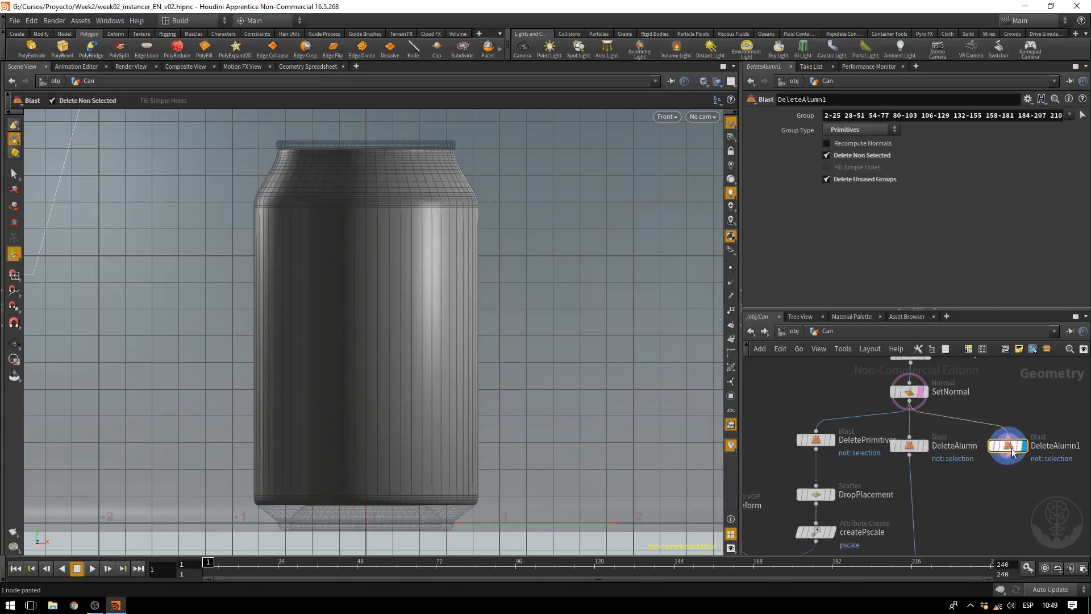
click(864, 154)
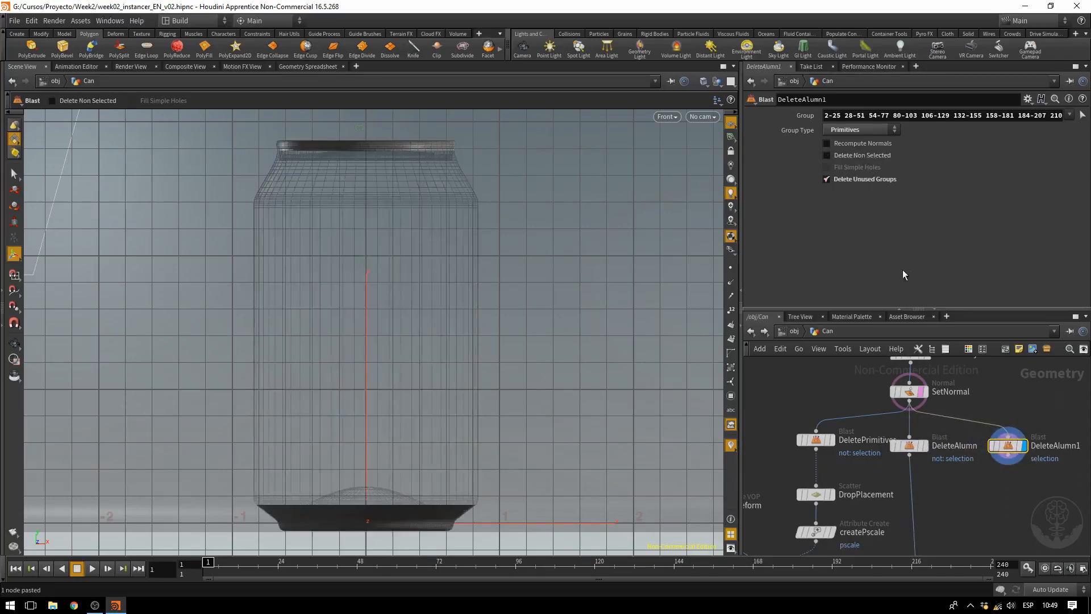
Step: Reposition the merge1 node below LabelShader in the Can network
middle_drag(1010, 505, 929, 465)
scroll(929, 465, down, 2)
middle_drag(937, 517, 927, 466)
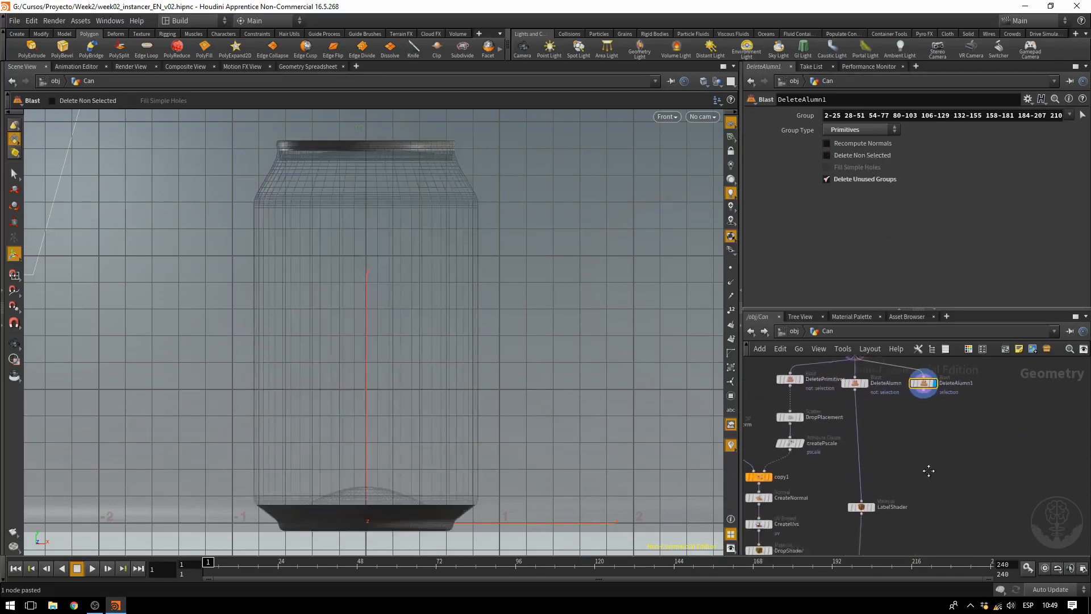
scroll(931, 466, down, 1)
middle_drag(918, 518, 914, 496)
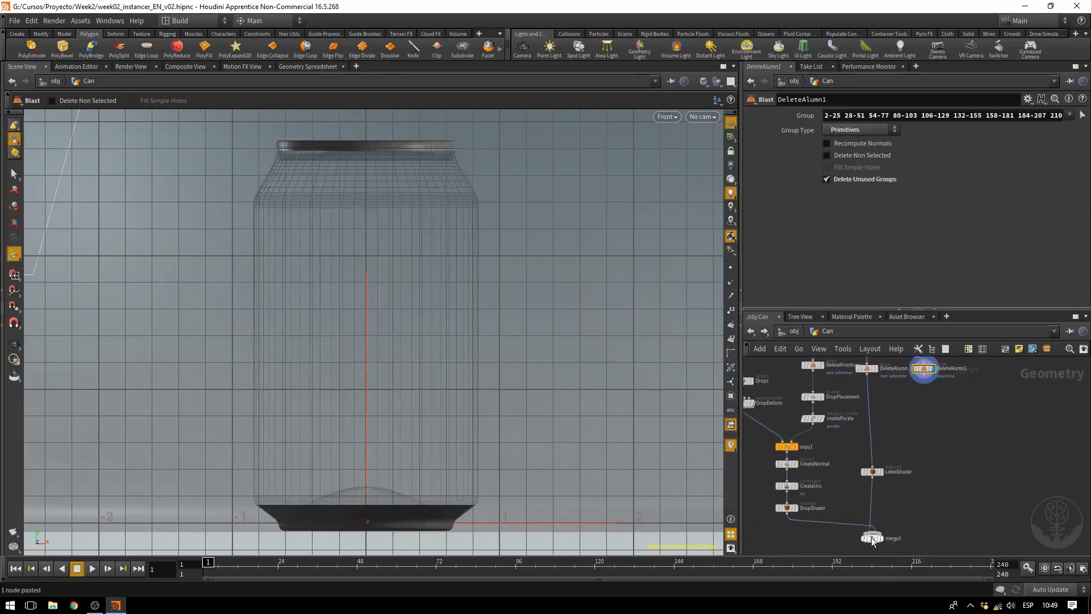
drag(875, 540, 881, 518)
middle_drag(959, 466, 934, 523)
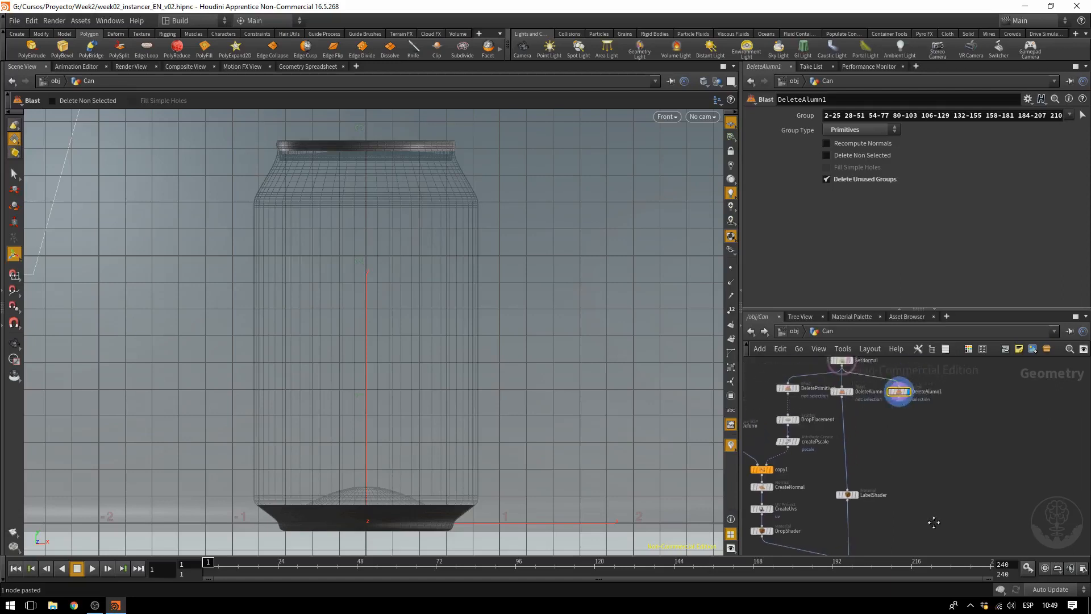
Step: Duplicate the LabelShader node, connect the copy's input to DeleteAlumn1 and line it up beneath that node
click(850, 494)
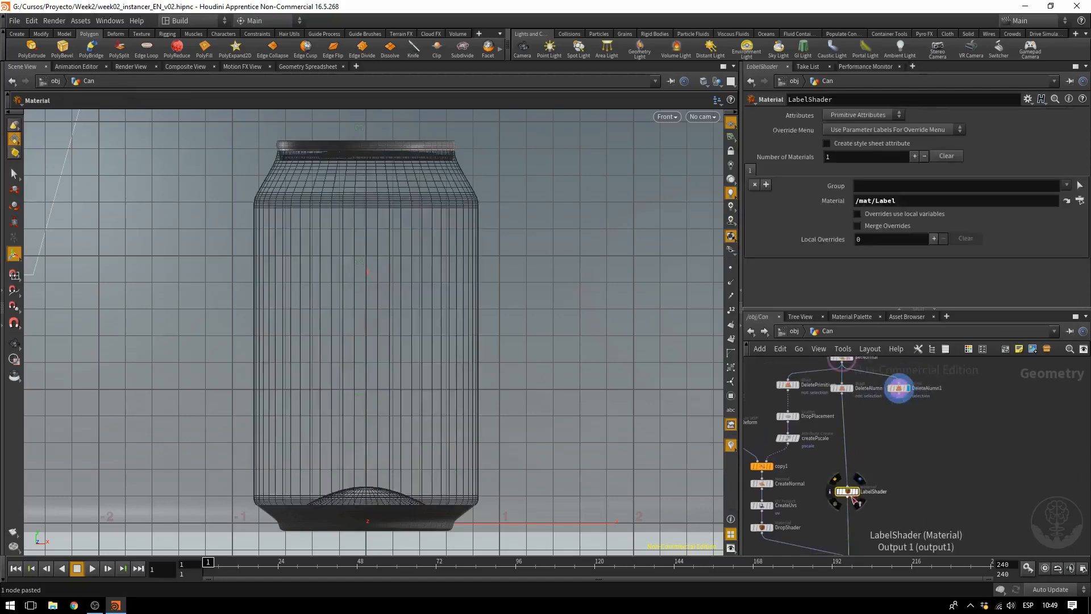
alt+drag(853, 499, 911, 498)
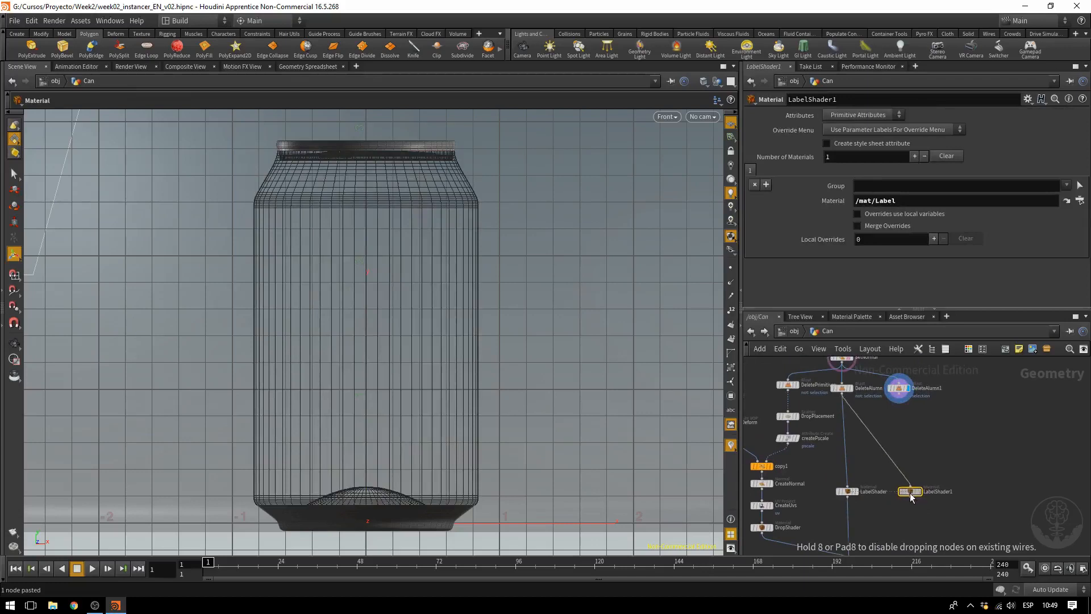
drag(870, 426, 901, 396)
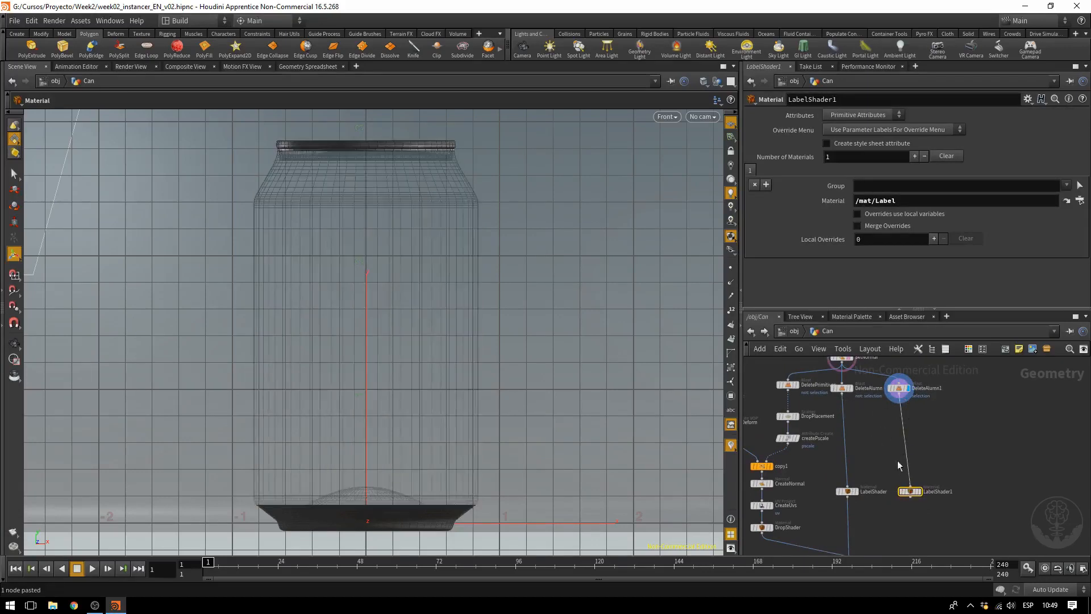
drag(912, 493, 904, 494)
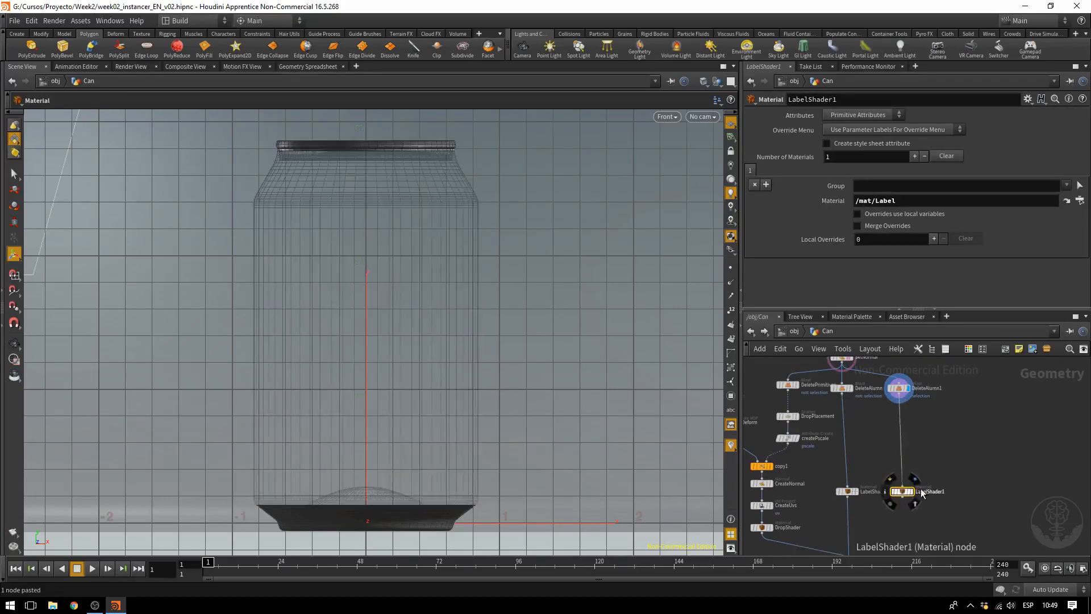
Step: Rename the duplicated material node as AlumShader
double_click(930, 492)
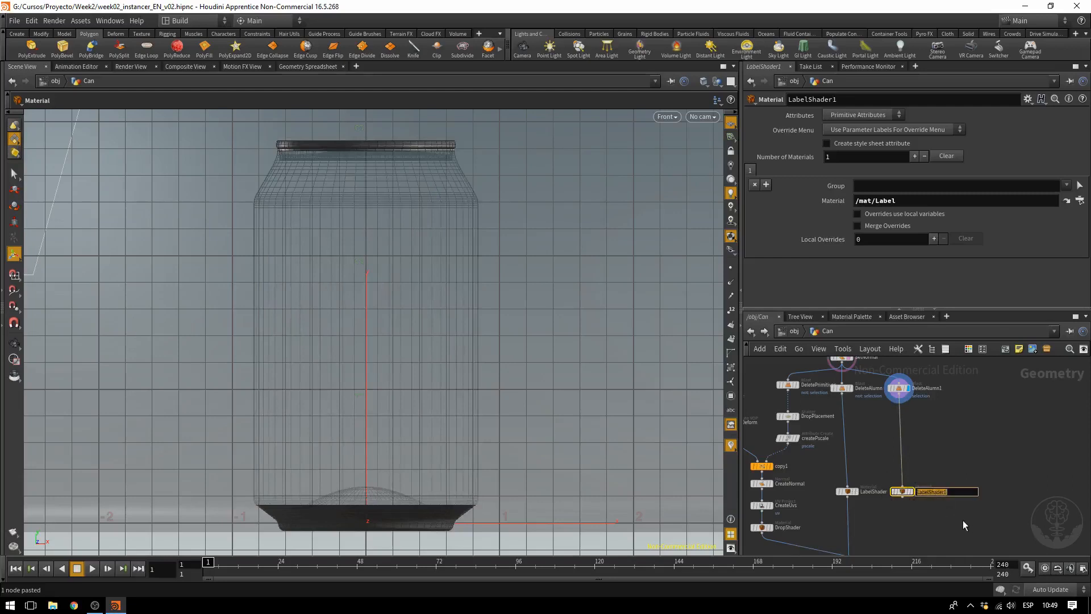
text(AlumShader)
key(Return)
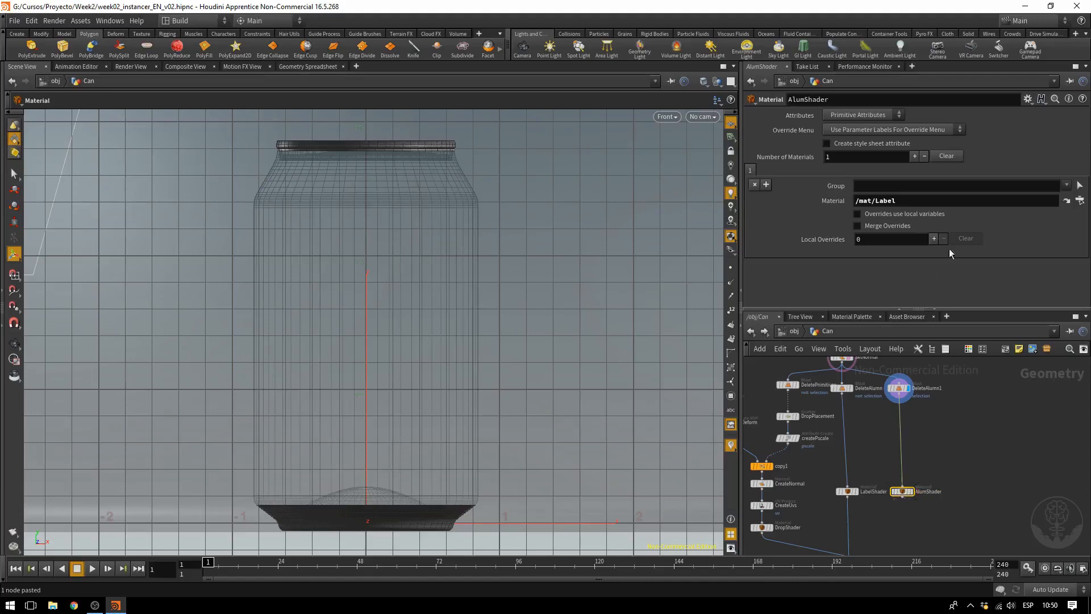
Step: Assign the /mat/Aluminum material to AlumShader and connect that node to merge1, making merge1 the displayed node
click(1080, 200)
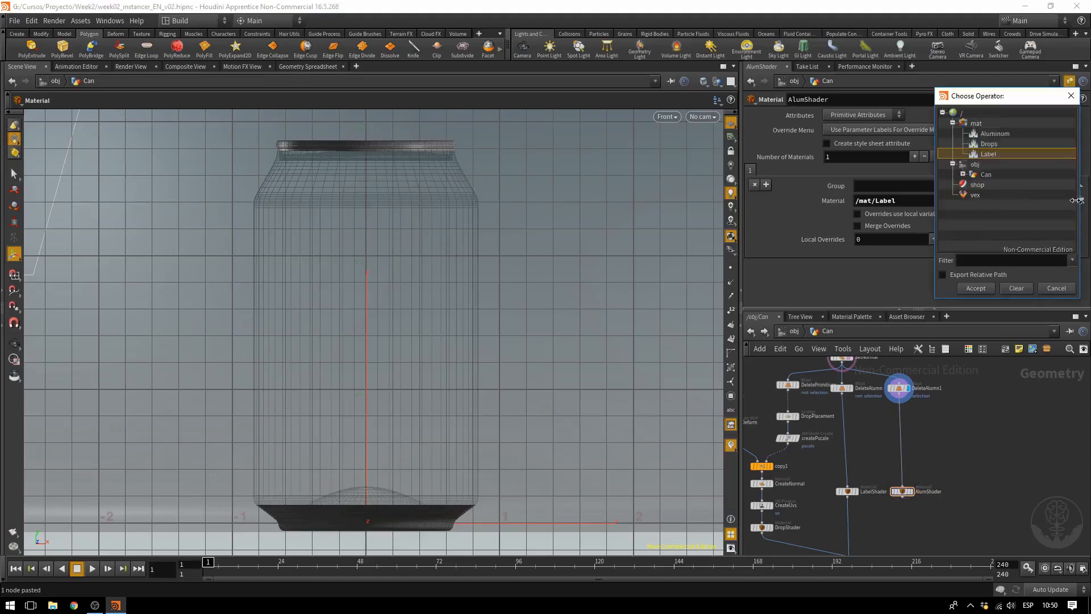
double_click(994, 133)
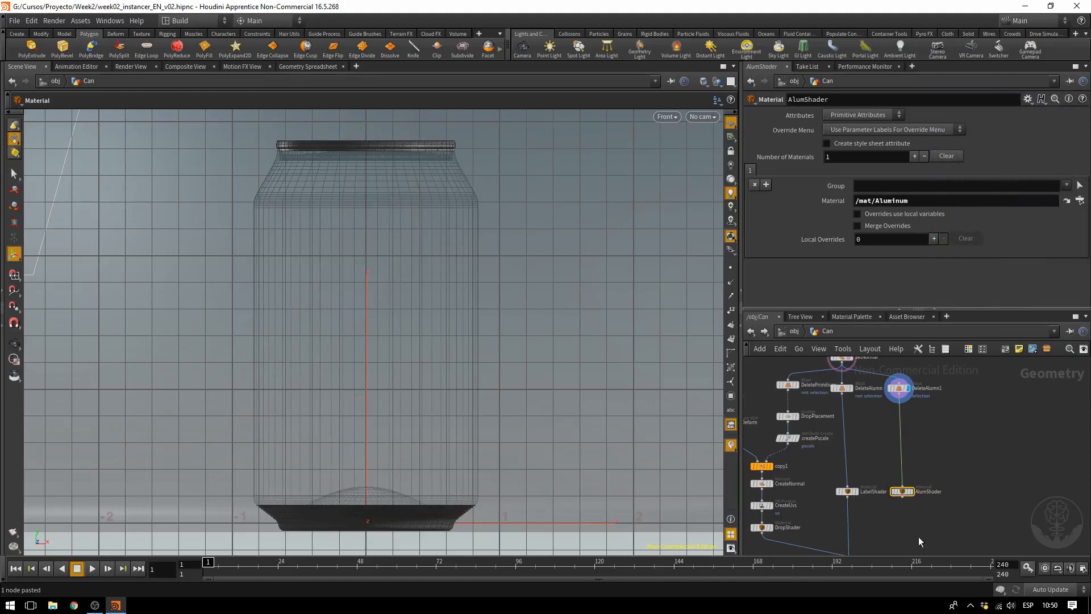
middle_drag(921, 541, 939, 483)
drag(920, 443, 869, 506)
scroll(879, 522, up, 2)
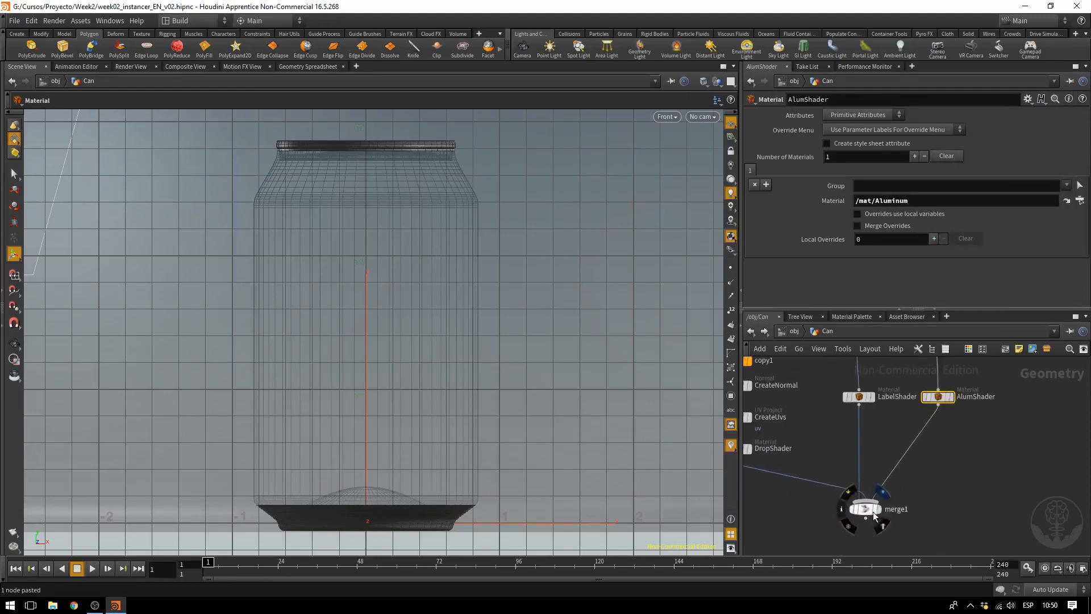
click(879, 510)
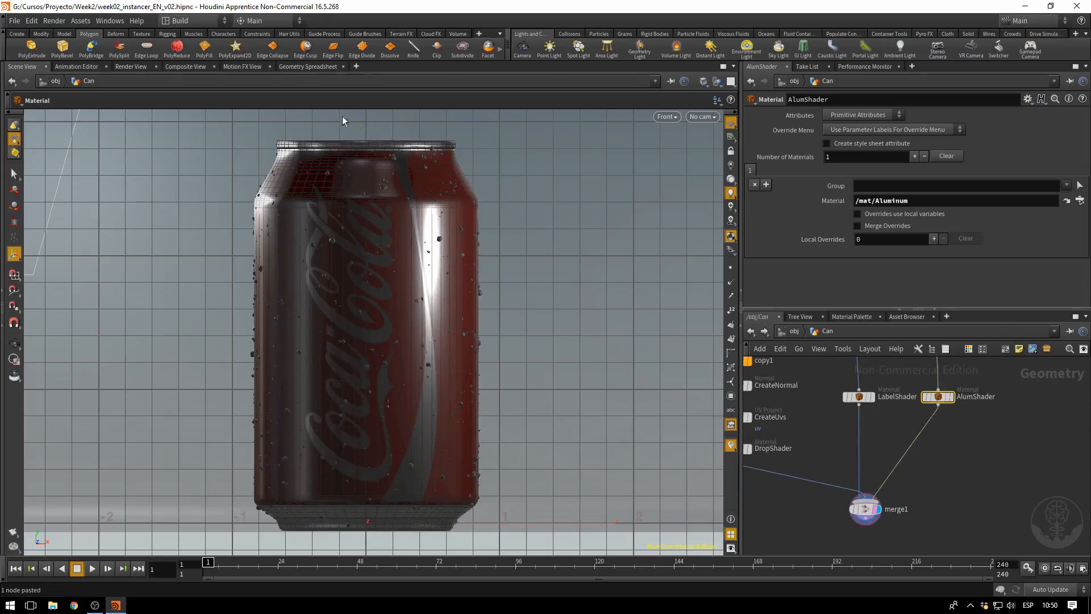
Step: Save the scene and re-render the can through RenderCam, focusing the rendering on the can's base
click(130, 67)
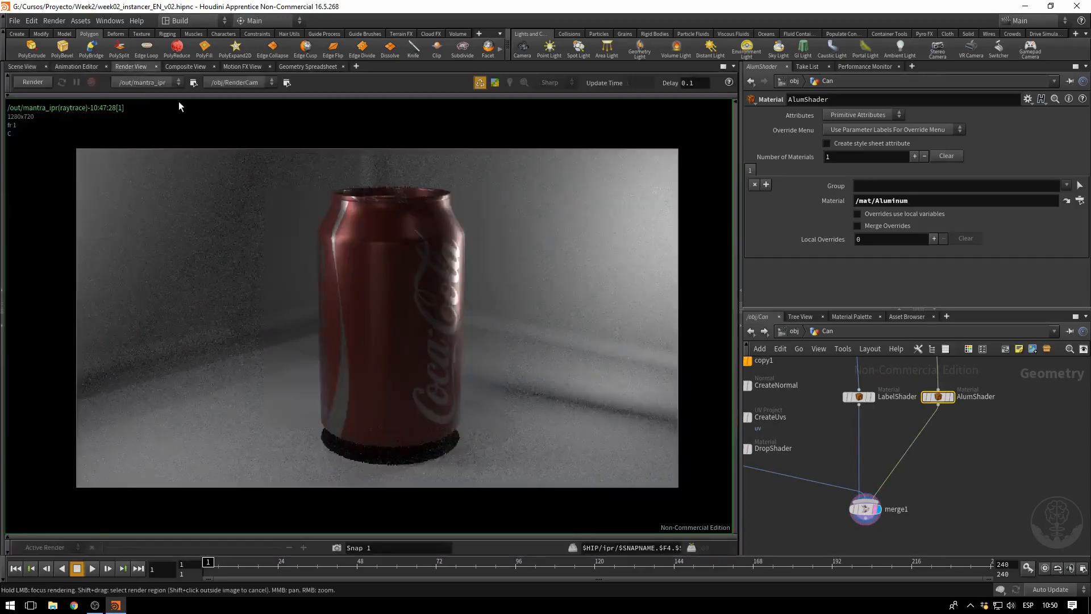
key(ctrl+s)
click(26, 83)
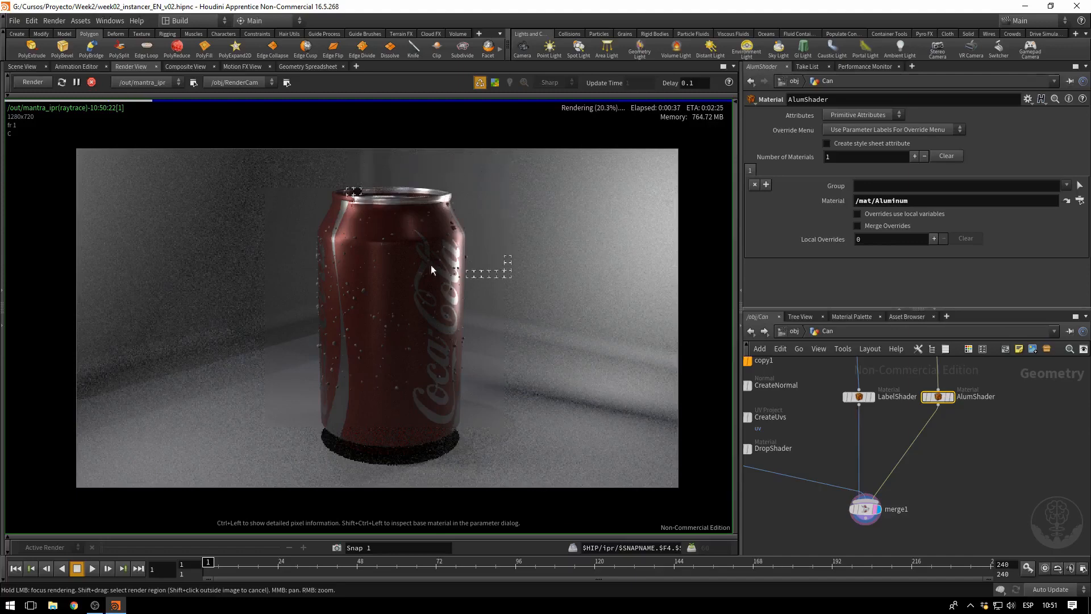
click(433, 450)
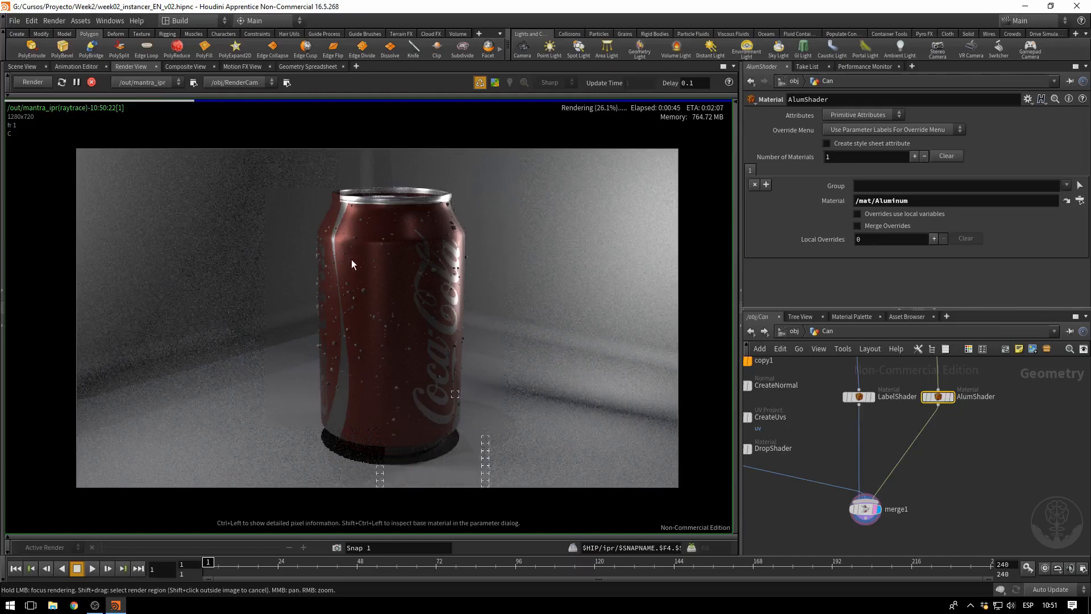
Step: Set the Label shader's base color to white (1, 1, 1) and stop the render
ctrl+shift+click(392, 219)
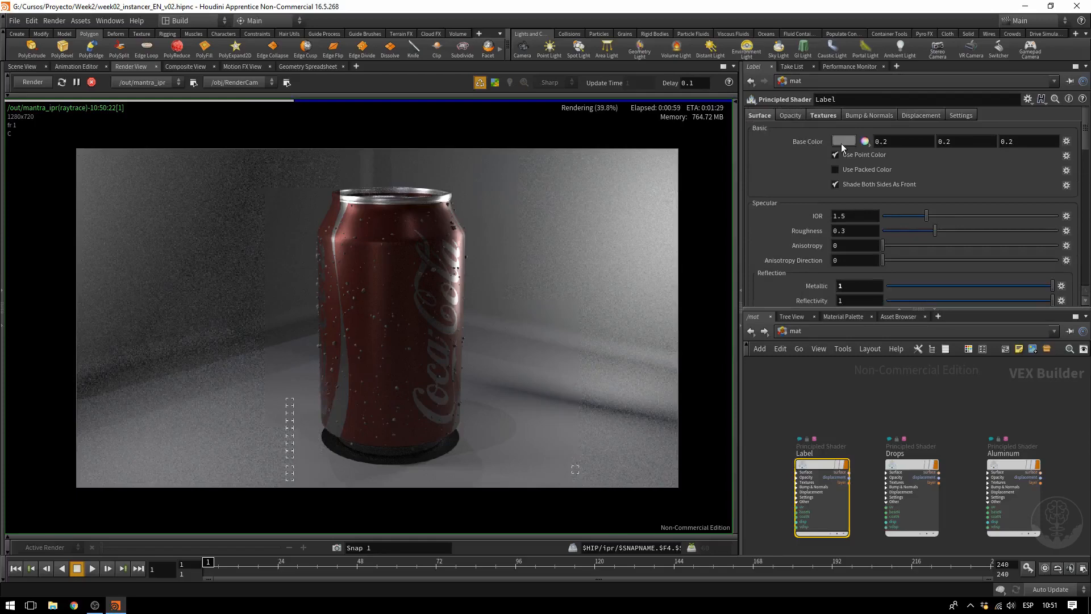
click(843, 141)
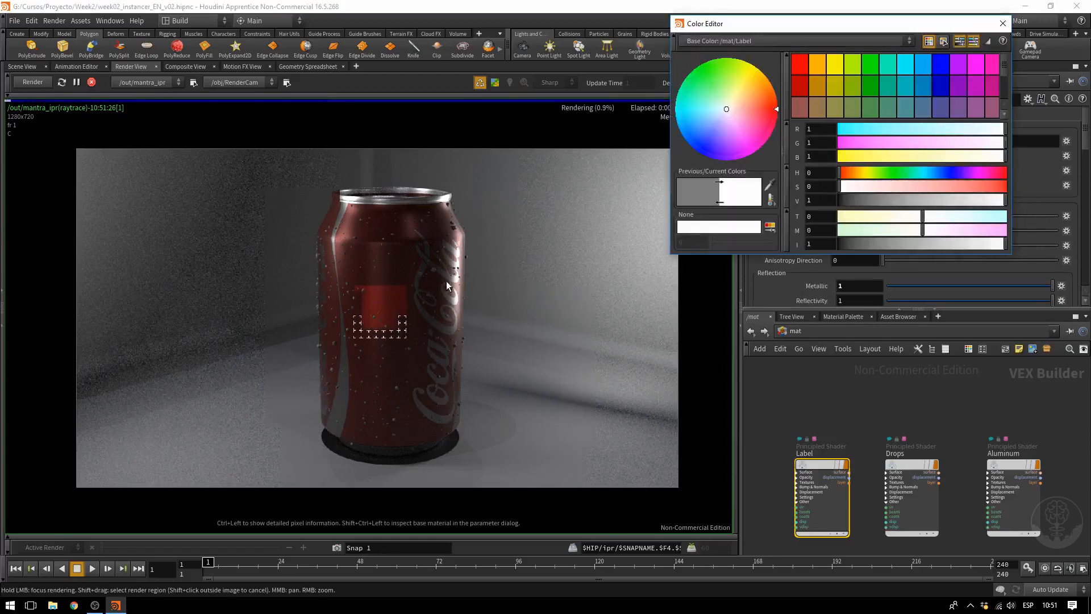
click(999, 27)
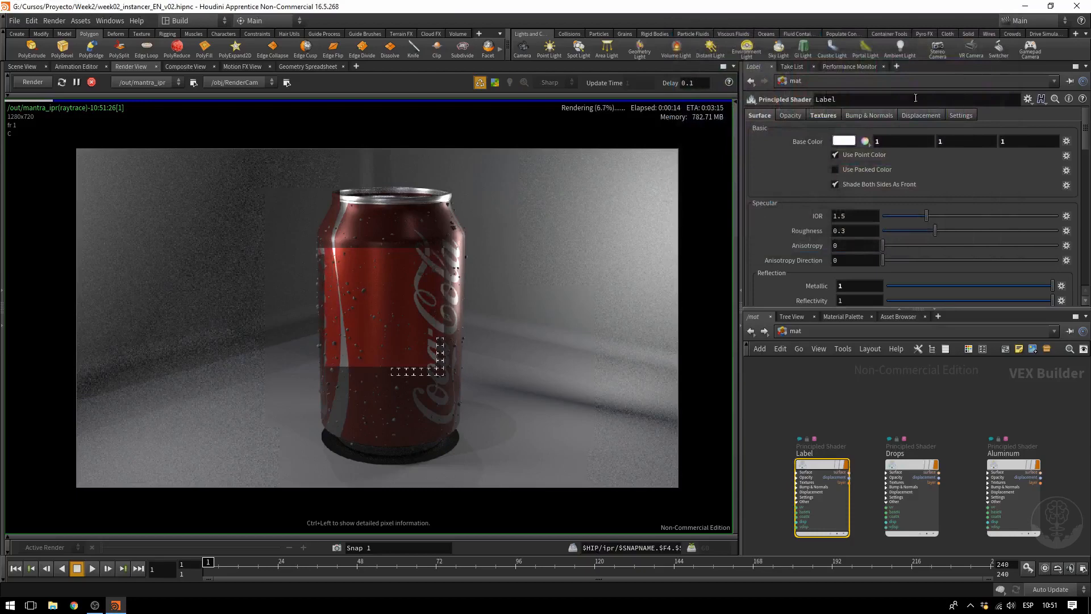
click(91, 82)
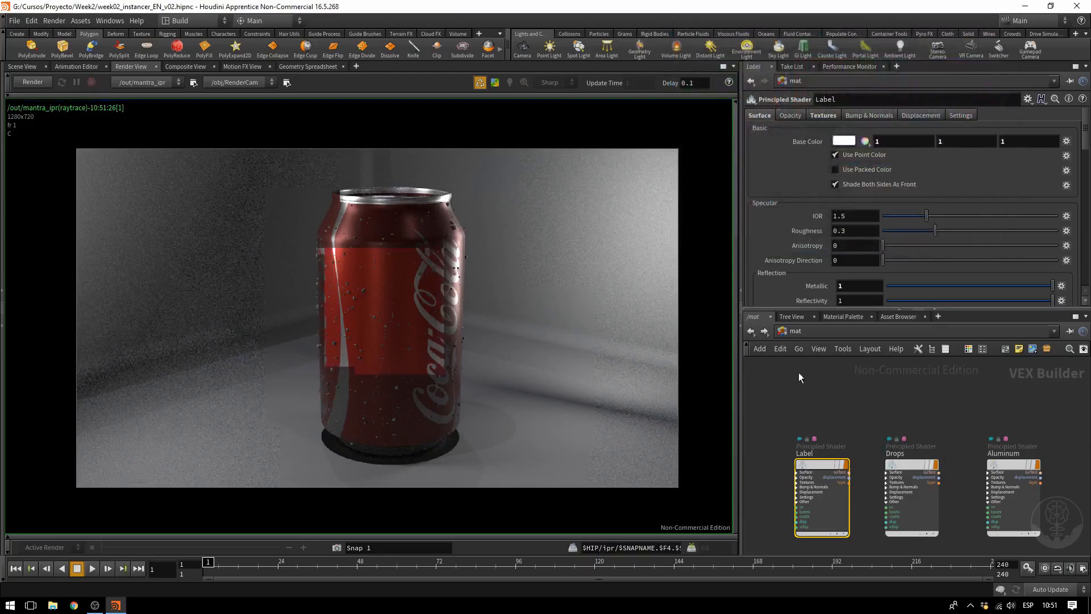
Step: Set the Drops shader's Transparency to 1
click(911, 472)
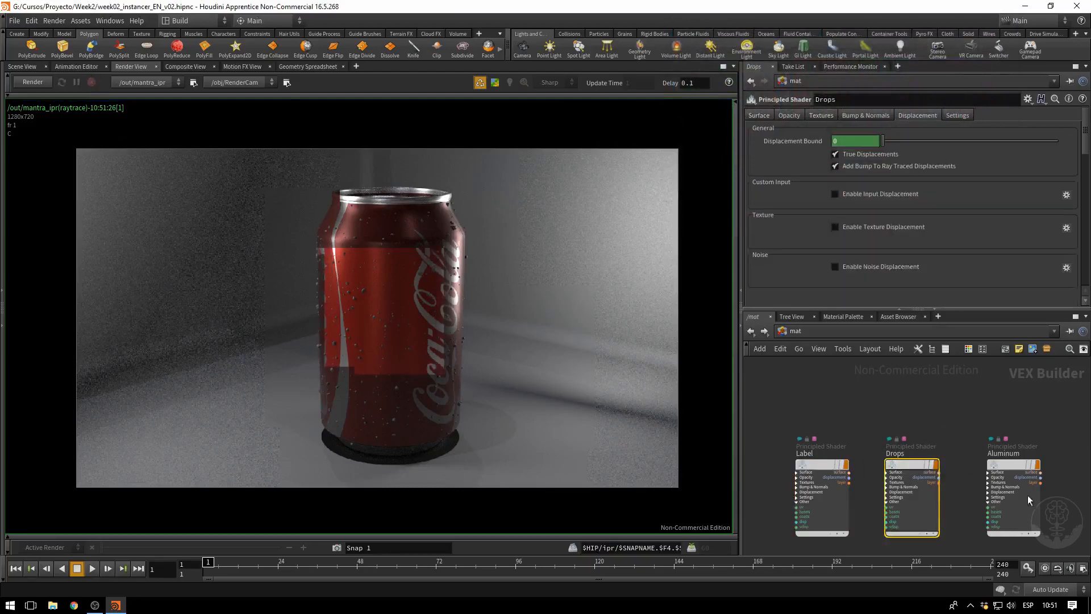
click(759, 116)
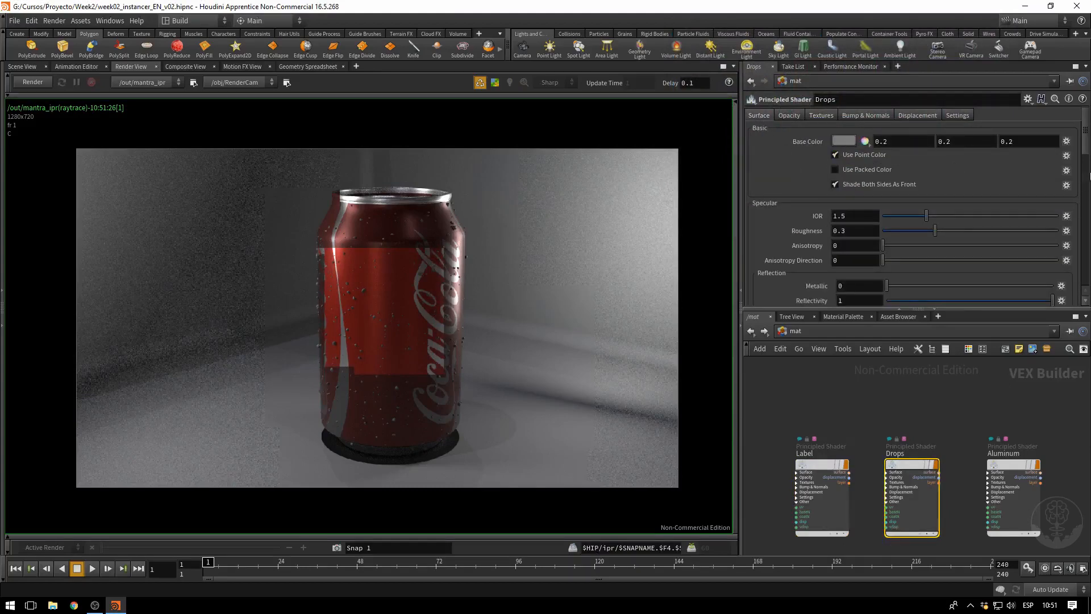
drag(1085, 156, 1088, 191)
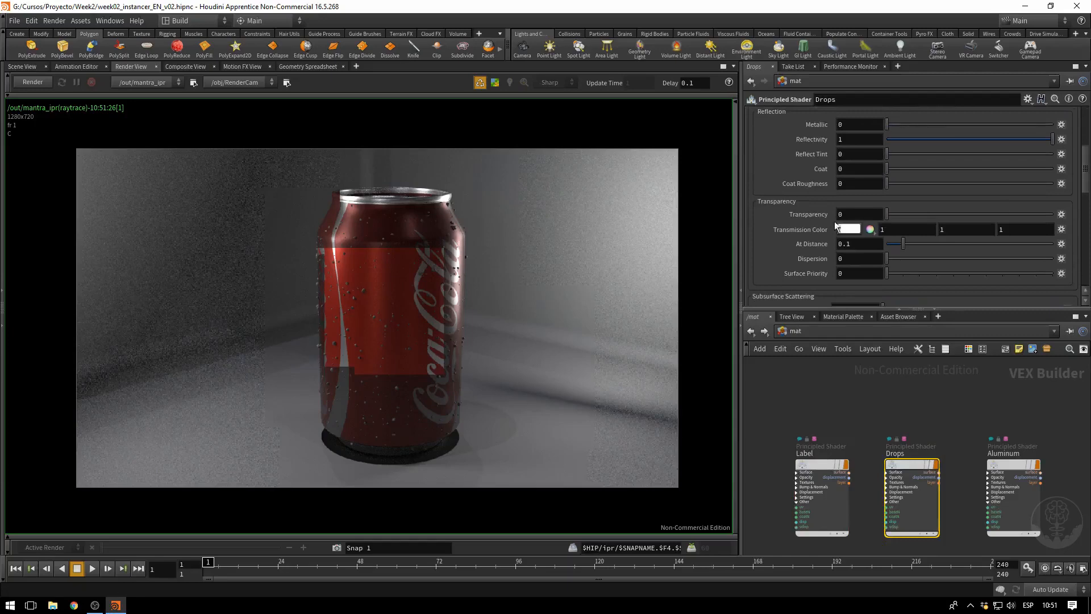
drag(857, 216, 798, 219)
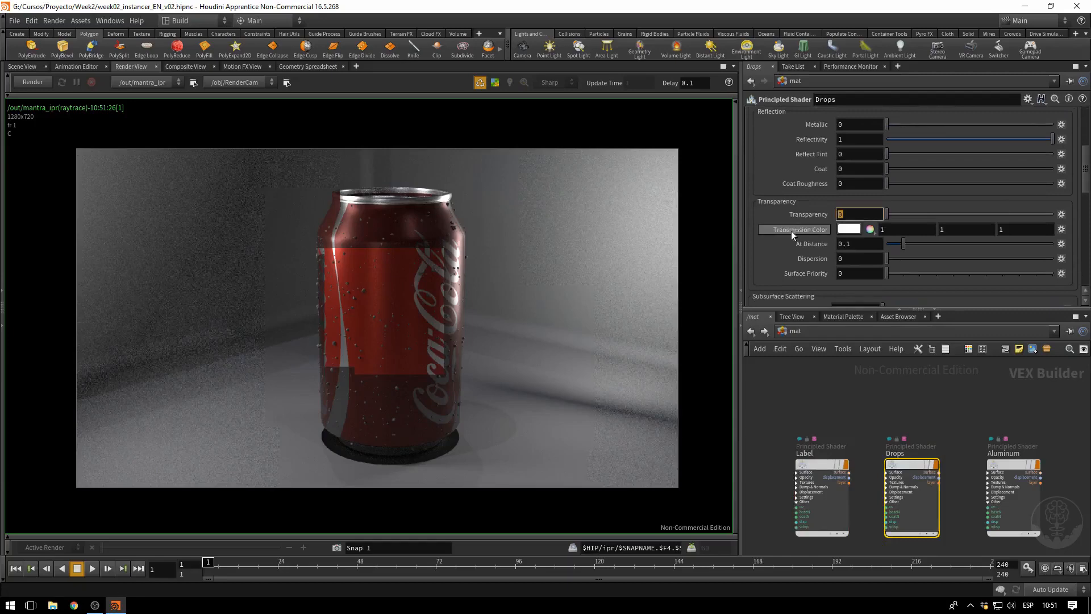
text(1)
key(Return)
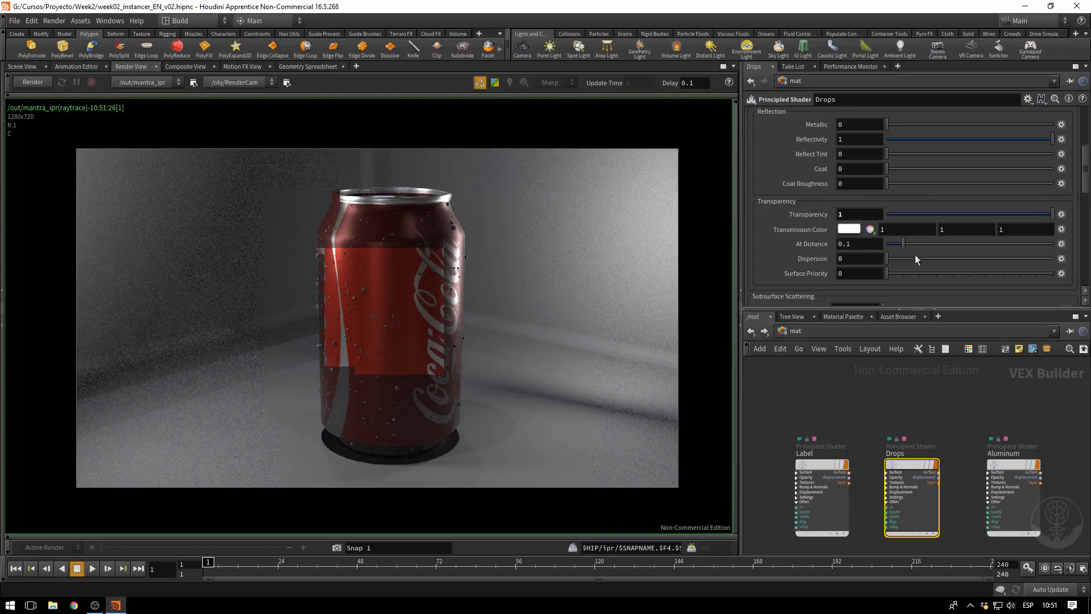
Step: Set the Drops shader's specular Roughness to 0.1
scroll(1084, 175, up, 3)
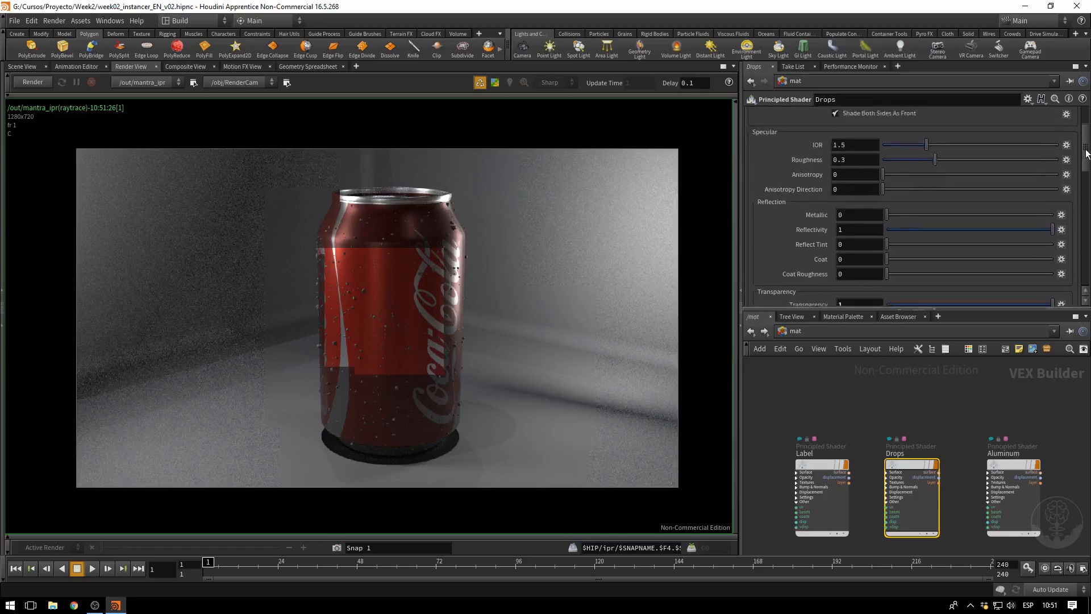
double_click(867, 168)
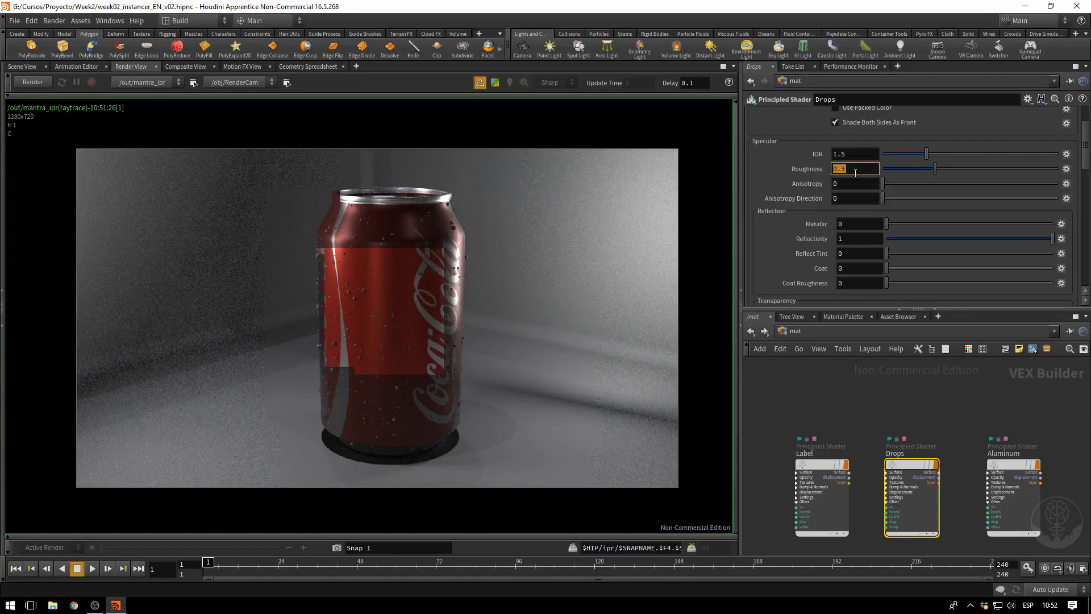
text(0.1)
key(Return)
Step: Create a new camera from the perspective view of the can and lock it to the view
click(22, 66)
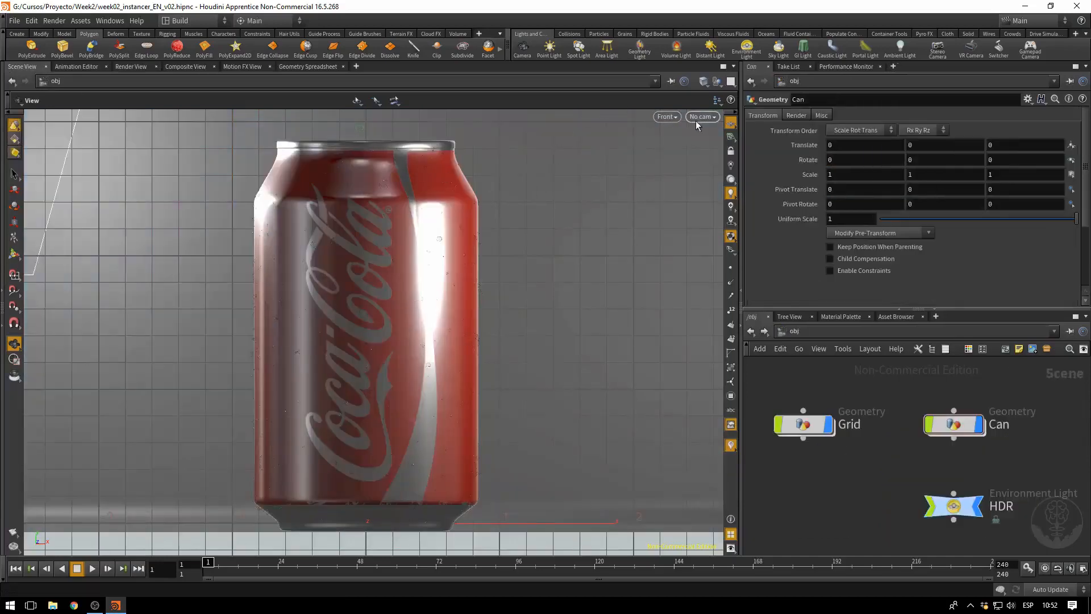
click(701, 120)
click(710, 118)
key(space+1)
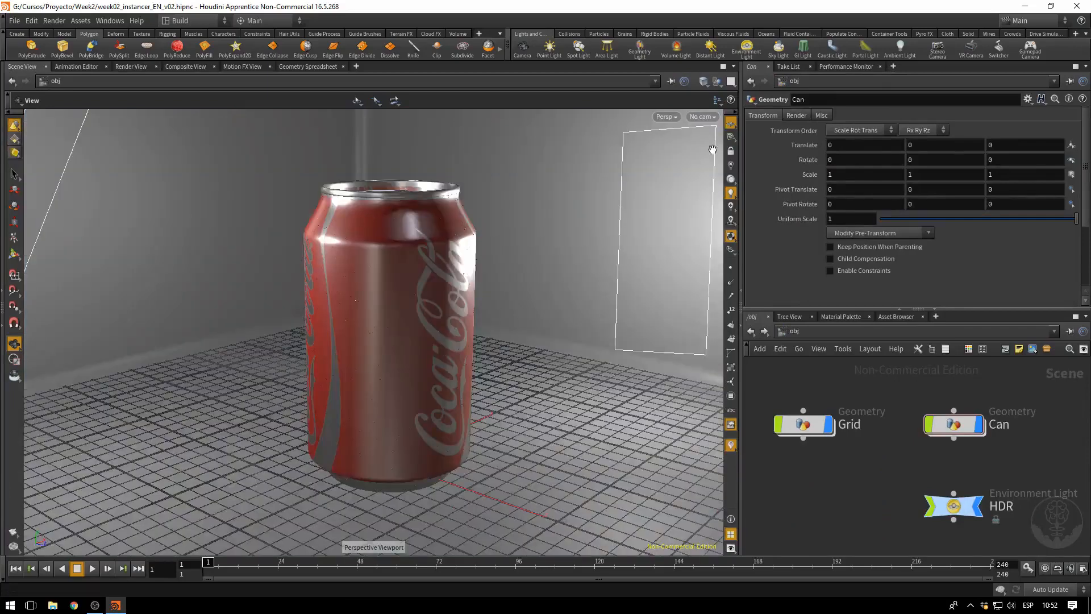
click(702, 117)
click(700, 152)
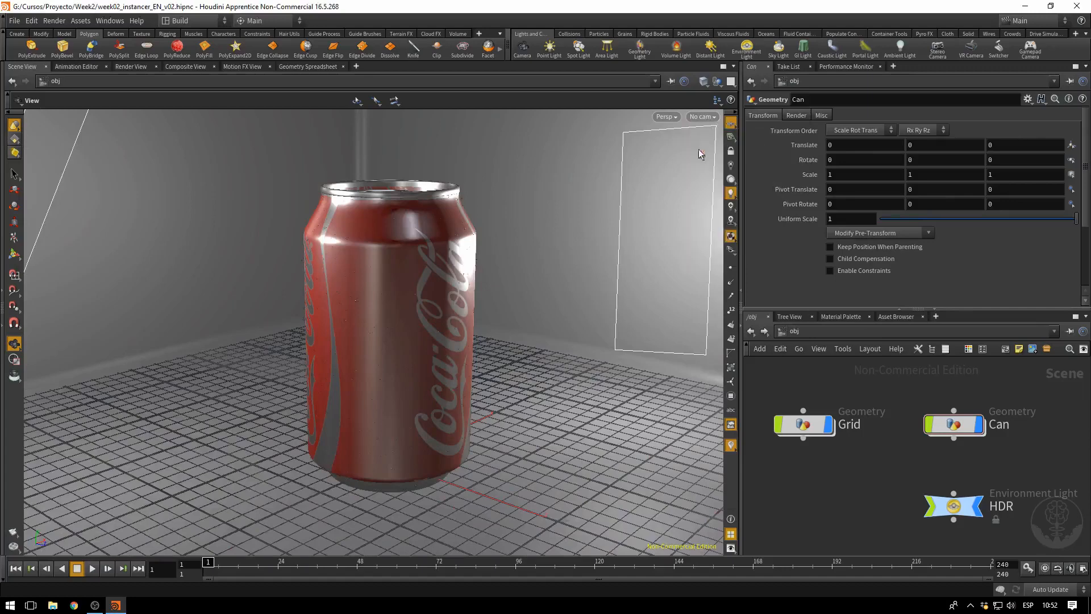
click(731, 152)
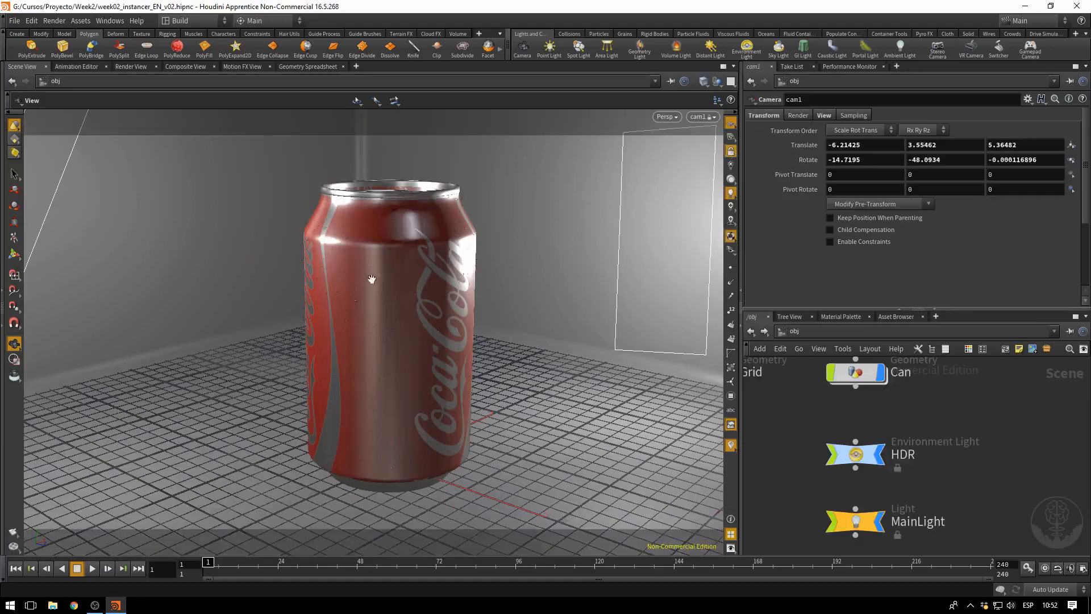
Step: Move cam1 in for a close-up of the can's label and unlock the camera from the view
right_drag(353, 324, 648, 342)
middle_drag(647, 341, 620, 344)
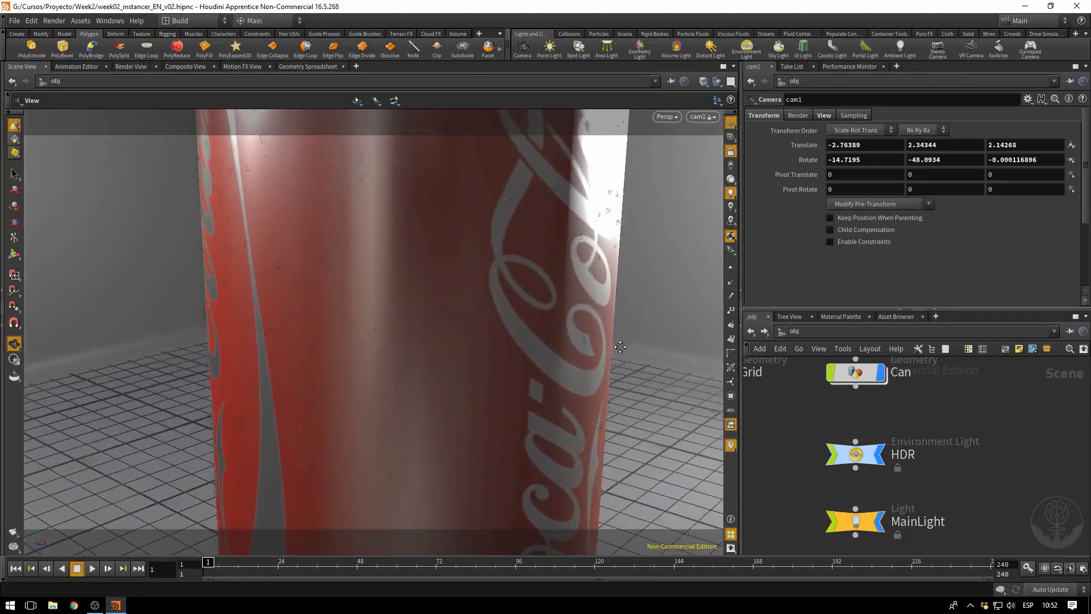
click(732, 151)
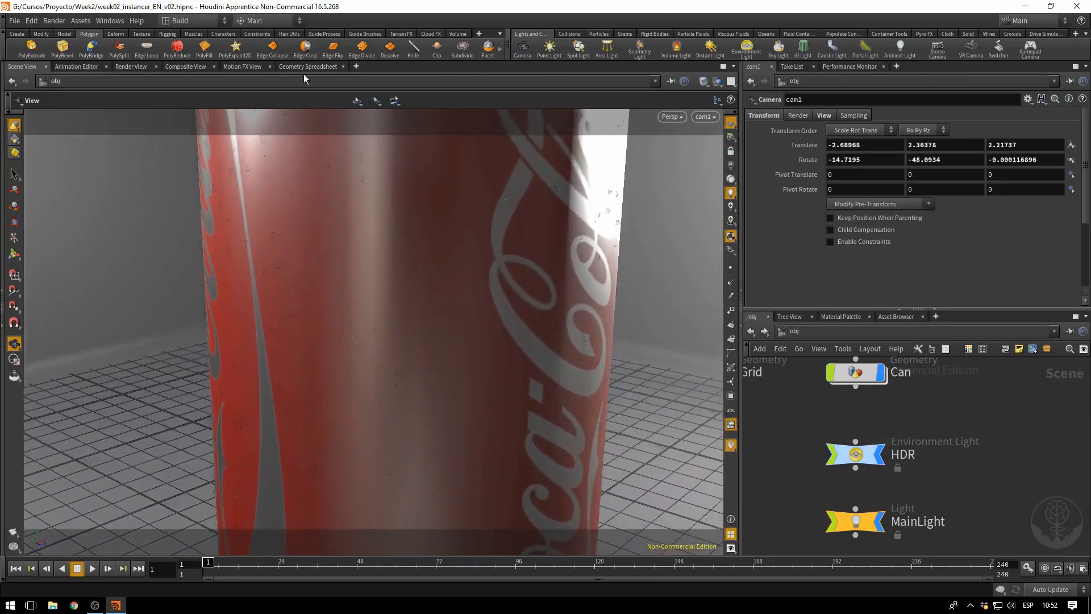
Step: Switch the render camera to /obj/cam1 and render the close-up of the can
click(138, 67)
click(246, 83)
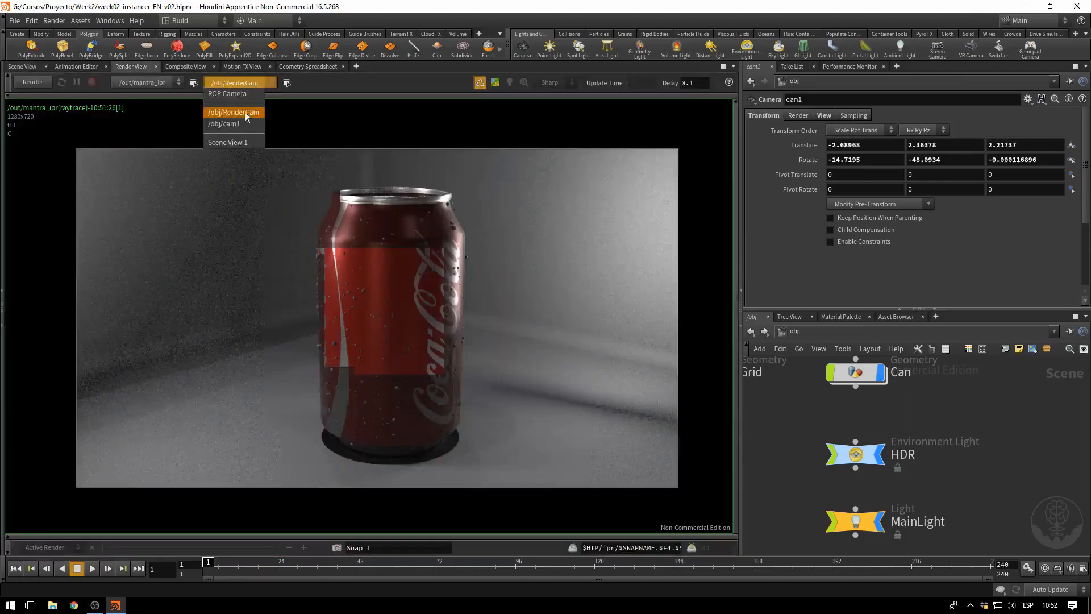
click(241, 127)
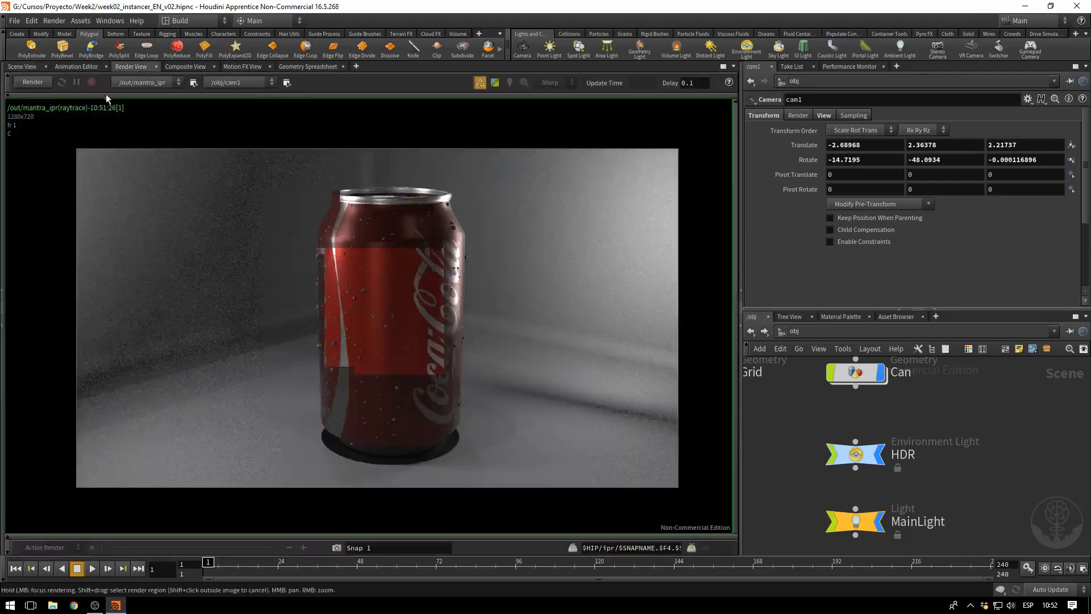
click(30, 80)
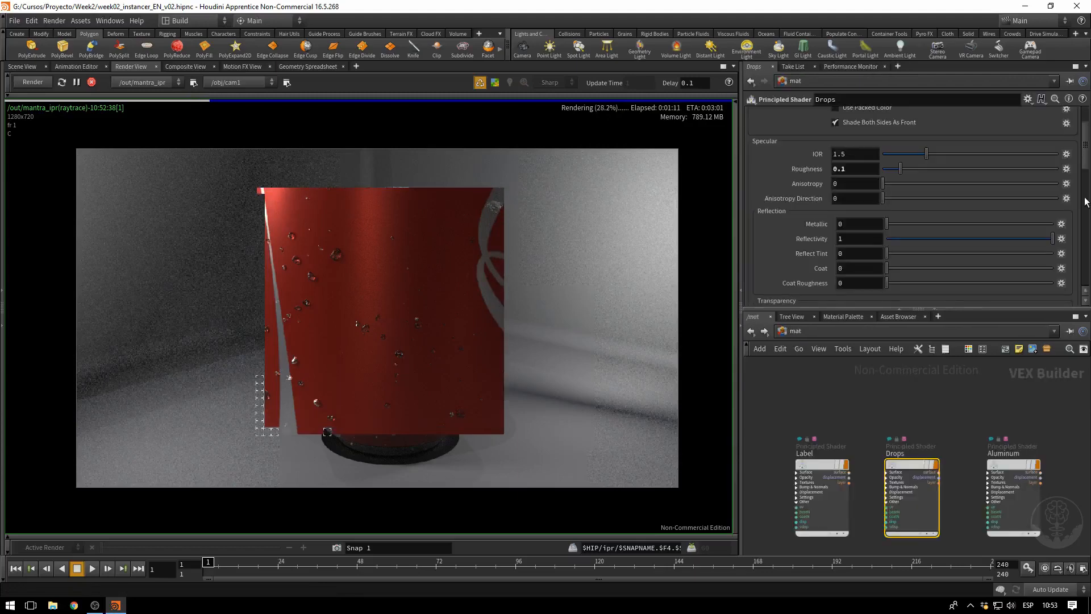
Step: Store a snapshot of the current render and enable Fake Caustics in the Drops shader's opacity settings
scroll(1085, 202, up, 5)
click(782, 114)
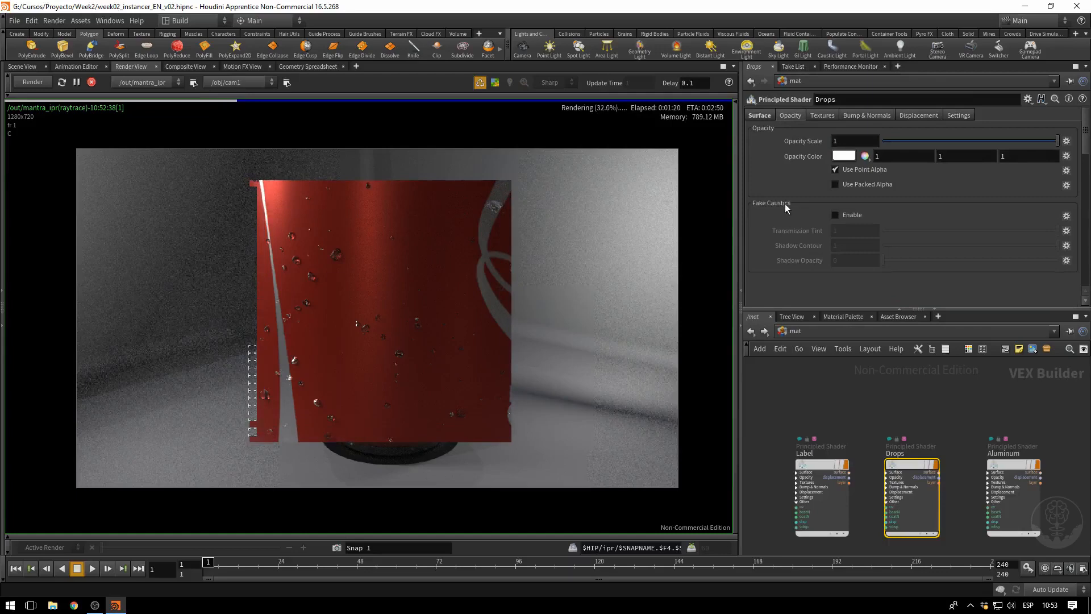
click(337, 549)
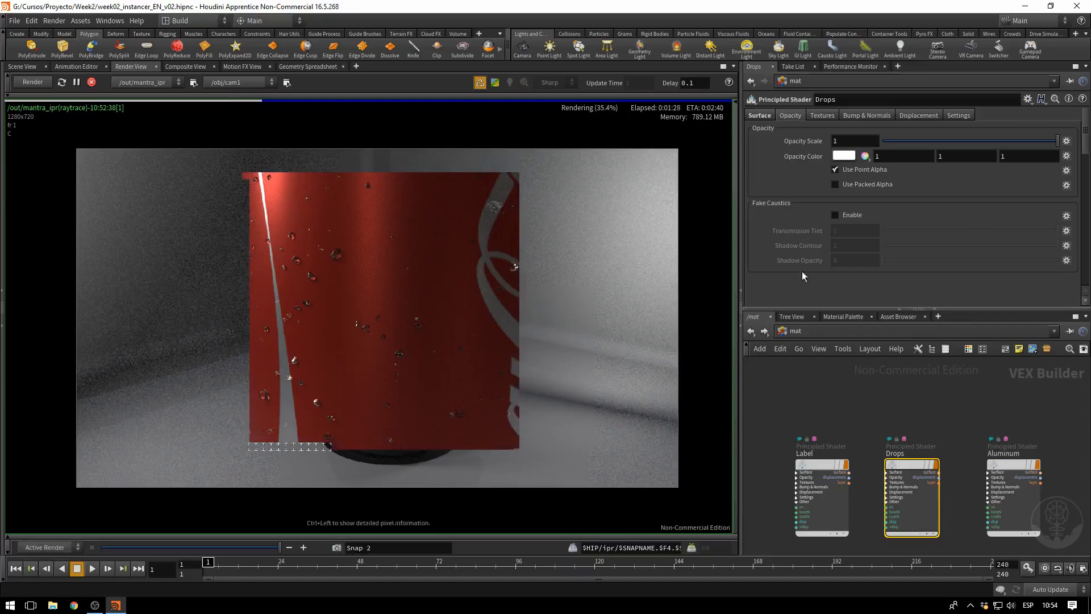
click(835, 215)
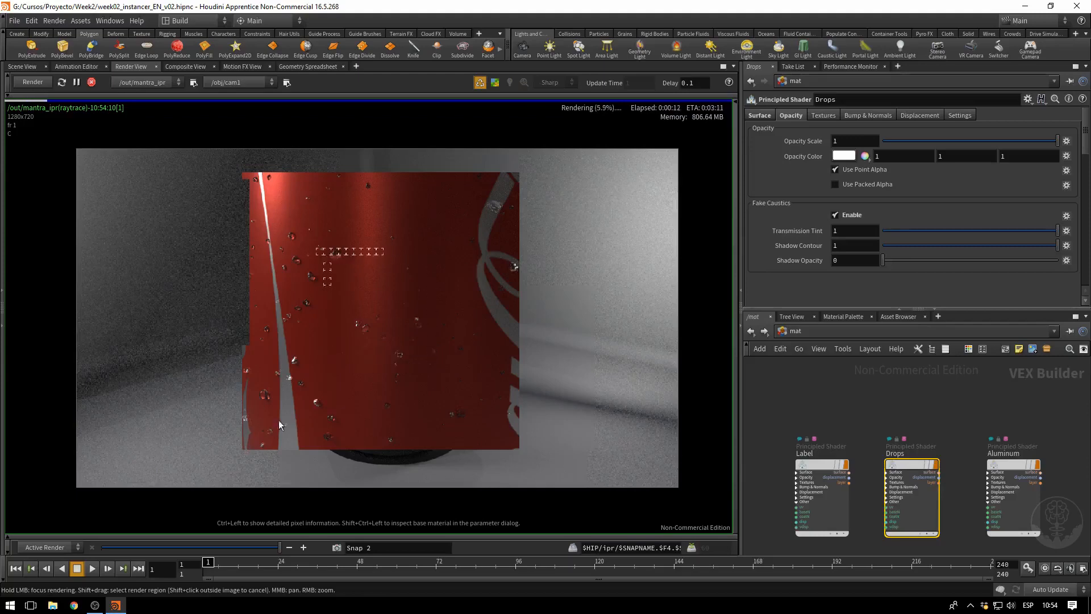
drag(279, 546, 242, 566)
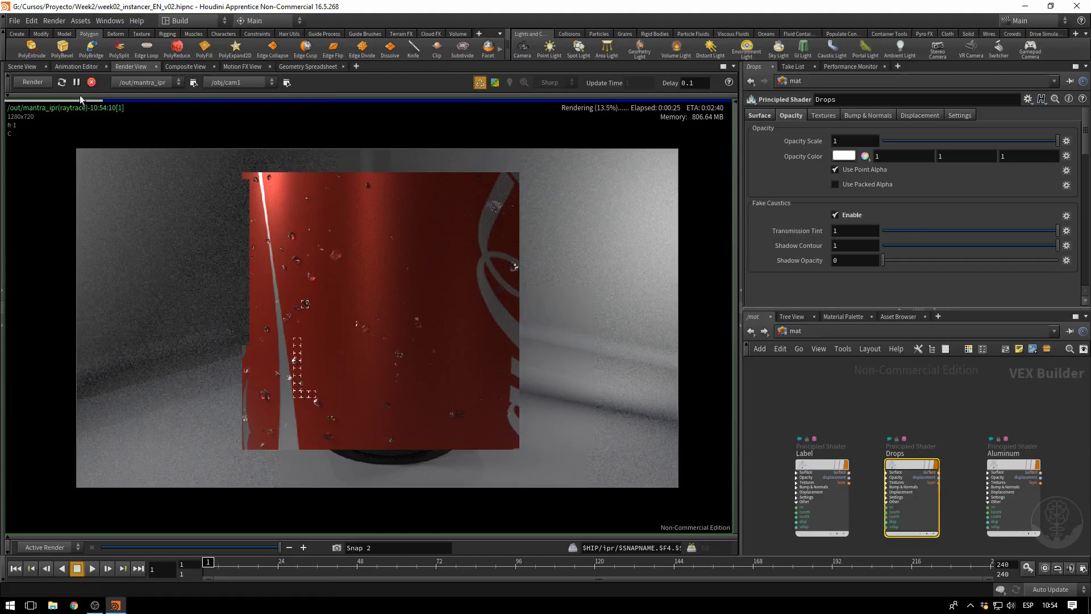
Step: Stop the close-up render, switch the render camera back to /obj/RenderCam and start a new render
click(91, 81)
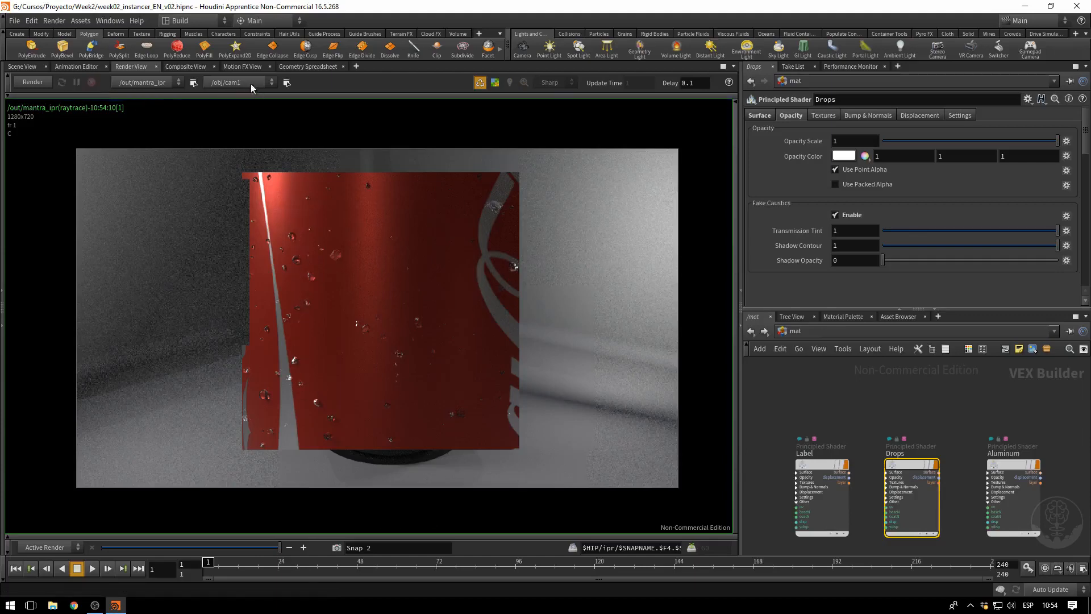
click(250, 83)
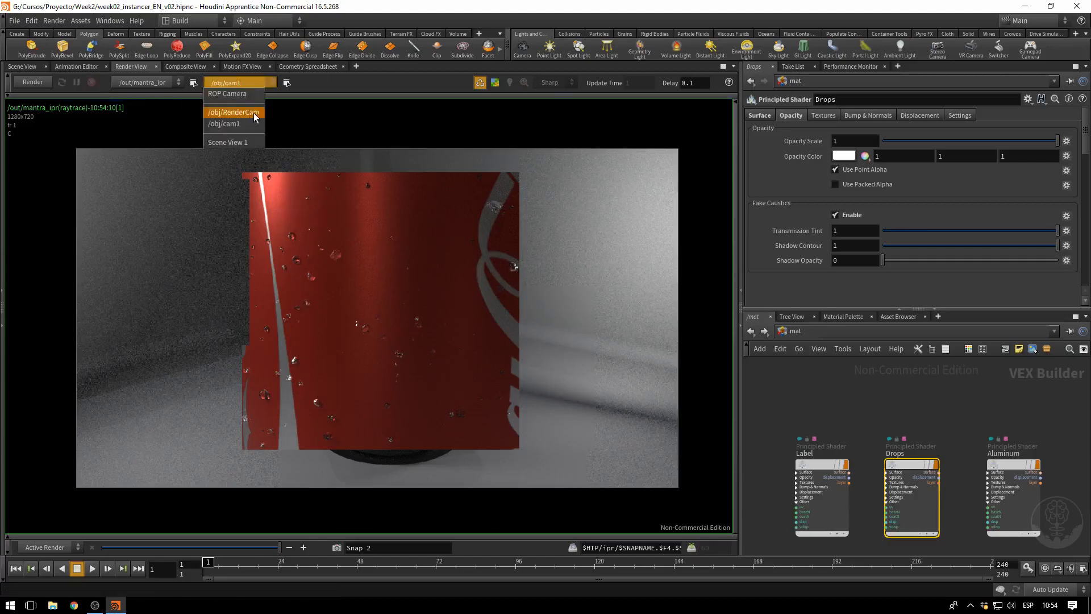
click(255, 112)
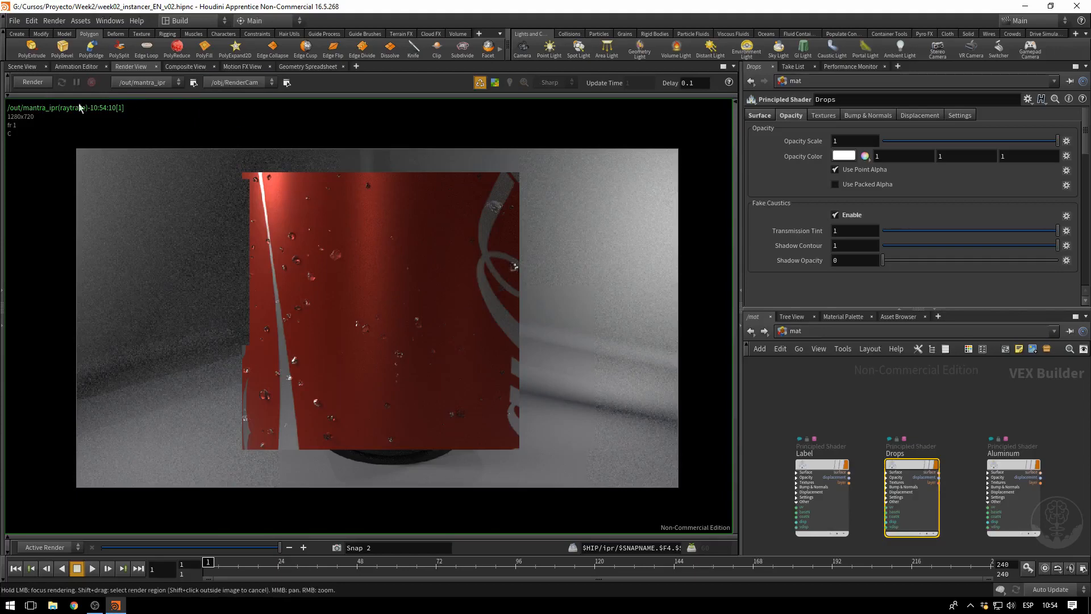
click(32, 82)
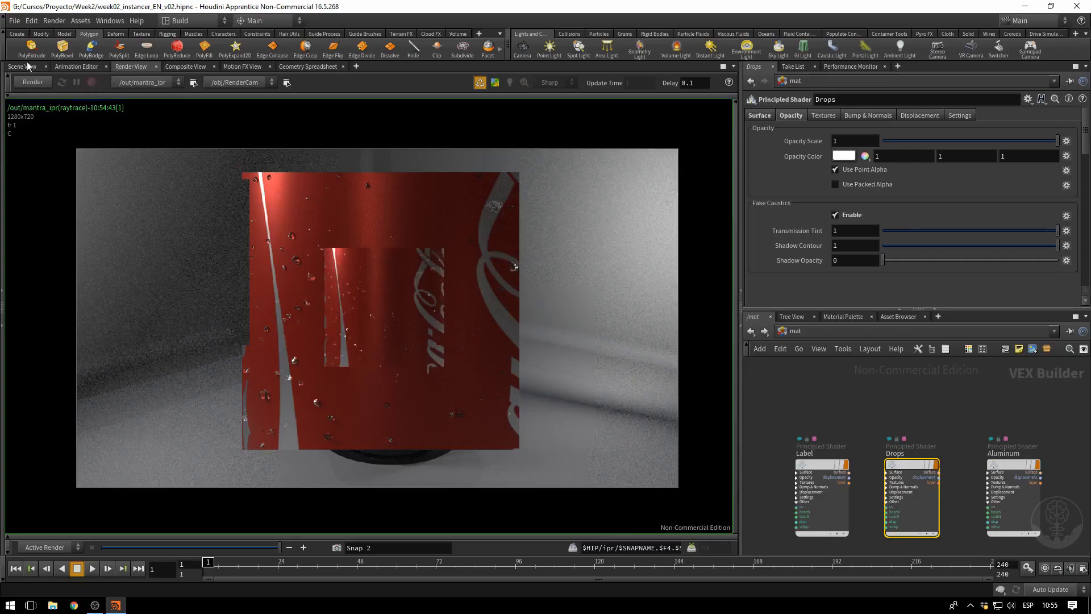
Step: Look through RenderCam in the scene viewport
click(28, 67)
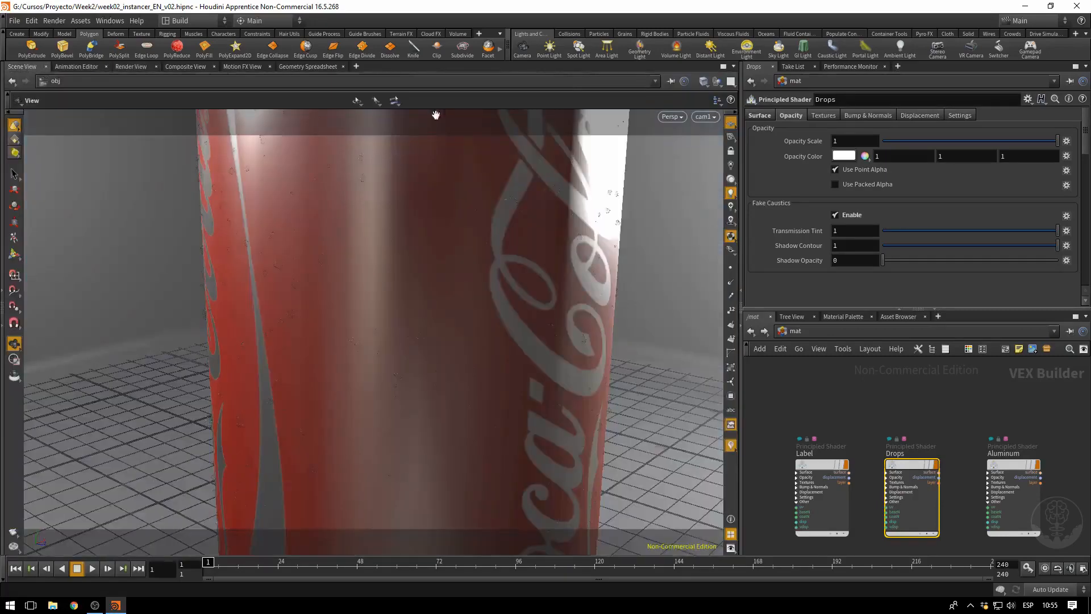
click(705, 117)
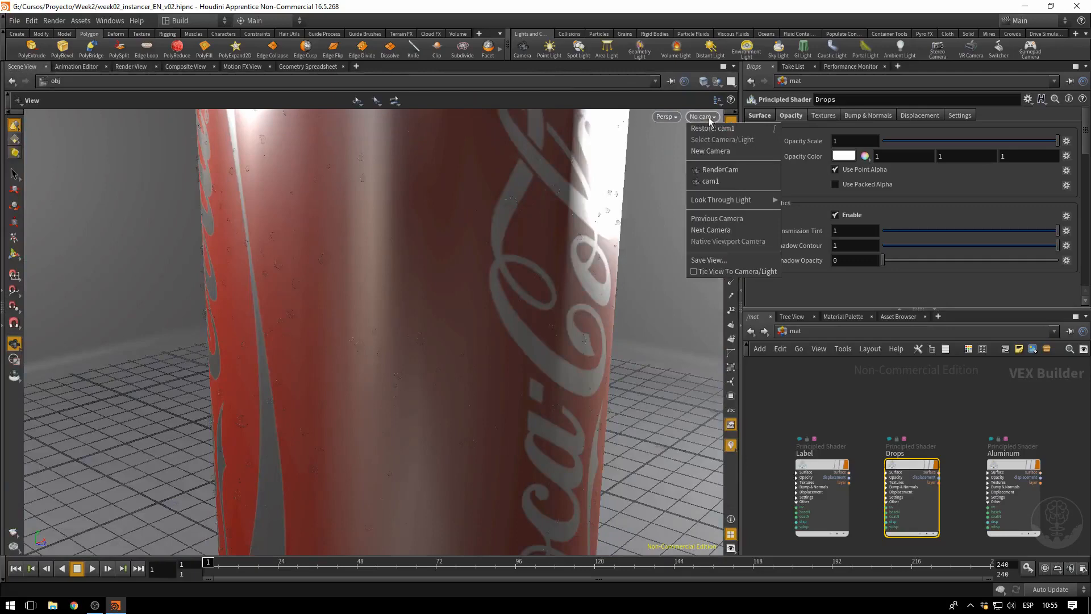
click(728, 173)
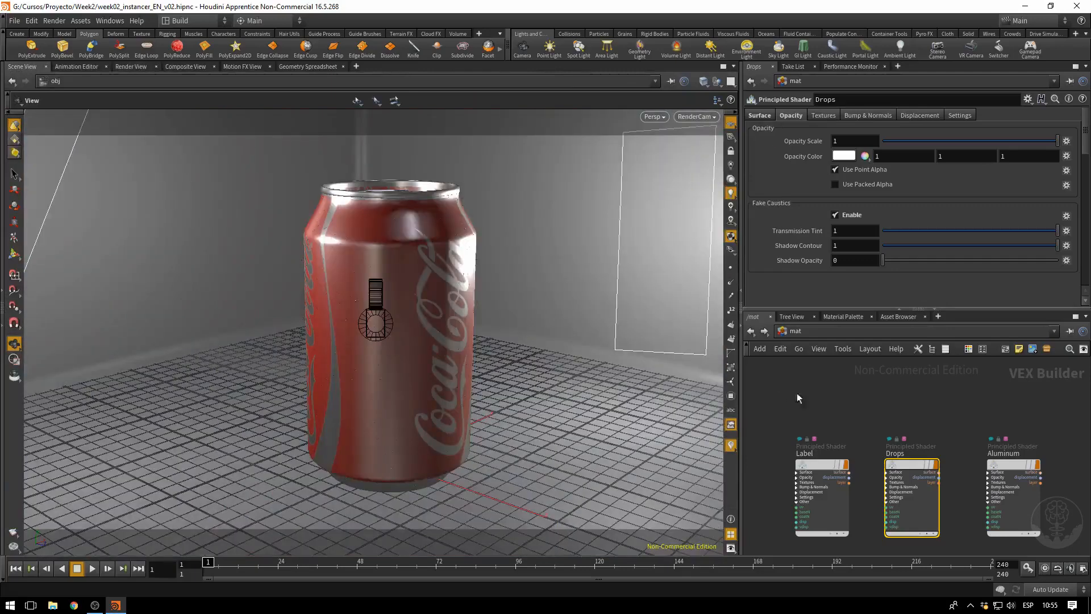
Step: Enter the Can object's geometry network and display its CanTransform node
click(789, 332)
click(813, 377)
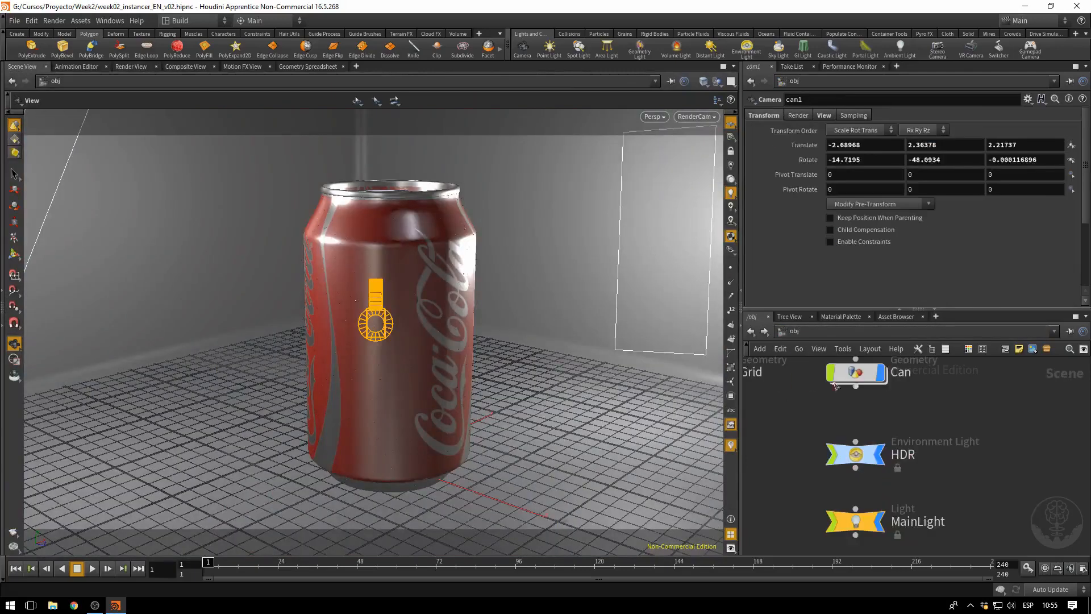
middle_drag(752, 357, 885, 420)
double_click(952, 432)
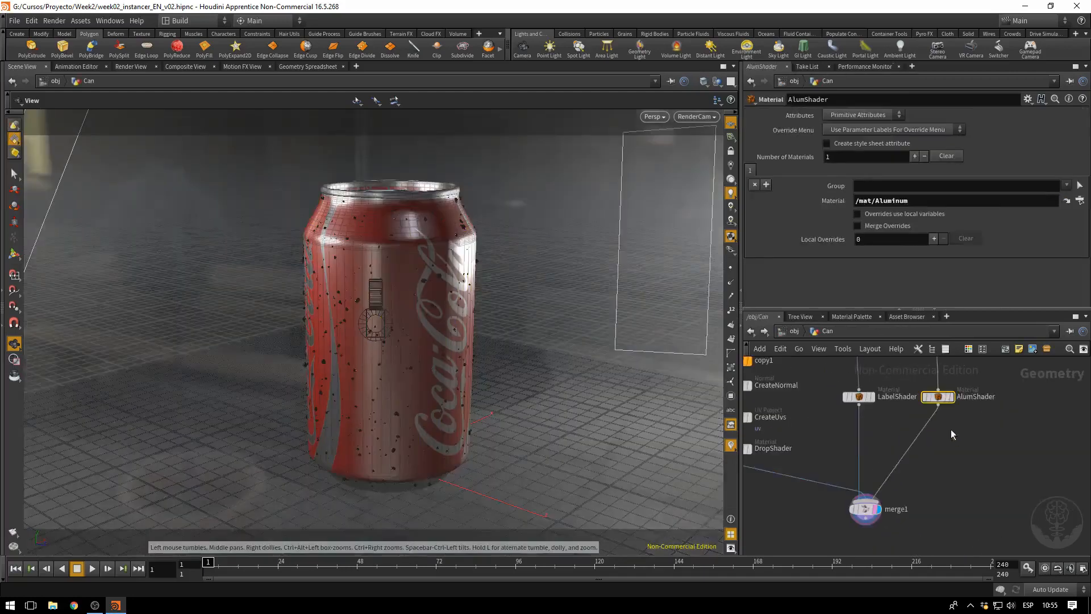
mouse_move(951, 429)
middle_down()
mouse_move(983, 482)
mouse_move(968, 529)
middle_up()
middle_drag(1011, 432, 1045, 609)
middle_drag(994, 449, 999, 505)
scroll(908, 486, up, 4)
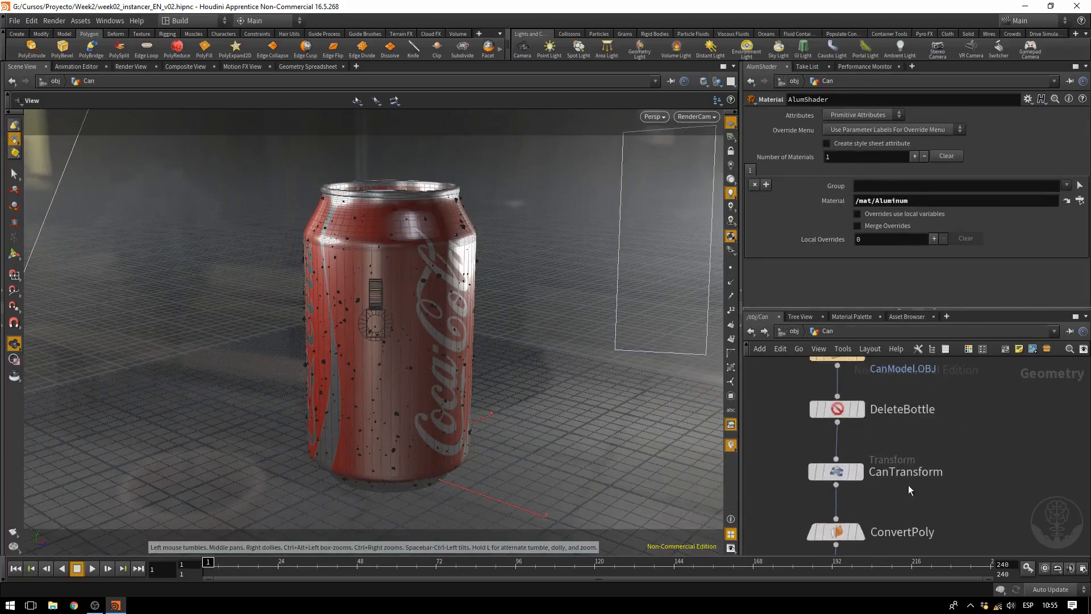
click(851, 475)
click(846, 474)
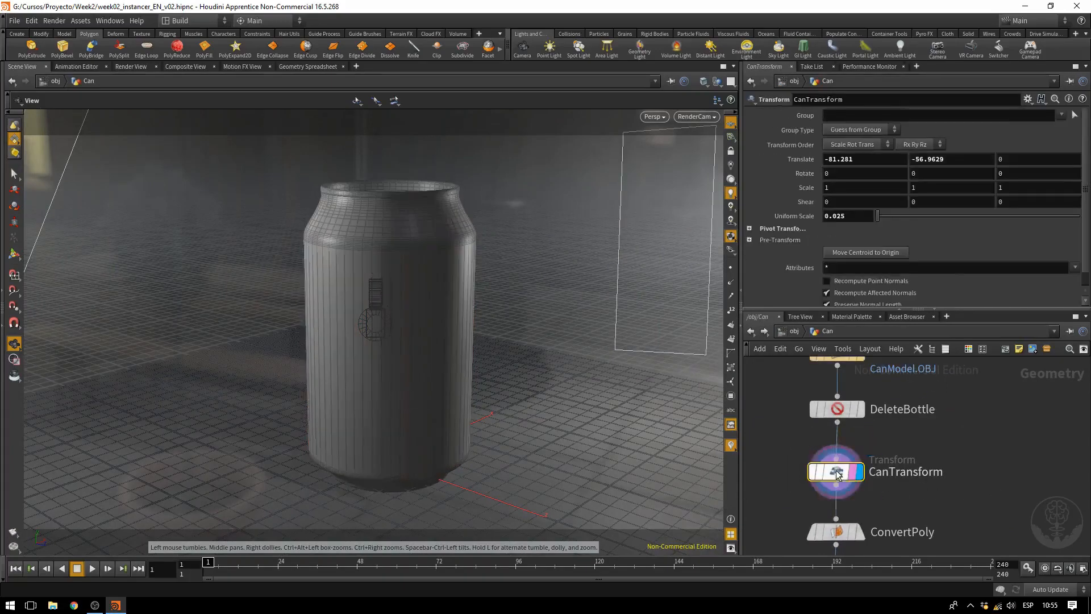
Step: Set CanTransform's Y rotation to -26.59 and display the LabelShader node to check the label's orientation
middle_drag(926, 173, 467, 2)
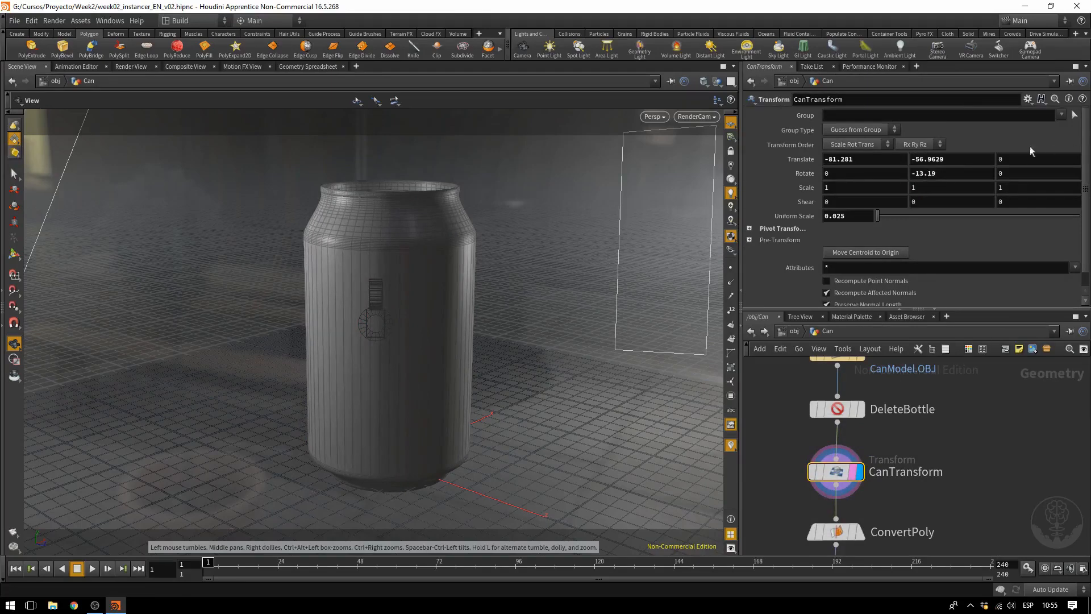
middle_drag(971, 177, 971, 177)
middle_drag(594, 138, 577, 138)
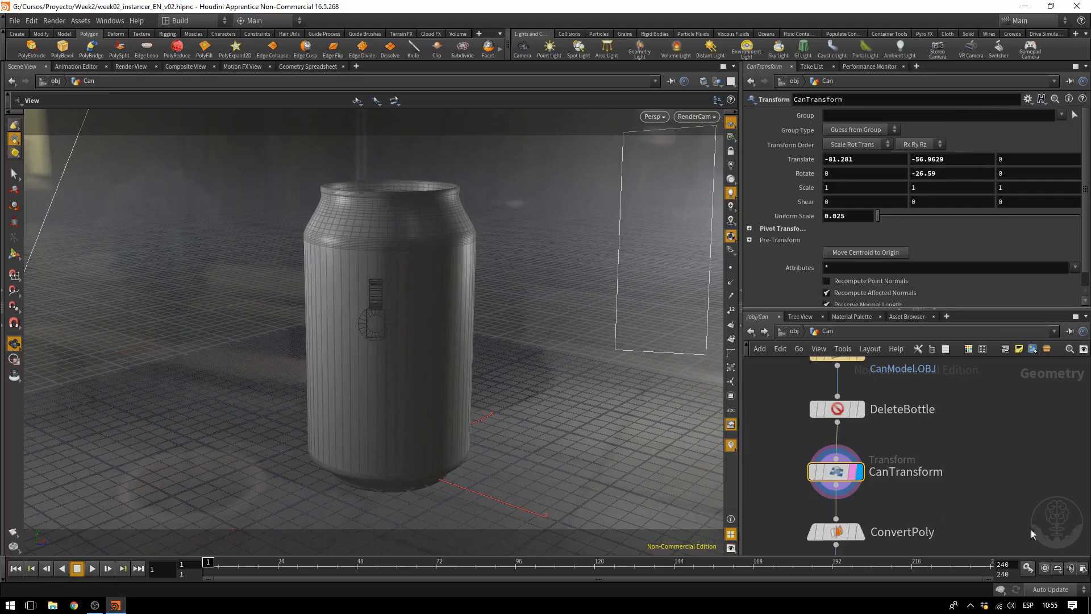
middle_drag(1034, 534, 964, 381)
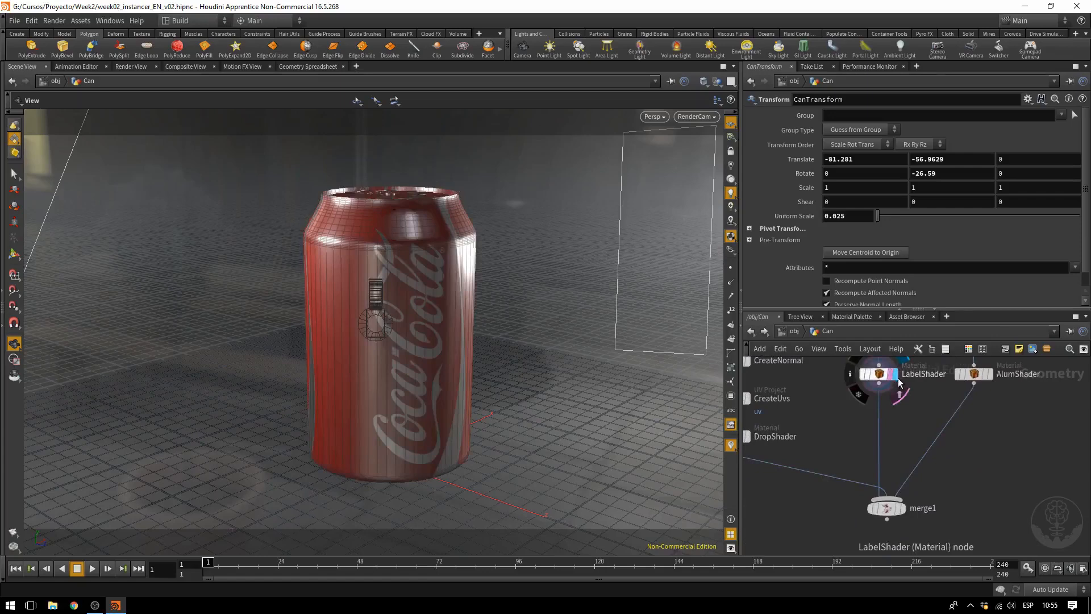
Step: Reposition the DropPlacement and createPscale nodes together so they line up above the copy1 node
middle_drag(1005, 440, 1042, 493)
scroll(858, 392, down, 2)
middle_drag(857, 386, 881, 523)
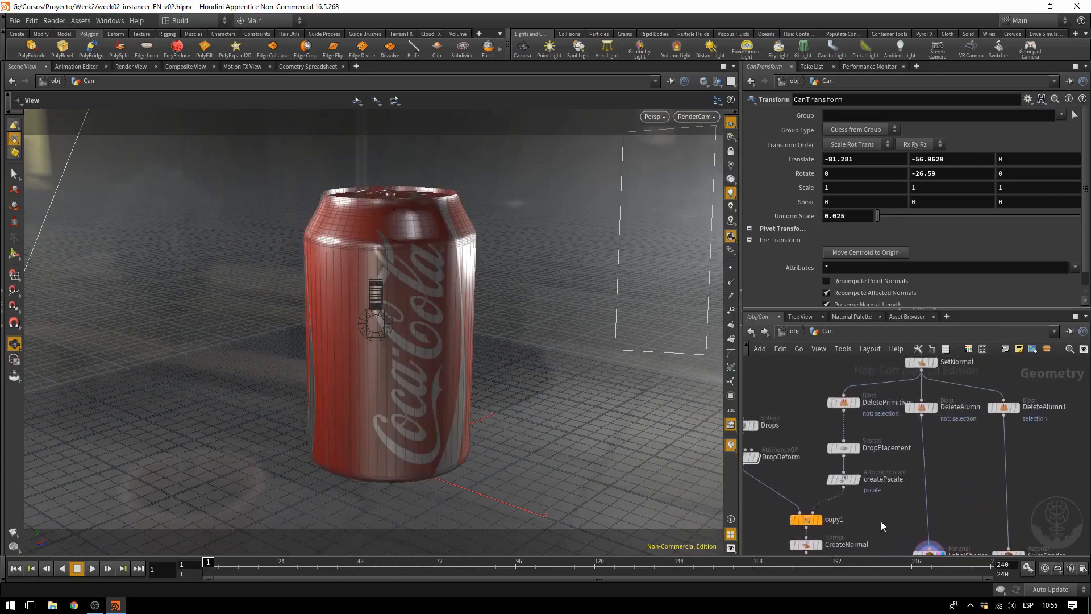
middle_drag(812, 436, 803, 398)
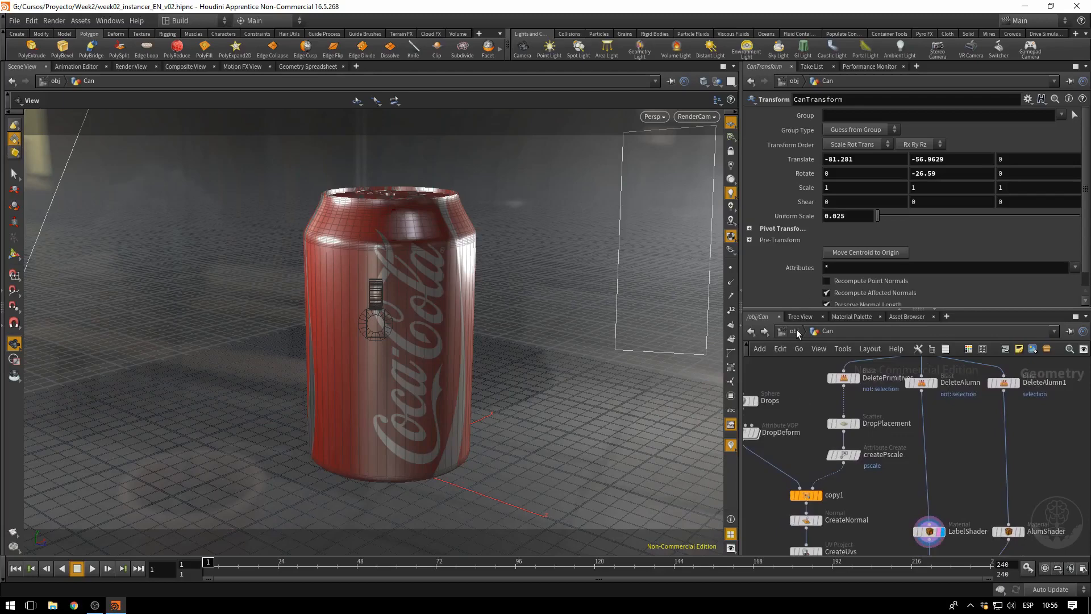
middle_drag(894, 453, 934, 437)
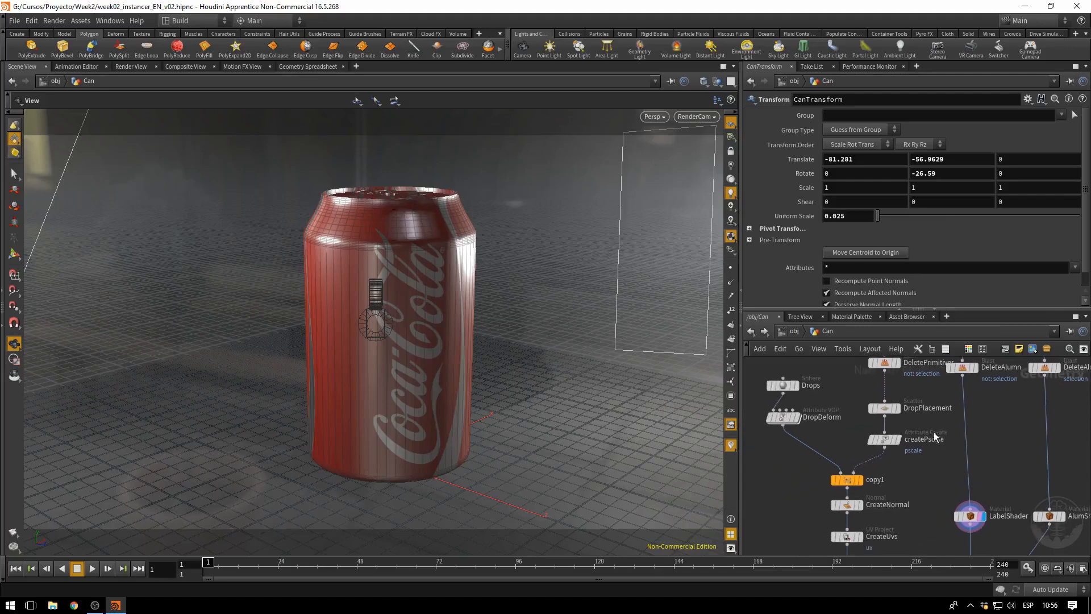
drag(860, 386, 904, 457)
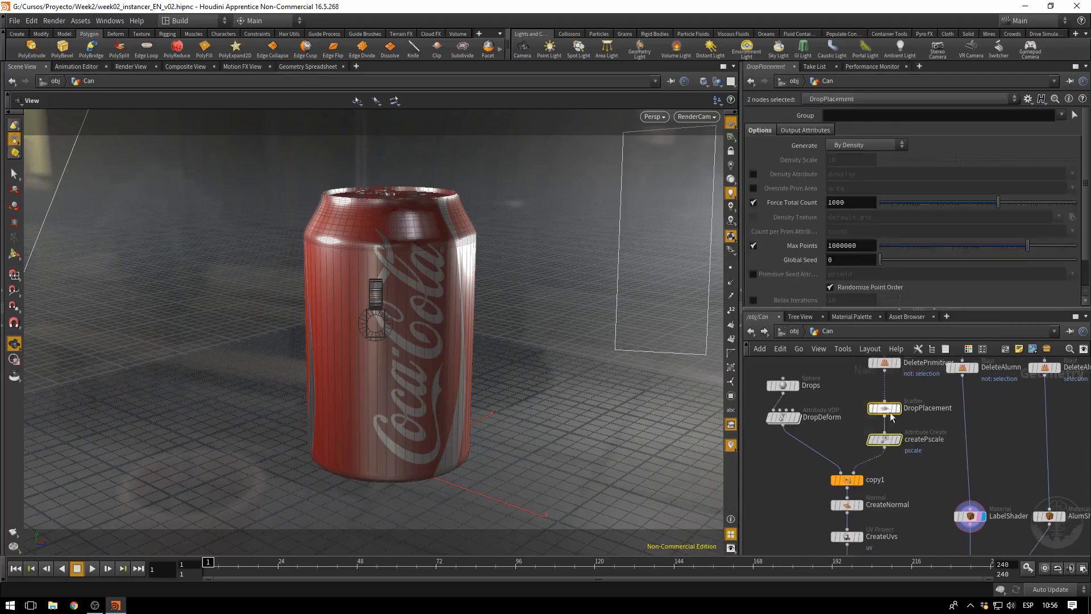
drag(886, 410, 854, 405)
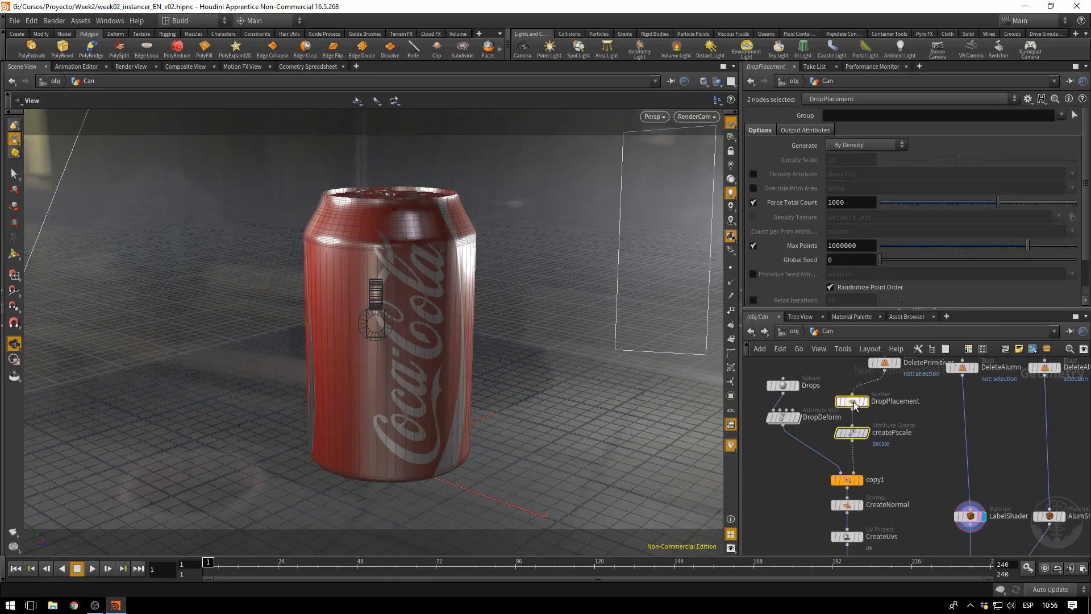
Step: Open createPscale's value expression for editing and set DropPlacement's Force Total Count to 3500
click(858, 434)
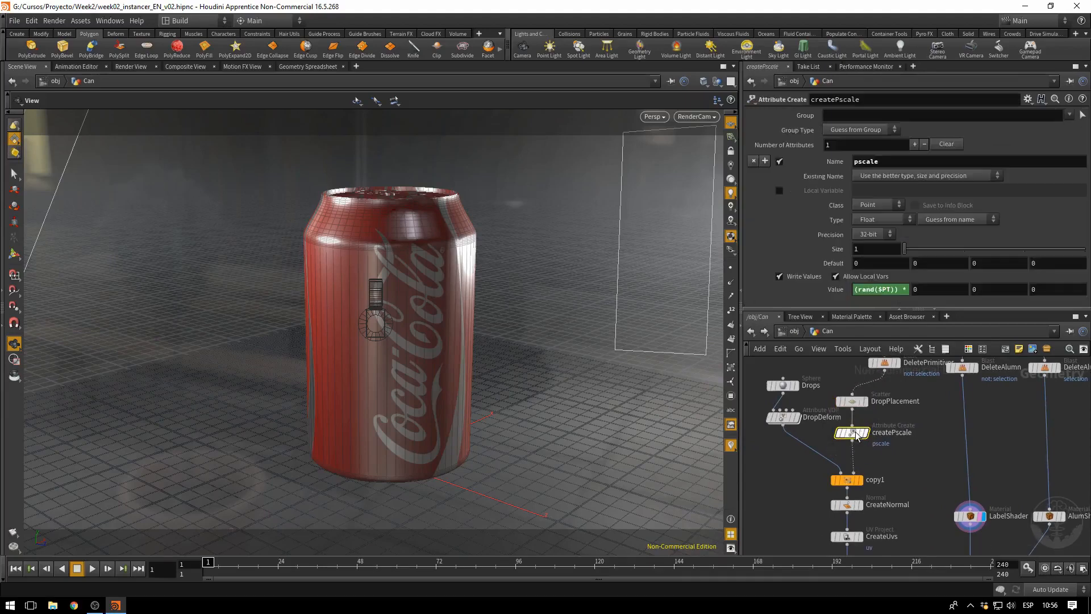
click(910, 290)
double_click(915, 290)
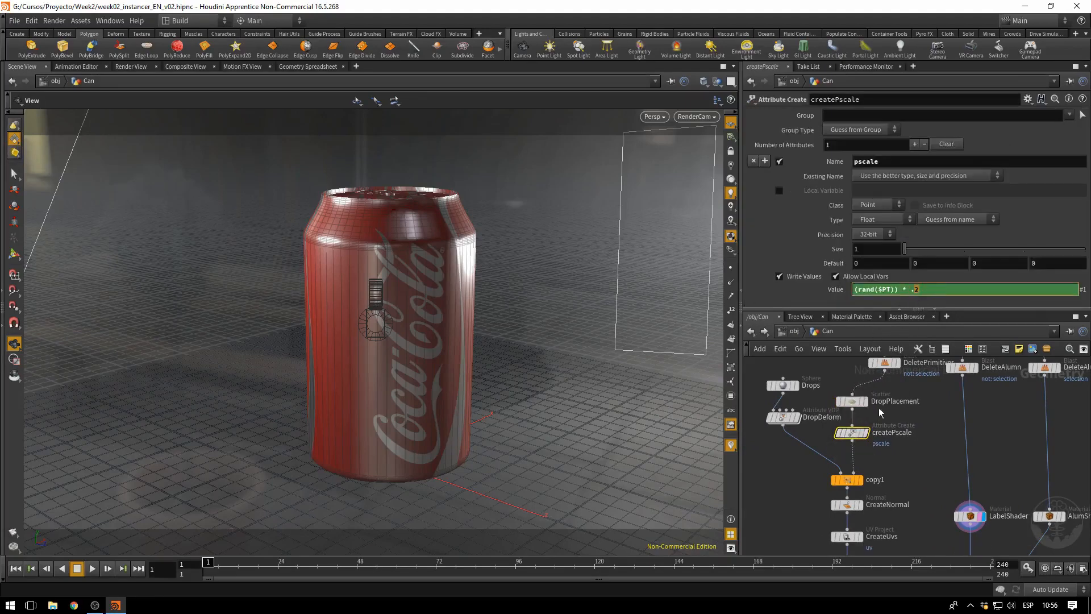
click(852, 401)
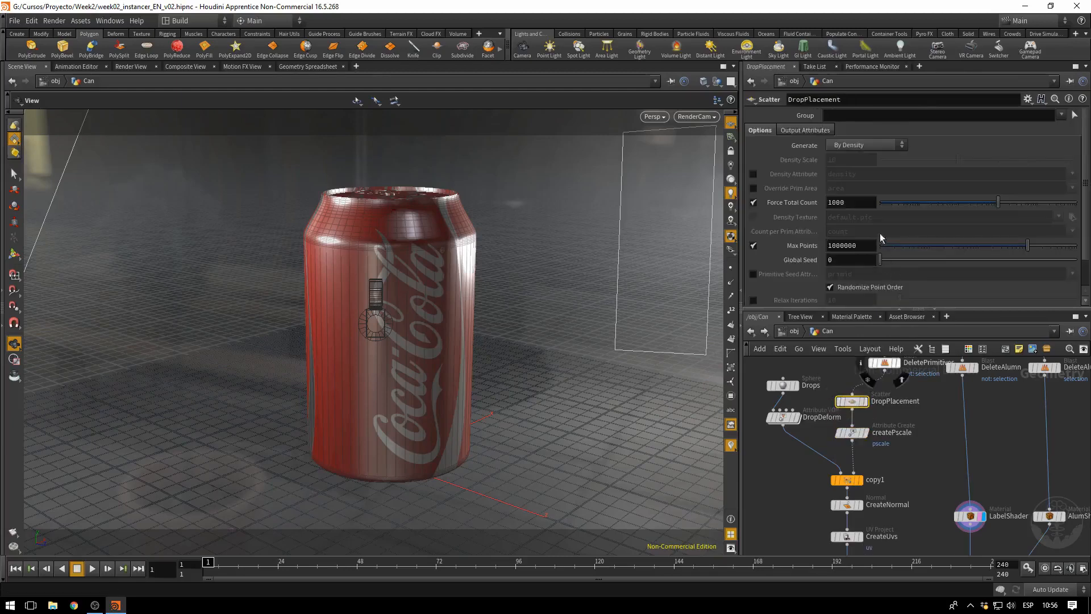
double_click(858, 202)
text(25)
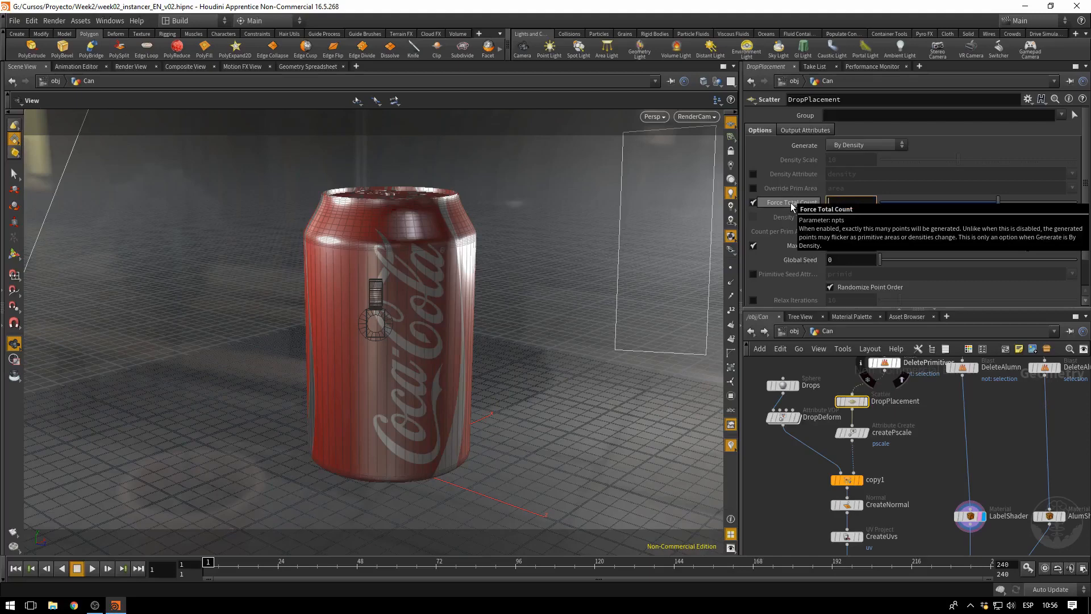
key(Return)
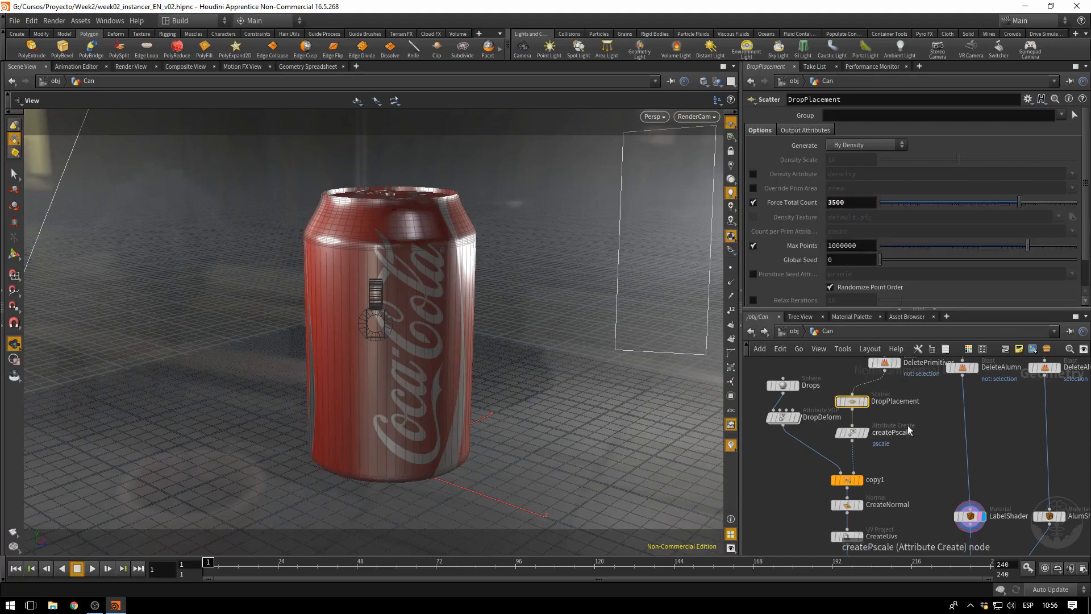
Step: Duplicate the DropPlacement and createPscale nodes and place the copies beside the originals
drag(853, 370, 859, 442)
key(ctrl+c)
key(ctrl+v)
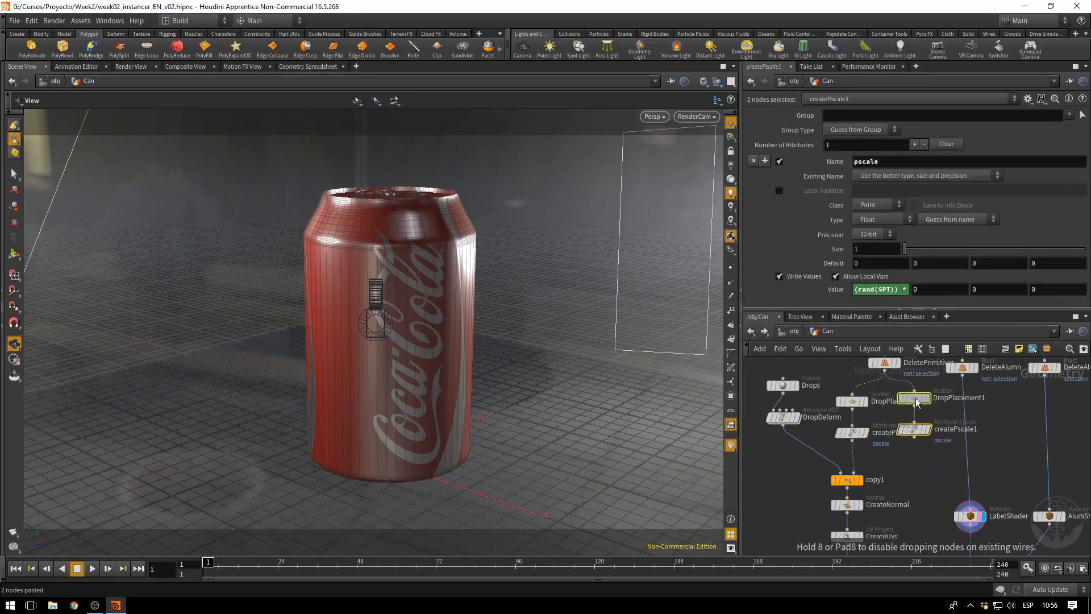
click(915, 403)
Step: Set the duplicated scatter node's Force Total Count to 250 and the duplicated pscale node's value to (rand($PT)) * .35
click(915, 403)
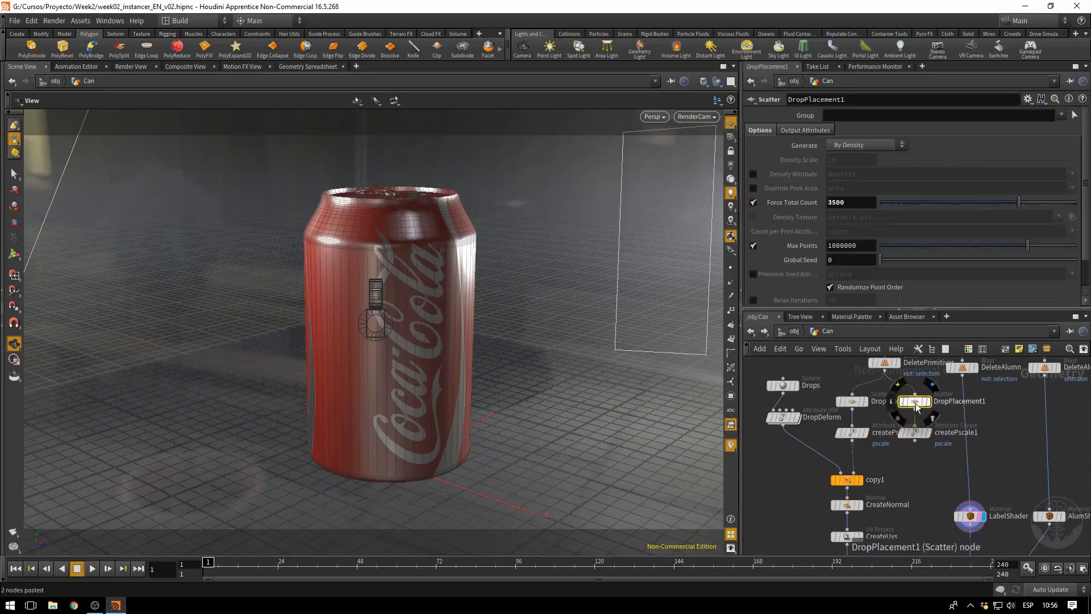
double_click(858, 201)
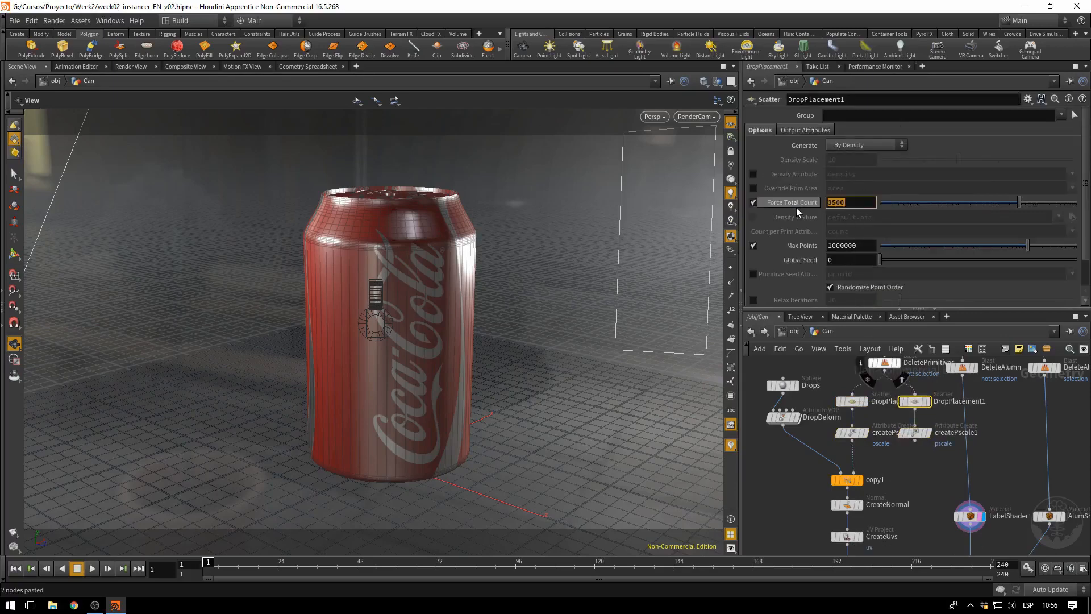
text(250)
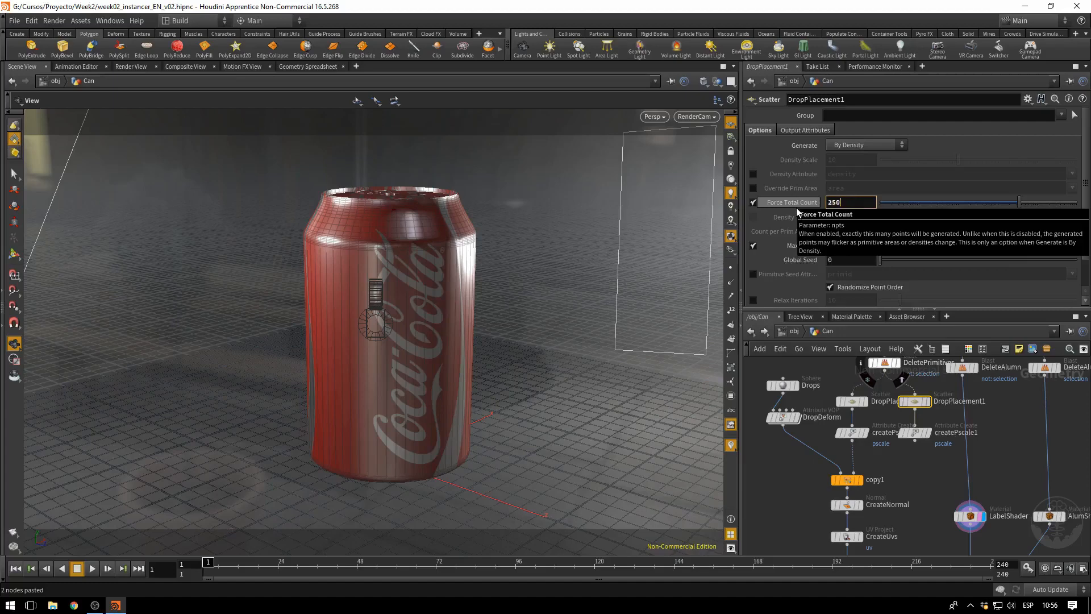
key(Return)
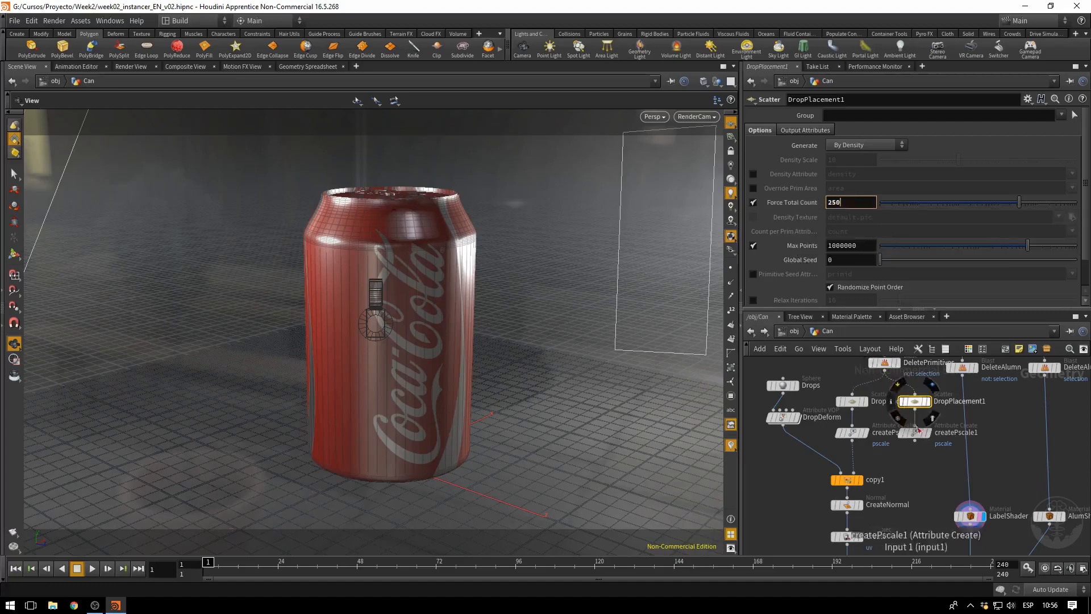
click(916, 433)
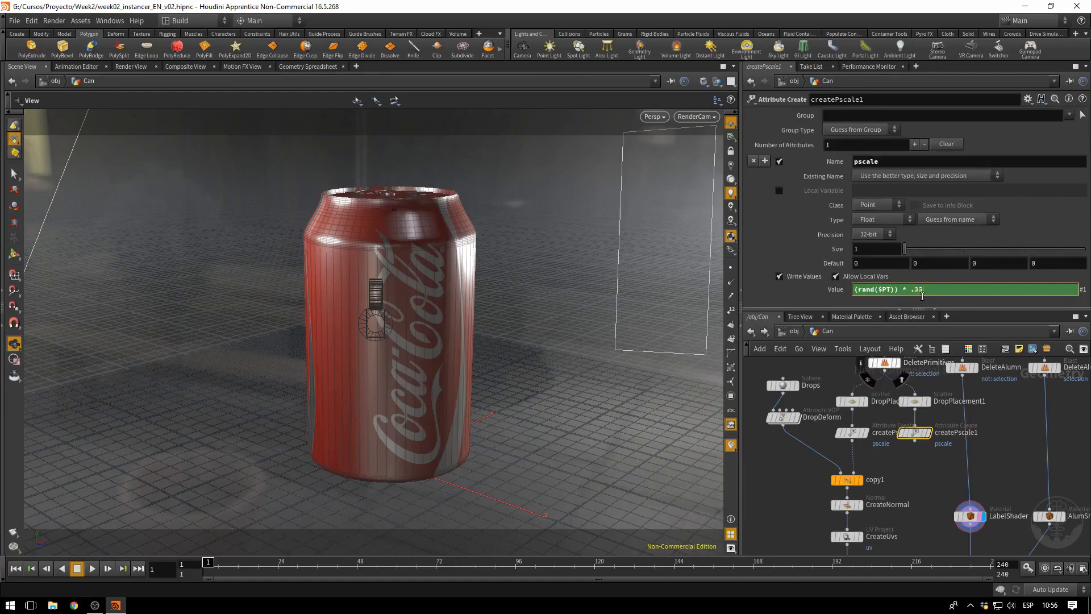
key(Return)
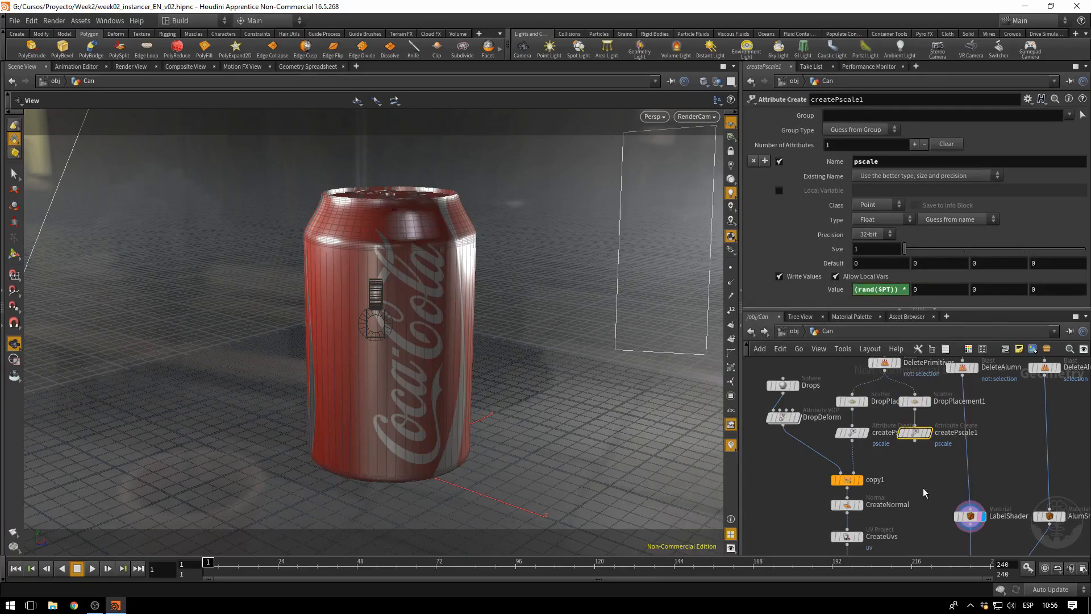
Step: Insert a Merge node between createPscale and copy1, and wire createPscale1 into it as a second input
scroll(924, 485, down, 3)
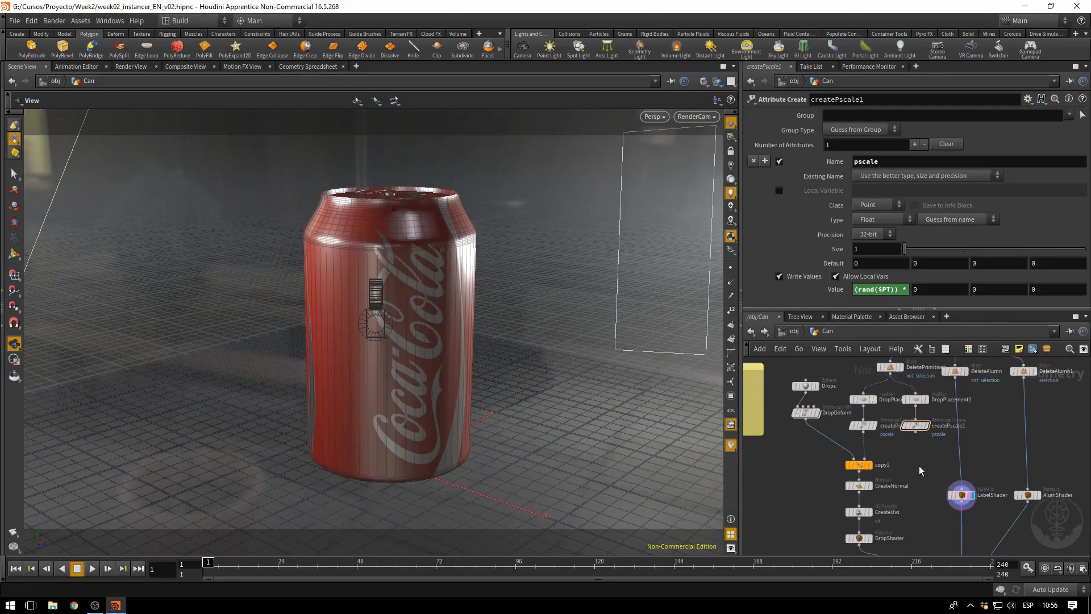
key(Tab)
text(merge)
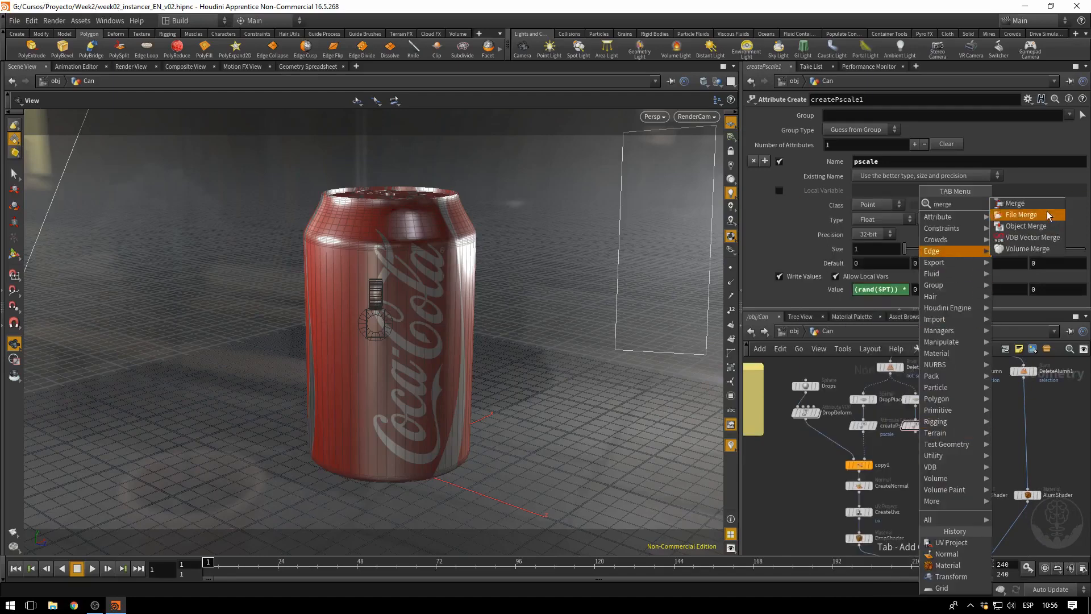
click(1015, 203)
click(865, 451)
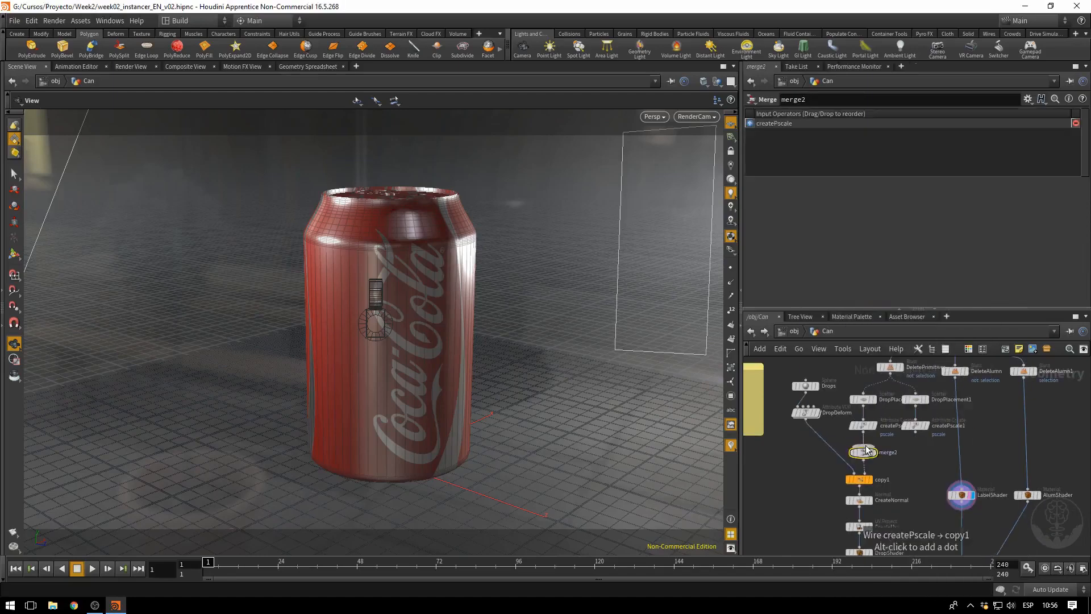
drag(866, 450, 916, 434)
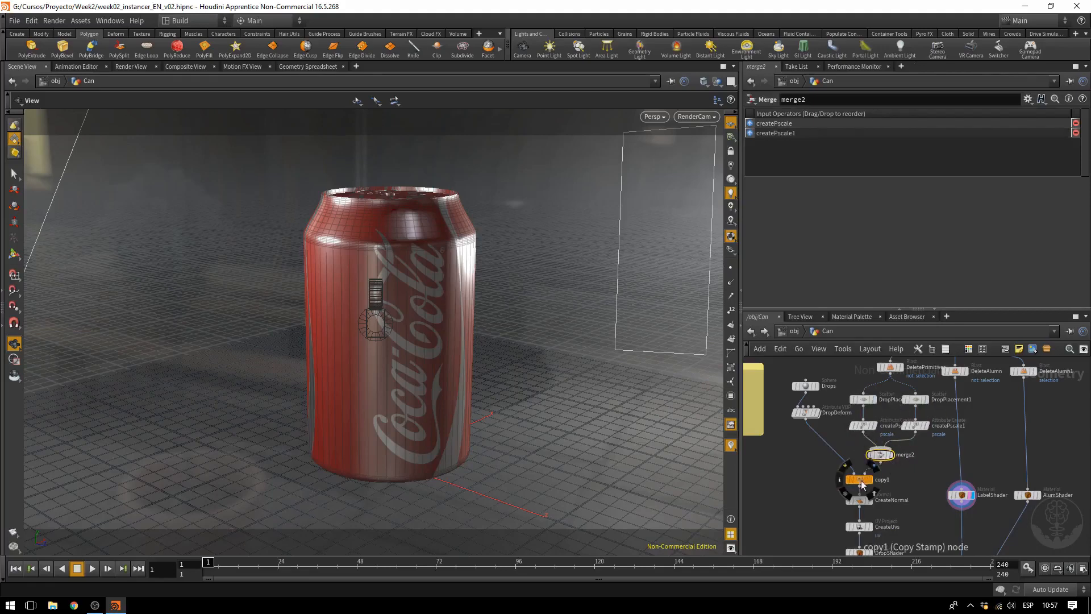
Step: Display the final merge1 node to show the can with all its drops
middle_drag(937, 506, 953, 409)
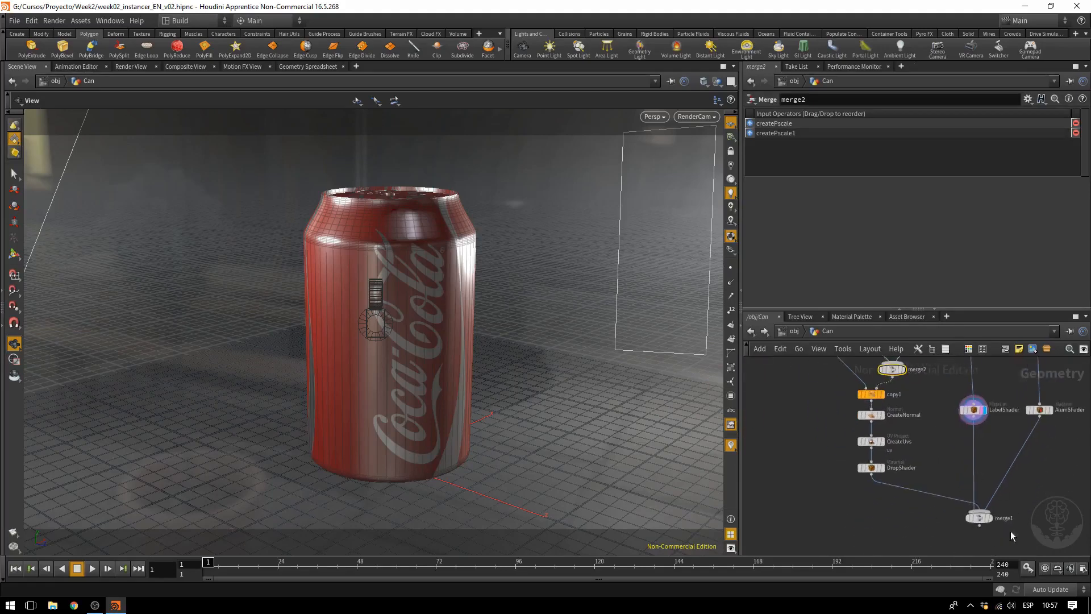
scroll(1010, 531, up, 2)
click(985, 518)
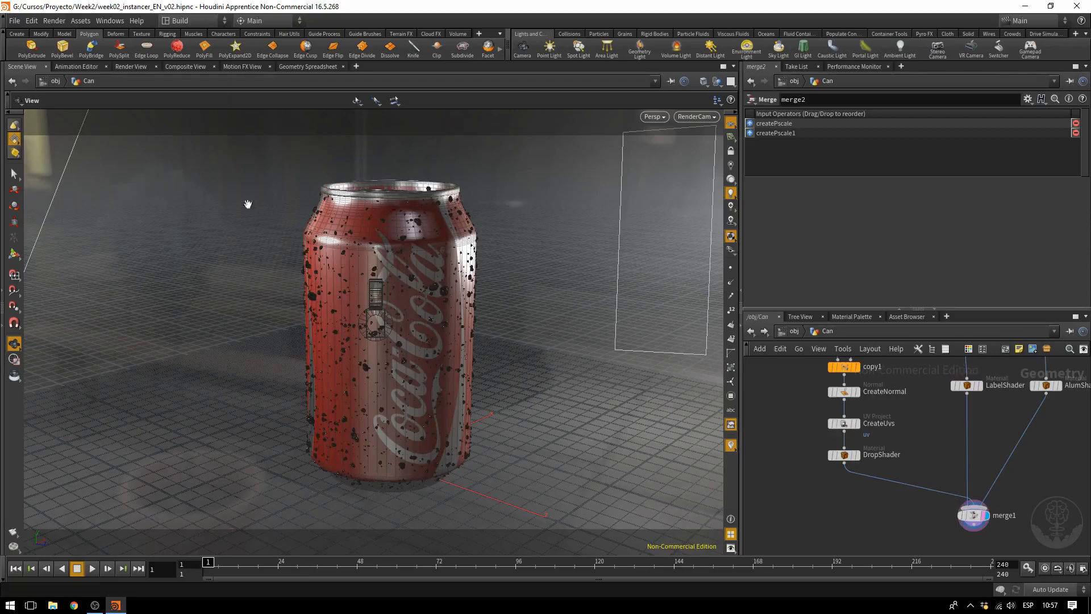
Step: Return to the scene level and set the HDR environment light's intensity to 0.75
click(795, 331)
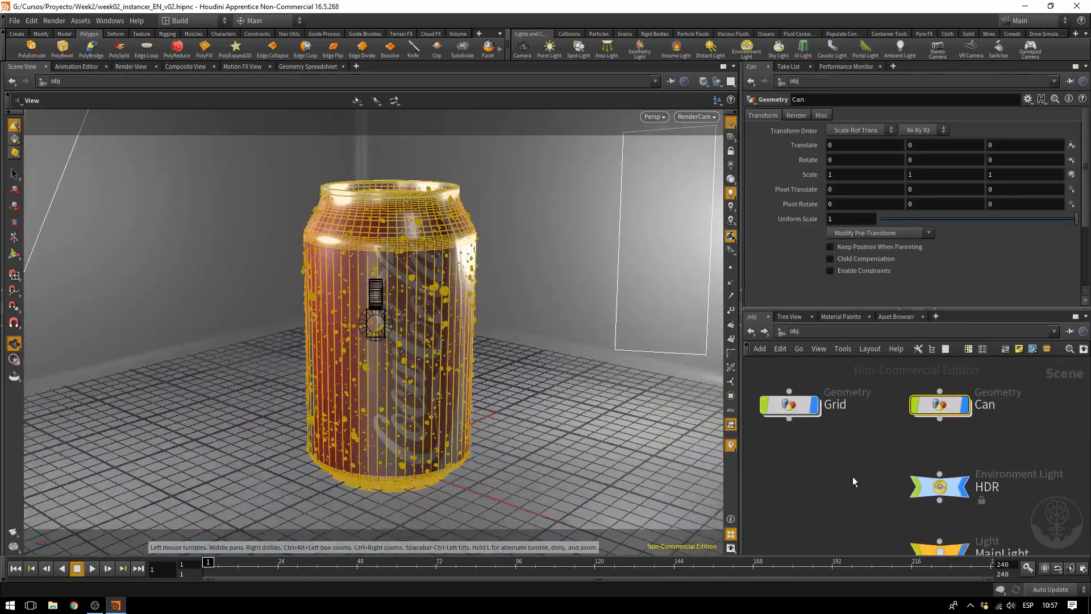
click(938, 487)
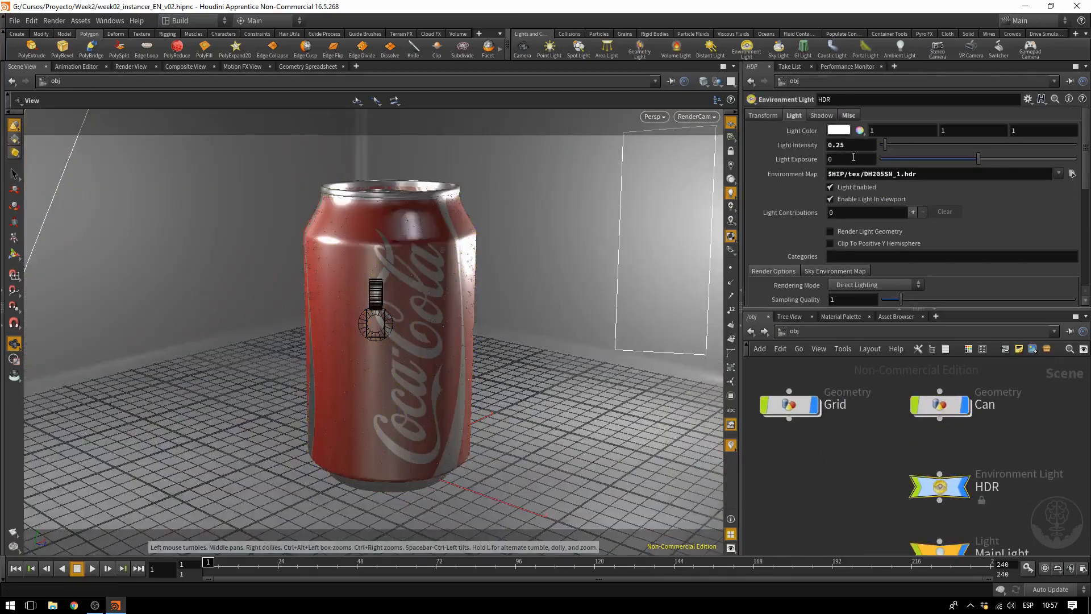
click(806, 146)
text(0.75)
key(Return)
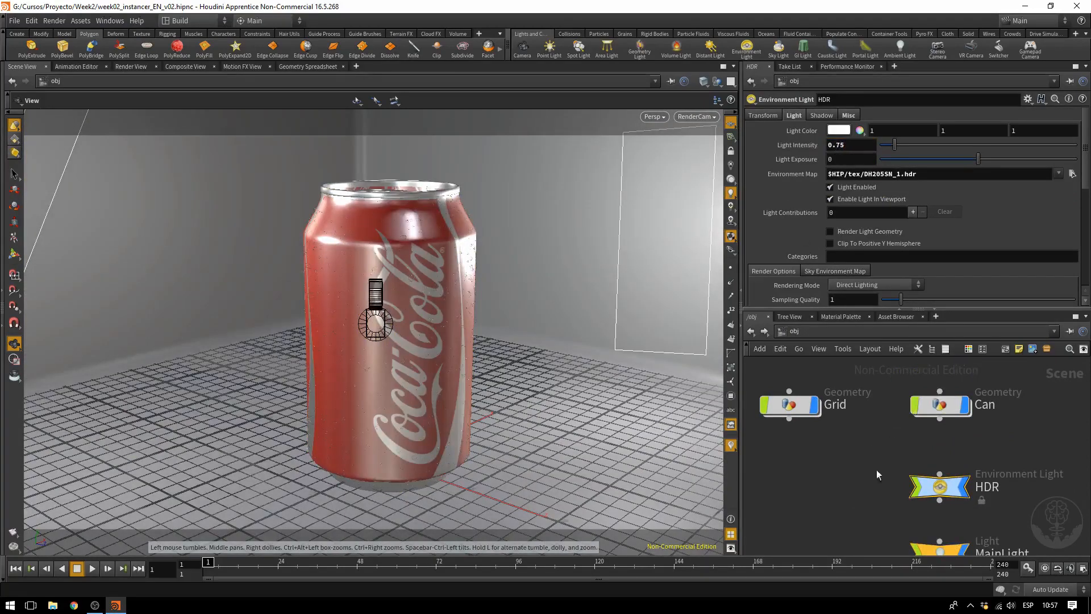
Step: Inside the Can network, display only the LabelShader node, then return to the scene level
middle_drag(853, 464, 854, 443)
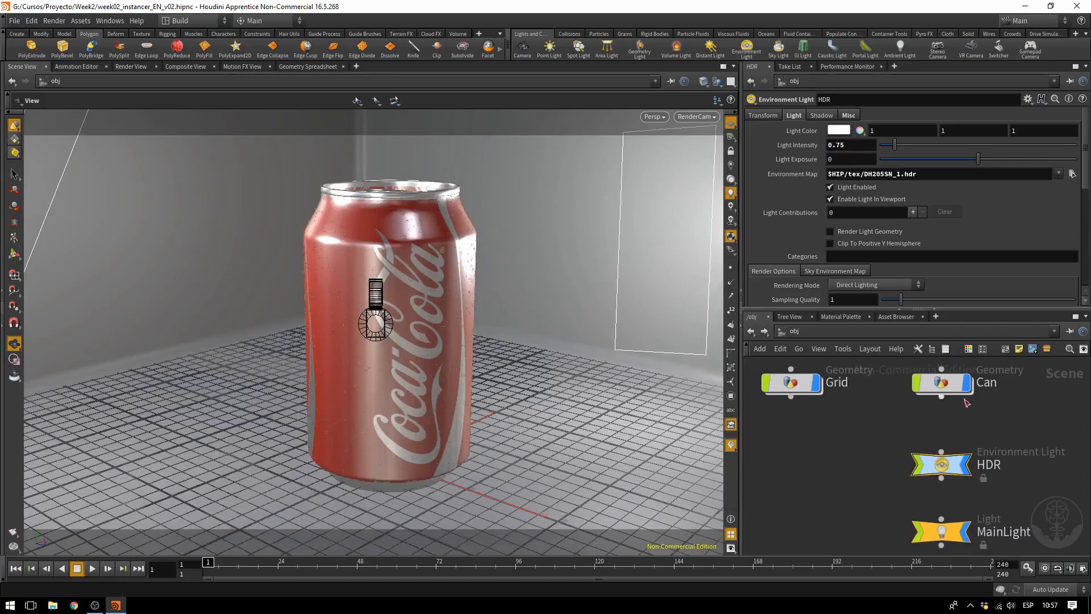
double_click(948, 388)
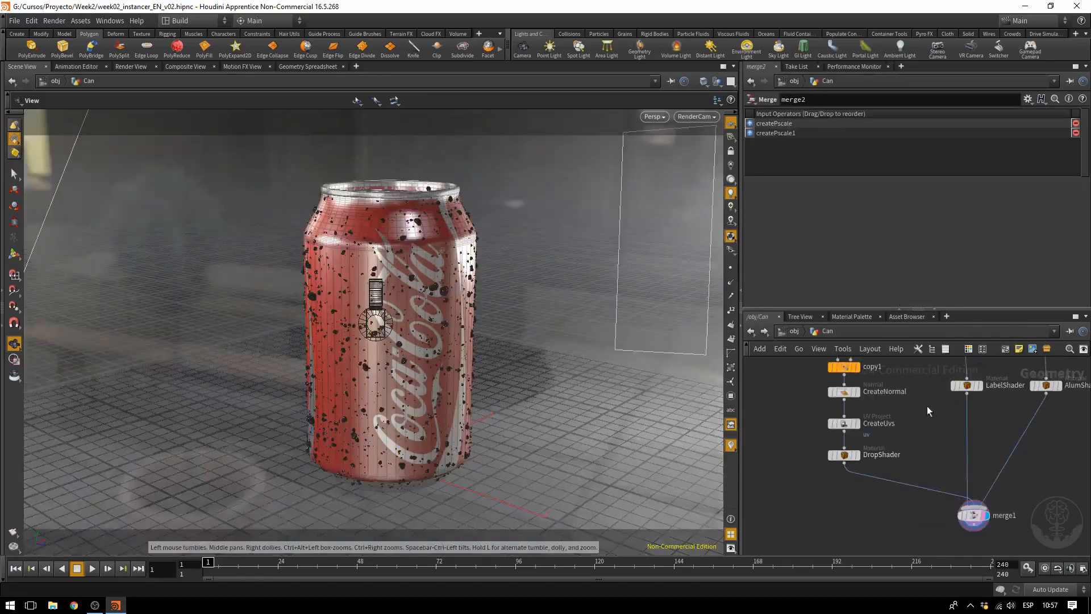
scroll(948, 429, up, 5)
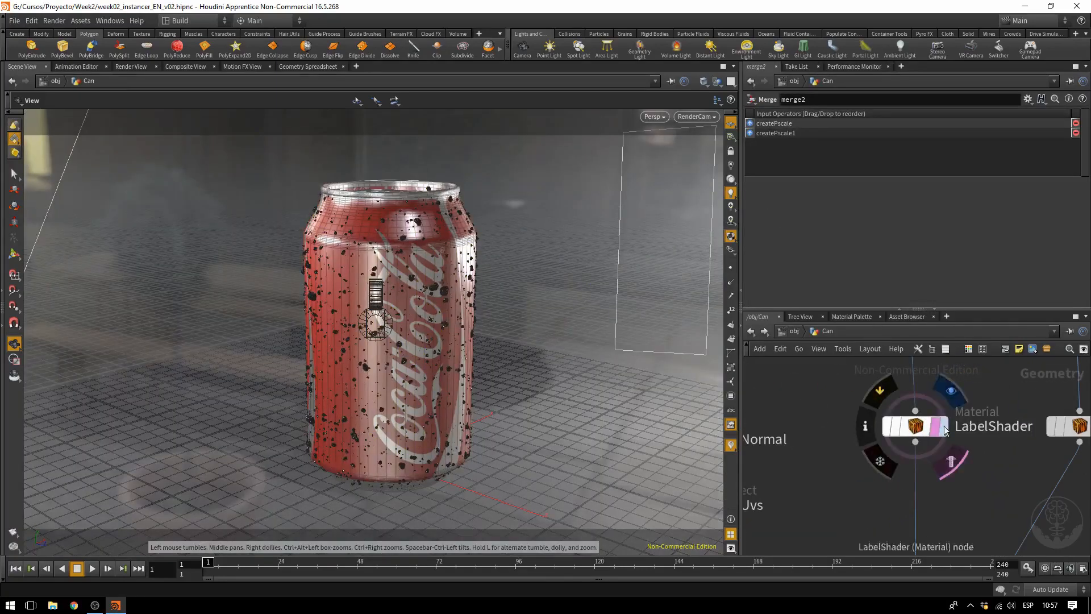
click(945, 428)
click(791, 331)
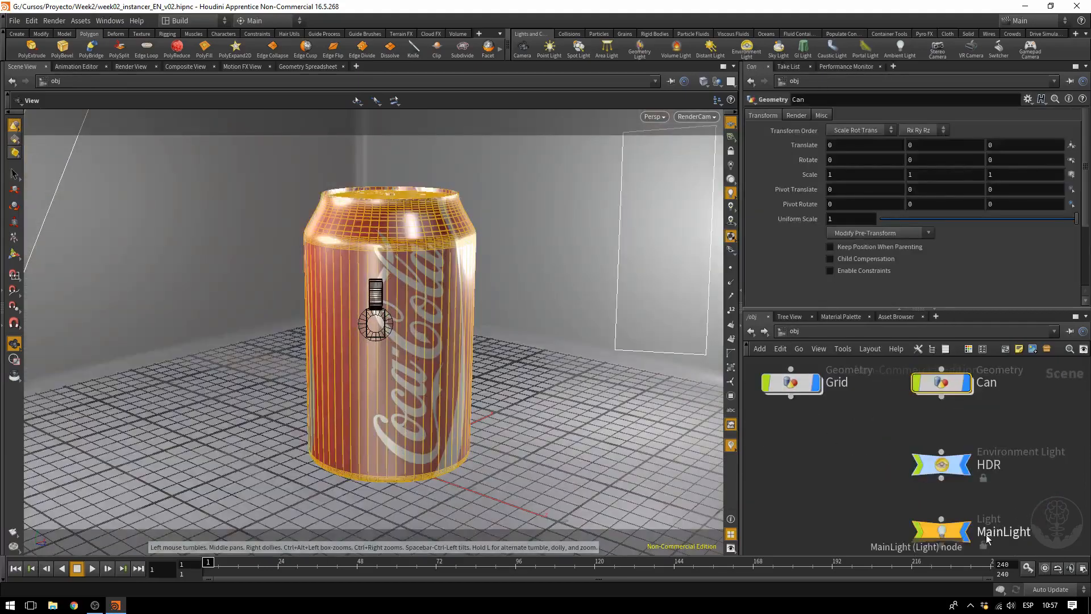
Step: Rotate MainLight to a more upright angle and reposition it beside the can
click(943, 532)
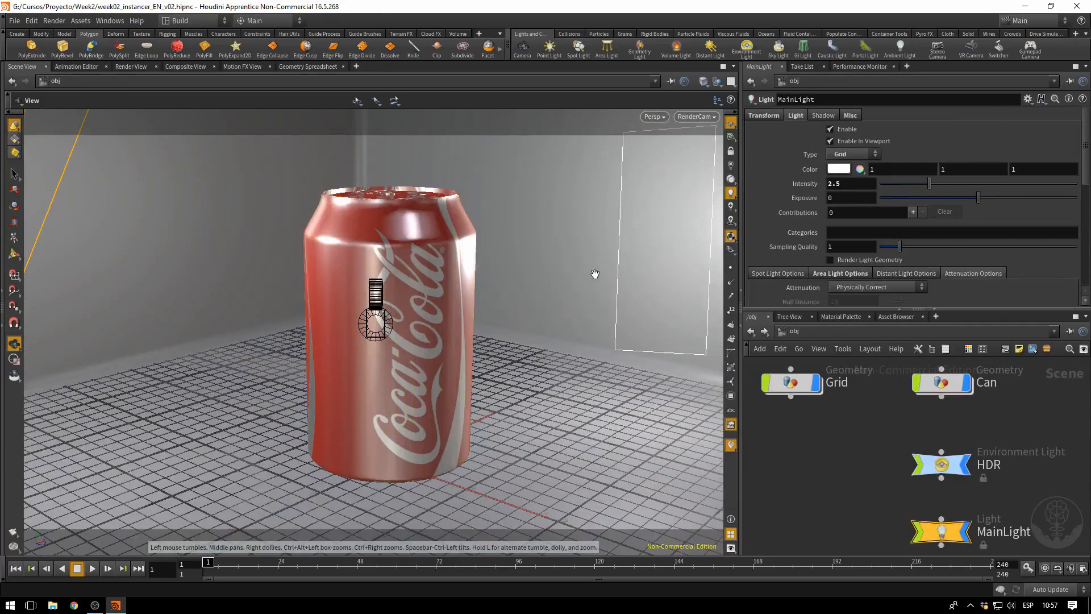
drag(606, 273, 409, 260)
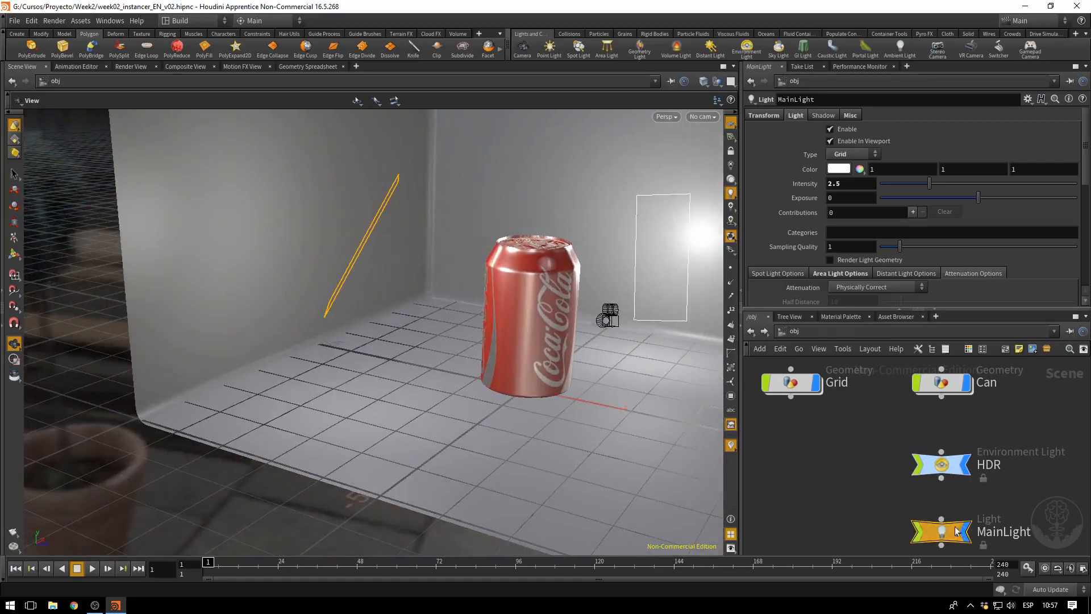
click(14, 206)
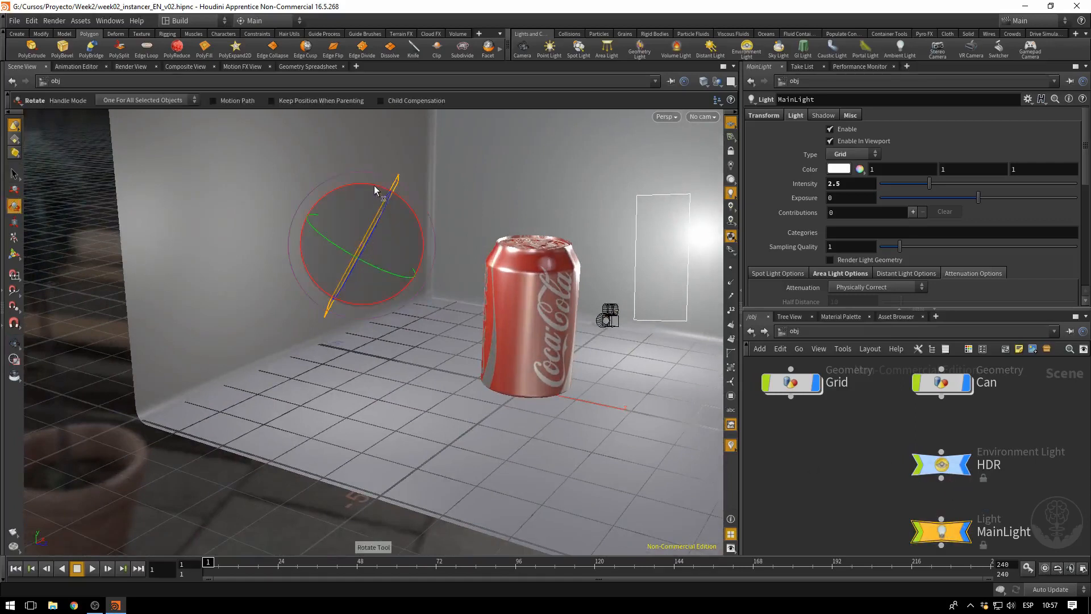
drag(374, 185, 360, 184)
click(14, 238)
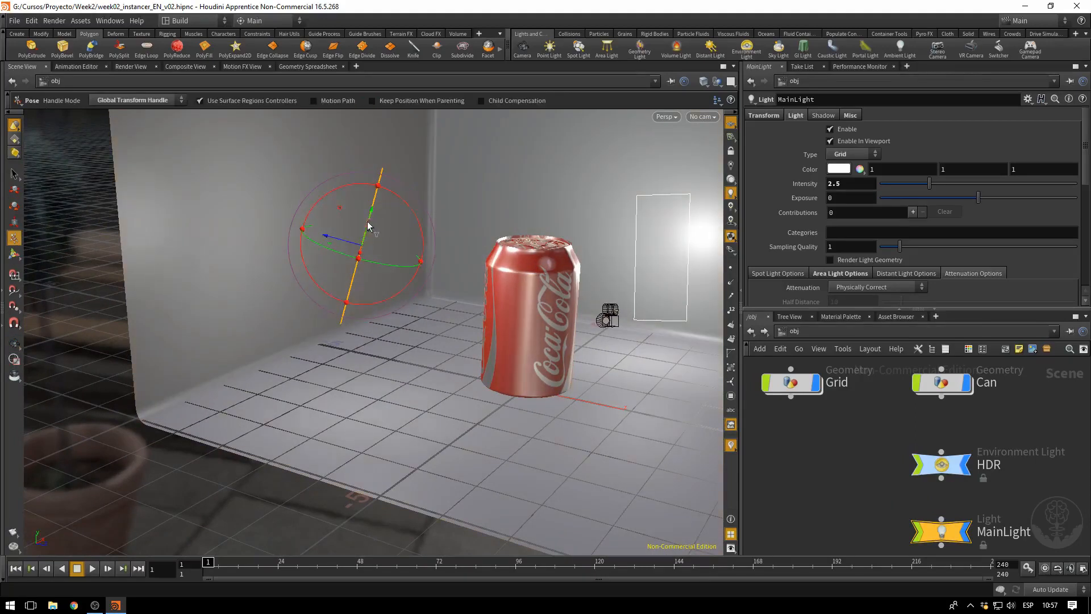
drag(368, 216, 562, 389)
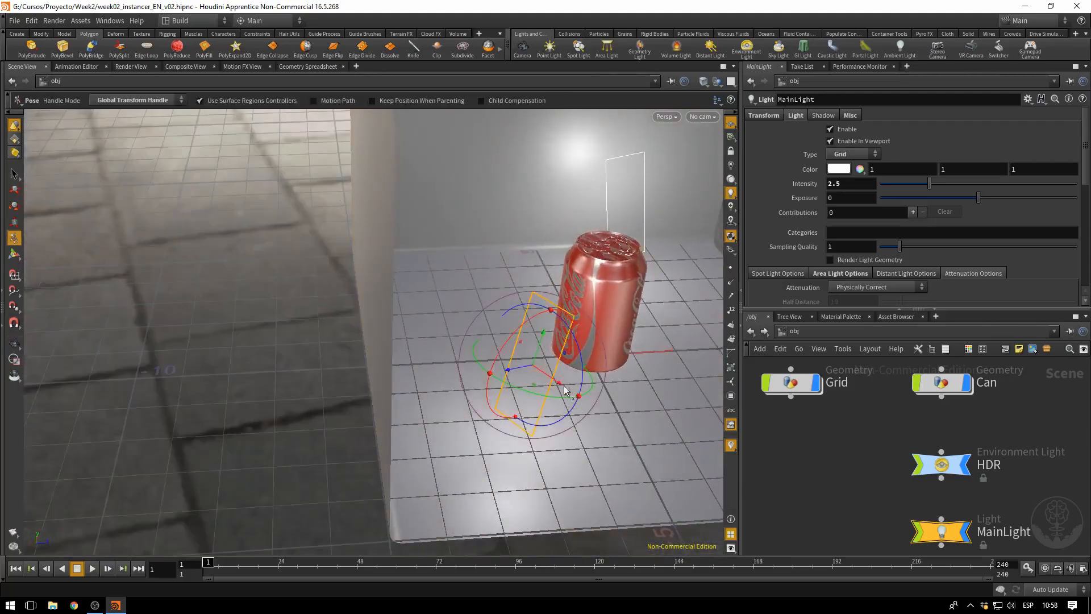
Step: Check the framing through RenderCam, then move MainLight closer to the can and slightly lower
click(702, 117)
click(721, 170)
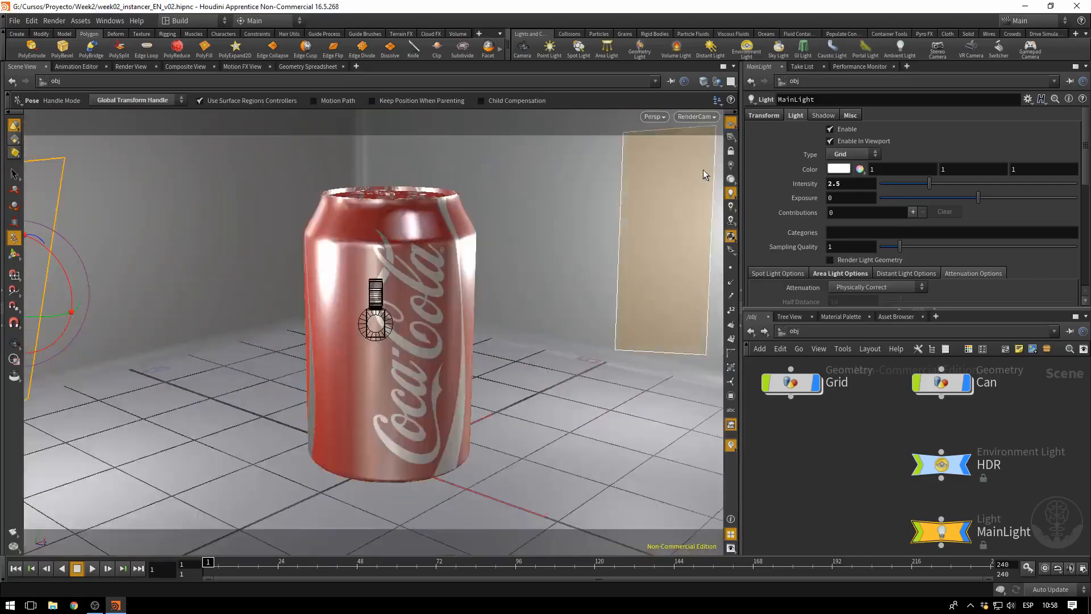
alt+right_drag(241, 276, 183, 271)
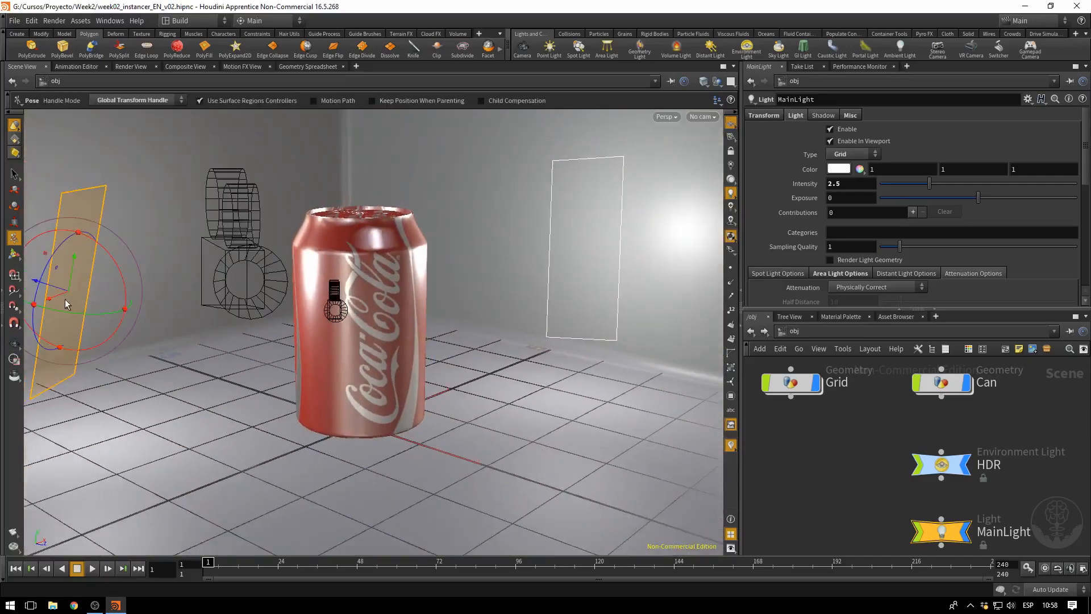
drag(57, 298, 104, 290)
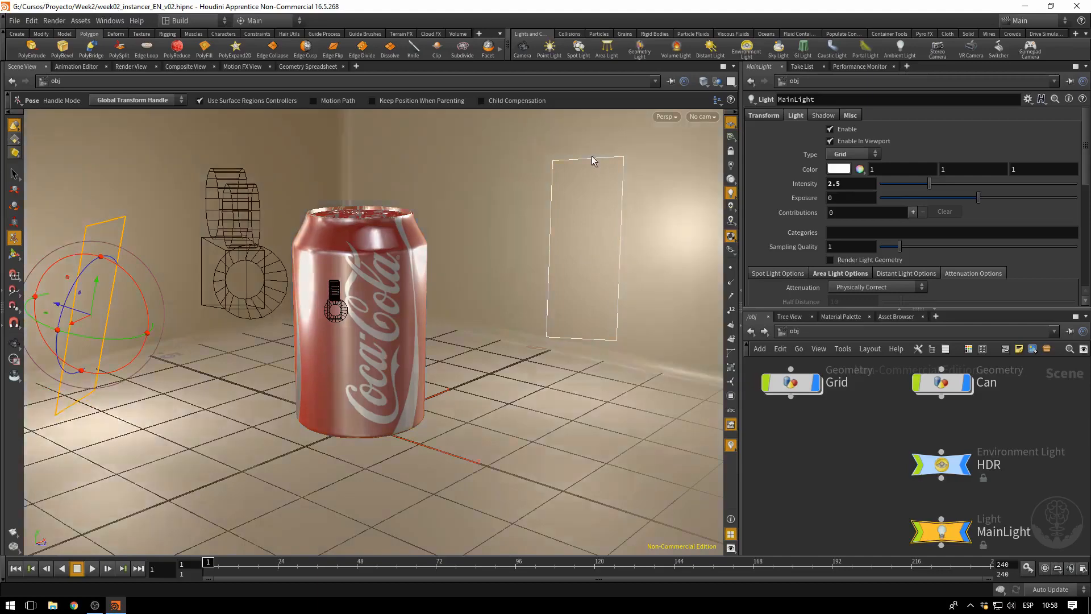
Step: Move SecLight lower and angle it toward the can
middle_drag(1014, 541, 976, 461)
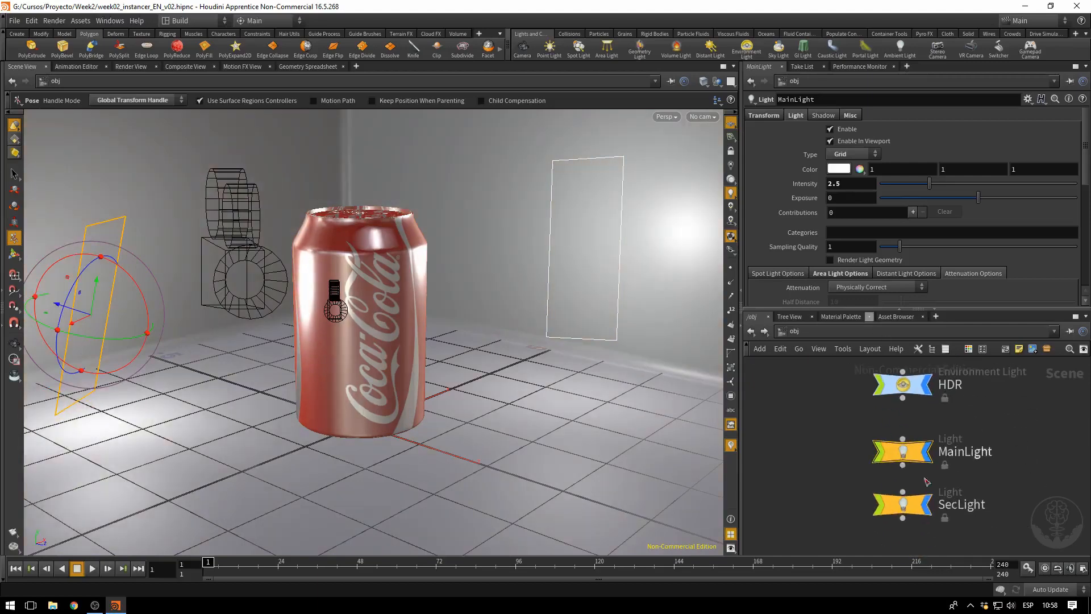
click(902, 504)
mouse_move(586, 226)
mouse_down()
mouse_move(592, 341)
mouse_move(608, 243)
mouse_move(566, 253)
mouse_move(556, 273)
mouse_up()
key(r)
Step: Start the mantra_ipr render from RenderCam and turn on progressive preview rendering
middle_drag(808, 389, 857, 505)
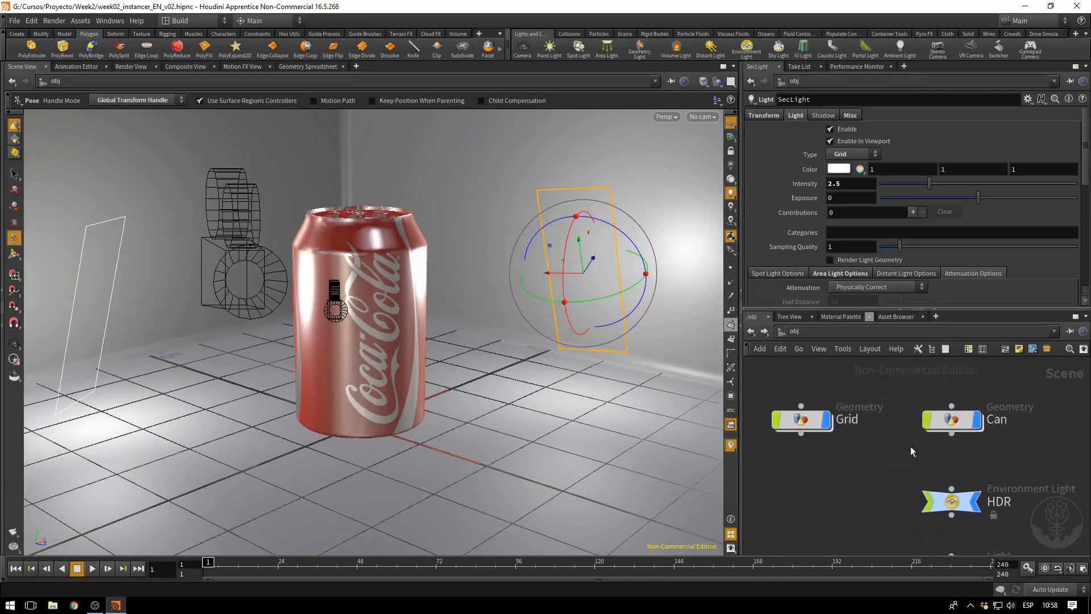
mouse_move(963, 422)
click(130, 66)
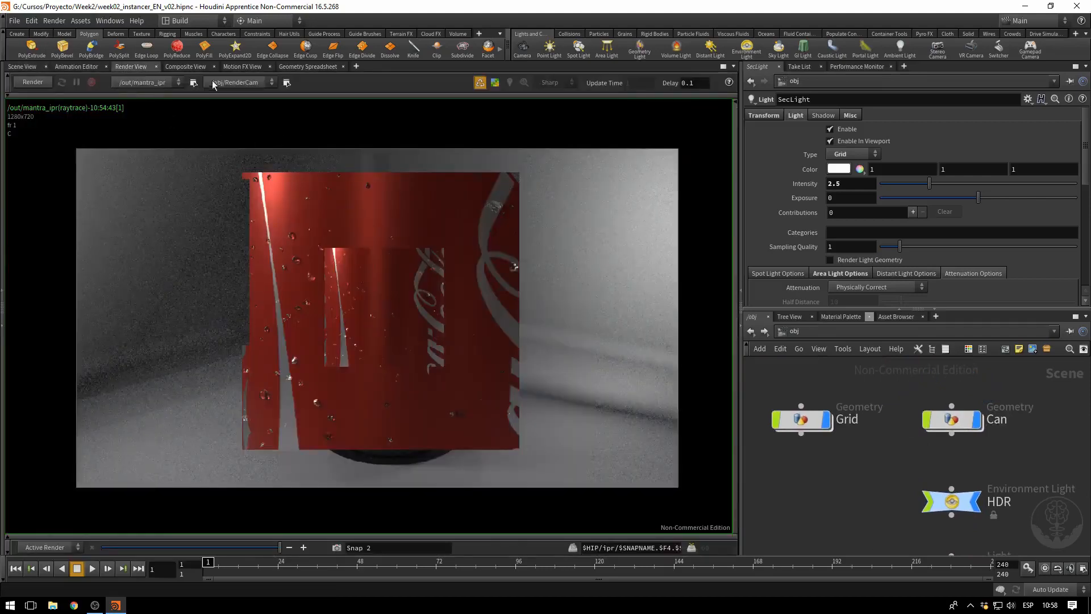
click(35, 84)
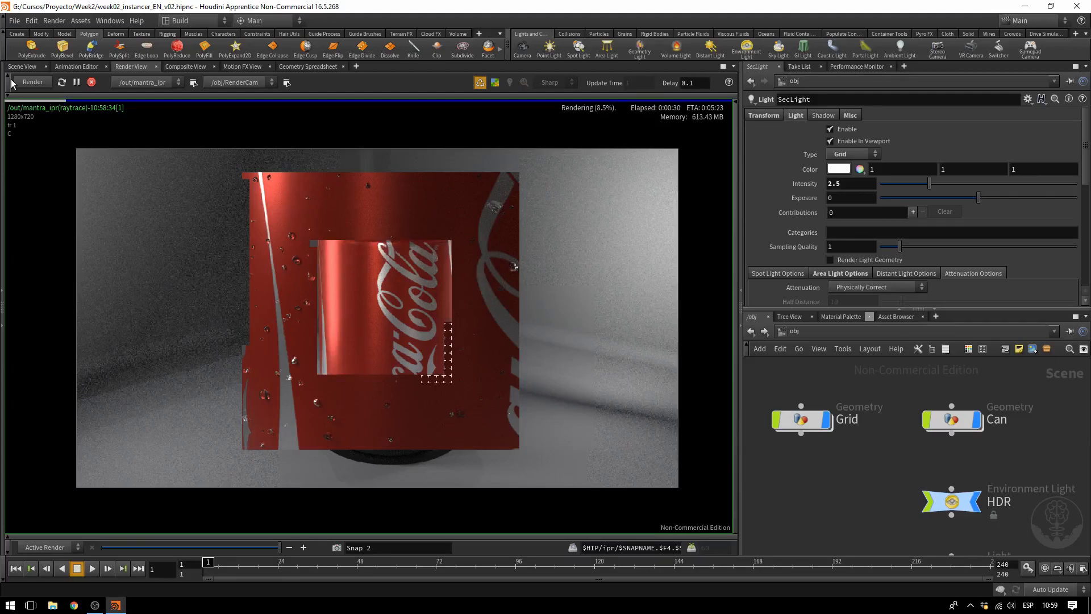
click(495, 82)
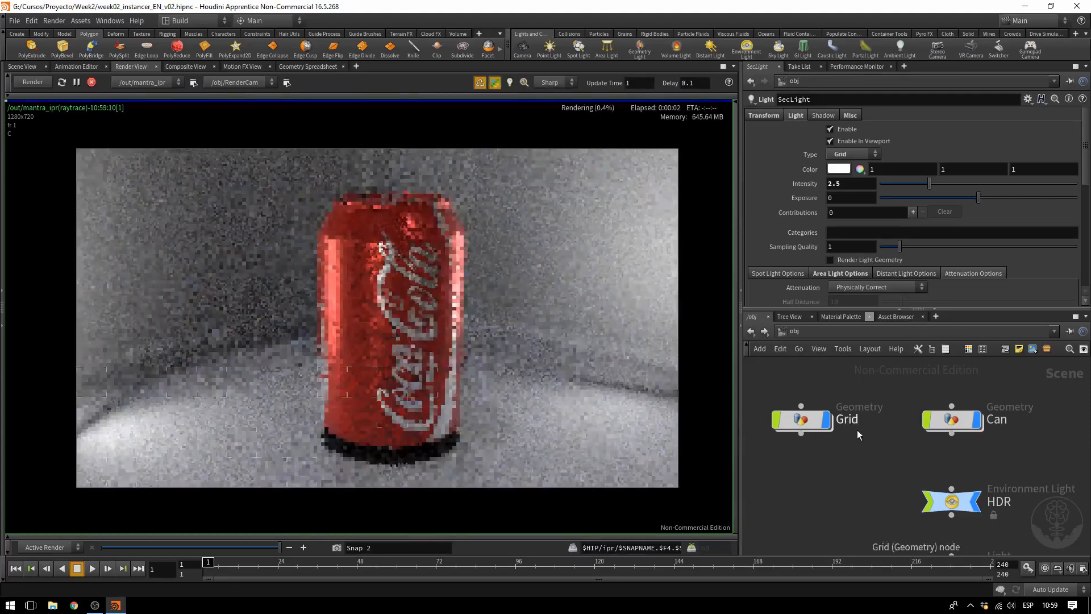
Step: Set the intensity of both SecLight and MainLight to 1
middle_drag(857, 430, 836, 396)
middle_drag(896, 550, 854, 449)
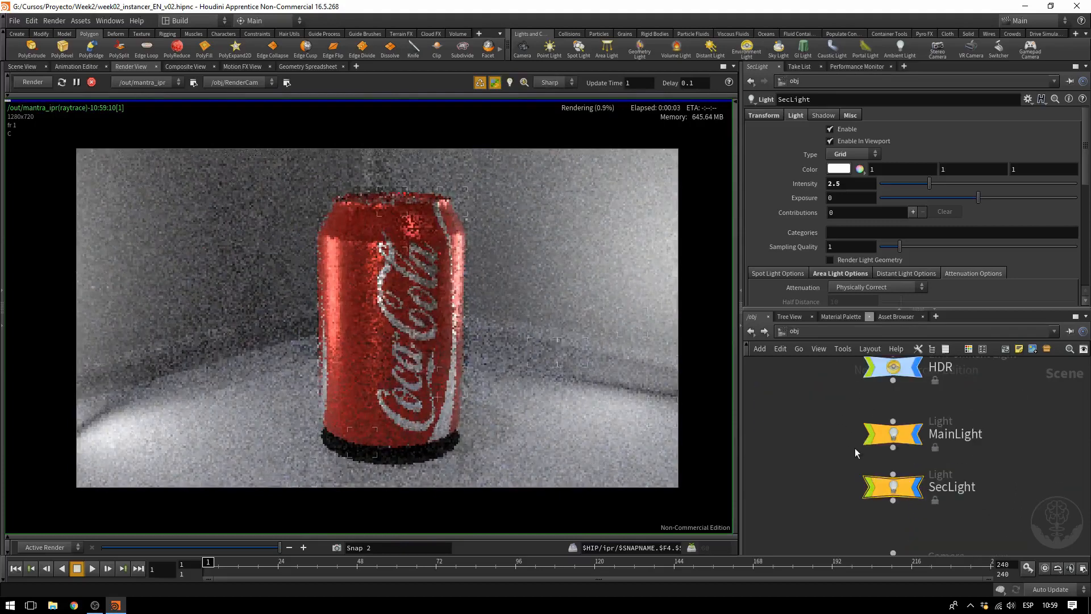
drag(853, 182, 791, 191)
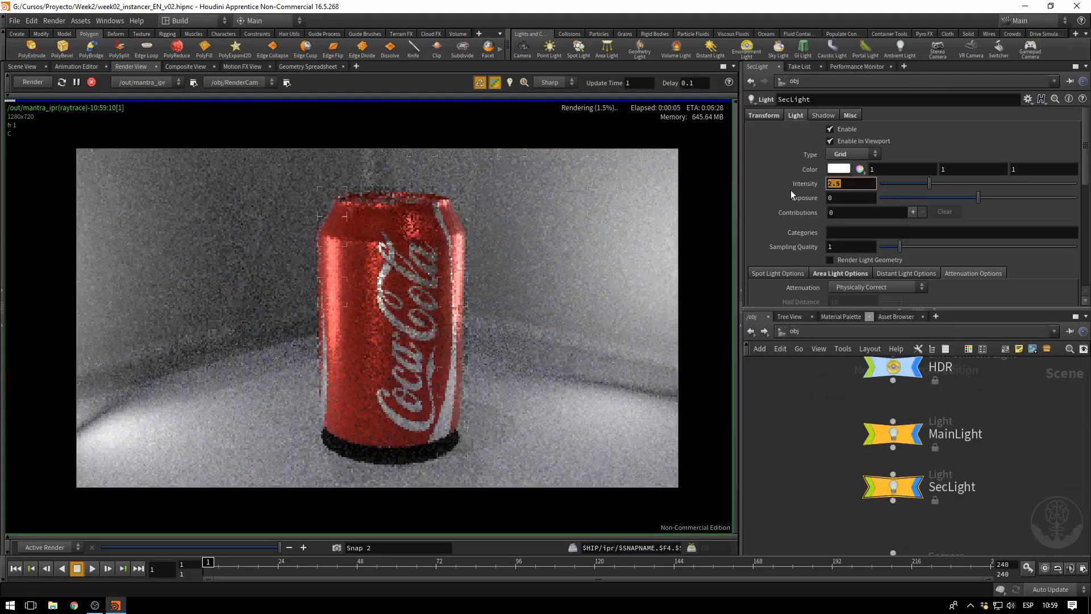
text(1)
key(Return)
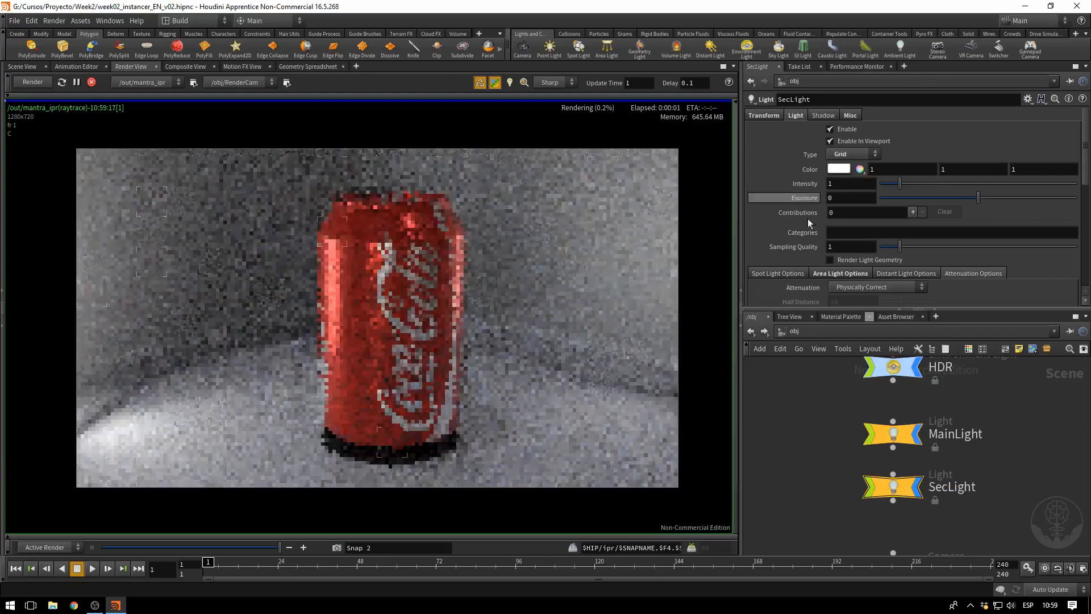
click(892, 436)
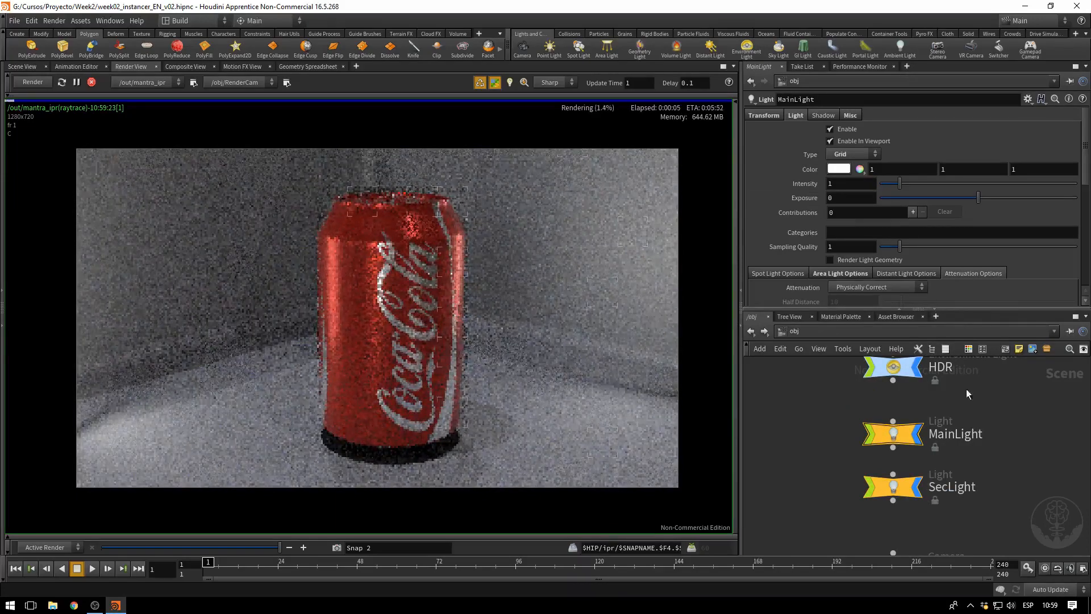
Step: Set the HDR environment light's Y rotation to 25
middle_drag(956, 379, 959, 413)
click(902, 405)
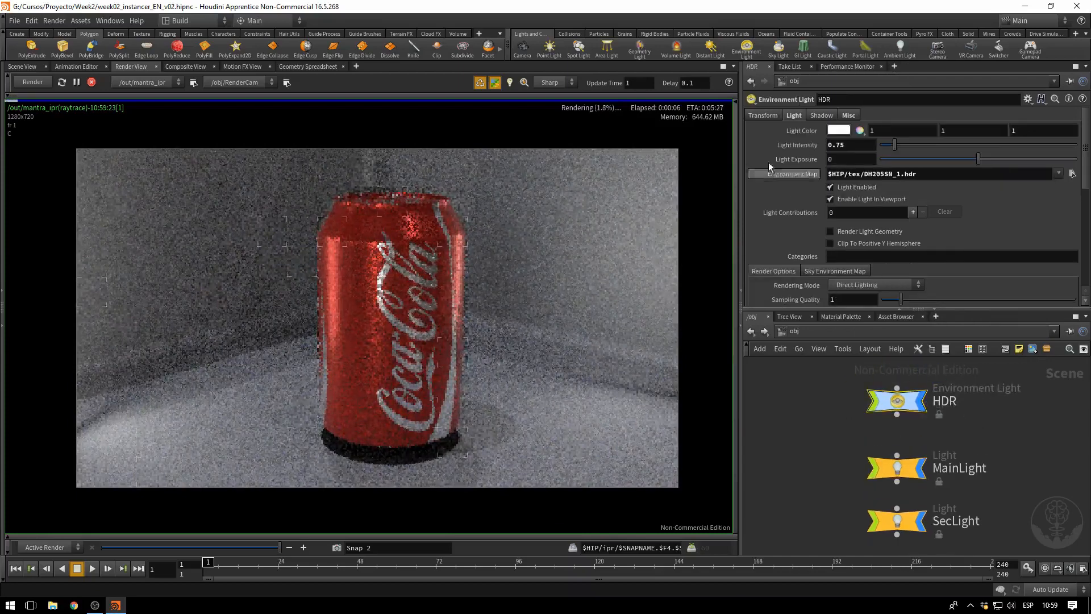
click(767, 116)
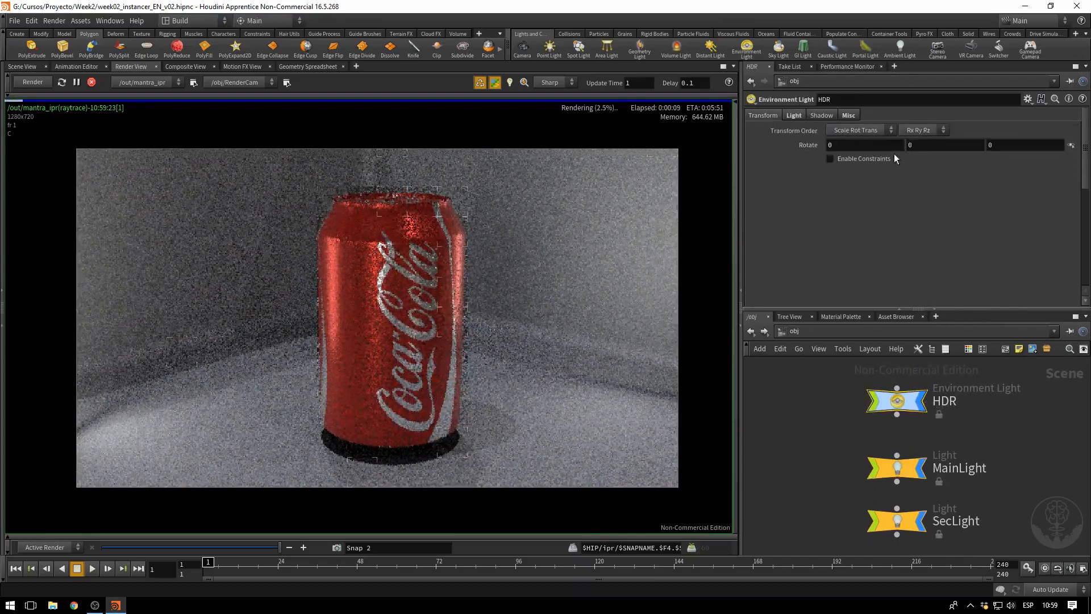
drag(922, 146, 875, 149)
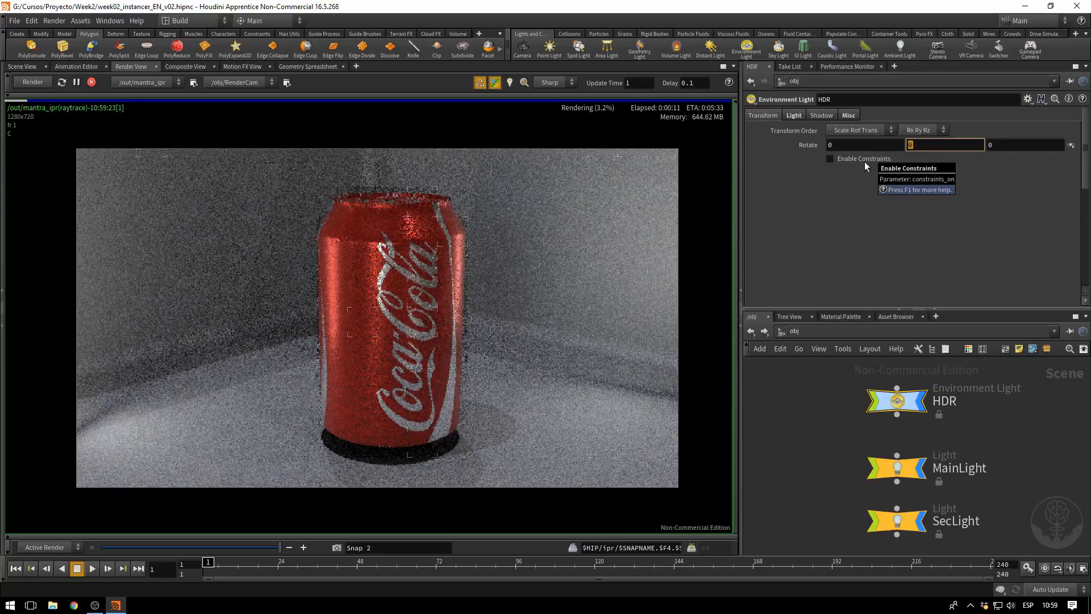
text(25)
key(Return)
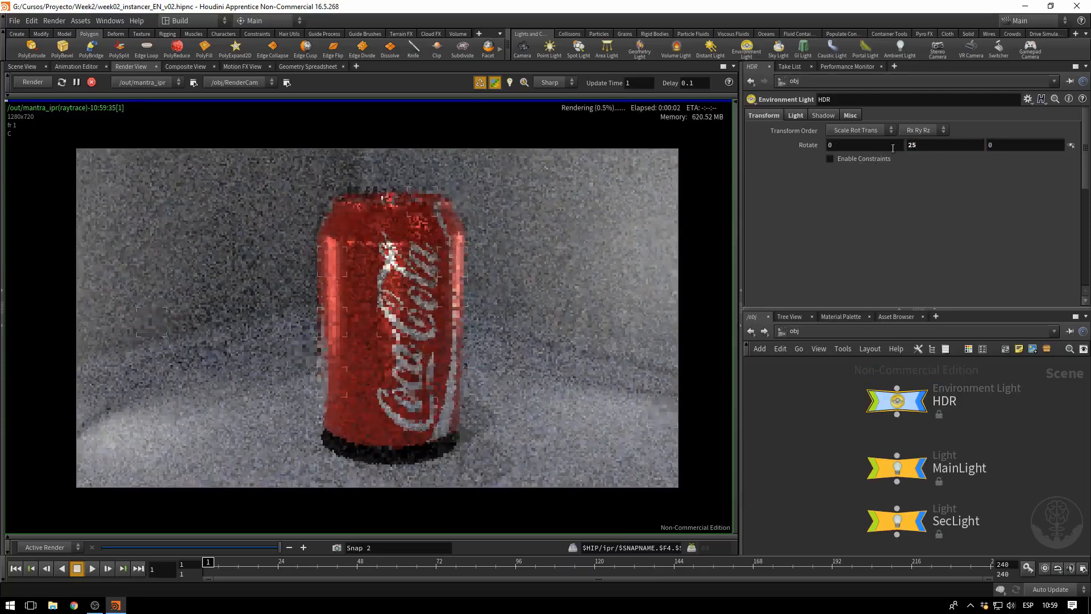
Step: Set the HDR environment light's Y rotation to -45
drag(922, 146, 885, 150)
text(-)
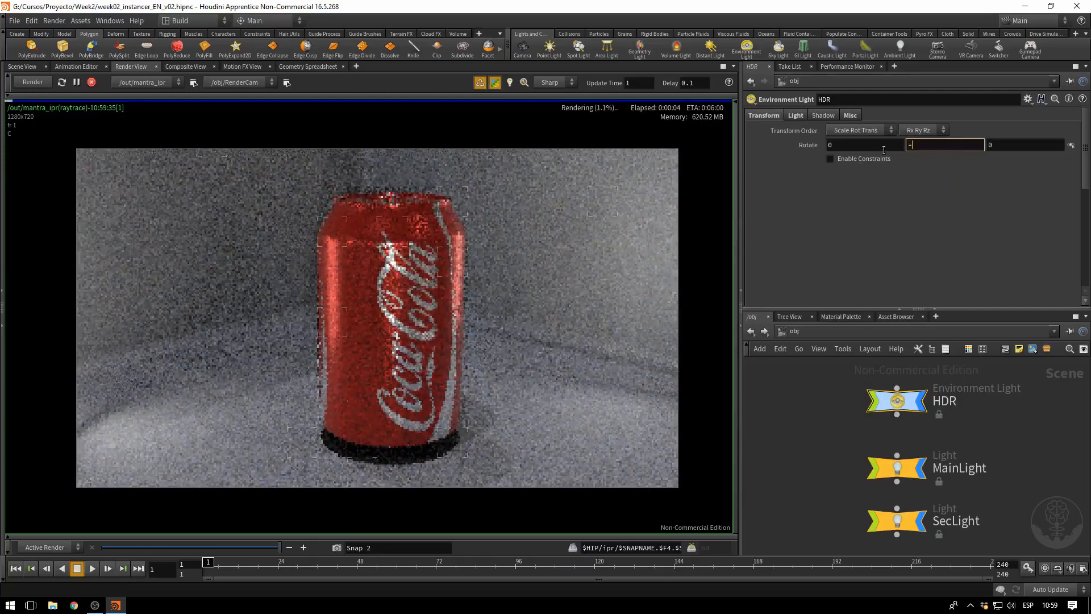
text(45)
key(Return)
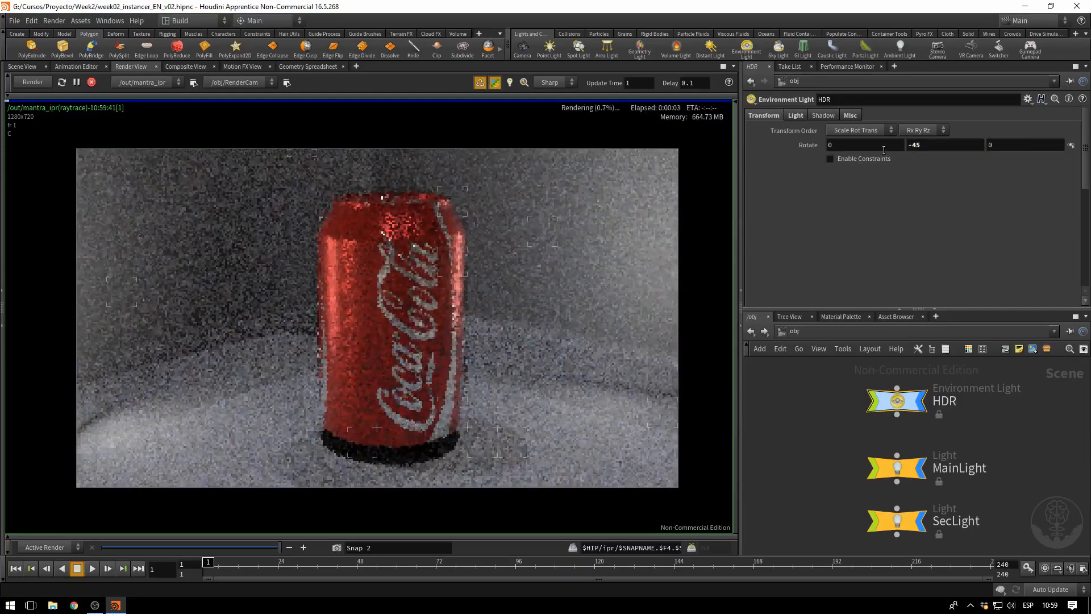
Step: Set the HDR environment light's Y rotation to .25 and stop the preview render
drag(927, 146, 889, 157)
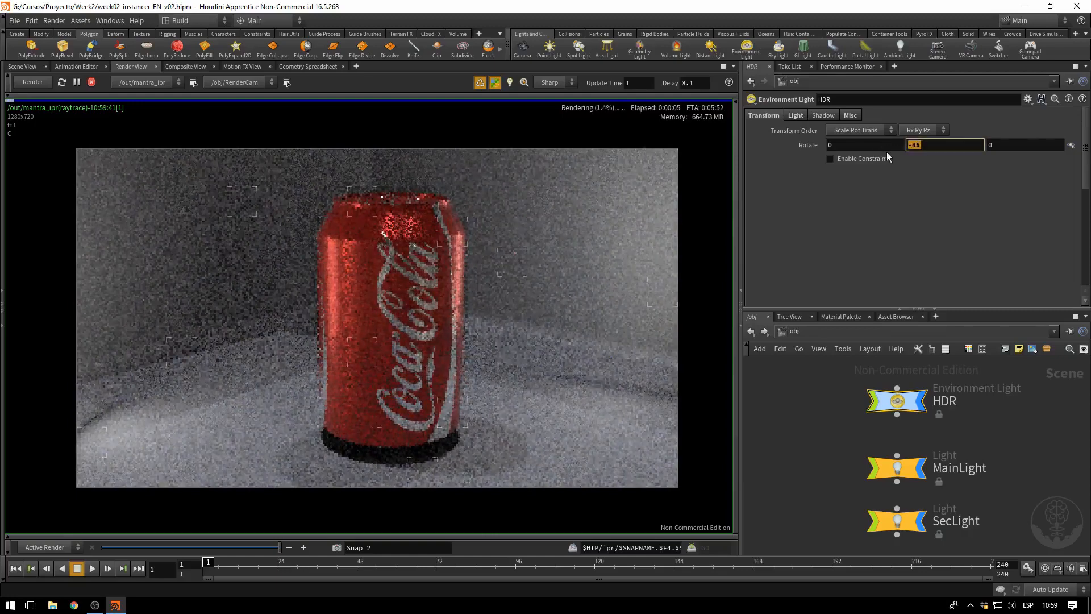
text(.25)
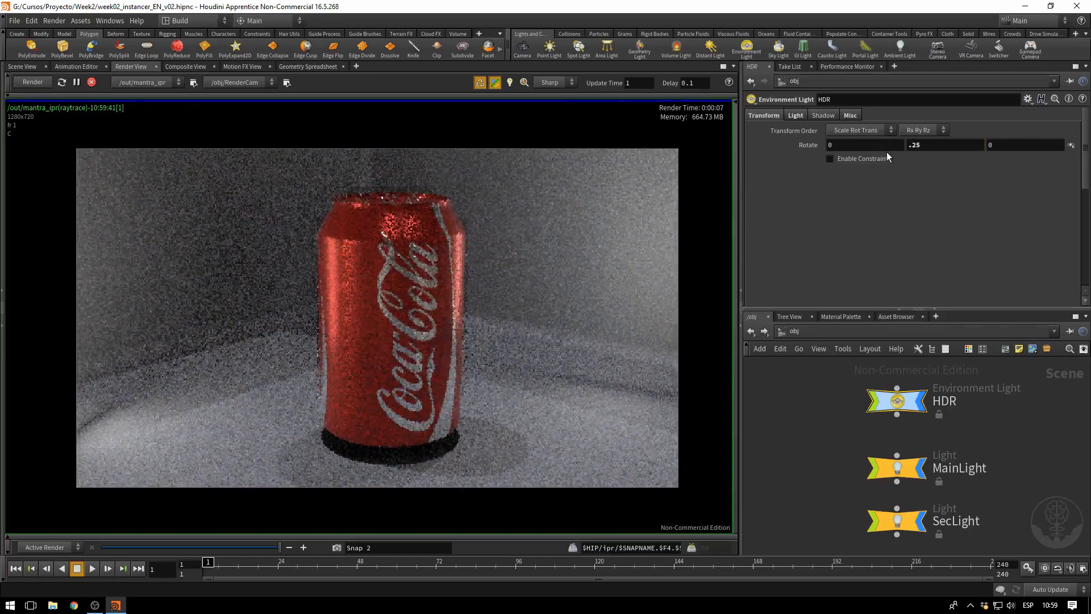
key(Return)
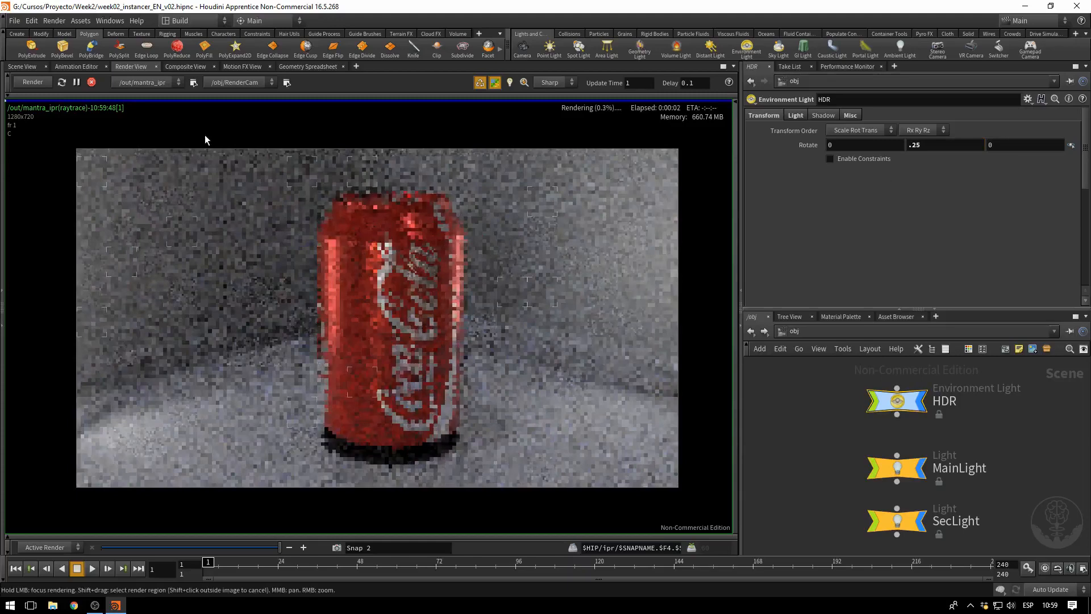
click(92, 82)
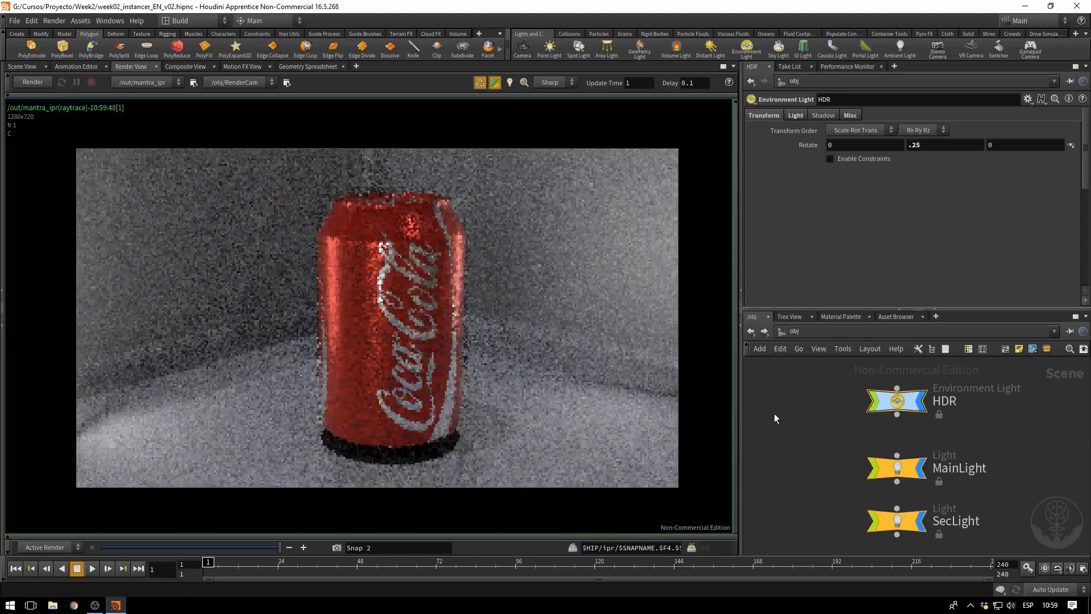
middle_drag(837, 410, 887, 503)
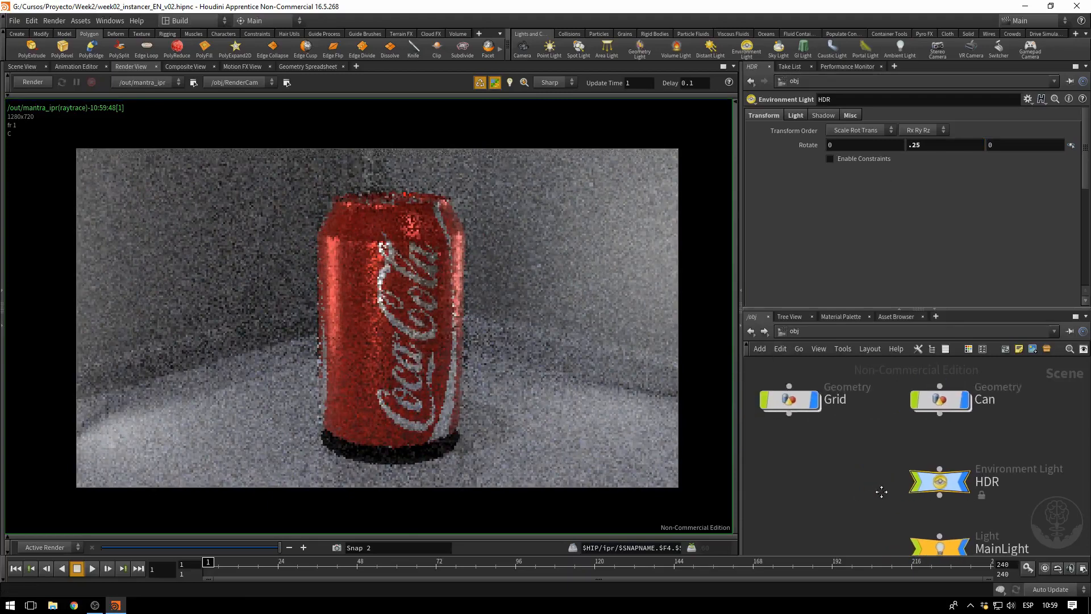
Step: Set the display and render flags on merge1 inside the Can object, and start a render with preview mode off
click(940, 404)
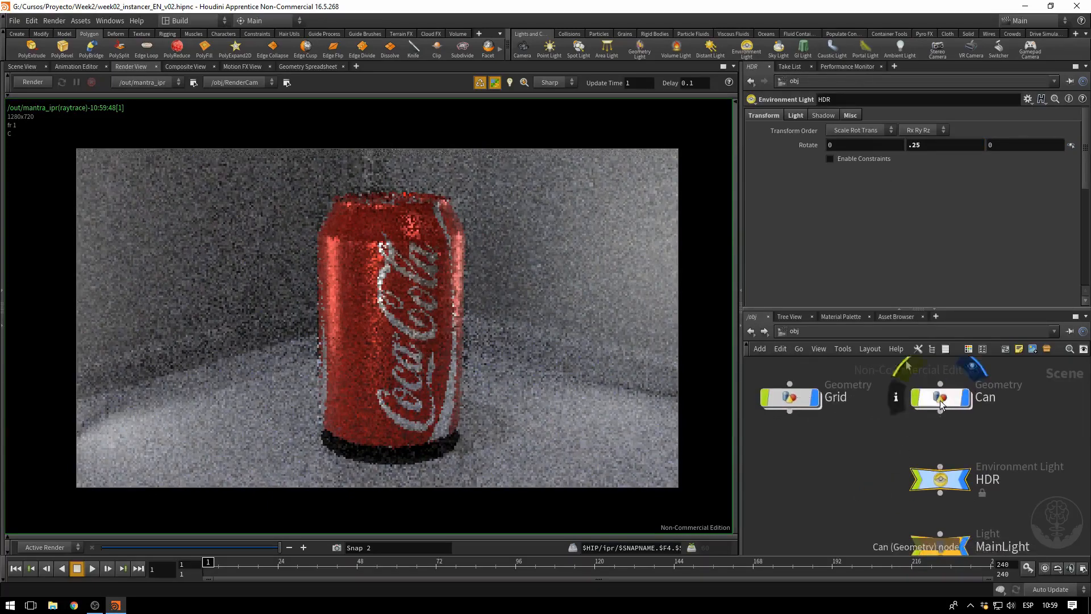
double_click(940, 405)
middle_drag(967, 493, 992, 389)
scroll(968, 443, up, 1)
mouse_move(931, 434)
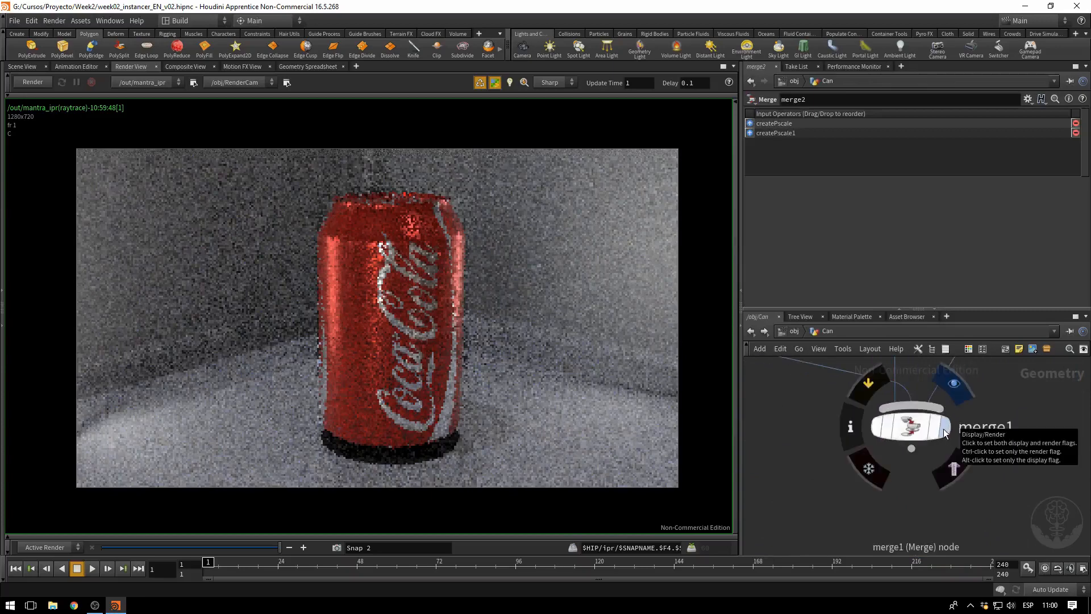
click(943, 427)
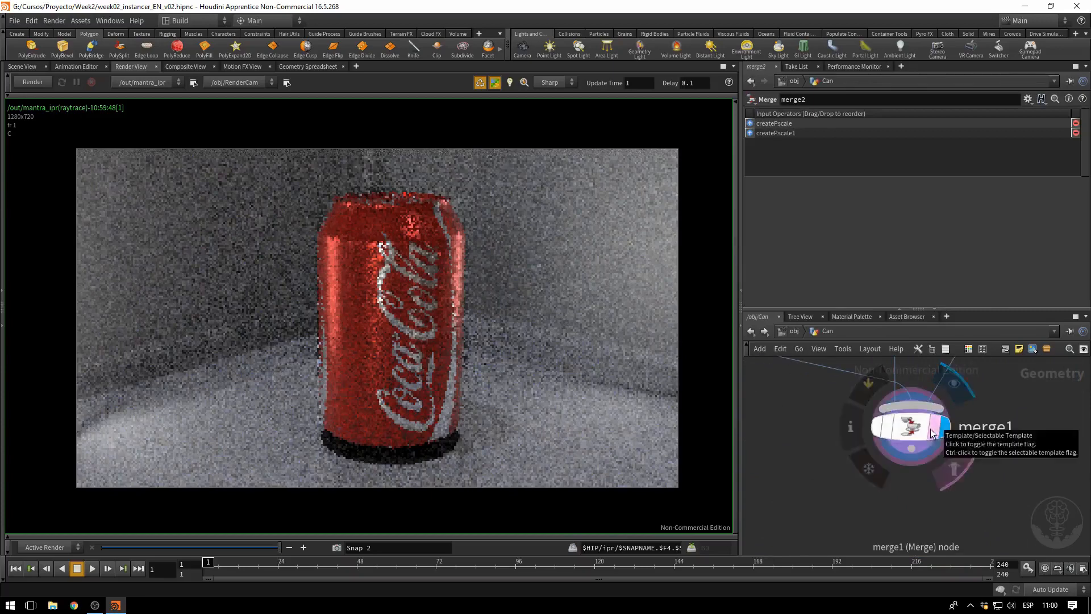
click(496, 83)
click(30, 84)
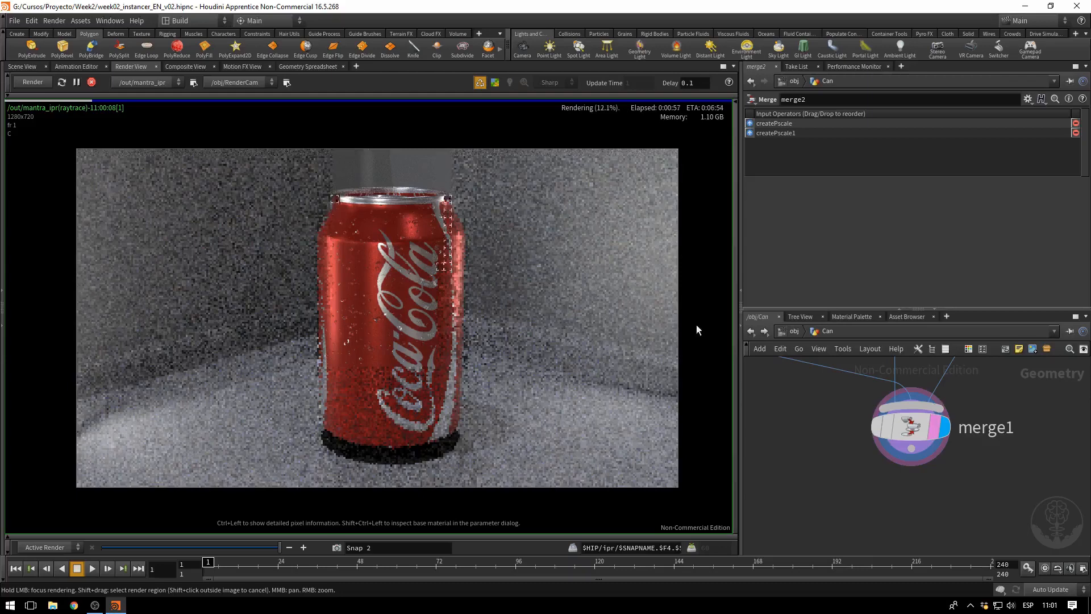
Step: Return to the object level and set the HDR environment light's intensity to 0.25
click(796, 331)
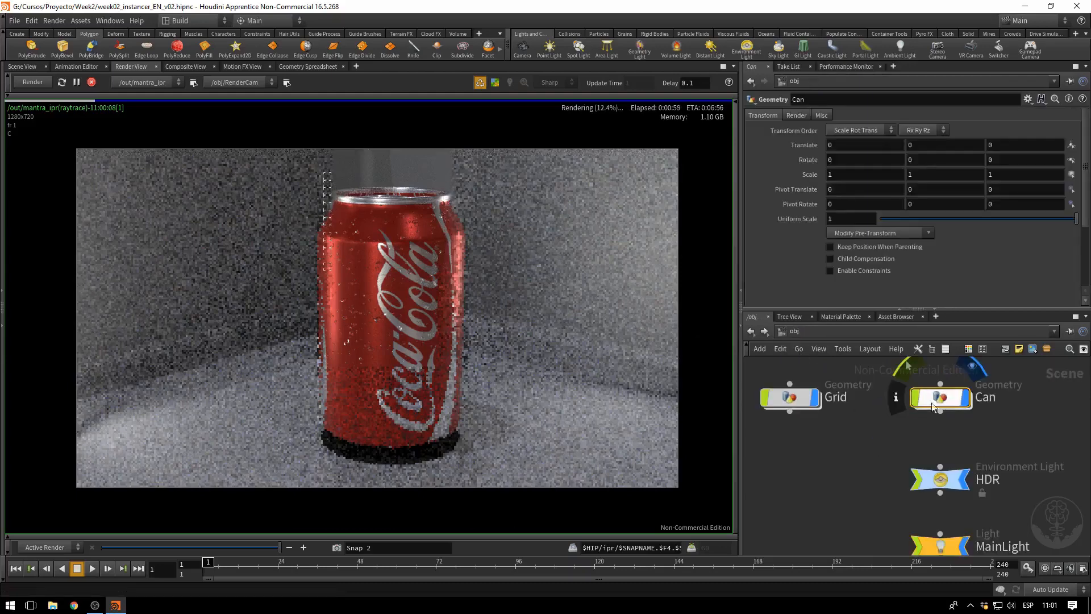
double_click(955, 480)
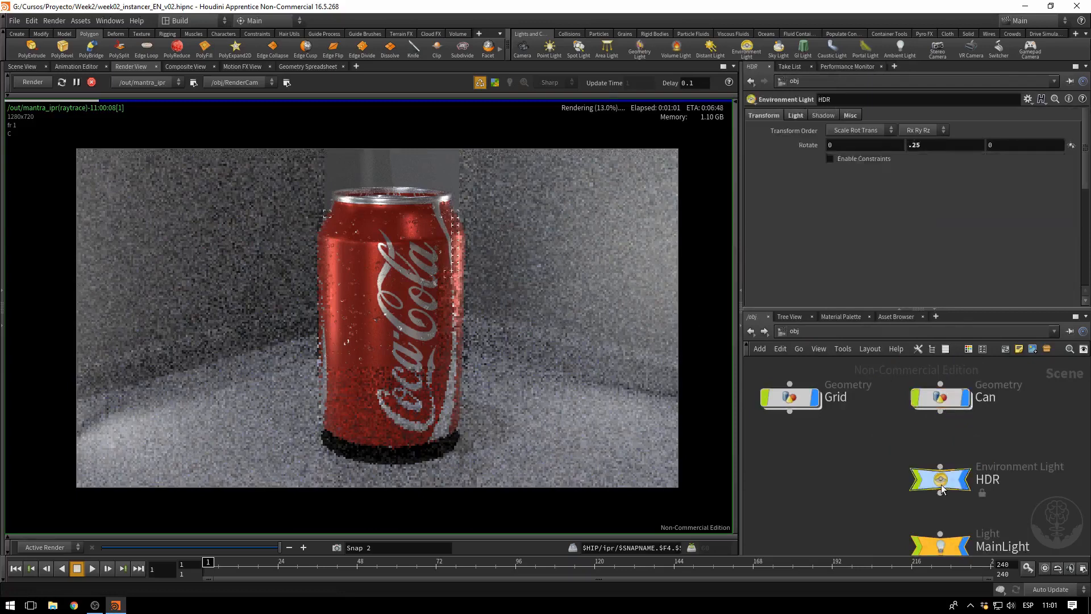
click(795, 332)
click(796, 116)
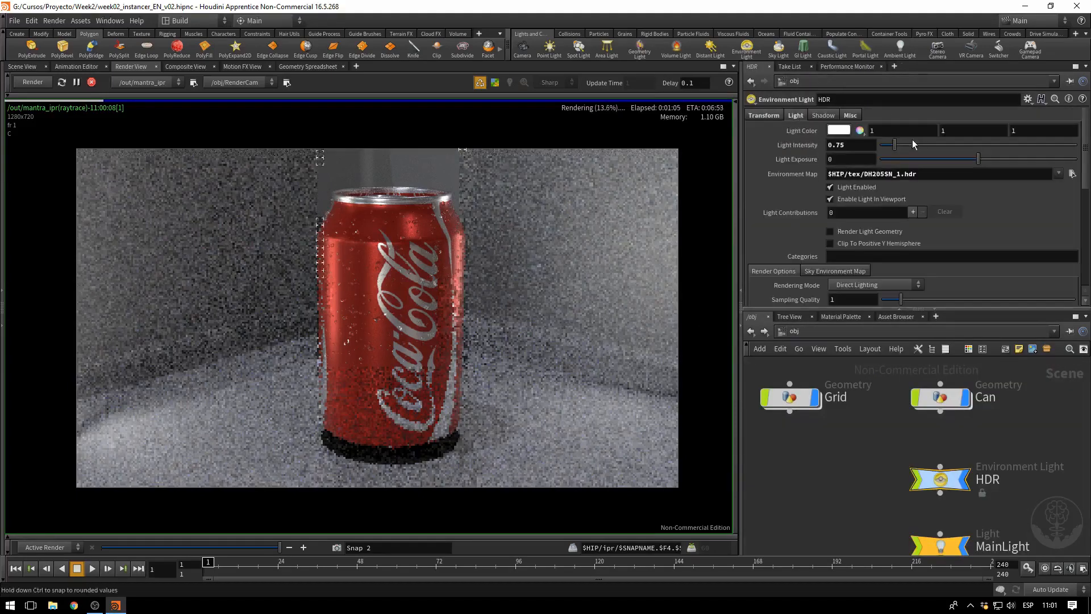
click(785, 147)
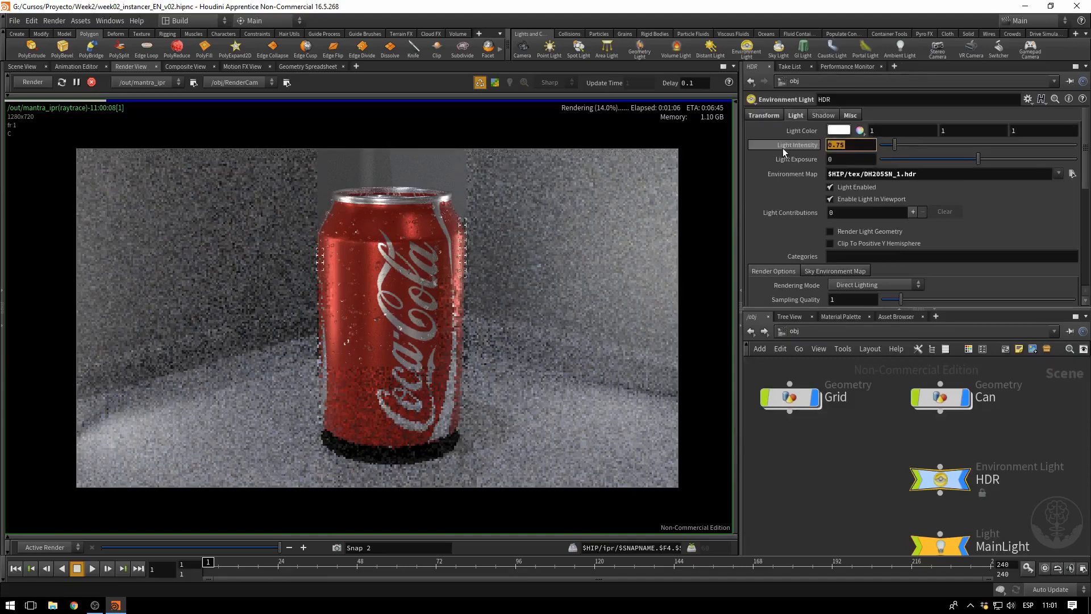
text(0.25)
key(Return)
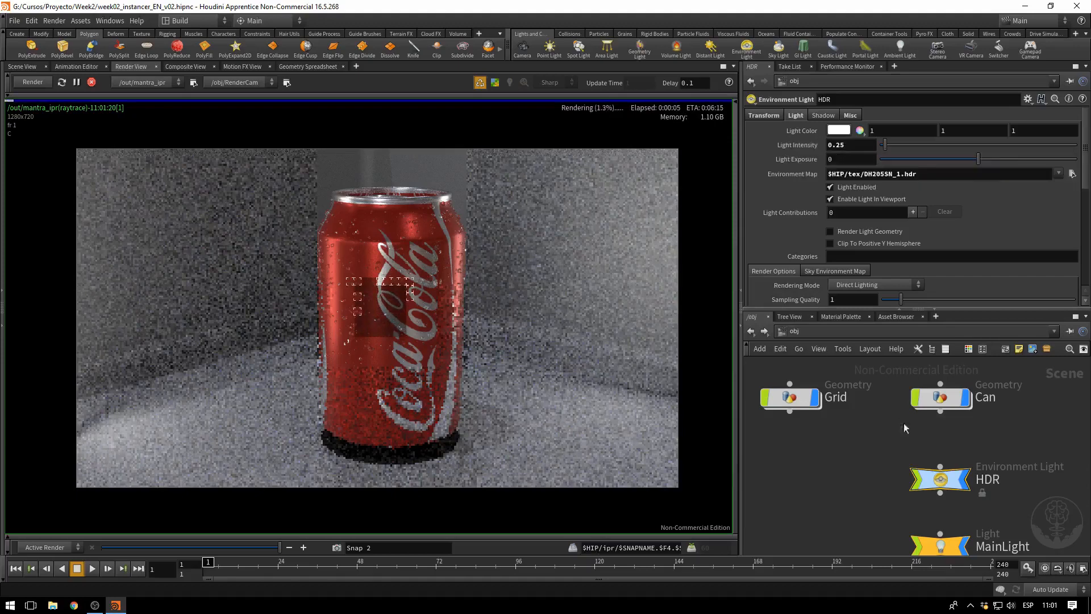
Step: Set the intensity of MainLight to 2.5
middle_drag(1039, 522, 1005, 451)
click(908, 475)
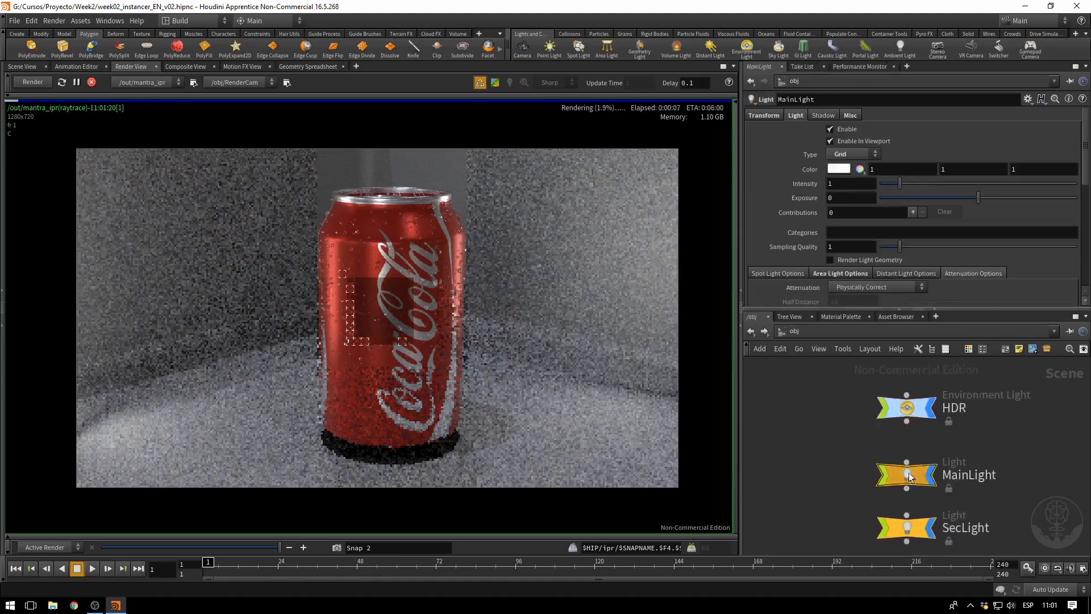
click(831, 183)
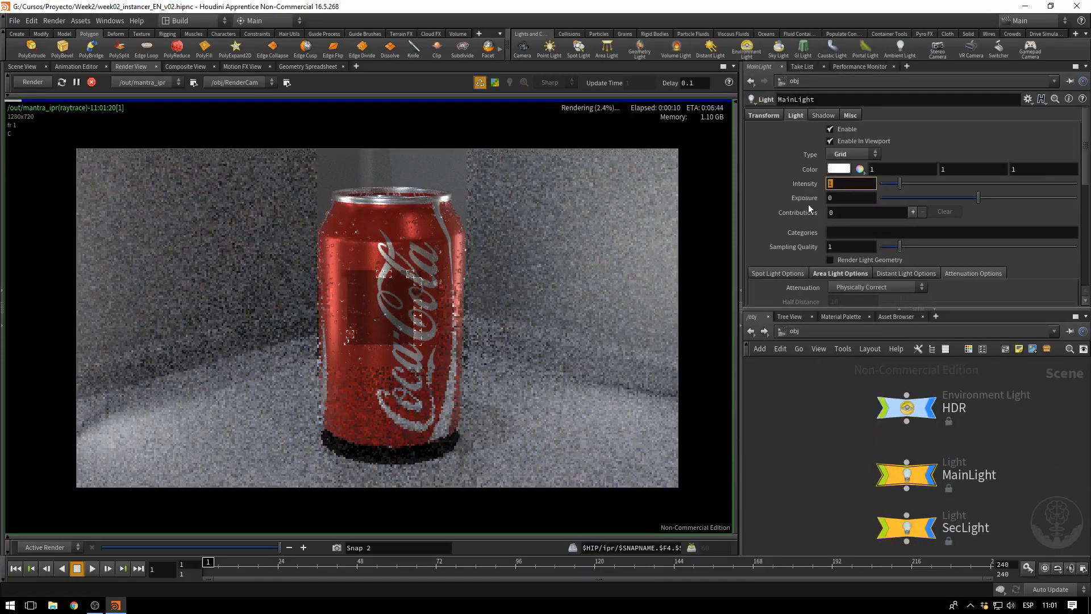
key(BackSpace)
text(2.5)
key(Return)
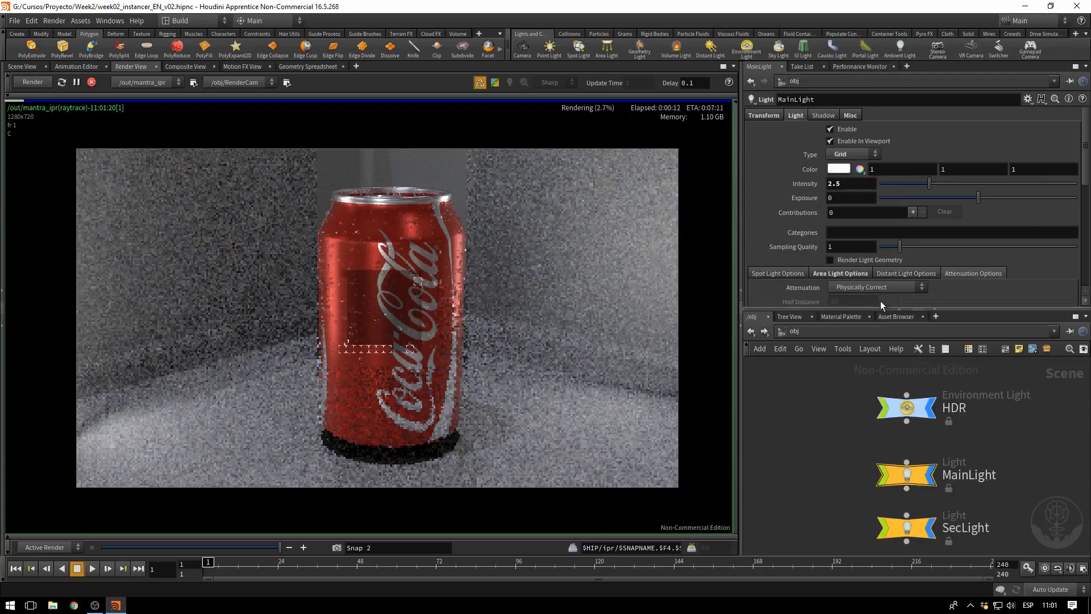
Step: Set the intensity of SecLight to 2
click(907, 528)
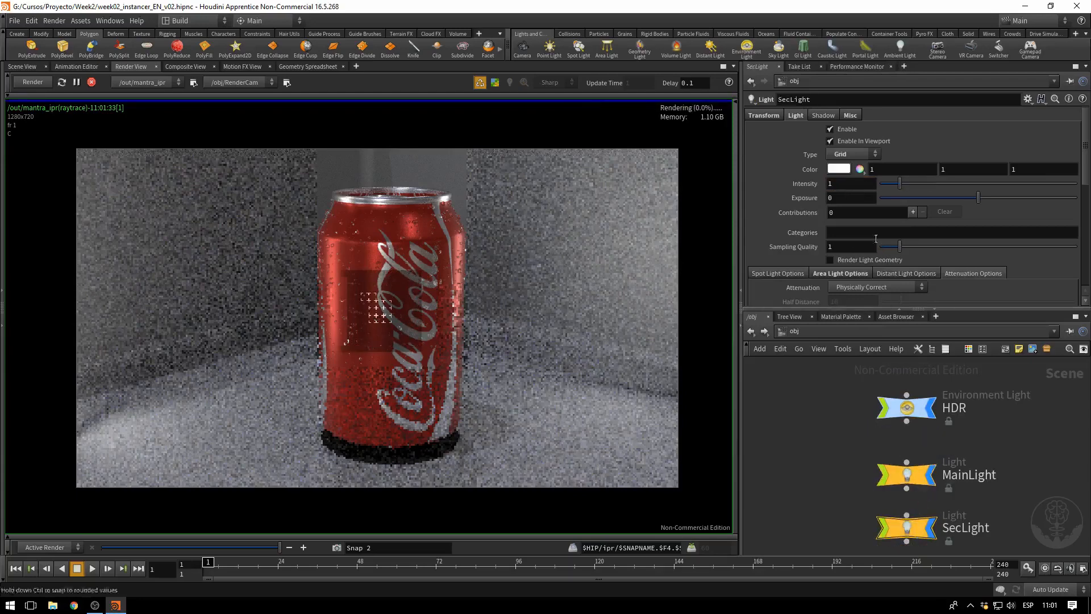
double_click(833, 184)
text(2)
key(Return)
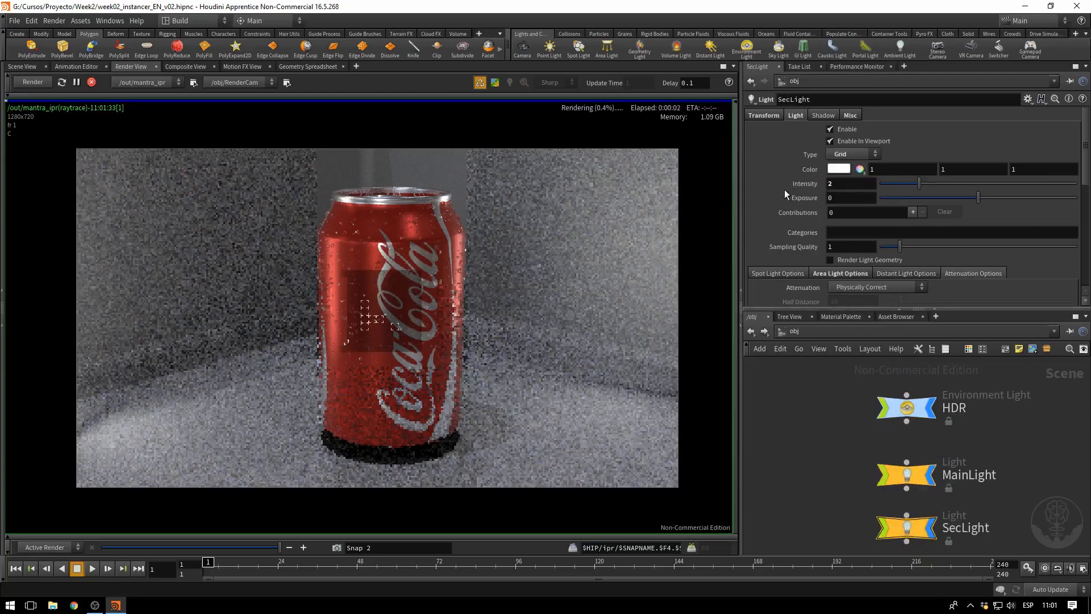